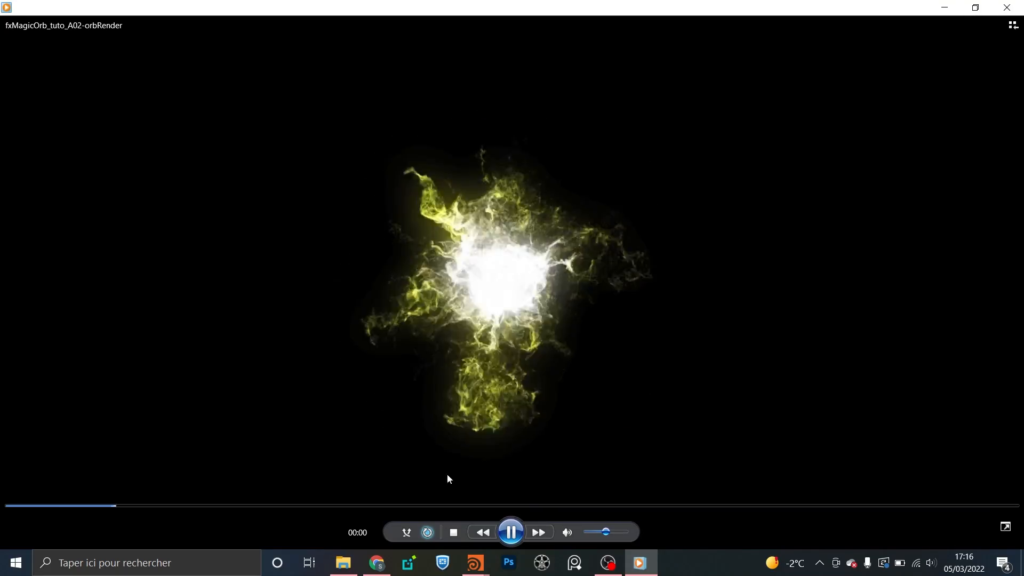
- Switch to Houdini and add a Geometry node to the empty object network
{"action": "mouse_move", "coordinate": [475, 562]}
{"action": "left_click", "coordinate": [512, 525]}
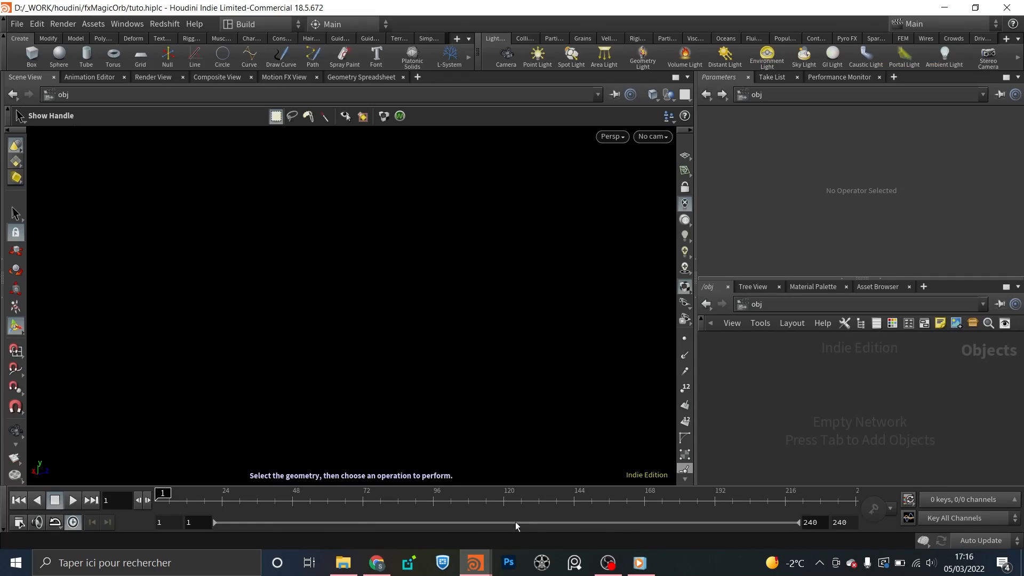
{"action": "key", "text": "Tab"}
{"action": "type", "text": "geo"}
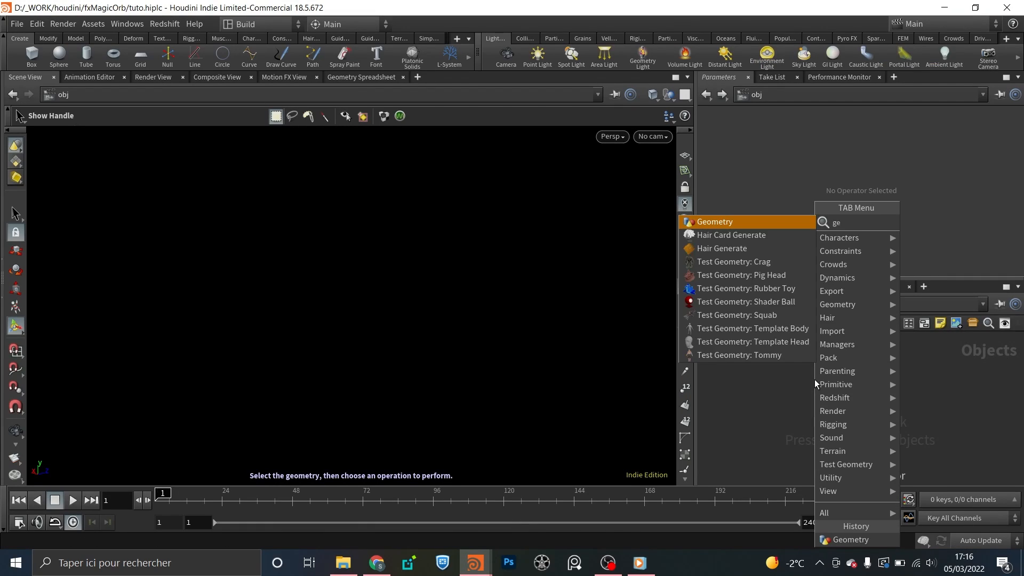
{"action": "key", "text": "Return"}
{"action": "left_click", "coordinate": [815, 379]}
- Rename the Geometry node magicOrb and colour it red
{"action": "double_click", "coordinate": [846, 380]}
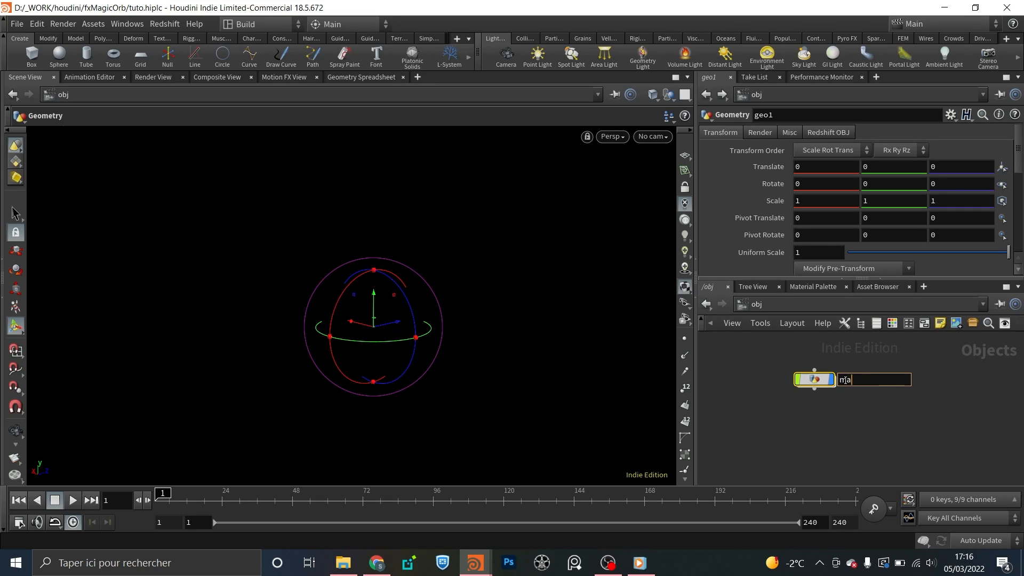
{"action": "type", "text": "magicOrb"}
{"action": "key", "text": "Return"}
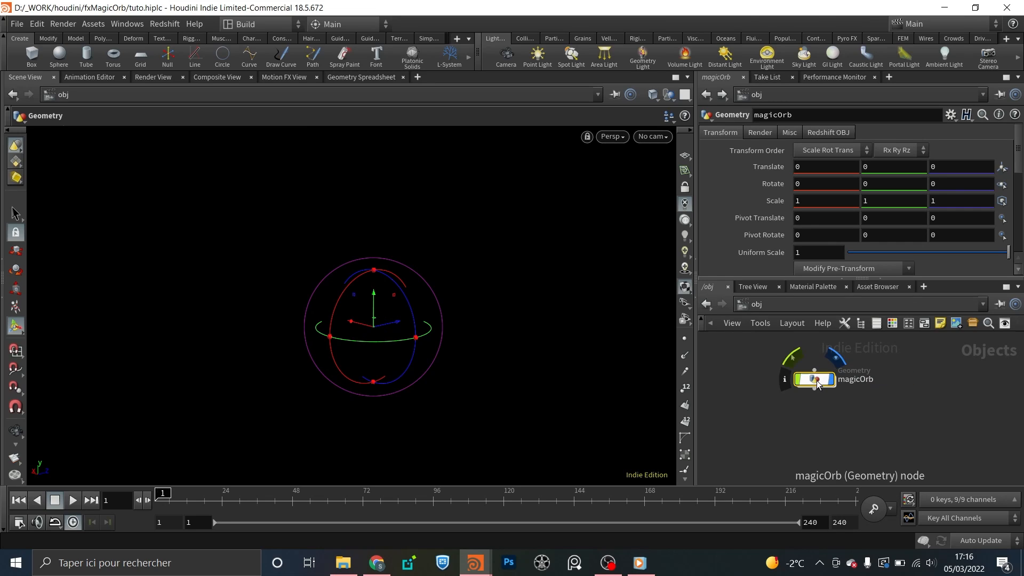
{"action": "left_click", "coordinate": [896, 323]}
{"action": "left_click", "coordinate": [964, 415]}
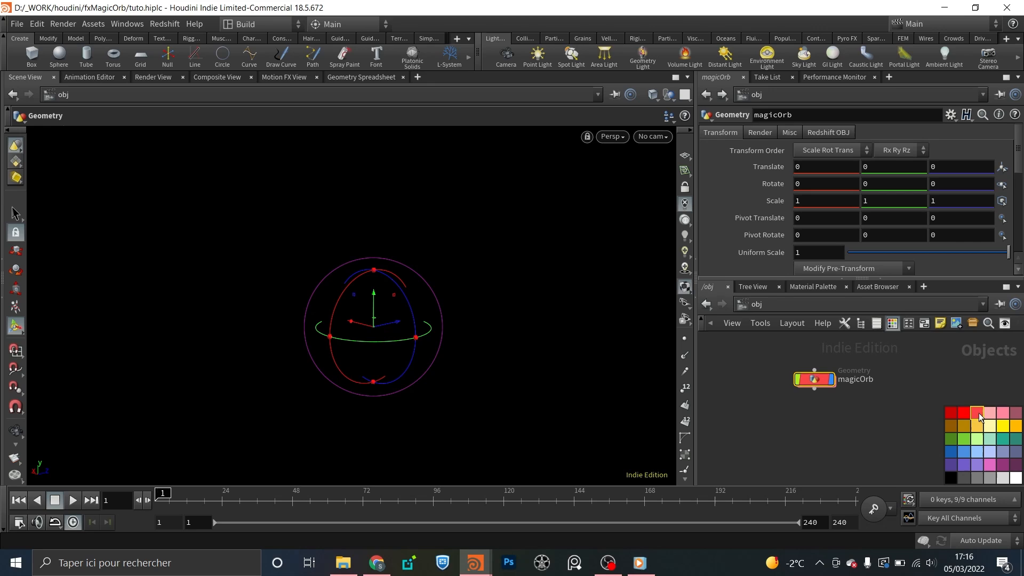
{"action": "left_click", "coordinate": [894, 323]}
- Add a Sphere node inside the magicOrb geometry
{"action": "double_click", "coordinate": [820, 380]}
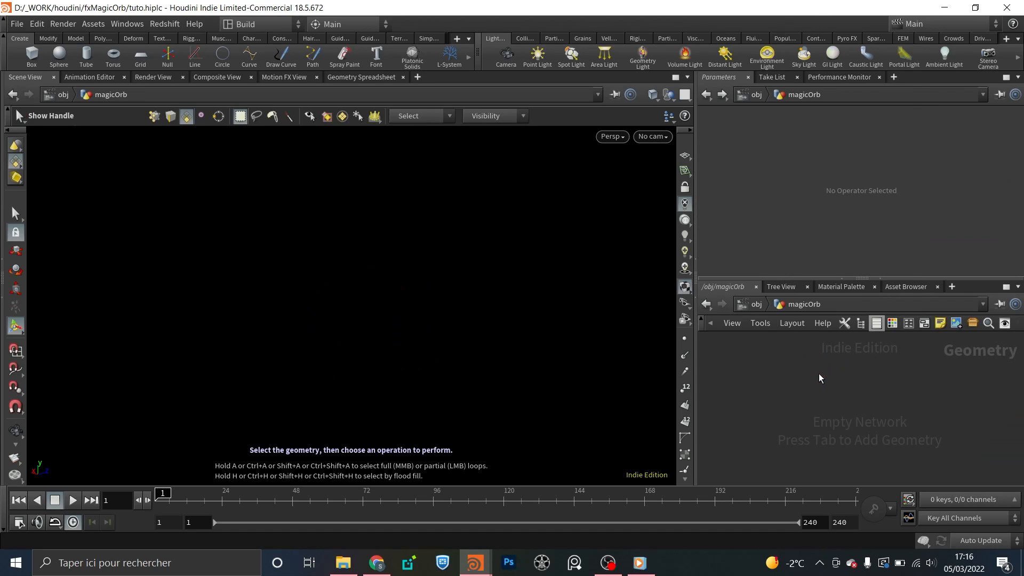
{"action": "key", "text": "Tab"}
{"action": "type", "text": "sphere"}
{"action": "key", "text": "Return"}
{"action": "left_click", "coordinate": [816, 373]}
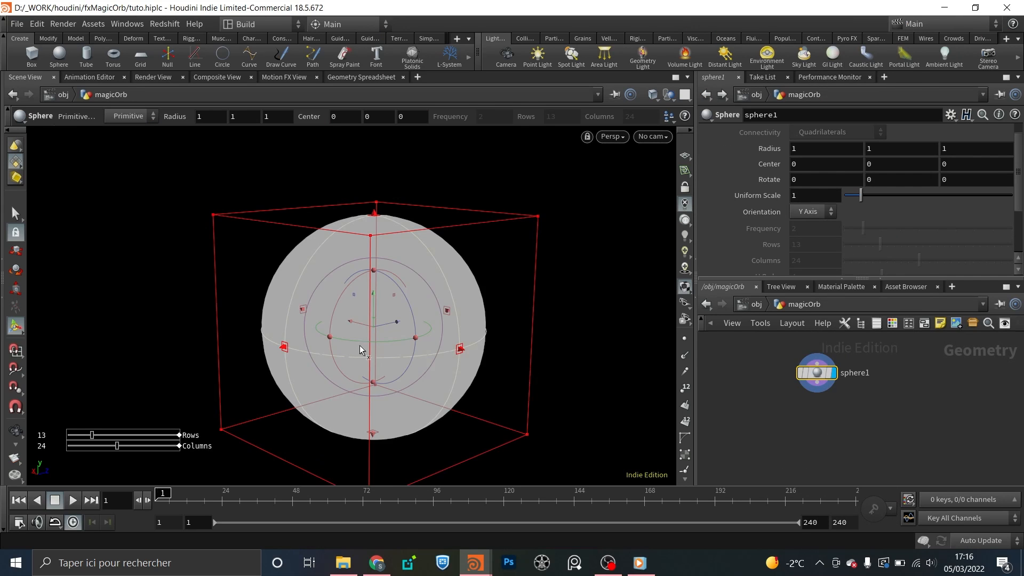
{"action": "key", "text": "Escape"}
{"action": "scroll", "coordinate": [427, 295], "scroll_direction": "down", "scroll_amount": 5}
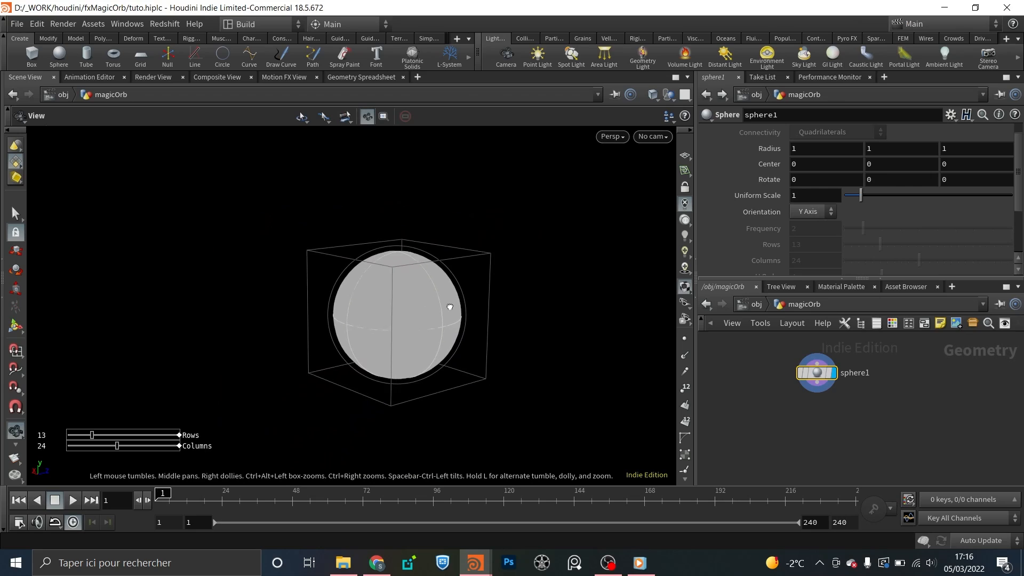
{"action": "key", "text": "Return"}
{"action": "scroll", "coordinate": [813, 147], "scroll_direction": "up", "scroll_amount": 1}
- Set the sphere's primitive type to Mesh and its uniform scale to 0.1
{"action": "left_click", "coordinate": [821, 132]}
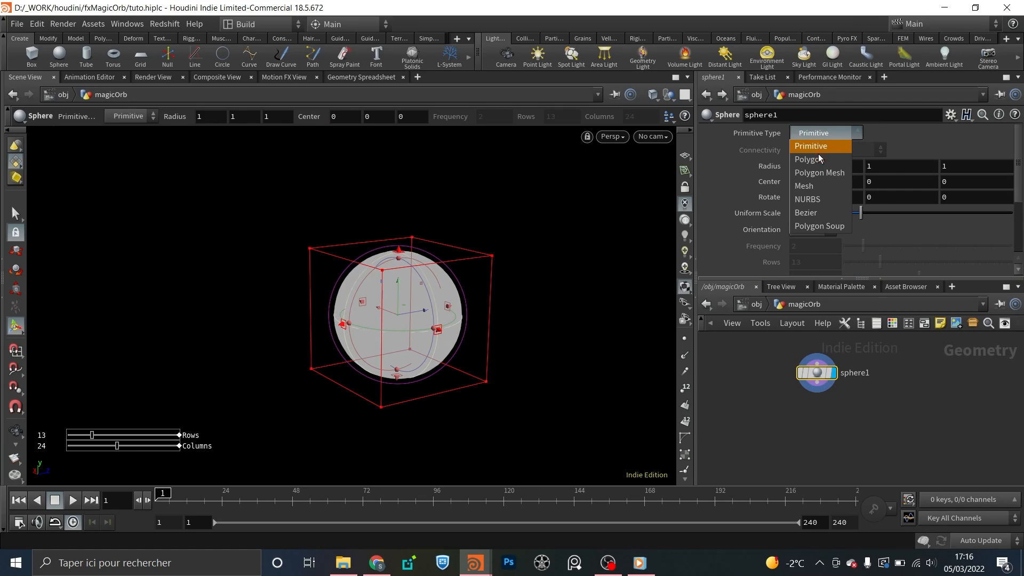
{"action": "left_click", "coordinate": [816, 186]}
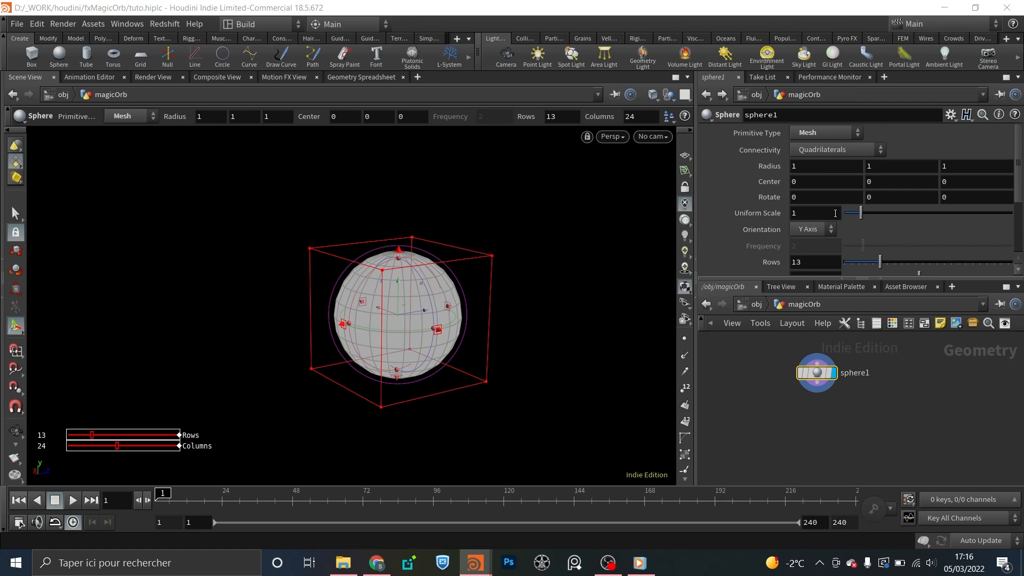
{"action": "left_click", "coordinate": [835, 214]}
{"action": "type", "text": "0.1"}
{"action": "key", "text": "Return"}
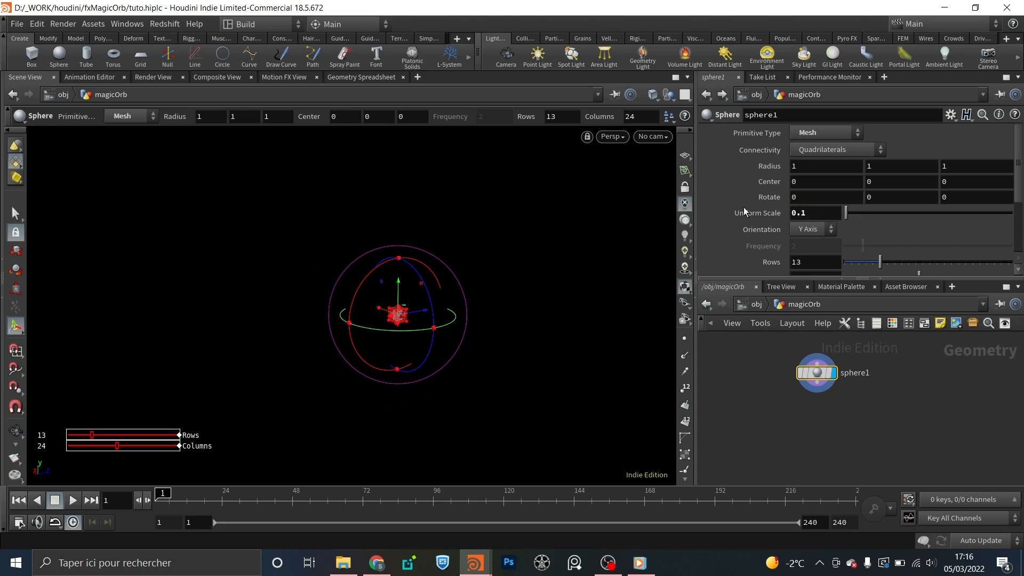
{"action": "key", "text": "Escape"}
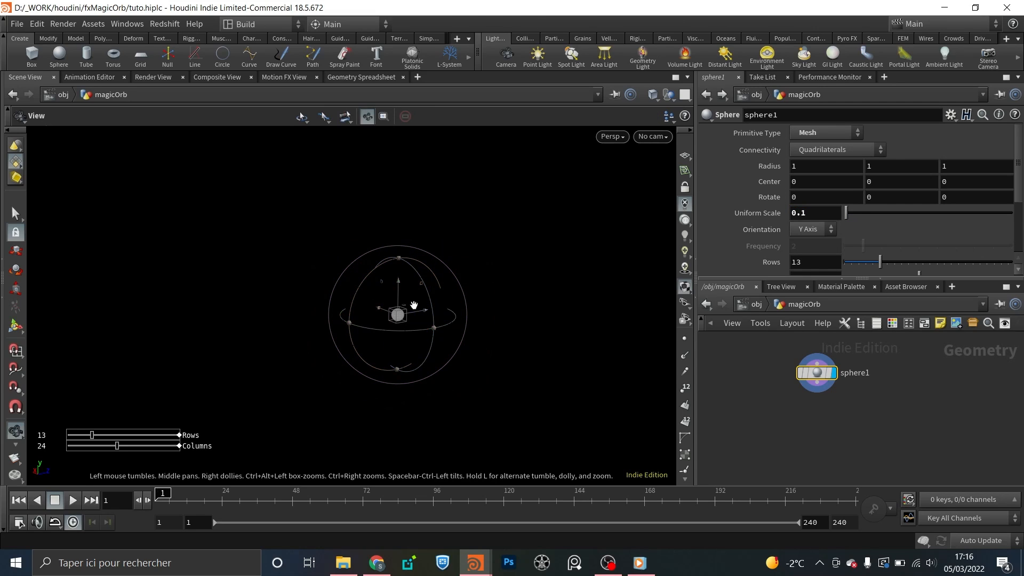
{"action": "key", "text": "f"}
{"action": "mouse_move", "coordinate": [521, 305]}
{"action": "left_mouse_down"}
{"action": "mouse_move", "coordinate": [468, 326]}
{"action": "mouse_move", "coordinate": [516, 322]}
{"action": "left_mouse_up"}
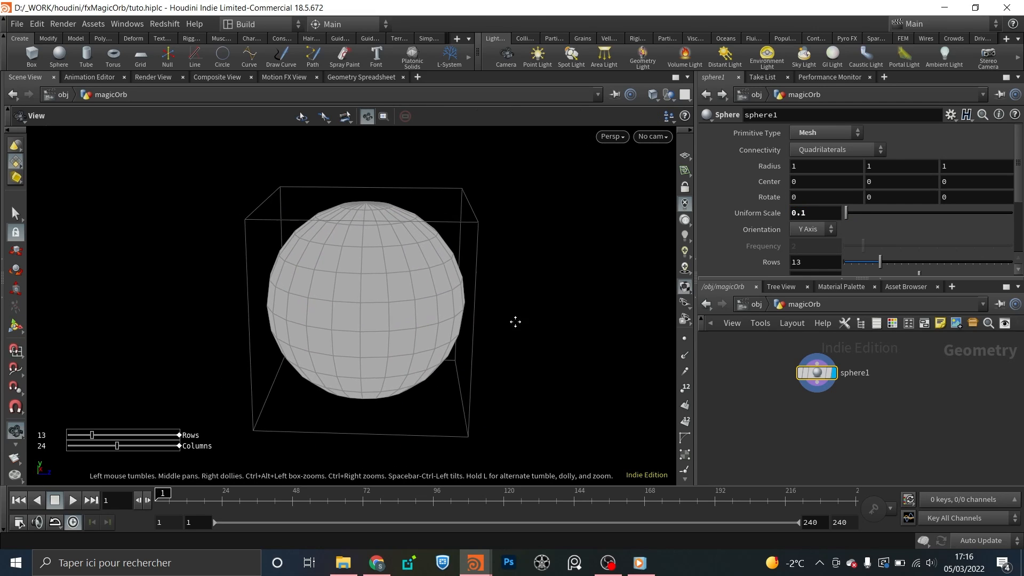
- Raise the sphere's mesh resolution to 37 rows and 40 columns
{"action": "key", "text": "Return"}
{"action": "left_click_drag", "start_coordinate": [901, 259], "coordinate": [977, 244]}
{"action": "scroll", "coordinate": [952, 237], "scroll_direction": "down", "scroll_amount": 2}
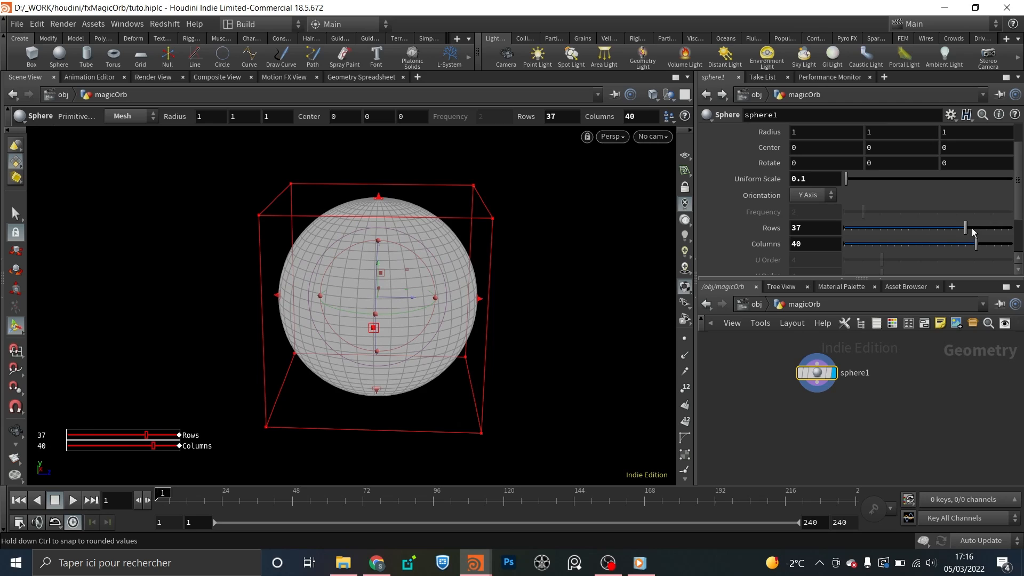
{"action": "key", "text": "s"}
{"action": "key", "text": "Escape"}
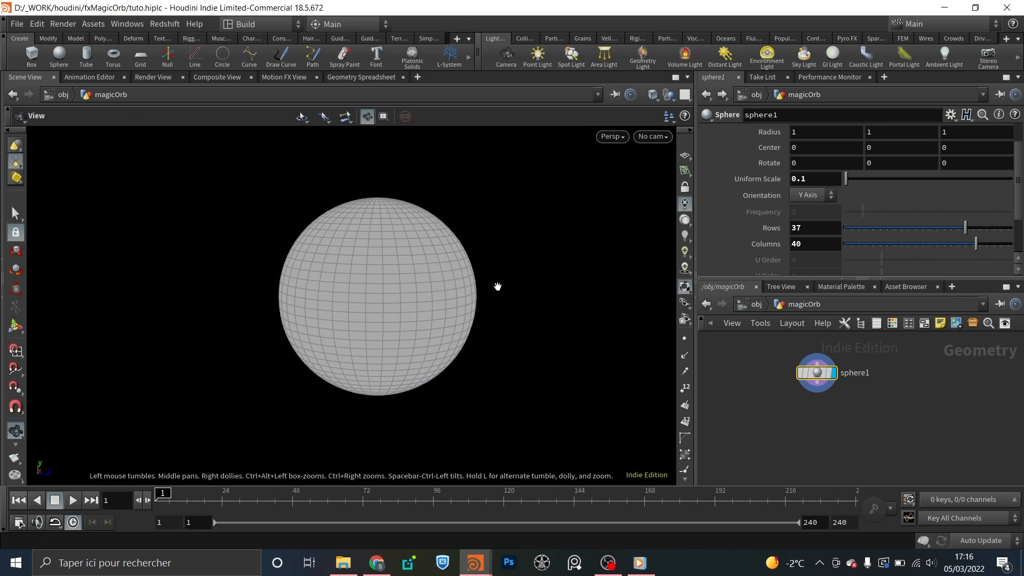
{"action": "middle_click_drag", "start_coordinate": [498, 287], "coordinate": [533, 296]}
{"action": "key", "text": "s"}
- Add an Attribute VOP node fed by the sphere
{"action": "middle_click_drag", "start_coordinate": [829, 417], "coordinate": [841, 412]}
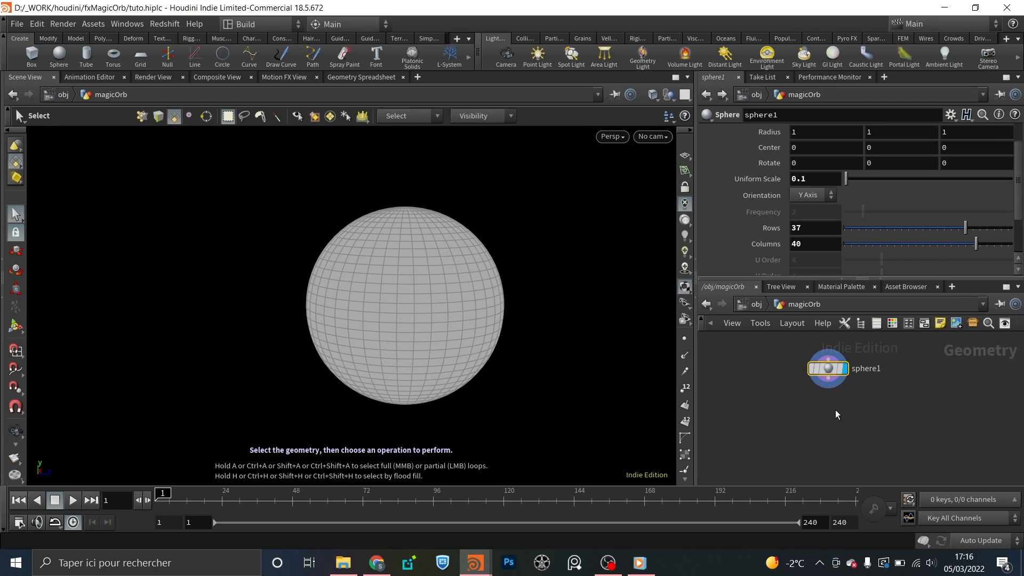
{"action": "key", "text": "Tab"}
{"action": "type", "text": "attvo"}
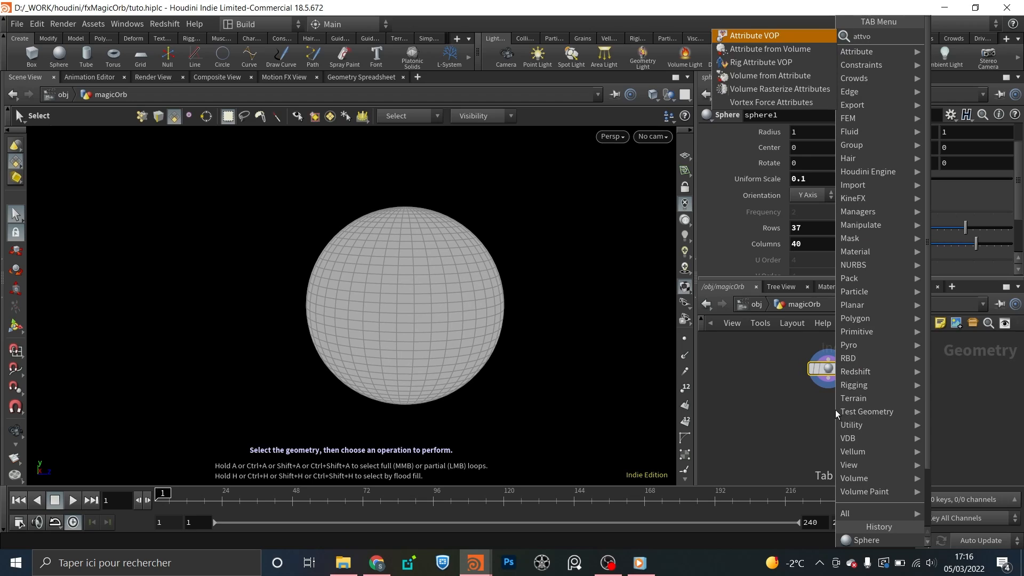
{"action": "key", "text": "Return"}
{"action": "left_click", "coordinate": [830, 412]}
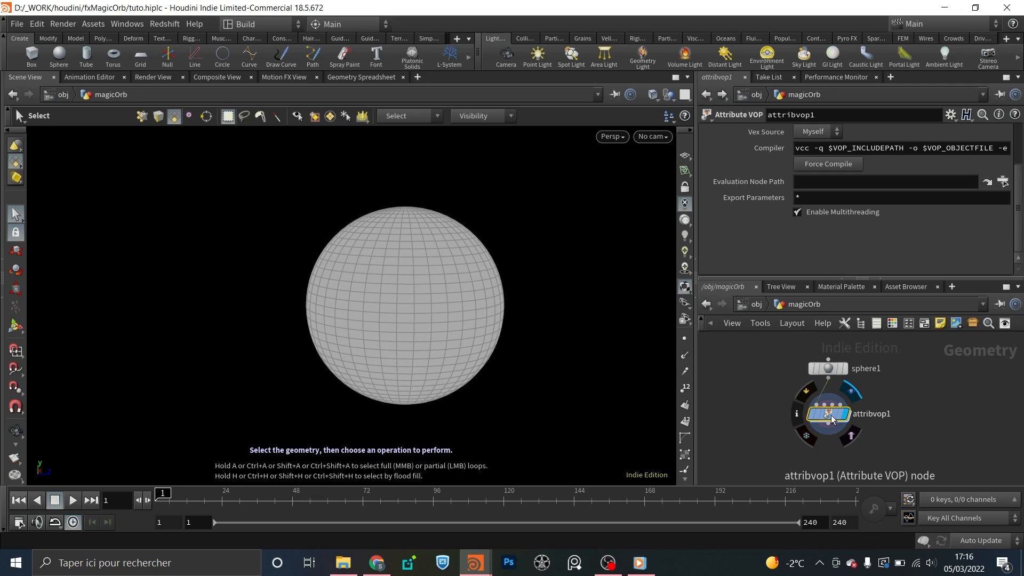
- Rename the Attribute VOP node noise_source
{"action": "double_click", "coordinate": [878, 416]}
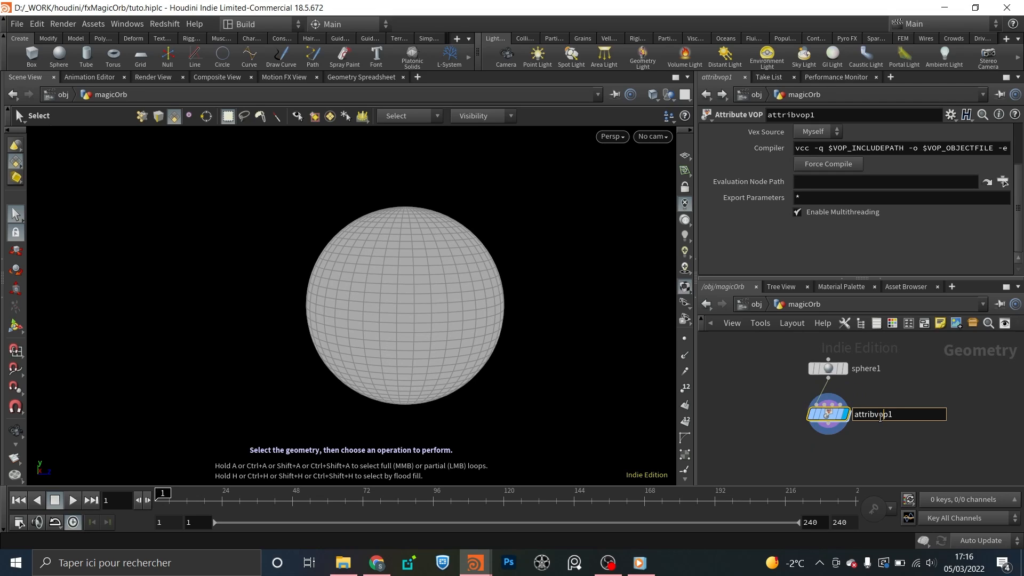
{"action": "type", "text": "noise"}
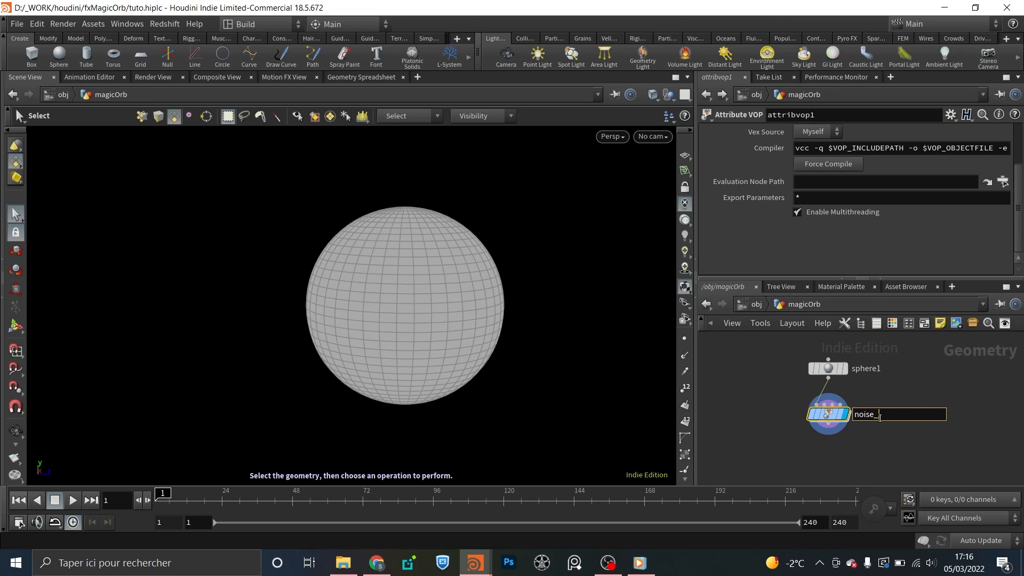
{"action": "type", "text": "_source"}
{"action": "key", "text": "Return"}
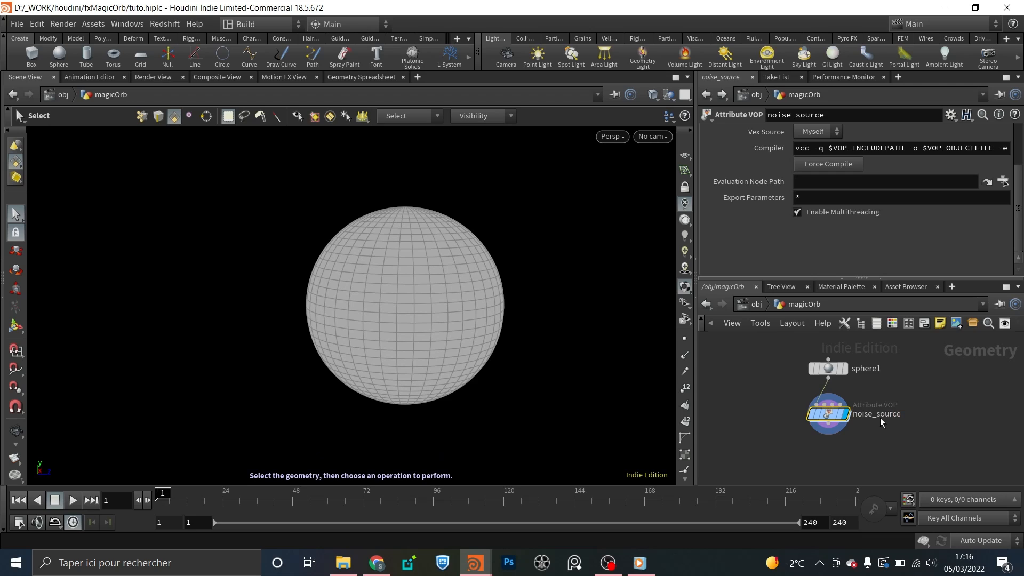
- Add a Turbulent Noise node inside noise_source, between the global parameters and the output node
{"action": "double_click", "coordinate": [827, 414]}
{"action": "left_click_drag", "start_coordinate": [811, 386], "coordinate": [759, 358]}
{"action": "key", "text": "Tab"}
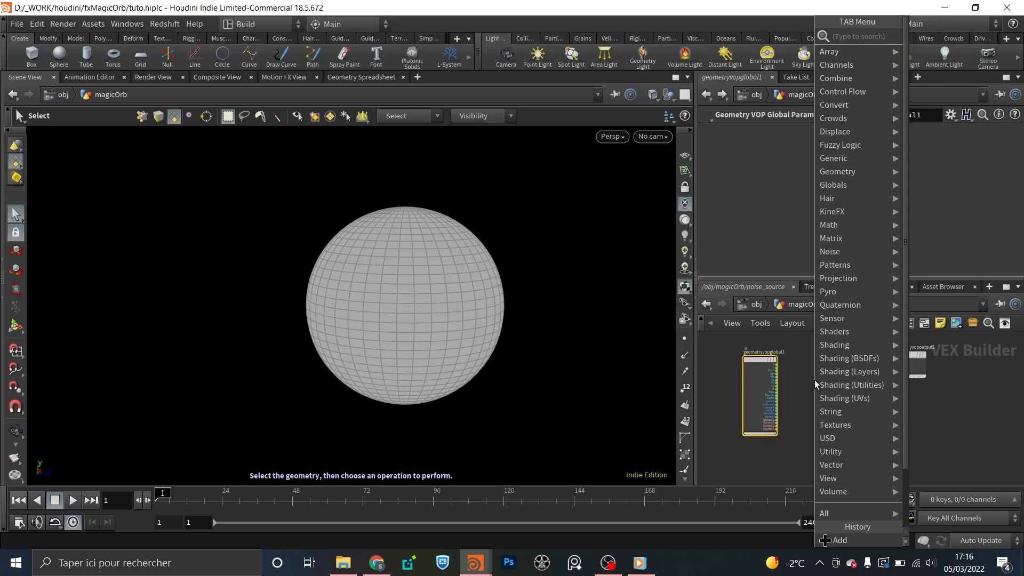
{"action": "type", "text": "tur"}
{"action": "key", "text": "Return"}
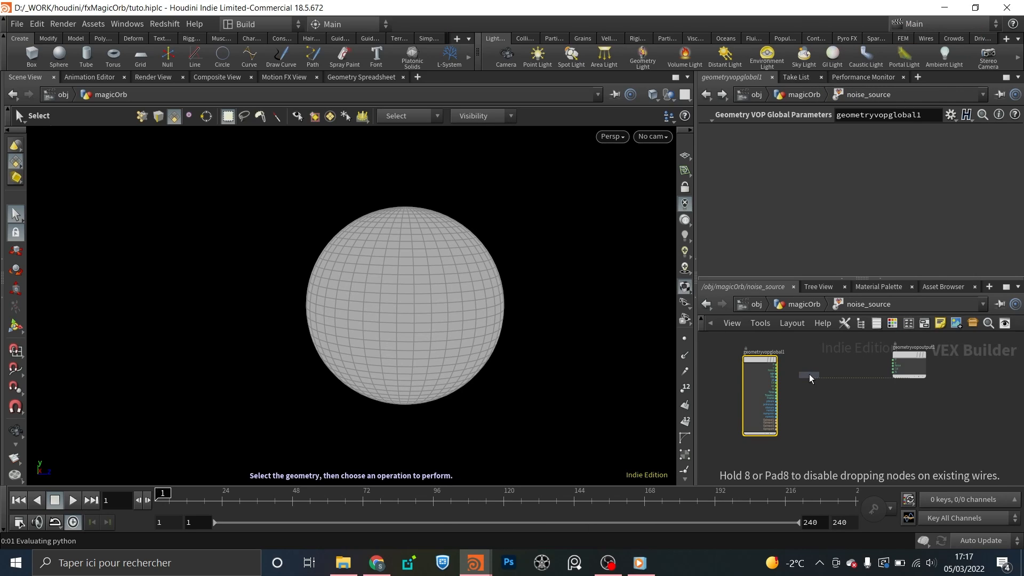
{"action": "left_click", "coordinate": [814, 376]}
{"action": "scroll", "coordinate": [764, 374], "scroll_direction": "up", "scroll_amount": 4}
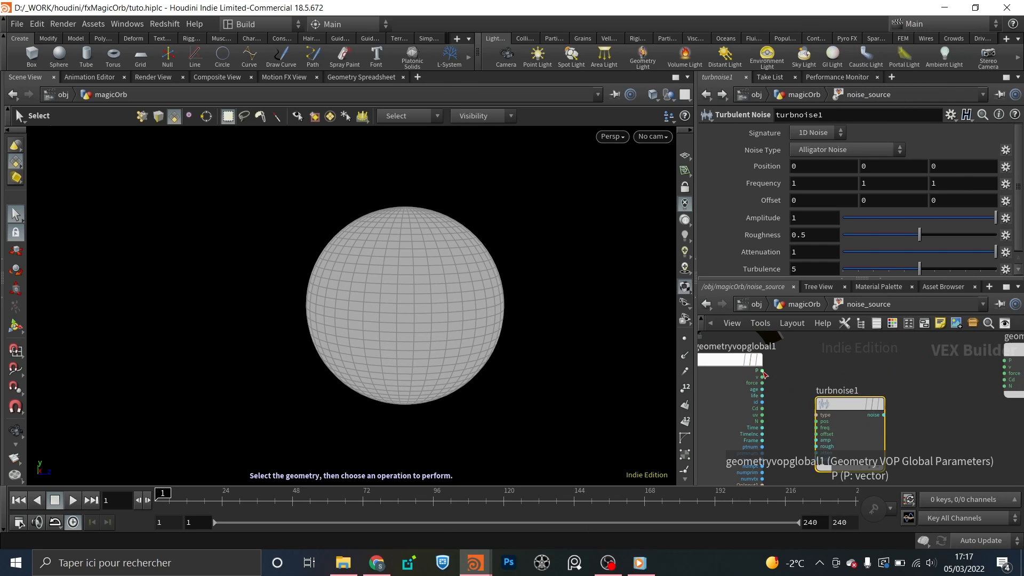
- Wire the global P output into the Turbulent Noise pos input and the noise output into the output node's Cd
{"action": "left_click", "coordinate": [763, 372]}
{"action": "left_click", "coordinate": [815, 423]}
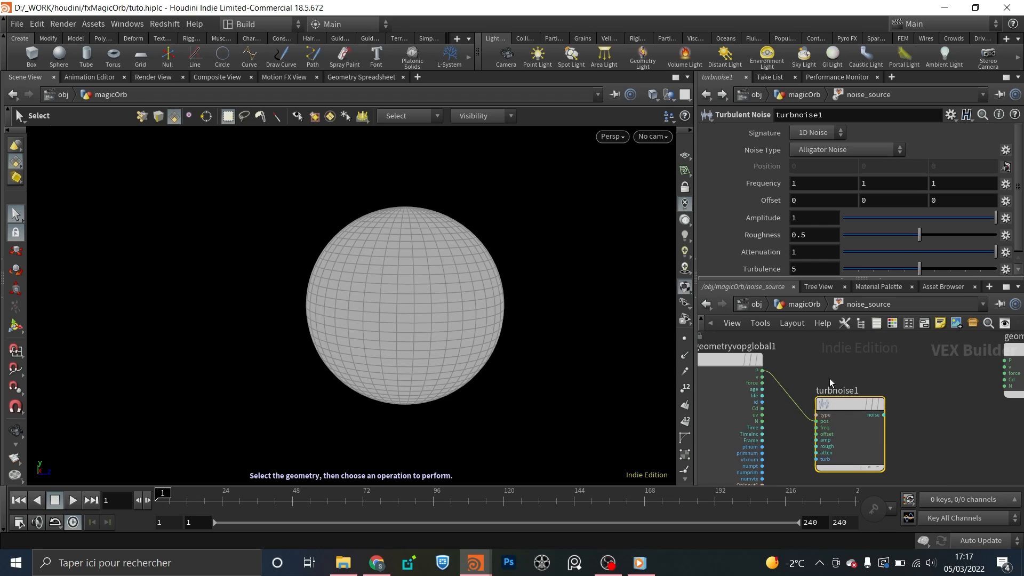
{"action": "middle_click_drag", "start_coordinate": [829, 379], "coordinate": [760, 390]}
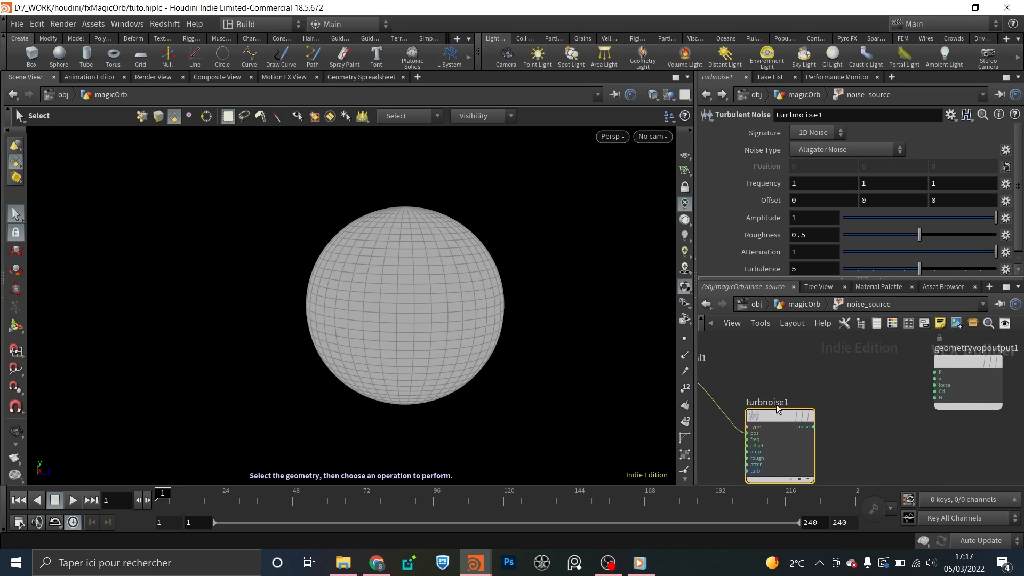
{"action": "left_click", "coordinate": [813, 426]}
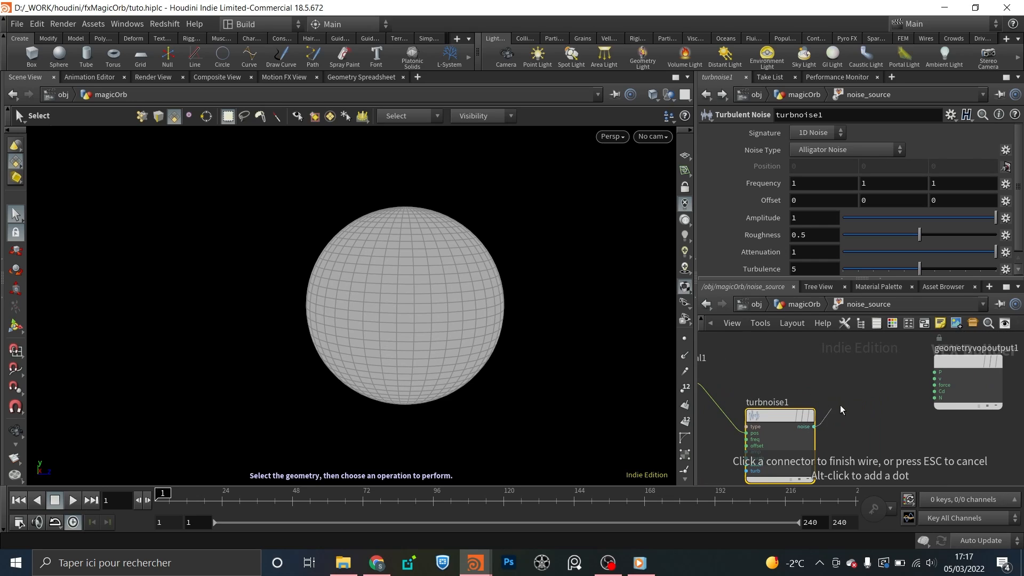
{"action": "left_click", "coordinate": [917, 397]}
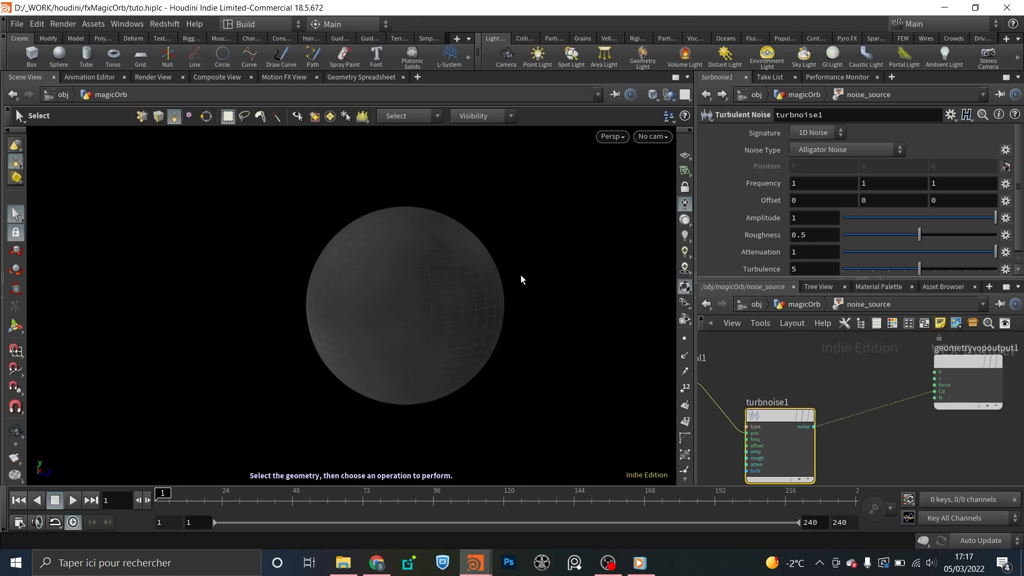
- Inspect the noise colouring on the sphere from other angles and across the timeline, returning to frame 1
{"action": "key", "text": "Escape"}
{"action": "mouse_move", "coordinate": [520, 280]}
{"action": "left_mouse_down"}
{"action": "mouse_move", "coordinate": [233, 274]}
{"action": "mouse_move", "coordinate": [448, 320]}
{"action": "mouse_move", "coordinate": [640, 276]}
{"action": "mouse_move", "coordinate": [379, 245]}
{"action": "mouse_move", "coordinate": [359, 265]}
{"action": "mouse_move", "coordinate": [468, 295]}
{"action": "mouse_move", "coordinate": [465, 285]}
{"action": "left_mouse_up"}
{"action": "key", "text": "s"}
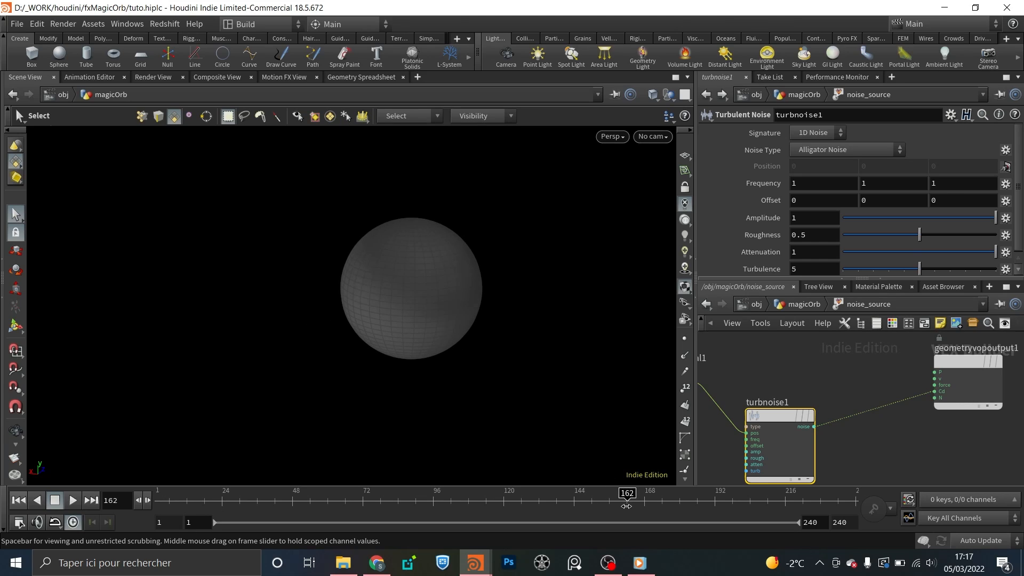
{"action": "left_click_drag", "start_coordinate": [626, 505], "coordinate": [160, 501]}
{"action": "key", "text": "Escape"}
{"action": "left_click_drag", "start_coordinate": [454, 330], "coordinate": [511, 341]}
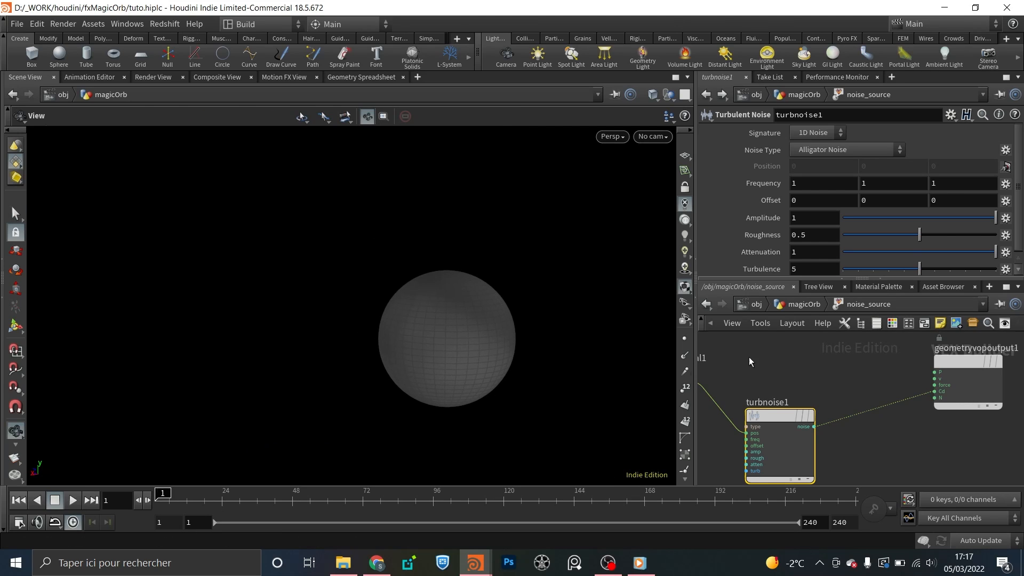
{"action": "key", "text": "s"}
- Create input parameters for the Turbulent Noise node
{"action": "middle_click_drag", "start_coordinate": [749, 357], "coordinate": [793, 366]}
{"action": "mouse_move", "coordinate": [855, 396]}
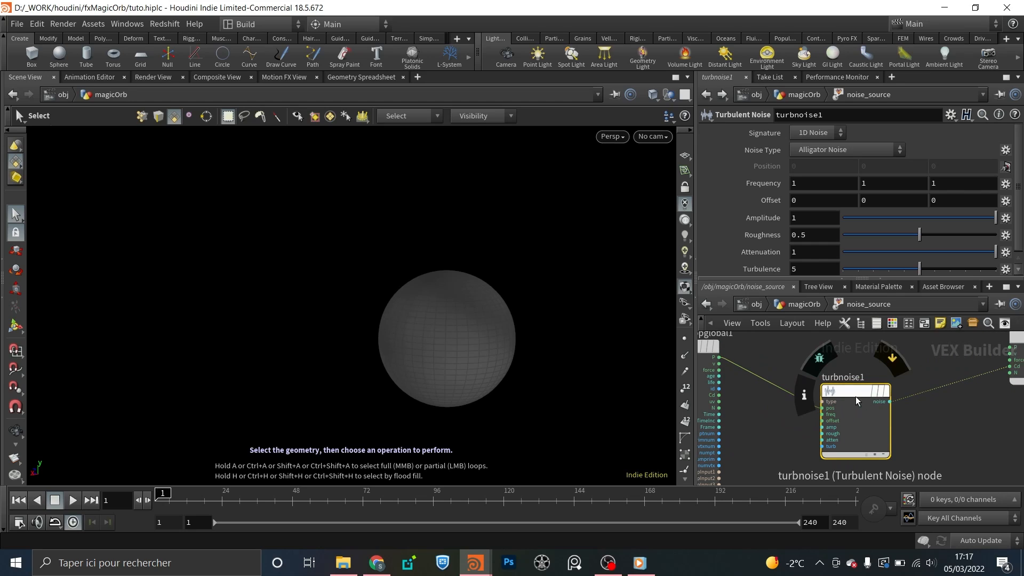
{"action": "left_click_drag", "start_coordinate": [855, 396], "coordinate": [843, 375]}
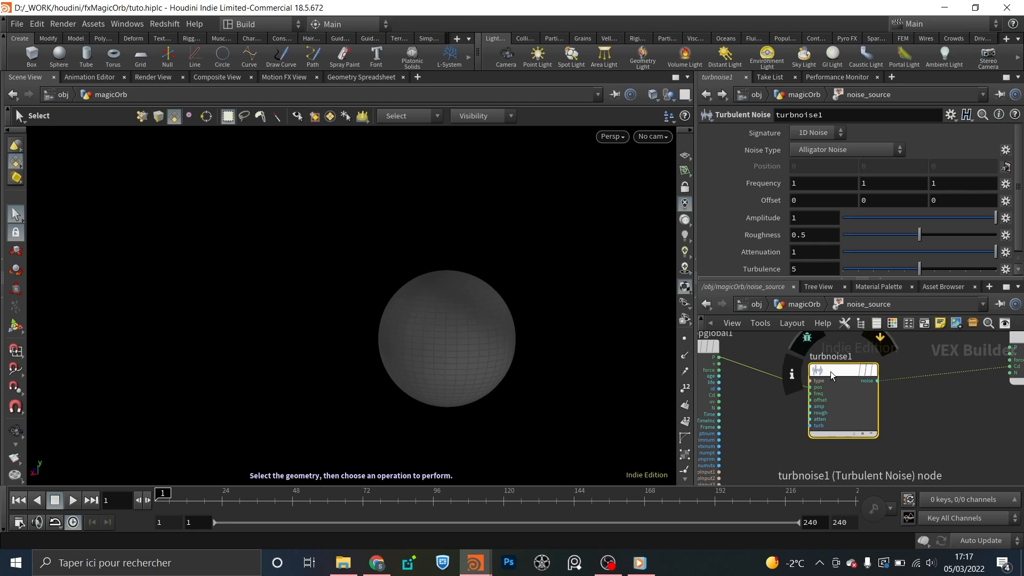
{"action": "right_click", "coordinate": [830, 372]}
{"action": "mouse_move", "coordinate": [852, 396]}
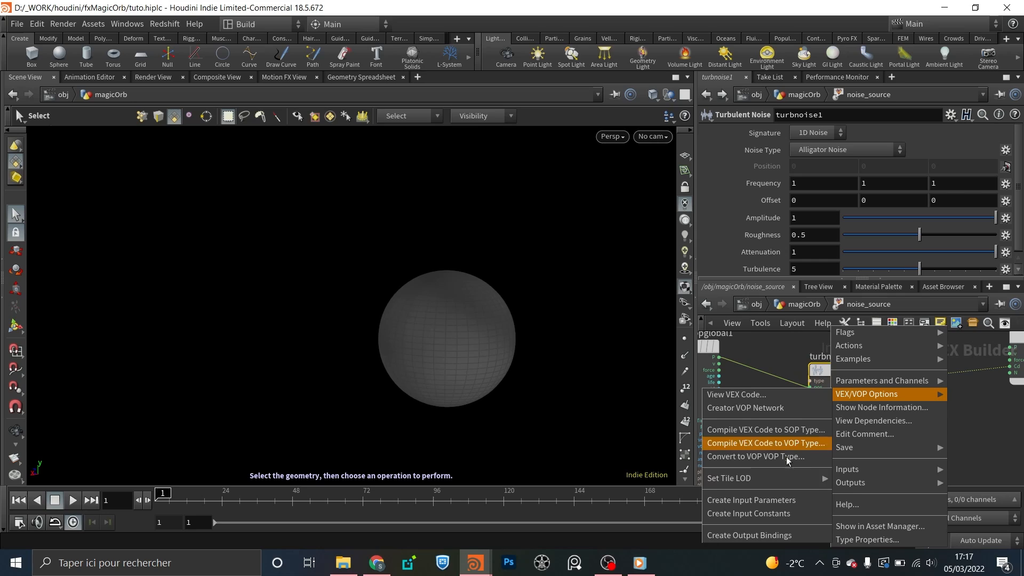
{"action": "left_click", "coordinate": [786, 498]}
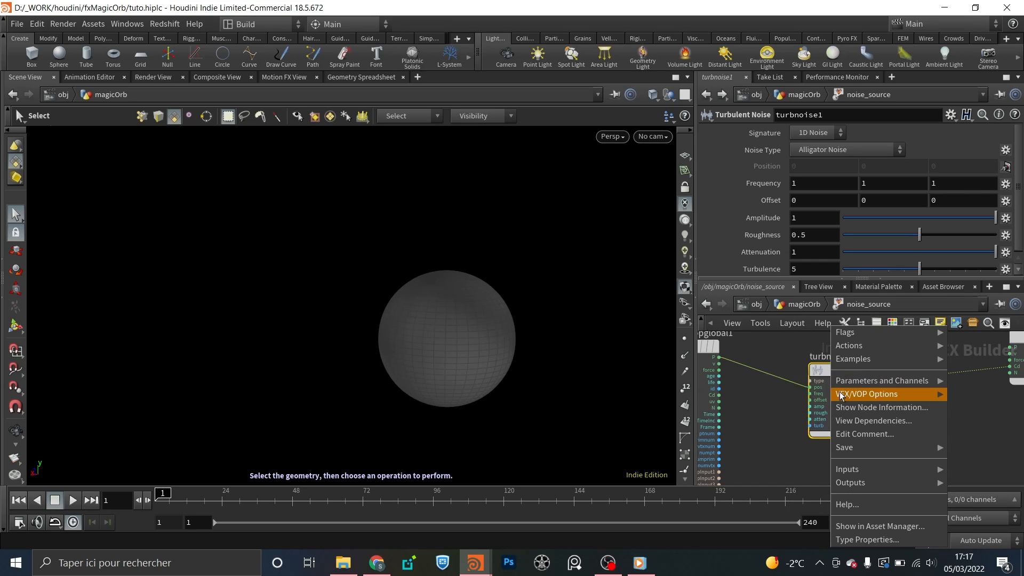
{"action": "mouse_move", "coordinate": [852, 394]}
{"action": "left_click", "coordinate": [787, 499]}
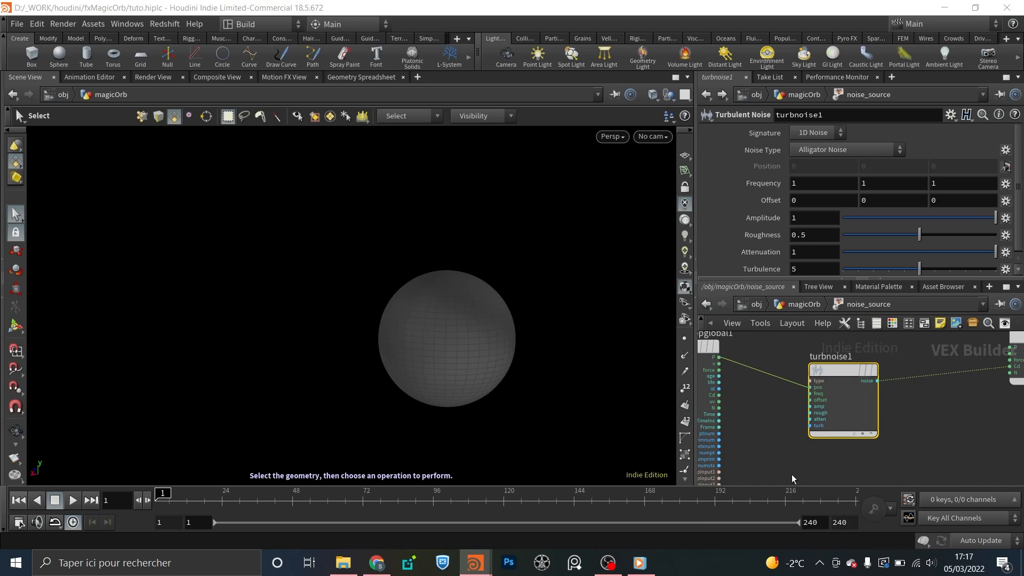
- Set the noise_source noise to Sparse Convolution Noise with a frequency of 26 on all axes
{"action": "left_click", "coordinate": [808, 304]}
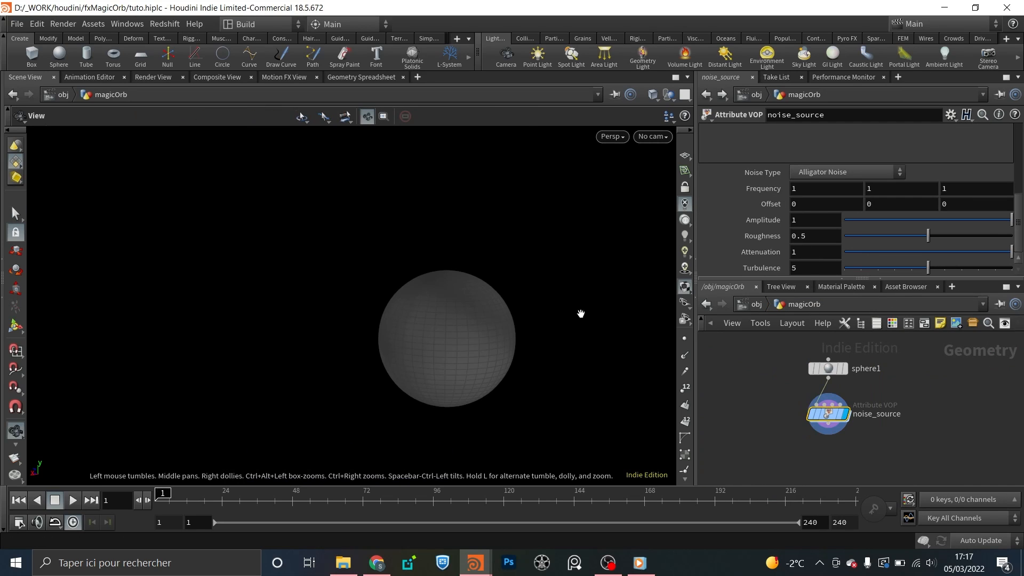
{"action": "middle_click_drag", "start_coordinate": [580, 313], "coordinate": [530, 304]}
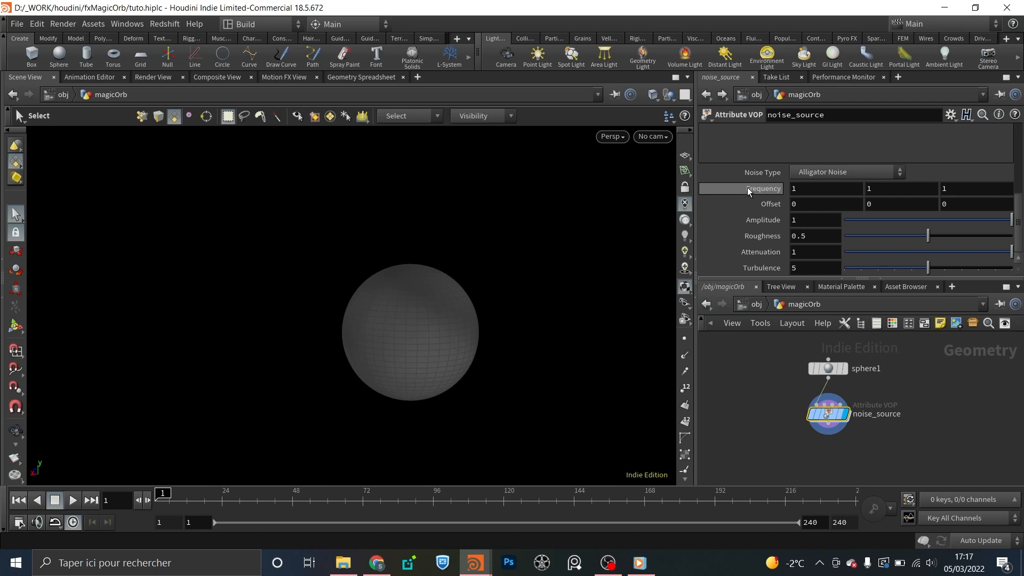
{"action": "middle_click_drag", "start_coordinate": [750, 186], "coordinate": [914, 171]}
{"action": "left_click", "coordinate": [825, 175]}
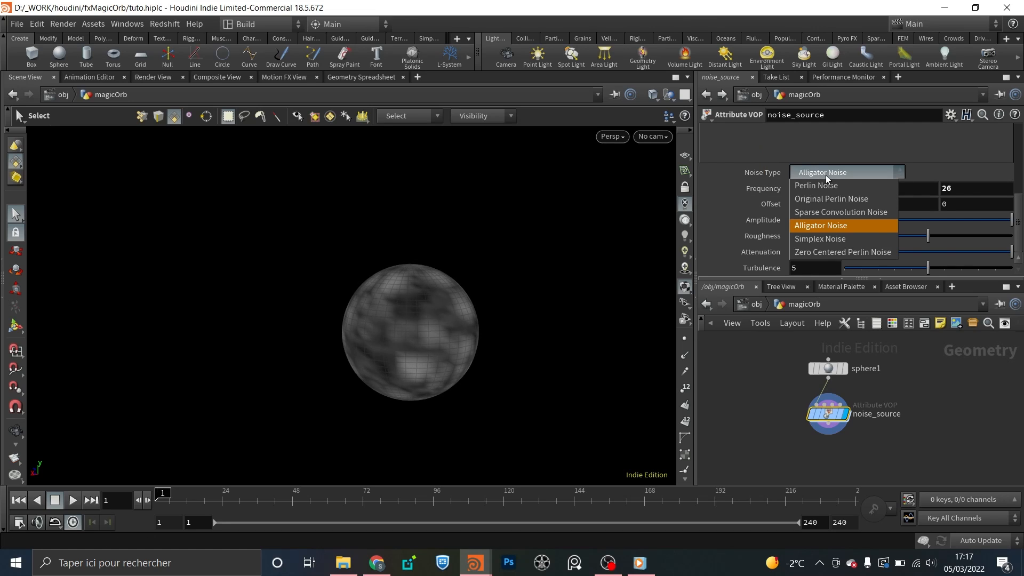
{"action": "left_click", "coordinate": [836, 212]}
{"action": "key", "text": "Escape"}
{"action": "left_click_drag", "start_coordinate": [427, 313], "coordinate": [475, 319]}
{"action": "key", "text": "s"}
{"action": "key", "text": "Escape"}
{"action": "key", "text": "s"}
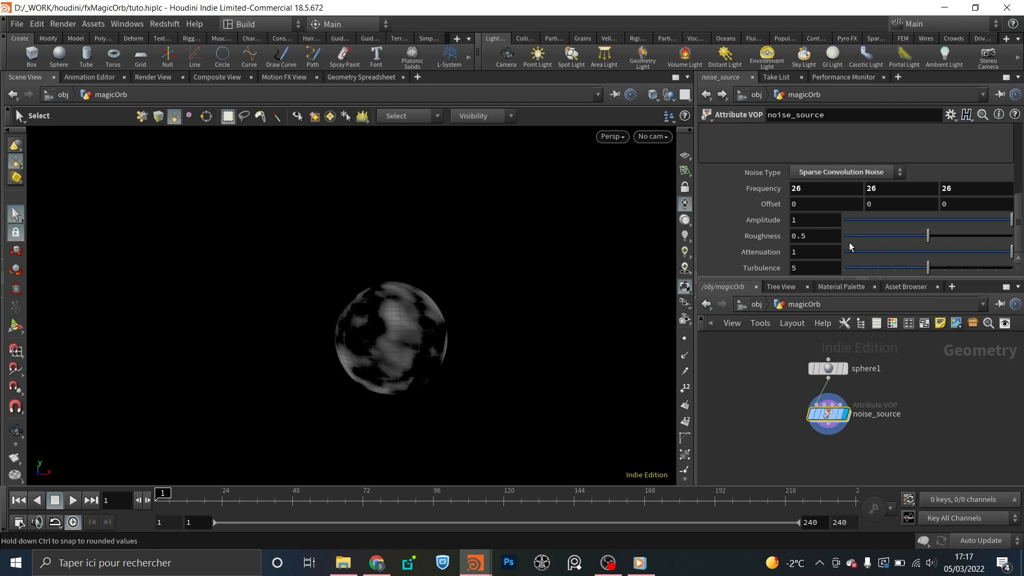
- Test shifting the noise offset, reset its Y offset to 0, and drive the X offset with the expression $T
{"action": "double_click", "coordinate": [828, 415]}
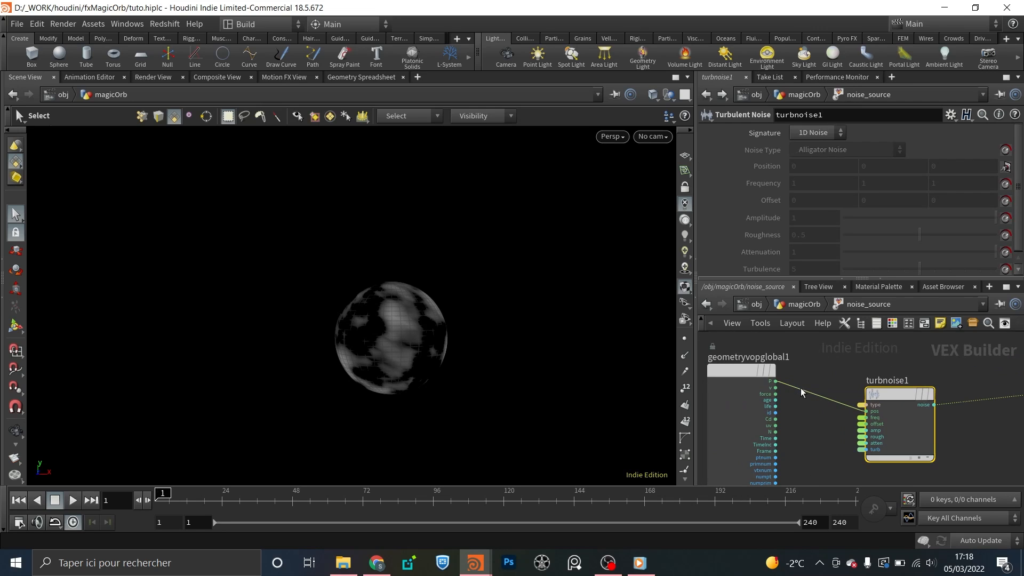
{"action": "left_click", "coordinate": [794, 302]}
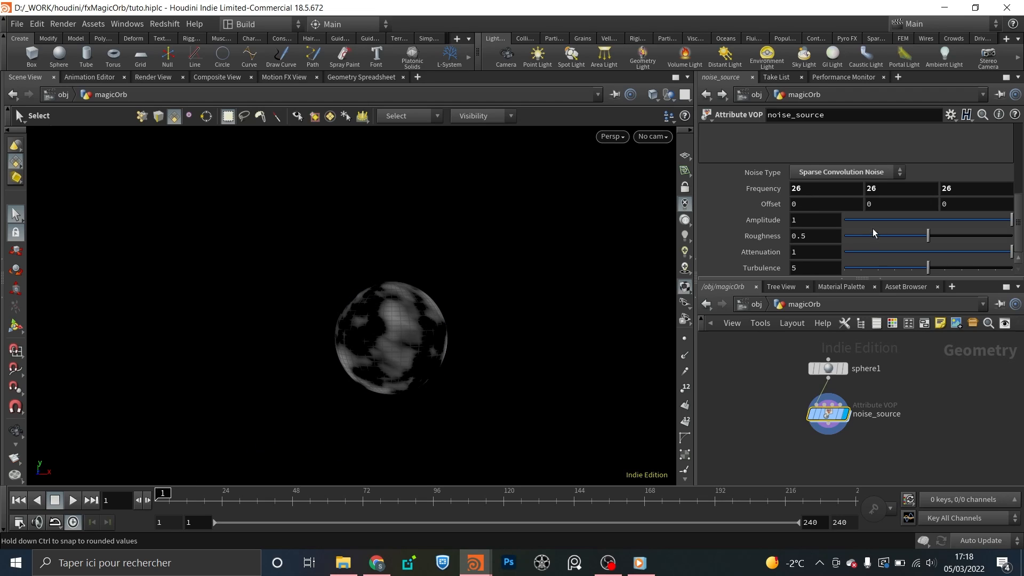
{"action": "middle_click_drag", "start_coordinate": [797, 203], "coordinate": [895, 204]}
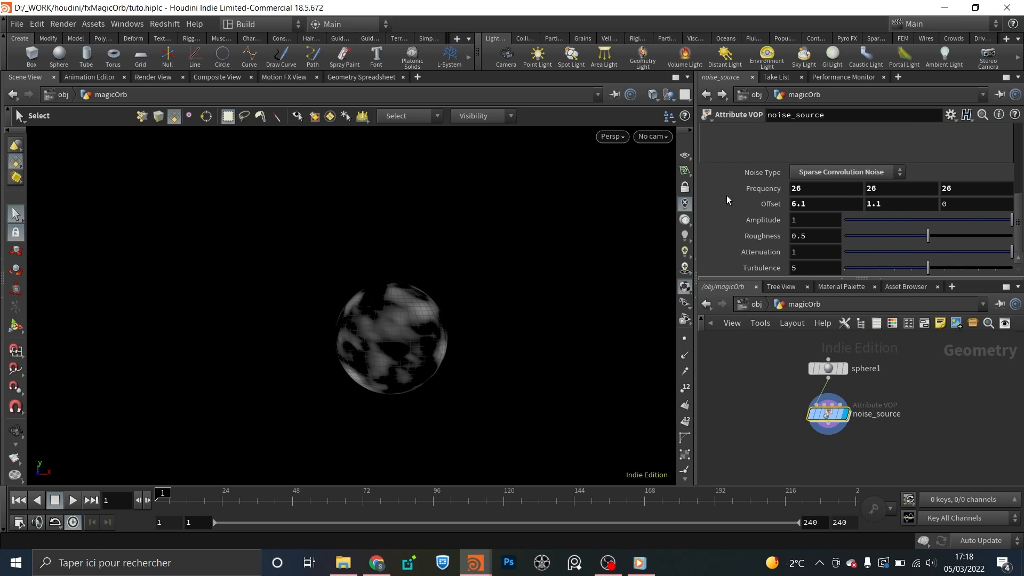
{"action": "left_click", "coordinate": [888, 206]}
{"action": "type", "text": "0"}
{"action": "left_click", "coordinate": [824, 202]}
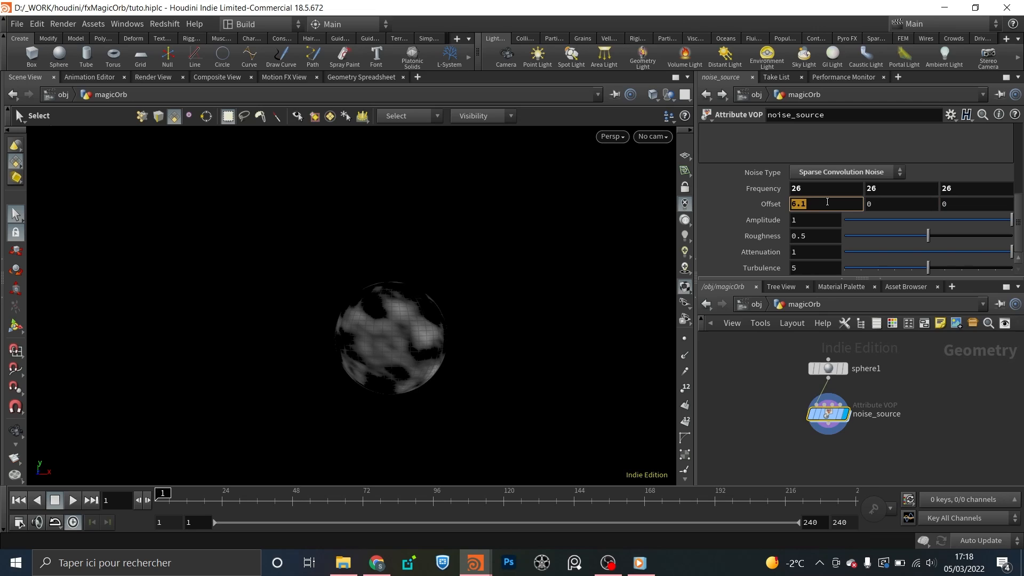
{"action": "type", "text": "$T"}
{"action": "key", "text": "Return"}
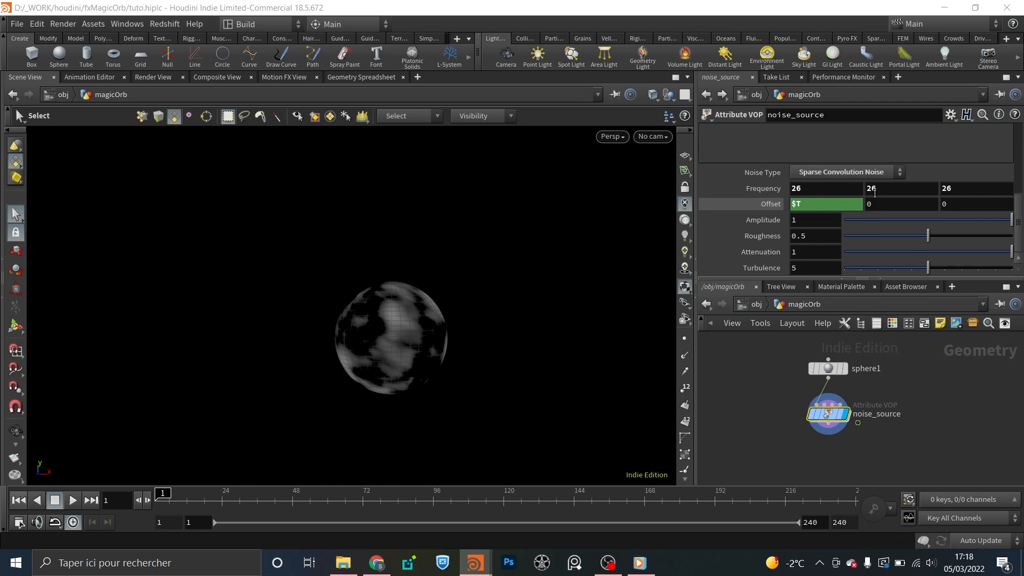
{"action": "left_click", "coordinate": [772, 205]}
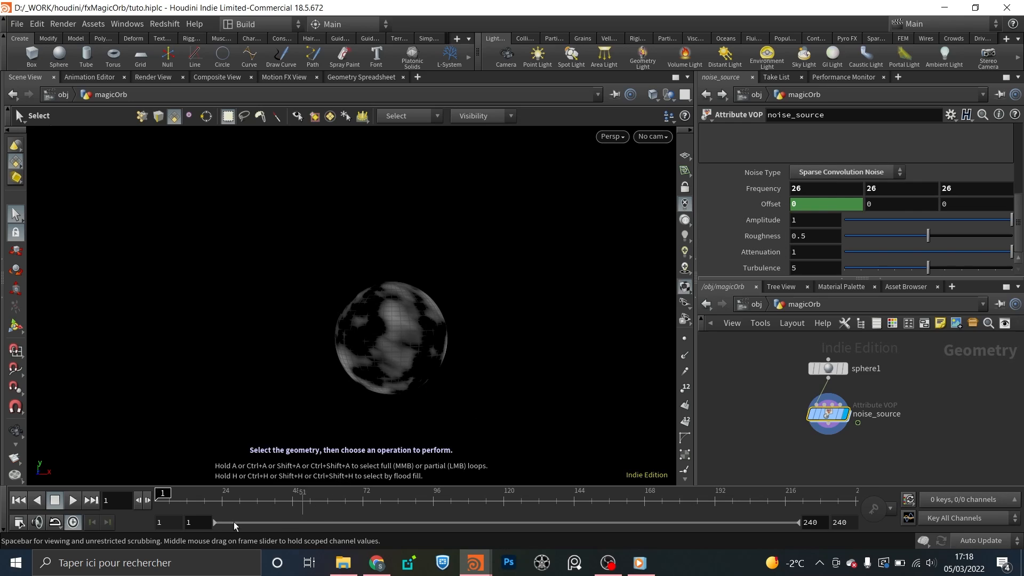
- Check the $T-driven noise movement by scrubbing and playing the timeline, ending on frame 1
{"action": "left_click", "coordinate": [225, 500]}
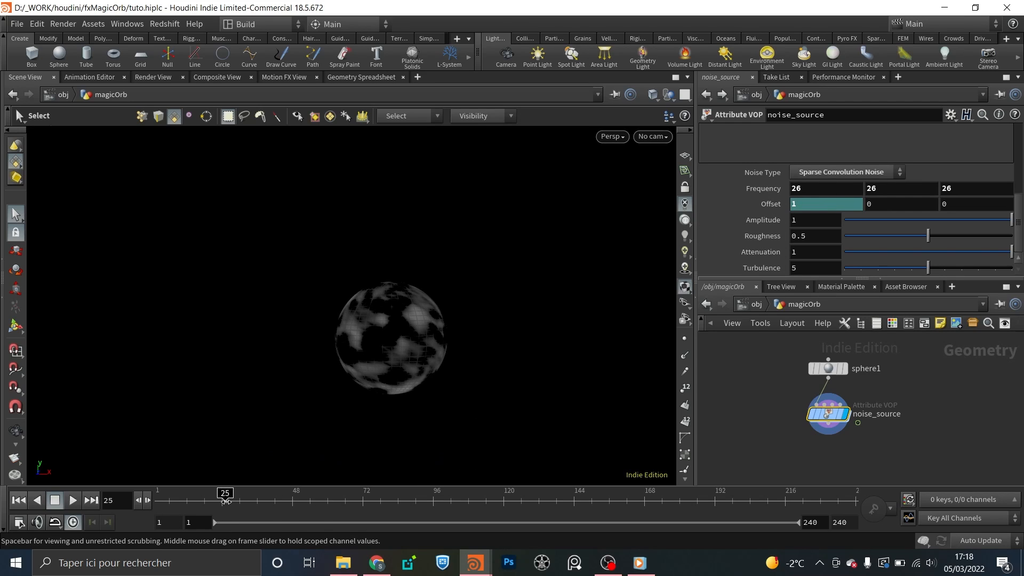
{"action": "left_click_drag", "start_coordinate": [226, 501], "coordinate": [156, 502]}
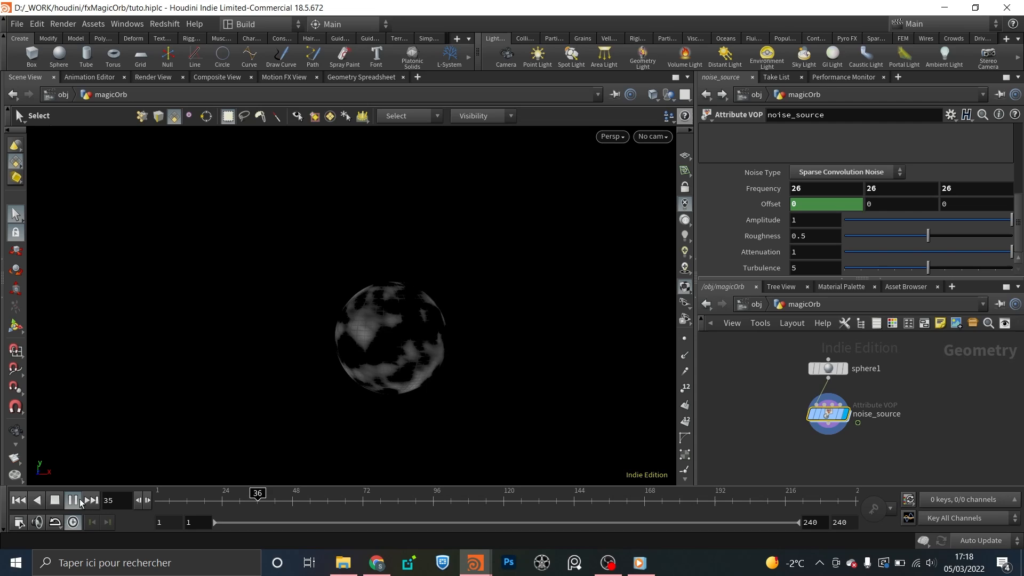
{"action": "left_click", "coordinate": [56, 499]}
{"action": "left_click", "coordinate": [159, 500]}
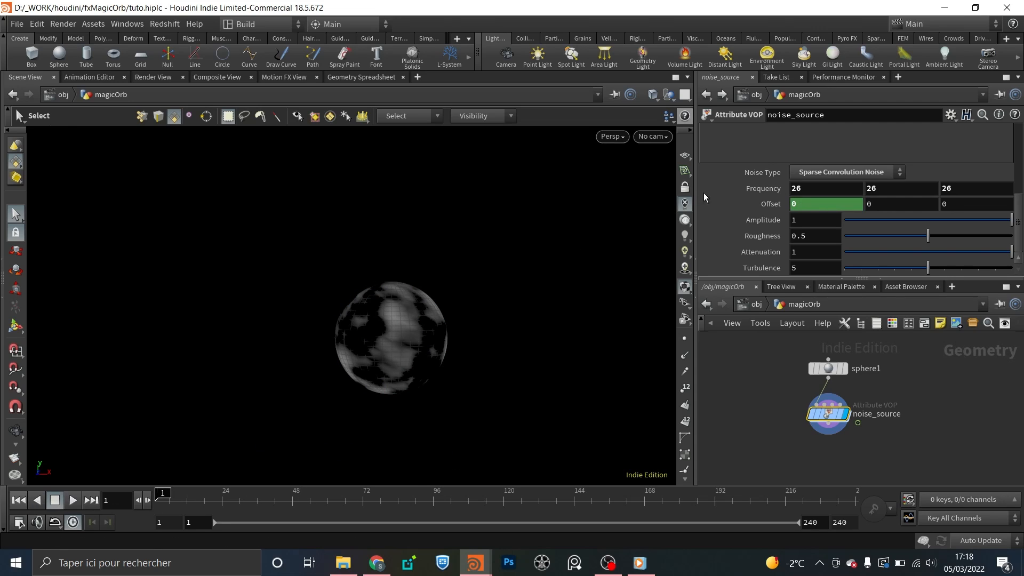
- Change the noise X offset expression to $F and play the animation to check its speed, returning to frame 1
{"action": "left_click", "coordinate": [797, 200]}
{"action": "type", "text": "$TF"}
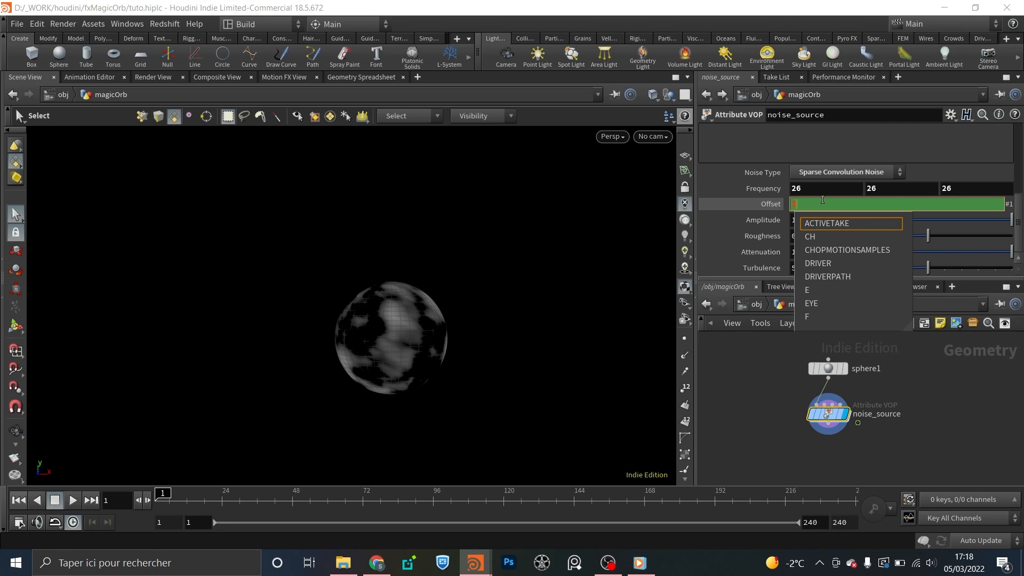
{"action": "key", "text": "Return"}
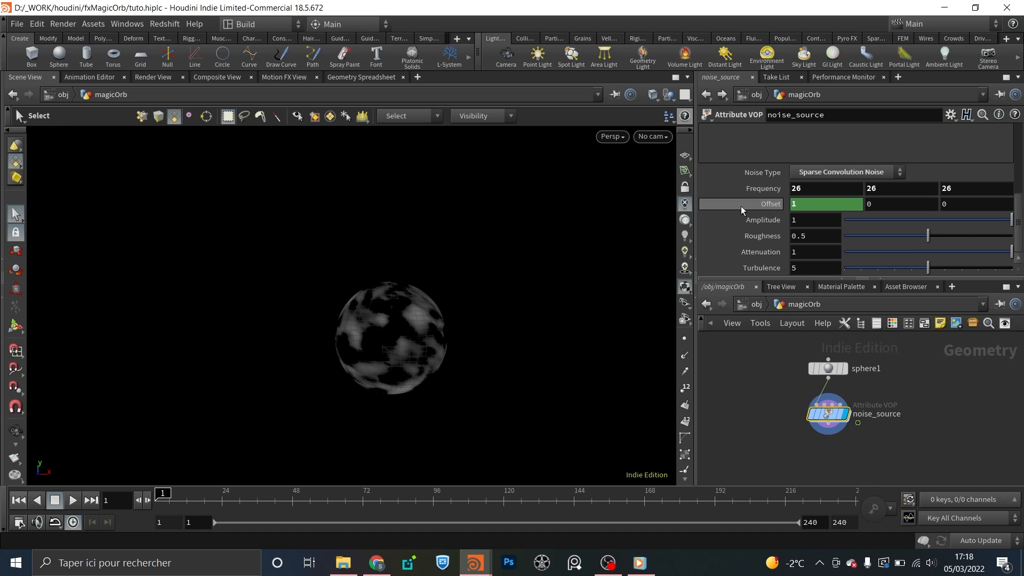
{"action": "left_click", "coordinate": [740, 204]}
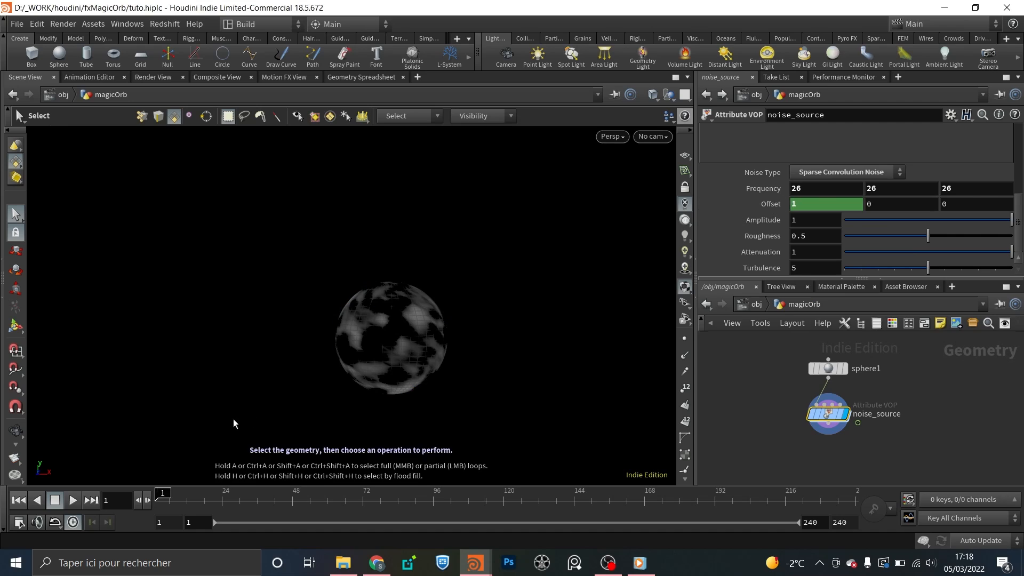
{"action": "left_click", "coordinate": [73, 500]}
{"action": "left_click", "coordinate": [55, 500]}
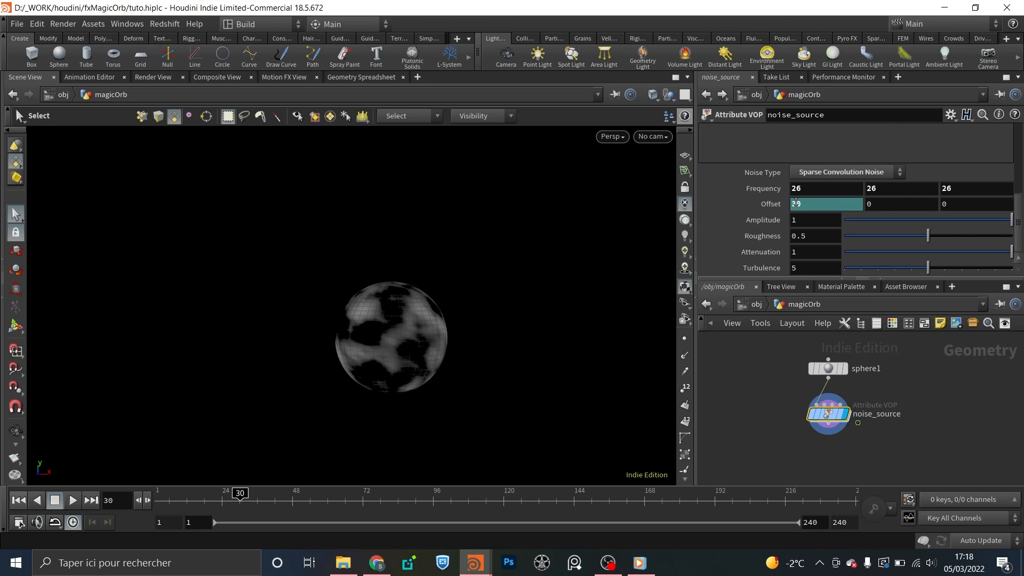
{"action": "left_click", "coordinate": [17, 500]}
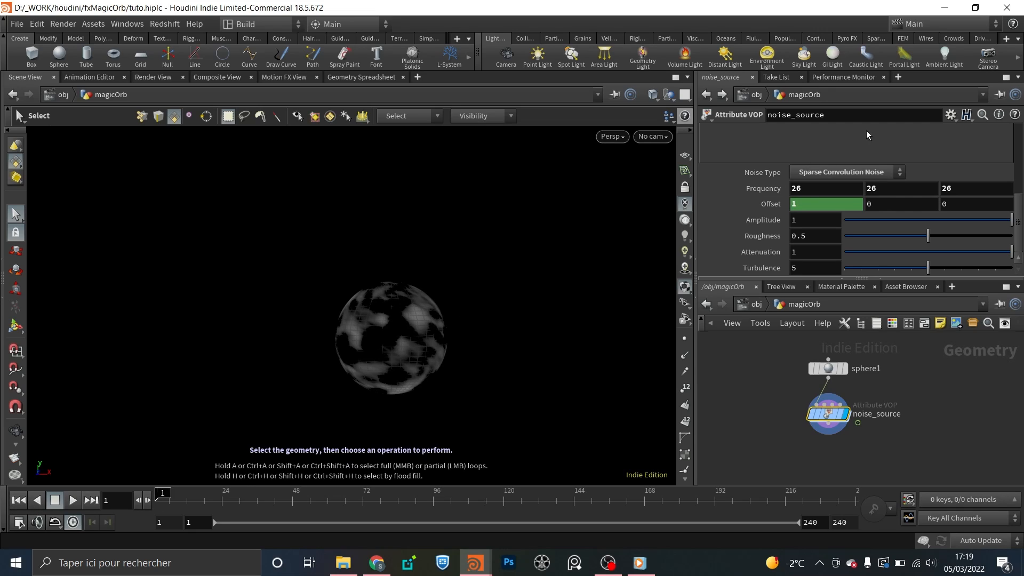
- Slow the noise movement by setting the X offset expression to $F*0.1
{"action": "left_click", "coordinate": [824, 203]}
{"action": "type", "text": "*0.1"}
{"action": "key", "text": "Return"}
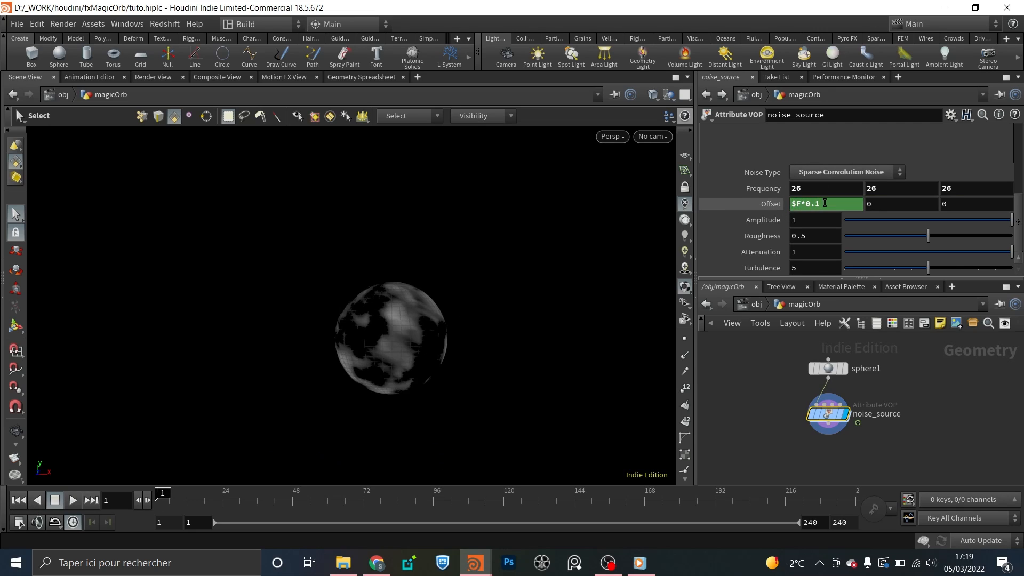
- Play the animated noise and examine the sphere from several angles and distances, returning to frame 1
{"action": "left_click", "coordinate": [72, 500]}
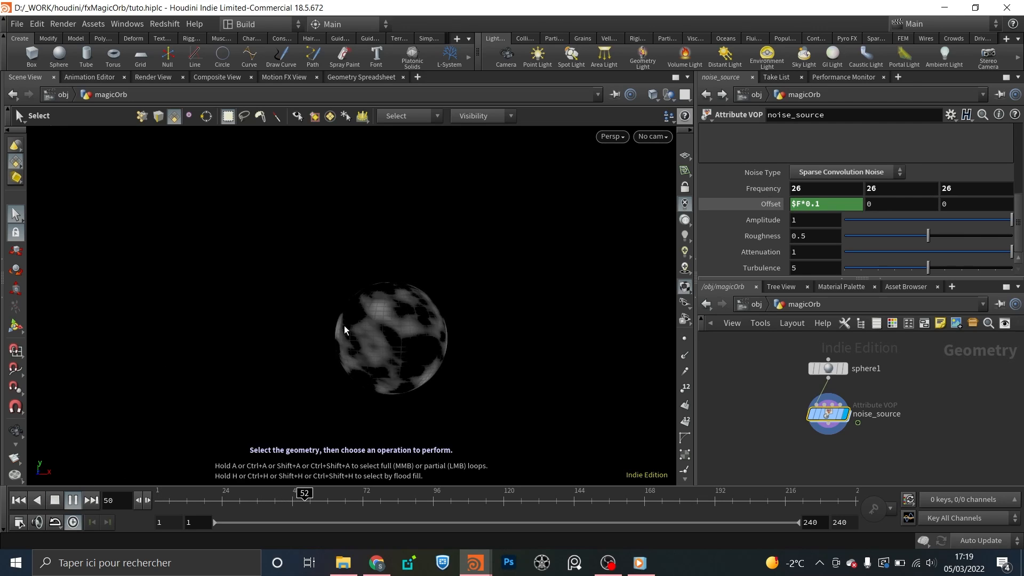
{"action": "key", "text": "Escape"}
{"action": "left_click_drag", "start_coordinate": [477, 304], "coordinate": [538, 295]}
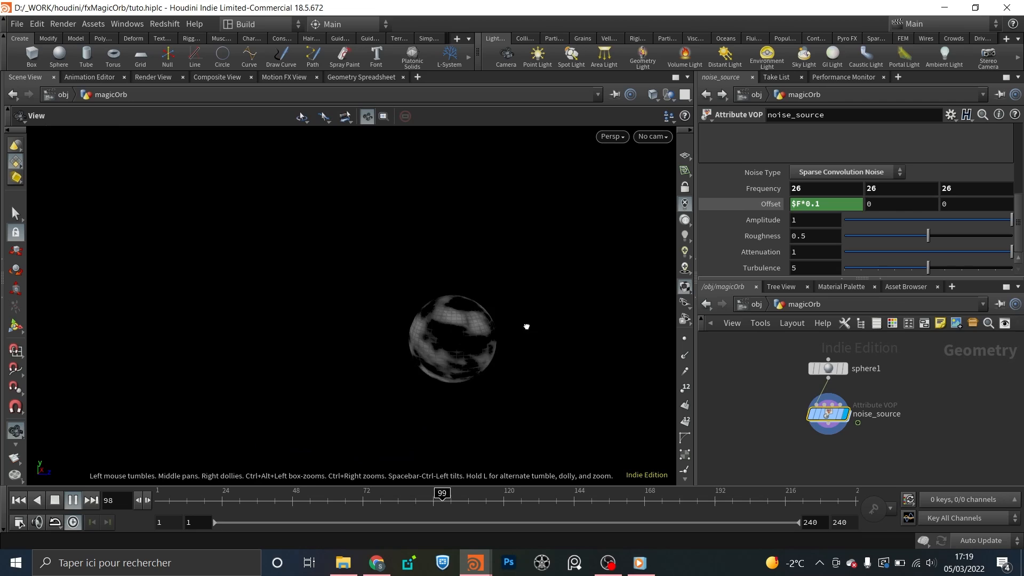
{"action": "right_click_drag", "start_coordinate": [527, 327], "coordinate": [405, 355]}
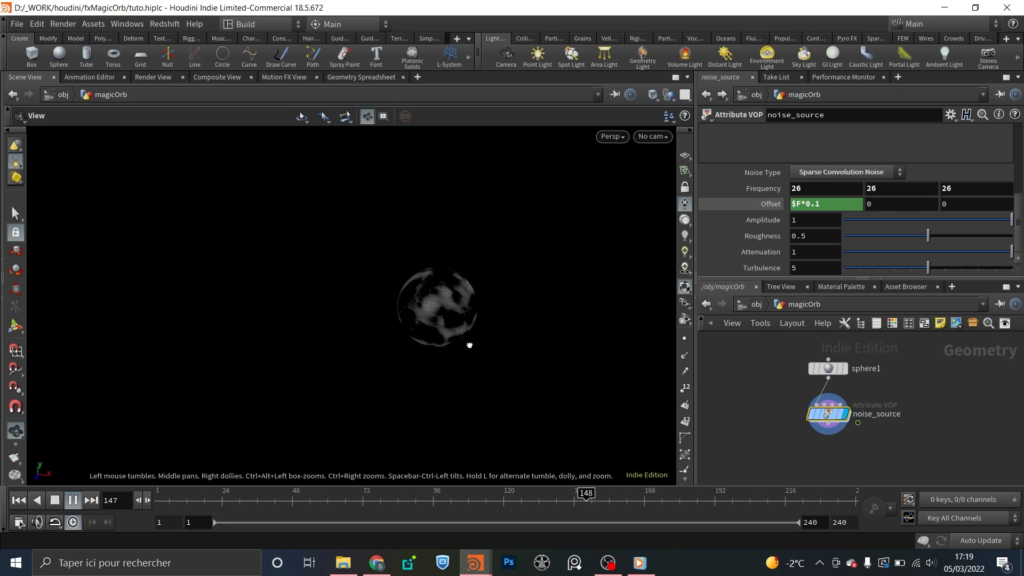
{"action": "left_click", "coordinate": [61, 502]}
{"action": "left_click", "coordinate": [160, 504]}
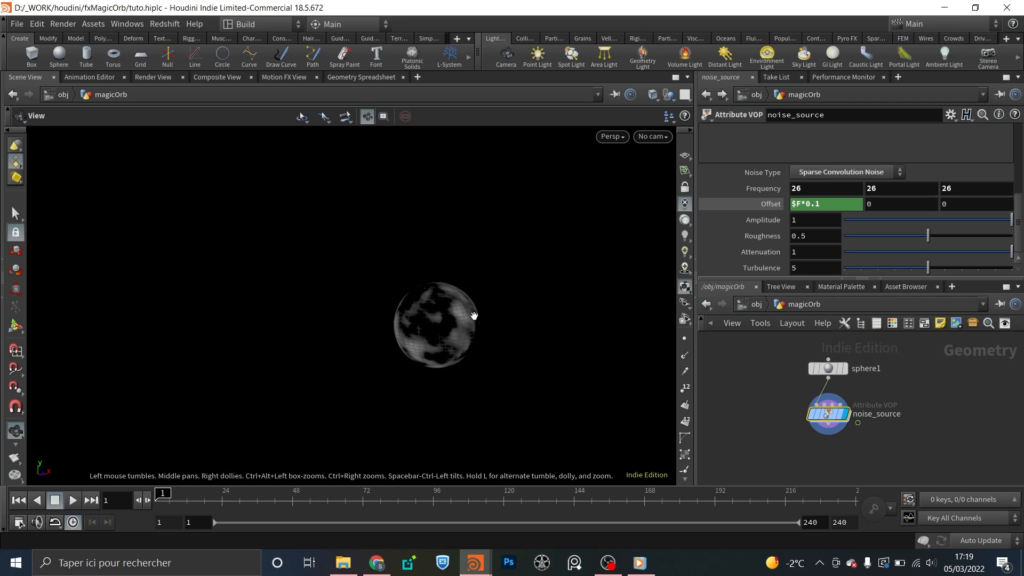
{"action": "middle_click_drag", "start_coordinate": [421, 318], "coordinate": [342, 340]}
{"action": "left_click_drag", "start_coordinate": [358, 339], "coordinate": [610, 286]}
{"action": "key", "text": "s"}
- Delete the noise_source node and wire a new Attribute VOP below sphere1 in its place
{"action": "mouse_move", "coordinate": [823, 417]}
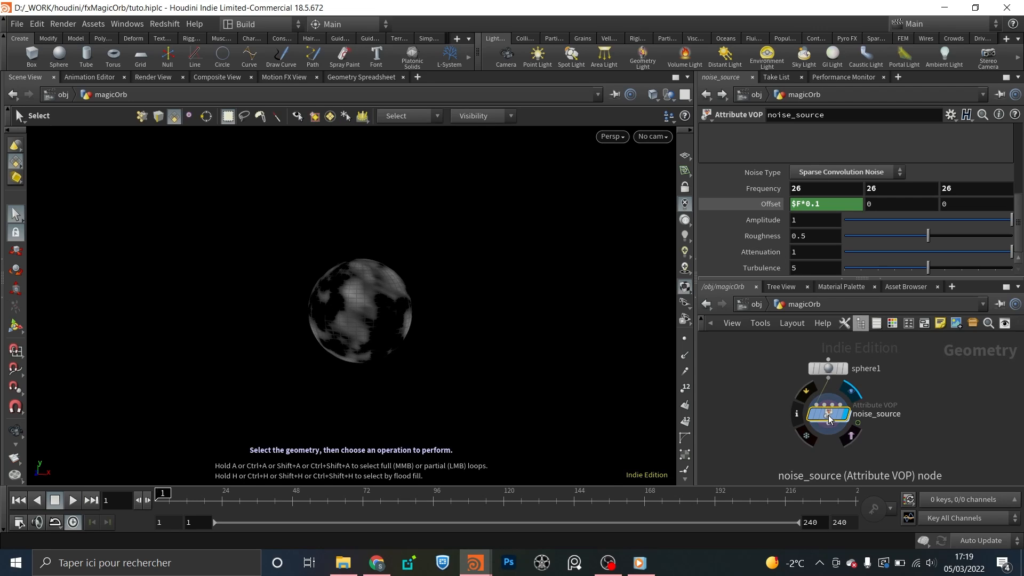
{"action": "double_click", "coordinate": [828, 414]}
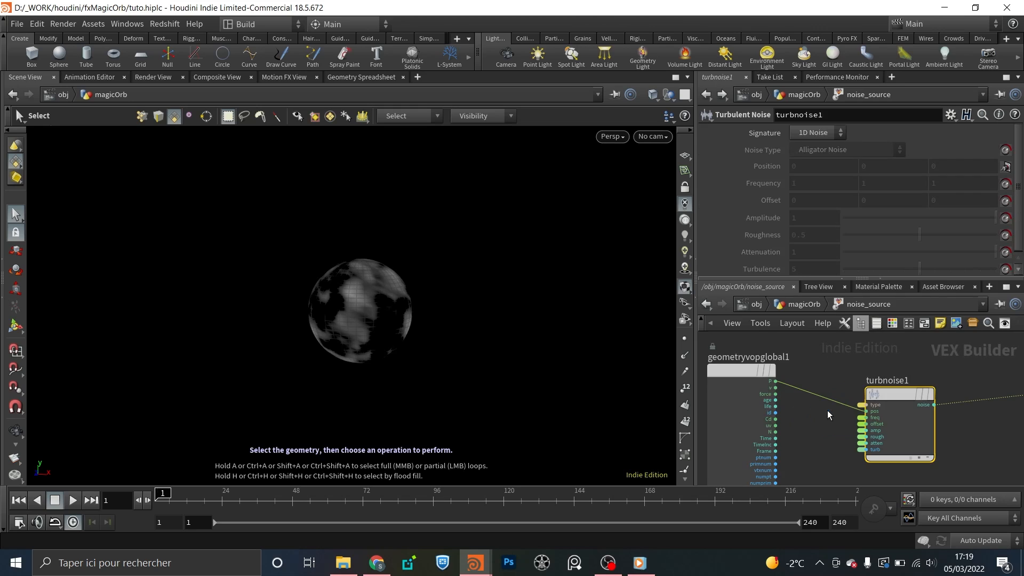
{"action": "key", "text": "u"}
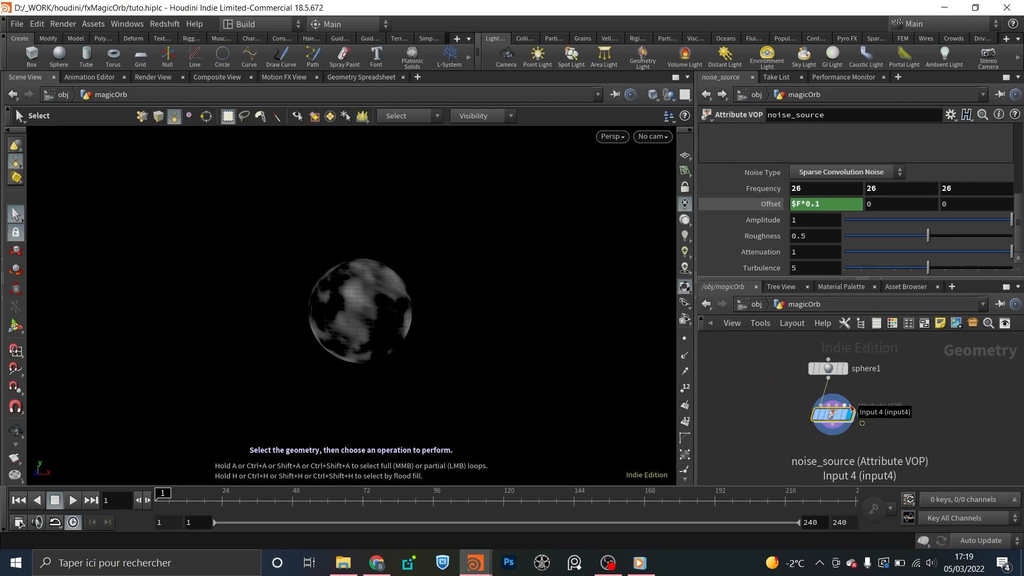
{"action": "key", "text": "Delete"}
{"action": "key", "text": "Tab"}
{"action": "type", "text": "attribvop"}
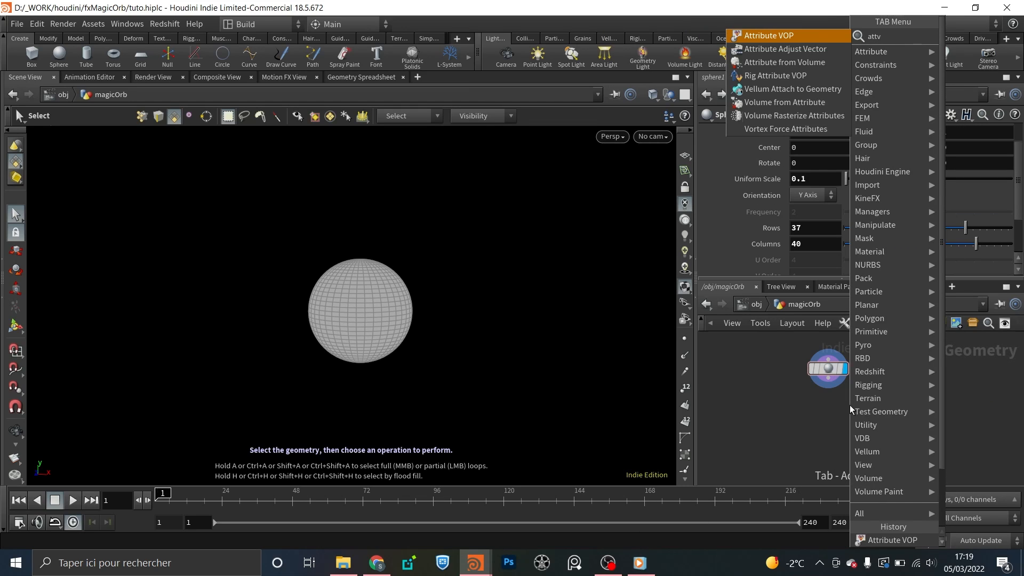
{"action": "key", "text": "Return"}
{"action": "left_click", "coordinate": [829, 414]}
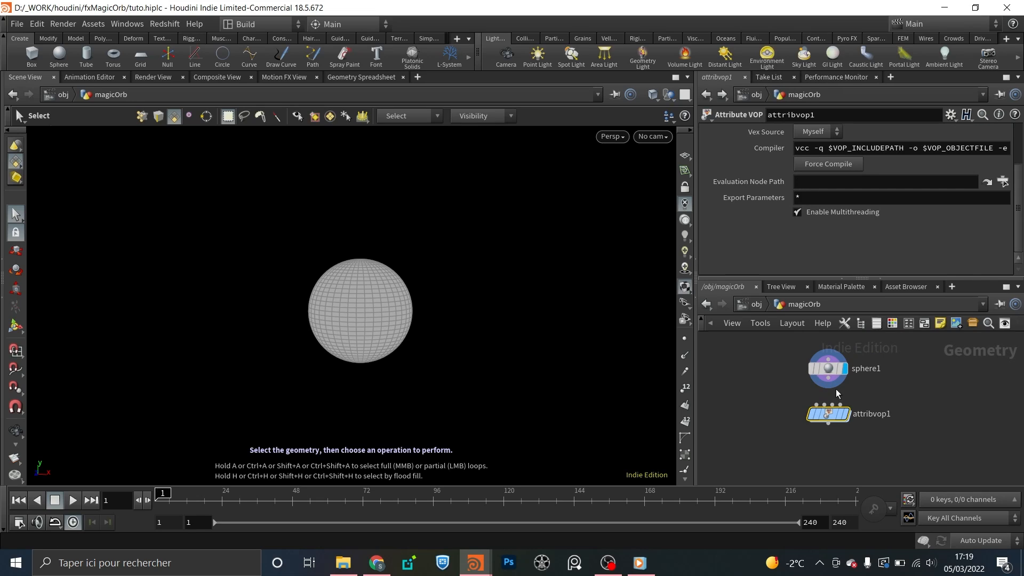
{"action": "left_click", "coordinate": [831, 382]}
{"action": "left_click", "coordinate": [814, 404]}
- Rename the new Attribute VOP to noise_ and make it the displayed node
{"action": "double_click", "coordinate": [872, 416]}
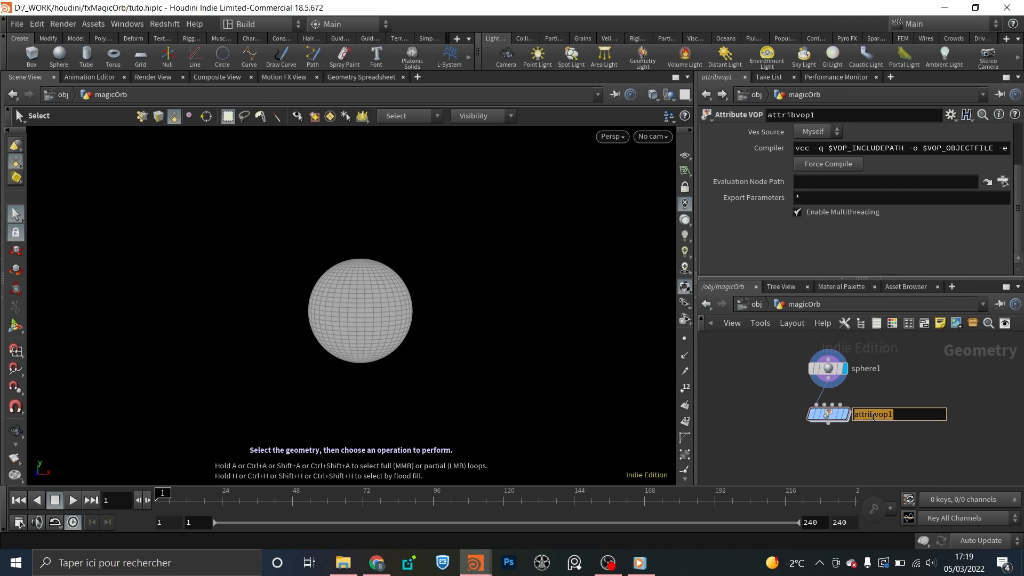
{"action": "type", "text": "noise_"}
{"action": "key", "text": "Return"}
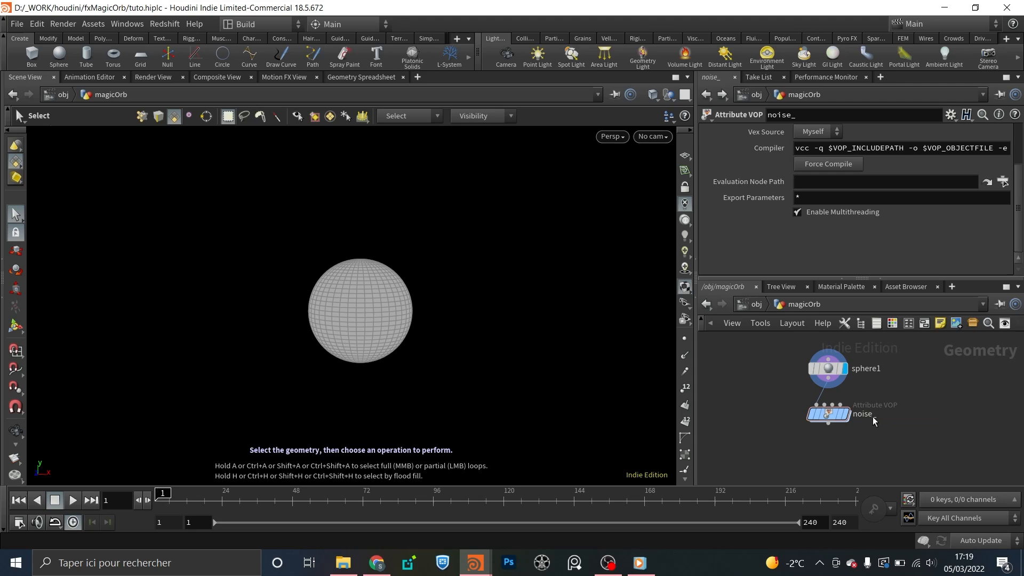
{"action": "left_click", "coordinate": [847, 414]}
- Add an Anti-Aliased Flow Noise node inside noise_, between the global parameters and the output node
{"action": "double_click", "coordinate": [827, 414]}
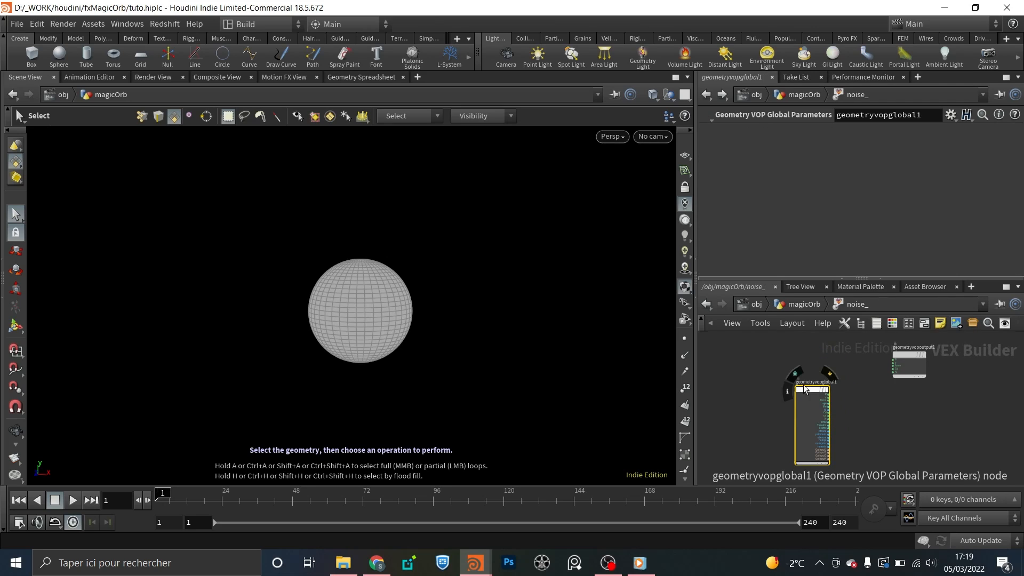
{"action": "key", "text": "Tab"}
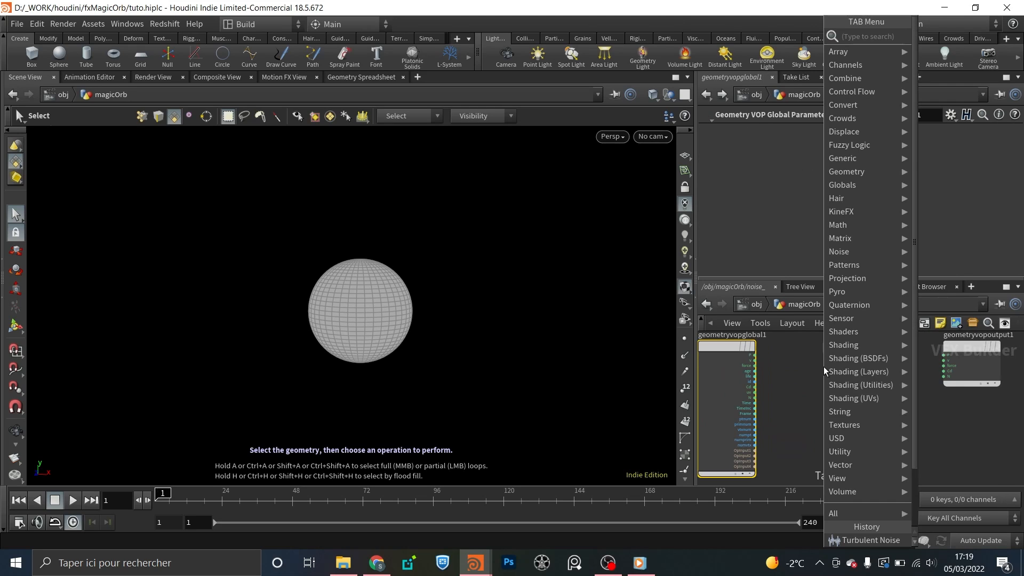
{"action": "type", "text": "aa"}
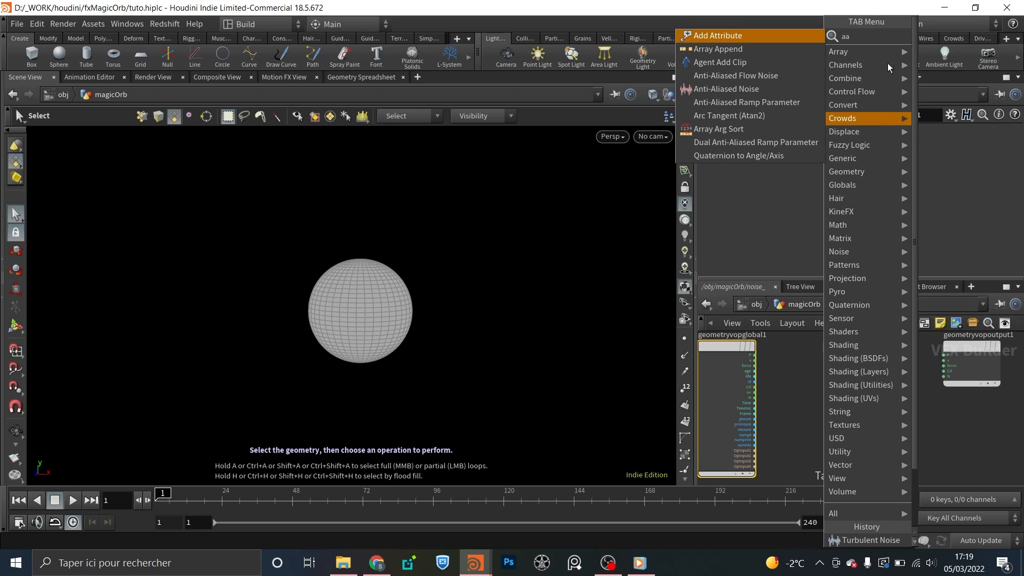
{"action": "left_click", "coordinate": [762, 75]}
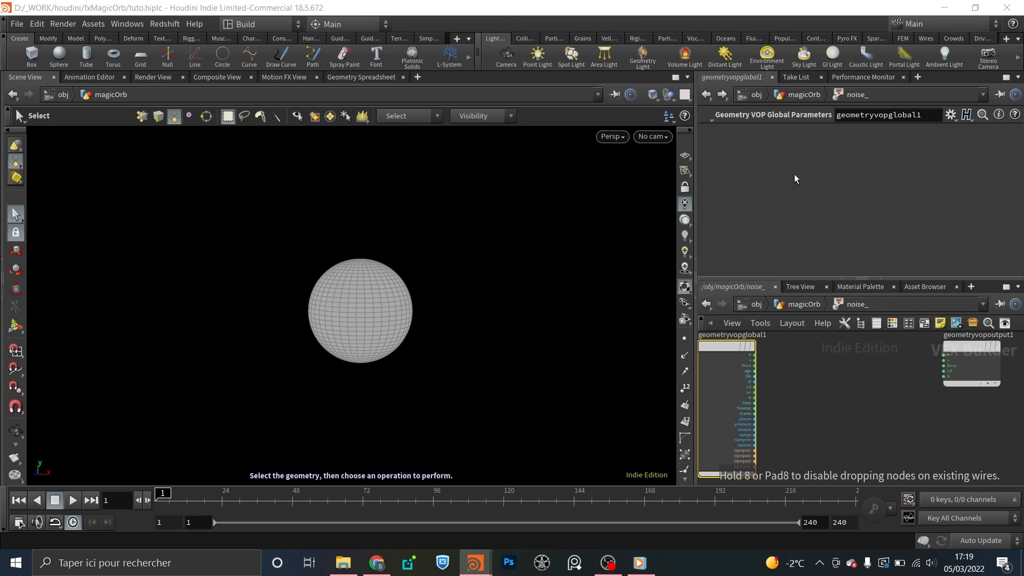
{"action": "left_click", "coordinate": [855, 375]}
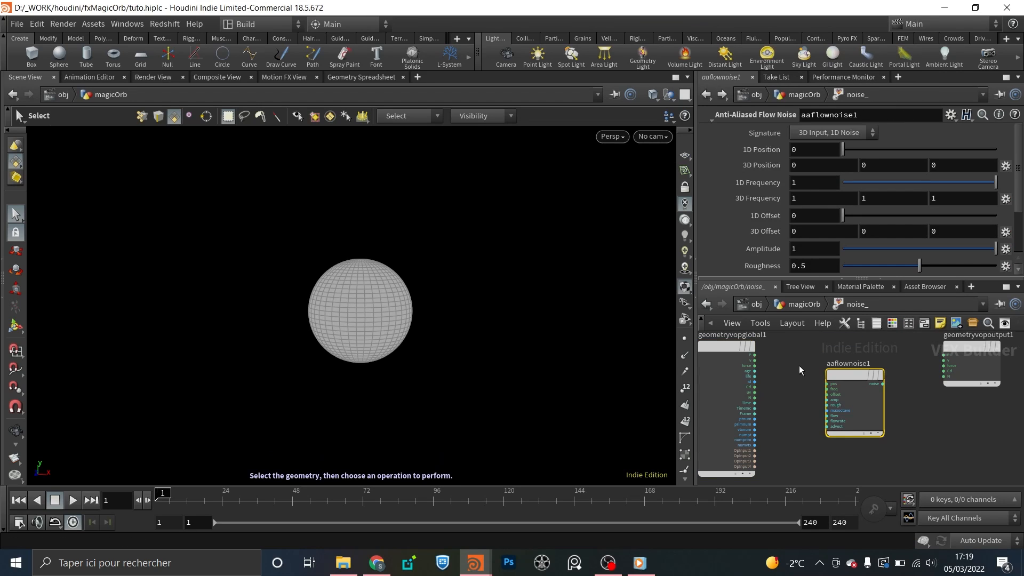
- Set the Anti-Aliased Flow Noise signature to 4D Input, 3D Noise and make room between the global parameters node and the noise
{"action": "left_click", "coordinate": [822, 135]}
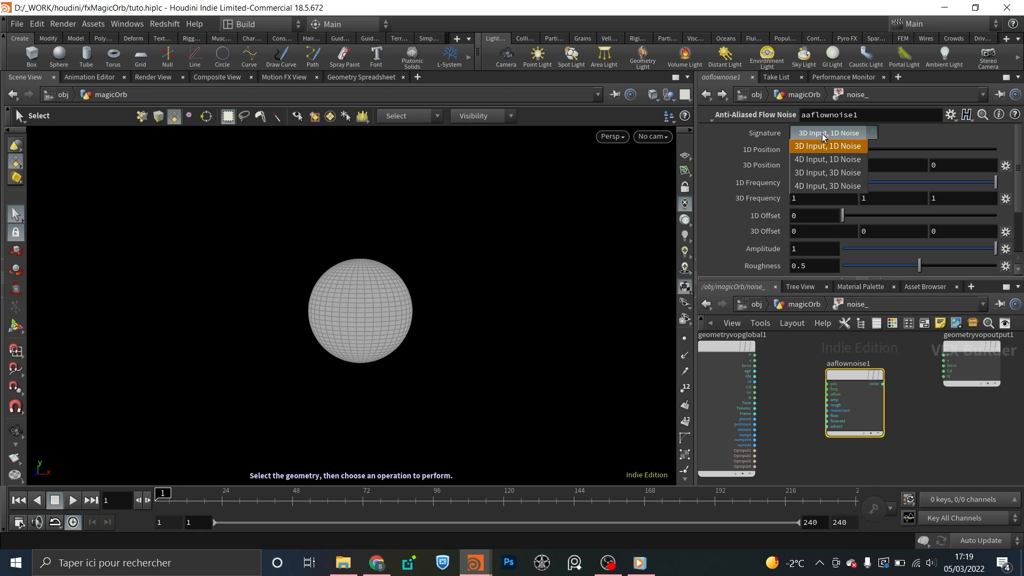
{"action": "left_click", "coordinate": [821, 185]}
{"action": "middle_click_drag", "start_coordinate": [775, 384], "coordinate": [814, 399]}
{"action": "left_click_drag", "start_coordinate": [784, 361], "coordinate": [736, 358]}
{"action": "middle_click_drag", "start_coordinate": [820, 381], "coordinate": [834, 381]}
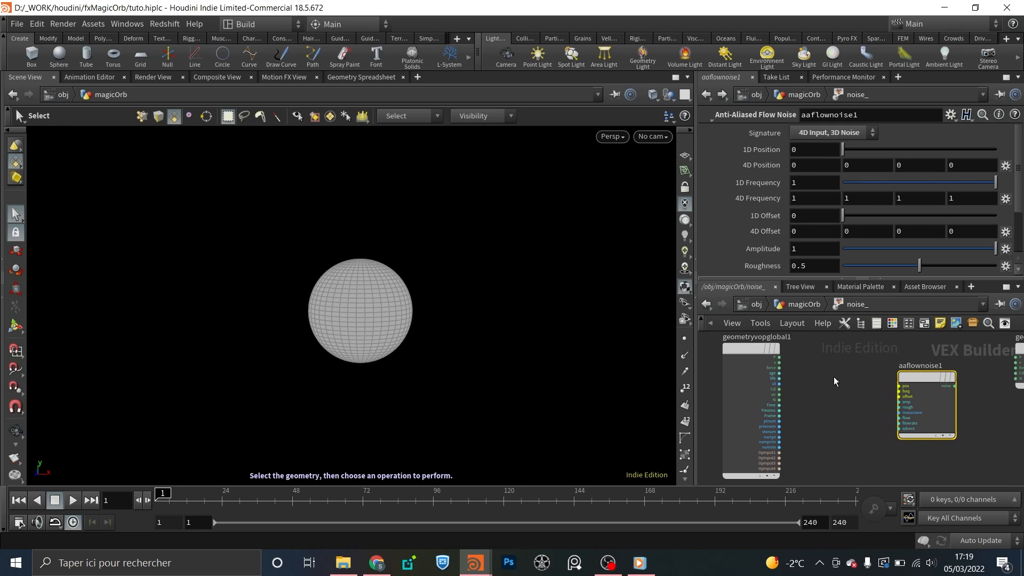
- Add a Vector to Vector4 node before the noise and wire the global P output into its vec input
{"action": "key", "text": "Tab"}
{"action": "type", "text": "vecto"}
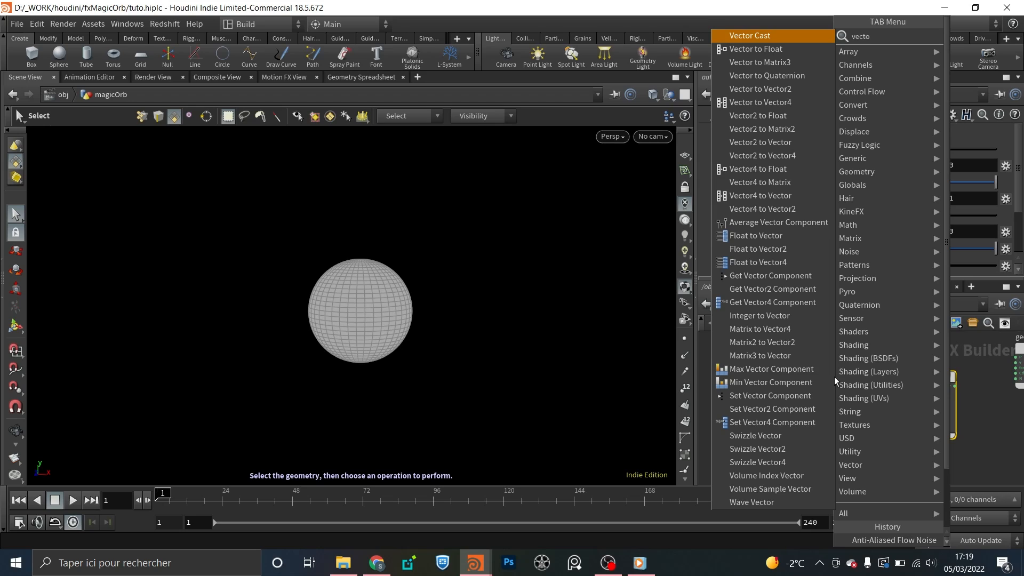
{"action": "key", "text": "Escape"}
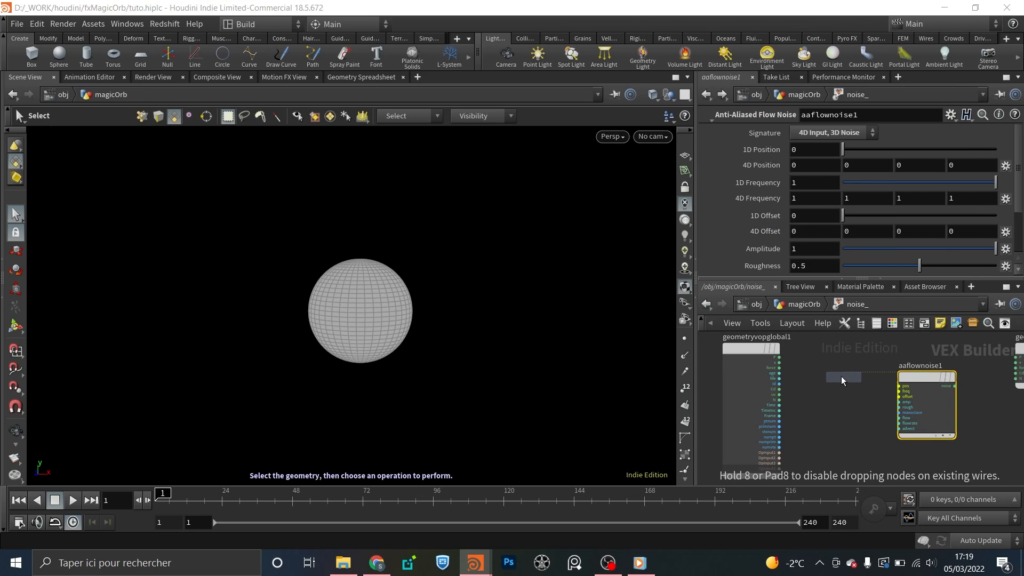
{"action": "left_click", "coordinate": [841, 377]}
{"action": "scroll", "coordinate": [781, 340], "scroll_direction": "up", "scroll_amount": 3}
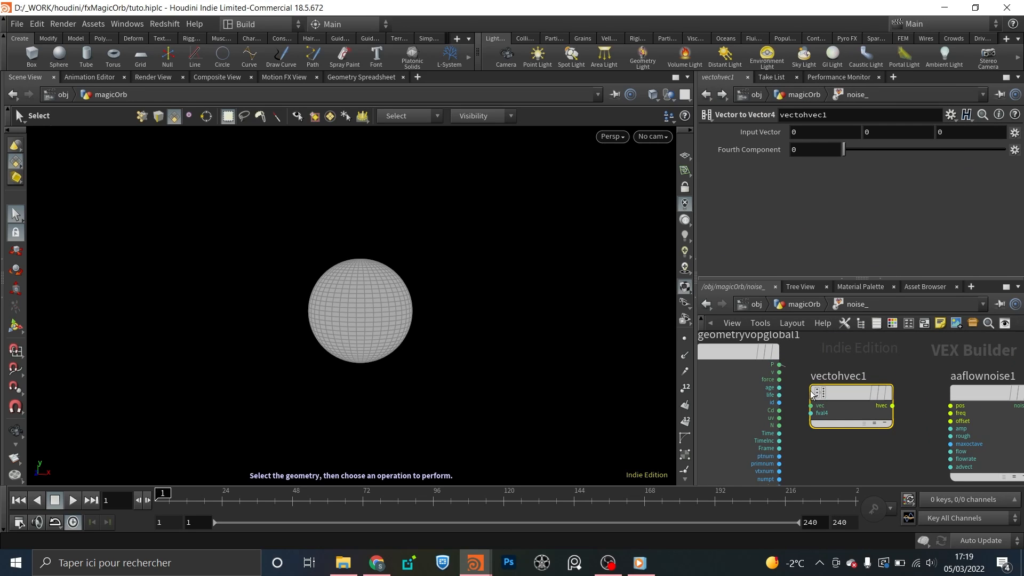
{"action": "left_click", "coordinate": [779, 365]}
{"action": "left_click", "coordinate": [810, 405]}
{"action": "scroll", "coordinate": [847, 382], "scroll_direction": "down", "scroll_amount": 3}
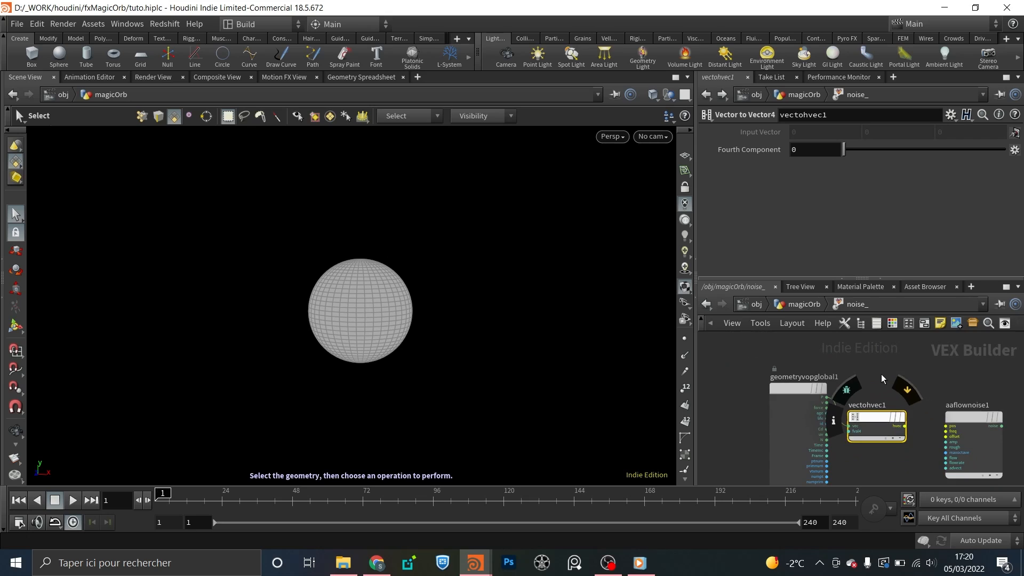
{"action": "key", "text": "Tab"}
{"action": "type", "text": "vec"}
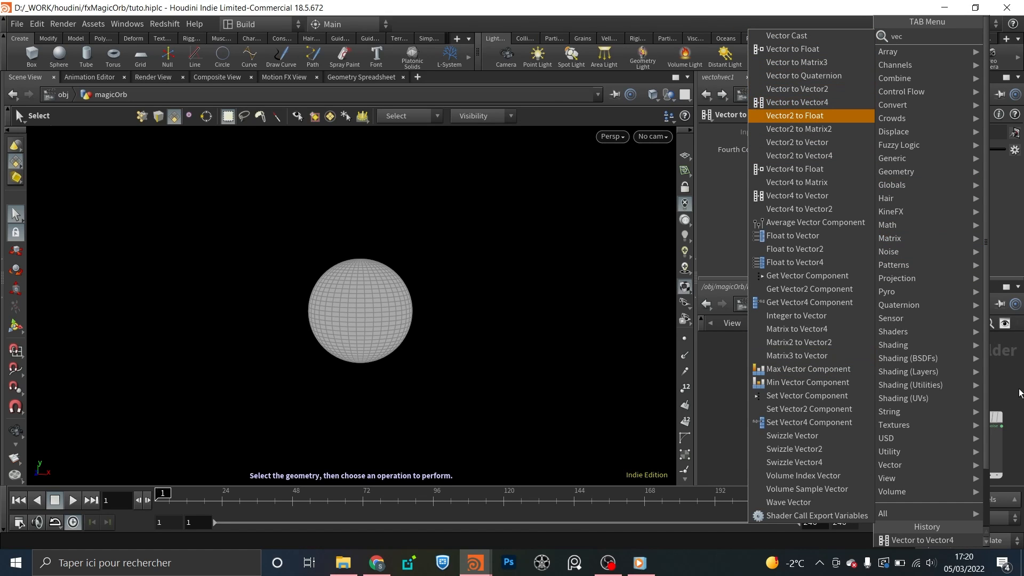
{"action": "scroll", "coordinate": [884, 394], "scroll_direction": "up", "scroll_amount": 4}
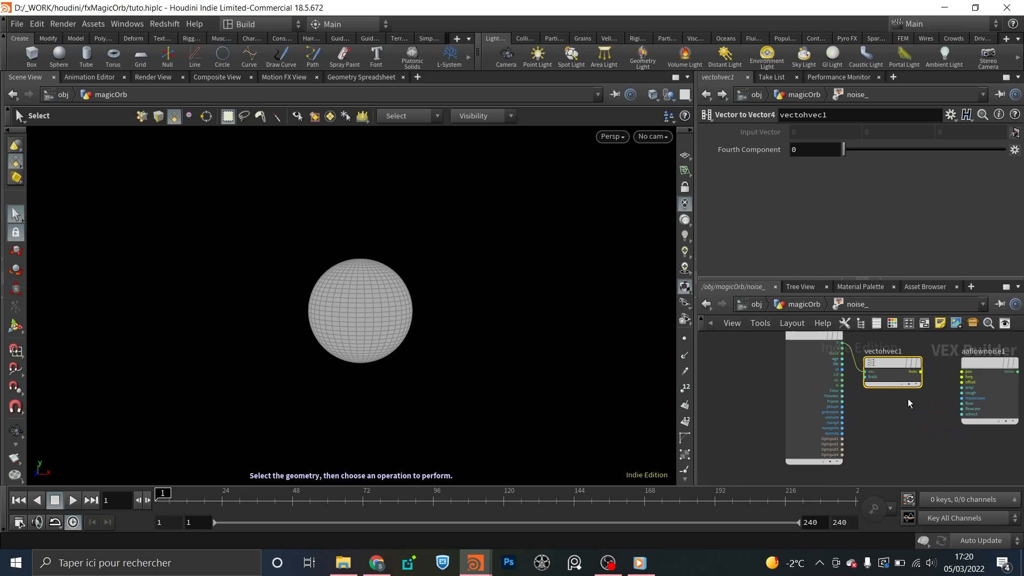
- Space the global parameters node farther from the Vector to Vector4 node and wire its Time output into fval4
{"action": "left_click_drag", "start_coordinate": [811, 337], "coordinate": [771, 331]}
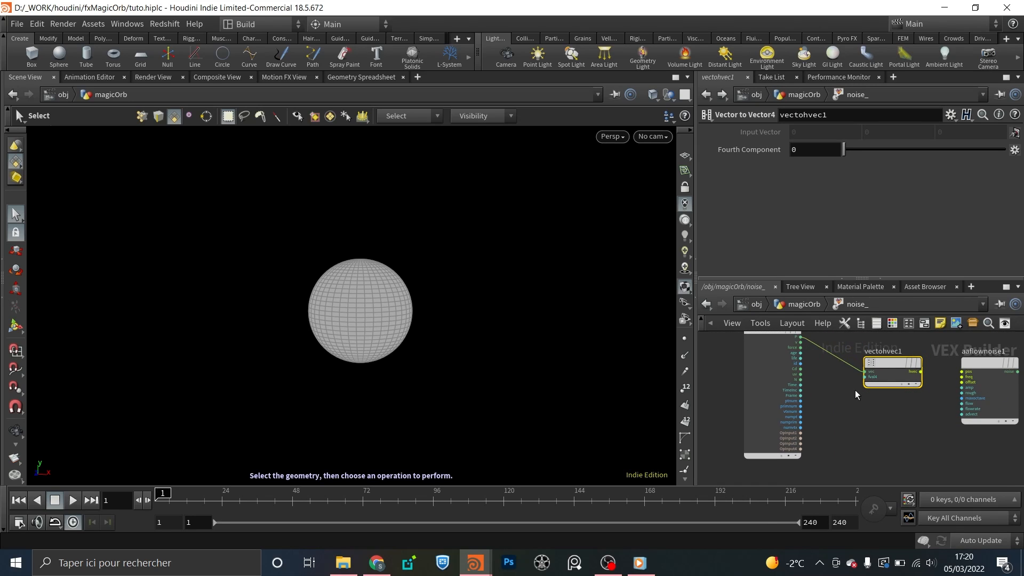
{"action": "scroll", "coordinate": [855, 389], "scroll_direction": "up", "scroll_amount": 2}
{"action": "scroll", "coordinate": [850, 420], "scroll_direction": "up", "scroll_amount": 1}
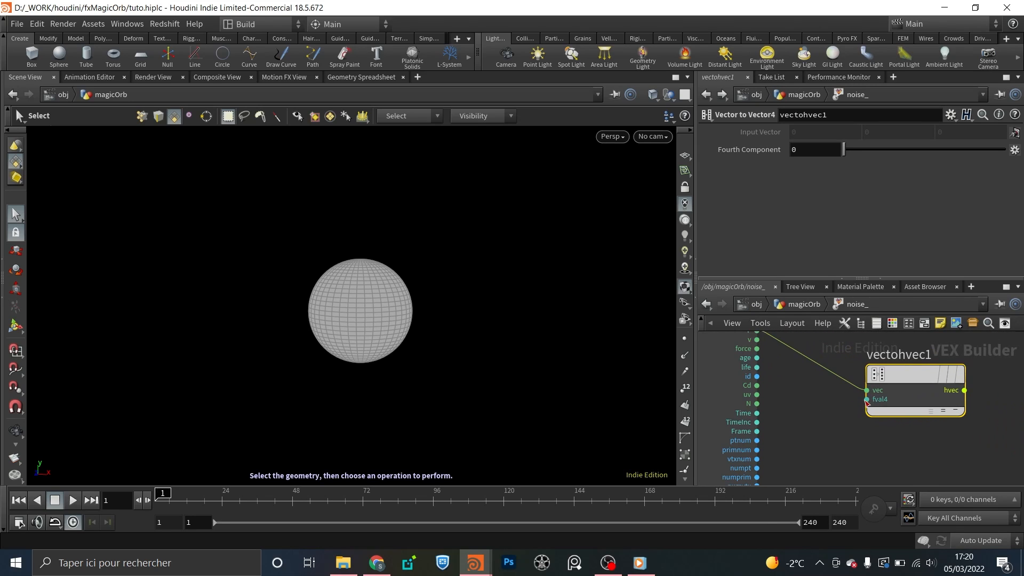
{"action": "left_click", "coordinate": [867, 399]}
{"action": "left_click", "coordinate": [770, 412]}
- Wire the hvec output of the Vector to Vector4 node into the pos input of the flow noise
{"action": "middle_click_drag", "start_coordinate": [876, 445], "coordinate": [746, 459]}
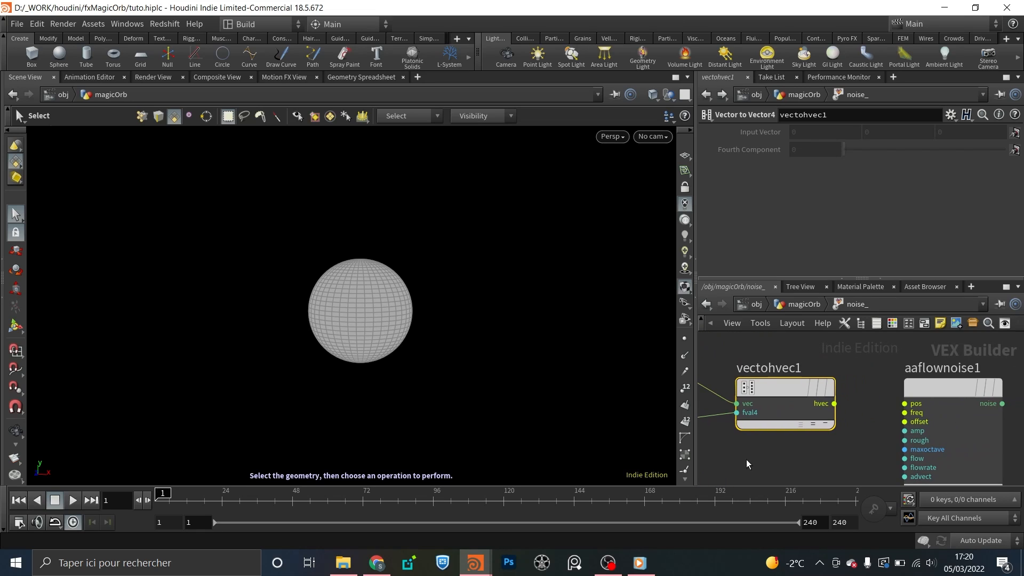
{"action": "left_click", "coordinate": [834, 403]}
{"action": "left_click", "coordinate": [900, 404]}
{"action": "scroll", "coordinate": [863, 431], "scroll_direction": "down", "scroll_amount": 3}
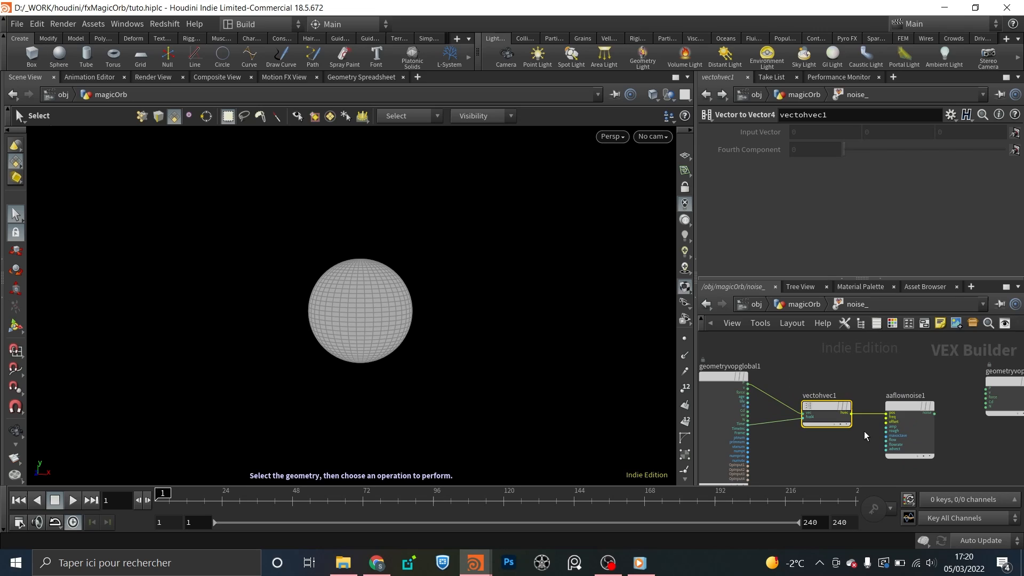
- Wire the noise output of aaflownoise1 into the Cd input of the geometry output node
{"action": "left_click", "coordinate": [904, 404]}
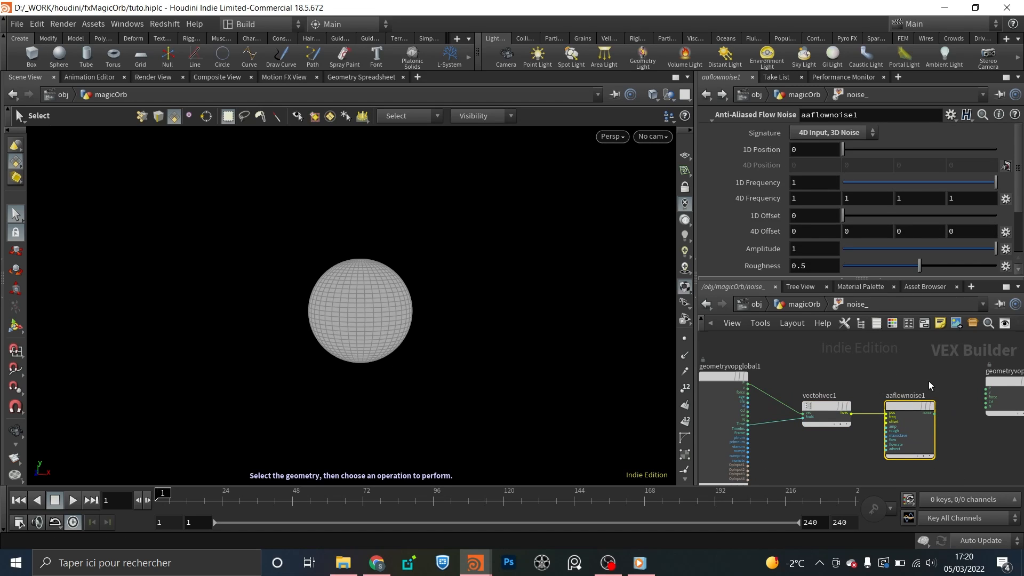
{"action": "middle_click_drag", "start_coordinate": [929, 381], "coordinate": [785, 388]}
{"action": "scroll", "coordinate": [803, 443], "scroll_direction": "up", "scroll_amount": 2}
{"action": "left_click", "coordinate": [783, 428]}
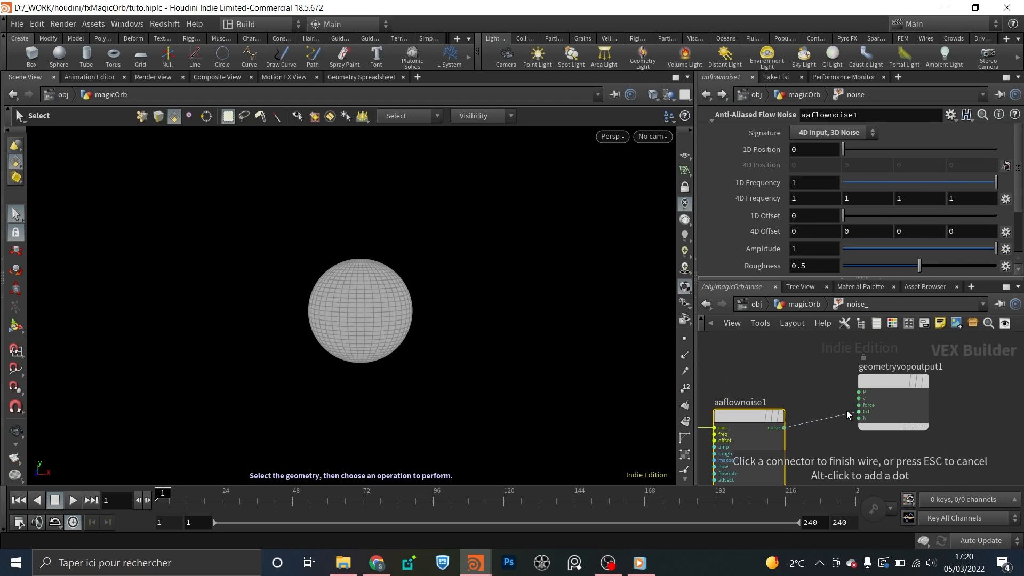
{"action": "left_click", "coordinate": [848, 411]}
- Play the coloured noise, return to frame 1, and examine the sphere's colours from several angles along with the noise-to-Cd connection
{"action": "key", "text": "Escape"}
{"action": "left_click_drag", "start_coordinate": [432, 359], "coordinate": [569, 290]}
{"action": "key", "text": "s"}
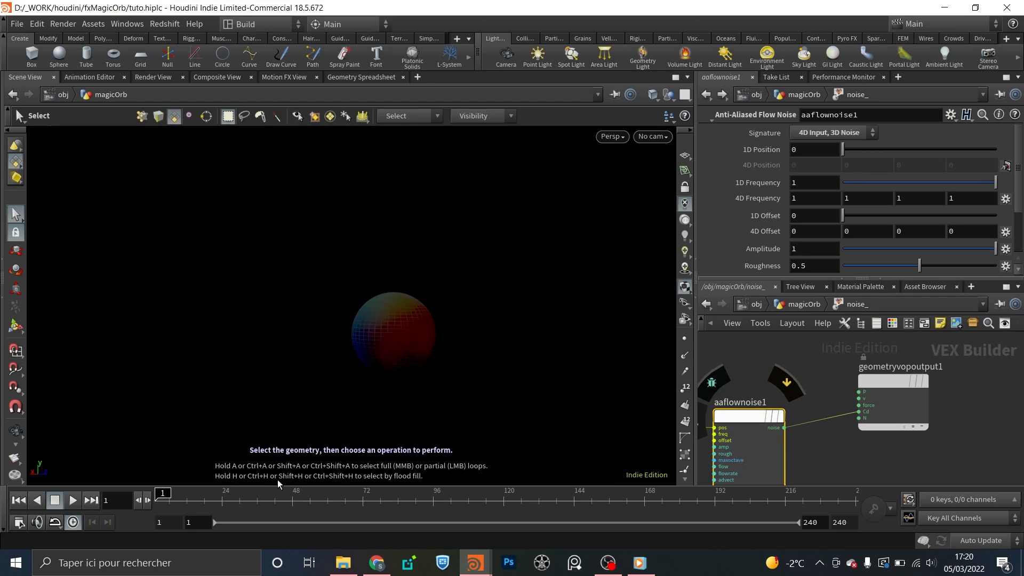
{"action": "left_click", "coordinate": [73, 499]}
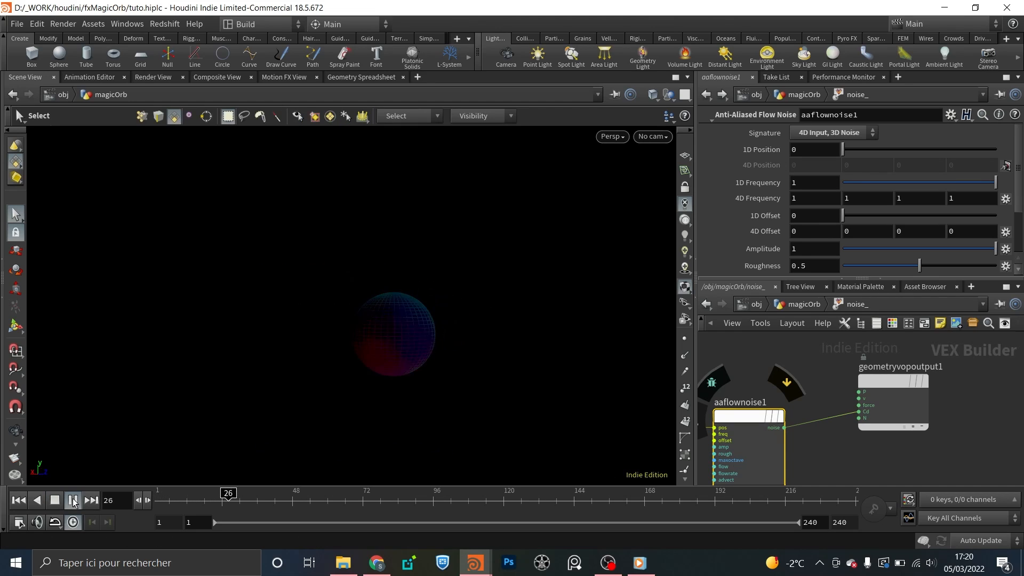
{"action": "left_click", "coordinate": [73, 501]}
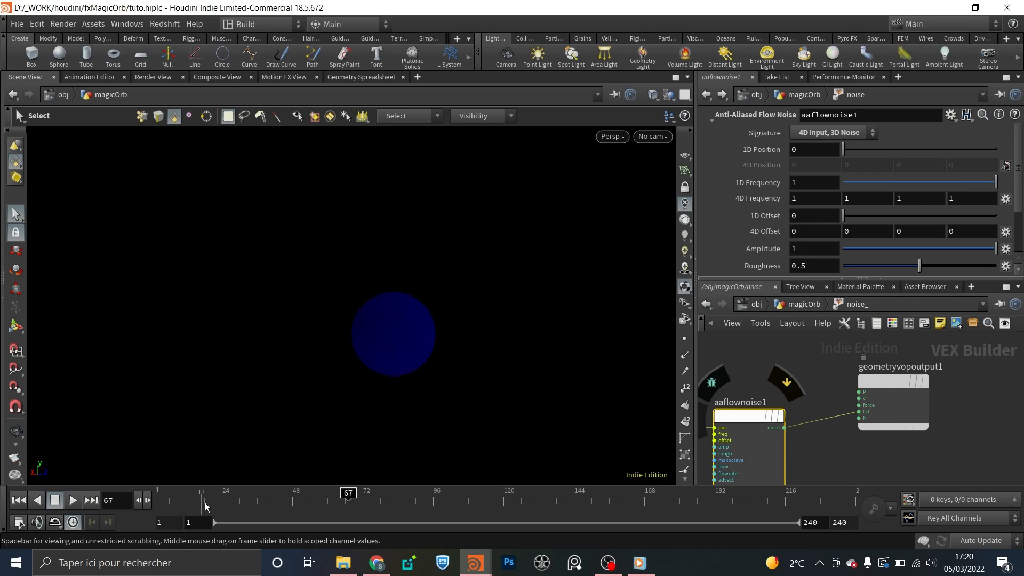
{"action": "left_click_drag", "start_coordinate": [216, 503], "coordinate": [157, 501]}
{"action": "key", "text": "Escape"}
{"action": "left_click_drag", "start_coordinate": [477, 287], "coordinate": [453, 319]}
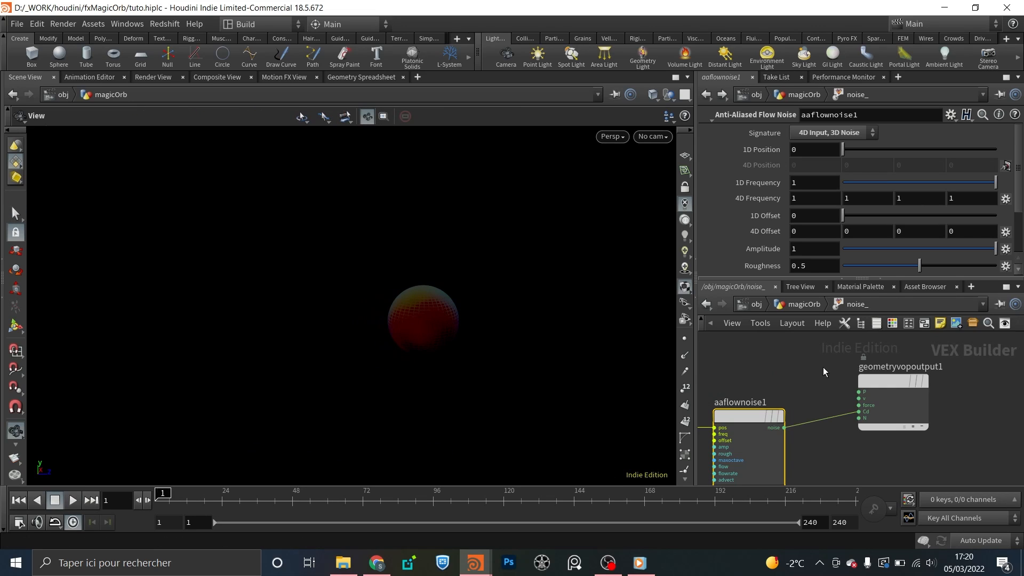
{"action": "key", "text": "s"}
{"action": "scroll", "coordinate": [879, 447], "scroll_direction": "down", "scroll_amount": 2}
{"action": "middle_click_drag", "start_coordinate": [878, 447], "coordinate": [839, 420]}
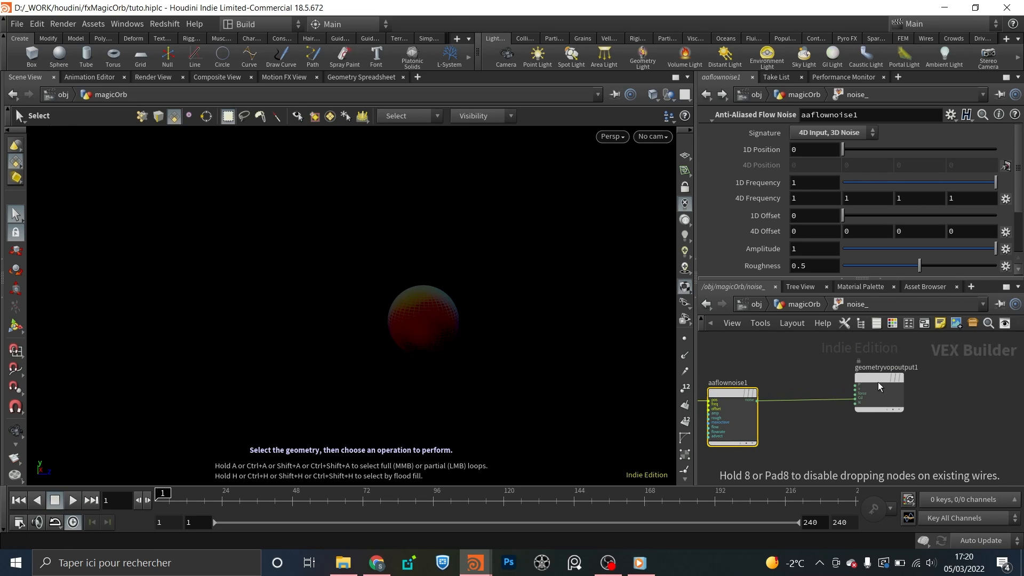
{"action": "scroll", "coordinate": [773, 401], "scroll_direction": "up", "scroll_amount": 6}
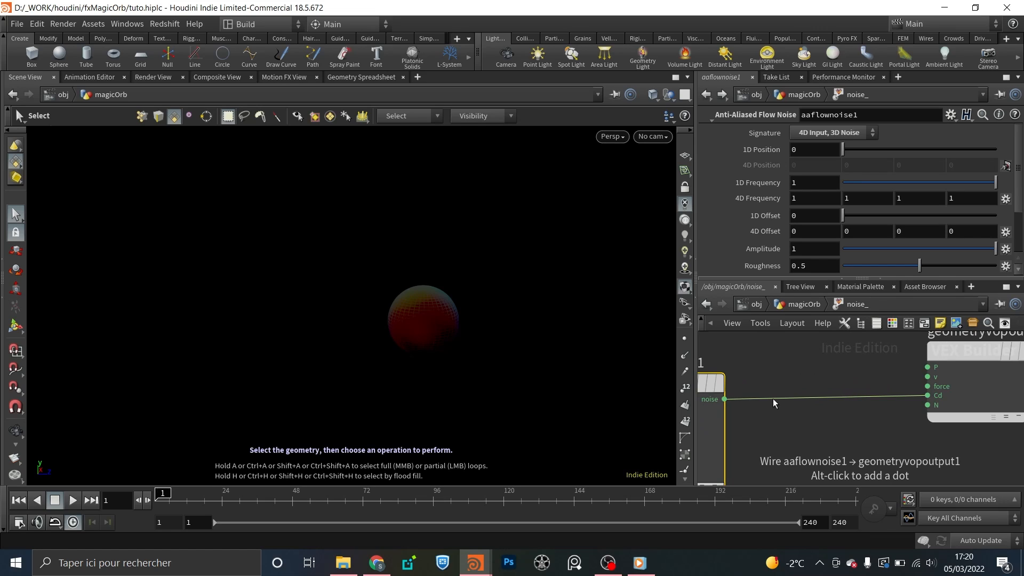
{"action": "key", "text": "Escape"}
{"action": "left_click_drag", "start_coordinate": [407, 263], "coordinate": [603, 284]}
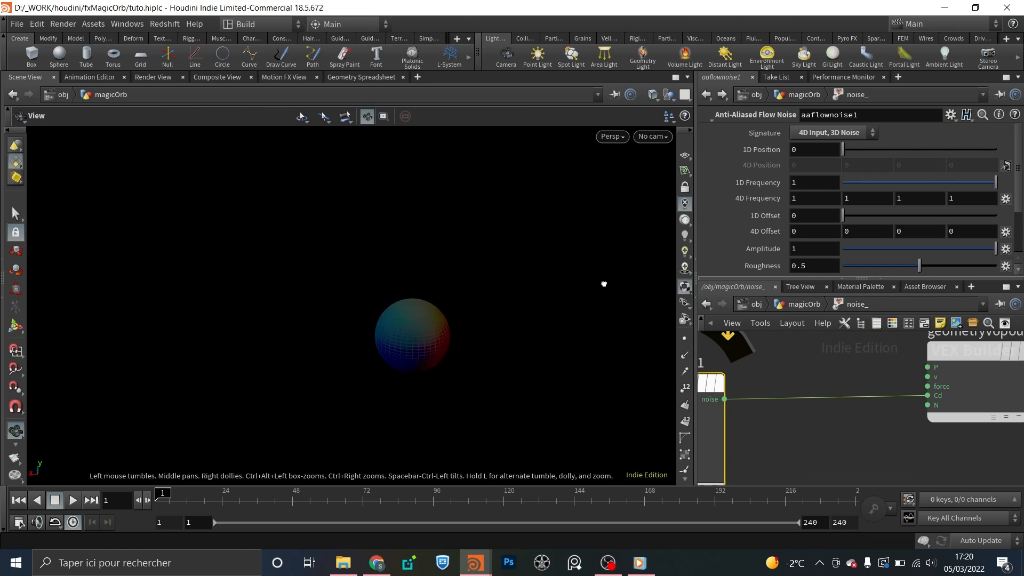
{"action": "key", "text": "s"}
- Add a Vector to Float node between the noise and the output, and wire the noise output into its vec input
{"action": "middle_click_drag", "start_coordinate": [813, 431], "coordinate": [852, 410]}
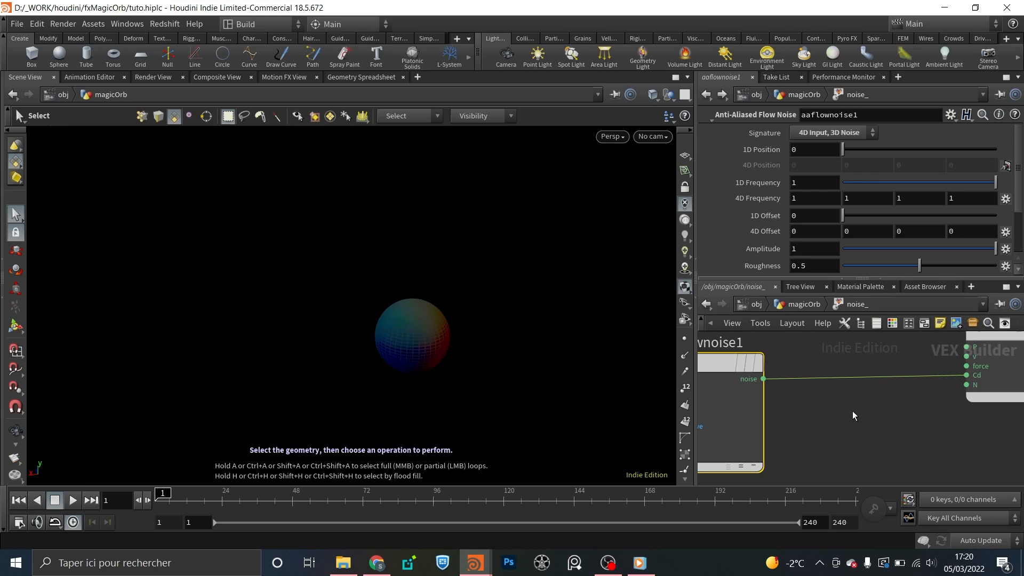
{"action": "key", "text": "Tab"}
{"action": "type", "text": "vecto"}
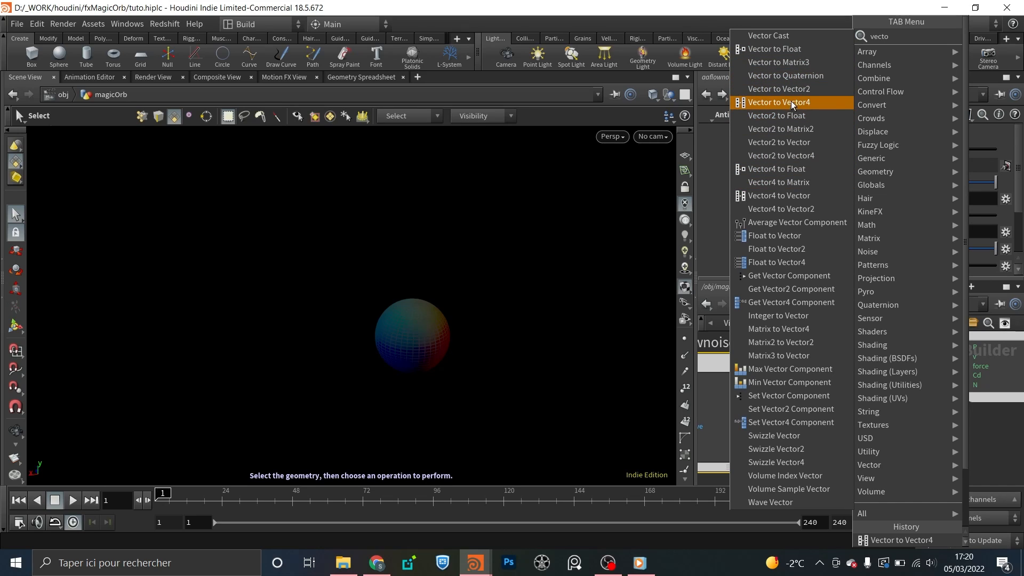
{"action": "left_click", "coordinate": [786, 50]}
{"action": "left_click", "coordinate": [881, 421]}
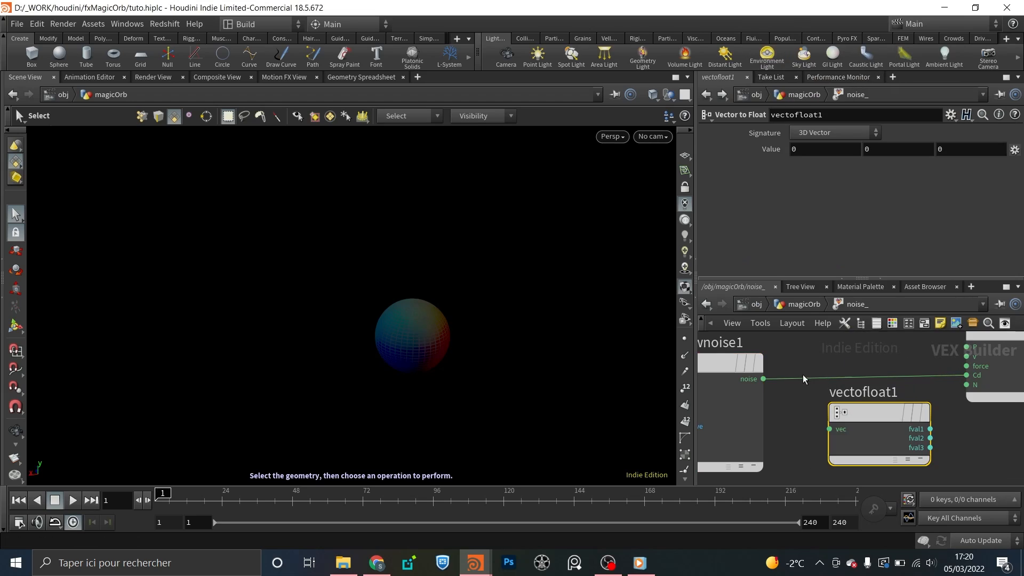
{"action": "left_click", "coordinate": [765, 379]}
{"action": "left_click", "coordinate": [831, 411]}
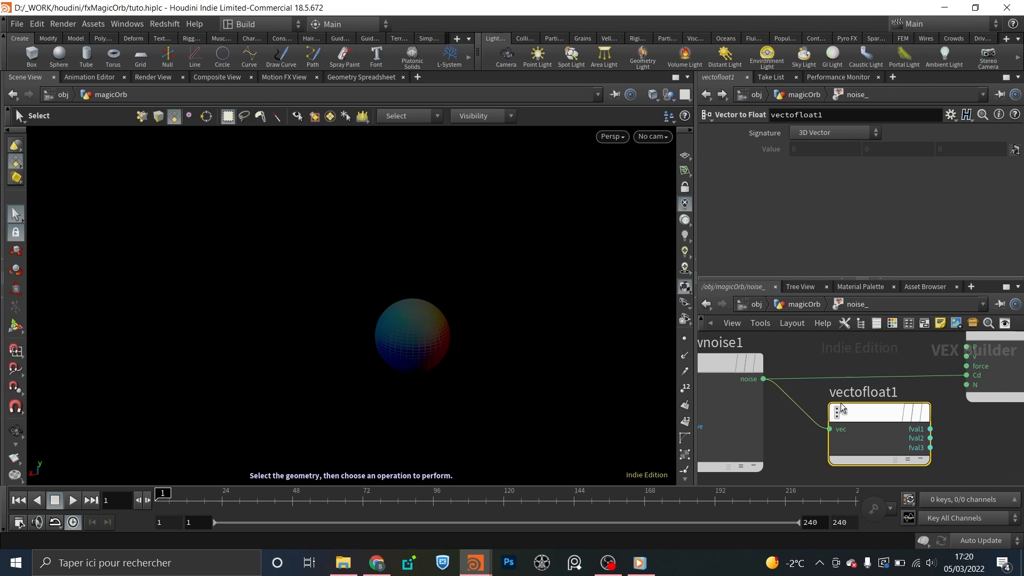
- Clear the attribute filter in the Geometry Spreadsheet, examine the Cd components of noise_, and return to the scene view
{"action": "left_click", "coordinate": [361, 77]}
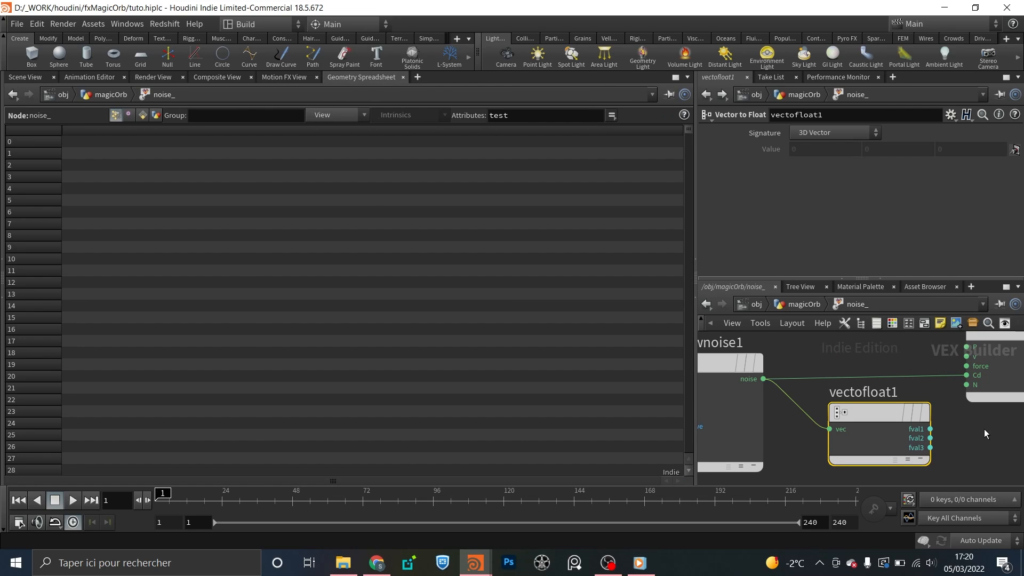
{"action": "left_click", "coordinate": [813, 306]}
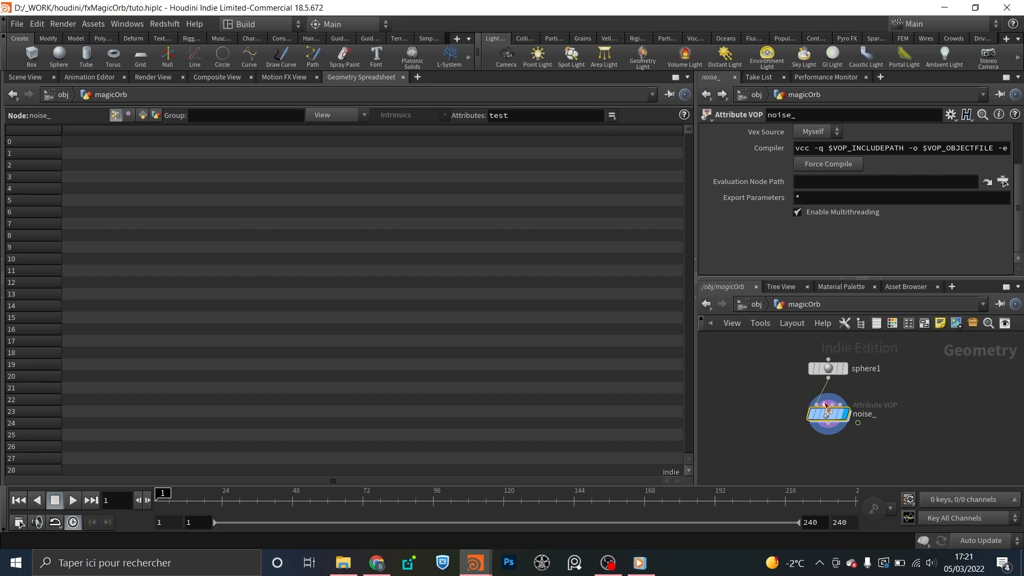
{"action": "double_click", "coordinate": [832, 416]}
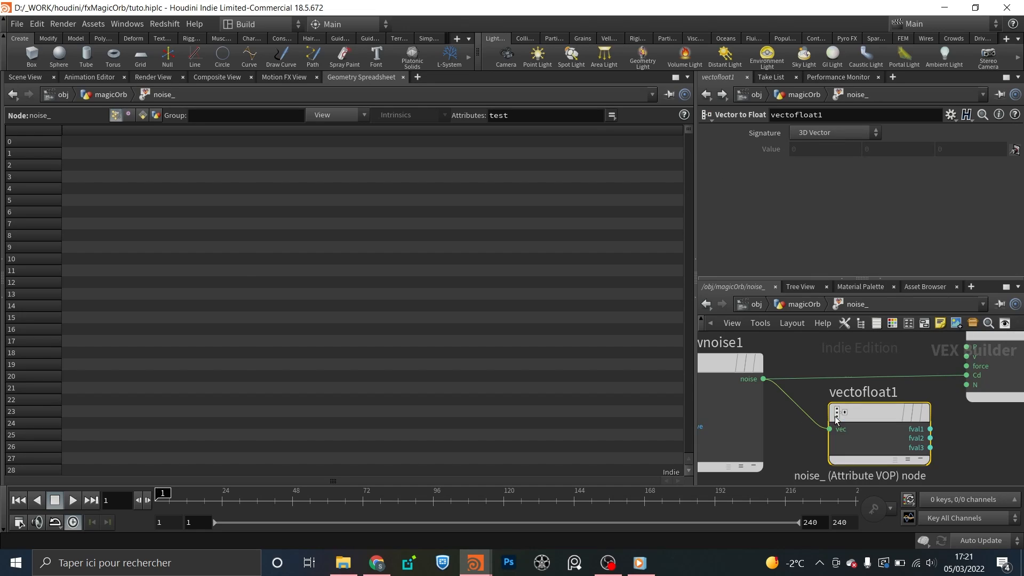
{"action": "left_click", "coordinate": [353, 120]}
{"action": "double_click", "coordinate": [517, 115]}
{"action": "key", "text": "BackSpace"}
{"action": "key", "text": "Return"}
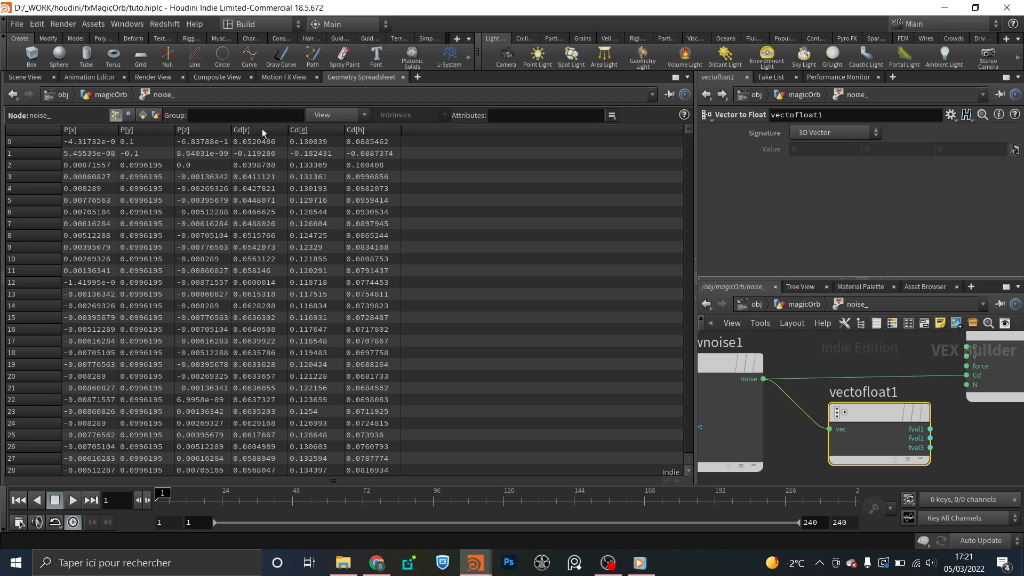
{"action": "left_click", "coordinate": [28, 76]}
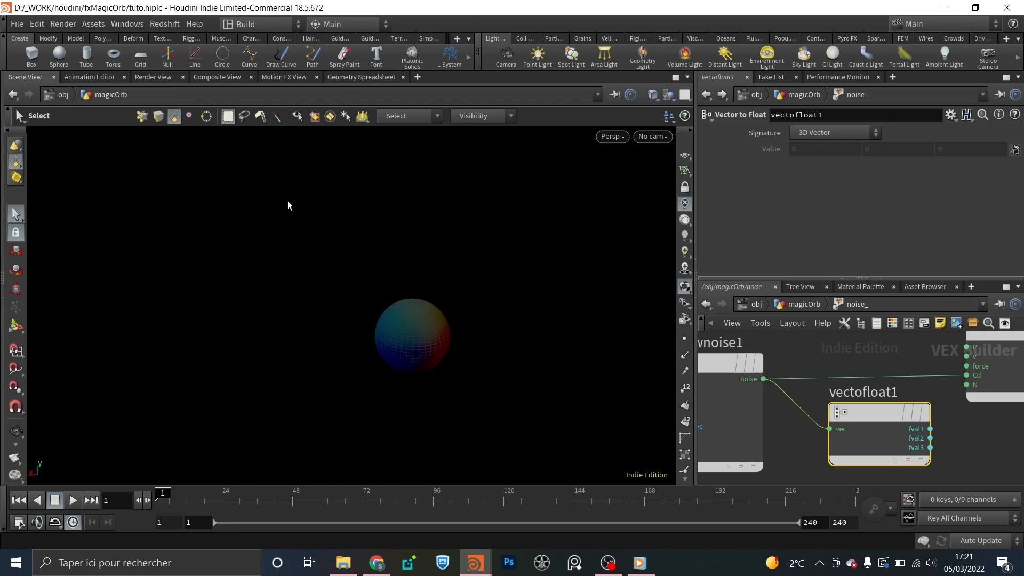
- Wire the Vector to Float node's fval1 output into Cd, trying fval2 for comparison before going back to fval1
{"action": "middle_click_drag", "start_coordinate": [951, 449], "coordinate": [847, 449]}
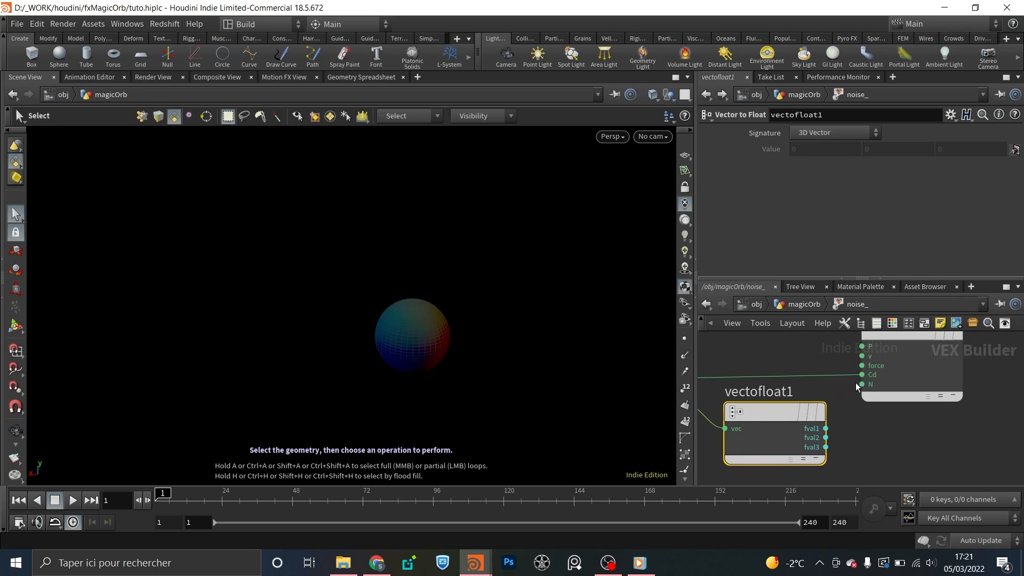
{"action": "left_click", "coordinate": [862, 374]}
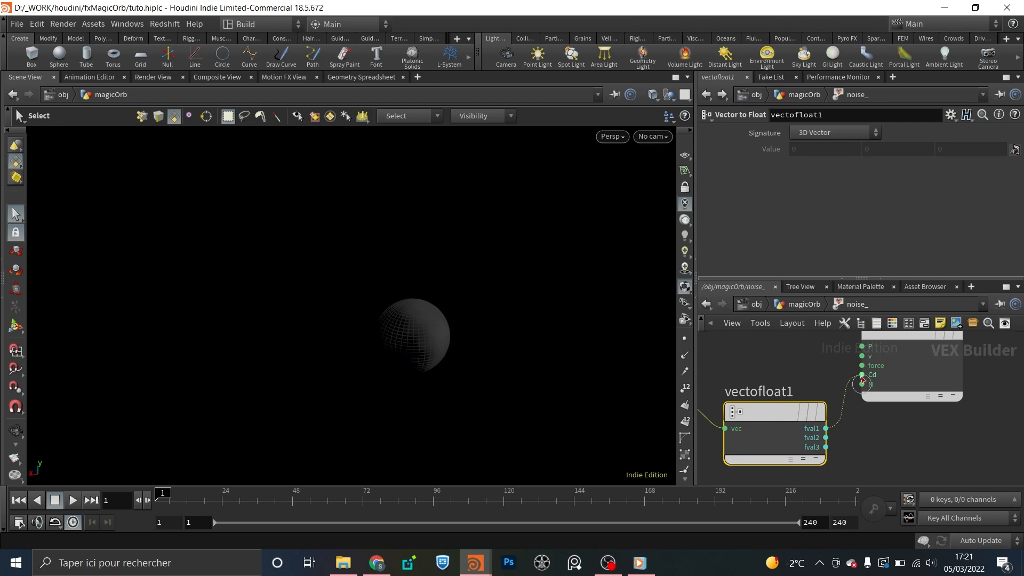
{"action": "left_click", "coordinate": [830, 437]}
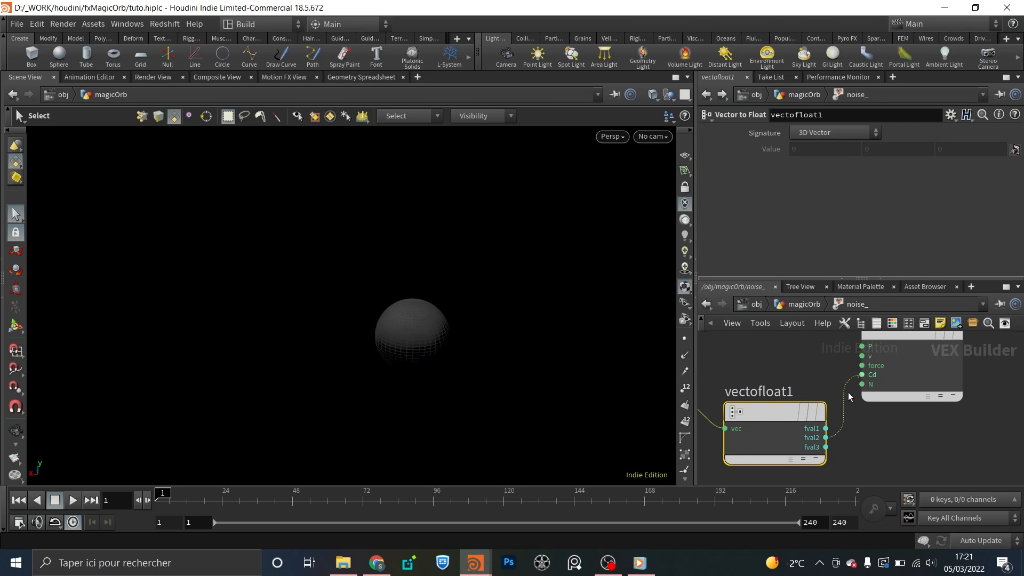
- Create input parameters for the Anti-Aliased Flow Noise node's unconnected inputs so its settings are exposed on noise_
{"action": "scroll", "coordinate": [859, 439], "scroll_direction": "down", "scroll_amount": 5}
{"action": "scroll", "coordinate": [869, 381], "scroll_direction": "up", "scroll_amount": 4}
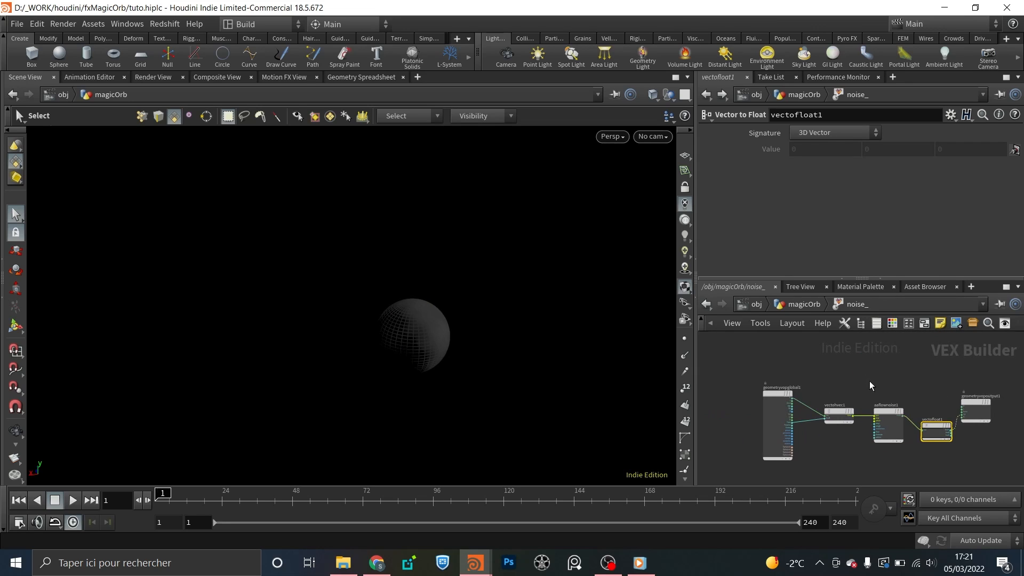
{"action": "left_click", "coordinate": [892, 417]}
{"action": "right_click", "coordinate": [893, 417]}
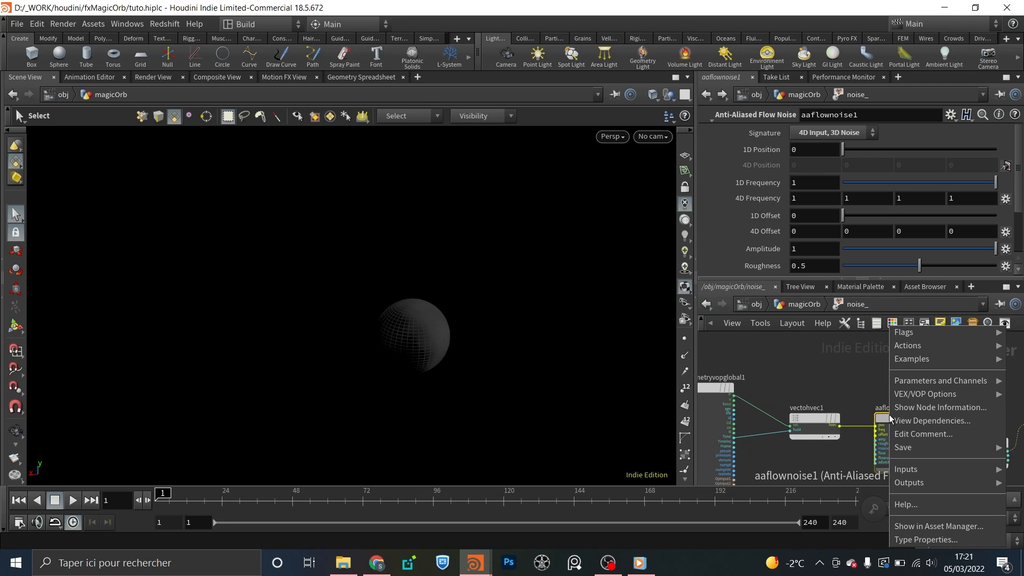
{"action": "mouse_move", "coordinate": [928, 394]}
{"action": "left_click", "coordinate": [819, 500]}
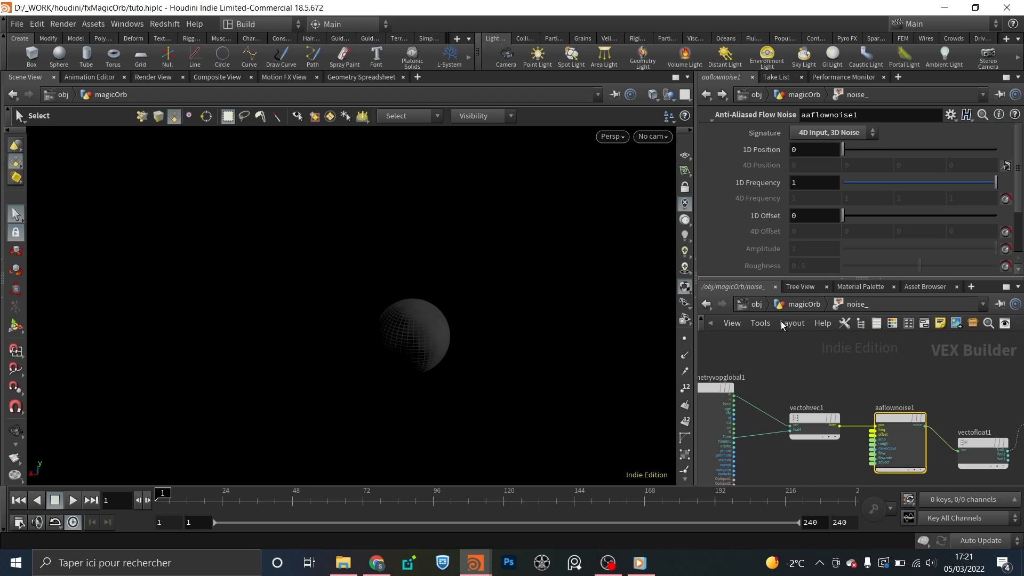
- Set all four components of the exposed 4D frequency on noise_ to 16, and go back inside its network
{"action": "left_click", "coordinate": [795, 305]}
{"action": "scroll", "coordinate": [776, 197], "scroll_direction": "up", "scroll_amount": 2}
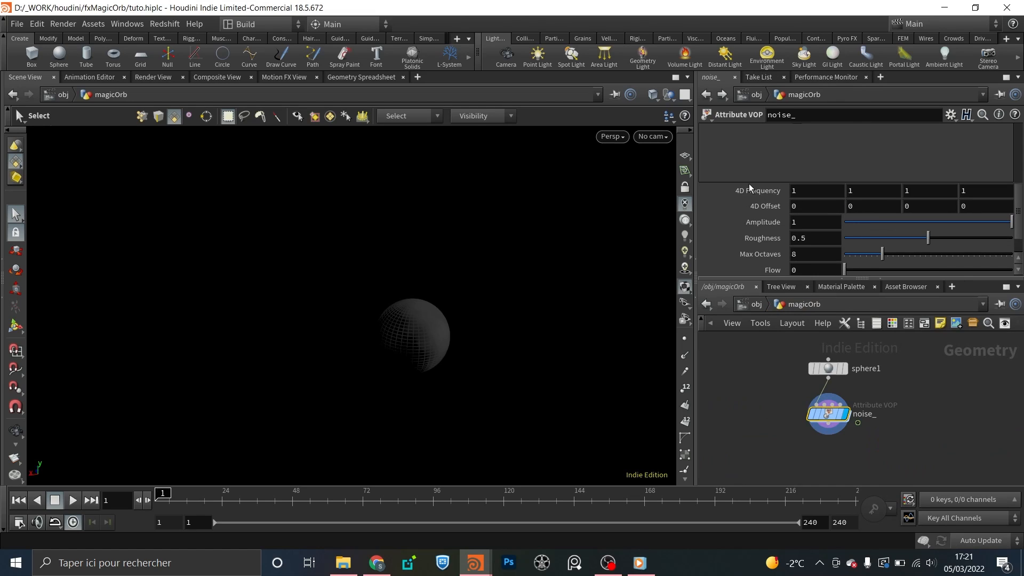
{"action": "middle_click_drag", "start_coordinate": [749, 183], "coordinate": [765, 167]}
{"action": "middle_click_drag", "start_coordinate": [827, 173], "coordinate": [848, 176]}
{"action": "double_click", "coordinate": [830, 418]}
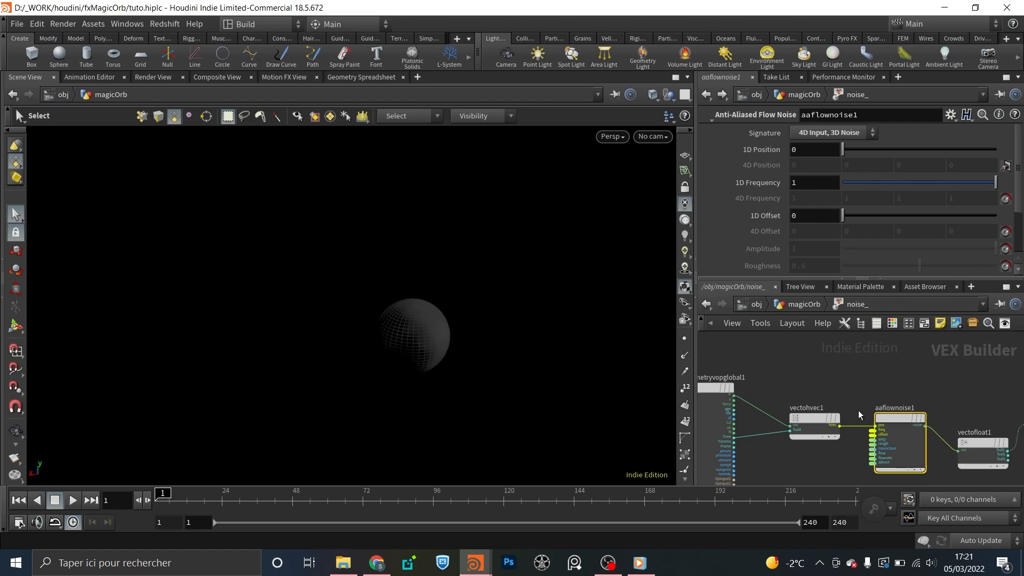
- Switch the flow noise signature to 4D Input, 1D Noise and back to 4D Input, 3D Noise
{"action": "left_click", "coordinate": [834, 134]}
{"action": "left_click", "coordinate": [836, 146]}
{"action": "left_click", "coordinate": [838, 133]}
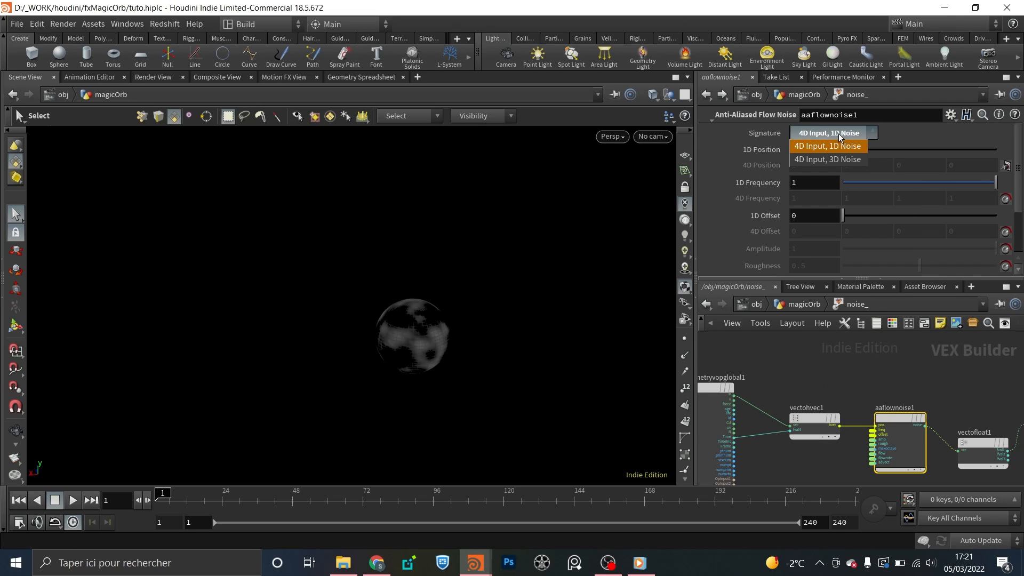
{"action": "left_click", "coordinate": [834, 158]}
{"action": "middle_click_drag", "start_coordinate": [882, 381], "coordinate": [811, 355]}
- Play the noise animation on the sphere briefly and return the timeline to frame 1
{"action": "left_click", "coordinate": [72, 500]}
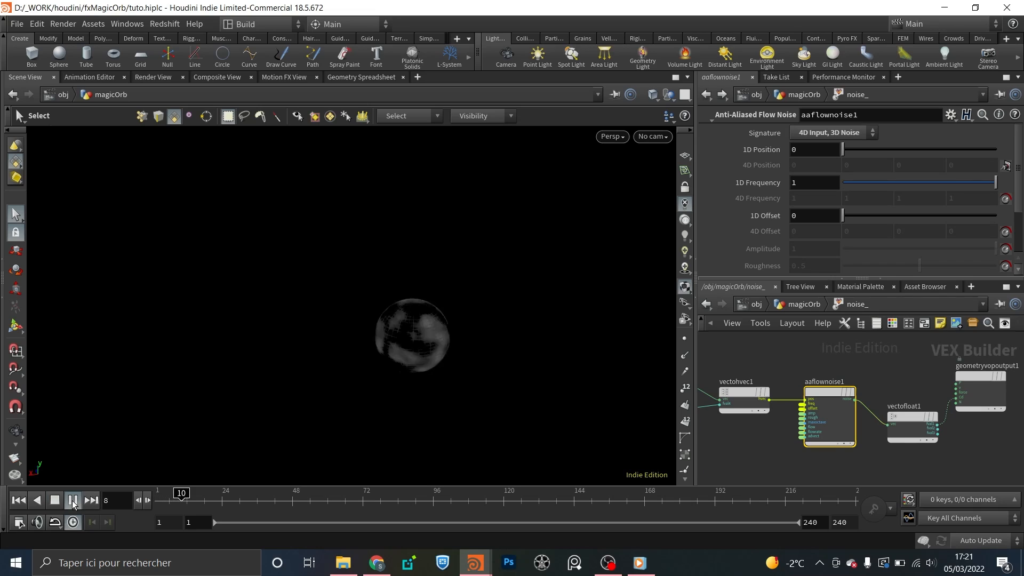
{"action": "left_click", "coordinate": [72, 500]}
{"action": "left_click_drag", "start_coordinate": [219, 494], "coordinate": [125, 497]}
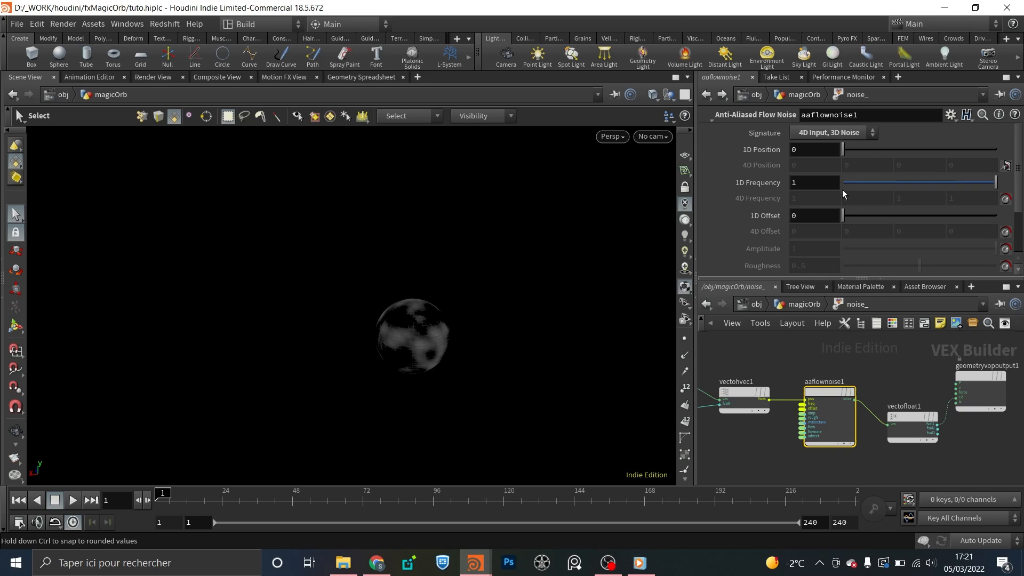
- Try the 4D Input, 1D Noise signature on the flow noise once more before restoring 4D Input, 3D Noise
{"action": "left_click", "coordinate": [840, 134]}
{"action": "left_click", "coordinate": [841, 145]}
{"action": "left_click", "coordinate": [842, 132]}
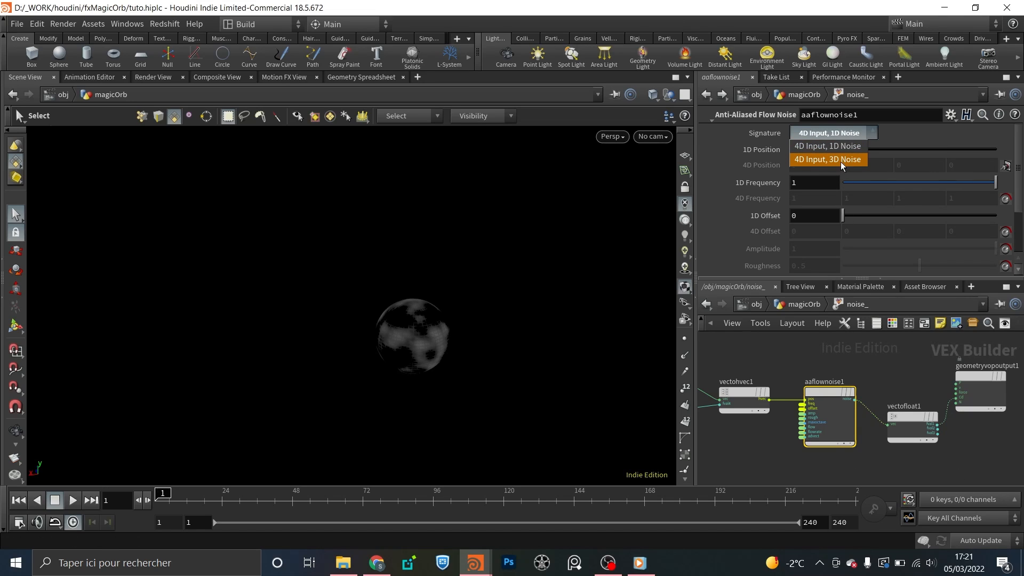
{"action": "left_click", "coordinate": [840, 160]}
- Go up to the magicOrb network, play the animation to judge the noise's speed, and return to frame 1
{"action": "left_click", "coordinate": [819, 302]}
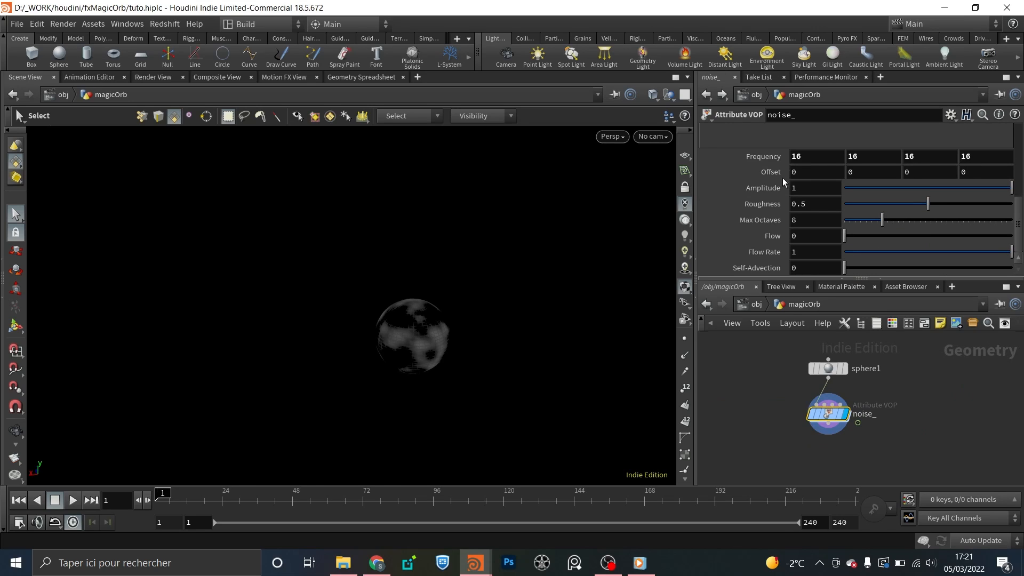
{"action": "left_click", "coordinate": [73, 500]}
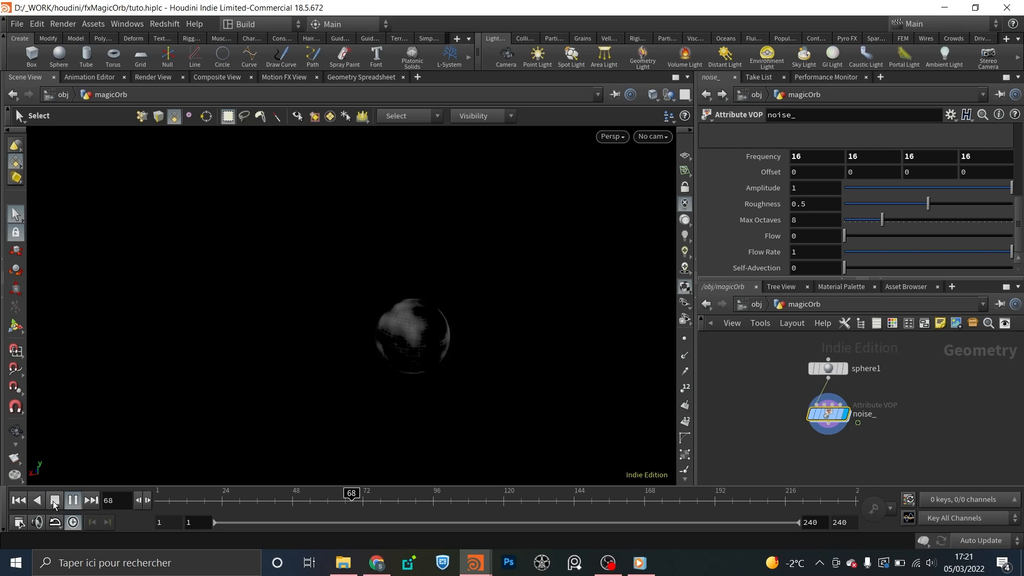
{"action": "left_click", "coordinate": [154, 500]}
{"action": "mouse_move", "coordinate": [154, 501]}
{"action": "left_mouse_down"}
{"action": "mouse_move", "coordinate": [169, 505]}
{"action": "mouse_move", "coordinate": [156, 505]}
{"action": "left_mouse_up"}
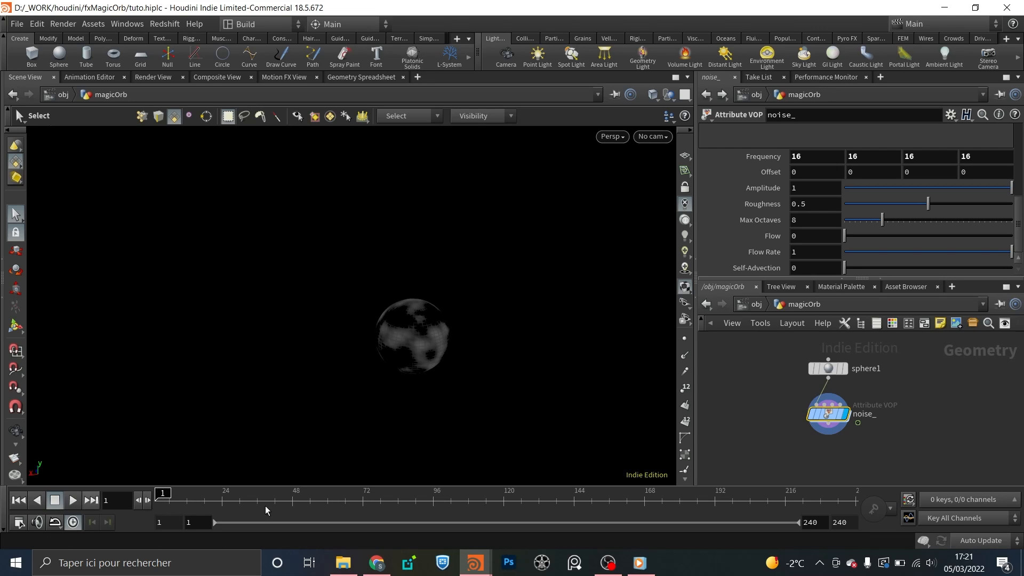
- Inside noise_, move the global parameters node away from the Vector to HVector node and add a Parameter node beside it
{"action": "mouse_move", "coordinate": [835, 421]}
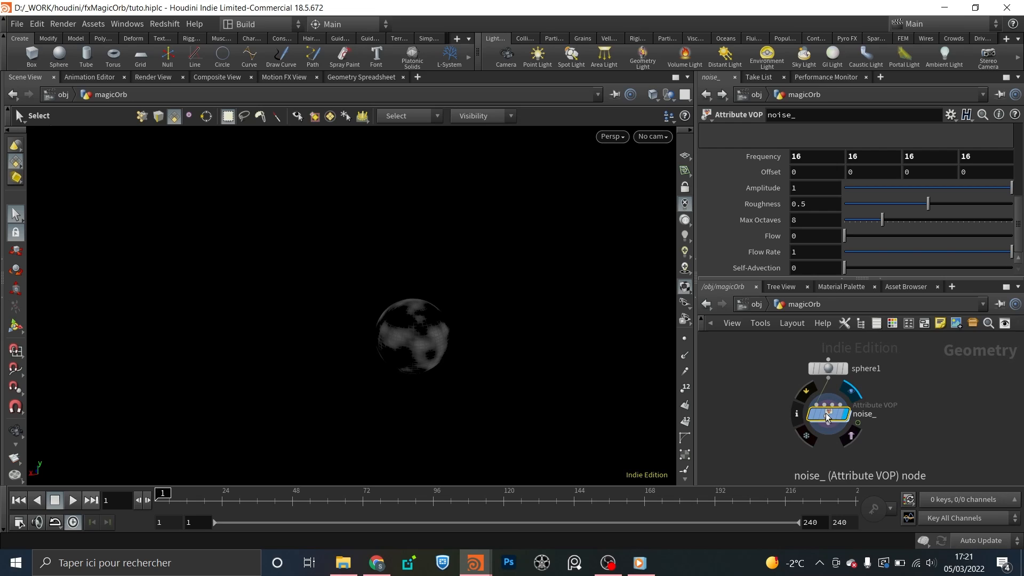
{"action": "double_click", "coordinate": [827, 415]}
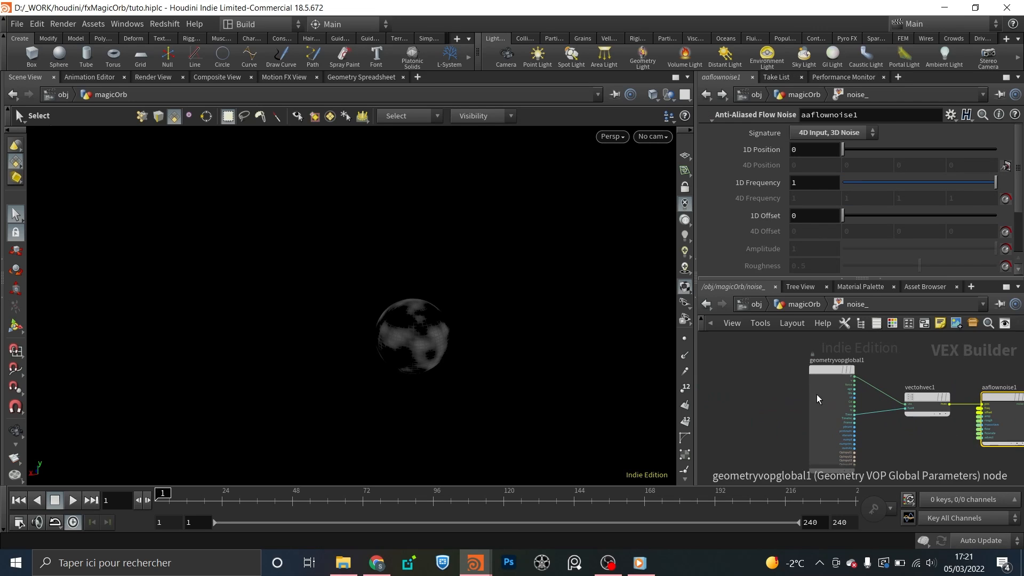
{"action": "left_click_drag", "start_coordinate": [824, 367], "coordinate": [743, 356]}
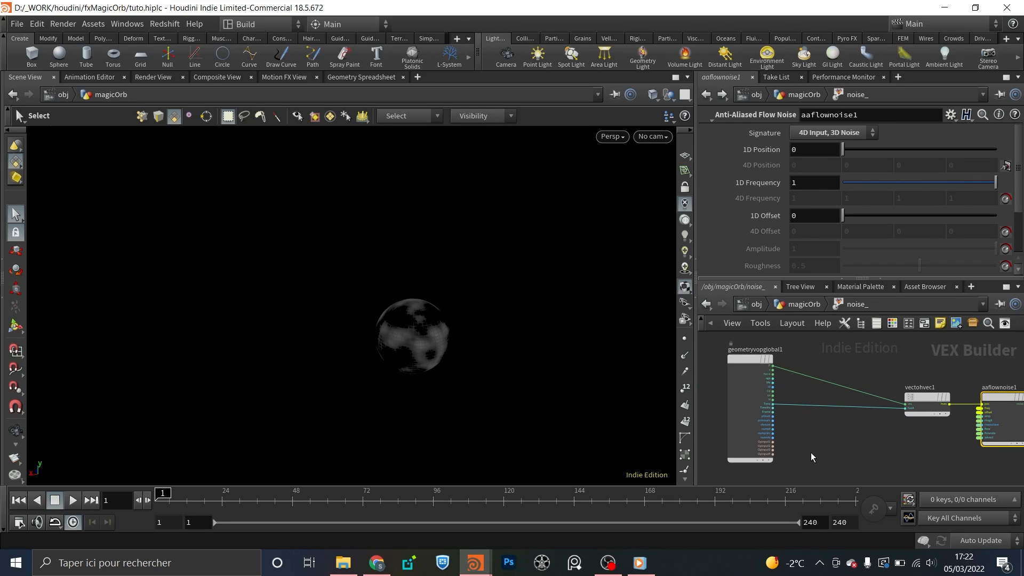
{"action": "key", "text": "Tab"}
{"action": "type", "text": "param"}
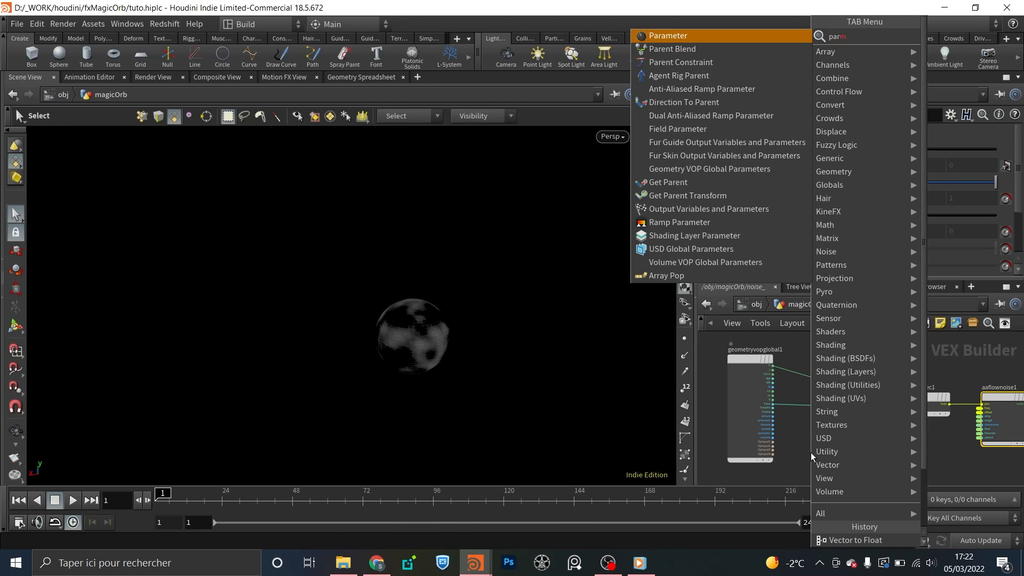
{"action": "key", "text": "Return"}
{"action": "left_click", "coordinate": [808, 448]}
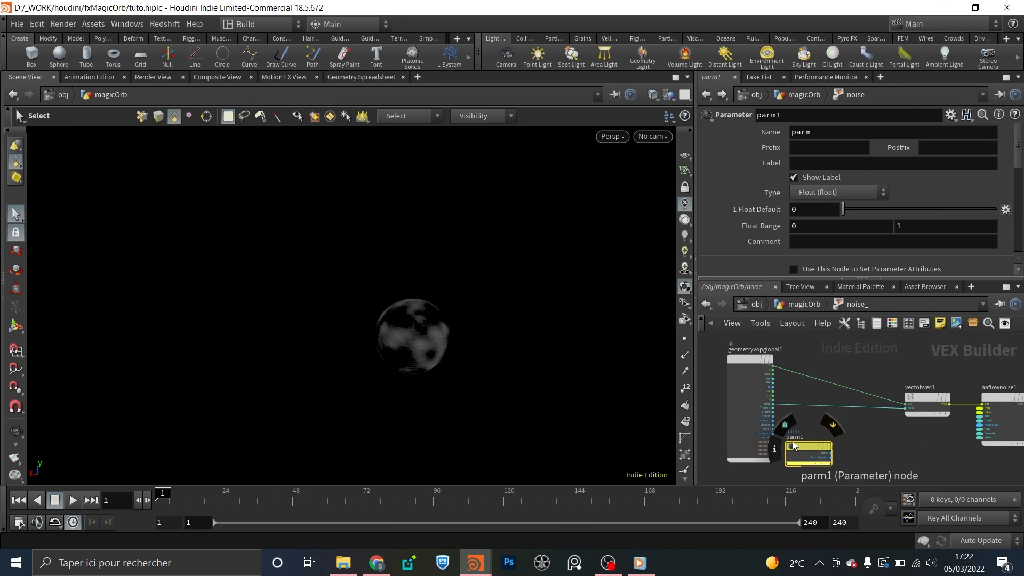
- Set both the name and the label of the new float parameter to Speed
{"action": "double_click", "coordinate": [835, 128]}
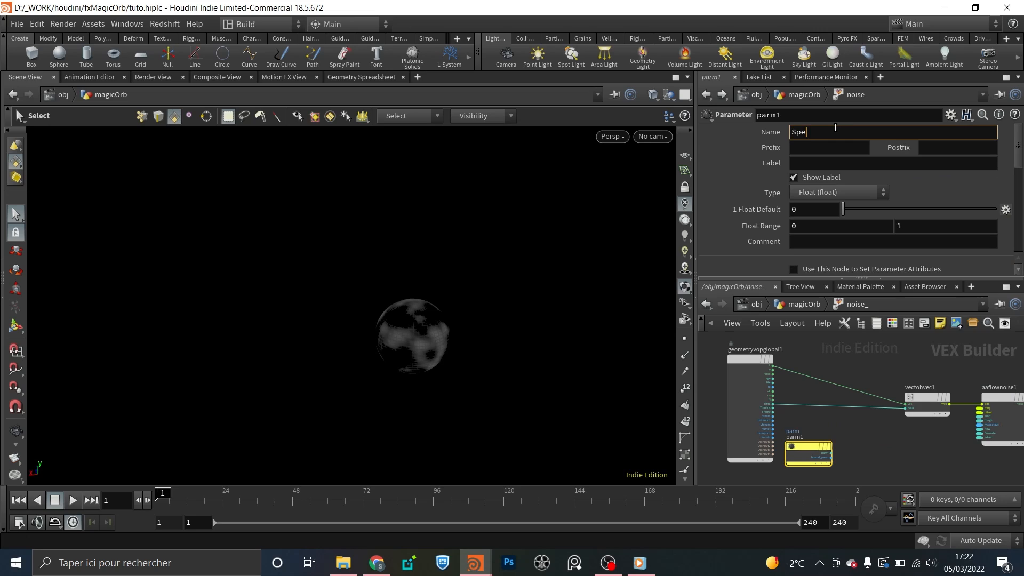
{"action": "type", "text": "Speed"}
{"action": "key", "text": "Tab"}
{"action": "key", "text": "Tab"}
{"action": "key", "text": "Tab"}
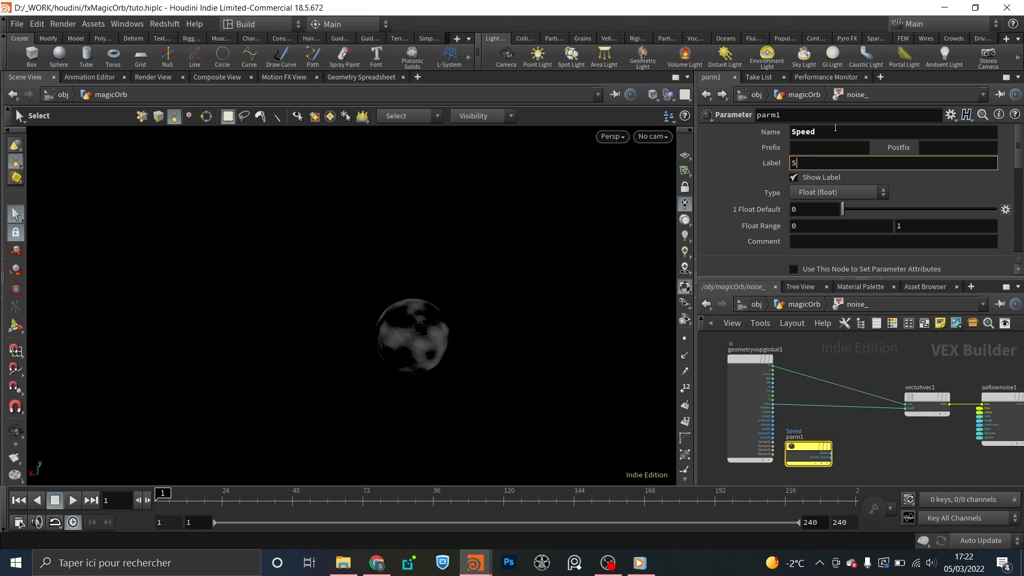
{"action": "type", "text": "Speed"}
{"action": "key", "text": "Return"}
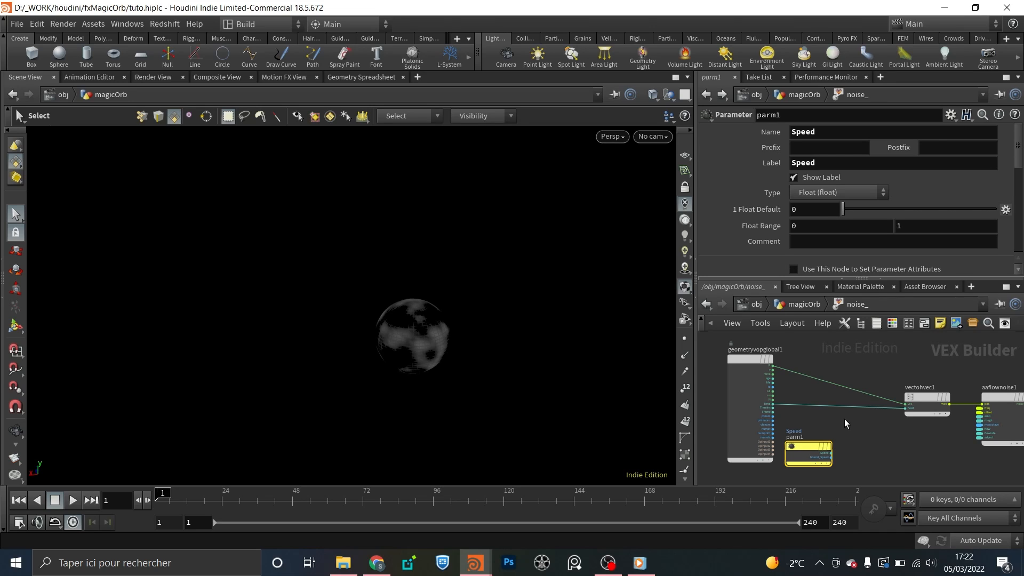
- Insert a Multiply node on the Time wire and connect the Speed parameter to its second input
{"action": "key", "text": "Tab"}
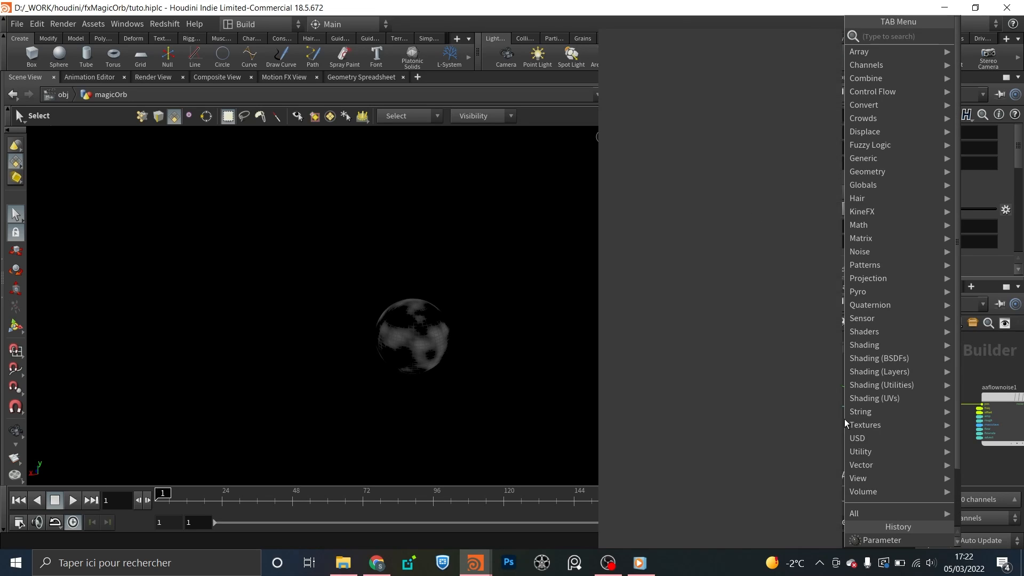
{"action": "type", "text": "mult"}
{"action": "key", "text": "Return"}
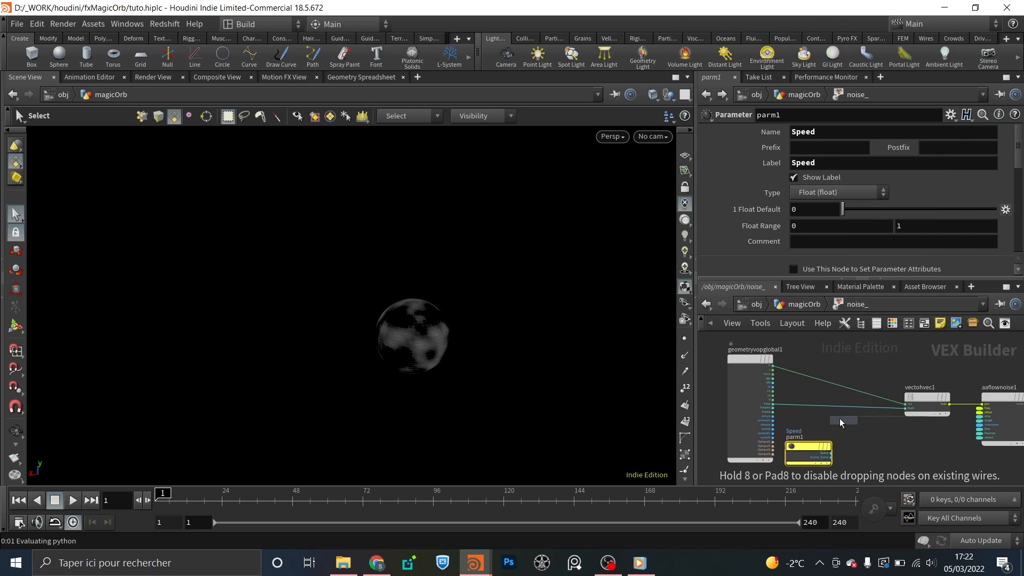
{"action": "left_click", "coordinate": [833, 407]}
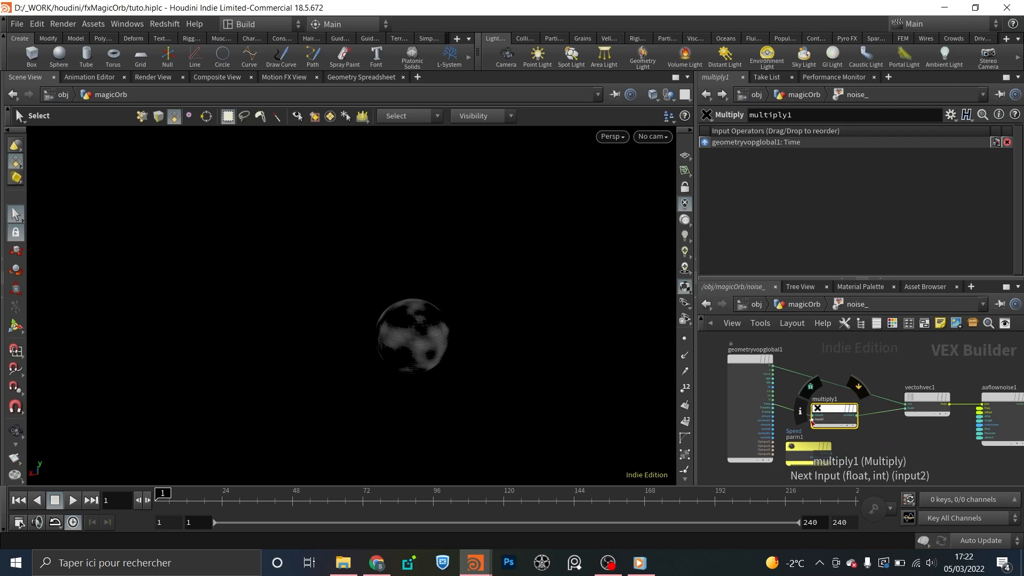
{"action": "left_click", "coordinate": [829, 446]}
{"action": "left_click", "coordinate": [812, 419]}
- Go up to the magicOrb network and try a $T* expression in the first Offset component of noise_, then clear it
{"action": "left_click", "coordinate": [805, 304]}
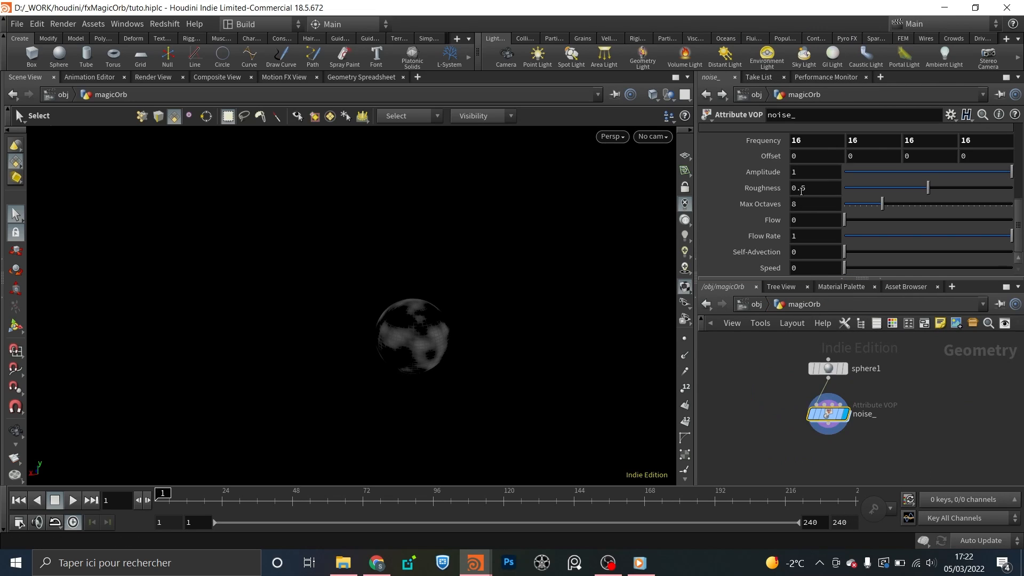
{"action": "type", "text": "$T"}
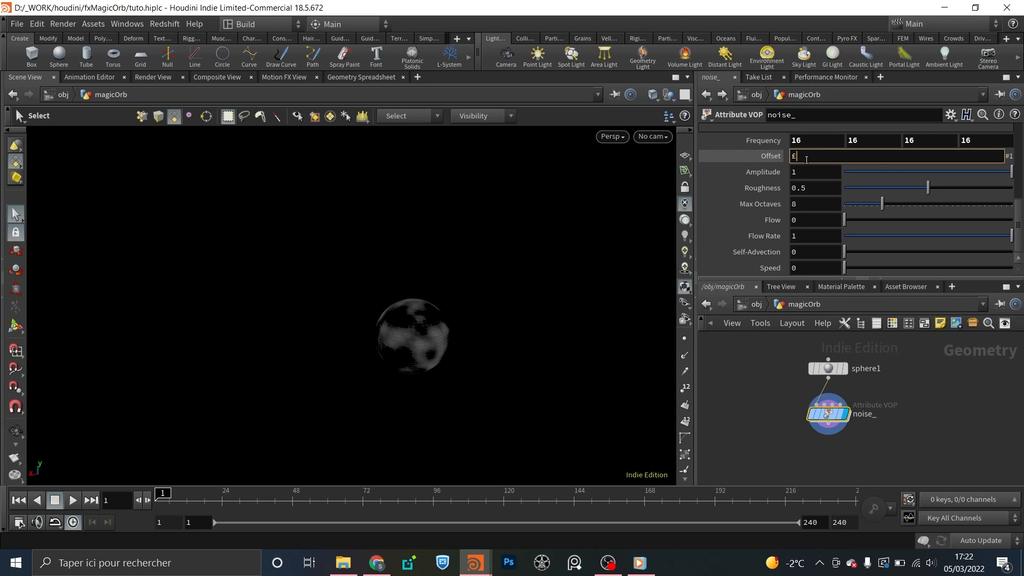
{"action": "key", "text": "BackSpace"}
{"action": "key", "text": "BackSpace"}
{"action": "type", "text": "$"}
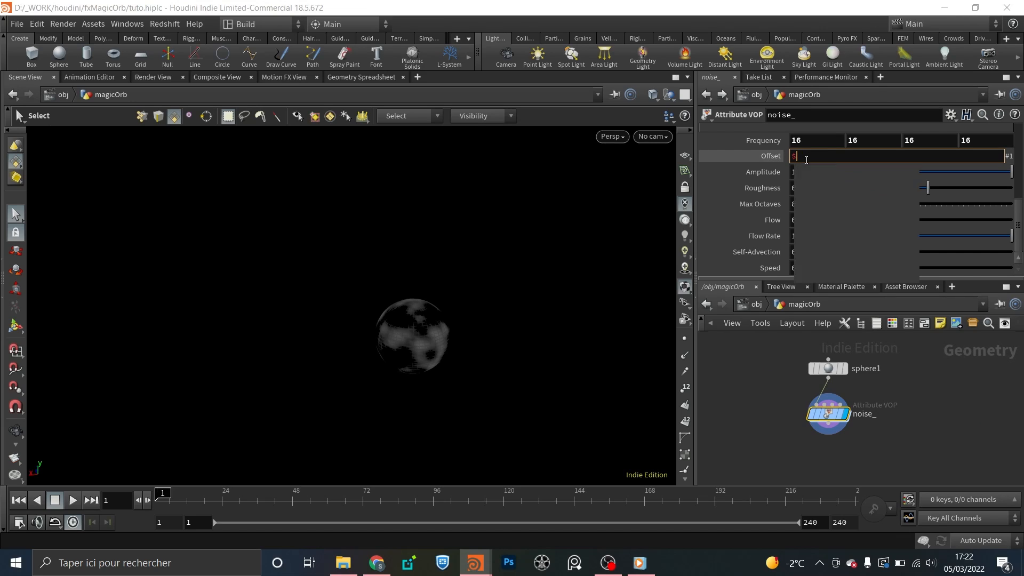
{"action": "type", "text": "T*"}
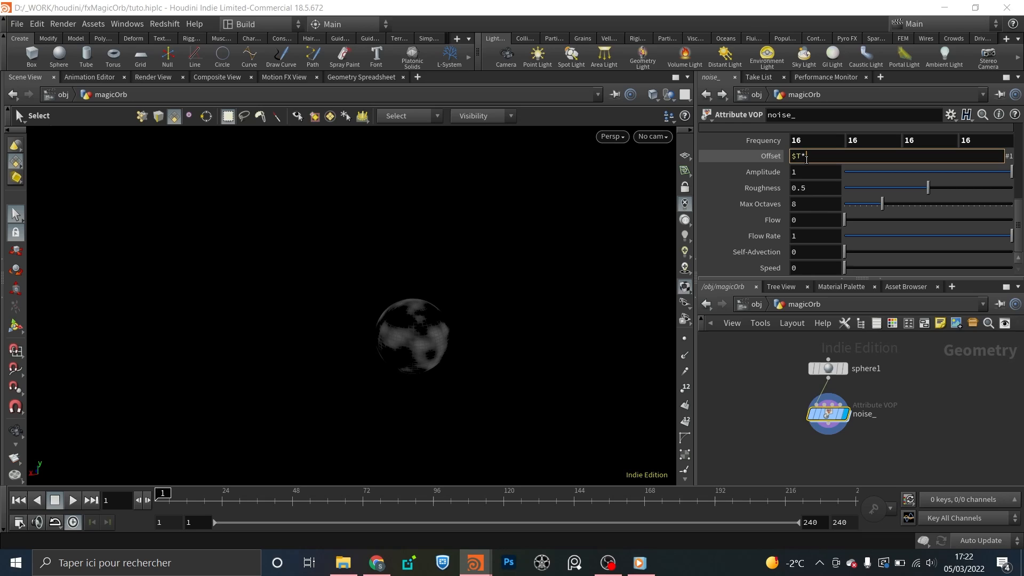
{"action": "key", "text": "BackSpace"}
{"action": "key", "text": "BackSpace"}
{"action": "key", "text": "BackSpace"}
{"action": "left_click", "coordinate": [807, 268]}
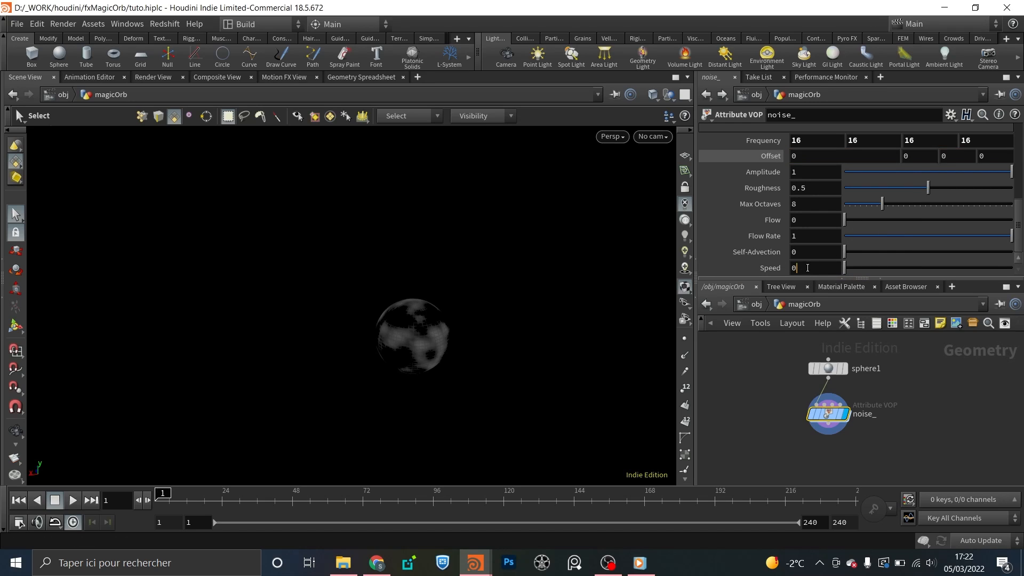
- Play the animation with Speed at 0 and return to frame 1
{"action": "left_click", "coordinate": [71, 500]}
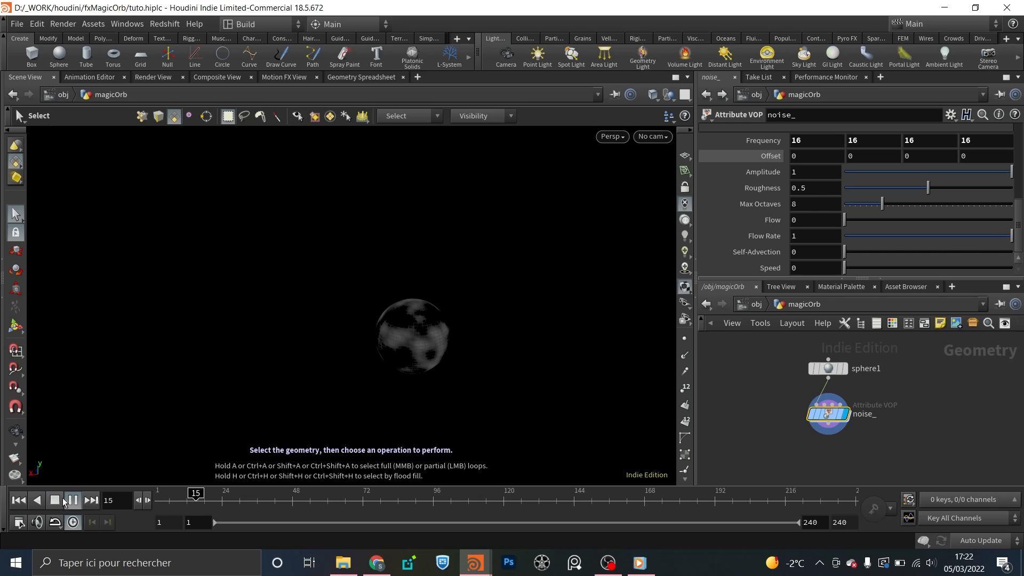
{"action": "left_click", "coordinate": [54, 499]}
{"action": "left_click_drag", "start_coordinate": [198, 500], "coordinate": [156, 501]}
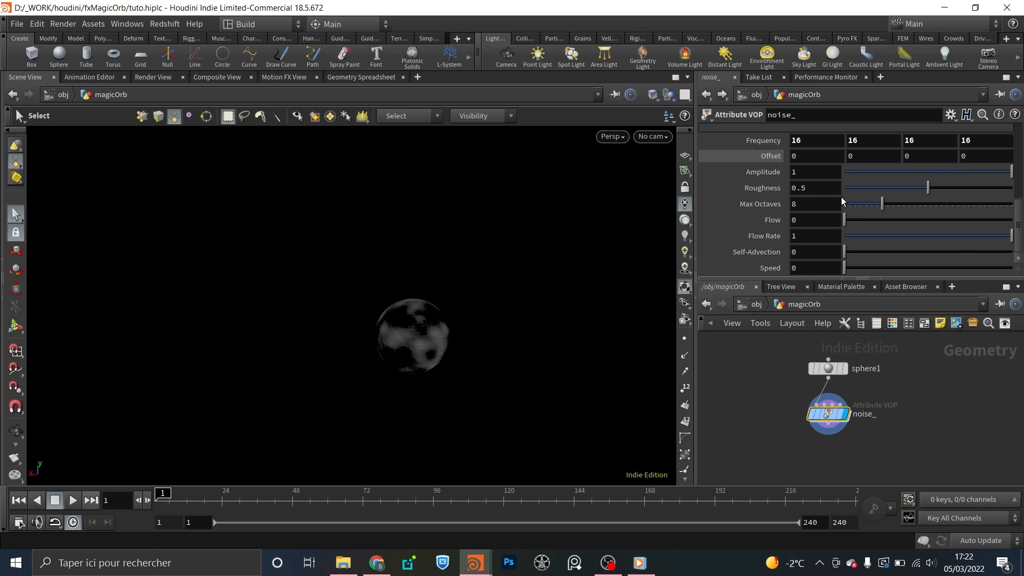
- Set the Speed of noise_ to 0.1, play the slowed noise on the sphere, and return to frame 1
{"action": "type", "text": "1"}
{"action": "key", "text": "Return"}
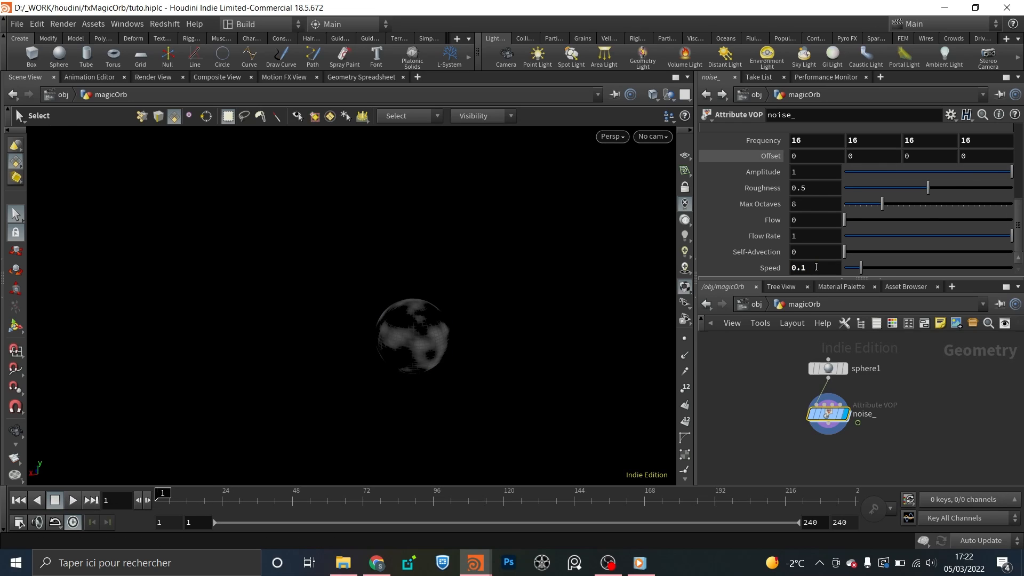
{"action": "left_click", "coordinate": [73, 500]}
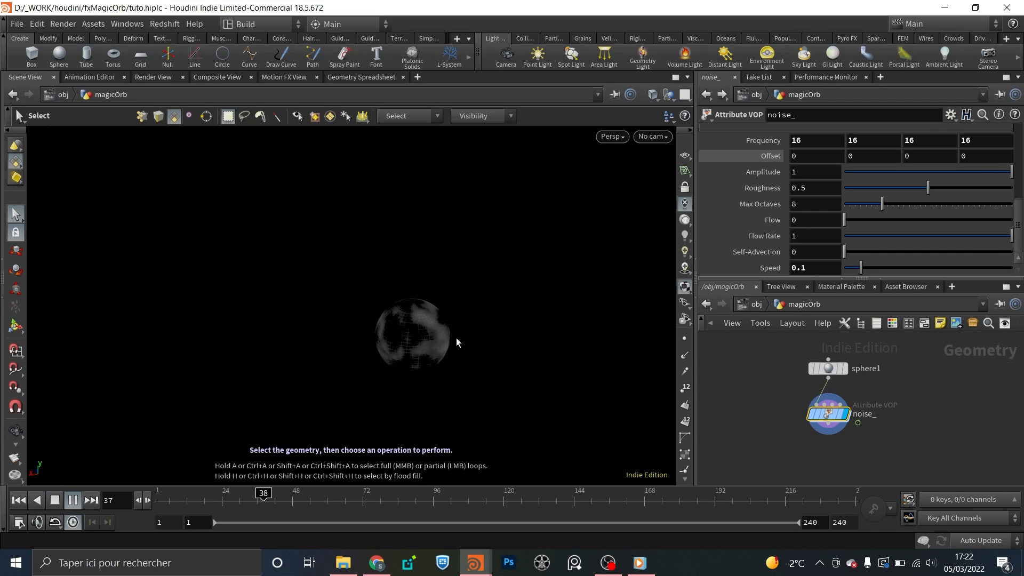
{"action": "key", "text": "Escape"}
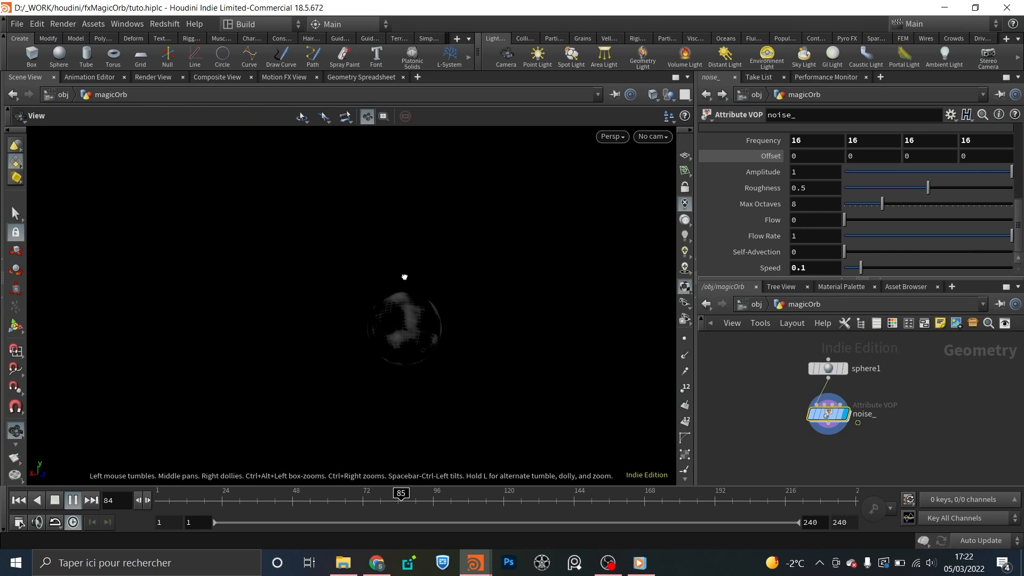
{"action": "key", "text": "s"}
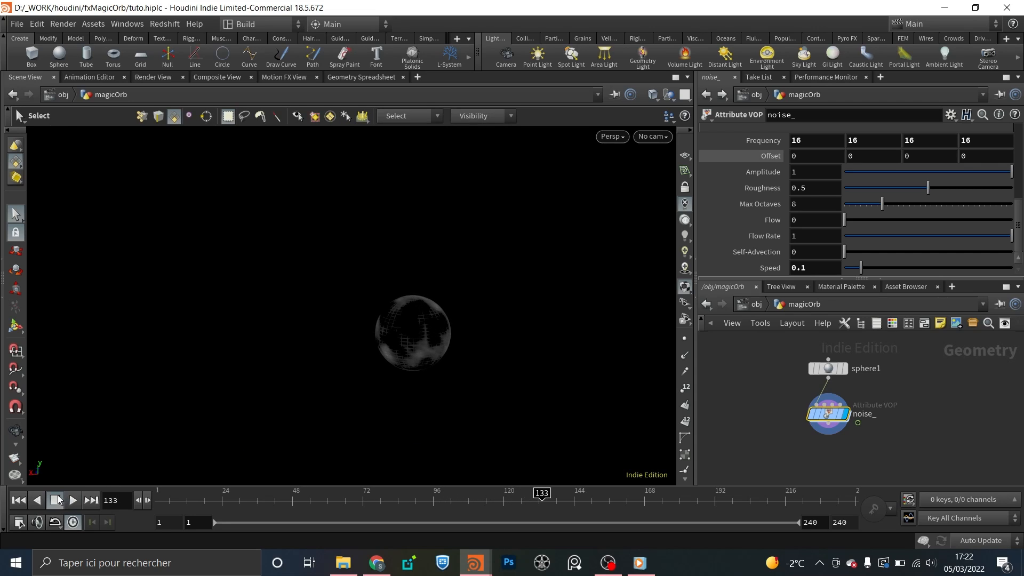
{"action": "left_click", "coordinate": [177, 500]}
{"action": "left_click_drag", "start_coordinate": [261, 500], "coordinate": [158, 500]}
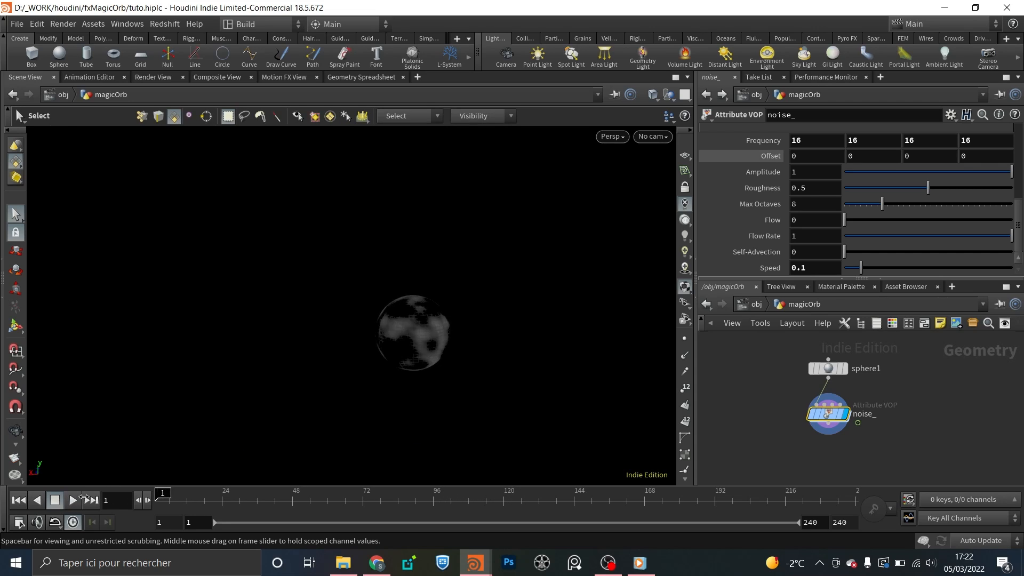
- Revert the four Frequency components of noise_ to their default values
{"action": "scroll", "coordinate": [939, 189], "scroll_direction": "up", "scroll_amount": 4}
{"action": "scroll", "coordinate": [853, 140], "scroll_direction": "down", "scroll_amount": 3}
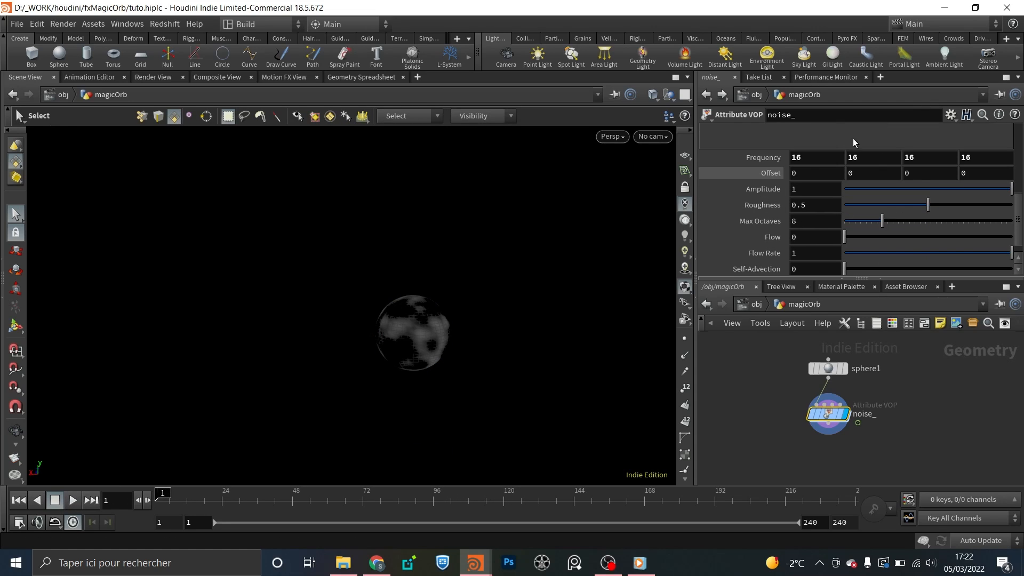
{"action": "left_click", "coordinate": [978, 157]}
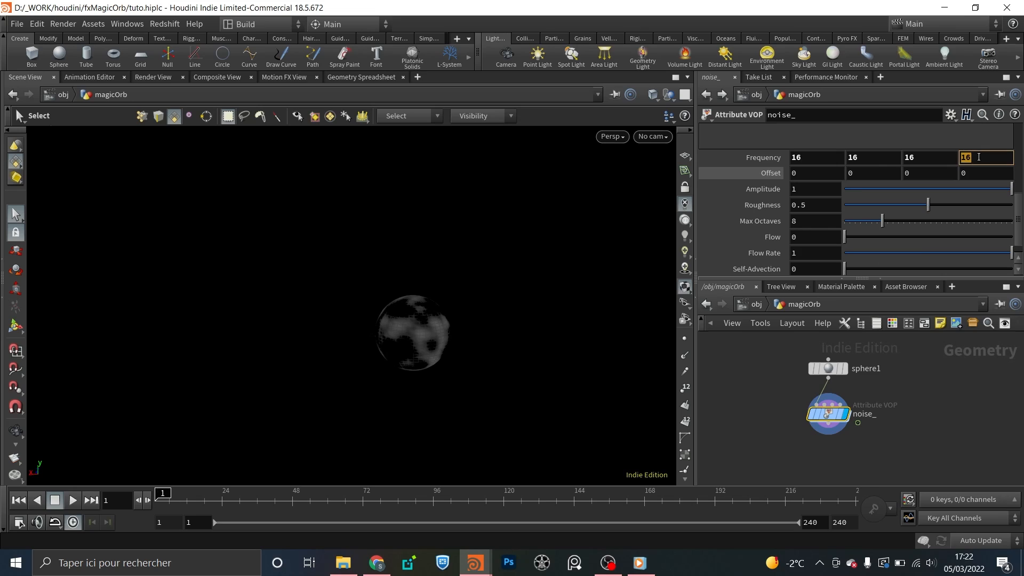
{"action": "right_click", "coordinate": [748, 156]}
{"action": "left_click", "coordinate": [770, 361]}
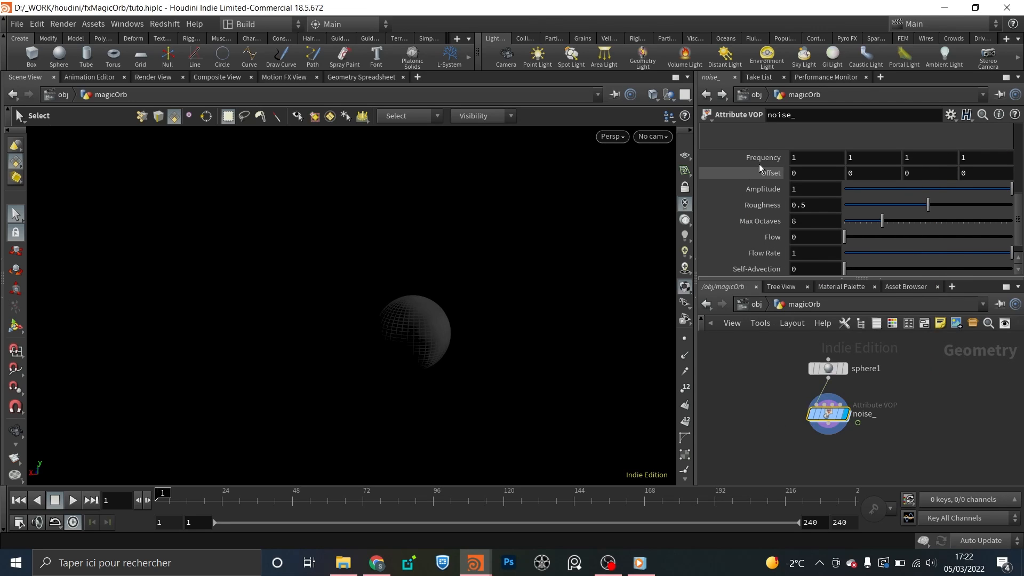
- Copy the first Frequency component of noise_ and paste it as a relative reference into the second and third components
{"action": "right_click", "coordinate": [804, 158]}
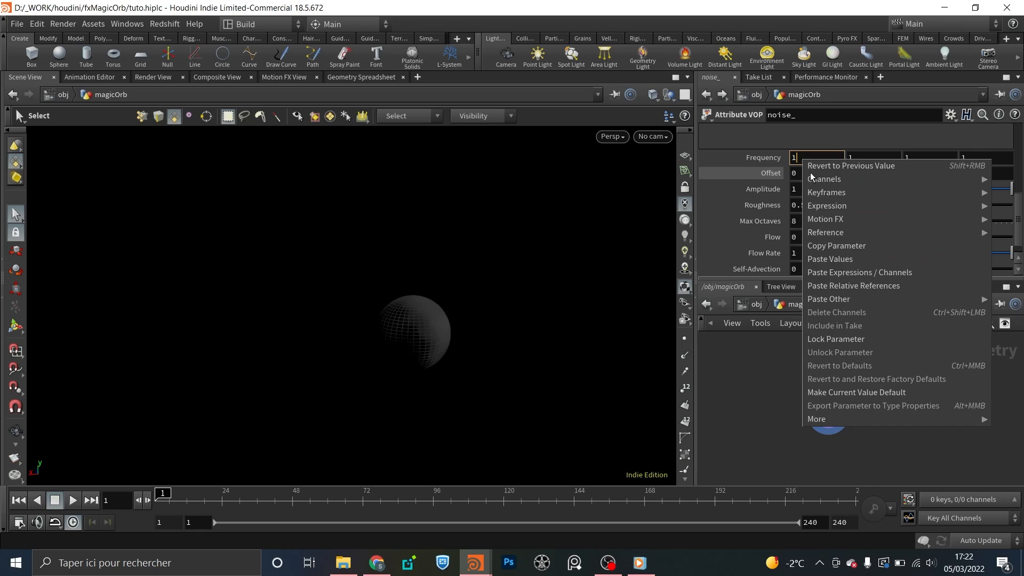
{"action": "left_click", "coordinate": [839, 245]}
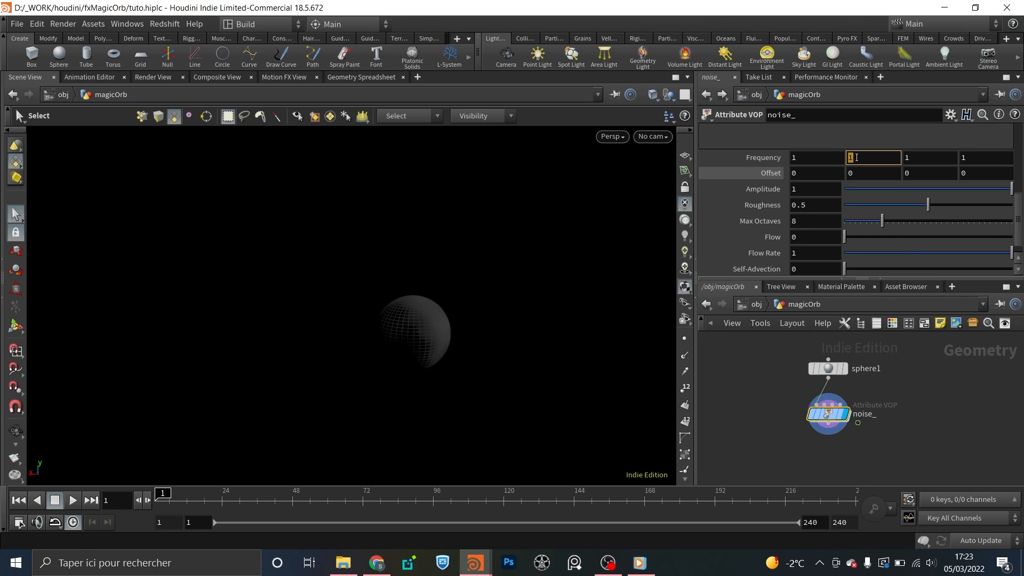
{"action": "right_click", "coordinate": [856, 157]}
{"action": "left_click", "coordinate": [890, 285]}
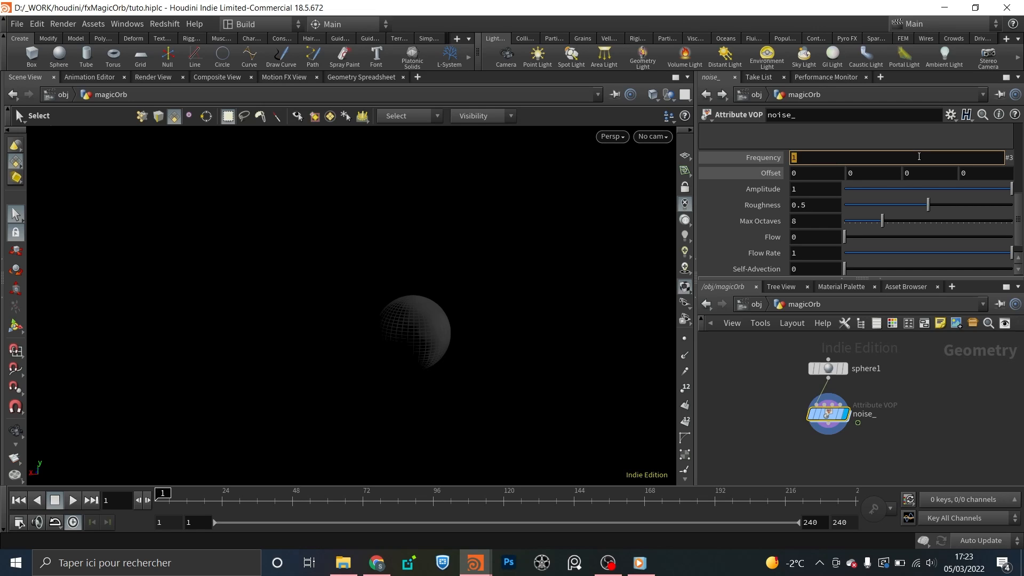
{"action": "right_click", "coordinate": [920, 156]}
{"action": "left_click", "coordinate": [903, 286]}
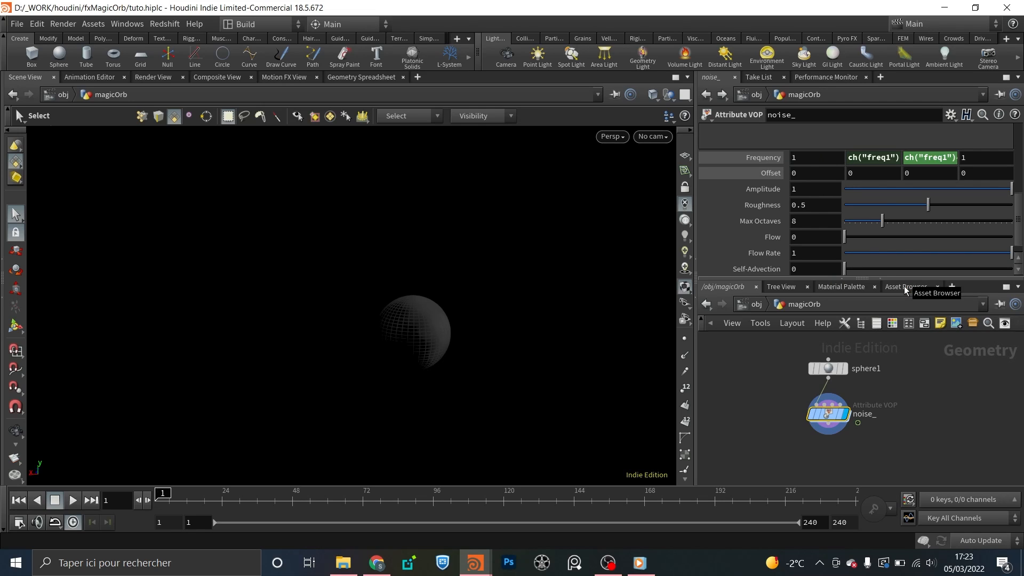
{"action": "left_click", "coordinate": [936, 162]}
{"action": "type", "text": "4"}
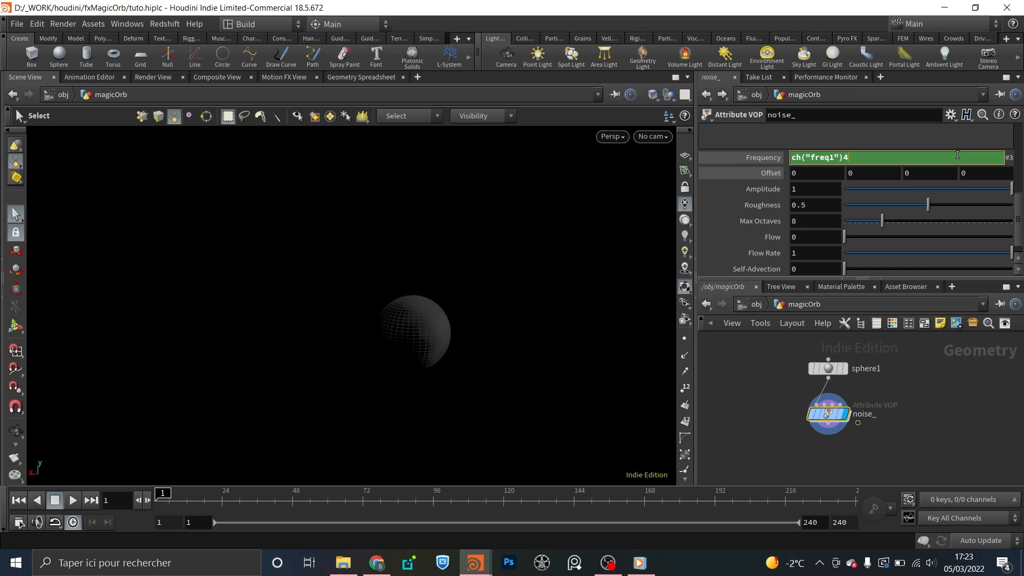
{"action": "key", "text": "Return"}
{"action": "left_click", "coordinate": [819, 157]}
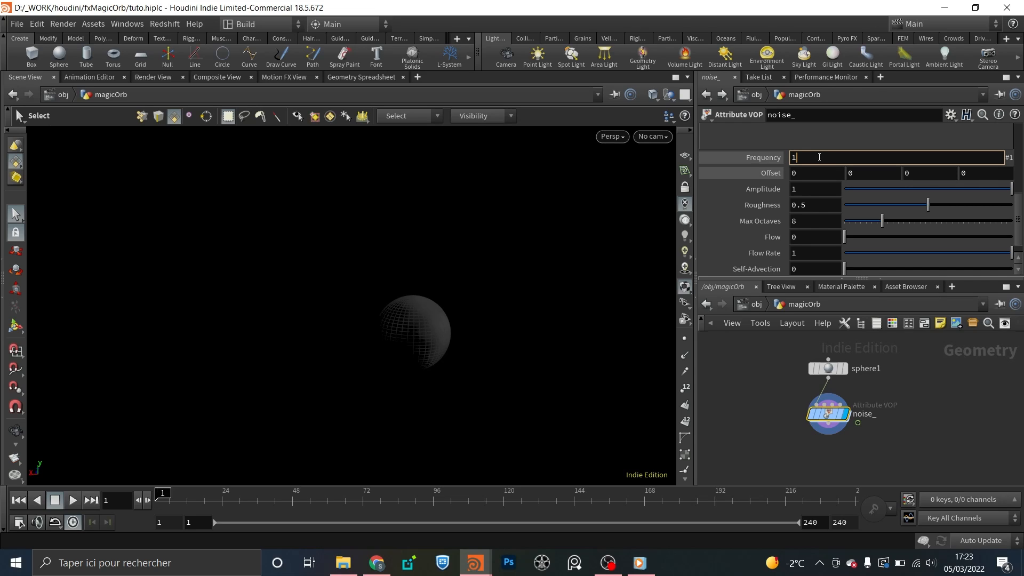
{"action": "key", "text": "Escape"}
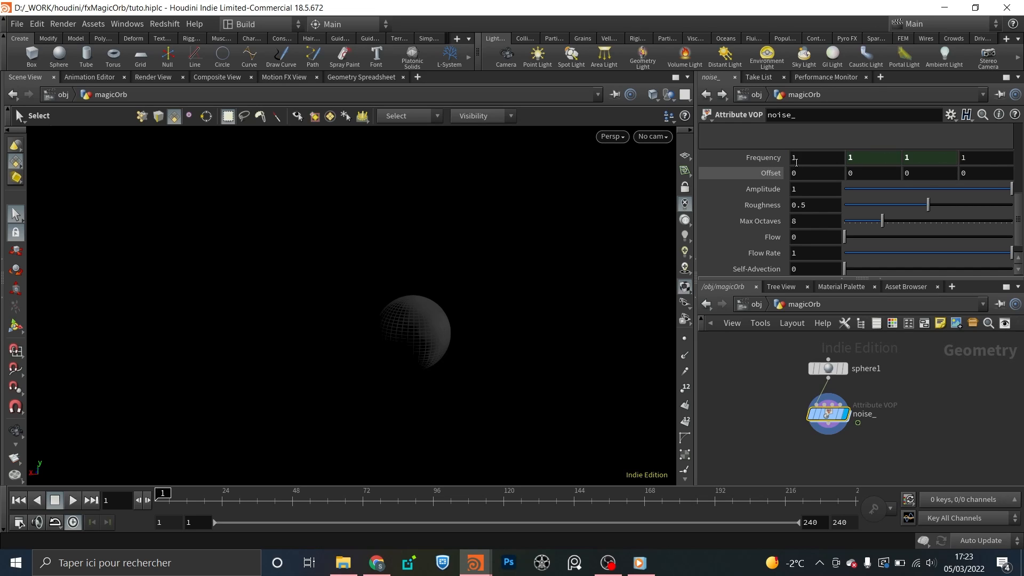
- Try the linked Frequency of noise_ at 50, play the animation, and return to frame 1
{"action": "middle_click_drag", "start_coordinate": [799, 157], "coordinate": [921, 139]}
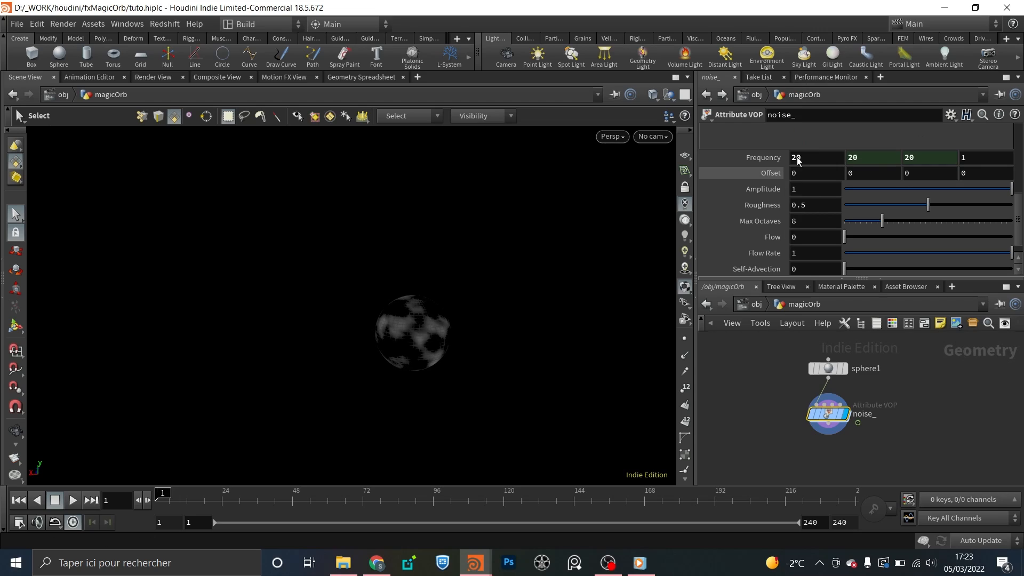
{"action": "type", "text": "50"}
{"action": "key", "text": "Return"}
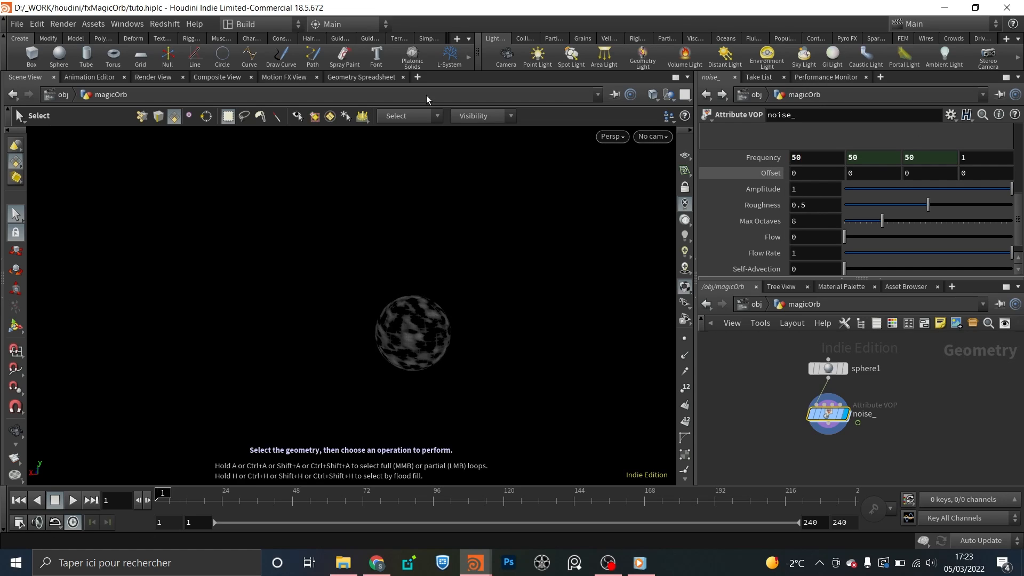
{"action": "left_click", "coordinate": [69, 500]}
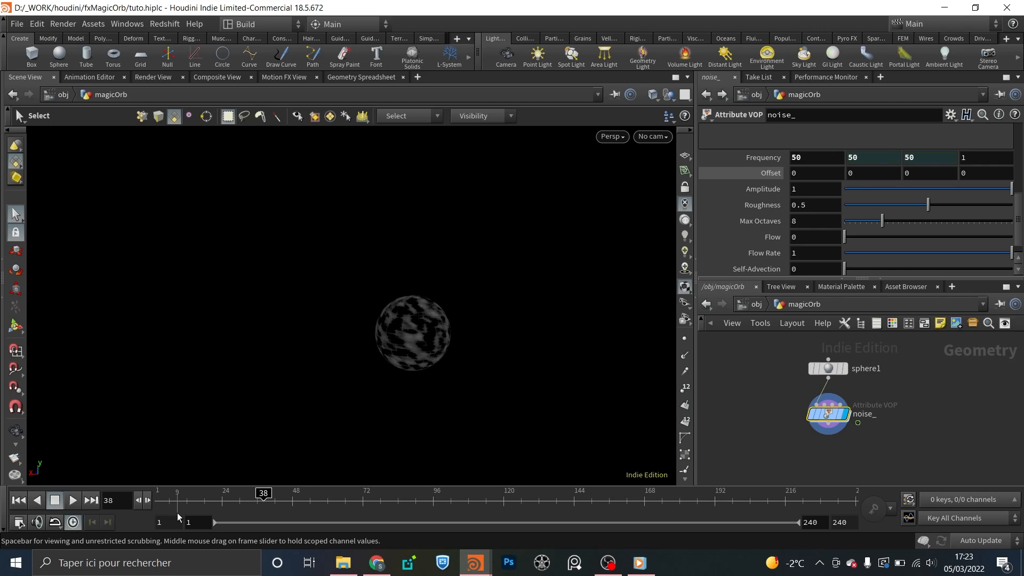
{"action": "left_click", "coordinate": [18, 500]}
- Set the first Frequency component of noise_ to 25, play the animated noise, and return to frame 1
{"action": "type", "text": "25"}
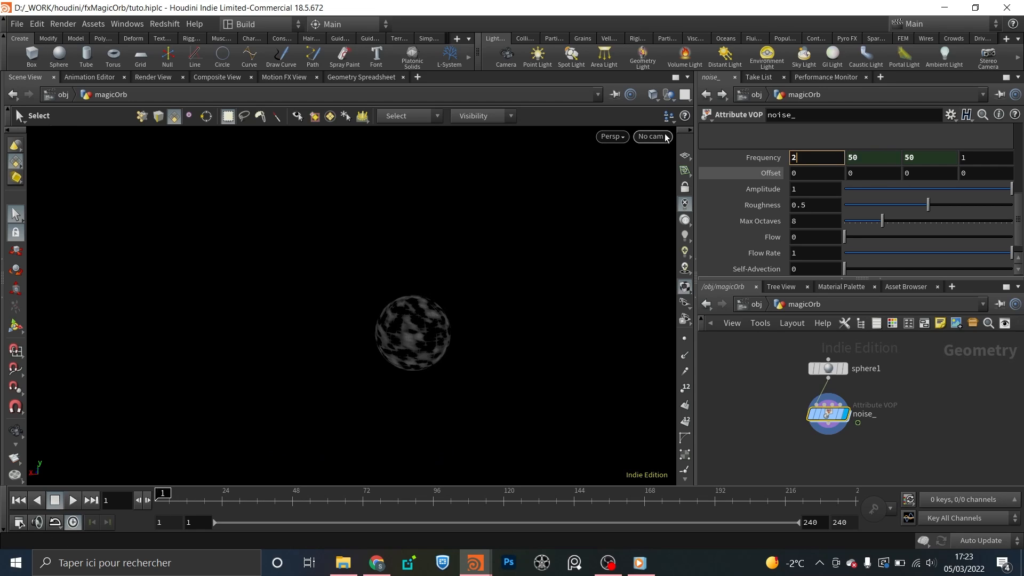
{"action": "key", "text": "Return"}
{"action": "left_click", "coordinate": [72, 501]}
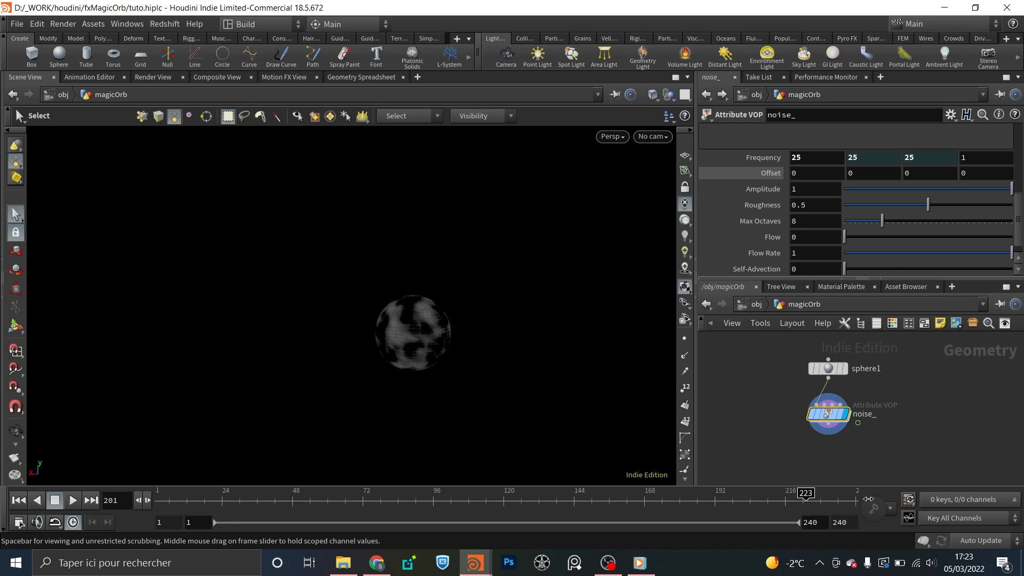
{"action": "key", "text": "ctrl+Up"}
- Add a Scatter node fed by noise_ and display its result in the viewport
{"action": "scroll", "coordinate": [840, 411], "scroll_direction": "down", "scroll_amount": 4}
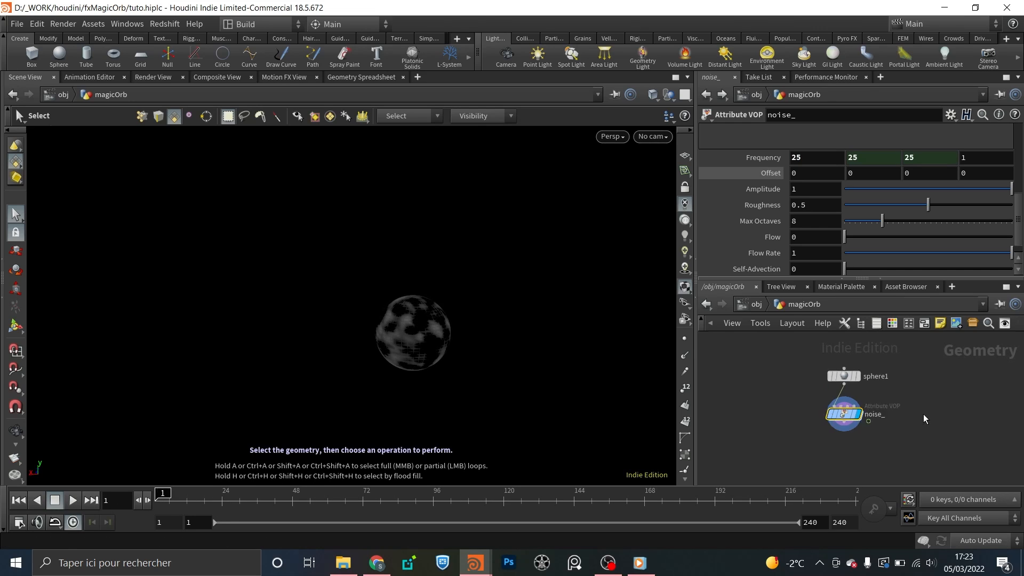
{"action": "scroll", "coordinate": [804, 251], "scroll_direction": "down", "scroll_amount": 1}
{"action": "scroll", "coordinate": [840, 419], "scroll_direction": "up", "scroll_amount": 3}
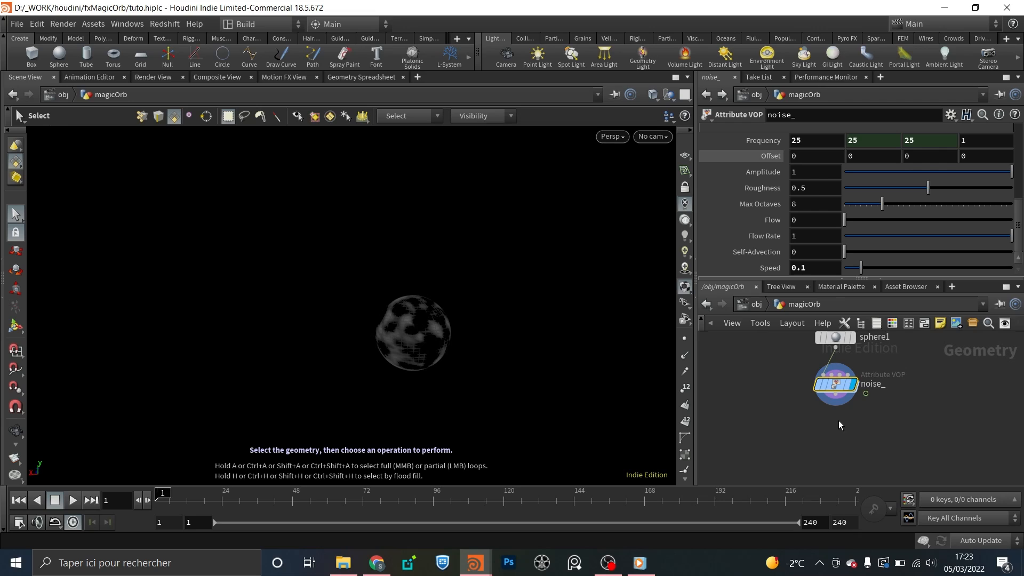
{"action": "key", "text": "Tab"}
{"action": "type", "text": "scatter"}
{"action": "key", "text": "Return"}
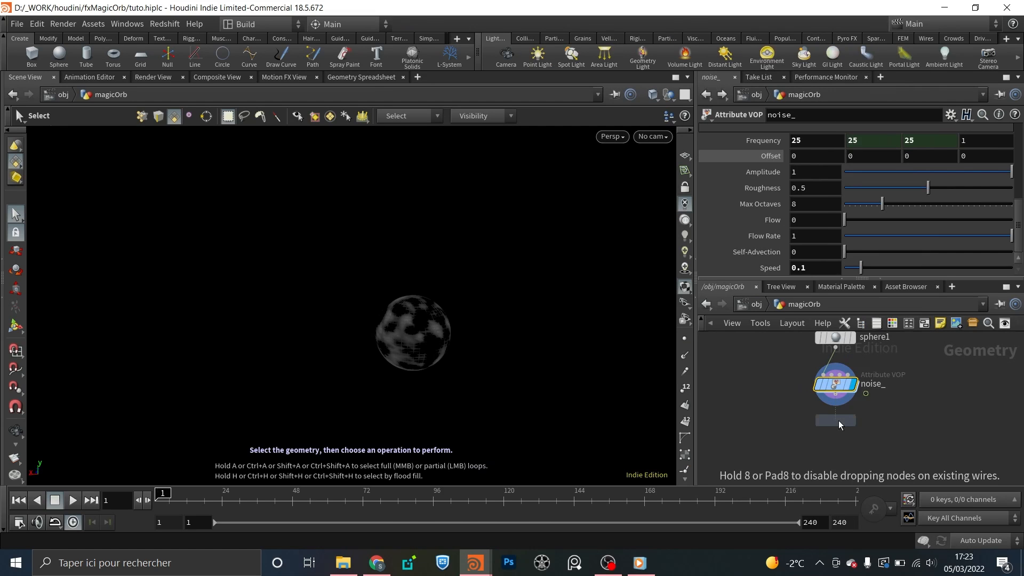
{"action": "left_click", "coordinate": [838, 420]}
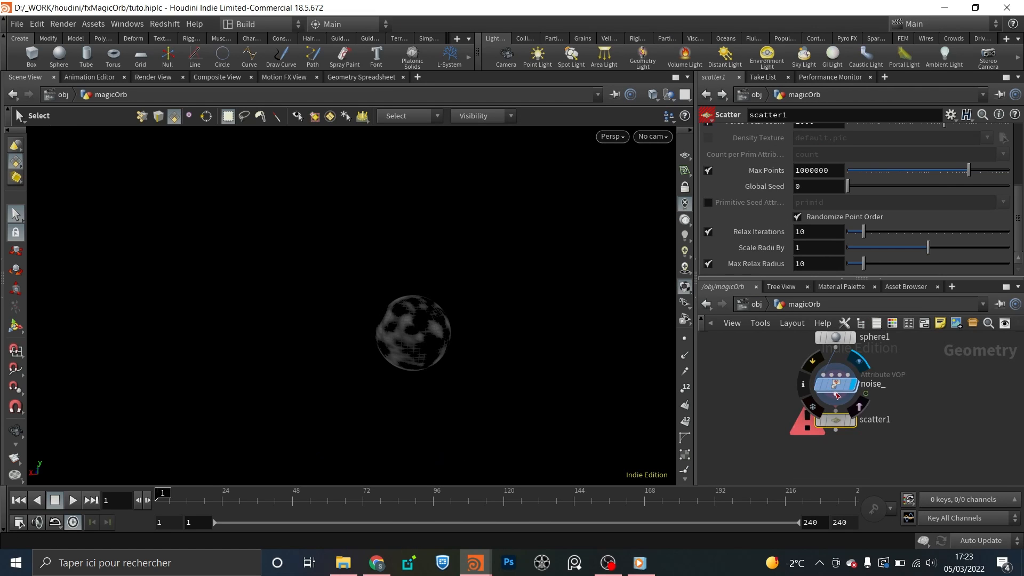
{"action": "left_click", "coordinate": [836, 406]}
{"action": "left_click", "coordinate": [856, 419]}
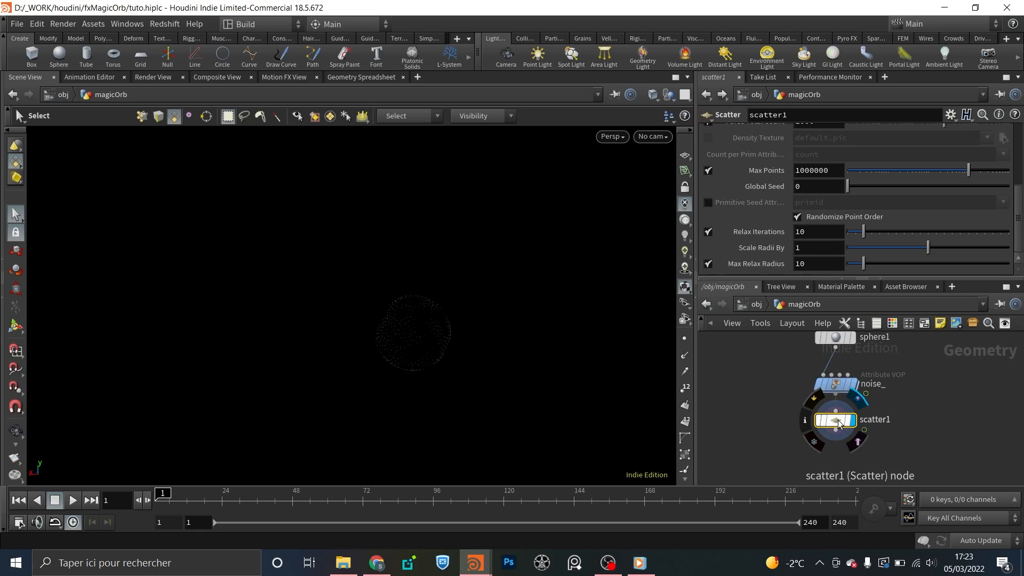
- In the viewport display options, set the background color scheme to Light and the point size to 3 pixels
{"action": "key", "text": "d"}
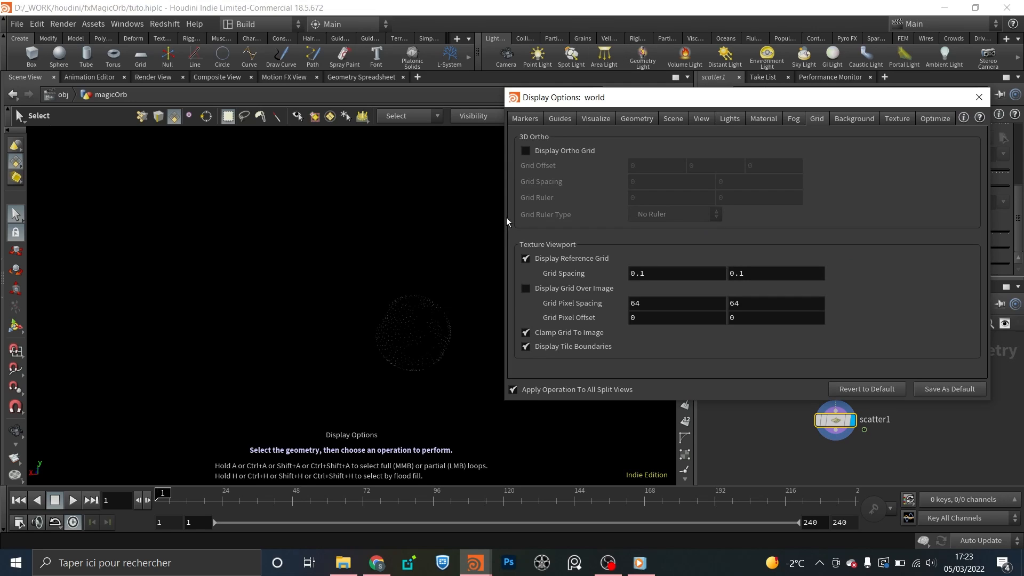
{"action": "left_click", "coordinate": [845, 119]}
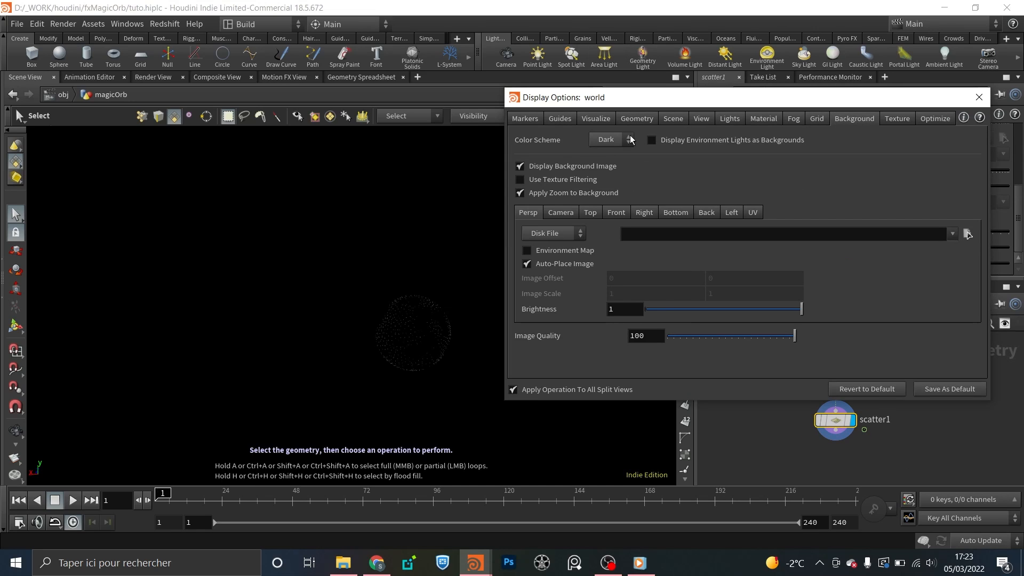
{"action": "left_click", "coordinate": [603, 153]}
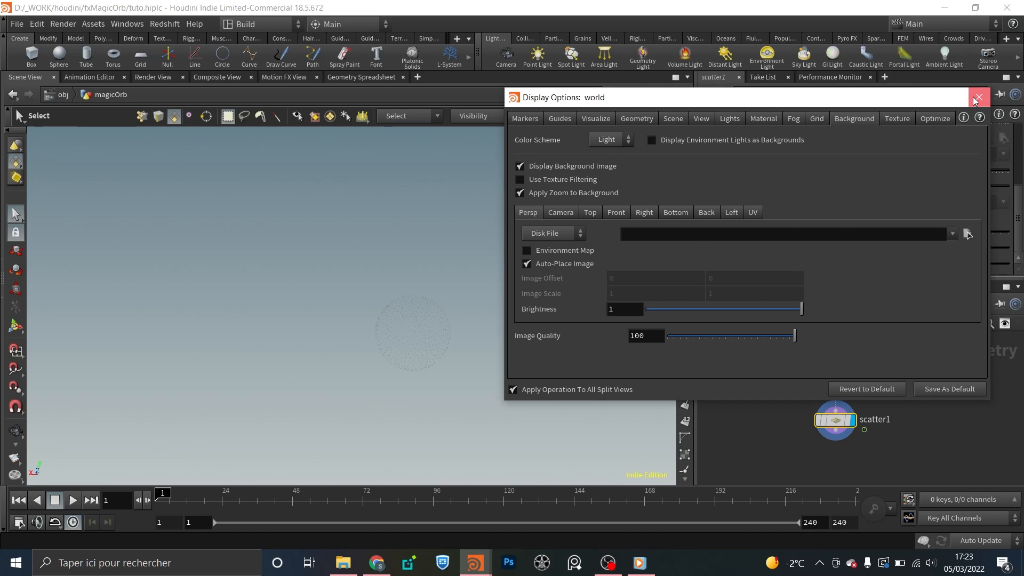
{"action": "left_click", "coordinate": [635, 119]}
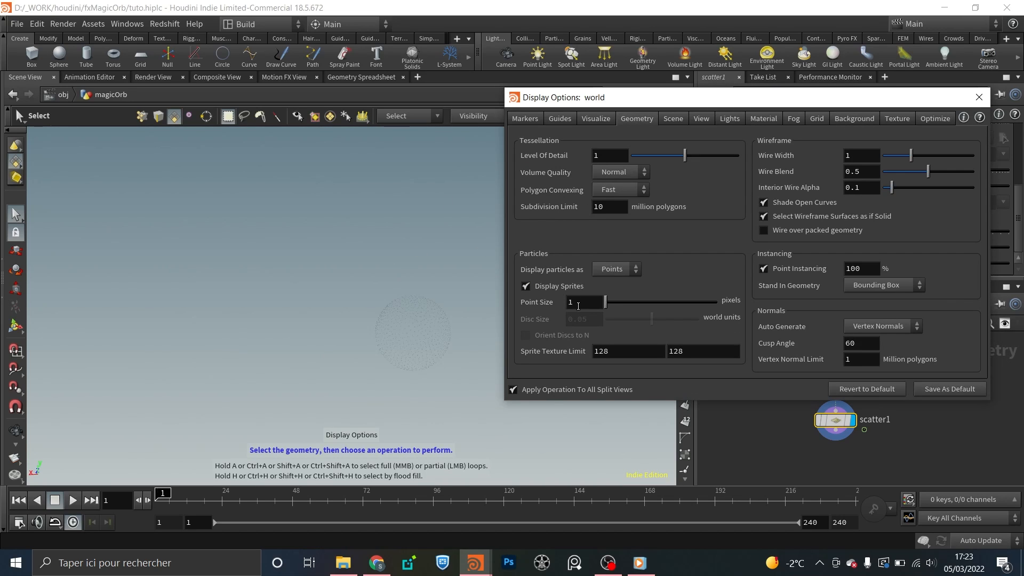
{"action": "type", "text": "3"}
{"action": "key", "text": "Return"}
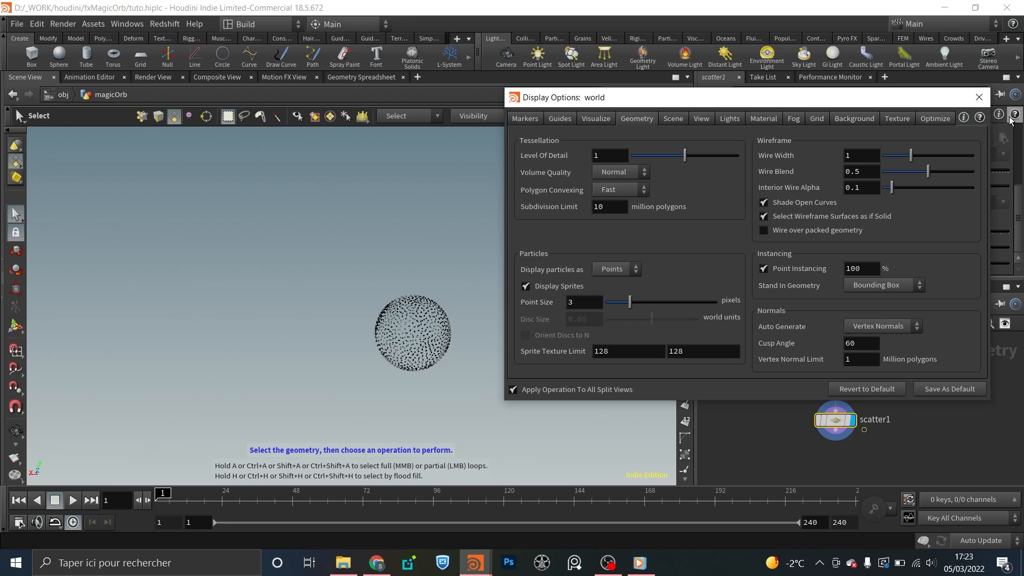
{"action": "left_click", "coordinate": [979, 97]}
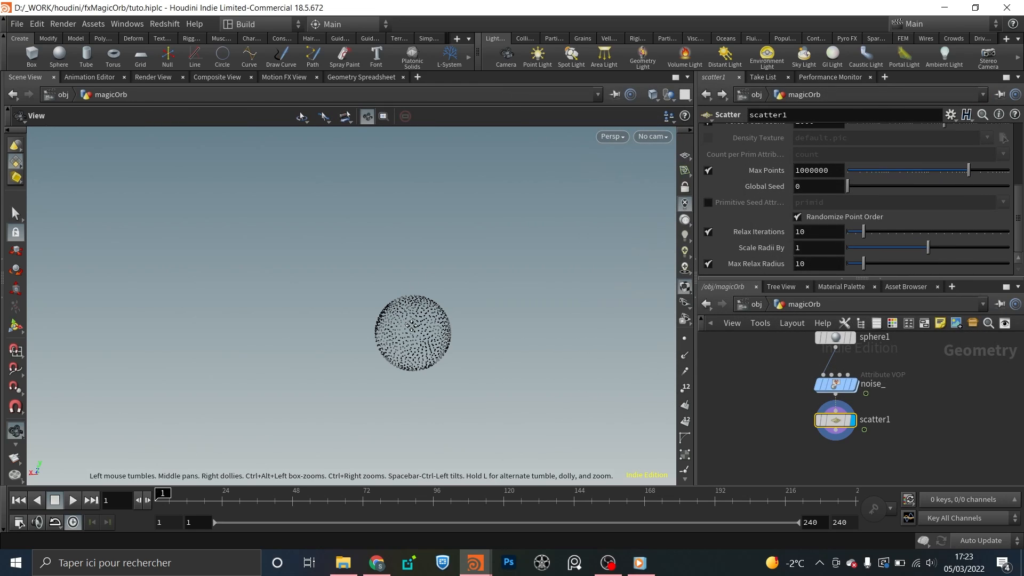
- Disable Relax Iterations on scatter1 and inspect the point distribution on the sphere
{"action": "middle_click_drag", "start_coordinate": [413, 324], "coordinate": [367, 293], "text": "alt"}
{"action": "scroll", "coordinate": [368, 293], "scroll_direction": "up", "scroll_amount": 6, "text": "alt"}
{"action": "left_click_drag", "start_coordinate": [364, 295], "coordinate": [348, 279], "text": "alt"}
{"action": "scroll", "coordinate": [348, 279], "scroll_direction": "up", "scroll_amount": 2}
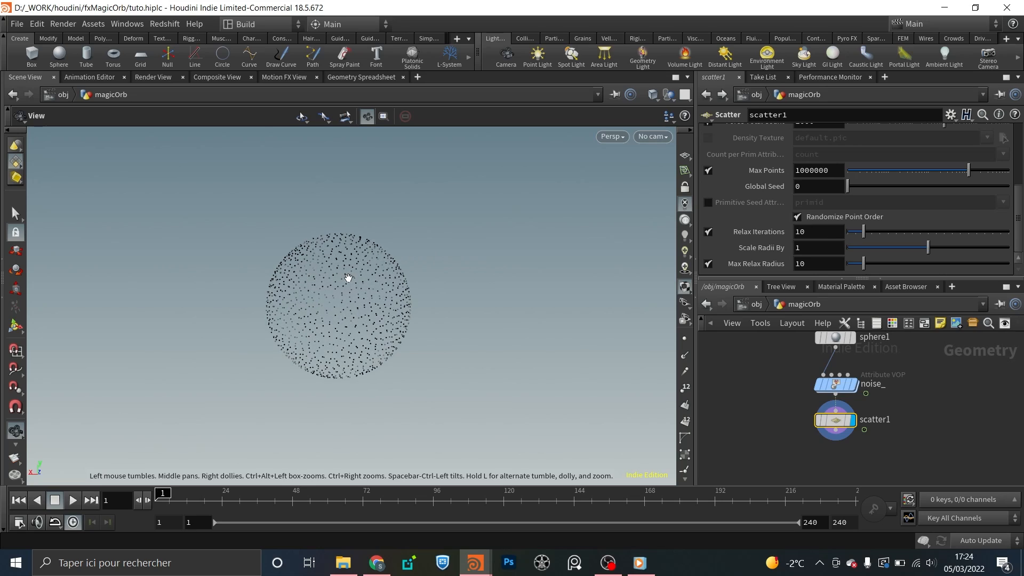
{"action": "key", "text": "s"}
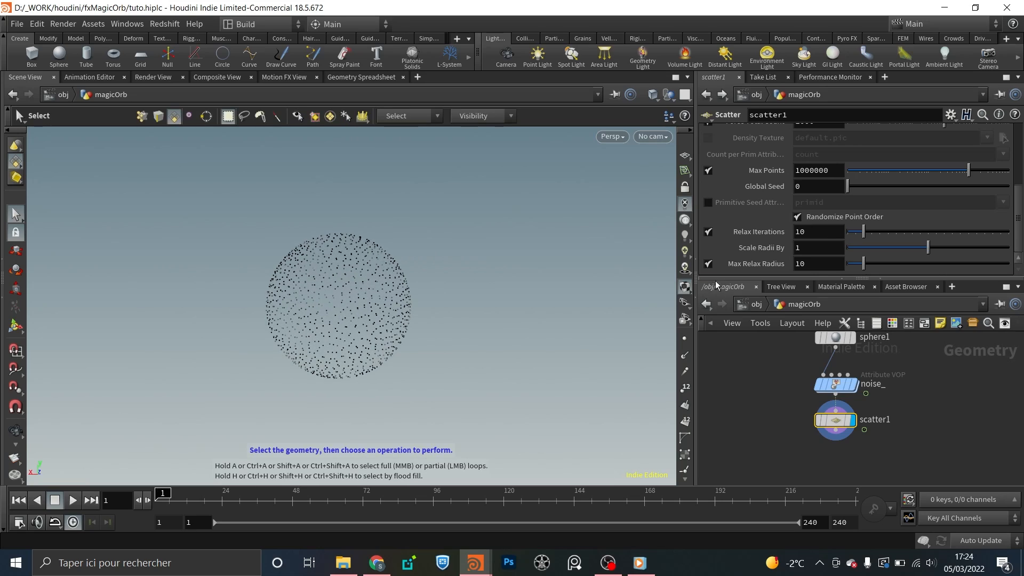
{"action": "left_click", "coordinate": [708, 232]}
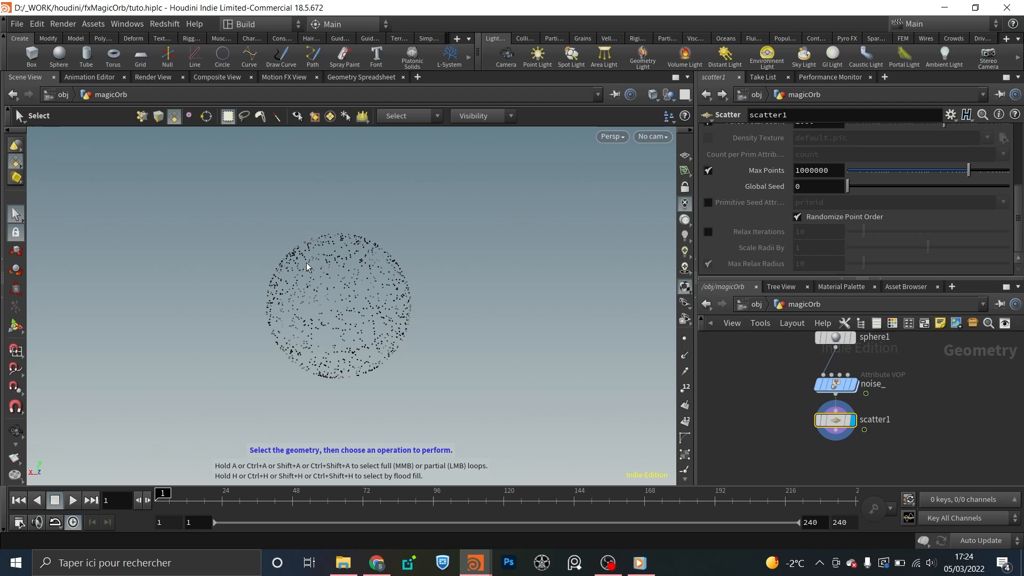
{"action": "key", "text": "Escape"}
{"action": "left_click_drag", "start_coordinate": [432, 255], "coordinate": [417, 274]}
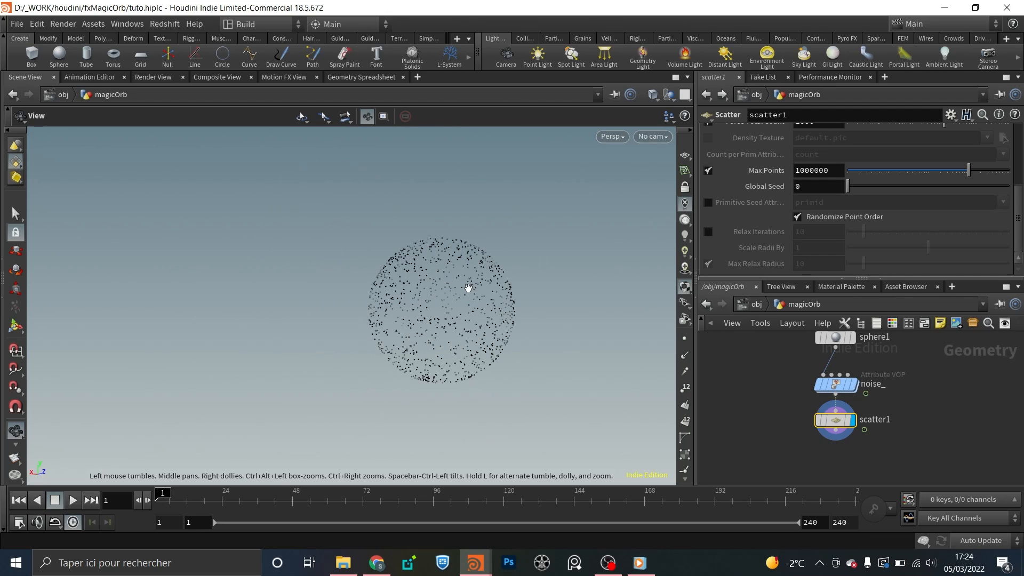
{"action": "key", "text": "s"}
- Enable the Density Attribute on scatter1 and set it to Cd
{"action": "scroll", "coordinate": [788, 239], "scroll_direction": "up", "scroll_amount": 2}
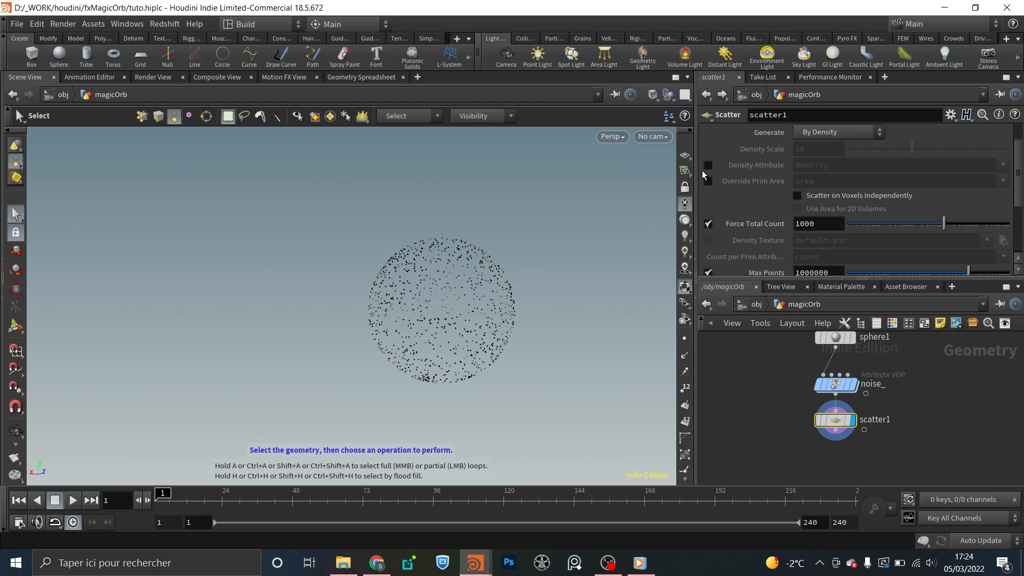
{"action": "left_click", "coordinate": [708, 165]}
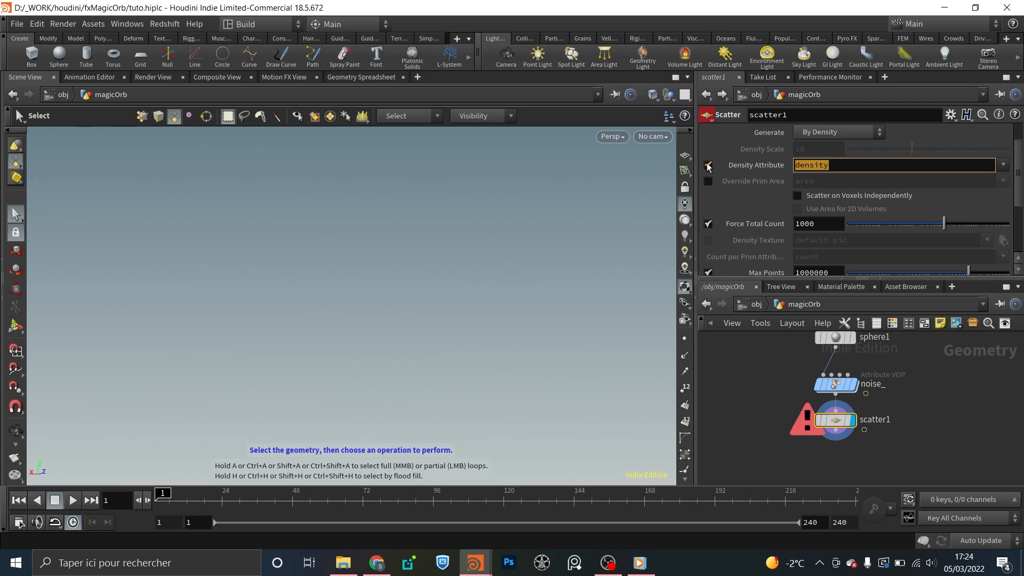
{"action": "type", "text": "Cd"}
{"action": "key", "text": "Return"}
- Inspect the color-driven scatter from another angle, and display noise_ to compare its pattern with the points
{"action": "key", "text": "Escape"}
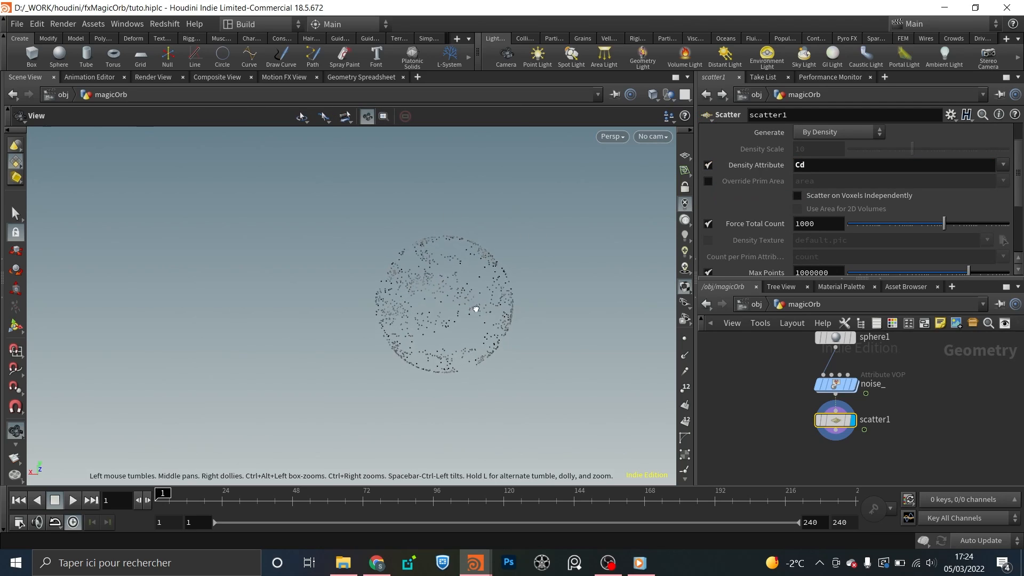
{"action": "left_click_drag", "start_coordinate": [476, 309], "coordinate": [535, 235]}
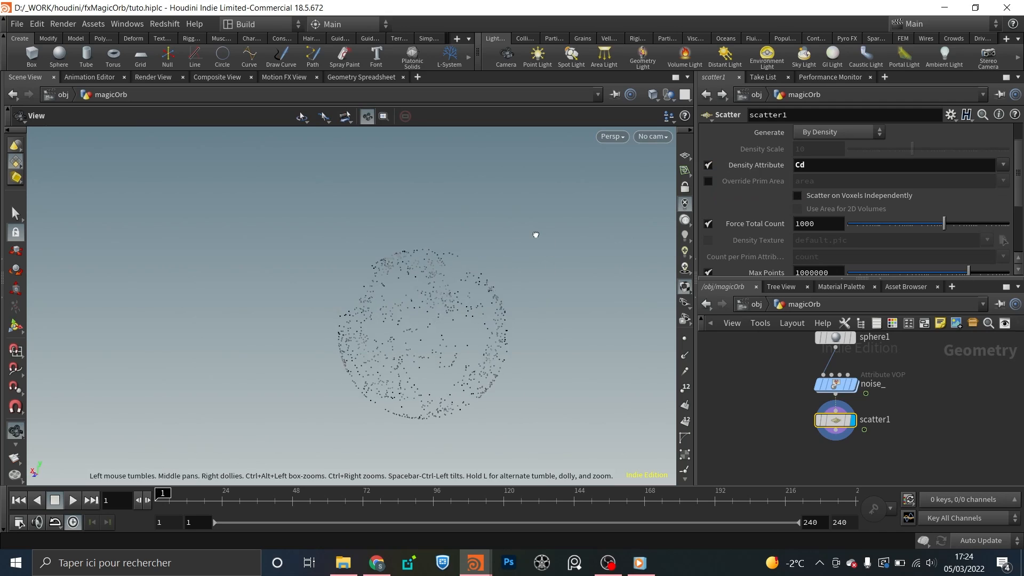
{"action": "key", "text": "s"}
{"action": "left_click", "coordinate": [834, 387]}
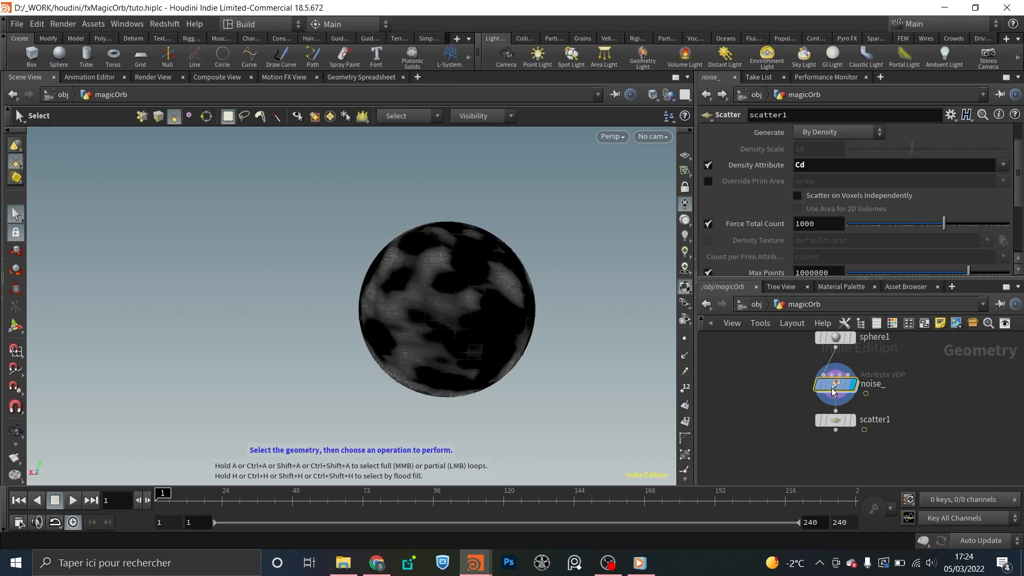
- Display scatter1 again and inspect how its scattered points follow the noise pattern from several angles
{"action": "key", "text": "Escape"}
{"action": "left_click_drag", "start_coordinate": [311, 261], "coordinate": [373, 299]}
{"action": "key", "text": "s"}
{"action": "left_click", "coordinate": [849, 422]}
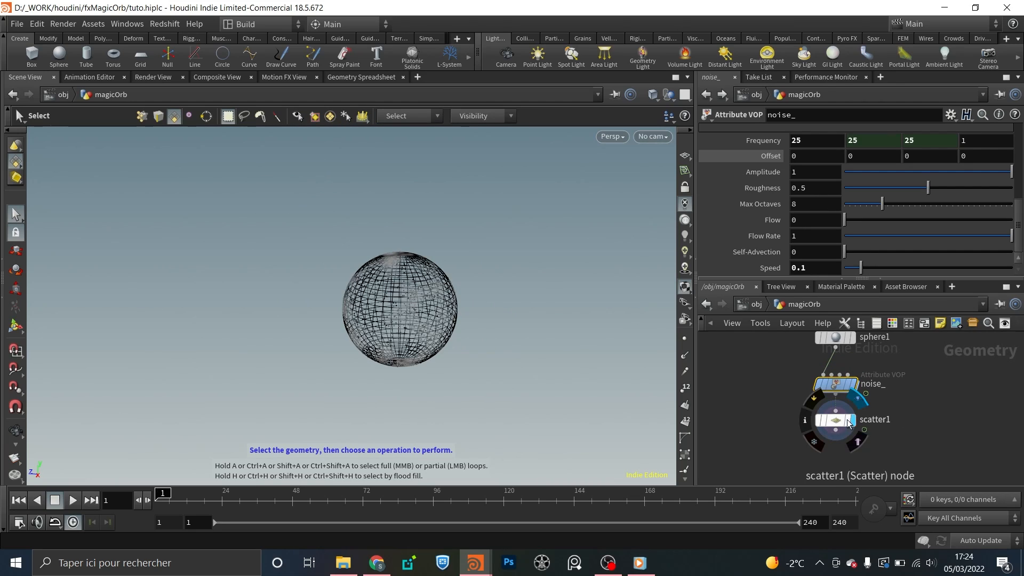
{"action": "left_click", "coordinate": [849, 423]}
{"action": "left_click_drag", "start_coordinate": [188, 493], "coordinate": [97, 494]}
{"action": "left_click_drag", "start_coordinate": [452, 252], "coordinate": [387, 225], "text": "alt"}
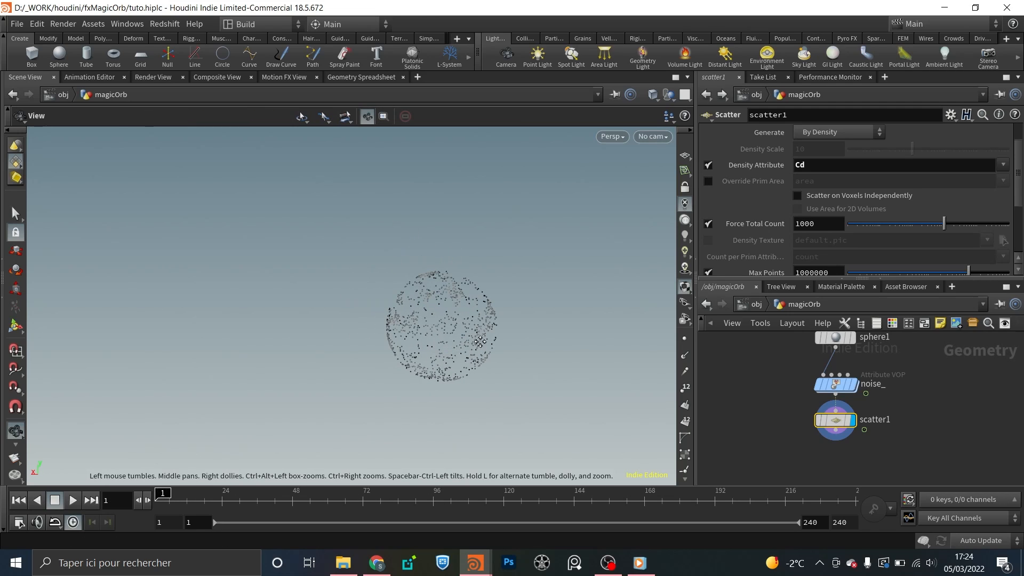
{"action": "middle_click_drag", "start_coordinate": [480, 341], "coordinate": [324, 301]}
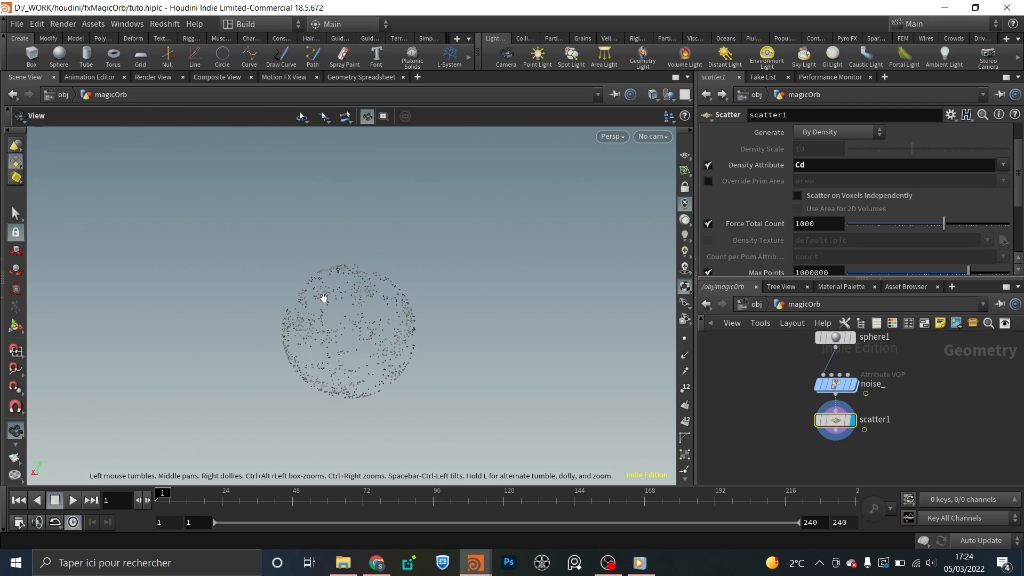
{"action": "left_click_drag", "start_coordinate": [324, 297], "coordinate": [392, 290]}
{"action": "key", "text": "s"}
- Set the viewport background color scheme to Dark in the display options
{"action": "key", "text": "d"}
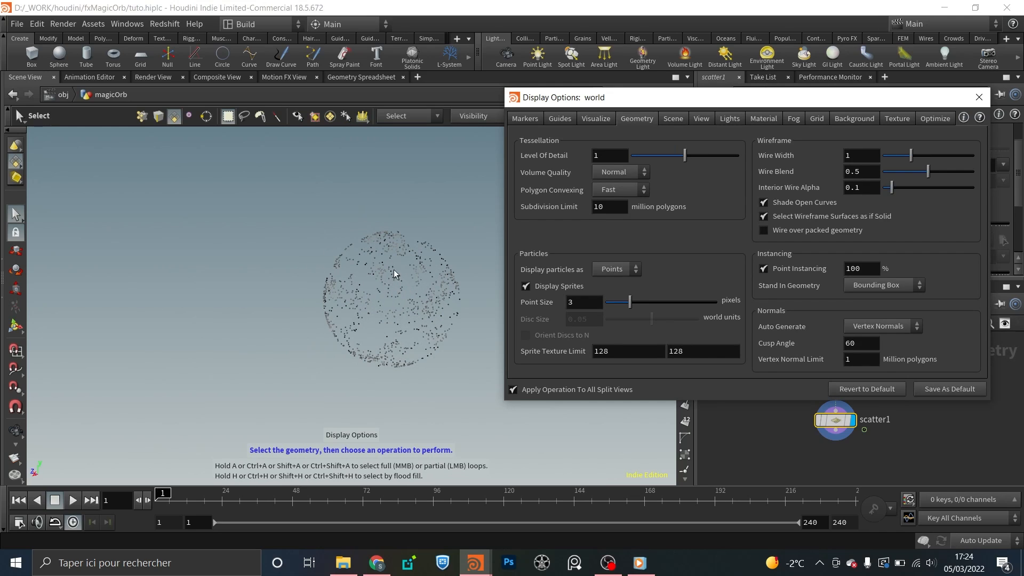
{"action": "left_click", "coordinate": [844, 119]}
{"action": "left_click", "coordinate": [603, 166]}
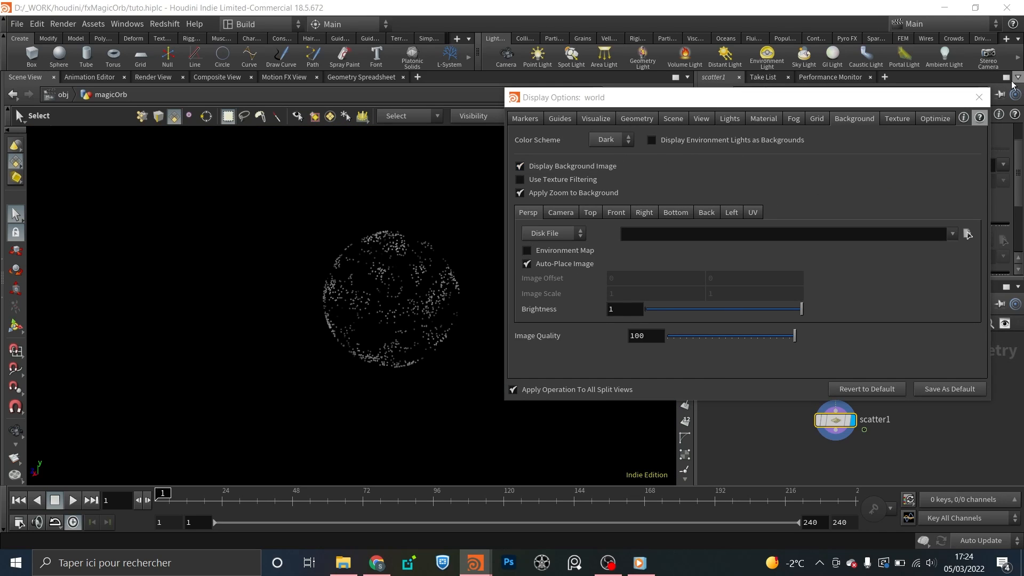
{"action": "left_click", "coordinate": [978, 97]}
{"action": "key", "text": "Escape"}
{"action": "left_click_drag", "start_coordinate": [377, 308], "coordinate": [324, 308]}
{"action": "key", "text": "s"}
- Add an Attribute Wrangle node below scatter1, wire scatter1 into its first input and display it
{"action": "middle_click_drag", "start_coordinate": [866, 468], "coordinate": [842, 408]}
{"action": "key", "text": "Tab"}
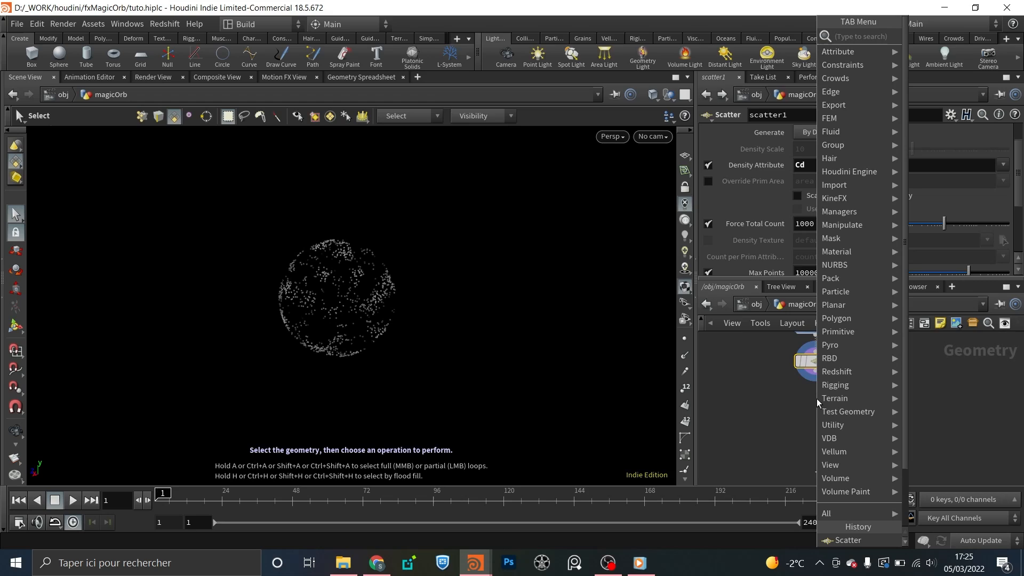
{"action": "type", "text": "attv"}
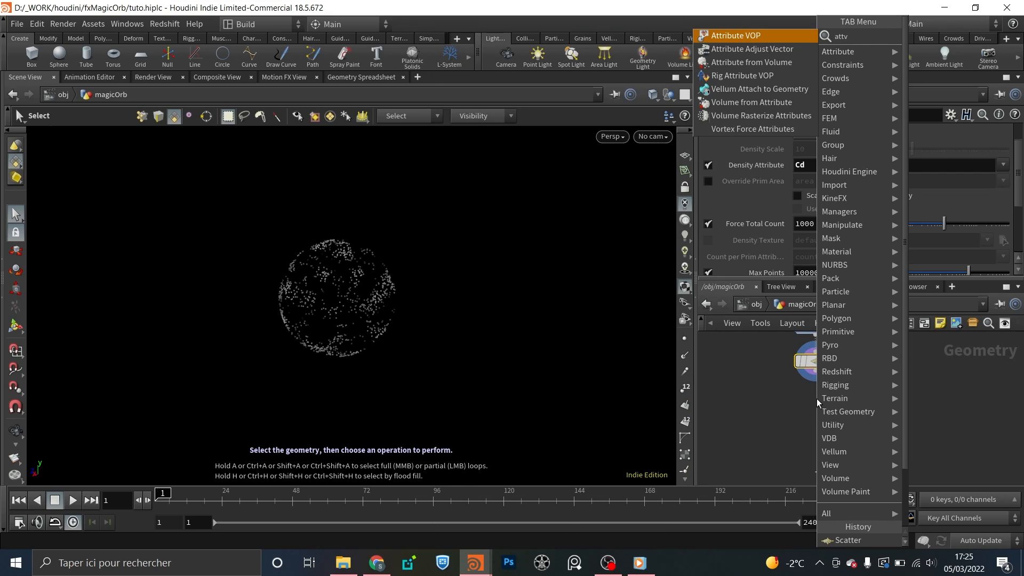
{"action": "key", "text": "BackSpace"}
{"action": "type", "text": "w"}
{"action": "key", "text": "Return"}
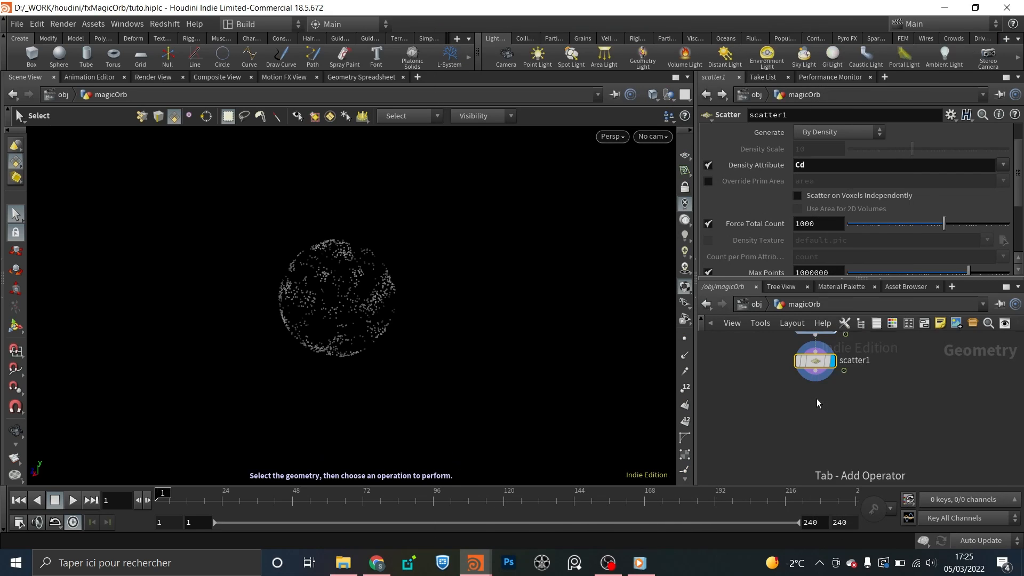
{"action": "left_click", "coordinate": [817, 406]}
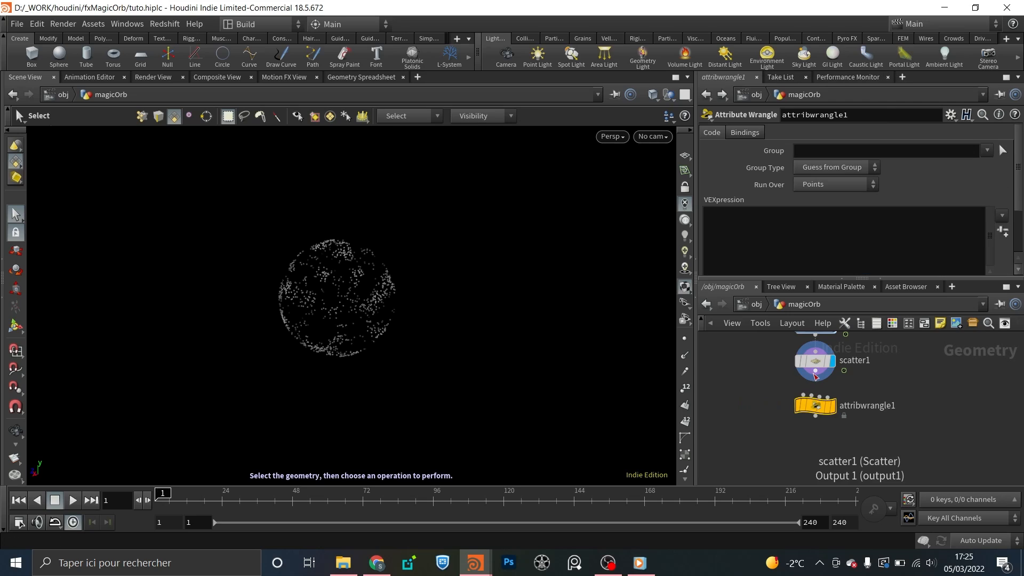
- Enter the VEX expression "v@v = v@P;" in the wrangle and show the point trails to check the velocity direction
{"action": "left_click", "coordinate": [779, 235]}
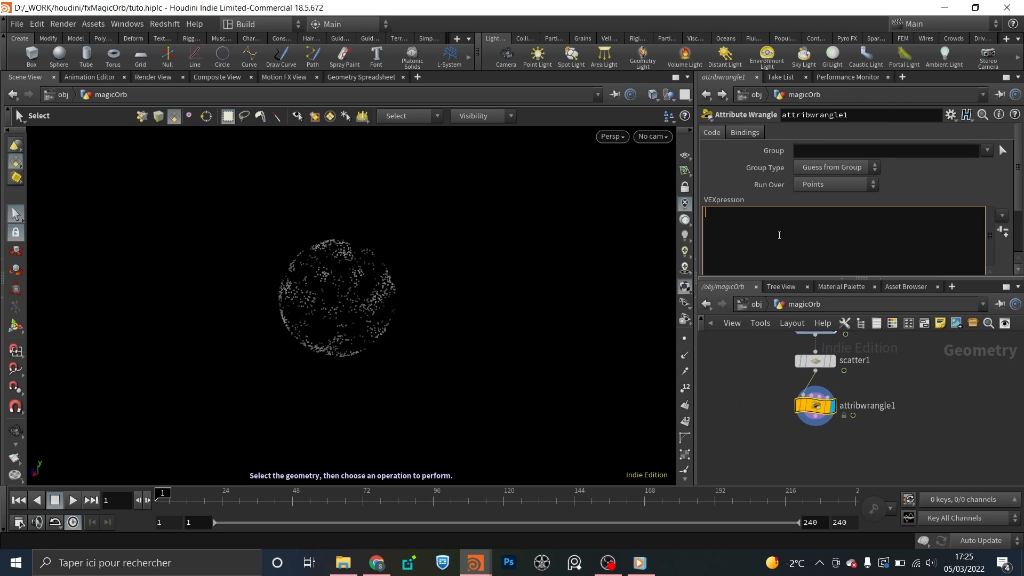
{"action": "type", "text": "v@v "}
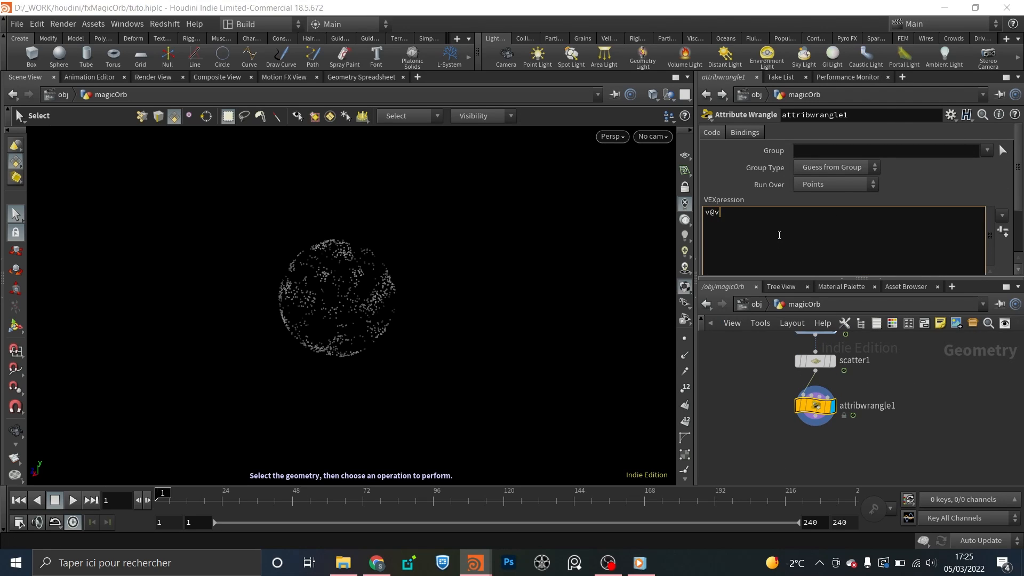
{"action": "type", "text": "= v@P;"}
{"action": "key", "text": "Escape"}
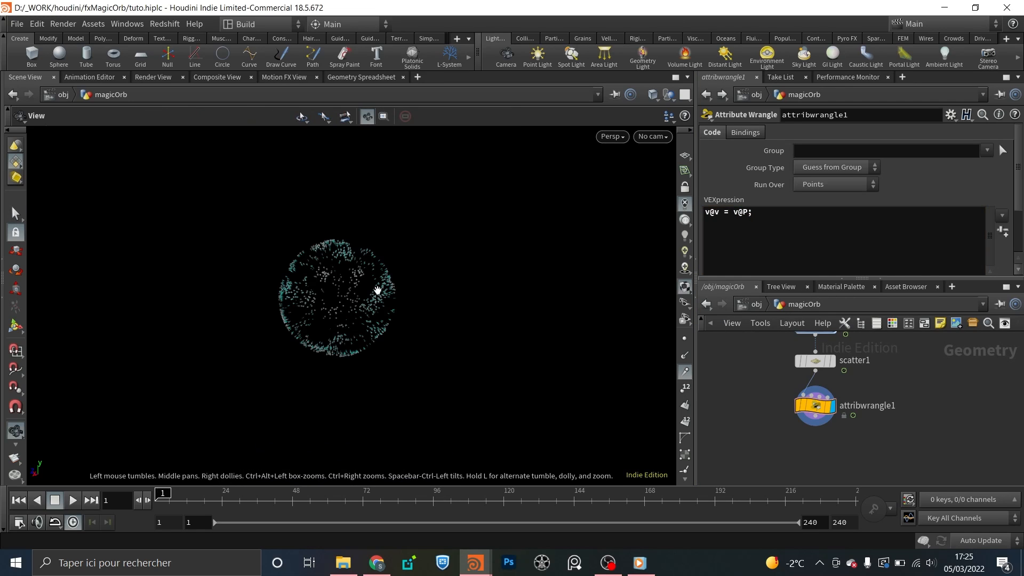
{"action": "left_click_drag", "start_coordinate": [377, 291], "coordinate": [443, 313]}
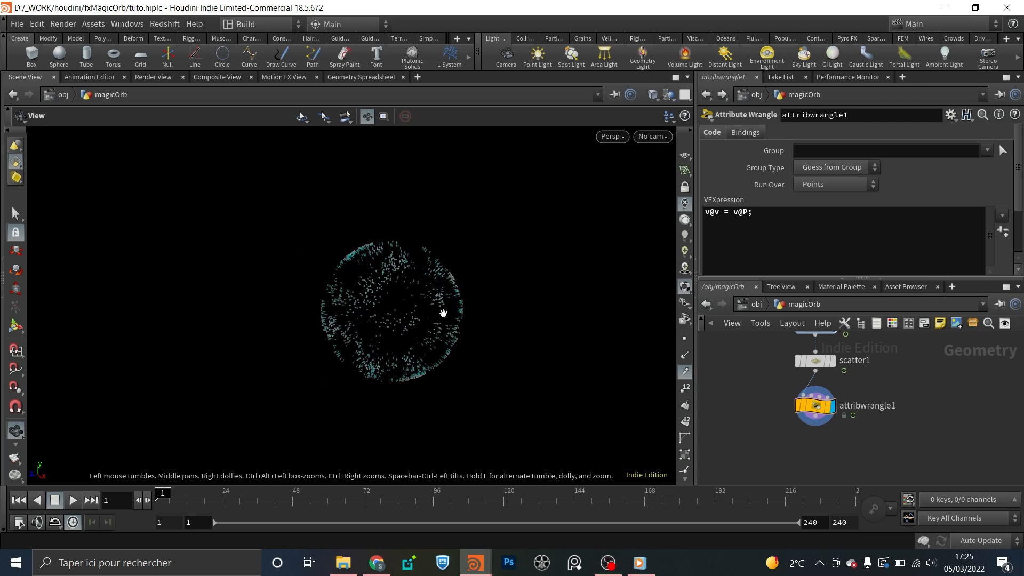
{"action": "key", "text": "s"}
- Rename the attribute wrangle as get_v
{"action": "double_click", "coordinate": [894, 405]}
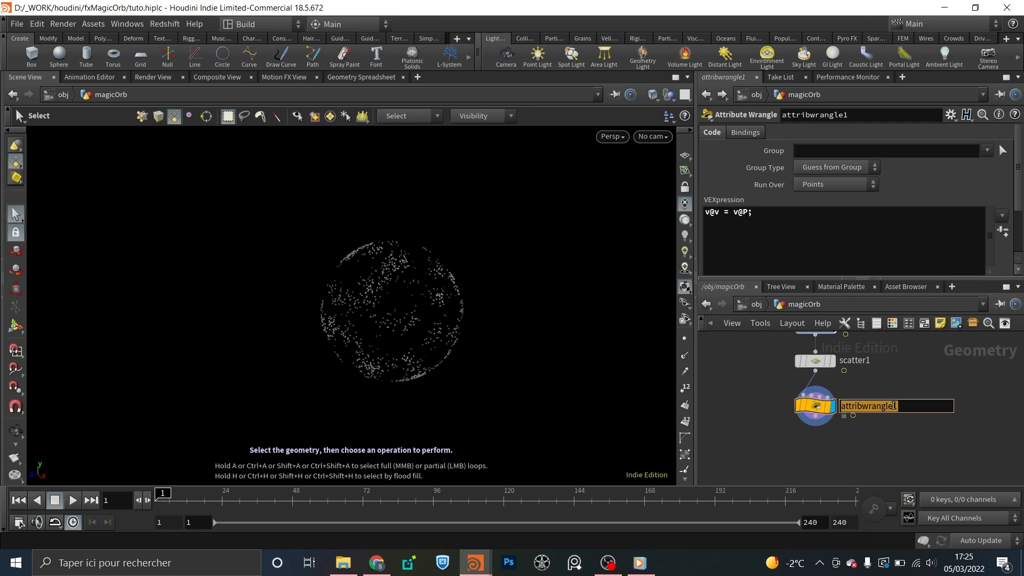
{"action": "type", "text": "get_v"}
{"action": "key", "text": "Return"}
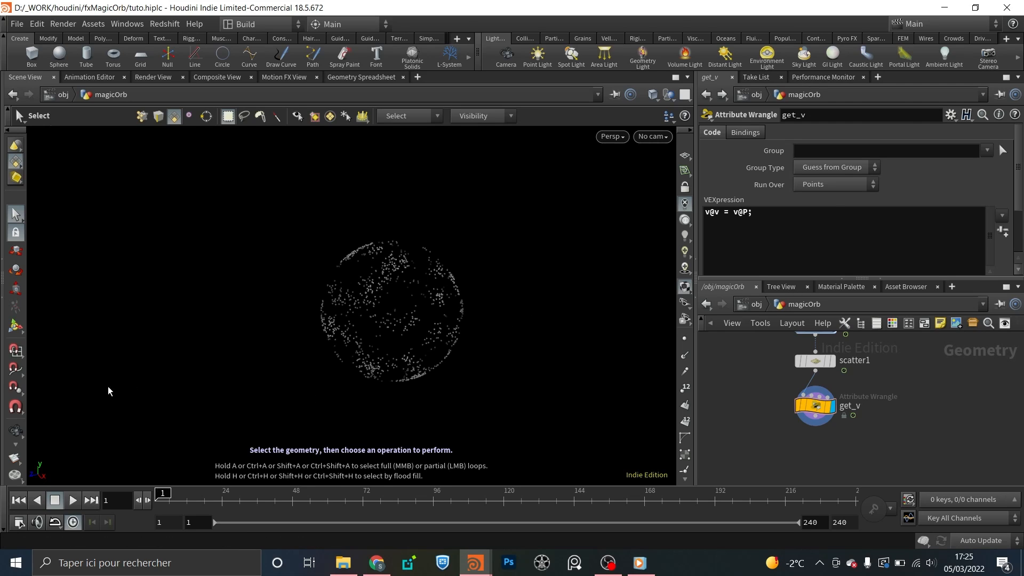
- Add a POP Network below get_v, wired to its output, and display it
{"action": "key", "text": "Escape"}
{"action": "left_click_drag", "start_coordinate": [259, 334], "coordinate": [606, 359]}
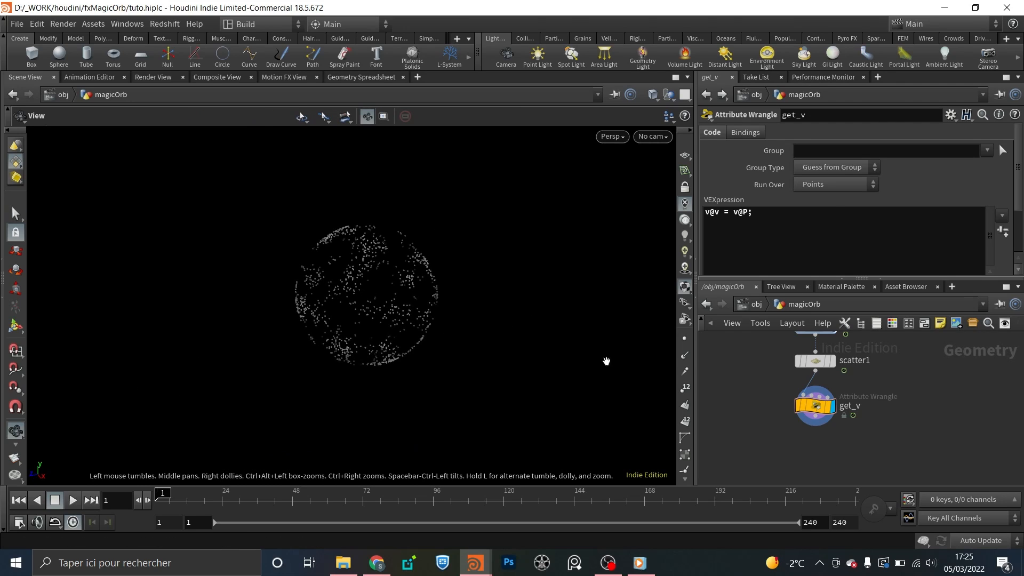
{"action": "key", "text": "s"}
{"action": "middle_click_drag", "start_coordinate": [834, 449], "coordinate": [857, 409]}
{"action": "key", "text": "Tab"}
{"action": "type", "text": "popn"}
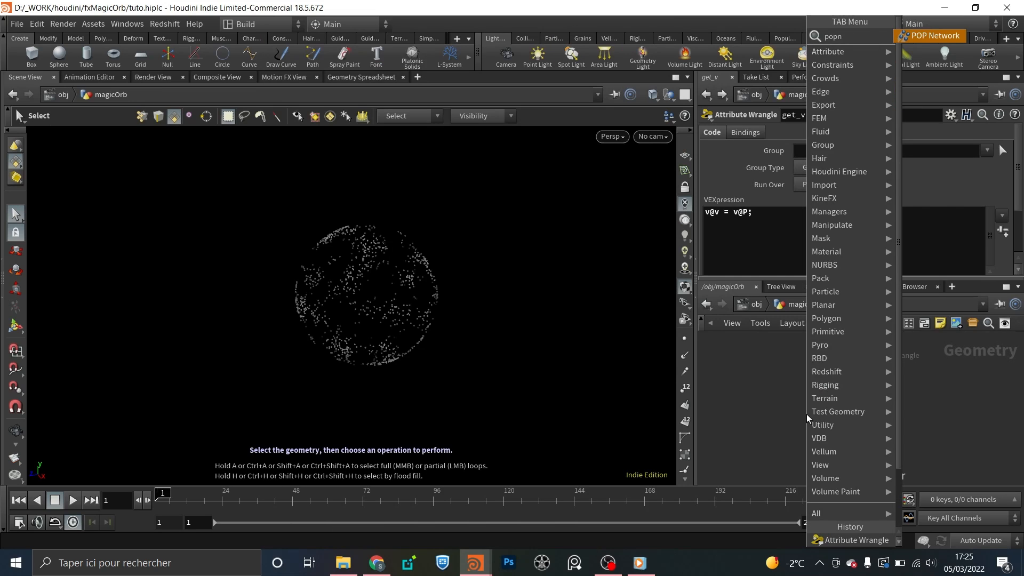
{"action": "key", "text": "Return"}
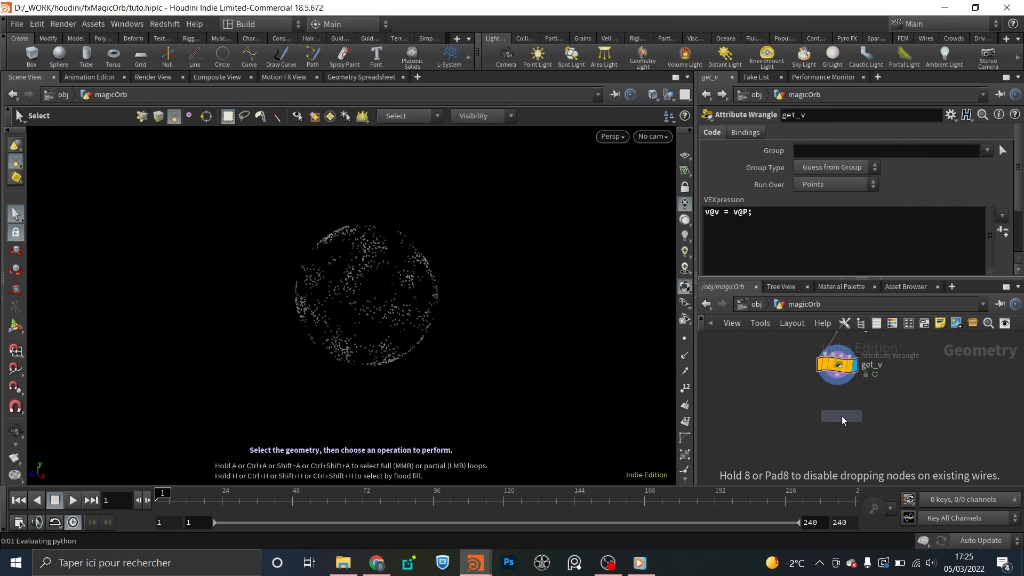
{"action": "left_click", "coordinate": [838, 416]}
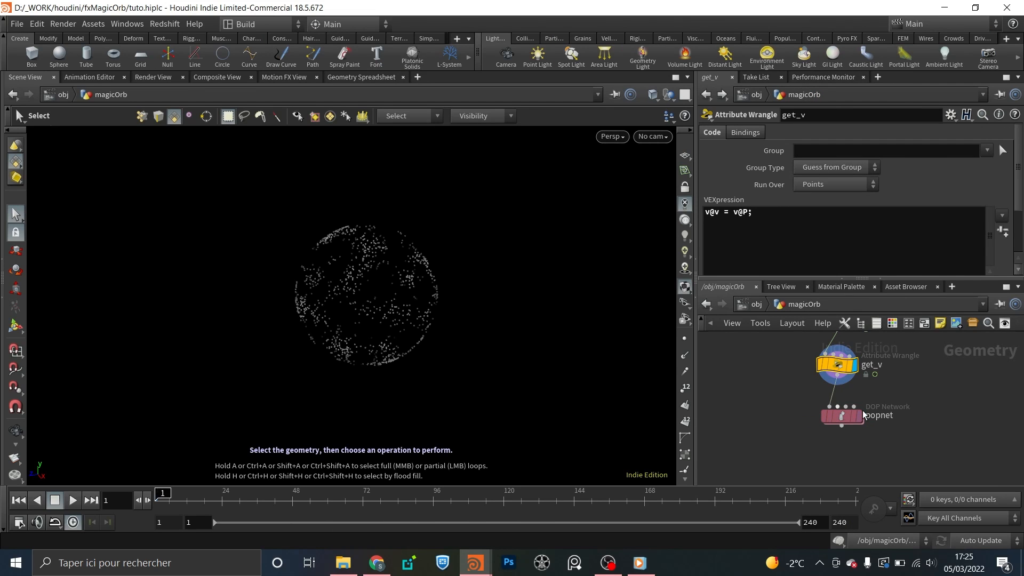
{"action": "left_click", "coordinate": [858, 415]}
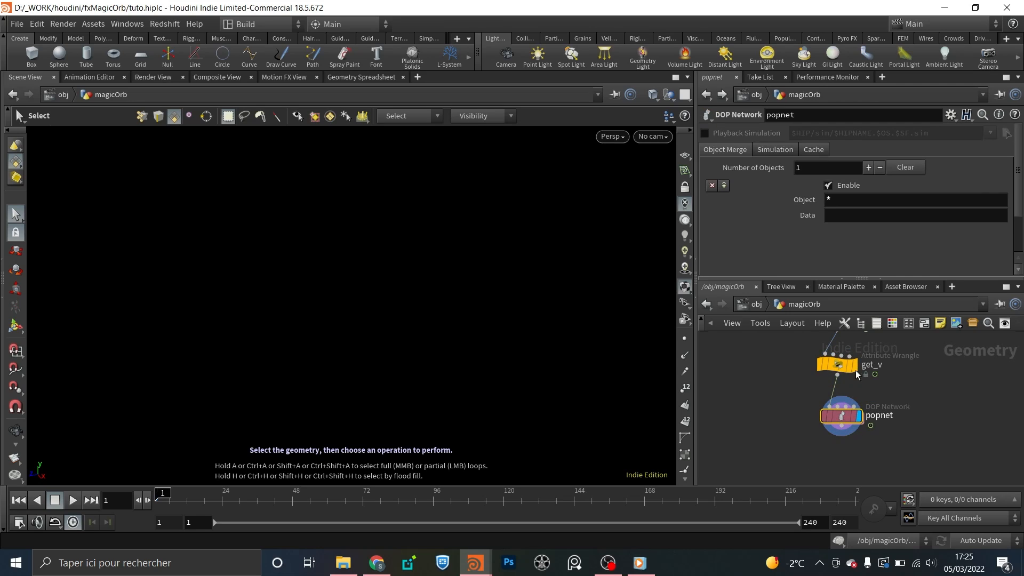
- Inside popnet, disable the guide of source_first_input and set its Emission Type to Points
{"action": "left_click", "coordinate": [774, 149]}
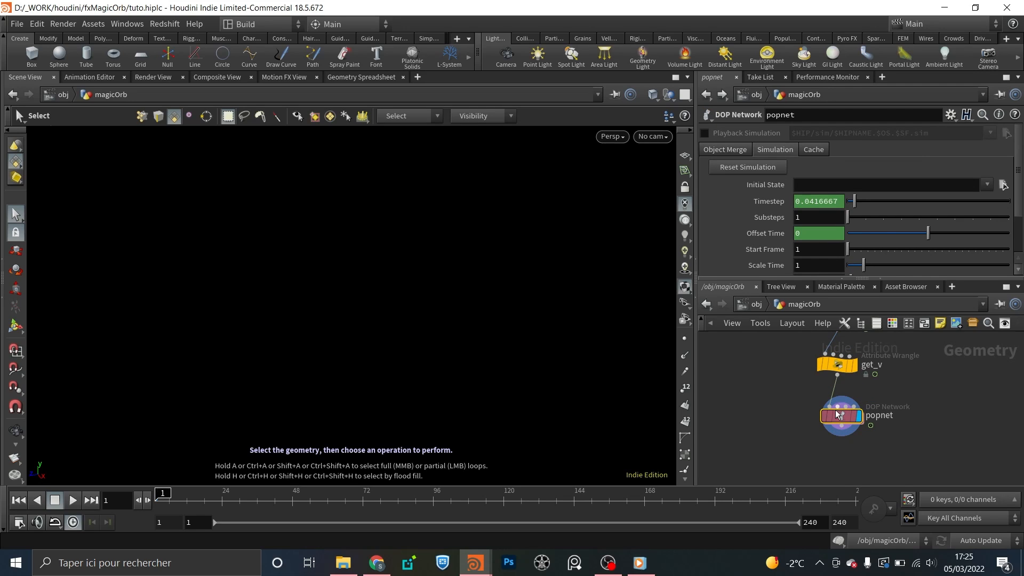
{"action": "double_click", "coordinate": [840, 419]}
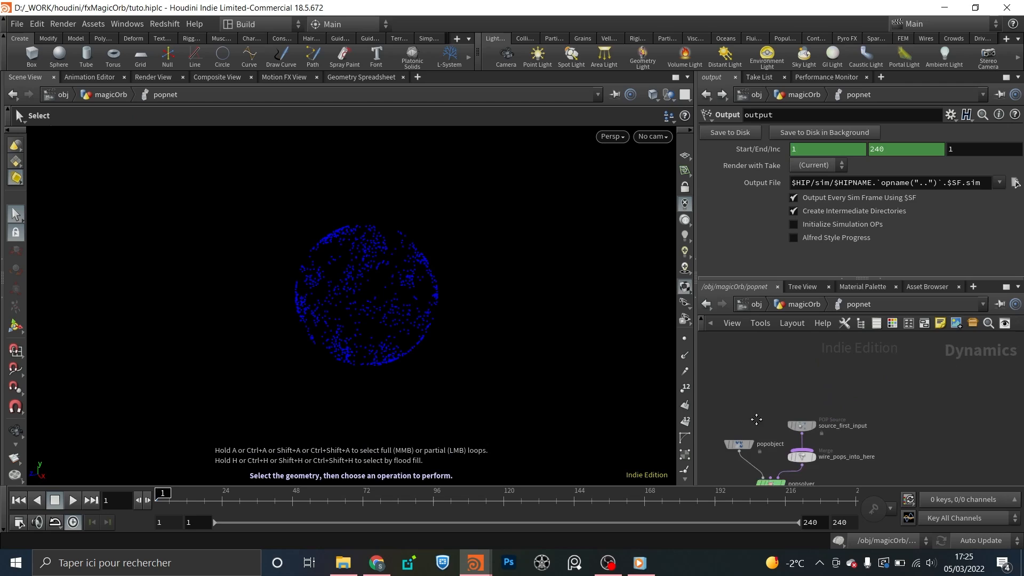
{"action": "left_click", "coordinate": [804, 436]}
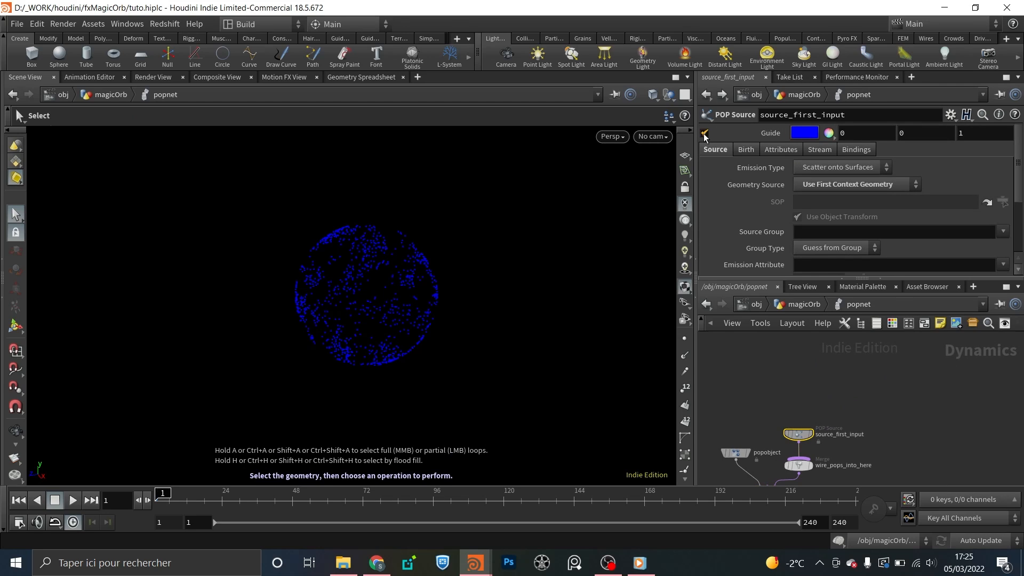
{"action": "left_click", "coordinate": [810, 166]}
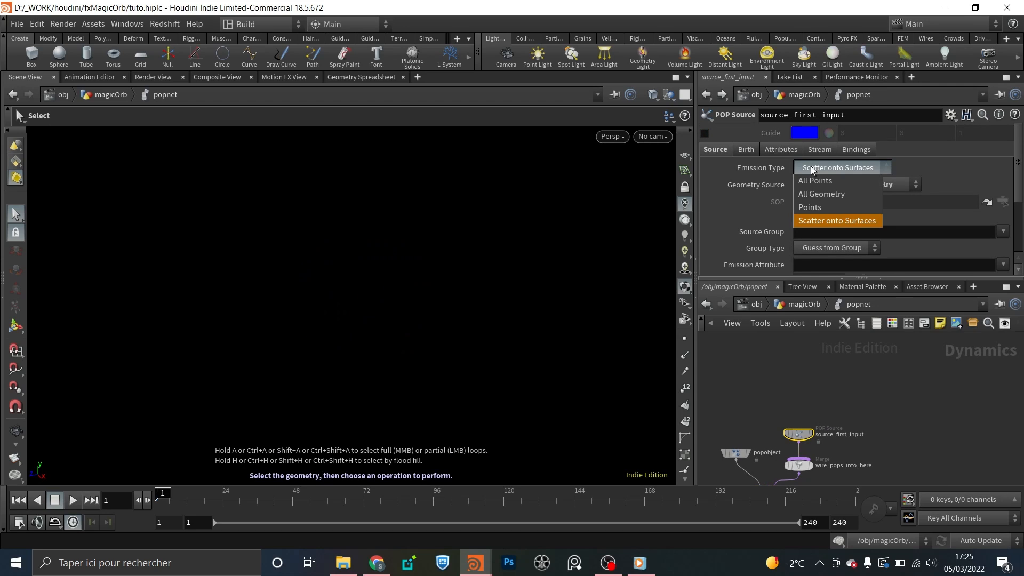
{"action": "left_click", "coordinate": [818, 206]}
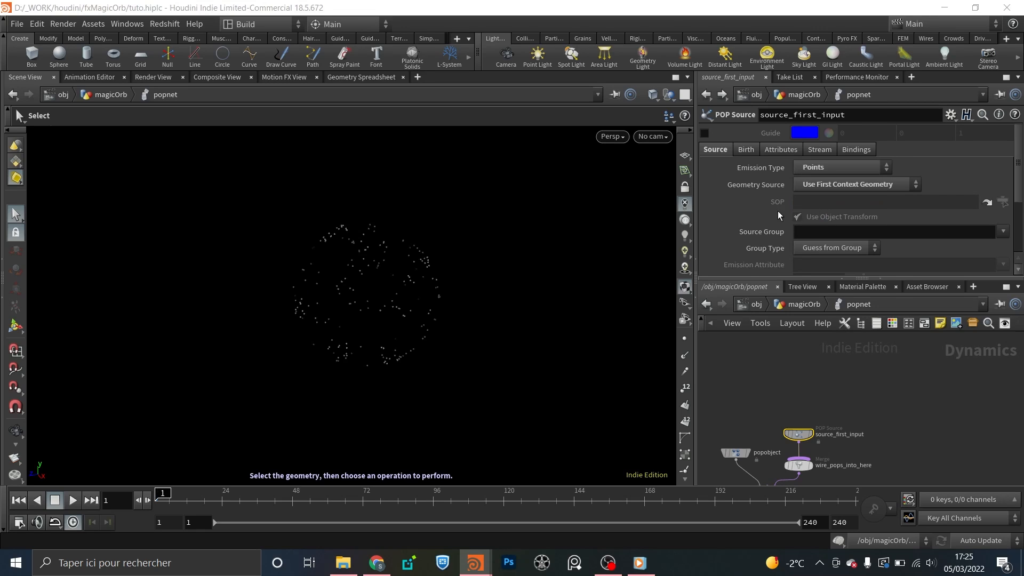
{"action": "scroll", "coordinate": [776, 211], "scroll_direction": "down", "scroll_amount": 3}
{"action": "scroll", "coordinate": [773, 212], "scroll_direction": "up", "scroll_amount": 3}
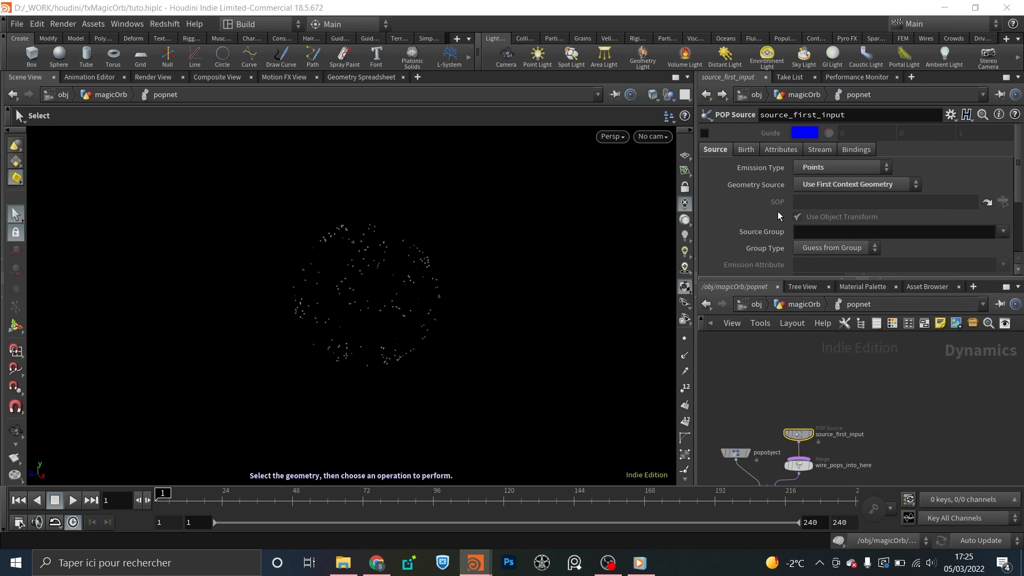
- Set the constant birth rate of source_first_input to 25000
{"action": "left_click", "coordinate": [749, 150]}
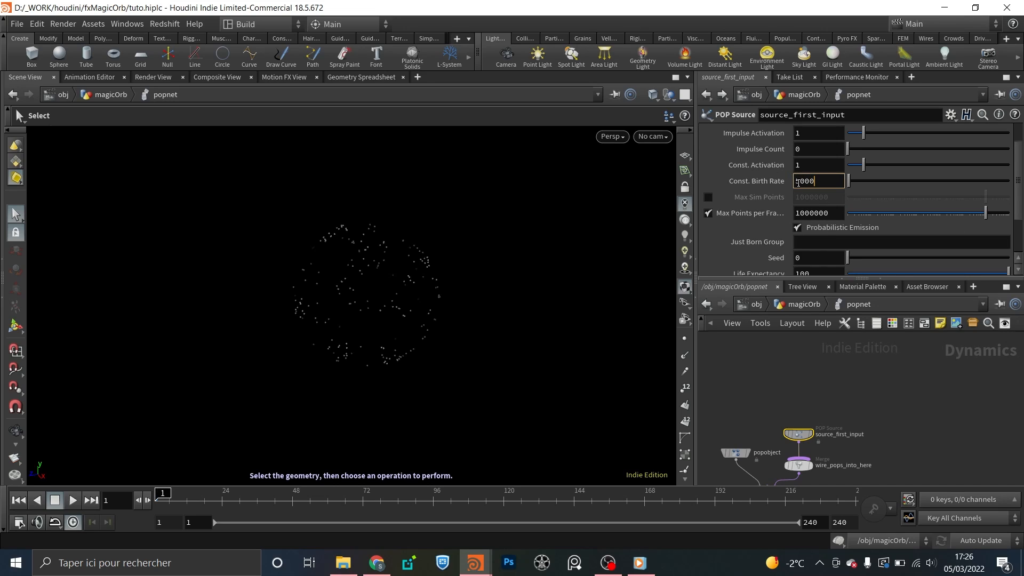
{"action": "type", "text": "10"}
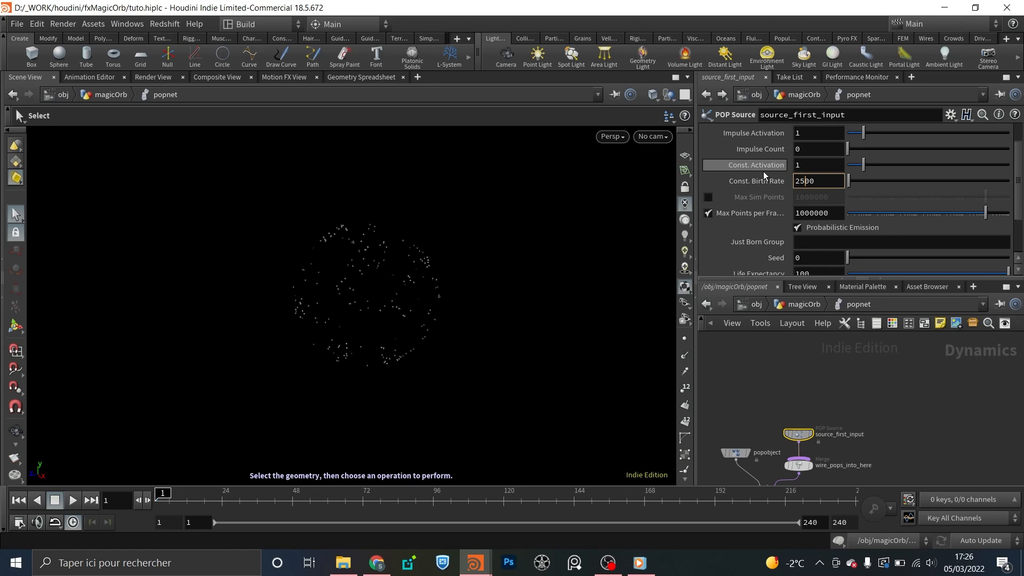
{"action": "key", "text": "Return"}
- Play the particle simulation, inspect the outward emission, and return the timeline to frame 1
{"action": "right_click_drag", "start_coordinate": [330, 294], "coordinate": [308, 285], "text": "alt"}
{"action": "middle_click_drag", "start_coordinate": [818, 379], "coordinate": [819, 345]}
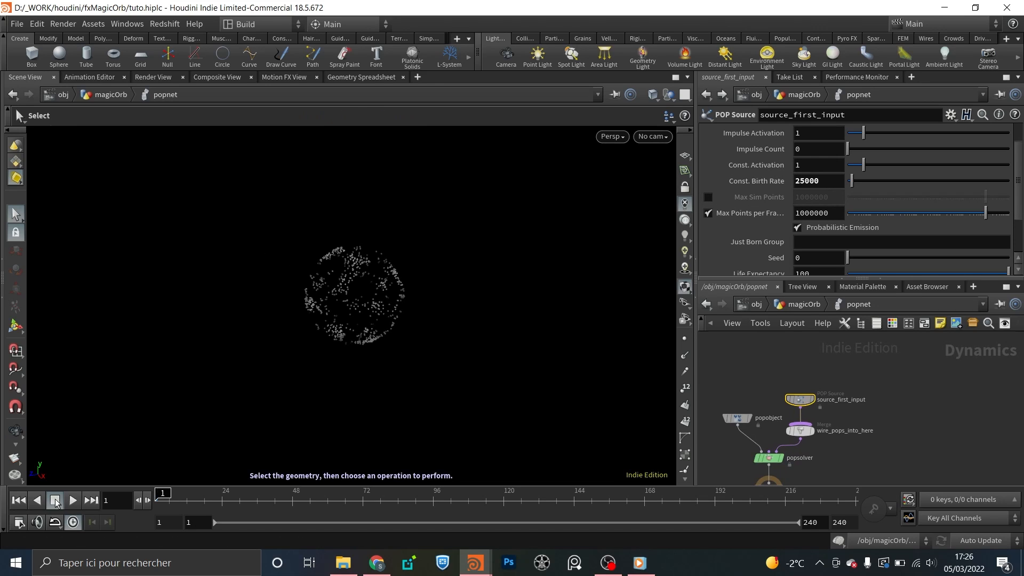
{"action": "left_click", "coordinate": [72, 500]}
{"action": "key", "text": "Escape"}
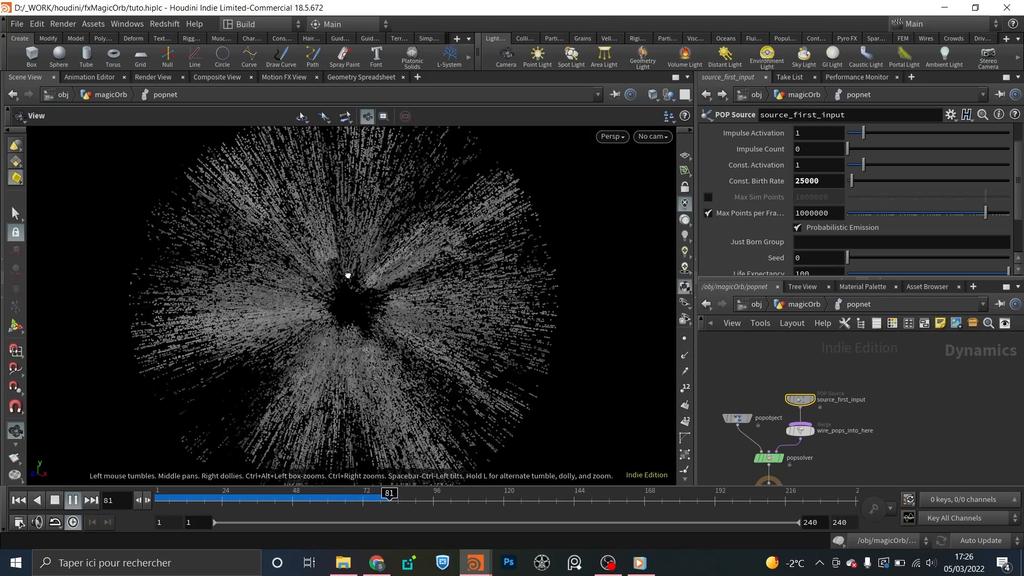
{"action": "key", "text": "s"}
{"action": "left_click", "coordinate": [73, 500]}
{"action": "left_click", "coordinate": [158, 499]}
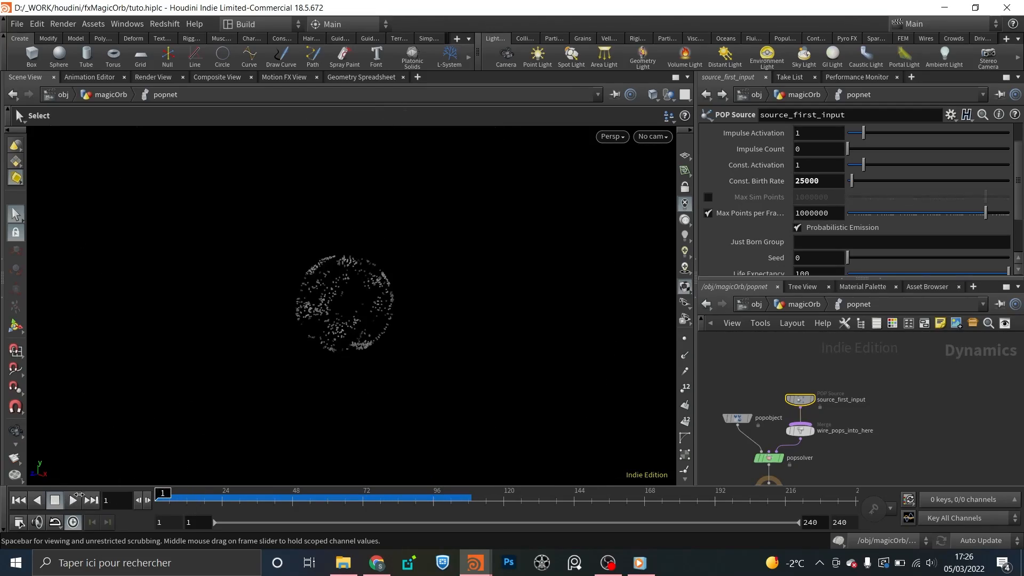
- Insert a POP VOP between source_first_input and wire_pops_into_here, and open its network
{"action": "middle_click_drag", "start_coordinate": [864, 389], "coordinate": [864, 420]}
{"action": "left_click_drag", "start_coordinate": [799, 432], "coordinate": [800, 387]}
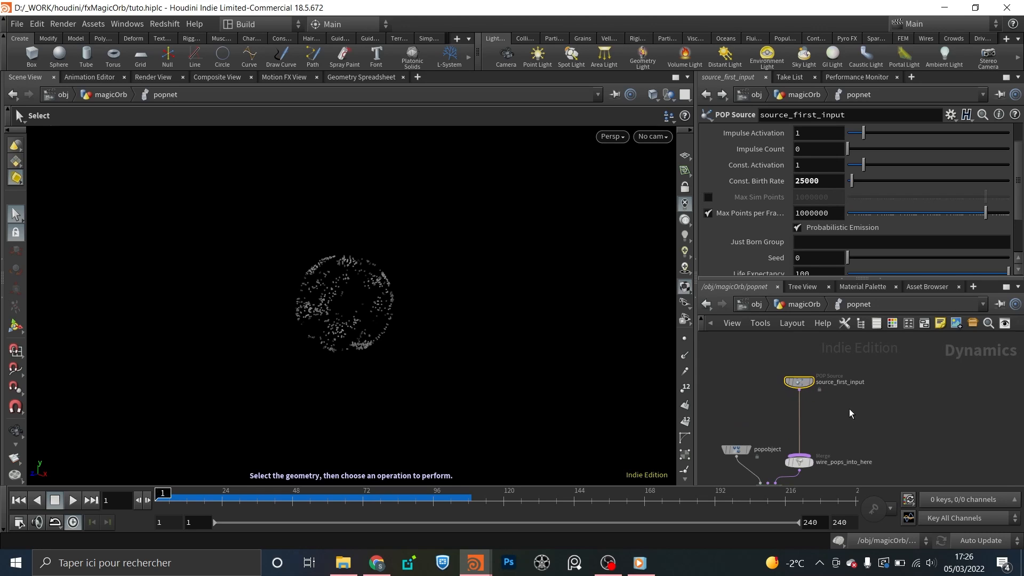
{"action": "key", "text": "Tab"}
{"action": "type", "text": "popvo"}
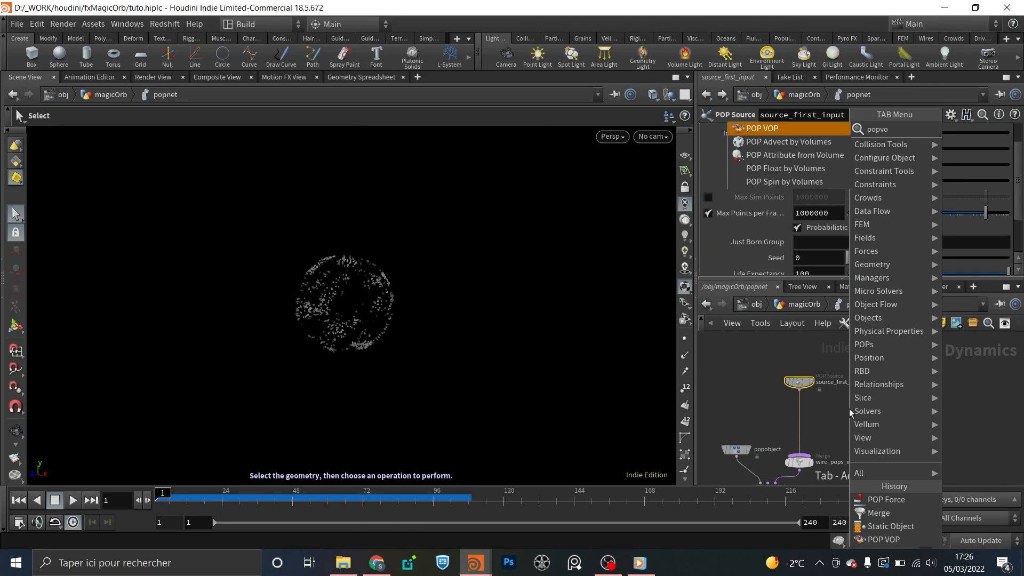
{"action": "key", "text": "Return"}
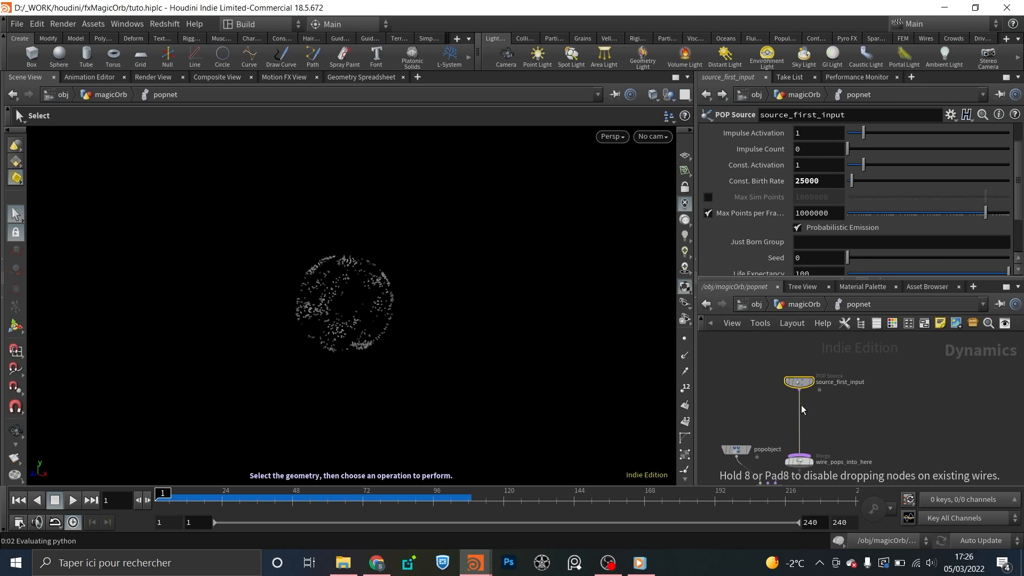
{"action": "left_click", "coordinate": [800, 410]}
{"action": "left_click_drag", "start_coordinate": [804, 414], "coordinate": [746, 361]}
{"action": "double_click", "coordinate": [800, 412]}
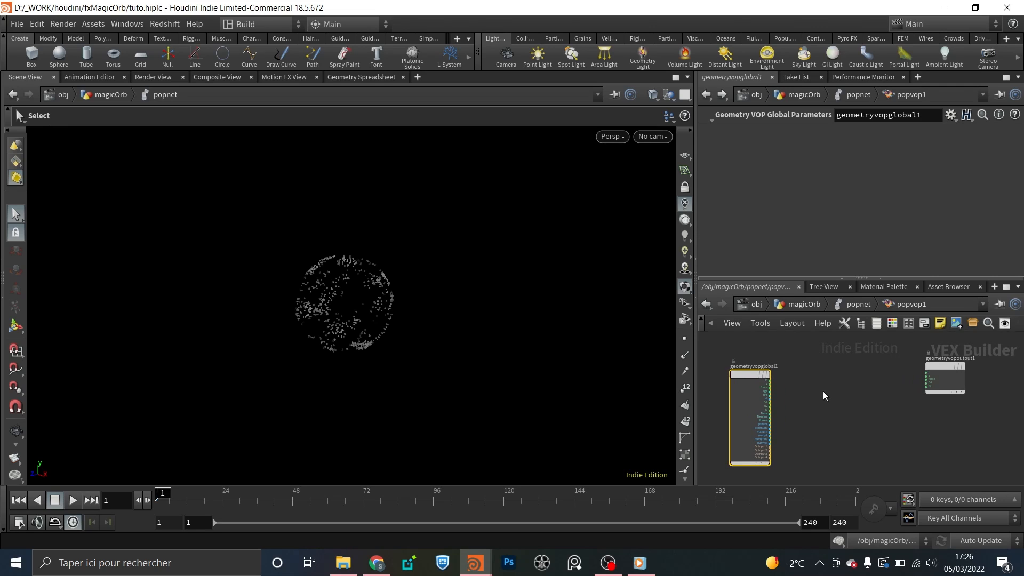
- Add a Turbulent Noise node with the 3D Noise signature and feed the global P into its pos input
{"action": "key", "text": "Tab"}
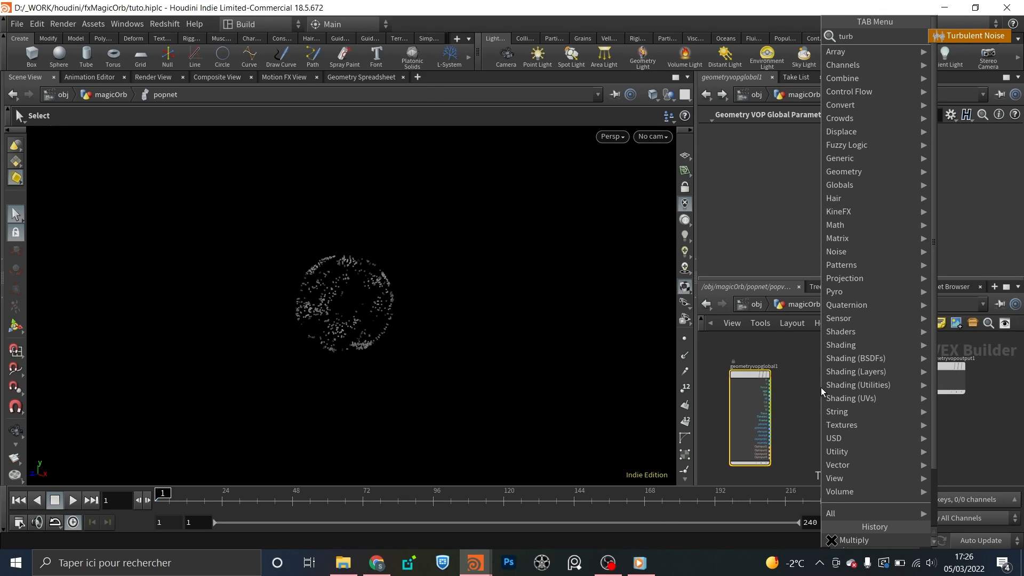
{"action": "key", "text": "Return"}
{"action": "left_click", "coordinate": [824, 391]}
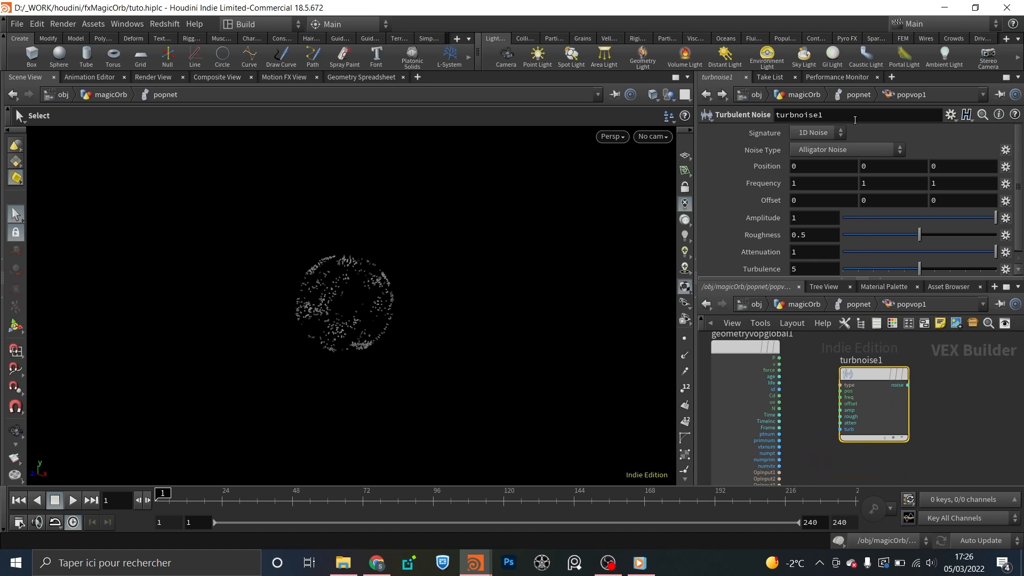
{"action": "left_click", "coordinate": [799, 132]}
{"action": "left_click", "coordinate": [811, 162]}
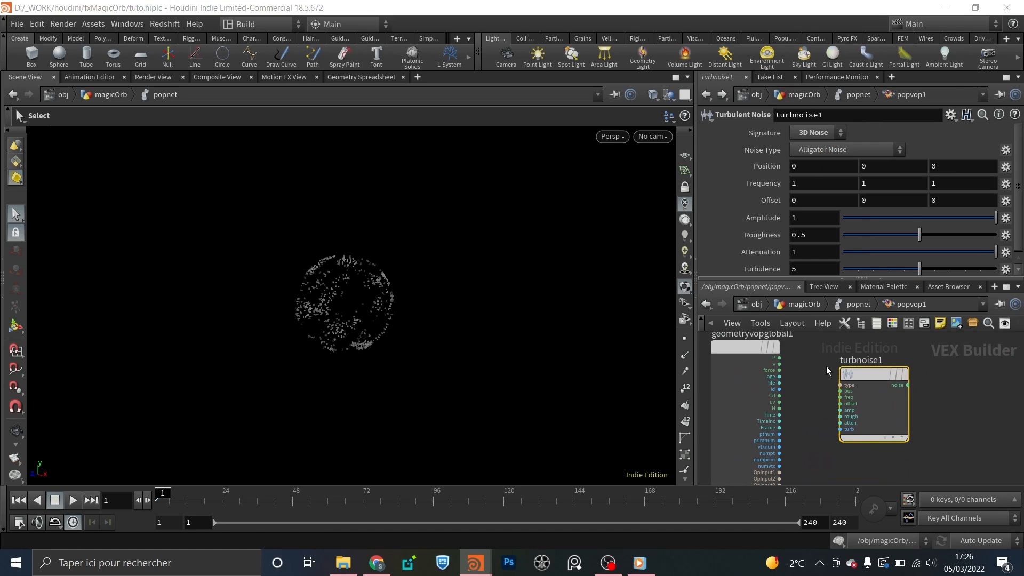
{"action": "left_click", "coordinate": [779, 358]}
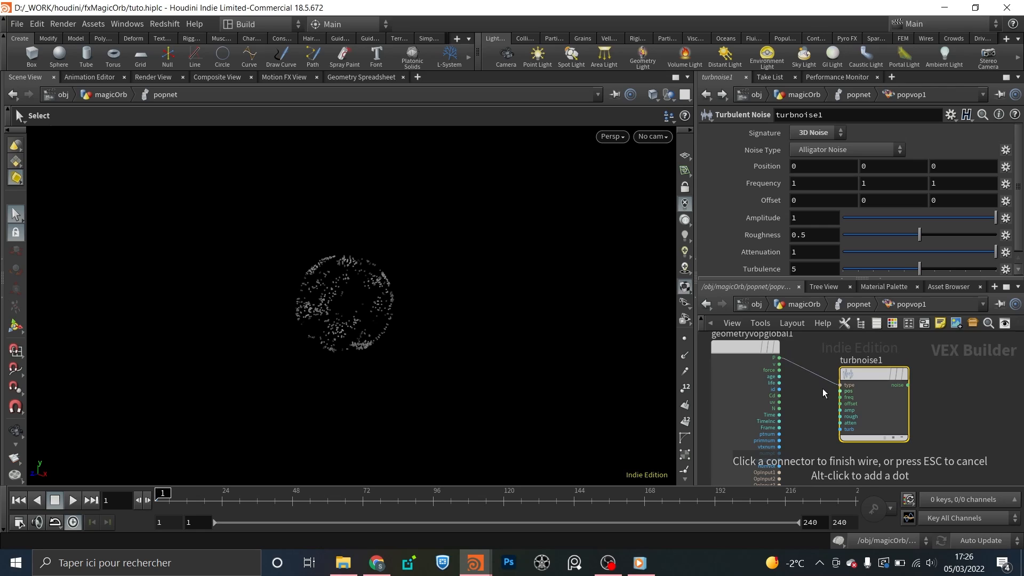
{"action": "left_click", "coordinate": [840, 390]}
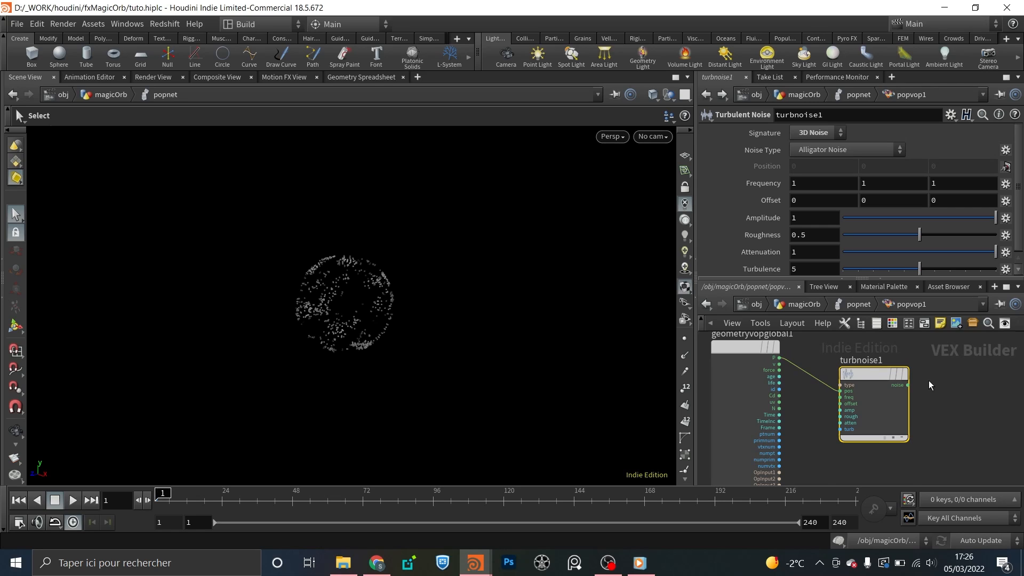
{"action": "left_click", "coordinate": [806, 134]}
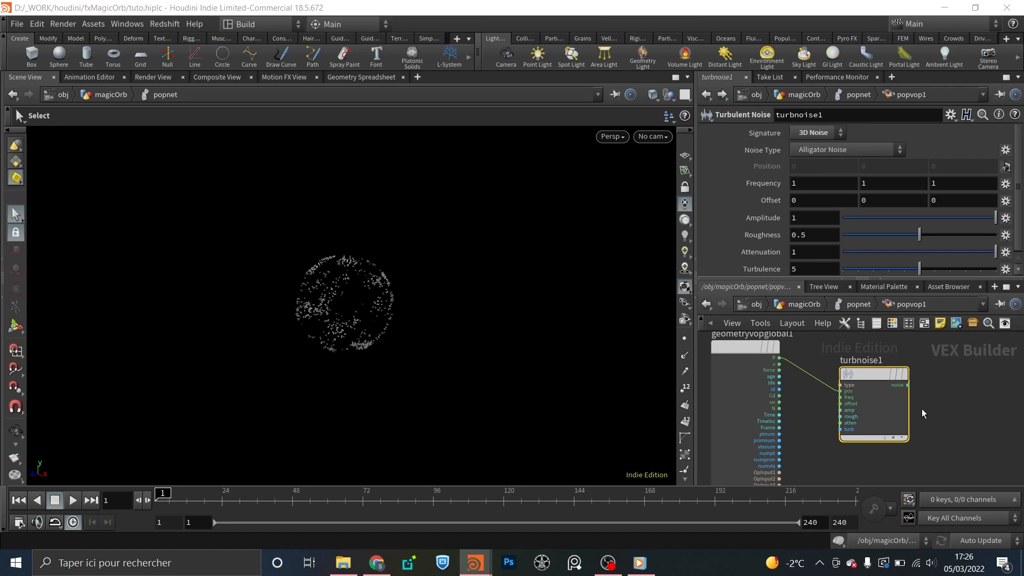
- Add an Add node that sums the turbulent noise output and the global P
{"action": "middle_click_drag", "start_coordinate": [923, 410], "coordinate": [872, 414]}
{"action": "key", "text": "Tab"}
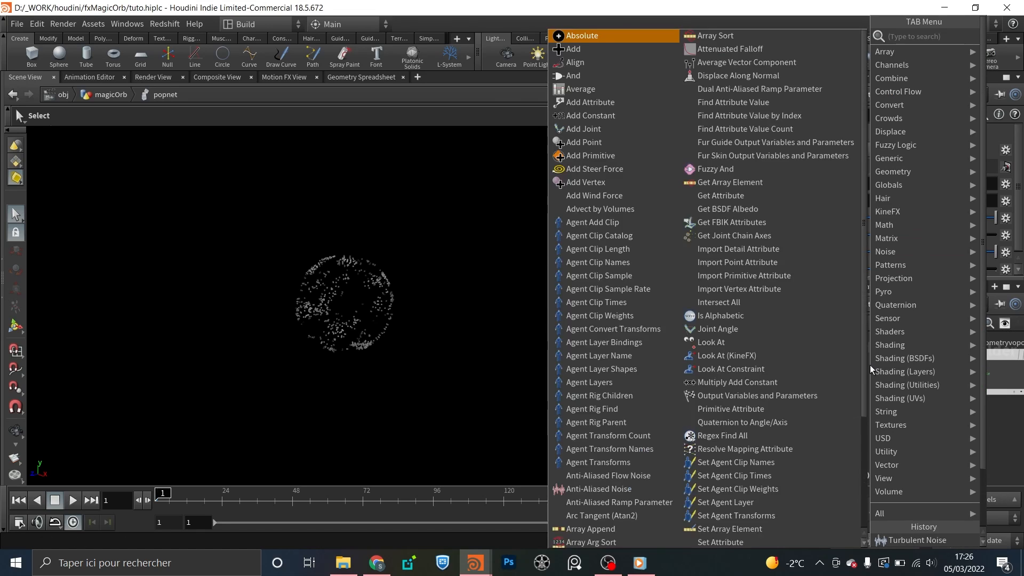
{"action": "type", "text": "add"}
{"action": "key", "text": "Return"}
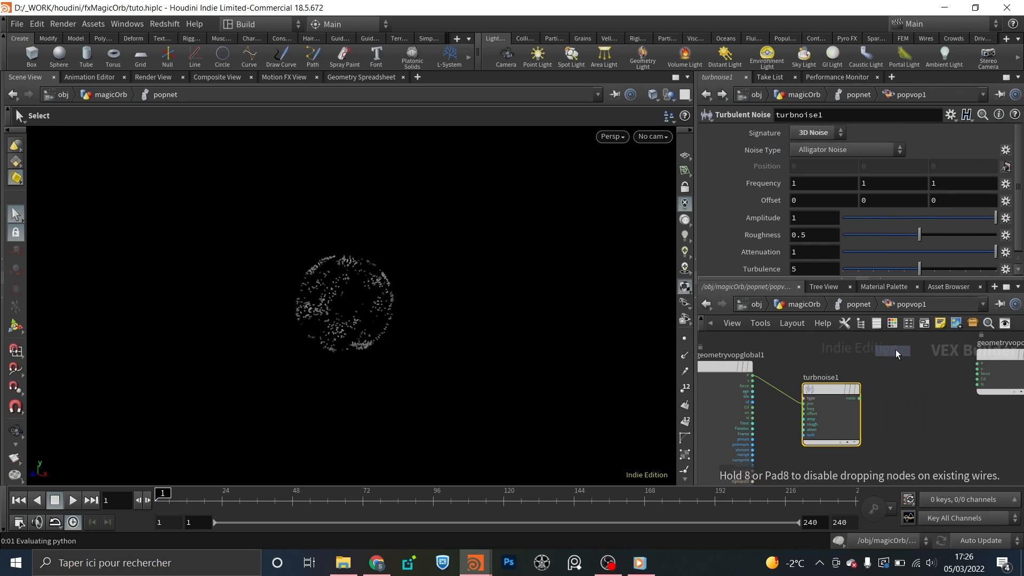
{"action": "left_click", "coordinate": [899, 351]}
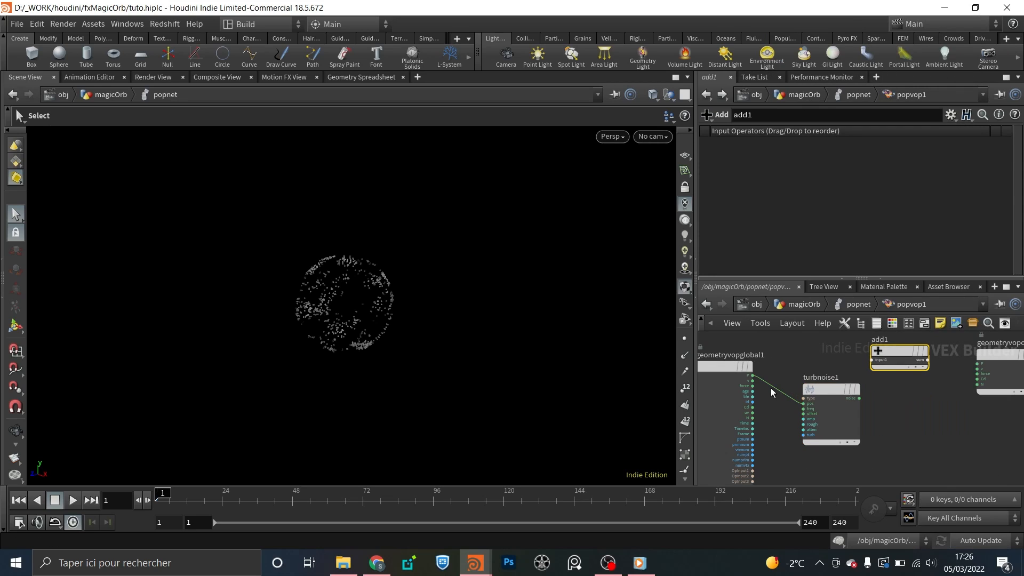
{"action": "left_click", "coordinate": [859, 398]}
{"action": "left_click", "coordinate": [872, 360]}
{"action": "left_click_drag", "start_coordinate": [821, 393], "coordinate": [810, 339]}
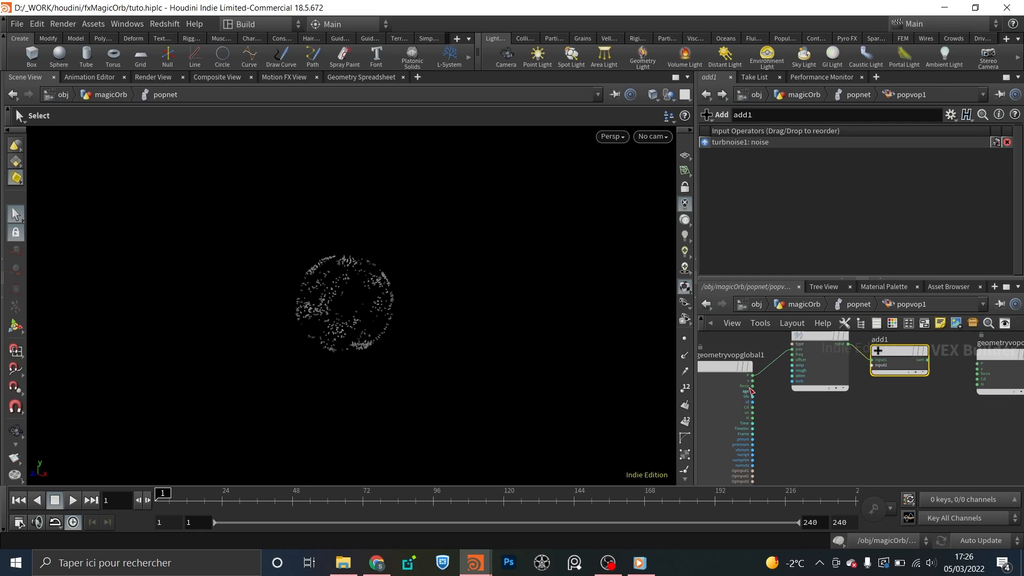
{"action": "left_click", "coordinate": [872, 365]}
{"action": "key", "text": "h"}
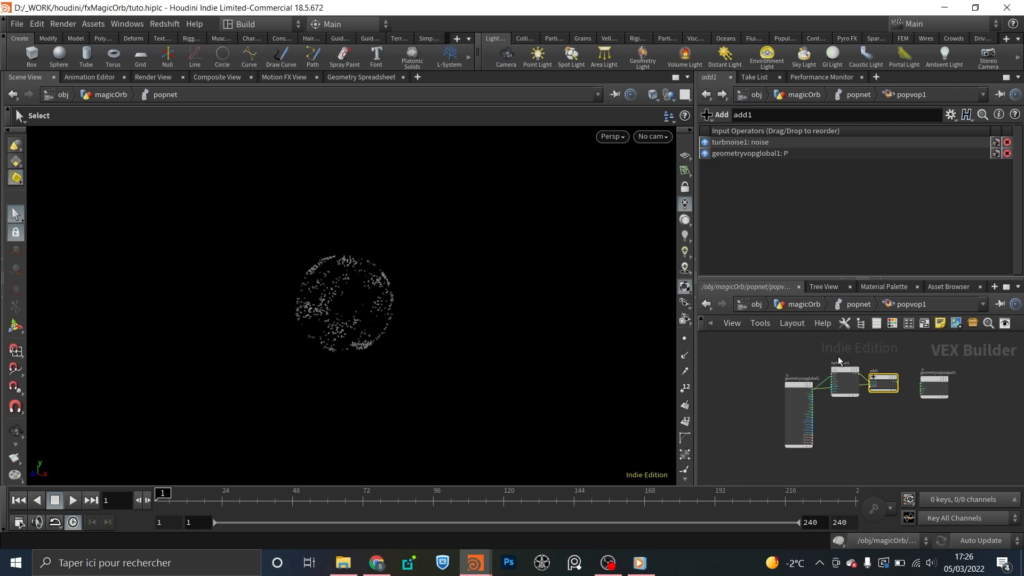
- Place turbnoise1 below the Add node and wire the sum into the v input of geometryvopoutput1
{"action": "left_click_drag", "start_coordinate": [841, 372], "coordinate": [839, 419]}
{"action": "scroll", "coordinate": [912, 377], "scroll_direction": "up", "scroll_amount": 3}
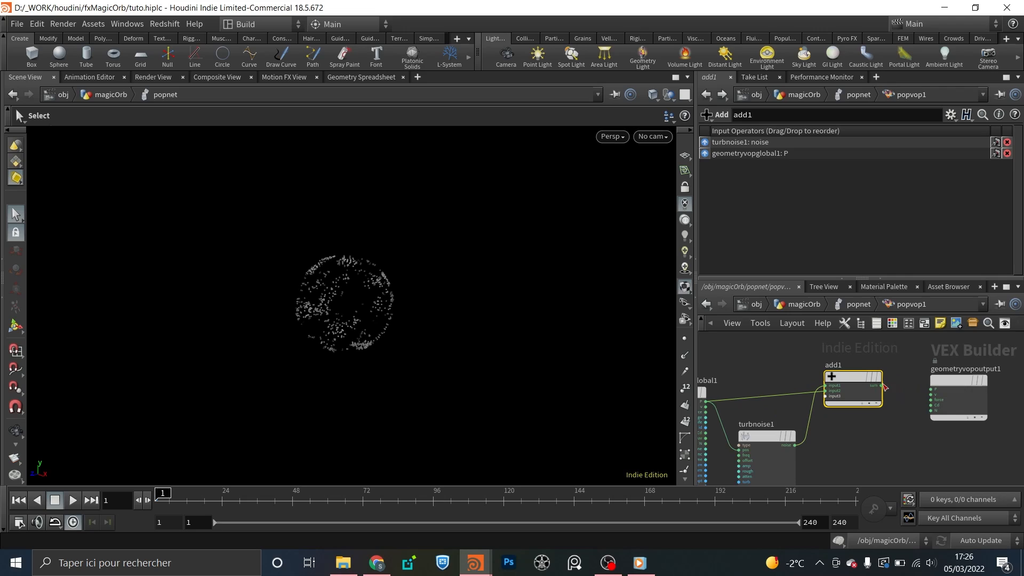
{"action": "left_click", "coordinate": [881, 386]}
{"action": "left_click", "coordinate": [930, 389]}
{"action": "scroll", "coordinate": [871, 411], "scroll_direction": "down", "scroll_amount": 3}
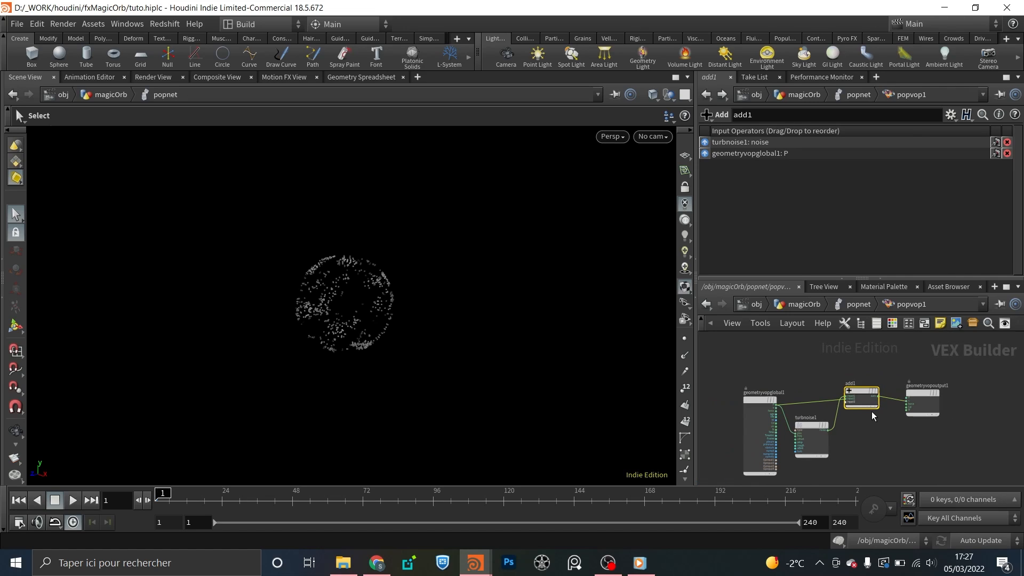
{"action": "scroll", "coordinate": [864, 455], "scroll_direction": "up", "scroll_amount": 2}
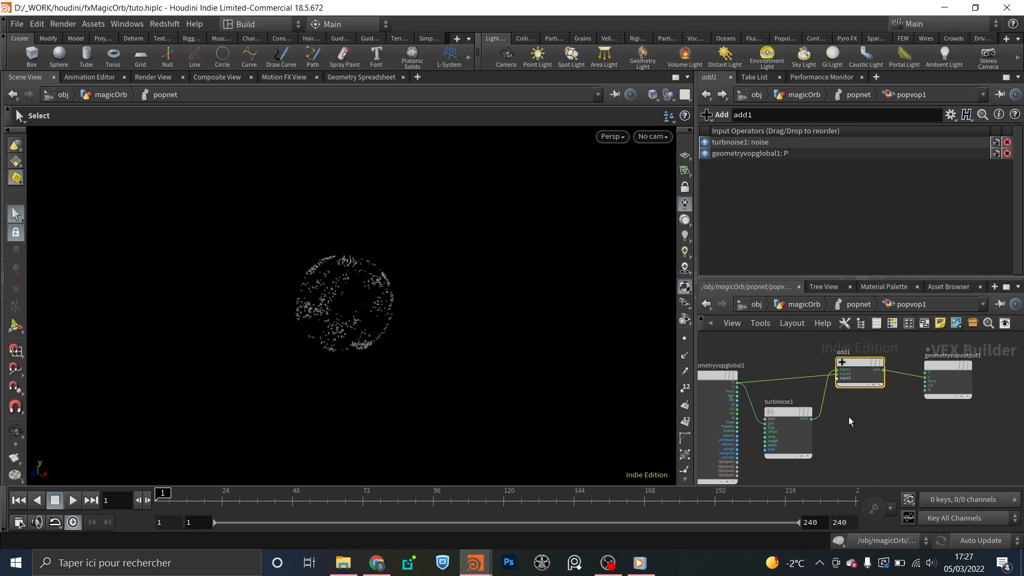
- Create input parameters for turbnoise1 so its noise settings are exposed on popvop1, and return to the popnet level
{"action": "left_click", "coordinate": [849, 306]}
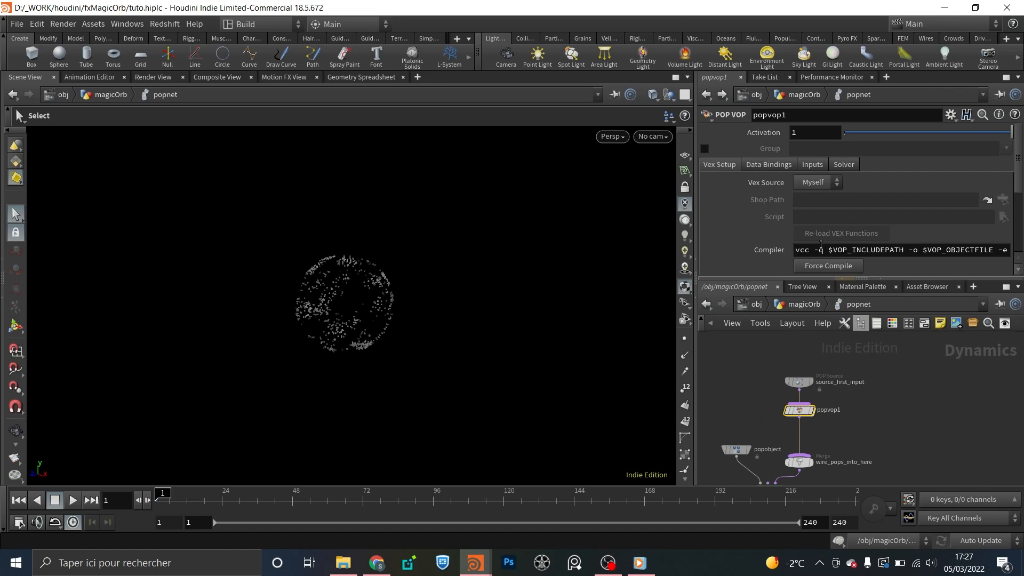
{"action": "scroll", "coordinate": [821, 229], "scroll_direction": "down", "scroll_amount": 5}
{"action": "double_click", "coordinate": [799, 409]}
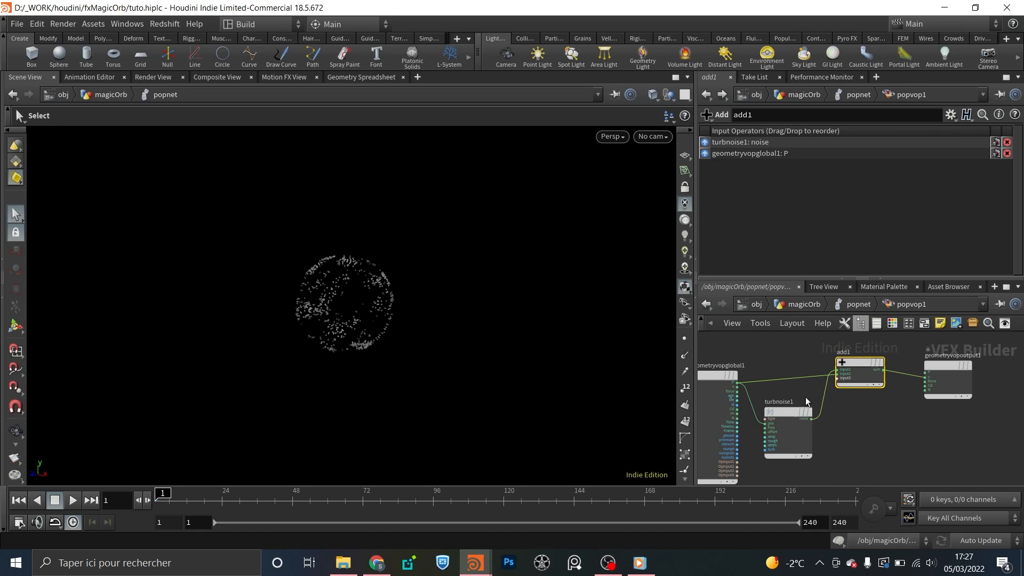
{"action": "left_click", "coordinate": [780, 409]}
{"action": "right_click", "coordinate": [779, 409]}
{"action": "mouse_move", "coordinate": [802, 398]}
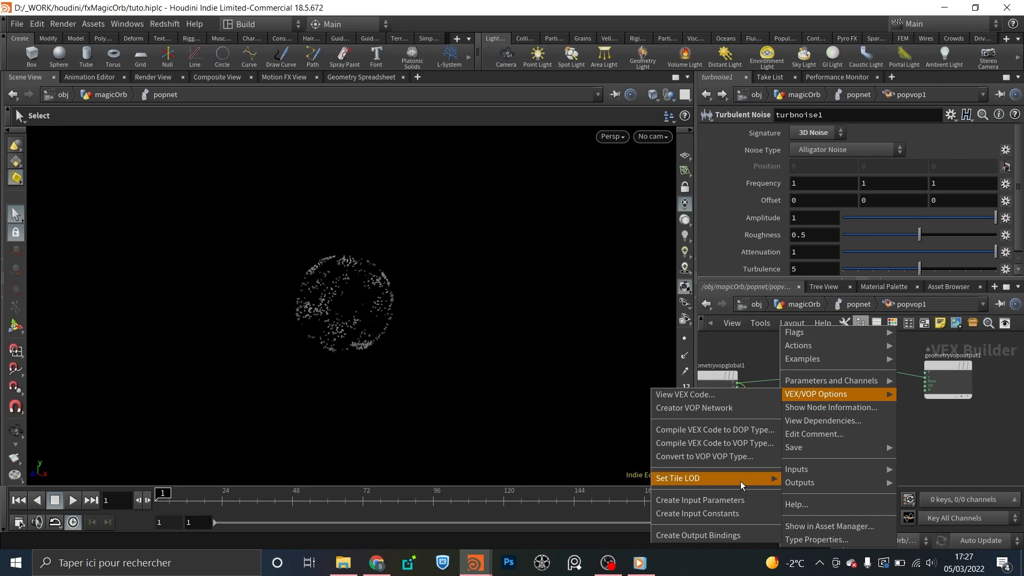
{"action": "left_click", "coordinate": [742, 497]}
{"action": "left_click", "coordinate": [850, 305]}
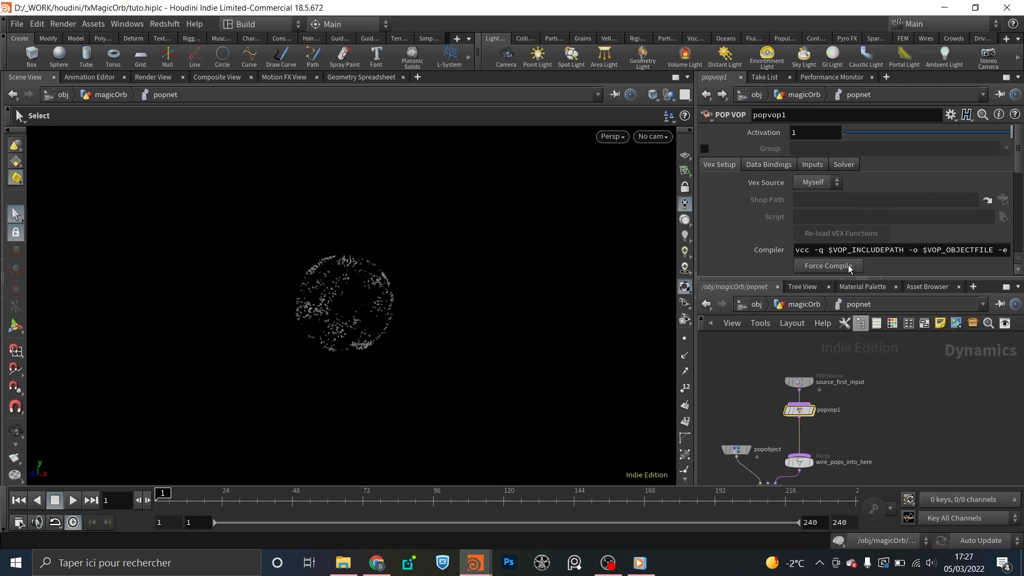
{"action": "scroll", "coordinate": [825, 221], "scroll_direction": "down", "scroll_amount": 5}
- Play the particle simulation, inspect the noise-driven motion around the emitter, and return the timeline to frame 1
{"action": "key", "text": "Escape"}
{"action": "left_click_drag", "start_coordinate": [363, 298], "coordinate": [436, 317]}
{"action": "key", "text": "s"}
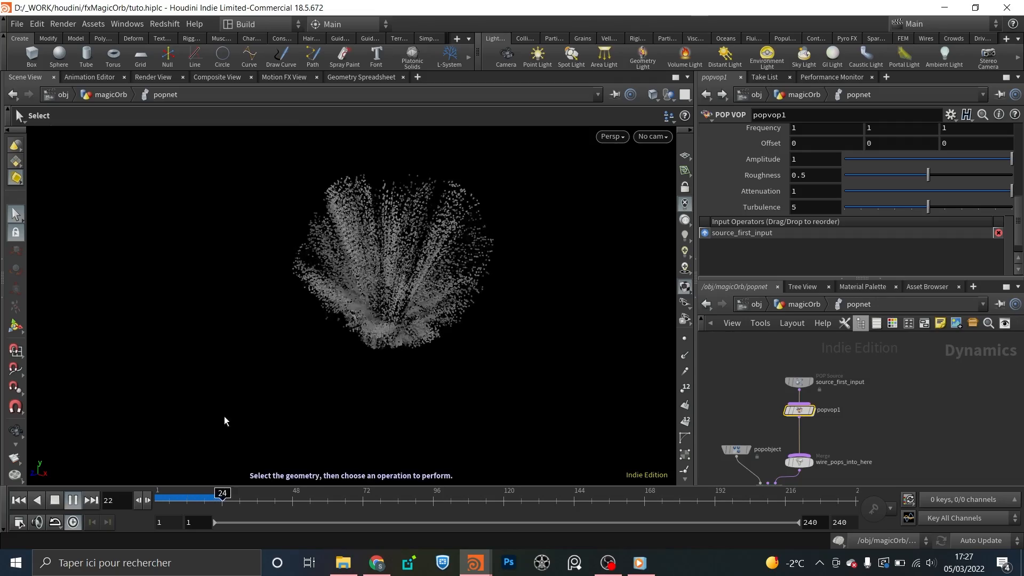
{"action": "key", "text": "Escape"}
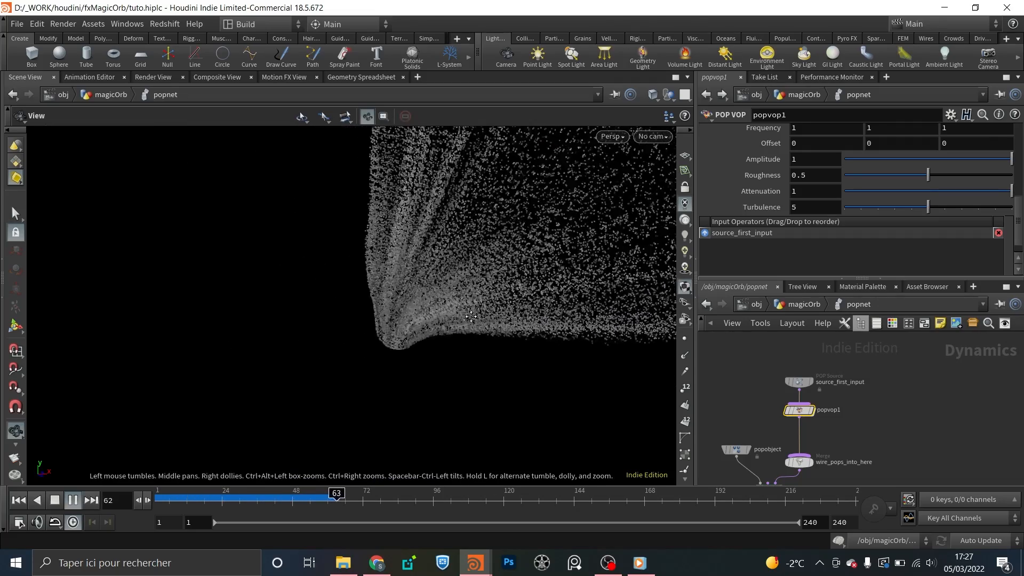
{"action": "key", "text": "s"}
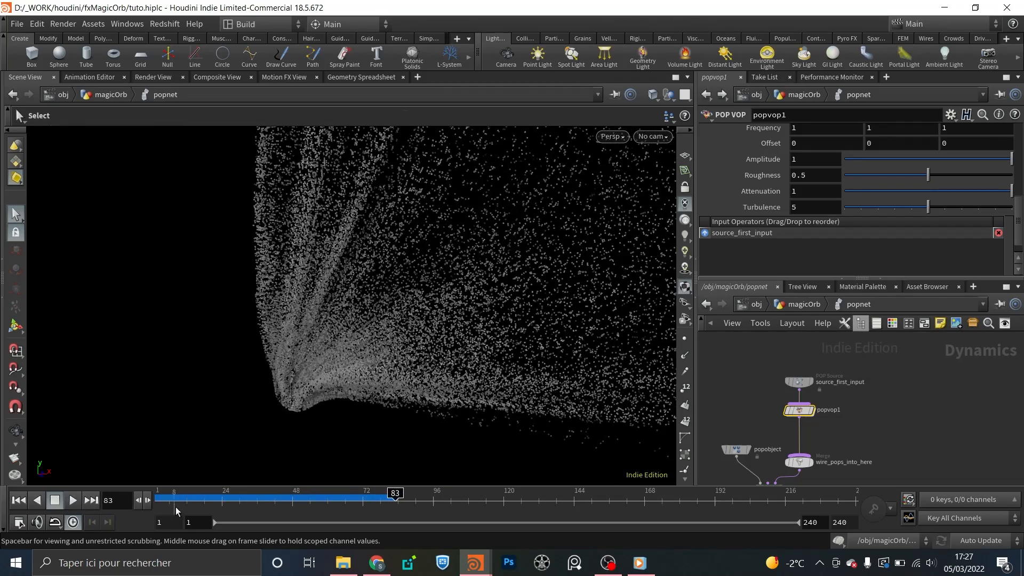
{"action": "left_click", "coordinate": [54, 500]}
- Set the Noise Type of popvop1 to Sparse Convolution Noise
{"action": "scroll", "coordinate": [925, 134], "scroll_direction": "up", "scroll_amount": 3}
{"action": "left_click", "coordinate": [823, 195]}
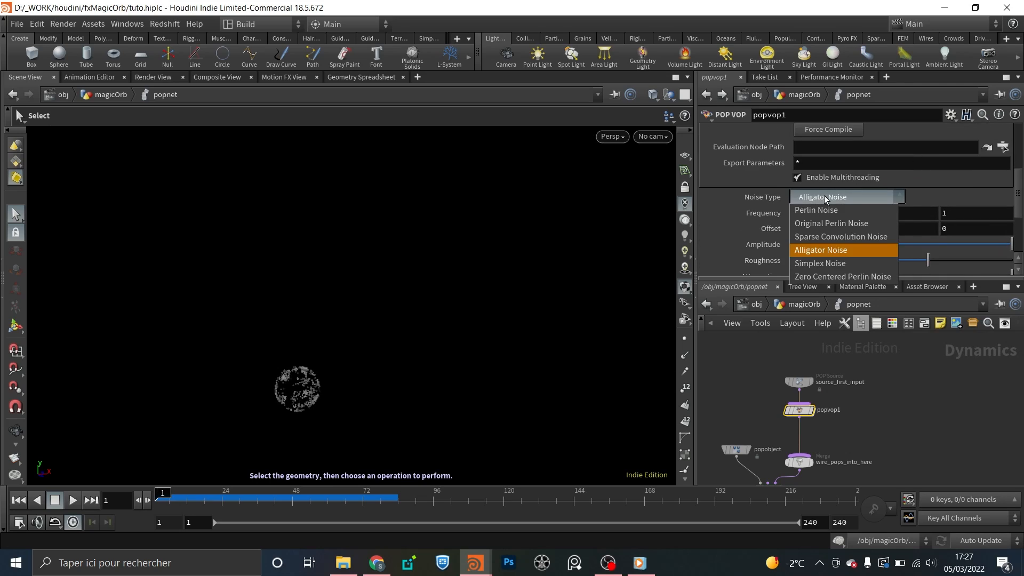
{"action": "key", "text": "Escape"}
- Play the simulation with the sparse convolution noise and stop it at frame 43
{"action": "key", "text": "Escape"}
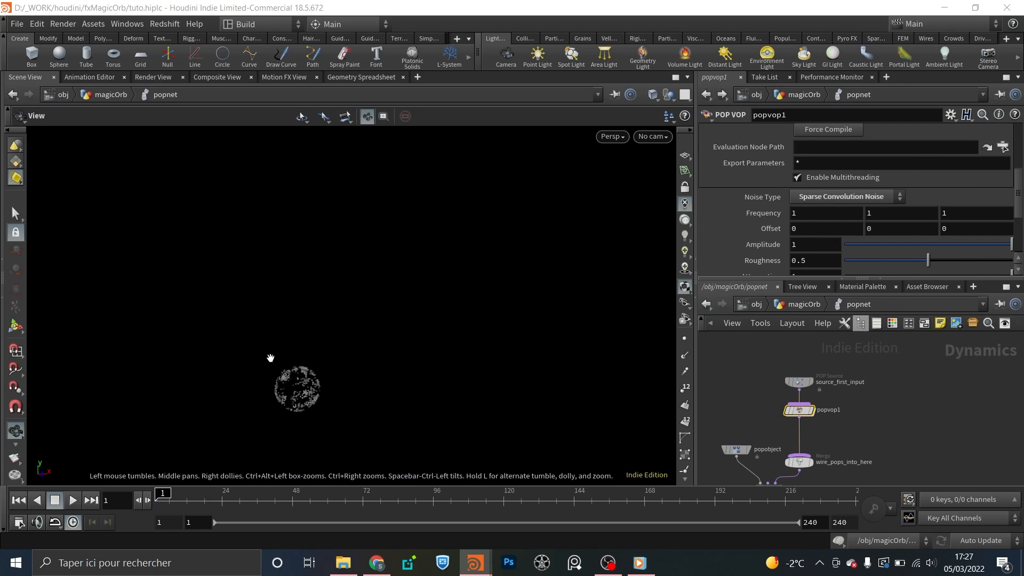
{"action": "left_click_drag", "start_coordinate": [270, 358], "coordinate": [311, 295]}
{"action": "key", "text": "s"}
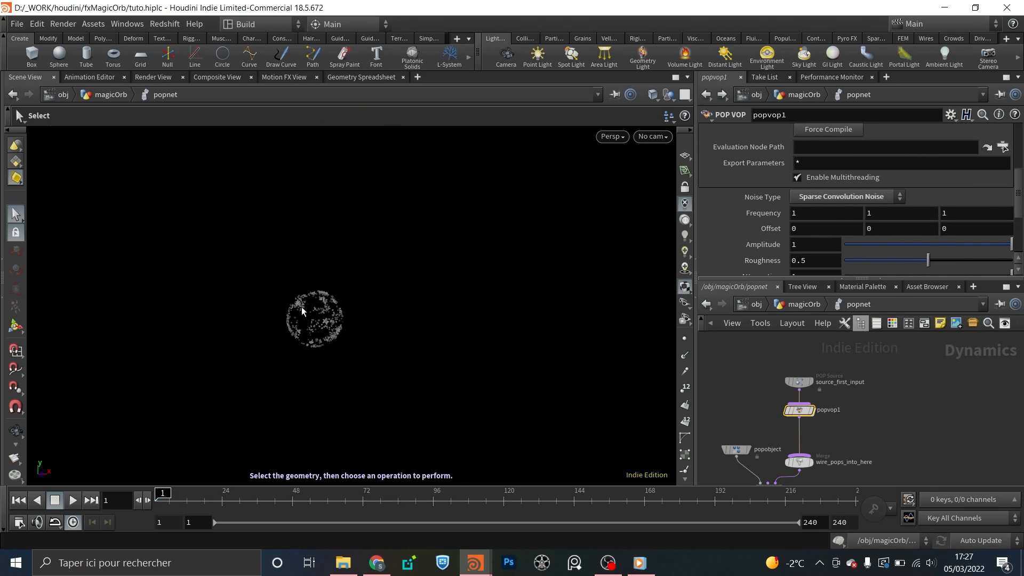
{"action": "left_click", "coordinate": [72, 500]}
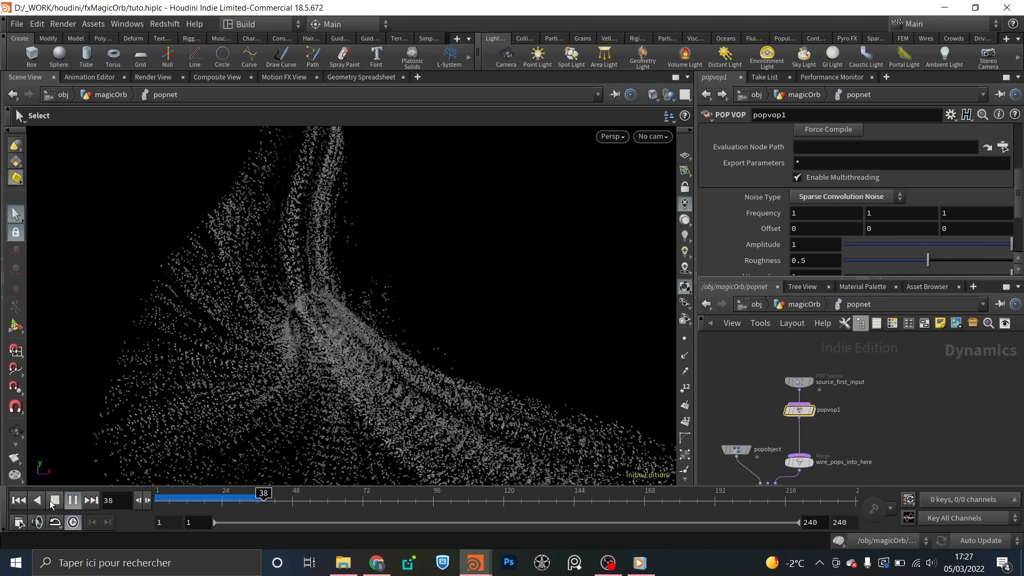
{"action": "left_click", "coordinate": [54, 500]}
- Examine the shape and spread of the emitted particles from several angles at frame 43
{"action": "key", "text": "Escape"}
{"action": "left_click_drag", "start_coordinate": [331, 297], "coordinate": [411, 261]}
{"action": "key", "text": "s"}
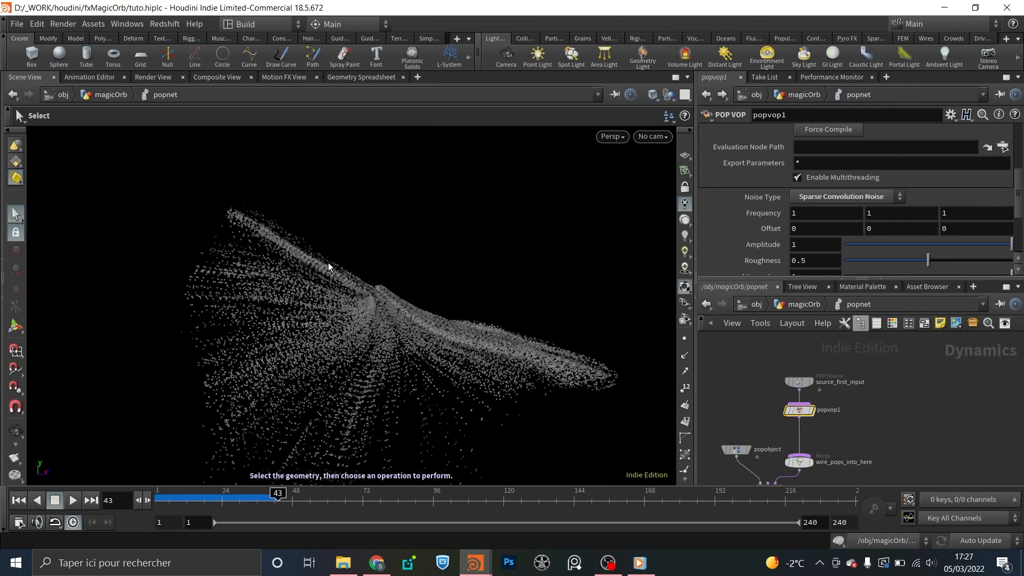
{"action": "key", "text": "Escape"}
{"action": "left_click_drag", "start_coordinate": [427, 353], "coordinate": [522, 336]}
{"action": "key", "text": "s"}
{"action": "key", "text": "Escape"}
{"action": "left_click_drag", "start_coordinate": [389, 263], "coordinate": [352, 251]}
{"action": "key", "text": "s"}
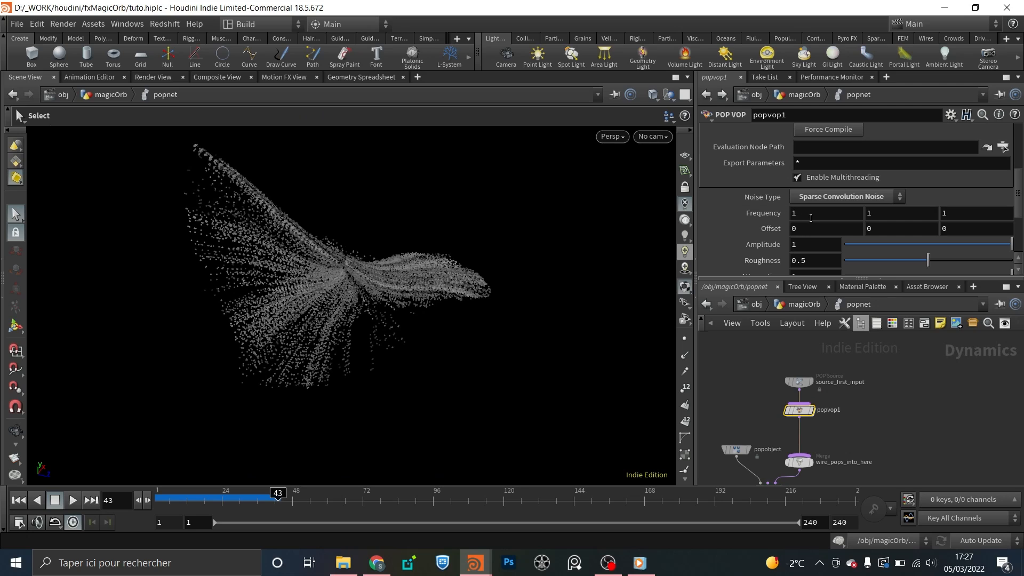
{"action": "key", "text": "Escape"}
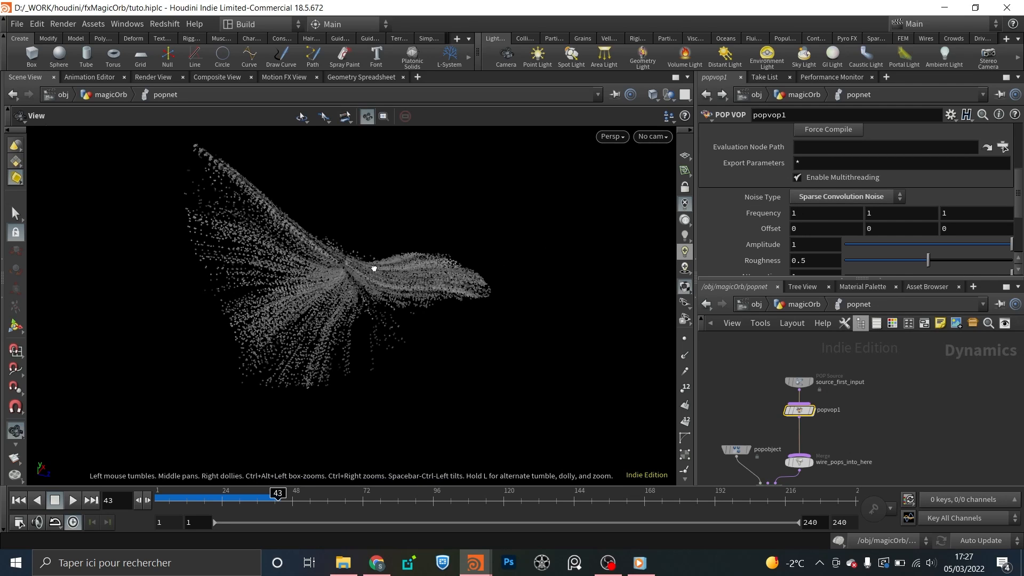
{"action": "left_click_drag", "start_coordinate": [377, 267], "coordinate": [530, 273]}
{"action": "key", "text": "s"}
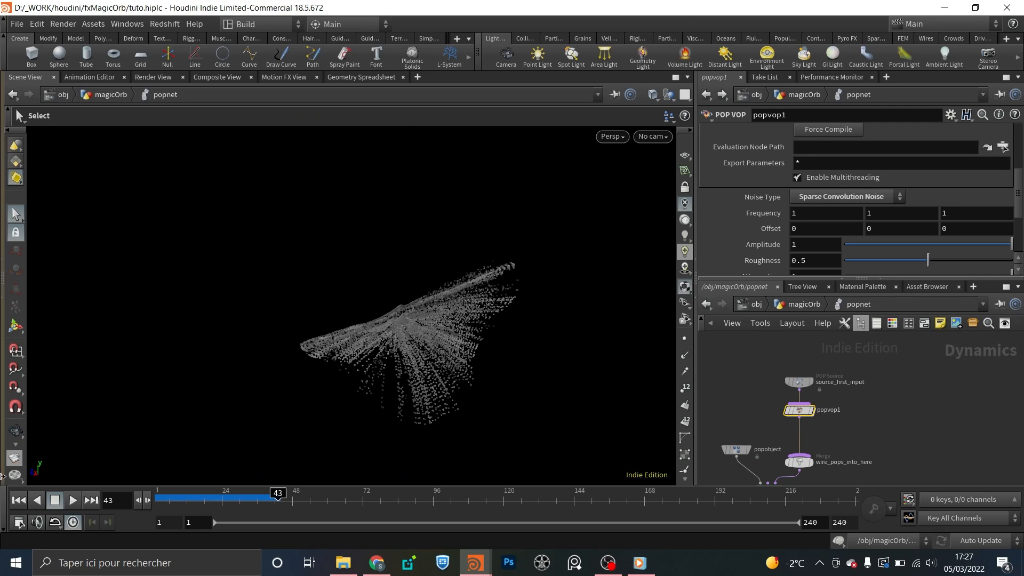
- Set the noise Frequency of popvop1 to 11 on all three axes and check the particle motion in playback
{"action": "left_click", "coordinate": [18, 499]}
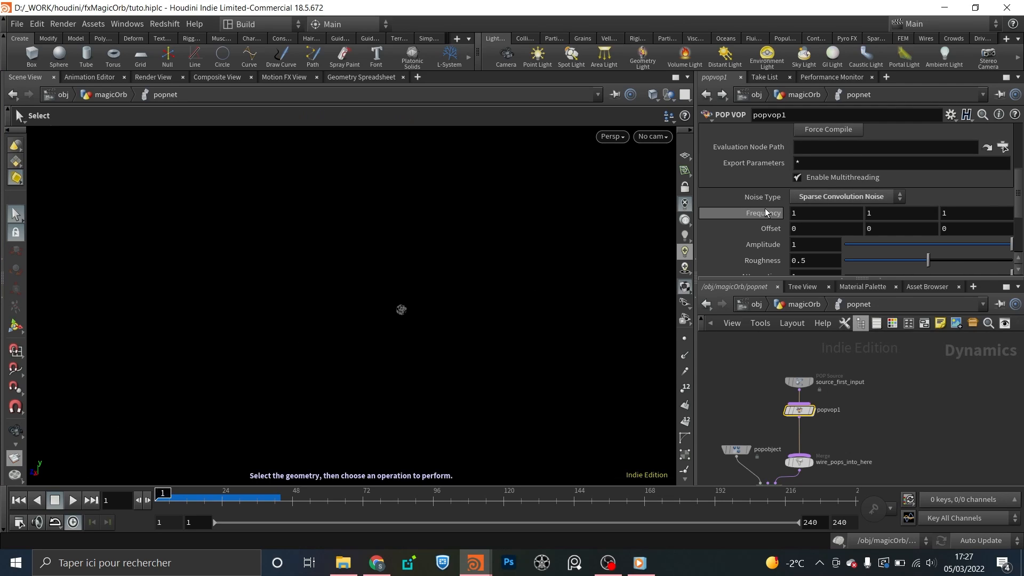
{"action": "middle_click_drag", "start_coordinate": [765, 208], "coordinate": [833, 183]}
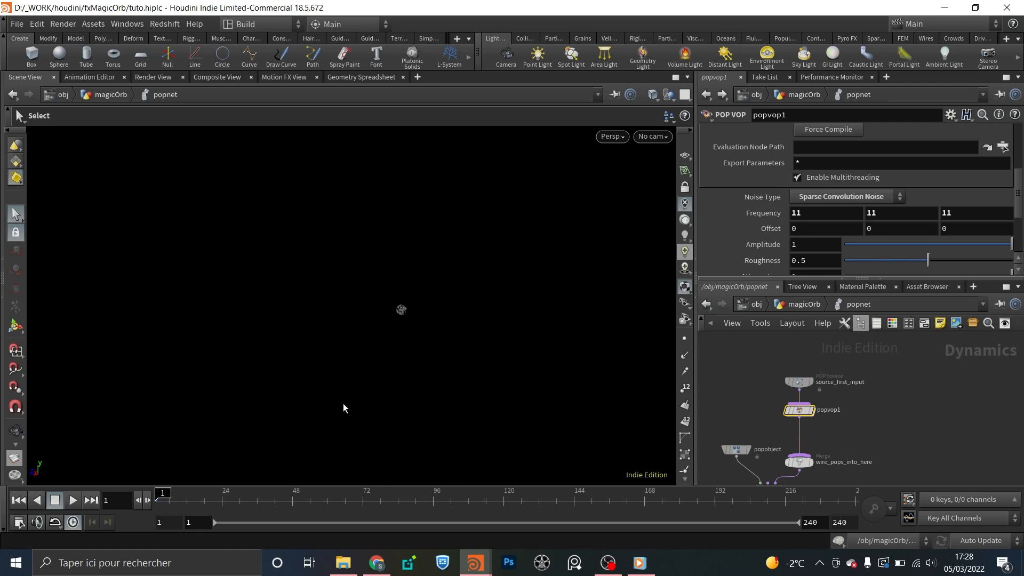
{"action": "left_click", "coordinate": [74, 501]}
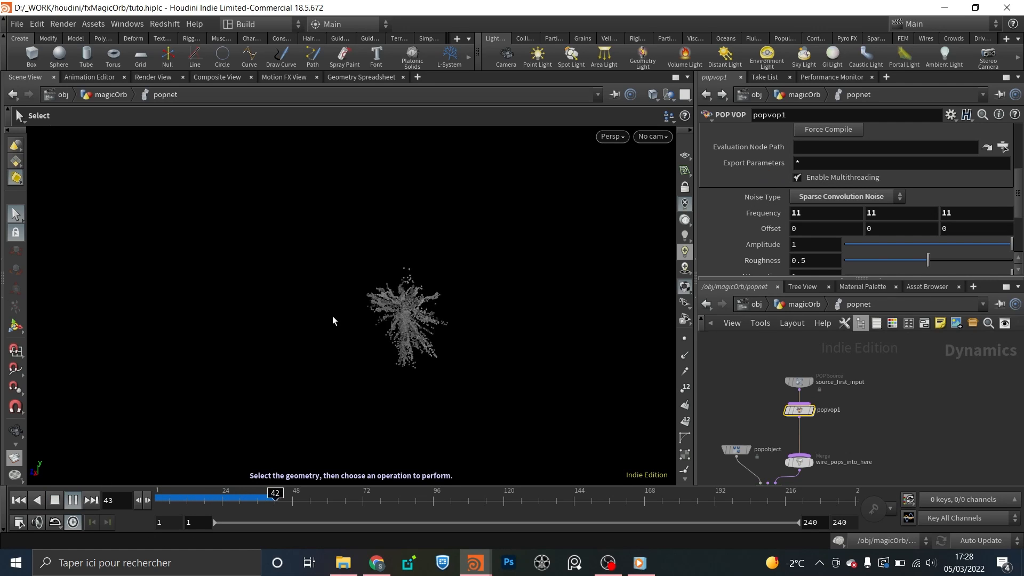
{"action": "key", "text": "Escape"}
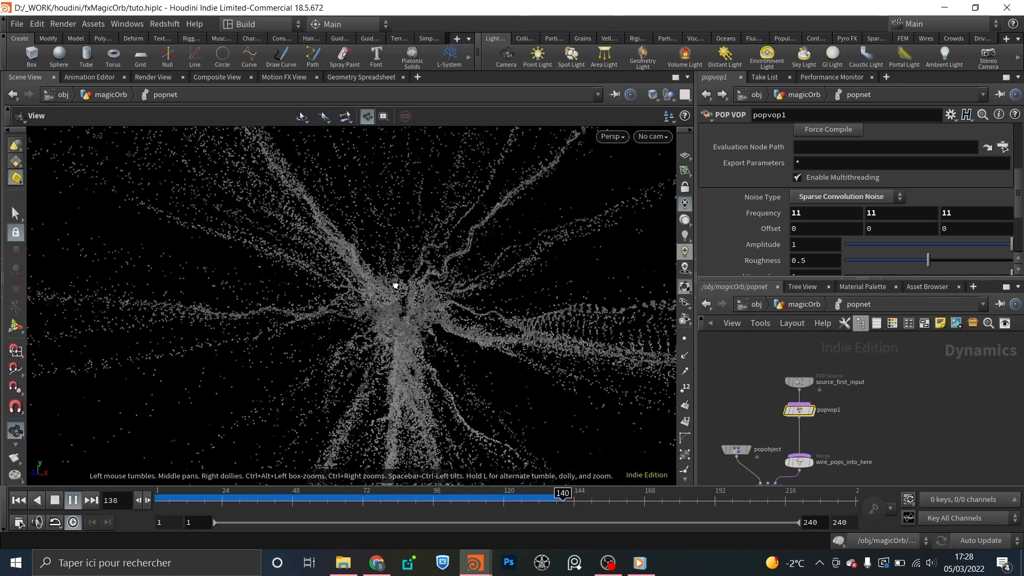
{"action": "key", "text": "s"}
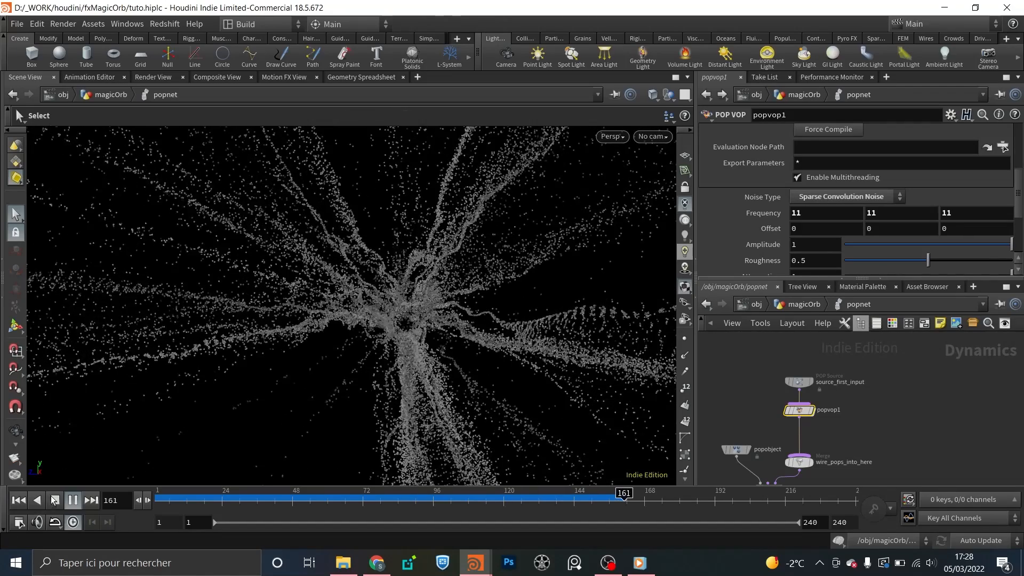
{"action": "left_click", "coordinate": [55, 500]}
- Set the Life Expectancy of source_first_input to 1.5 and its Life Variance to 0.2
{"action": "left_click", "coordinate": [797, 380]}
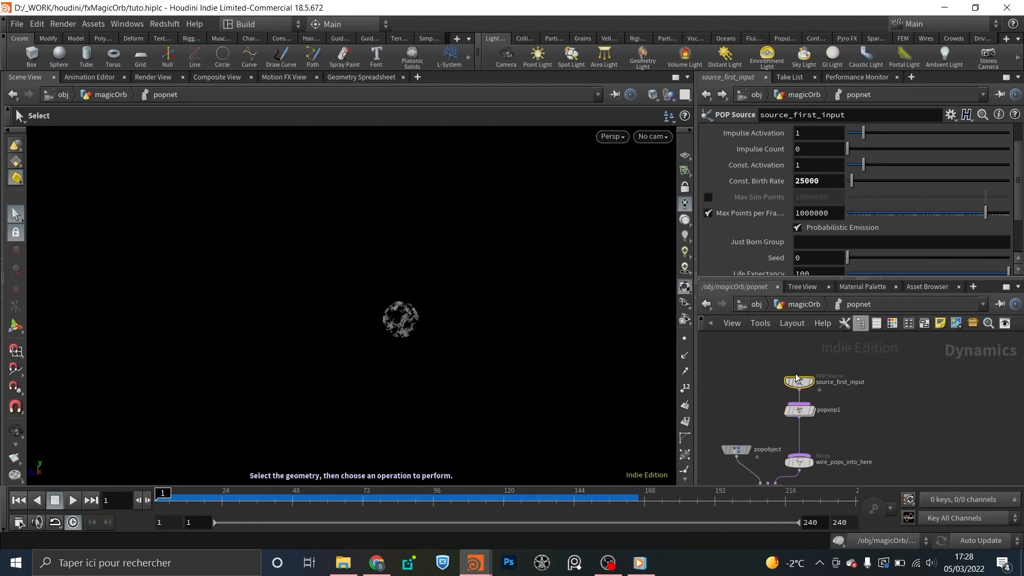
{"action": "scroll", "coordinate": [758, 218], "scroll_direction": "up", "scroll_amount": 1}
{"action": "scroll", "coordinate": [758, 218], "scroll_direction": "down", "scroll_amount": 2}
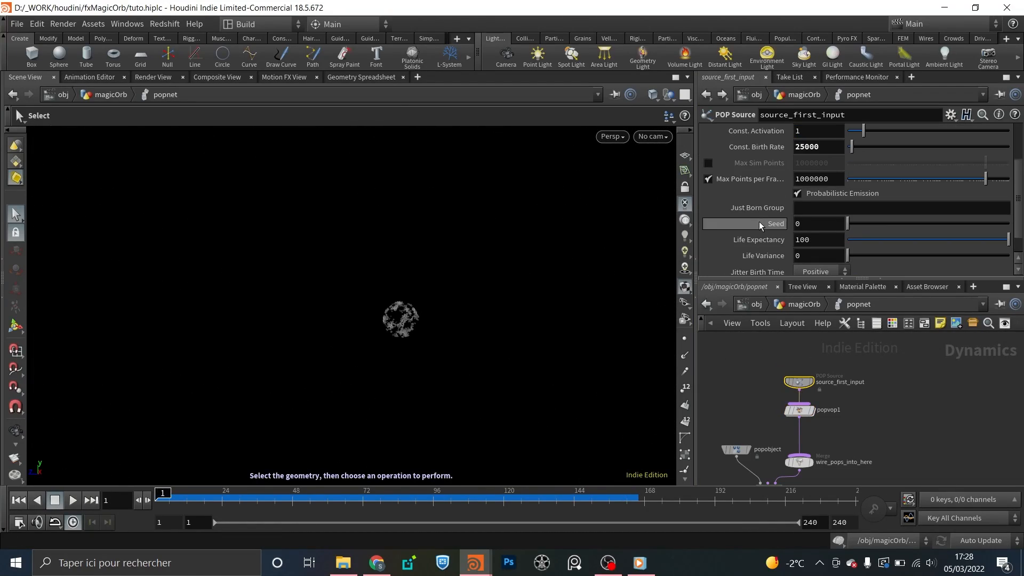
{"action": "double_click", "coordinate": [801, 238]}
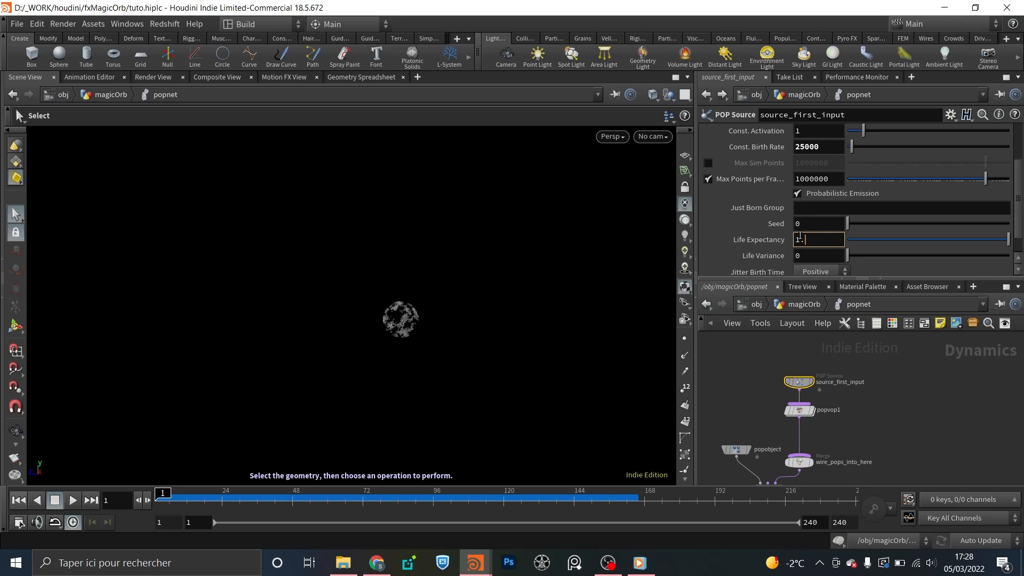
{"action": "type", "text": "1.5²"}
{"action": "key", "text": "BackSpace"}
{"action": "key", "text": "Tab"}
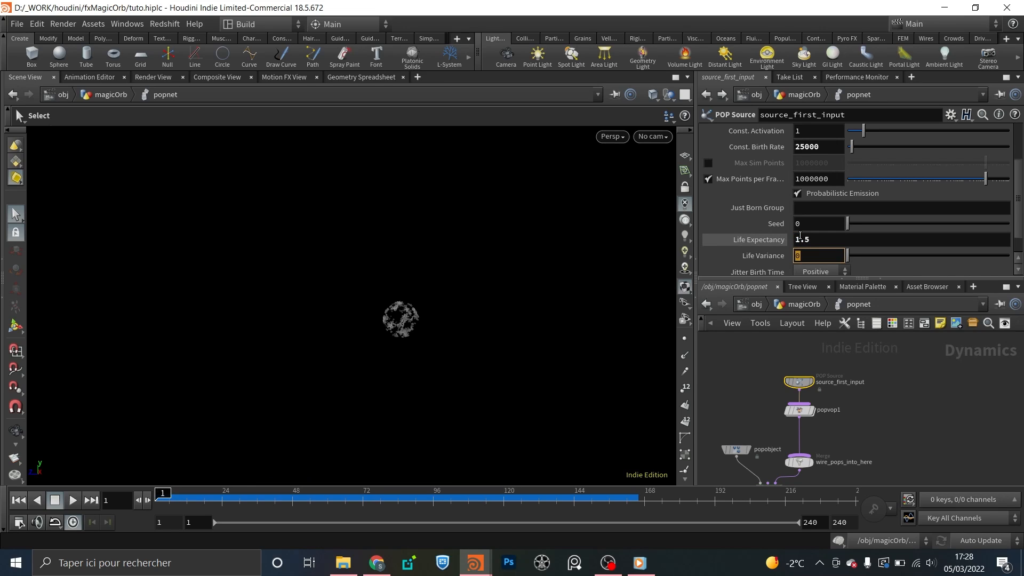
{"action": "type", "text": "0.2"}
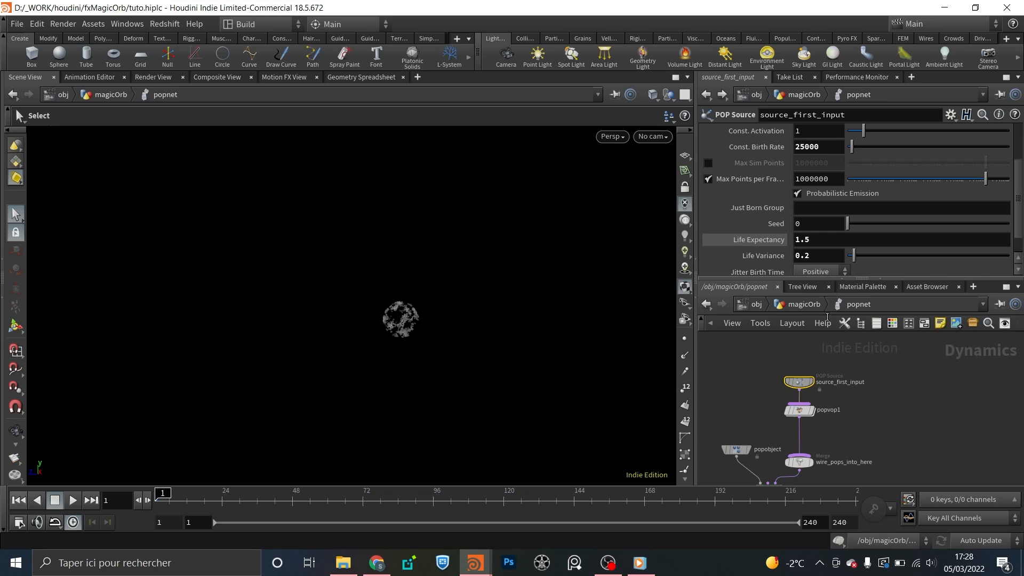
- Play the simulation with the shortened particle life, inspect it from several angles, and return to frame 1
{"action": "left_click", "coordinate": [74, 500]}
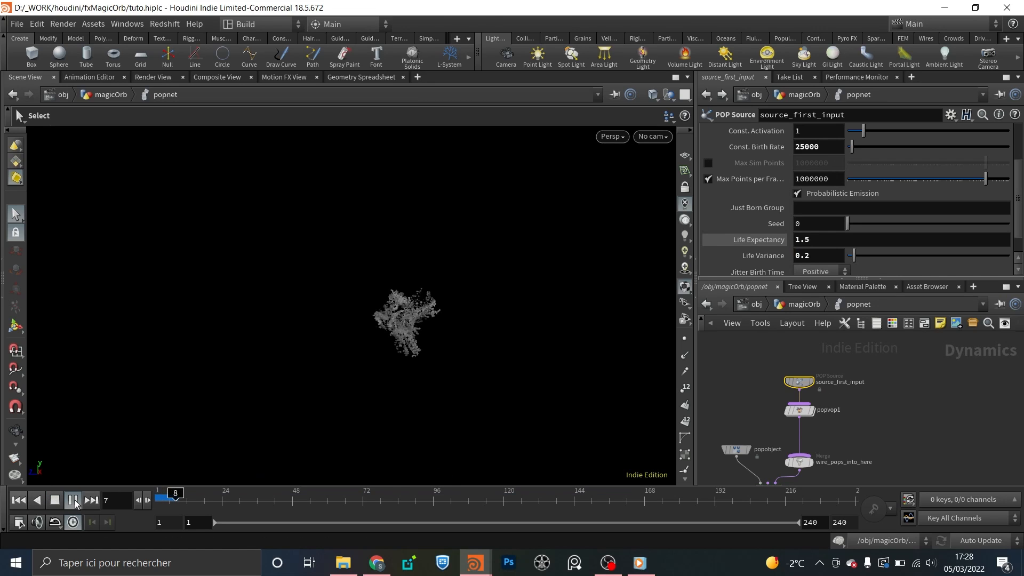
{"action": "key", "text": "Escape"}
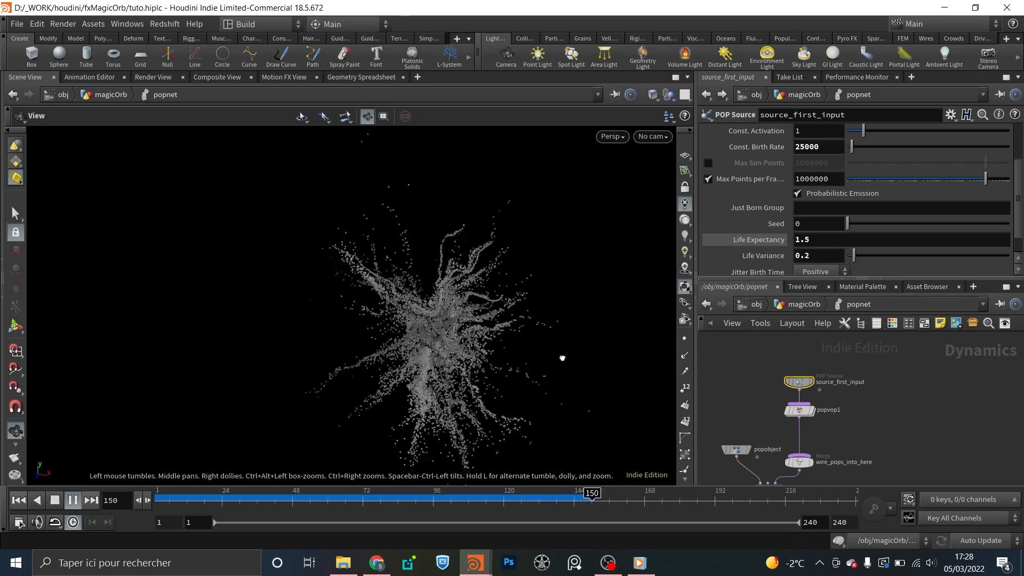
{"action": "key", "text": "s"}
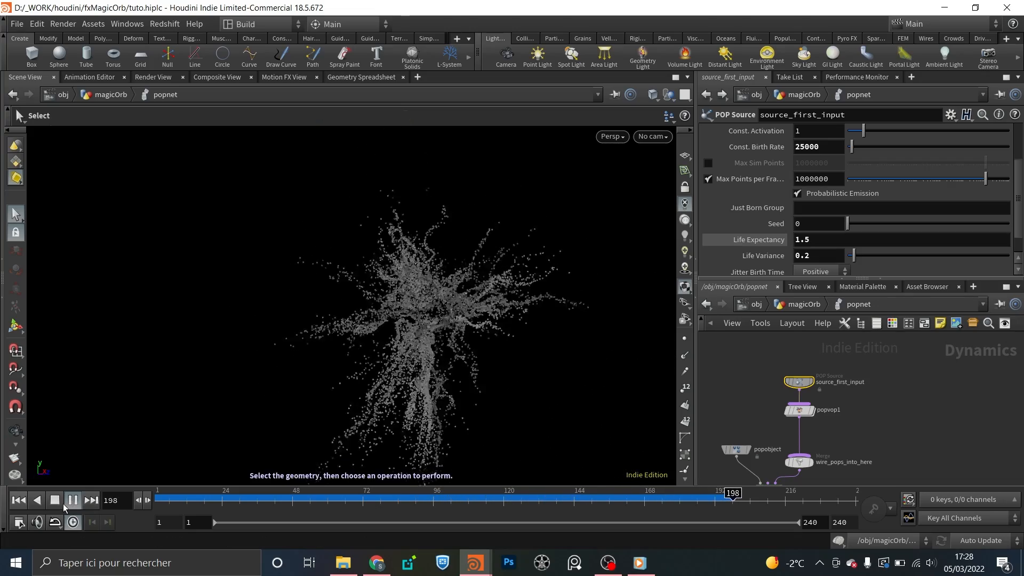
{"action": "left_click", "coordinate": [55, 500]}
{"action": "left_click", "coordinate": [22, 502]}
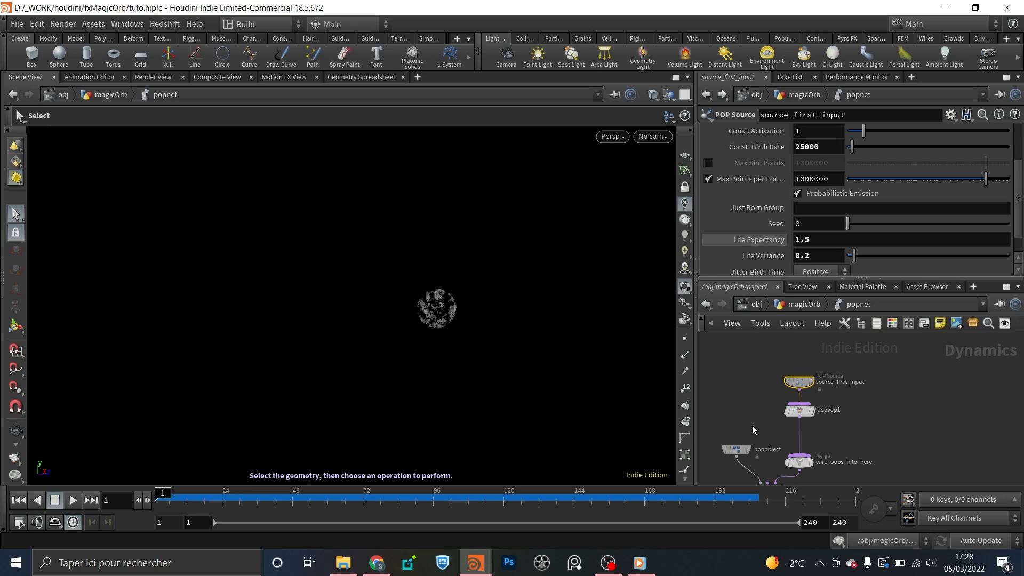
- Try a noise Frequency of 21 on all three axes of popvop1 in playback, and restore the Frequency to 11
{"action": "left_click", "coordinate": [805, 408]}
{"action": "middle_click_drag", "start_coordinate": [748, 212], "coordinate": [835, 176]}
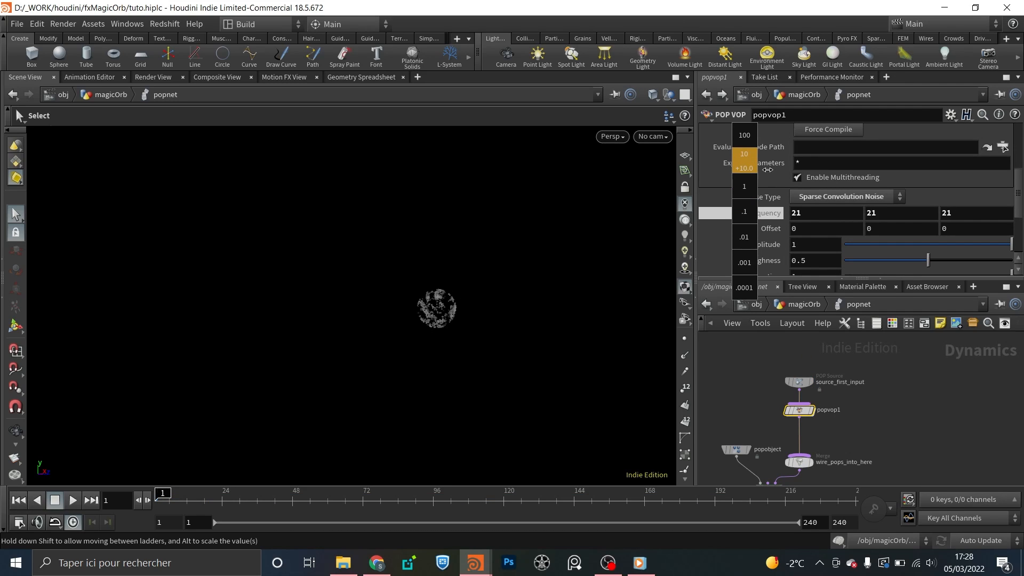
{"action": "middle_click_drag", "start_coordinate": [767, 170], "coordinate": [767, 170]}
{"action": "left_click", "coordinate": [73, 500]}
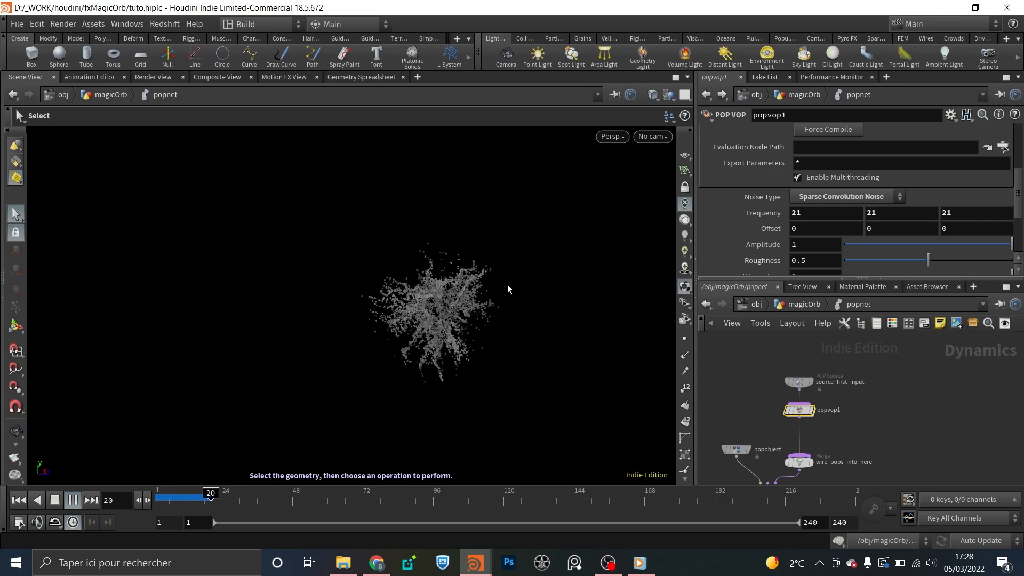
{"action": "key", "text": "Escape"}
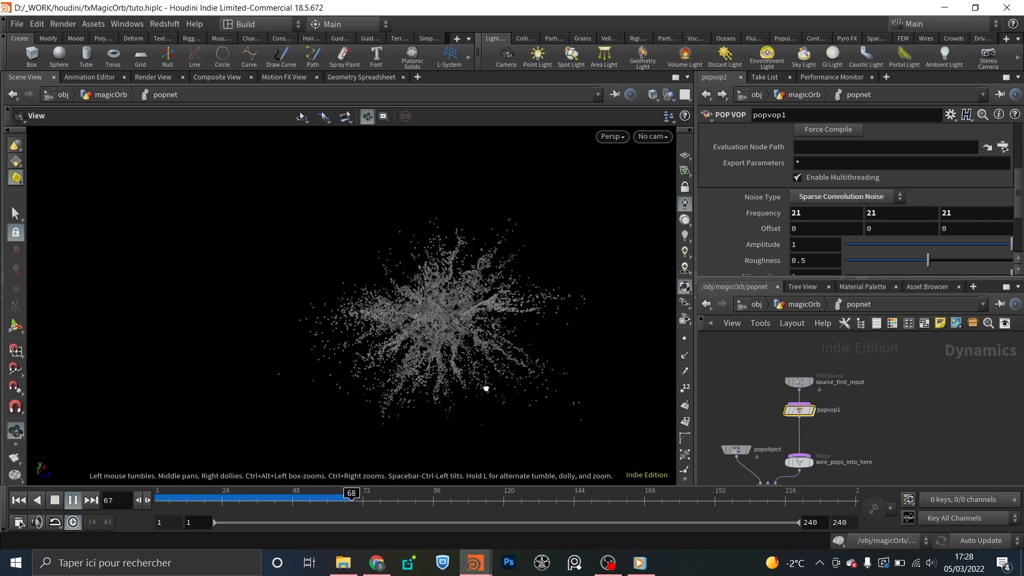
{"action": "key", "text": "s"}
{"action": "left_click_drag", "start_coordinate": [242, 500], "coordinate": [101, 499]}
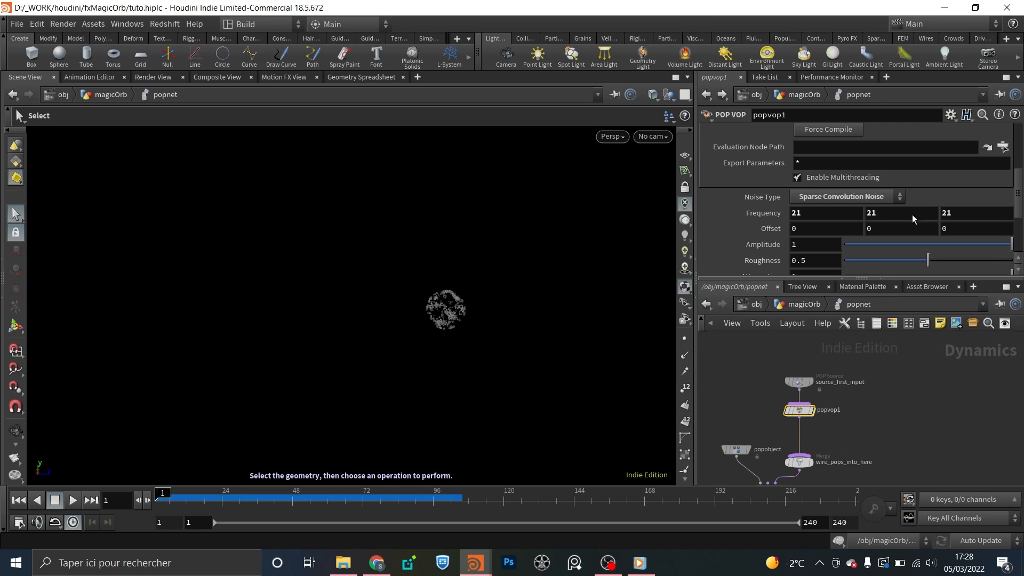
{"action": "middle_click_drag", "start_coordinate": [773, 205], "coordinate": [693, 193]}
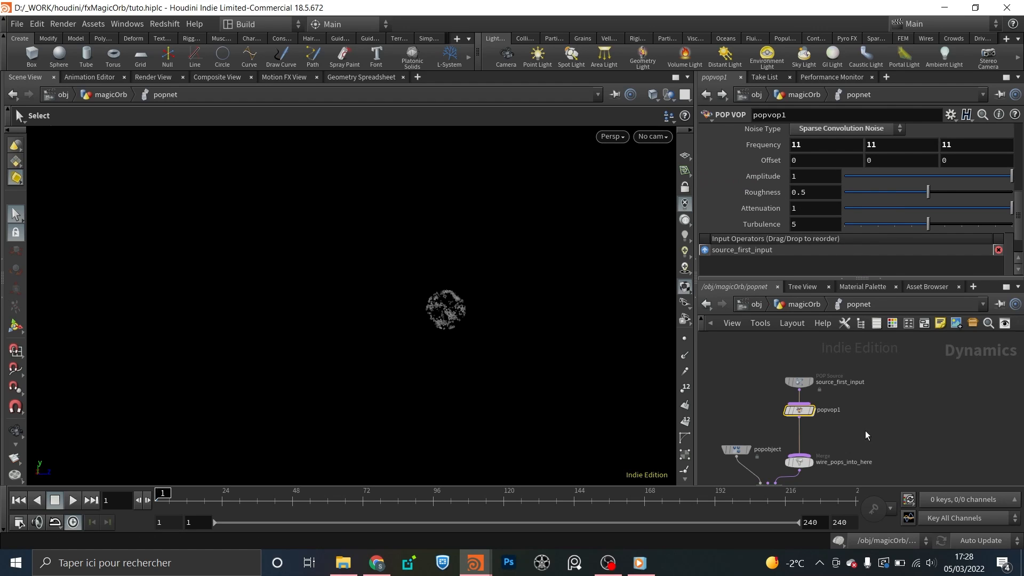
- Insert a POP Force node on the wire between popvop1 and wire_pops_into_here
{"action": "key", "text": "Tab"}
{"action": "type", "text": "popfo"}
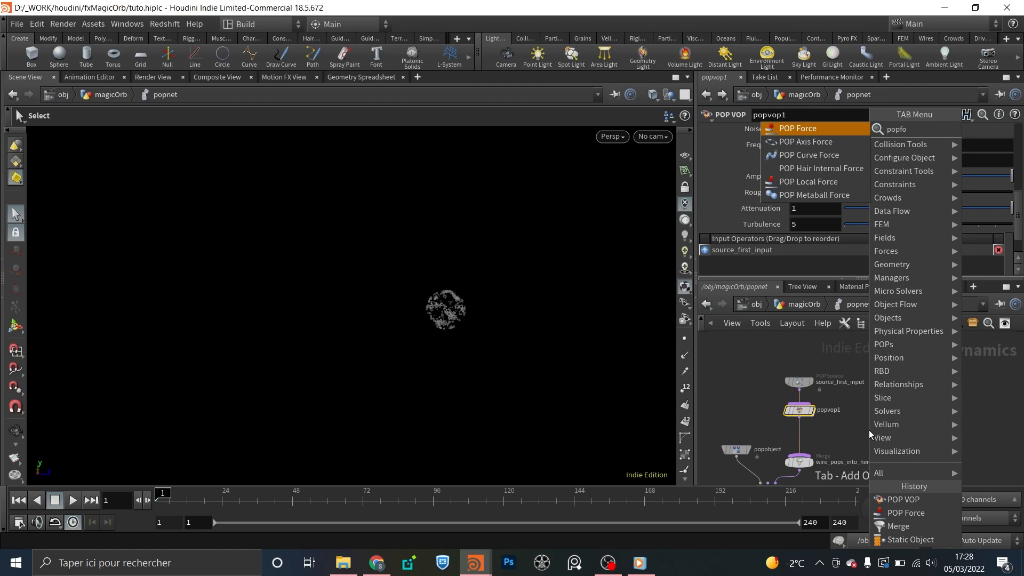
{"action": "key", "text": "Return"}
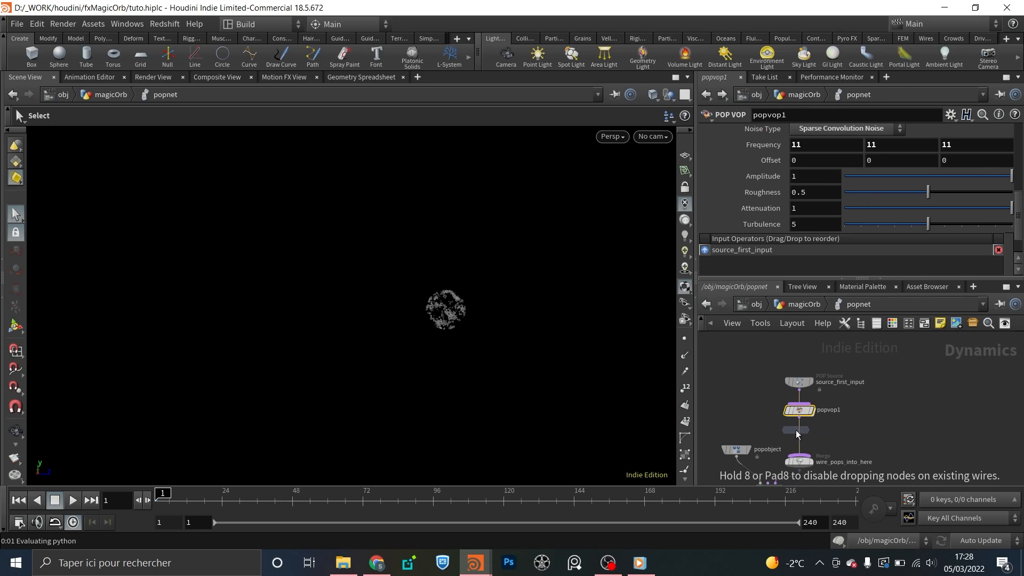
{"action": "left_click", "coordinate": [797, 431]}
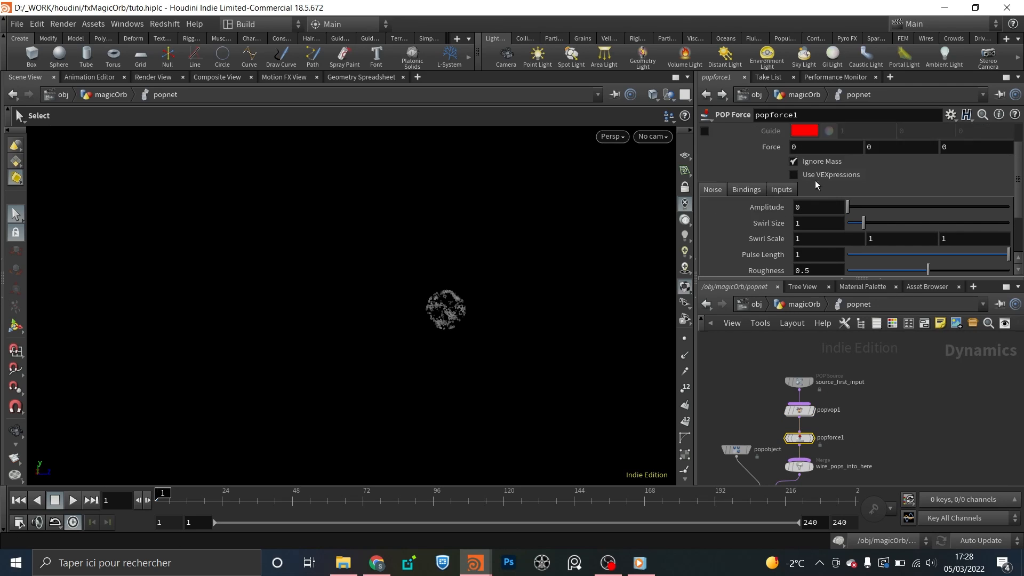
- Set the POP Force noise Swirl Size to 0.2 and its Amplitude to 10
{"action": "scroll", "coordinate": [815, 181], "scroll_direction": "down", "scroll_amount": 2}
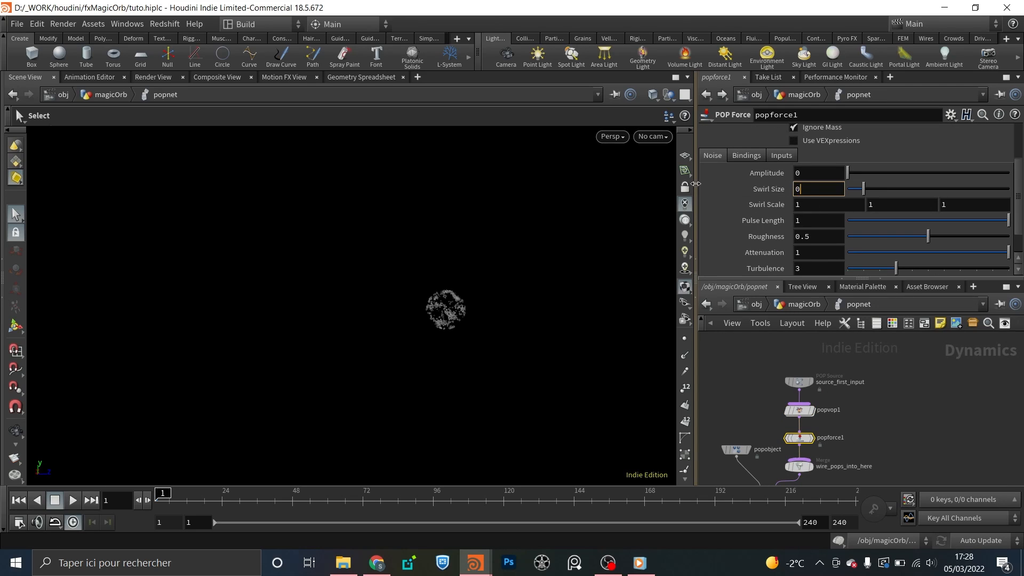
{"action": "type", "text": ".2"}
{"action": "key", "text": "Return"}
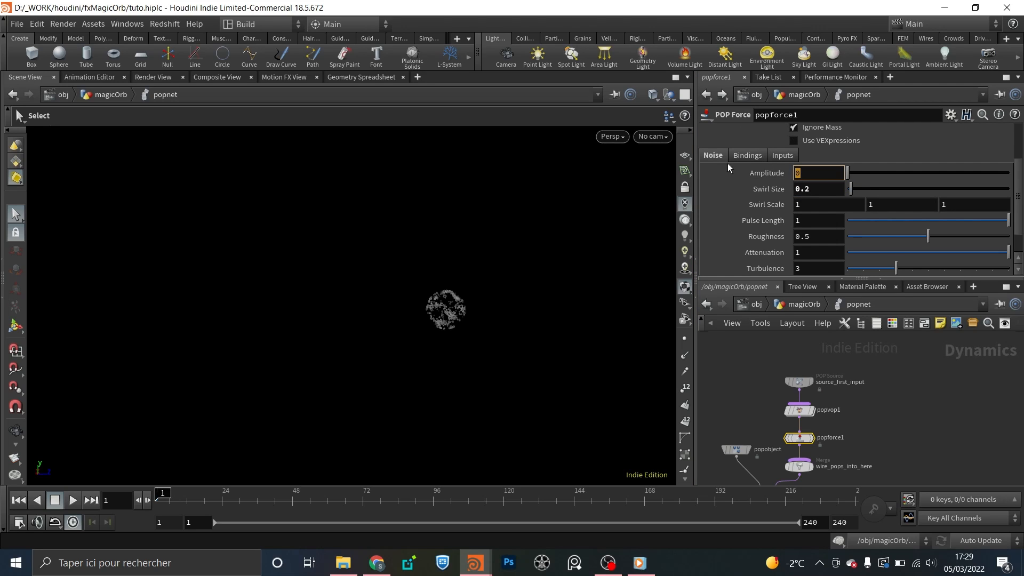
{"action": "type", "text": "10"}
{"action": "key", "text": "Return"}
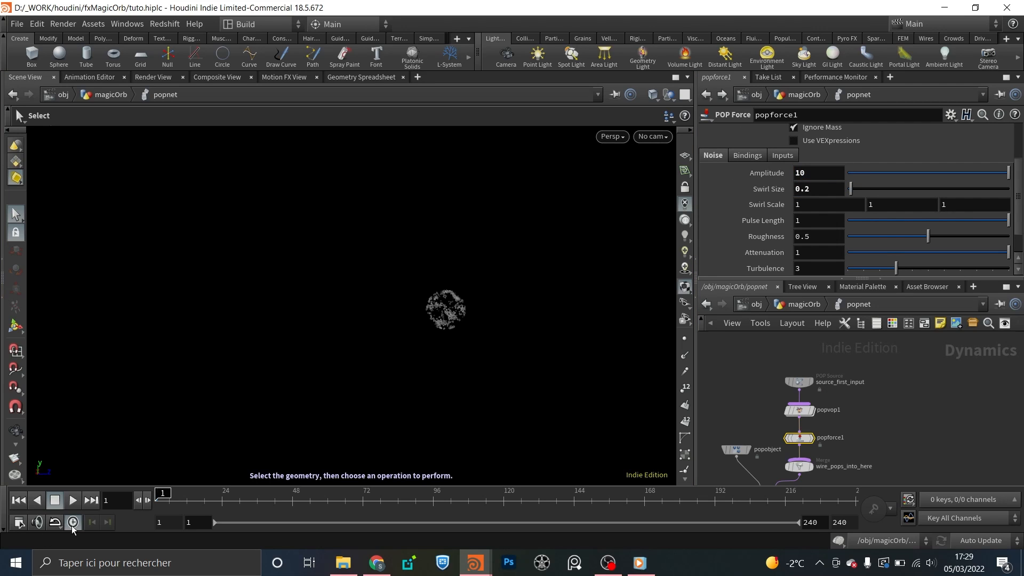
- Play the simulation to check how the added force scatters the particles, and rewind to frame 1
{"action": "left_click", "coordinate": [72, 499]}
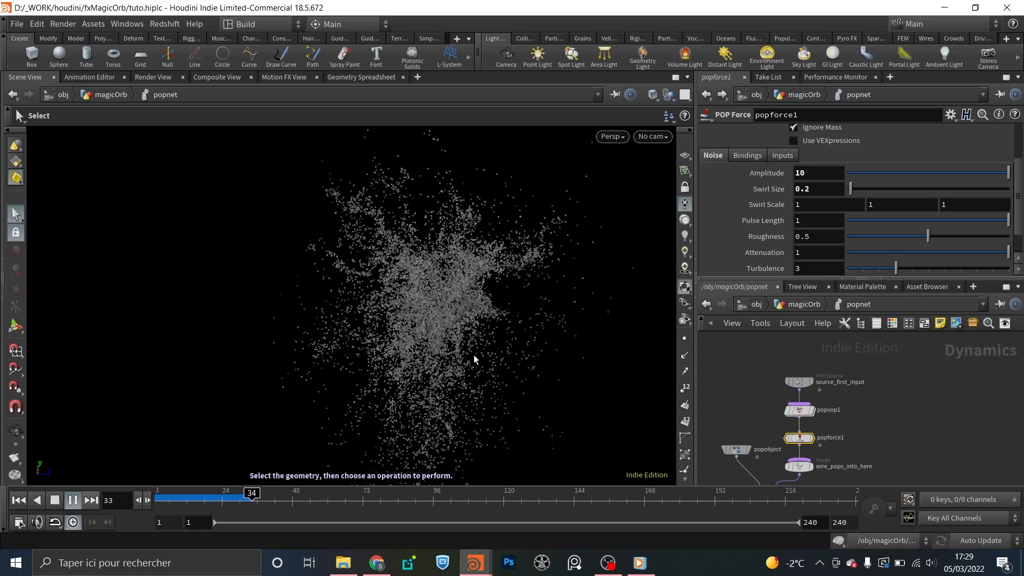
{"action": "key", "text": "Escape"}
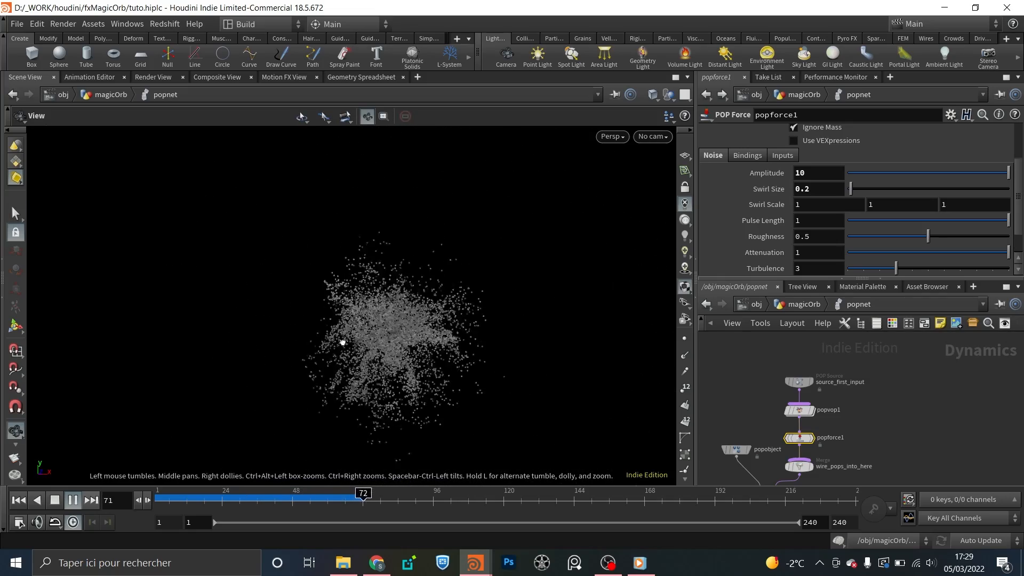
{"action": "key", "text": "s"}
{"action": "left_click", "coordinate": [73, 499]}
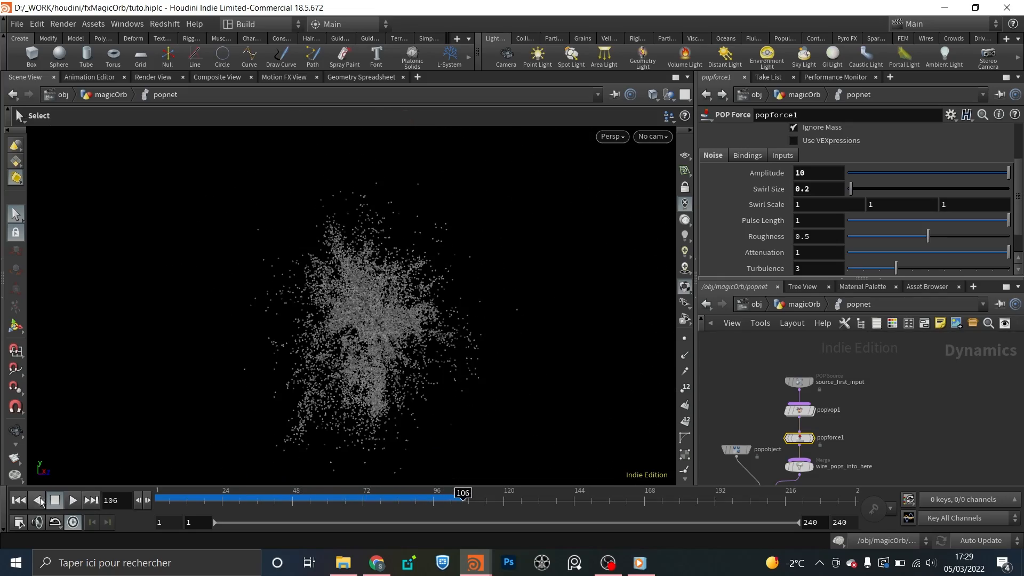
{"action": "left_click", "coordinate": [19, 499]}
- Set the POP Force noise Amplitude to 5, check the particle motion in playback, and rewind to frame 1
{"action": "type", "text": "5"}
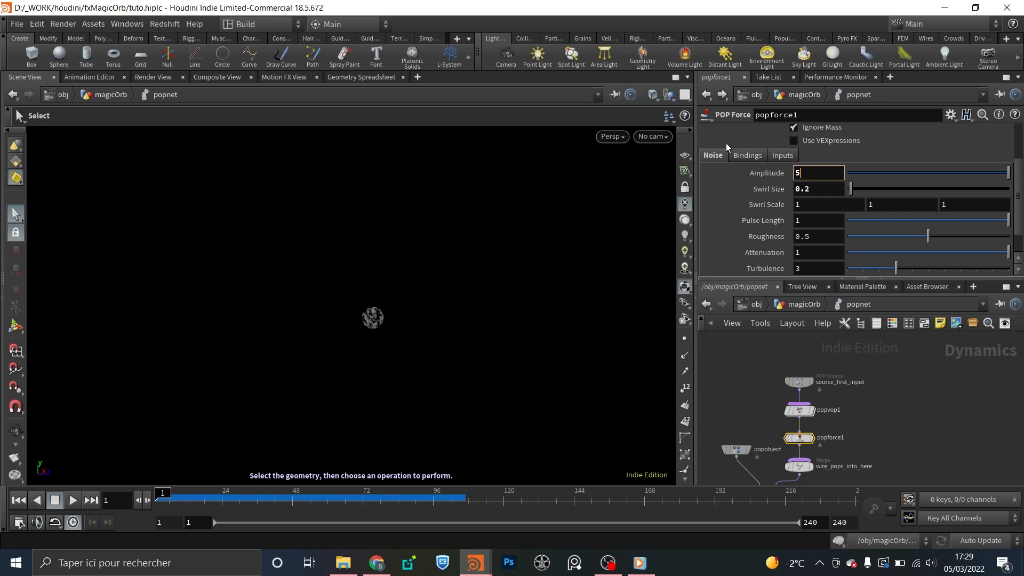
{"action": "key", "text": "Return"}
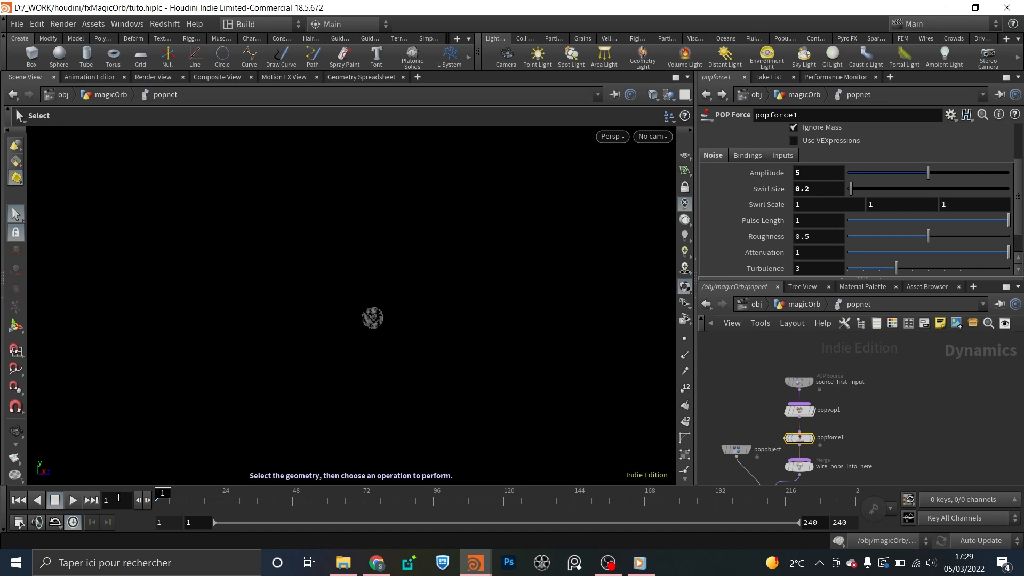
{"action": "left_click", "coordinate": [72, 499]}
{"action": "key", "text": "Escape"}
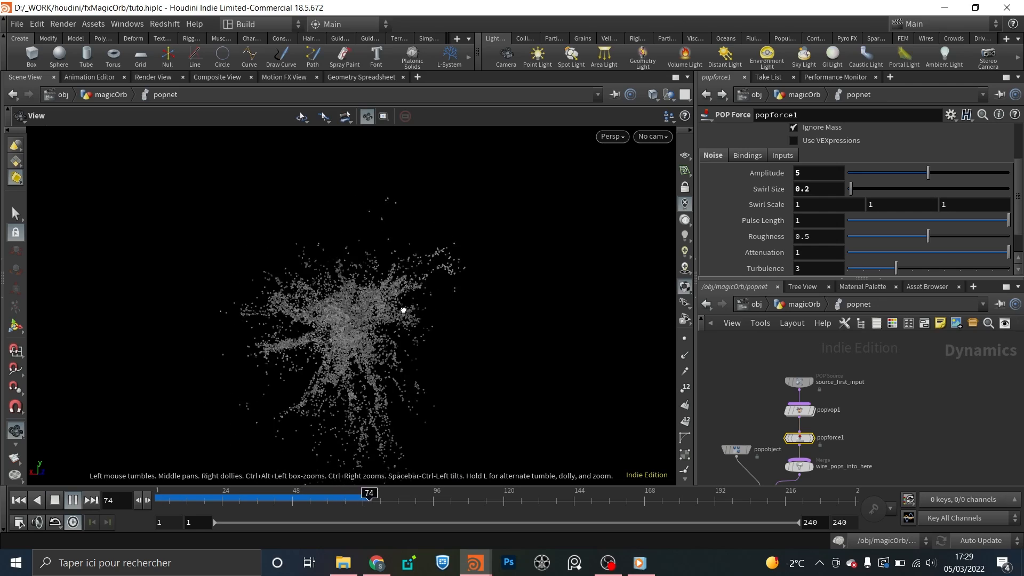
{"action": "key", "text": "s"}
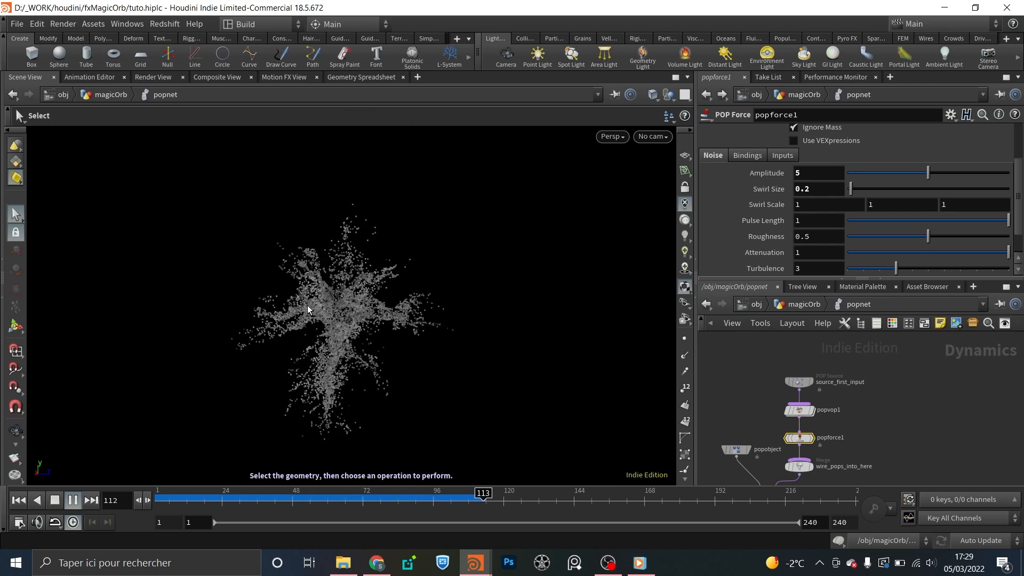
{"action": "left_click", "coordinate": [55, 502]}
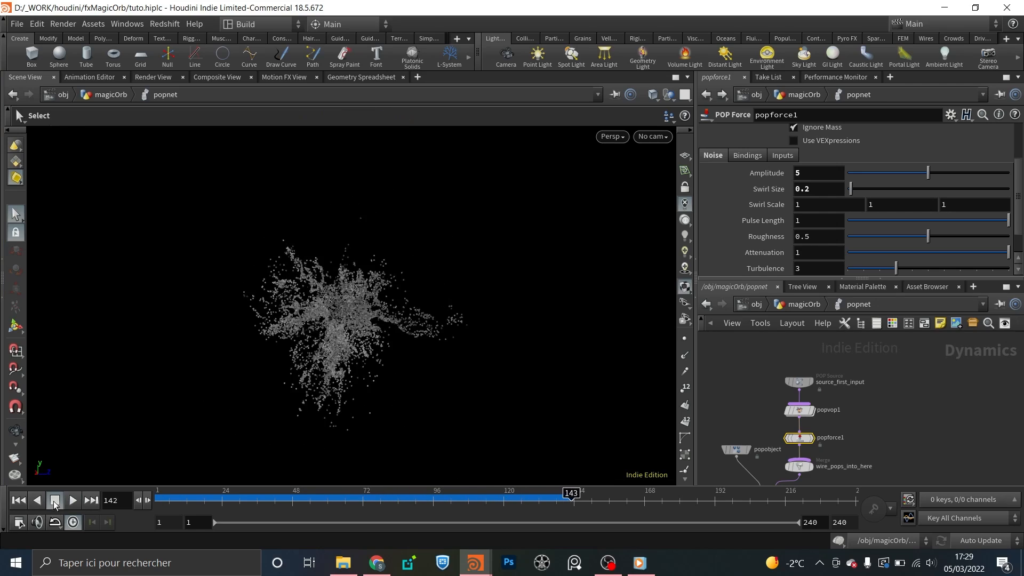
{"action": "left_click", "coordinate": [20, 501]}
- Switch to the media player to watch the fxMagicOrb_tuto_A02-orbRender reference video, and return to Houdini
{"action": "left_click", "coordinate": [642, 562]}
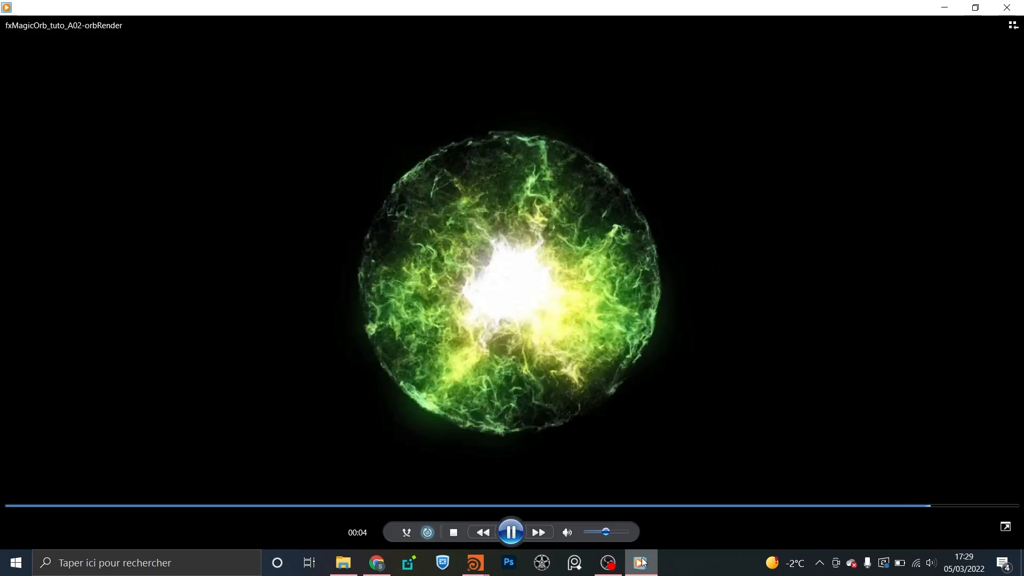
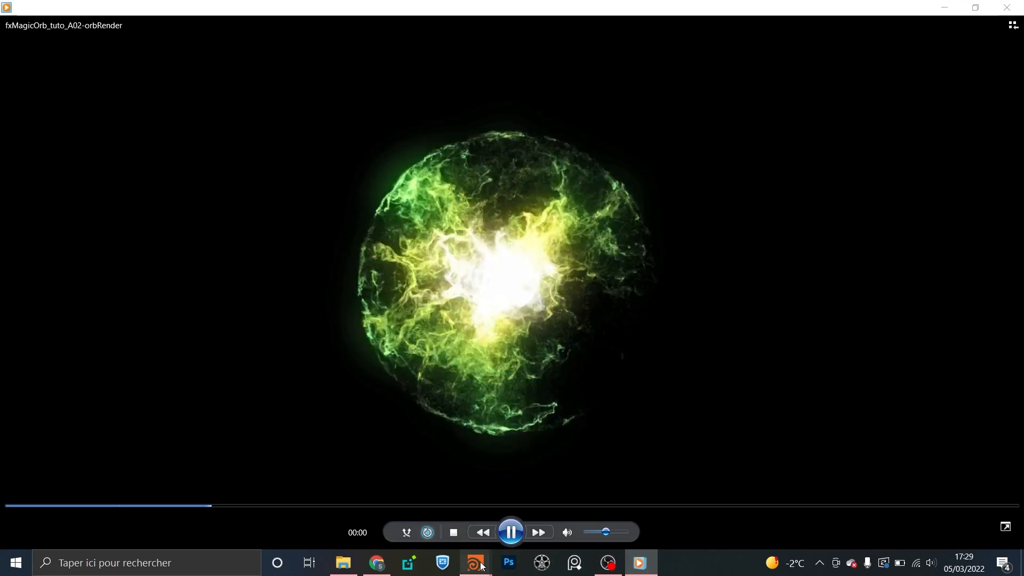
{"action": "mouse_move", "coordinate": [475, 564]}
{"action": "left_click", "coordinate": [520, 518]}
- Scrub the simulation to frame 75, inspect the particle shape from another angle, and return to frame 1
{"action": "left_click_drag", "start_coordinate": [230, 511], "coordinate": [372, 504]}
{"action": "key", "text": "Escape"}
{"action": "left_click_drag", "start_coordinate": [263, 314], "coordinate": [388, 324]}
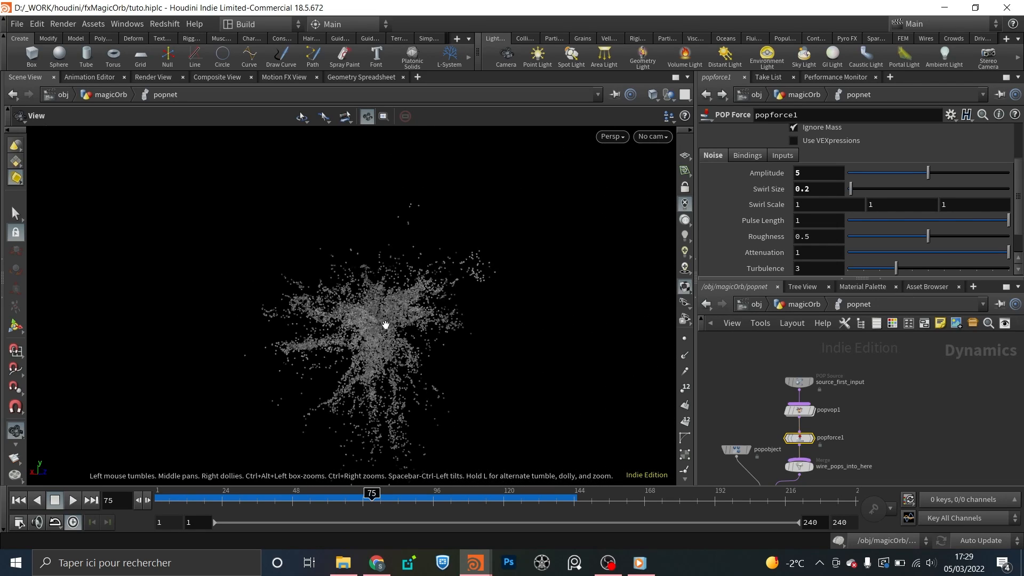
{"action": "key", "text": "s"}
{"action": "left_click", "coordinate": [19, 500]}
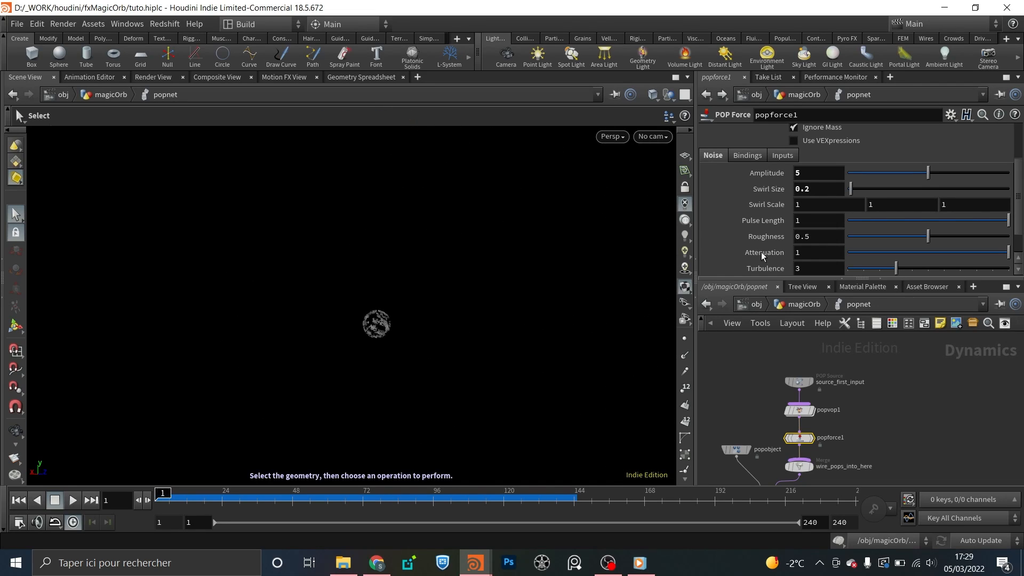
- Go up to the magicOrb network and add a second Sphere node beside sphere1
{"action": "left_click", "coordinate": [804, 305]}
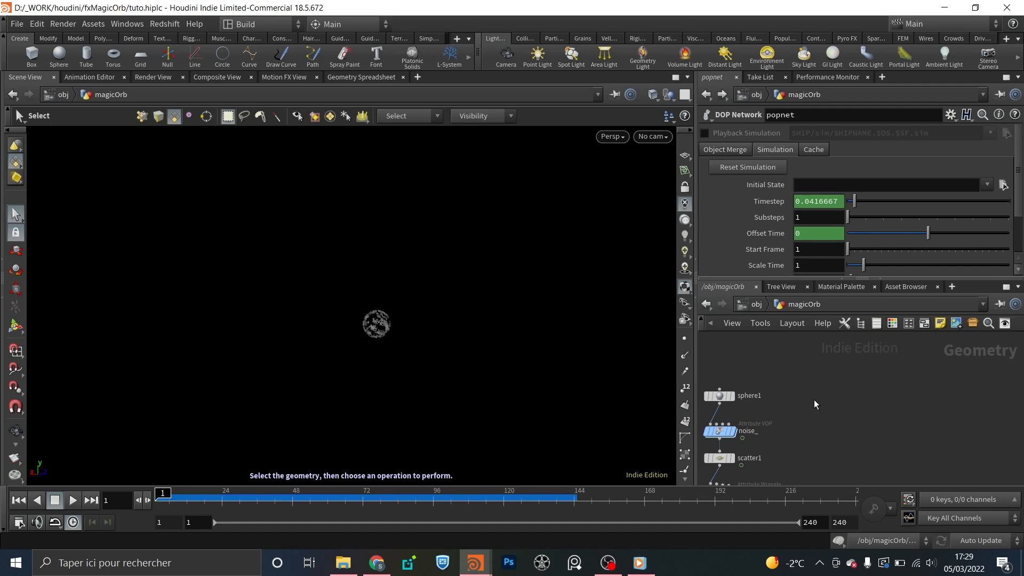
{"action": "key", "text": "Tab"}
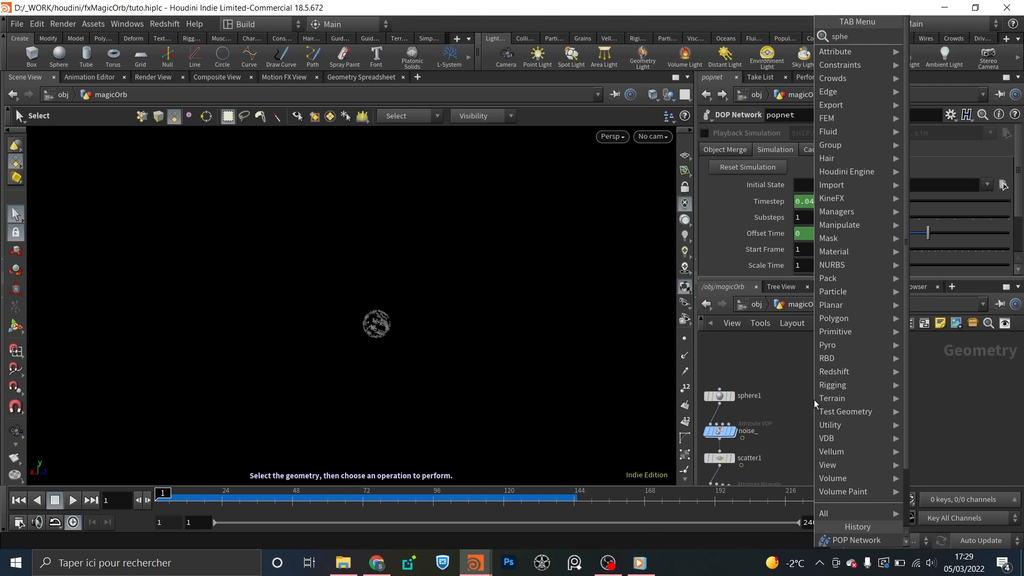
{"action": "key", "text": "Return"}
{"action": "left_click", "coordinate": [817, 395]}
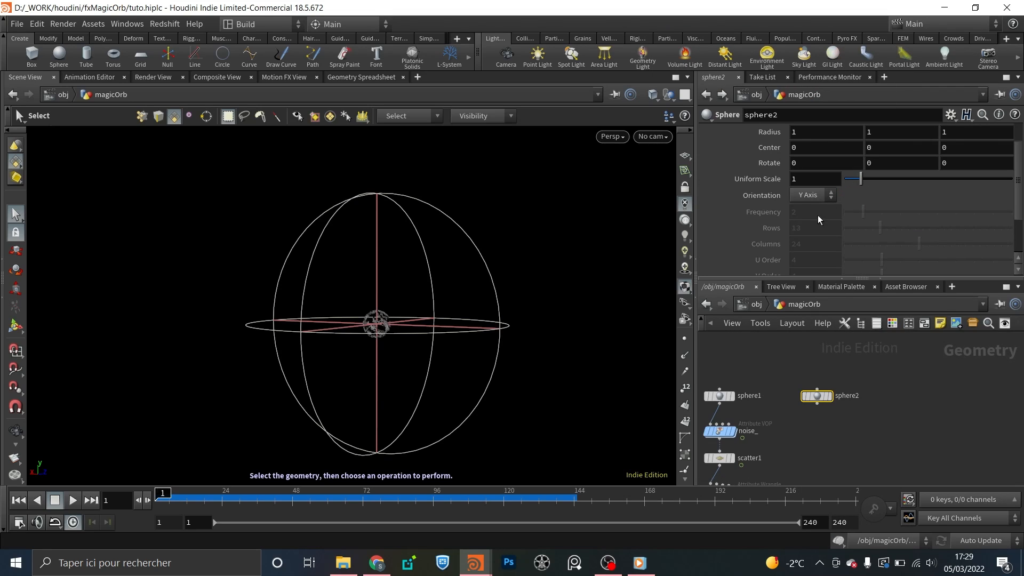
- Set sphere2's primitive type to Mesh and turn on its template display so it overlays the particles
{"action": "left_click", "coordinate": [807, 137]}
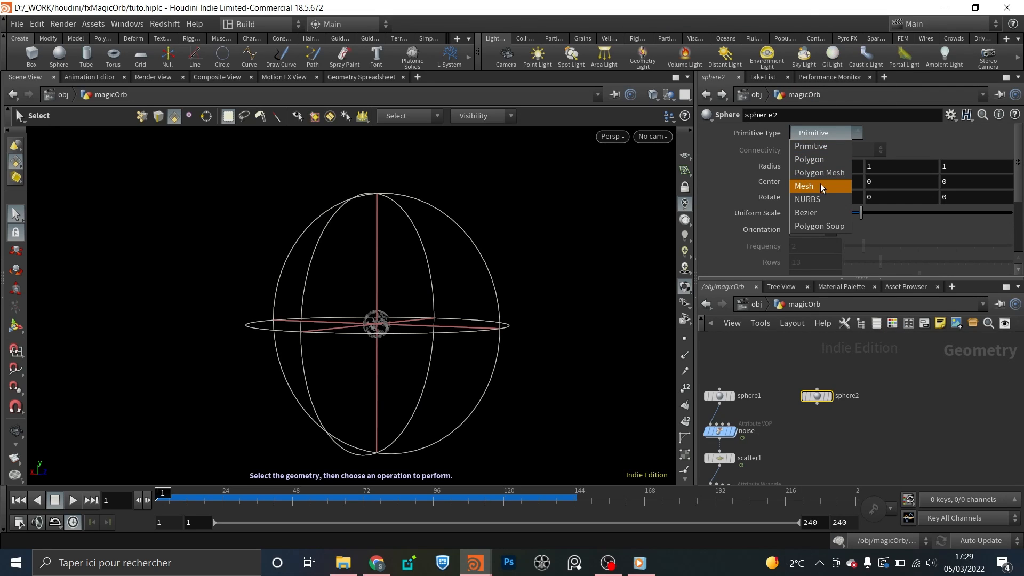
{"action": "left_click", "coordinate": [817, 187]}
{"action": "scroll", "coordinate": [799, 462], "scroll_direction": "down", "scroll_amount": 4}
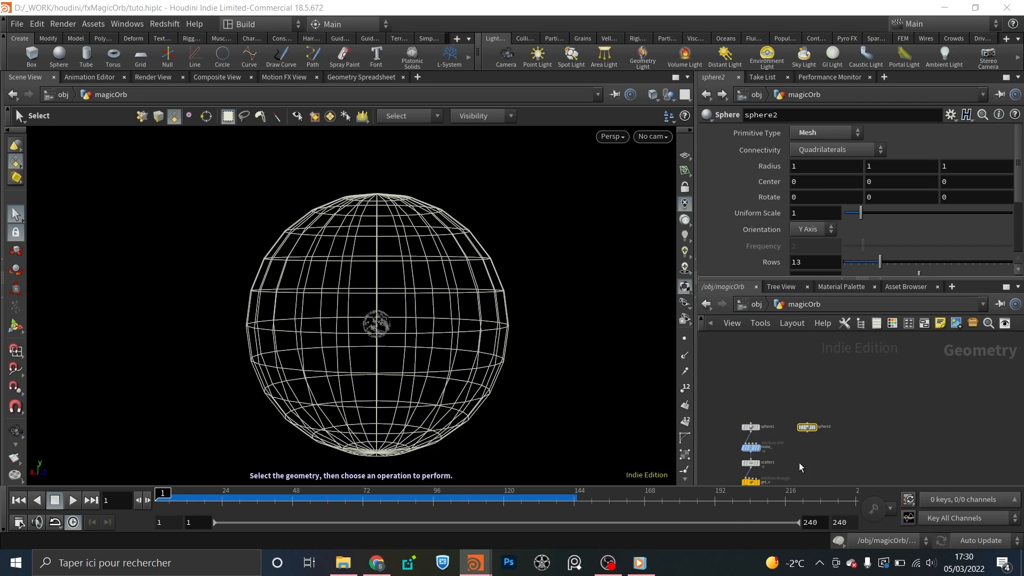
{"action": "mouse_move", "coordinate": [818, 382]}
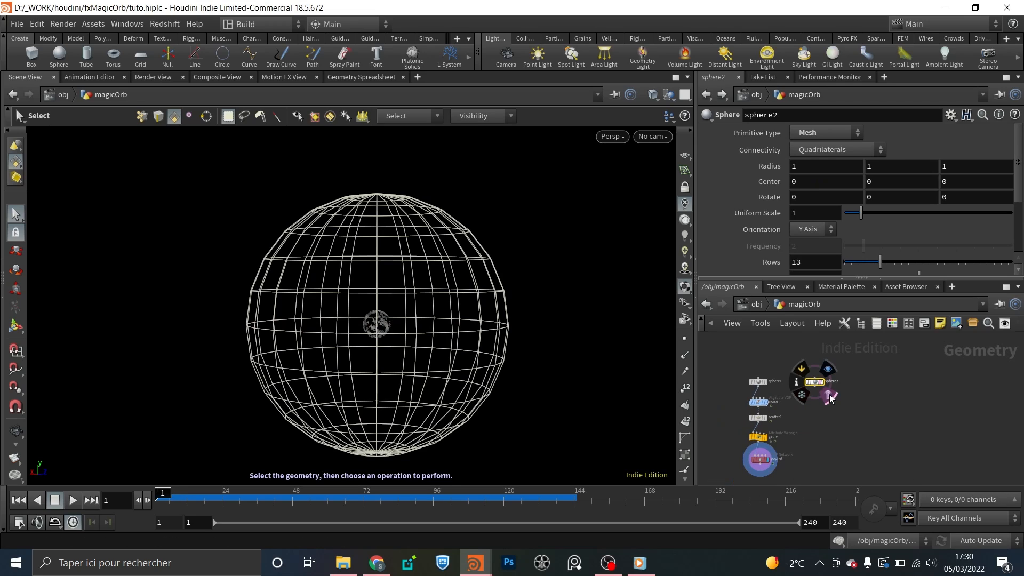
{"action": "scroll", "coordinate": [788, 448], "scroll_direction": "up", "scroll_amount": 3}
{"action": "middle_click_drag", "start_coordinate": [819, 392], "coordinate": [789, 373]}
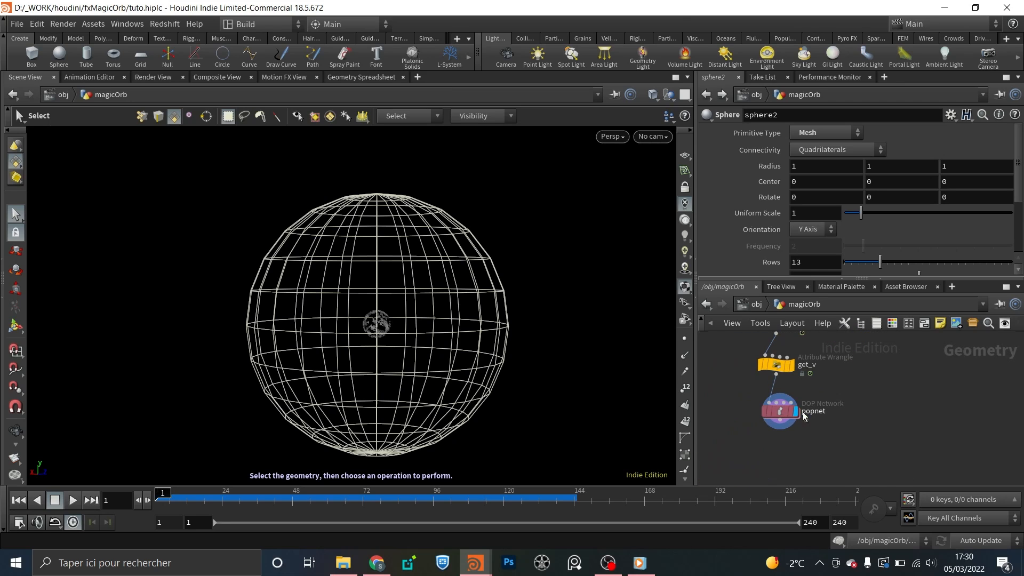
- Scrub the popnet simulation to frame 79 to compare the particle spread with the templated sphere
{"action": "left_click", "coordinate": [779, 410]}
{"action": "key", "text": "Up"}
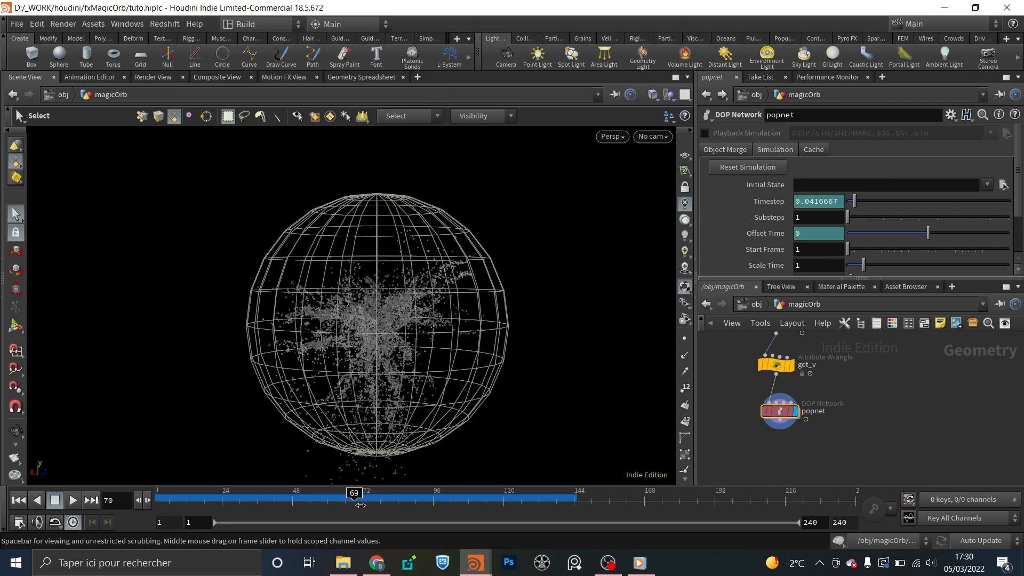
{"action": "middle_click_drag", "start_coordinate": [888, 396], "coordinate": [819, 430]}
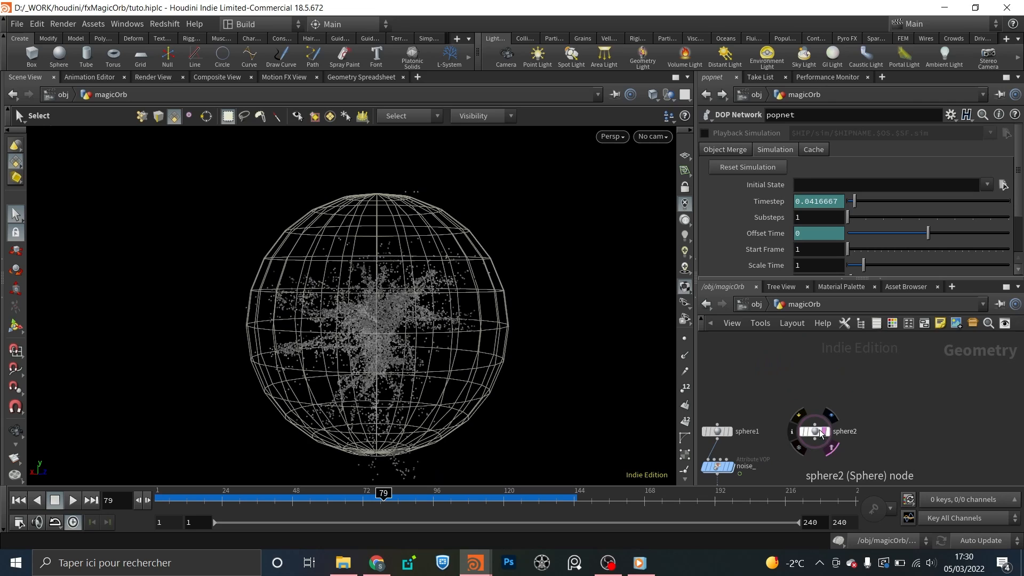
- Set sphere2's Uniform Scale to 0.7
{"action": "left_click", "coordinate": [816, 431]}
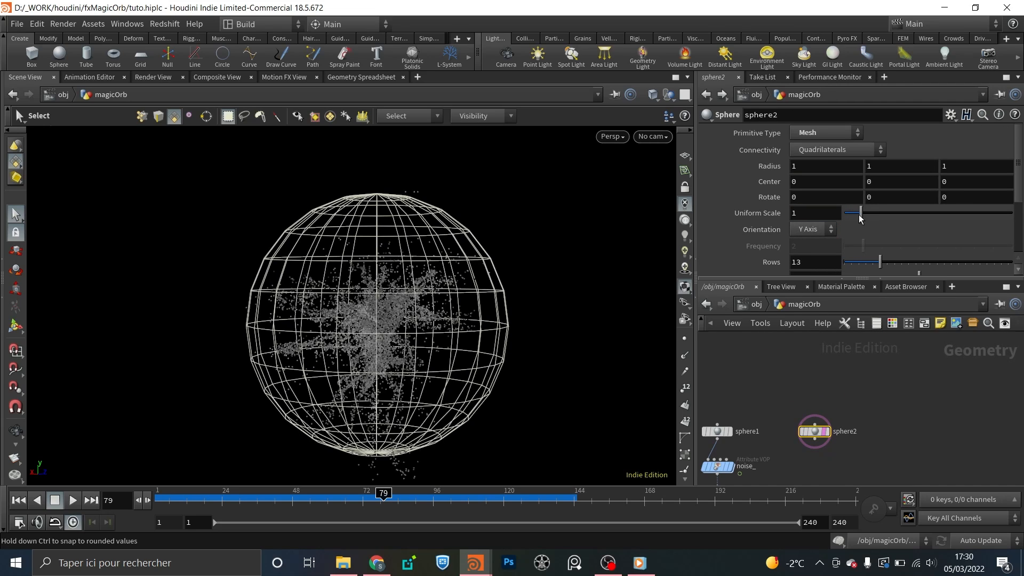
{"action": "left_click_drag", "start_coordinate": [858, 214], "coordinate": [857, 213]}
{"action": "left_click", "coordinate": [816, 211]}
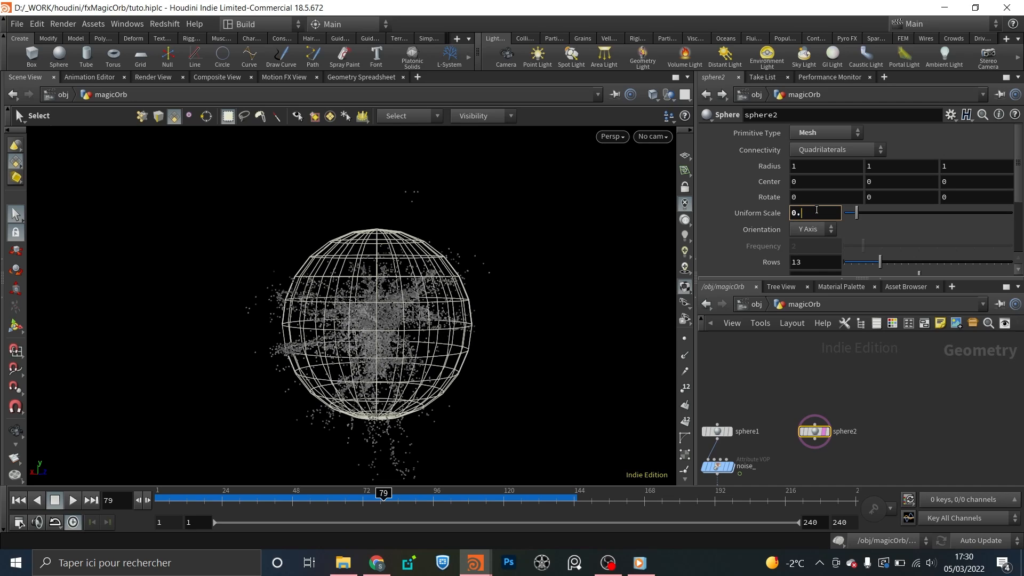
{"action": "type", "text": "0.6"}
{"action": "key", "text": "Return"}
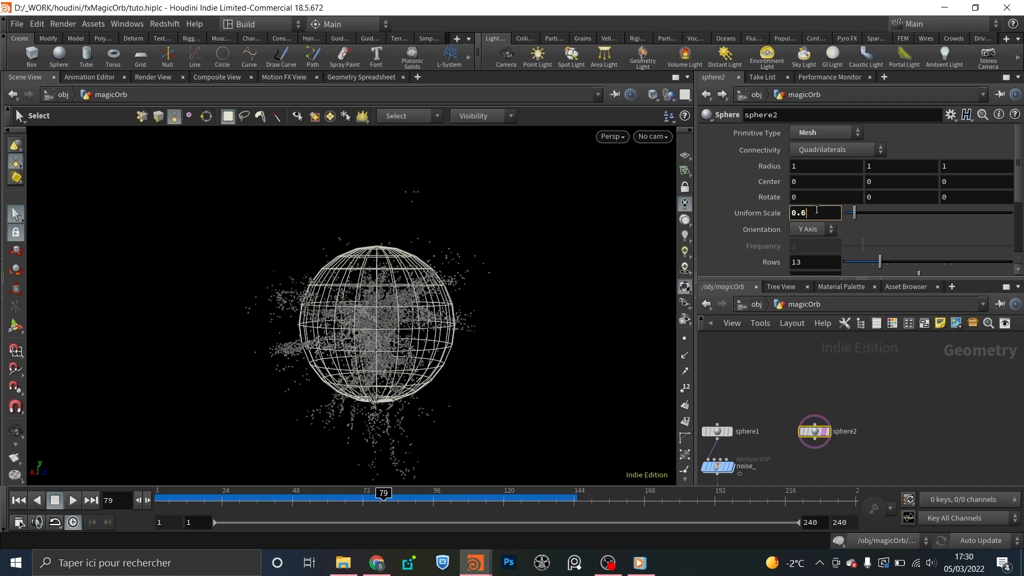
{"action": "type", "text": "7"}
{"action": "key", "text": "Return"}
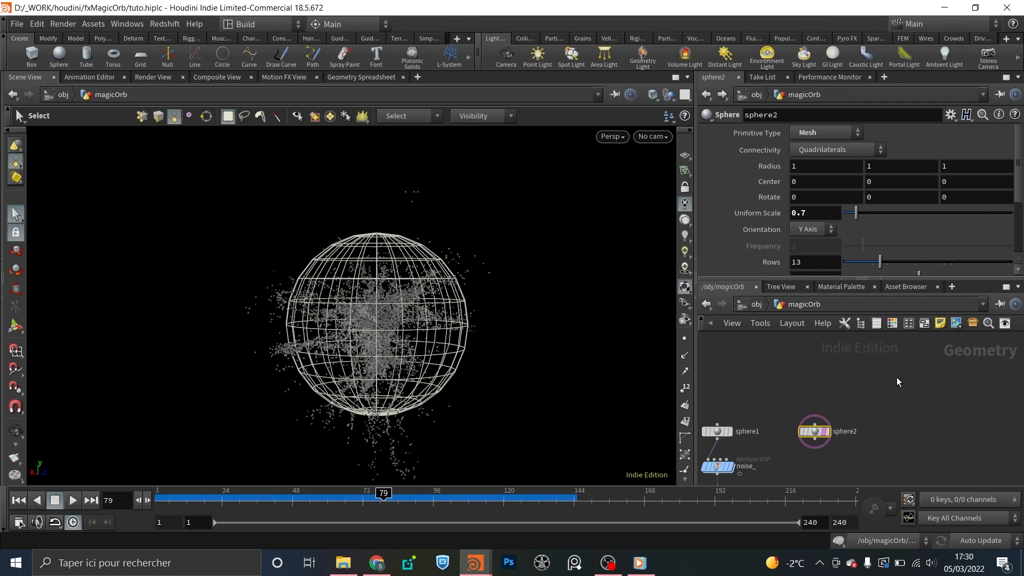
- Turn off sphere2's template display and make it the displayed node in the magicOrb network
{"action": "scroll", "coordinate": [823, 432], "scroll_direction": "down", "scroll_amount": 3}
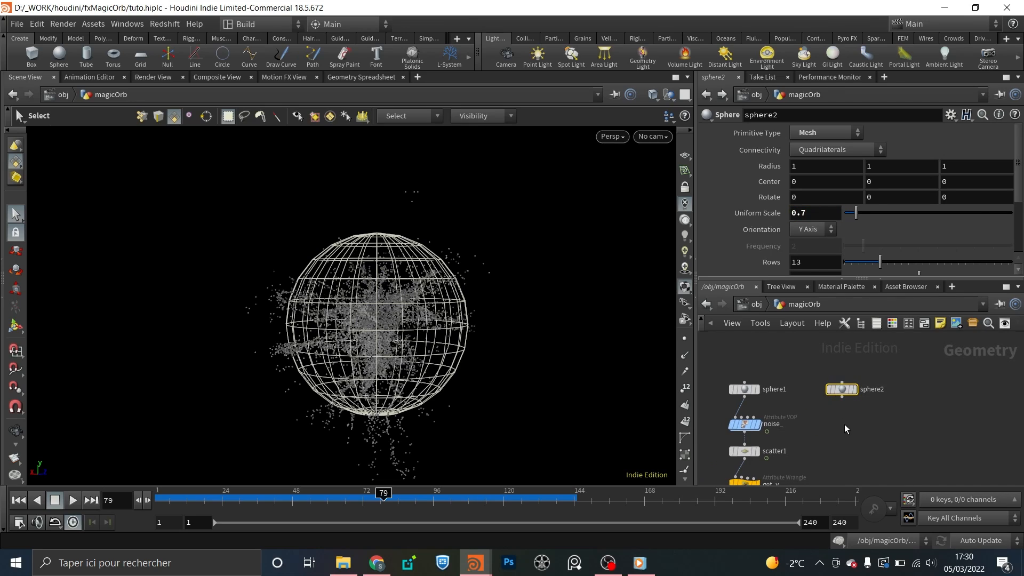
{"action": "scroll", "coordinate": [843, 423], "scroll_direction": "up", "scroll_amount": 3}
{"action": "scroll", "coordinate": [844, 386], "scroll_direction": "down", "scroll_amount": 3}
{"action": "scroll", "coordinate": [845, 386], "scroll_direction": "up", "scroll_amount": 3}
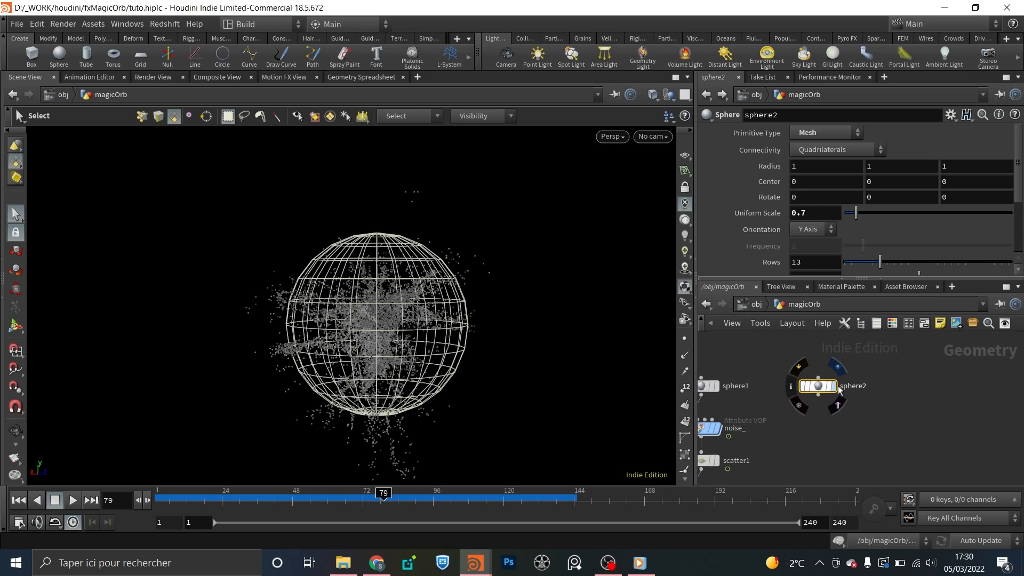
{"action": "left_click", "coordinate": [832, 386]}
- Add a VDB from Polygons node below and beside sphere2
{"action": "key", "text": "Tab"}
{"action": "type", "text": "vdb"}
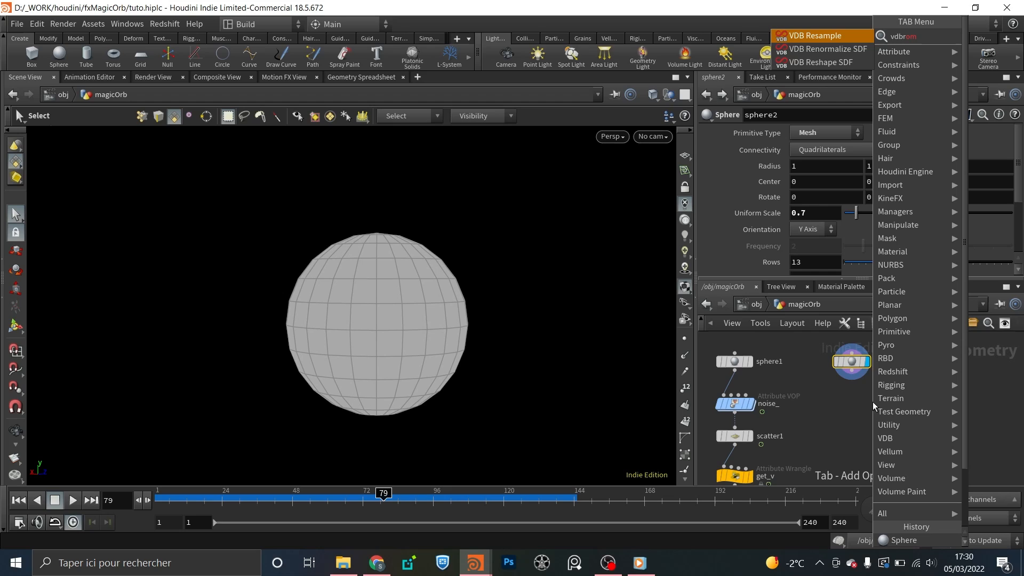
{"action": "type", "text": "rom"}
{"action": "key", "text": "BackSpace"}
{"action": "key", "text": "BackSpace"}
{"action": "key", "text": "BackSpace"}
{"action": "type", "text": "fro"}
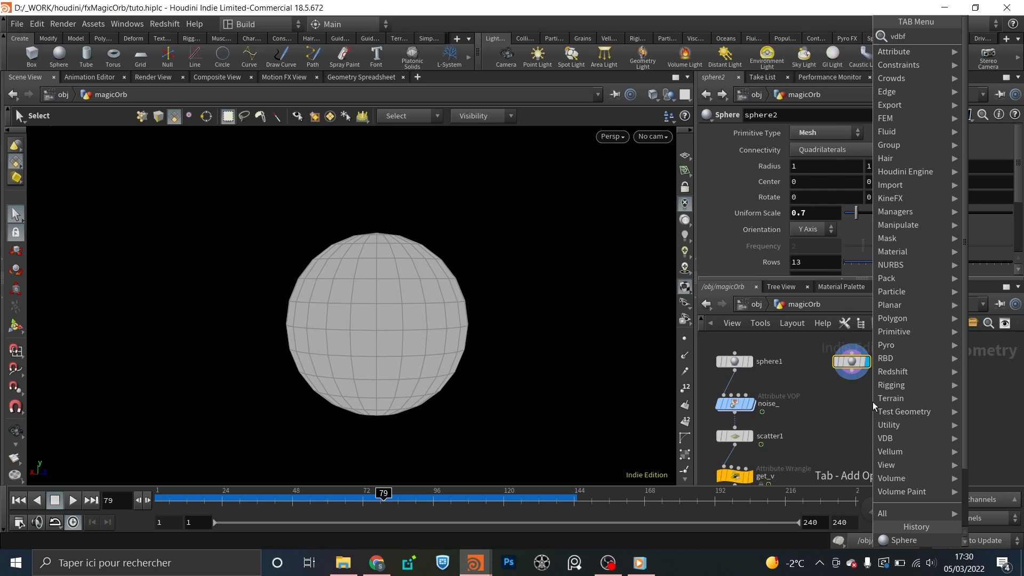
{"action": "key", "text": "Down"}
{"action": "key", "text": "Down"}
{"action": "key", "text": "Return"}
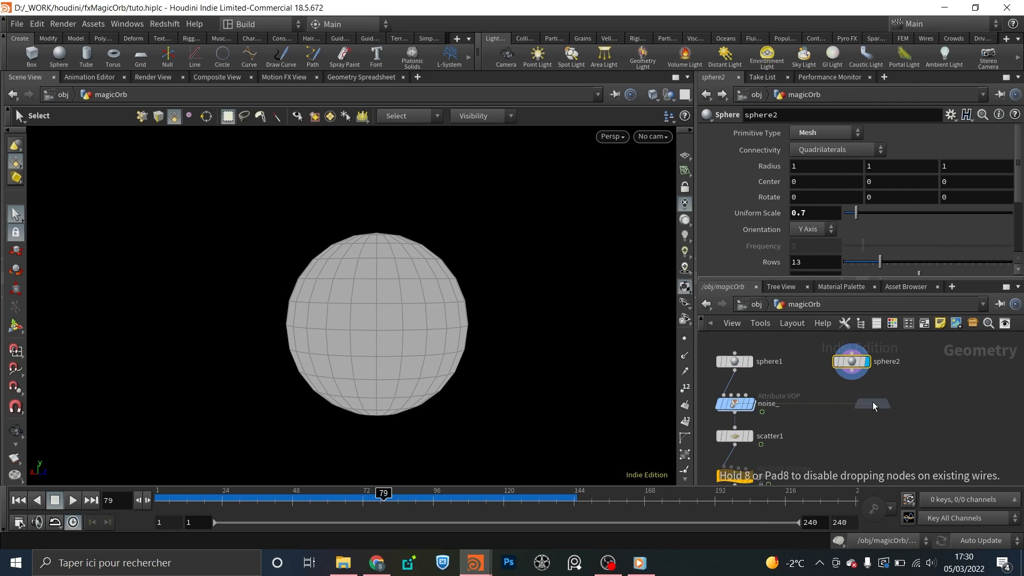
{"action": "left_click", "coordinate": [912, 392]}
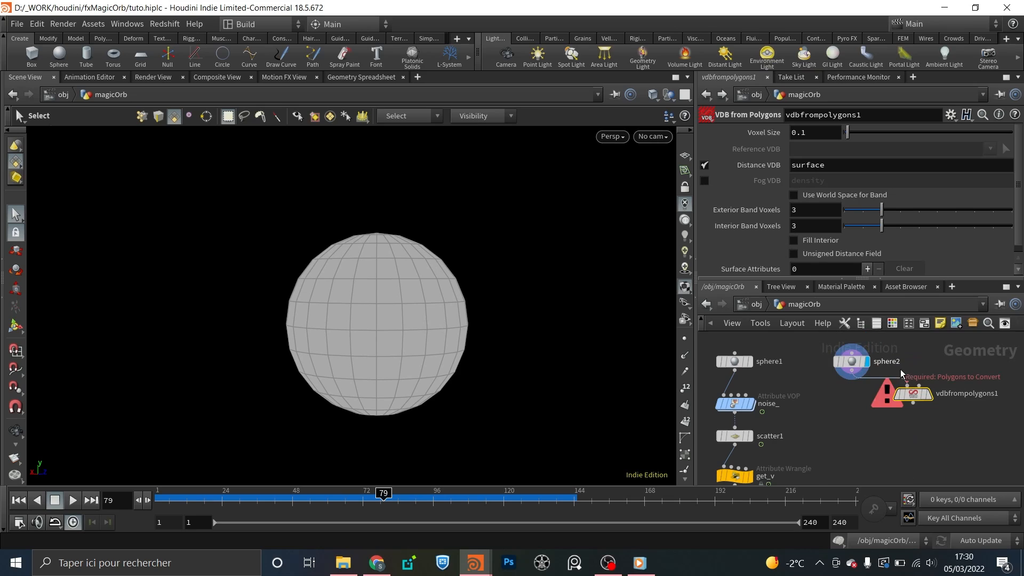
- Wire sphere2 into the first input of the VDB from Polygons node, correcting the misplaced connection, and display the node
{"action": "left_click", "coordinate": [928, 393]}
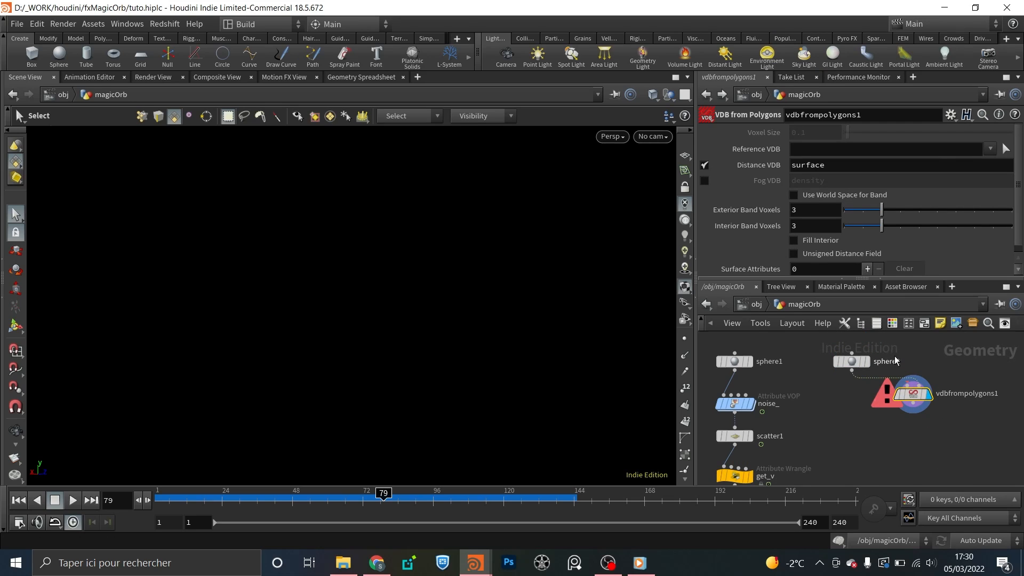
{"action": "key", "text": "ctrl+z"}
{"action": "left_click", "coordinate": [910, 385]}
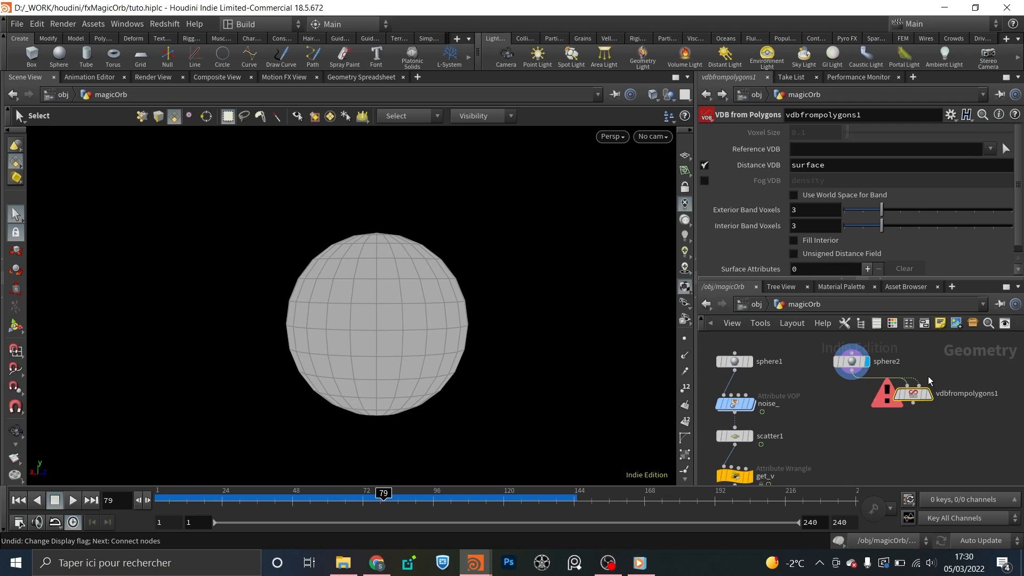
{"action": "left_click", "coordinate": [913, 393]}
{"action": "left_click", "coordinate": [928, 395]}
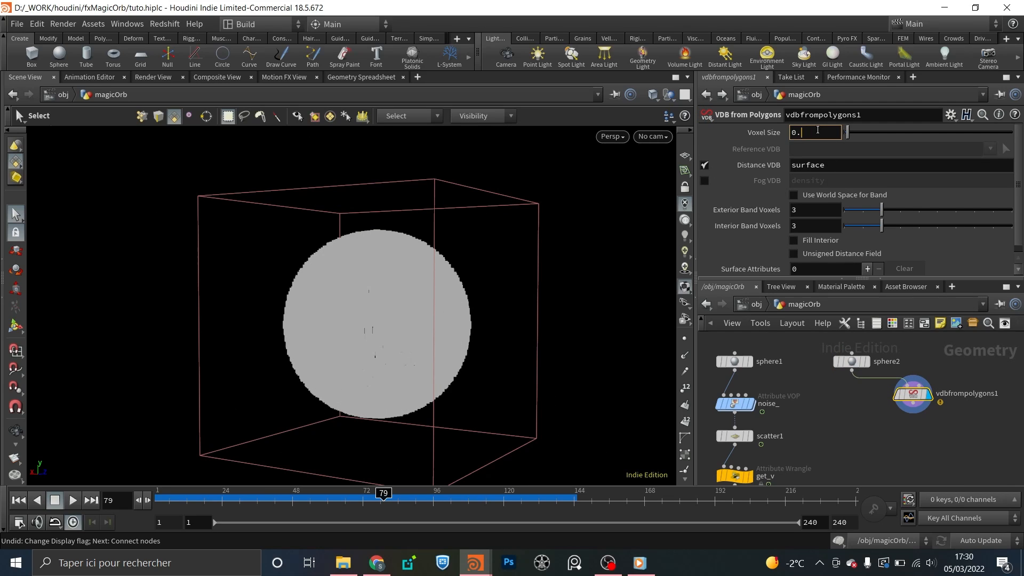
- Set the Voxel Size of vdbfrompolygons1 to 0.05 and check the result from another angle
{"action": "type", "text": "05"}
{"action": "key", "text": "Return"}
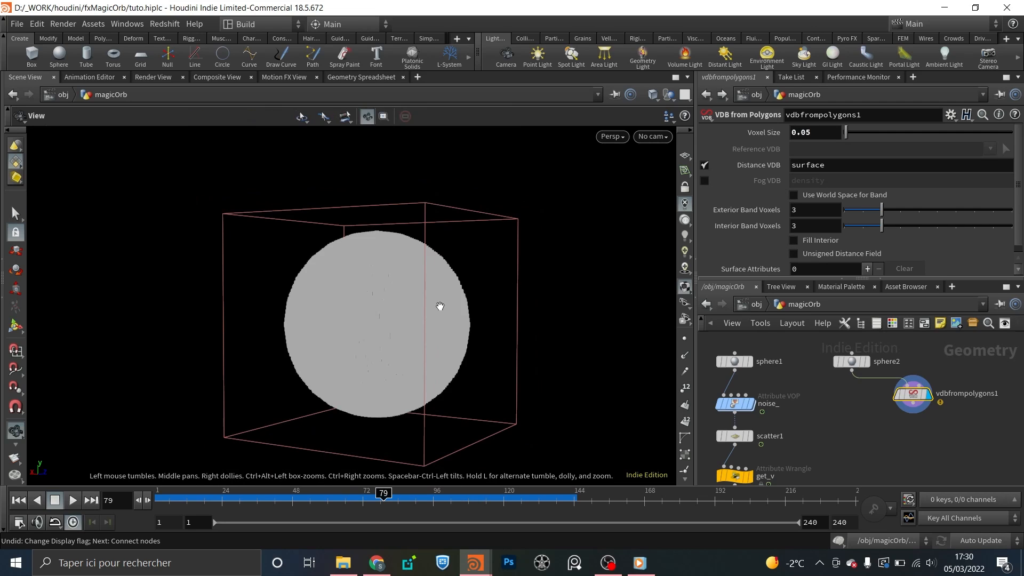
{"action": "left_click_drag", "start_coordinate": [438, 304], "coordinate": [482, 319]}
- Add a Null node wired directly from sphere2 and name it OUT_Cld_Geo
{"action": "key", "text": "Tab"}
{"action": "type", "text": "null"}
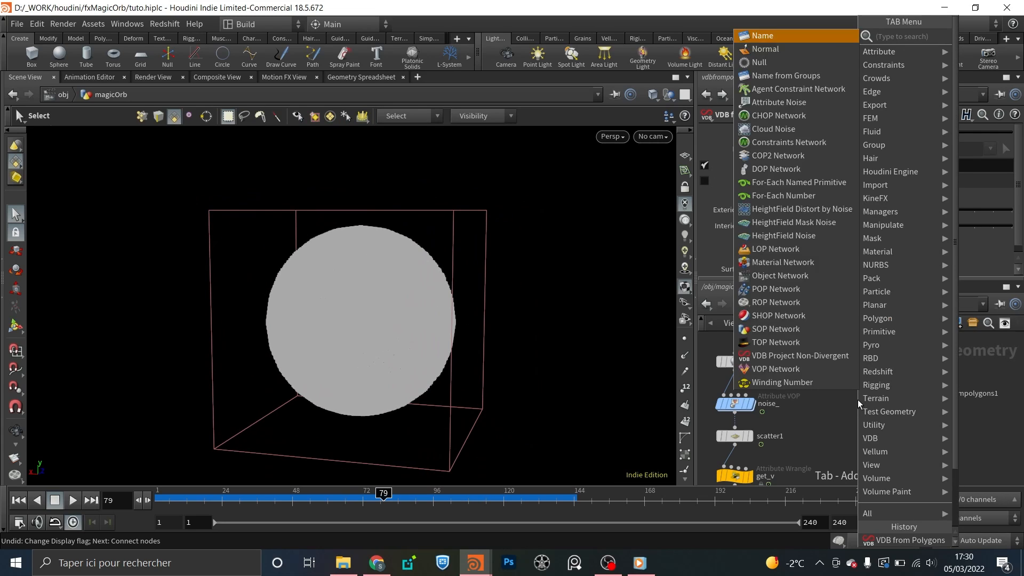
{"action": "key", "text": "Return"}
{"action": "left_click", "coordinate": [854, 422]}
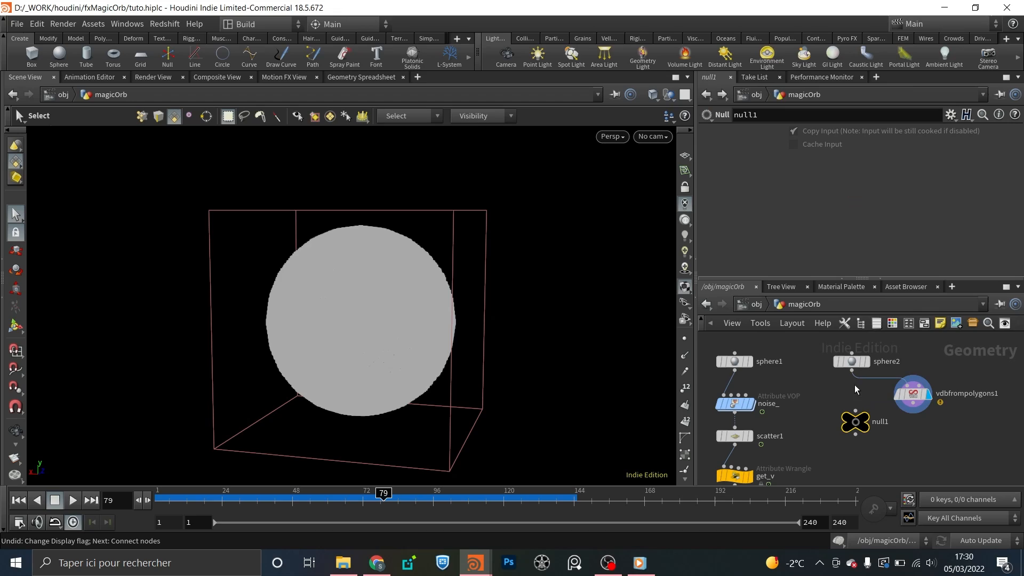
{"action": "double_click", "coordinate": [876, 421]}
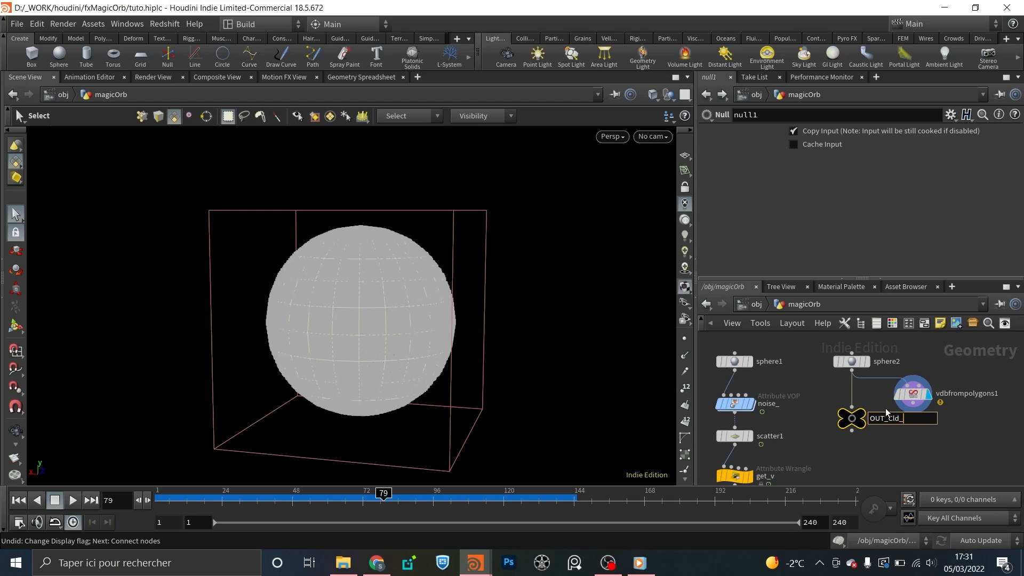
{"action": "type", "text": "OUT_Cld_Geo"}
{"action": "key", "text": "Return"}
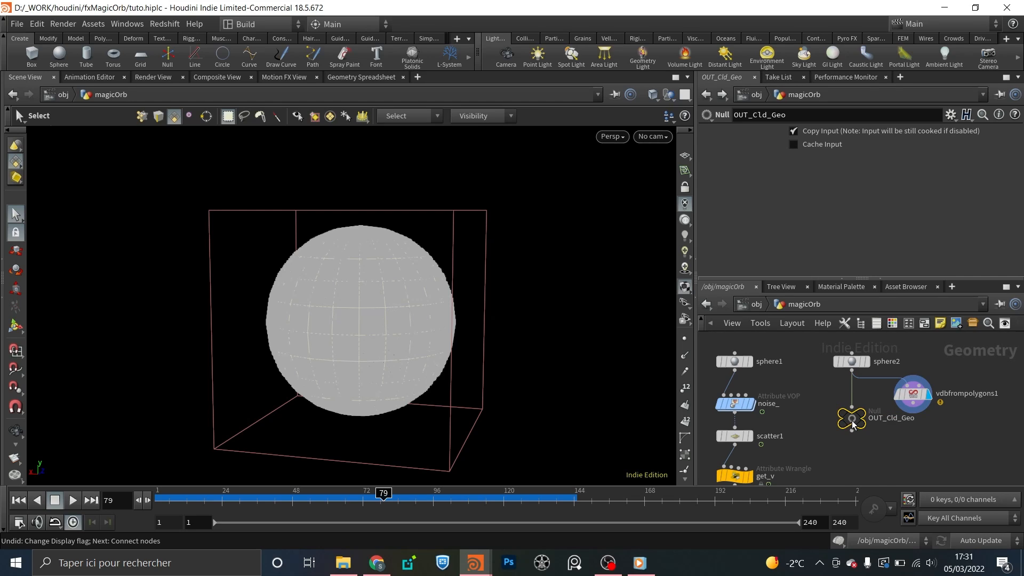
- Duplicate the OUT_Cld_Geo null and wire the copy to the output of vdbfrompolygons1
{"action": "key", "text": "ctrl+v"}
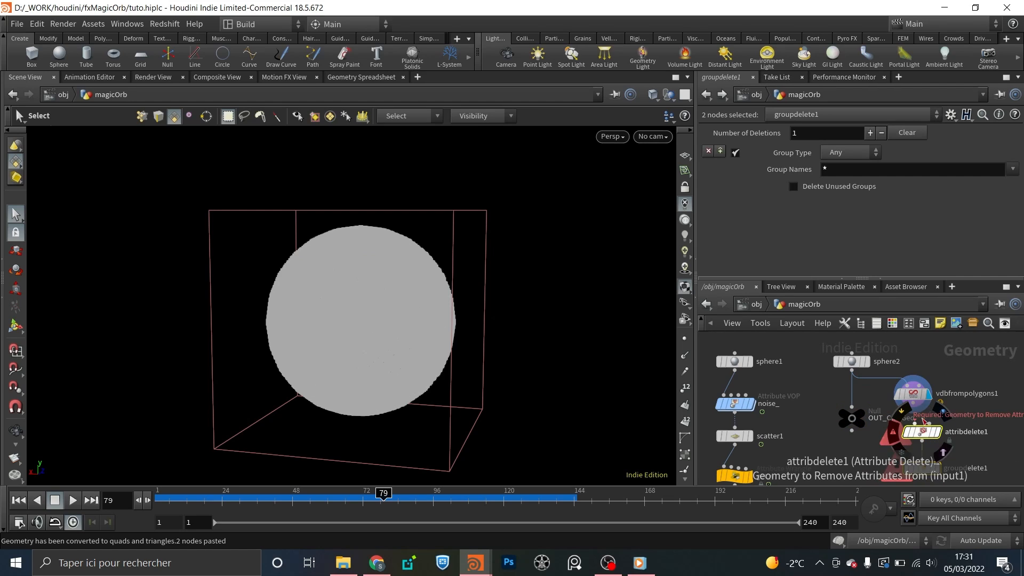
{"action": "key", "text": "Delete"}
{"action": "left_click", "coordinate": [852, 419]}
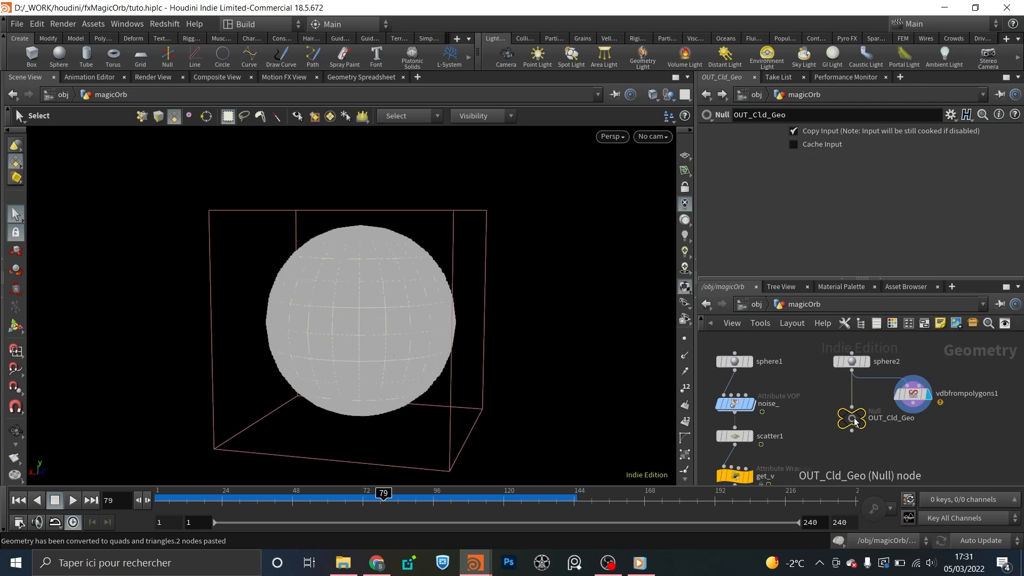
{"action": "key", "text": "ctrl+c"}
{"action": "key", "text": "ctrl+v"}
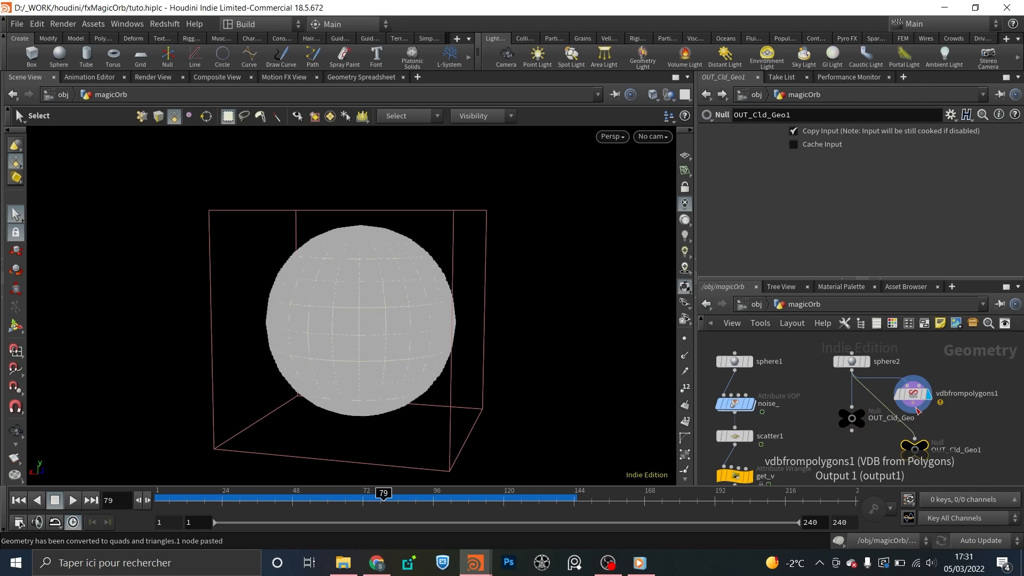
{"action": "left_click", "coordinate": [915, 439]}
{"action": "left_click", "coordinate": [913, 411]}
- Rename the null below vdbfrompolygons1 as OUT_Cld_SDF
{"action": "double_click", "coordinate": [973, 450]}
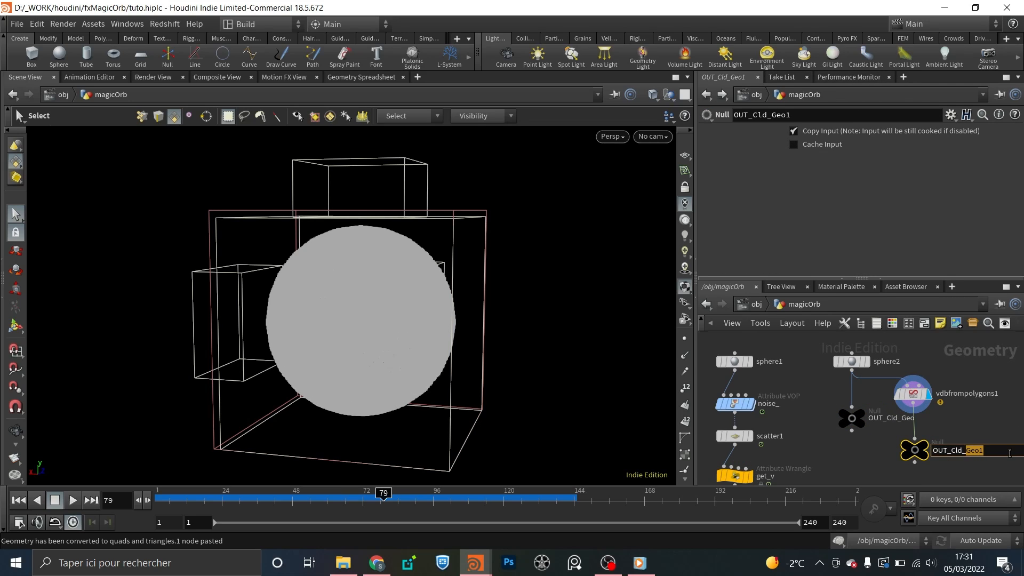
{"action": "type", "text": "SDF"}
{"action": "key", "text": "Return"}
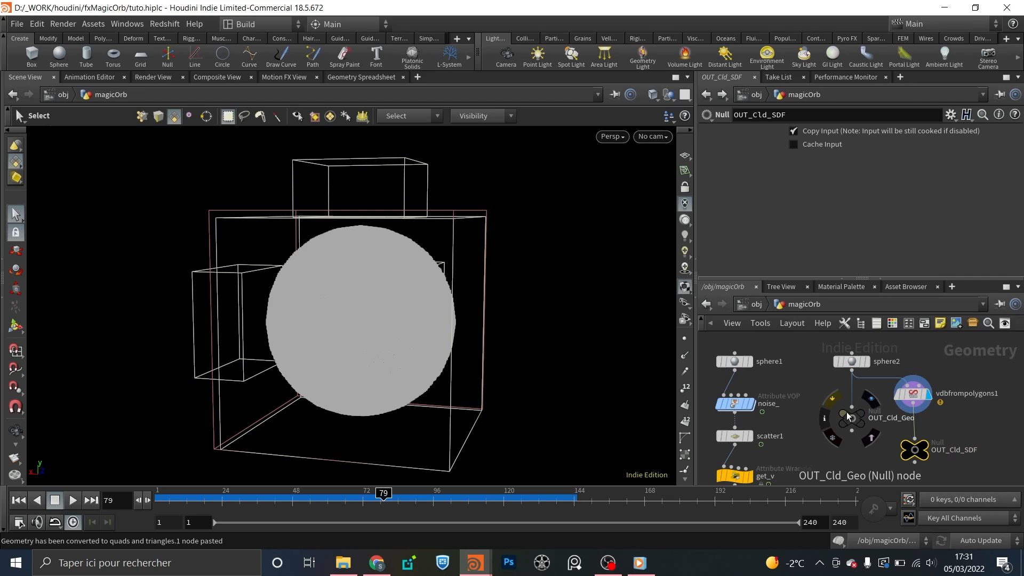
- Rewind the timeline to frame 1 and enter the popnet DOP network
{"action": "scroll", "coordinate": [876, 455], "scroll_direction": "down", "scroll_amount": 4}
{"action": "key", "text": "ctrl+Up"}
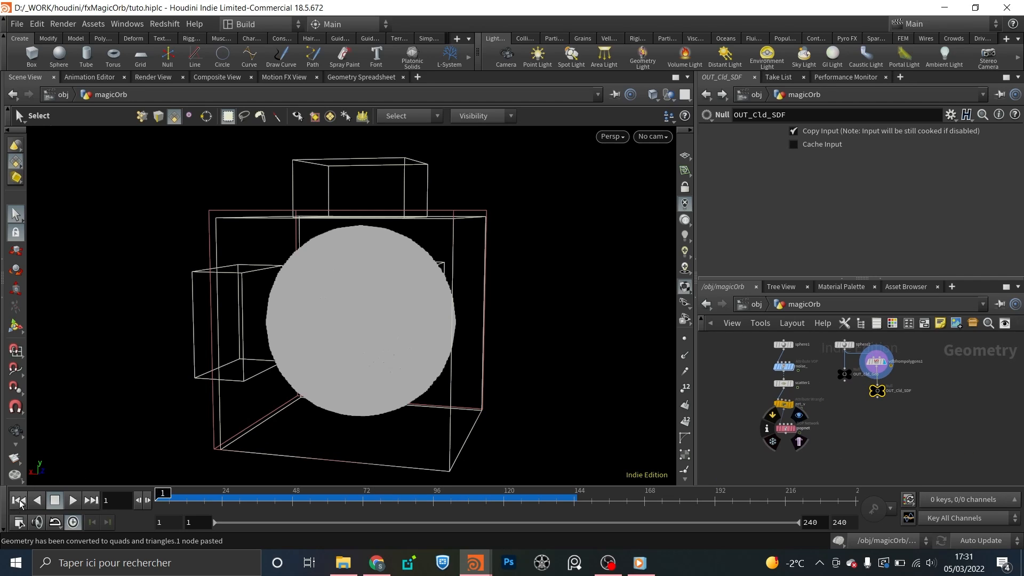
{"action": "scroll", "coordinate": [791, 424], "scroll_direction": "up", "scroll_amount": 4}
{"action": "double_click", "coordinate": [775, 409]}
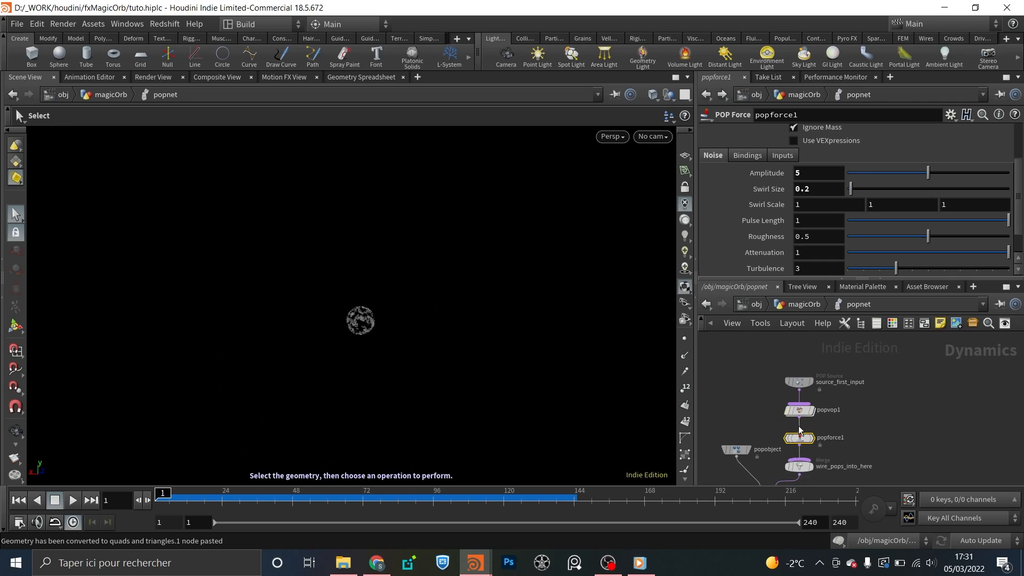
- Add a Static Object node beside popsolver inside the popnet
{"action": "scroll", "coordinate": [864, 384], "scroll_direction": "down", "scroll_amount": 3}
{"action": "left_click_drag", "start_coordinate": [830, 411], "coordinate": [830, 446]}
{"action": "scroll", "coordinate": [807, 402], "scroll_direction": "up", "scroll_amount": 2}
{"action": "scroll", "coordinate": [806, 402], "scroll_direction": "up", "scroll_amount": 2}
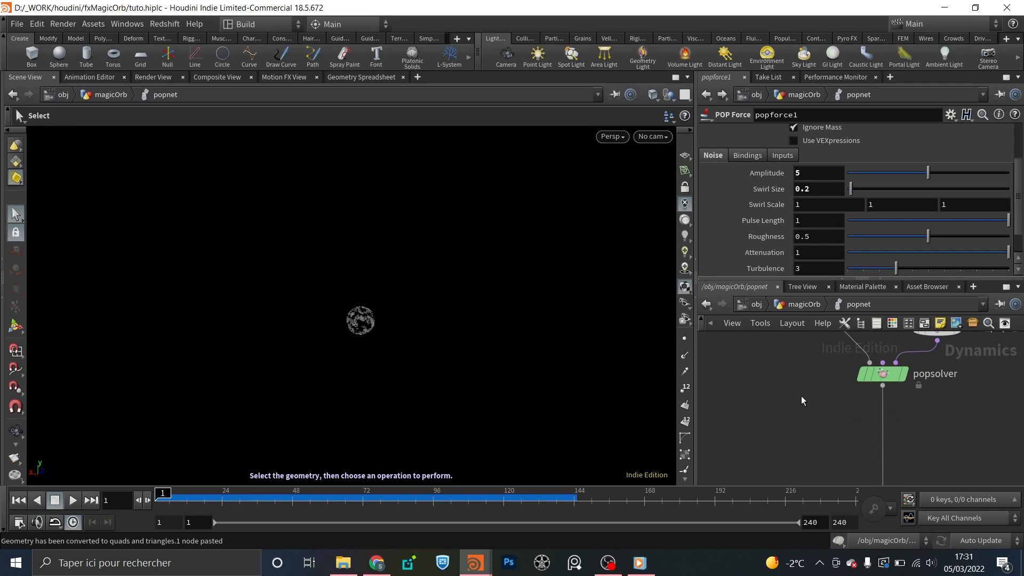
{"action": "key", "text": "Tab"}
{"action": "type", "text": "stati"}
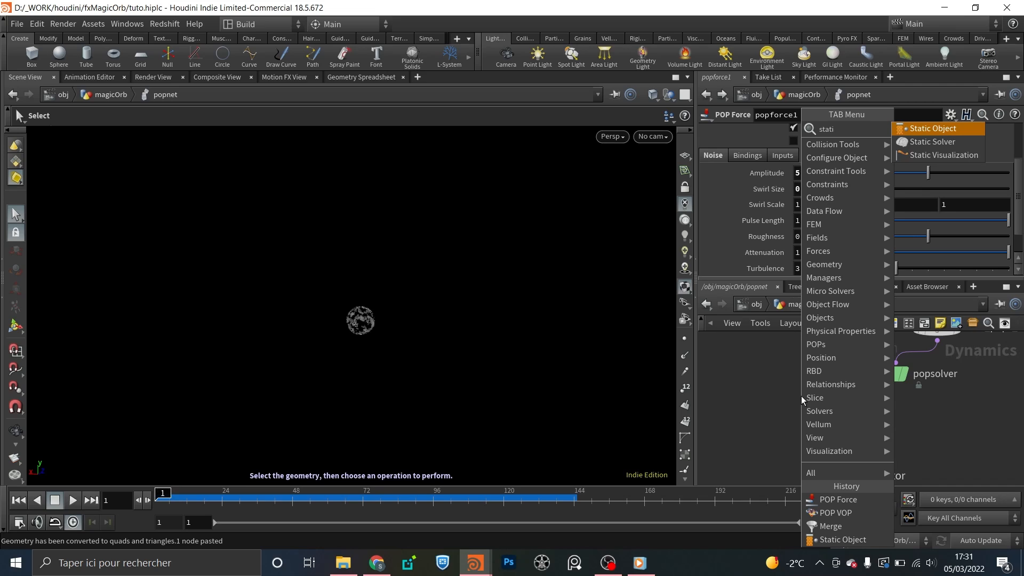
{"action": "key", "text": "Return"}
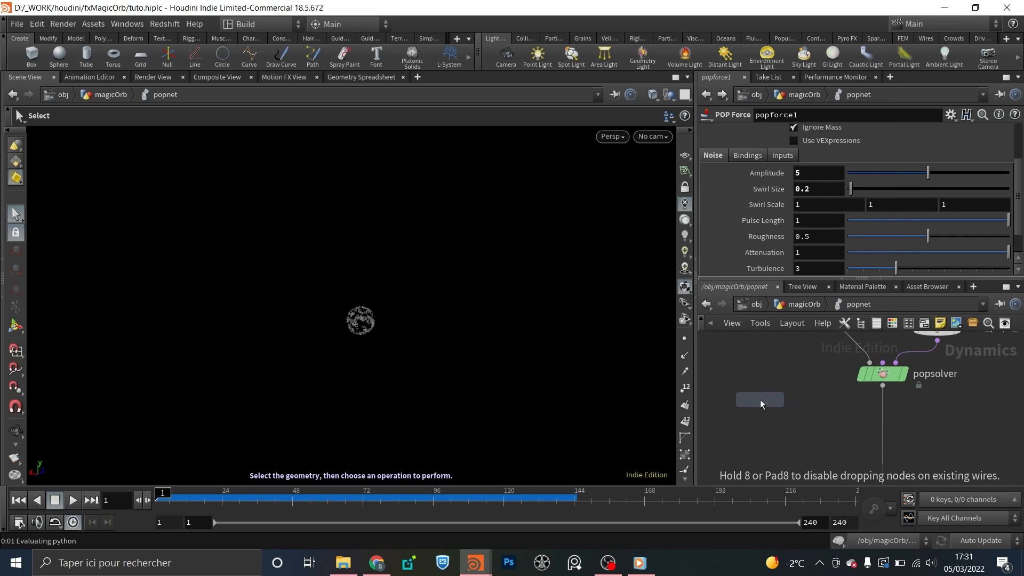
{"action": "left_click", "coordinate": [760, 399]}
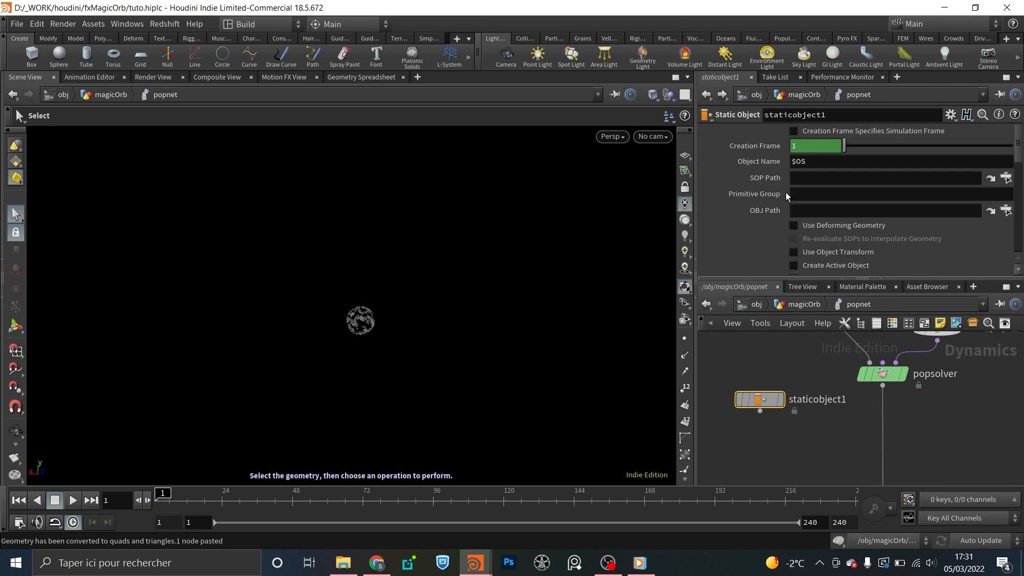
- Set the SOP Path of staticobject1 to /obj/magicOrb/OUT_Cld_Geo
{"action": "left_click", "coordinate": [1005, 179]}
{"action": "left_click", "coordinate": [951, 111]}
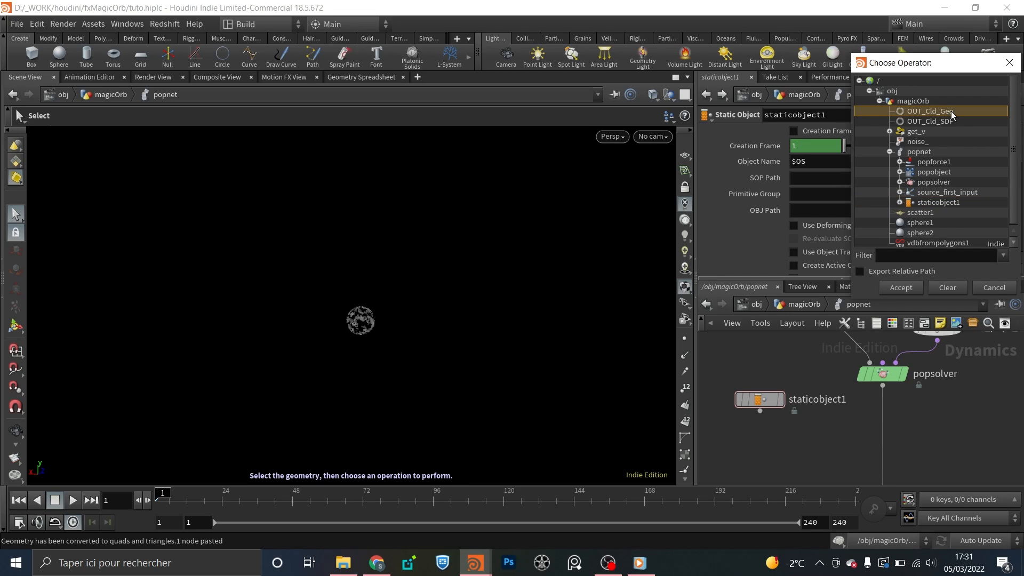
{"action": "left_click", "coordinate": [910, 287]}
- Enable Use Deforming Geometry and Use Object Transform on staticobject1
{"action": "scroll", "coordinate": [895, 219], "scroll_direction": "down", "scroll_amount": 3}
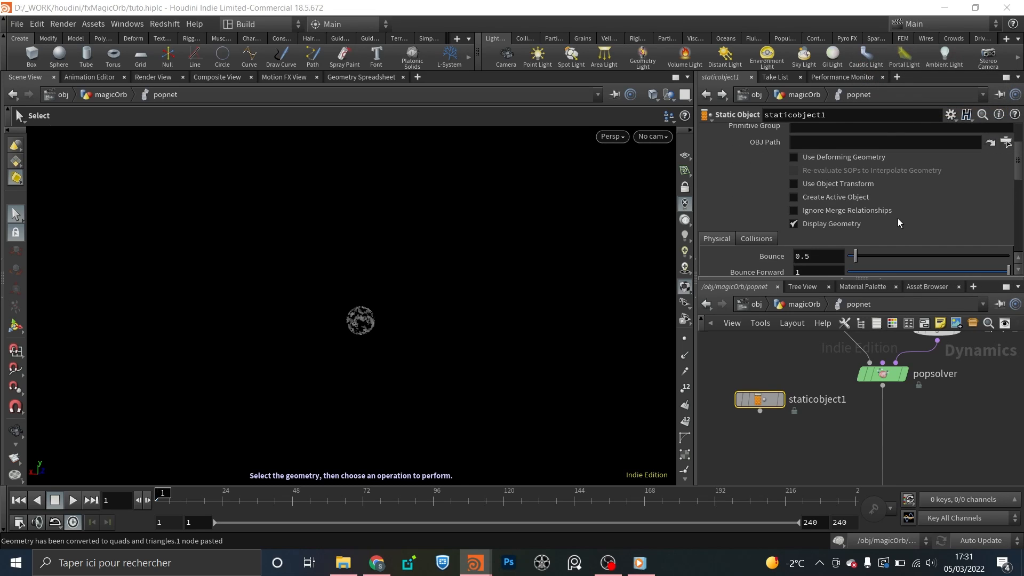
{"action": "scroll", "coordinate": [898, 219], "scroll_direction": "up", "scroll_amount": 3}
{"action": "scroll", "coordinate": [898, 223], "scroll_direction": "down", "scroll_amount": 2}
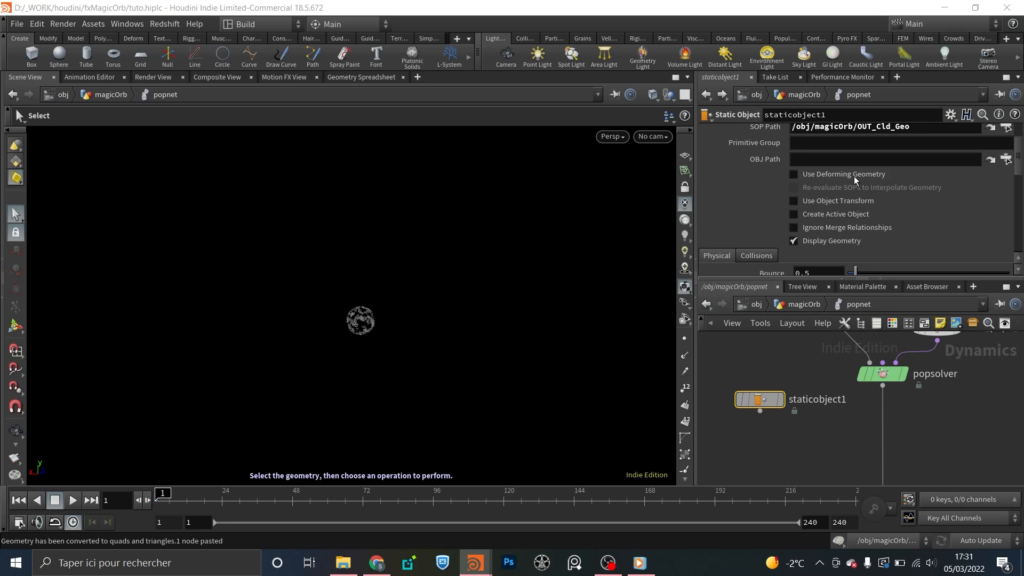
{"action": "left_click", "coordinate": [843, 201]}
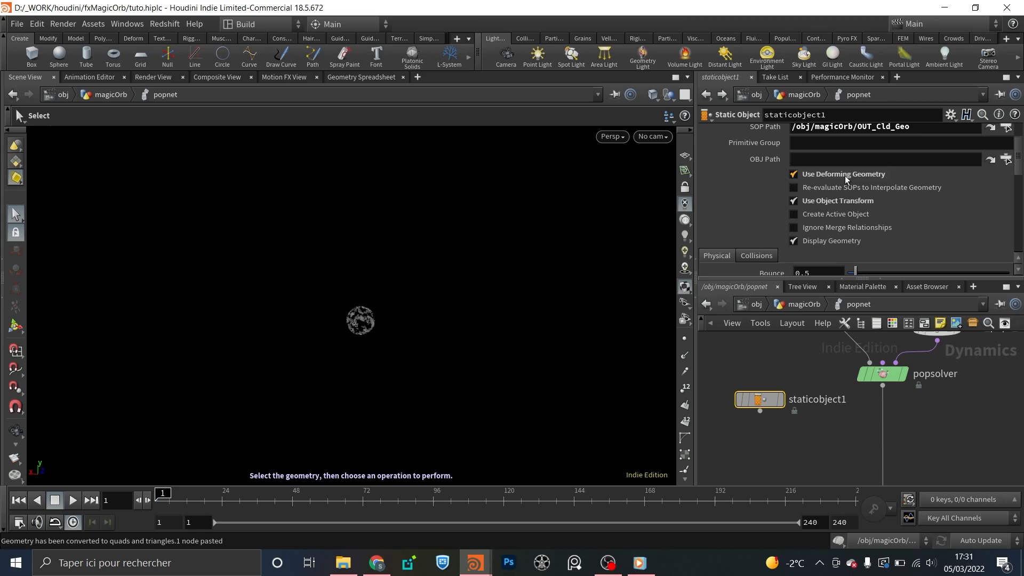
- Set the RBD Solver collision detection of staticobject1 to Use Volume Collisions
{"action": "scroll", "coordinate": [863, 218], "scroll_direction": "down", "scroll_amount": 5}
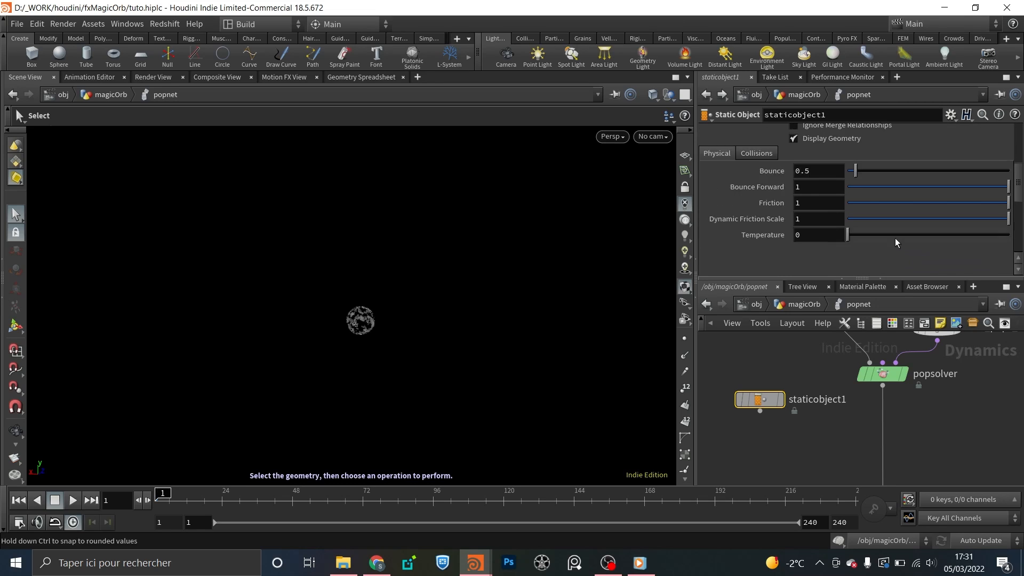
{"action": "left_click", "coordinate": [758, 171]}
{"action": "scroll", "coordinate": [893, 217], "scroll_direction": "down", "scroll_amount": 2}
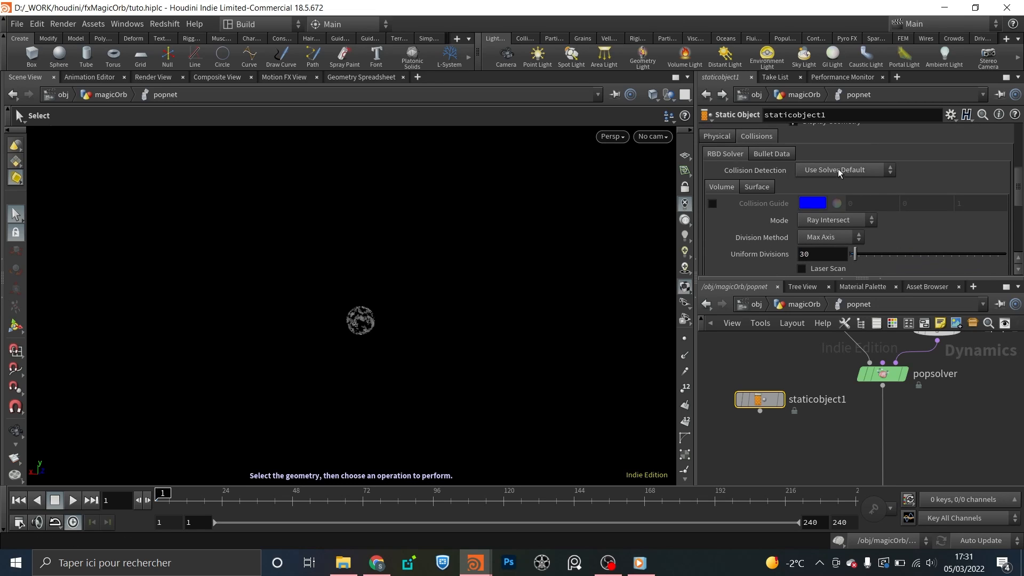
{"action": "left_click", "coordinate": [837, 168]}
{"action": "left_click", "coordinate": [843, 197]}
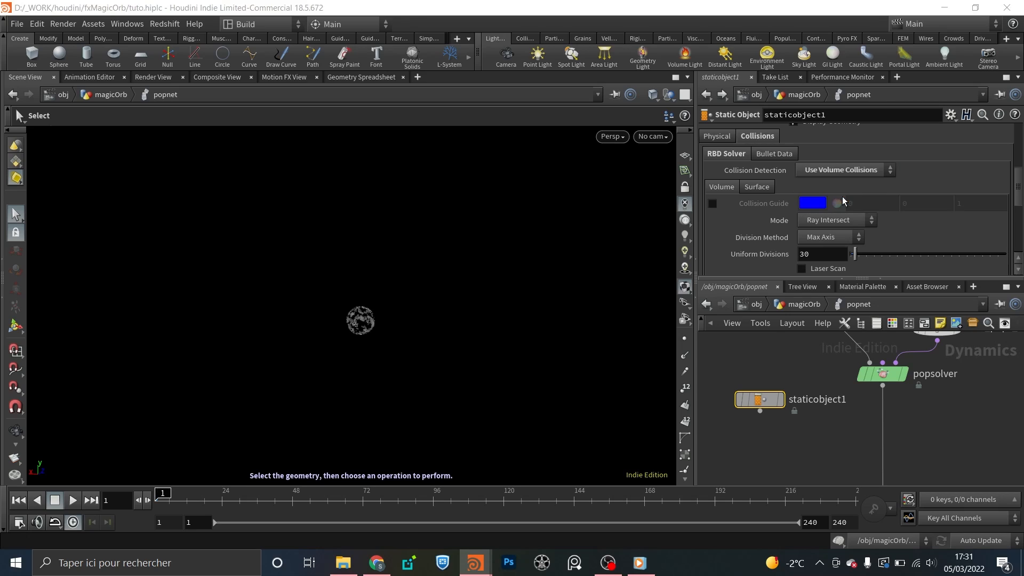
- Set the collision volume's mode to Volume Sample and its division method to By Size
{"action": "left_click", "coordinate": [842, 220]}
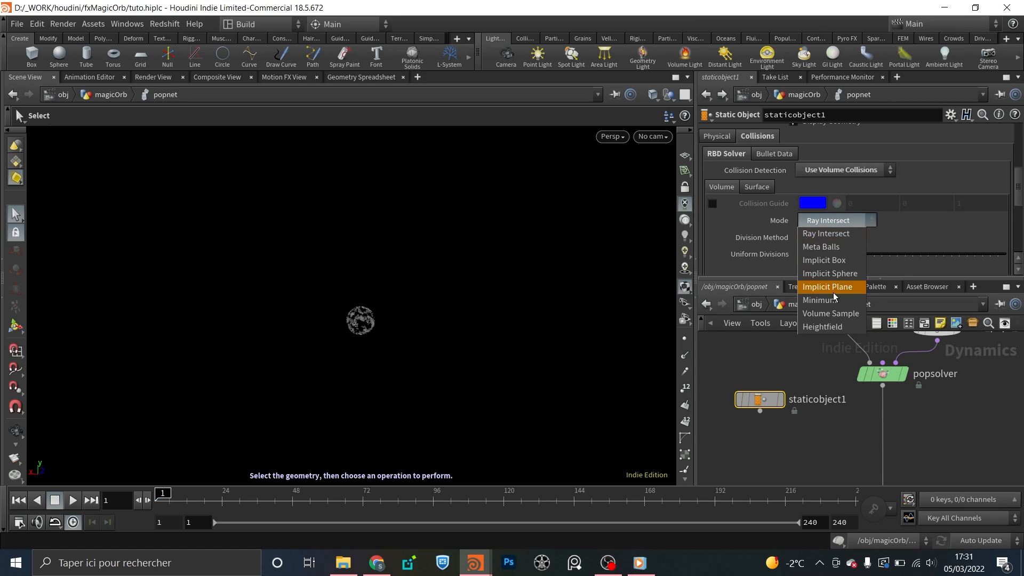
{"action": "left_click", "coordinate": [835, 315]}
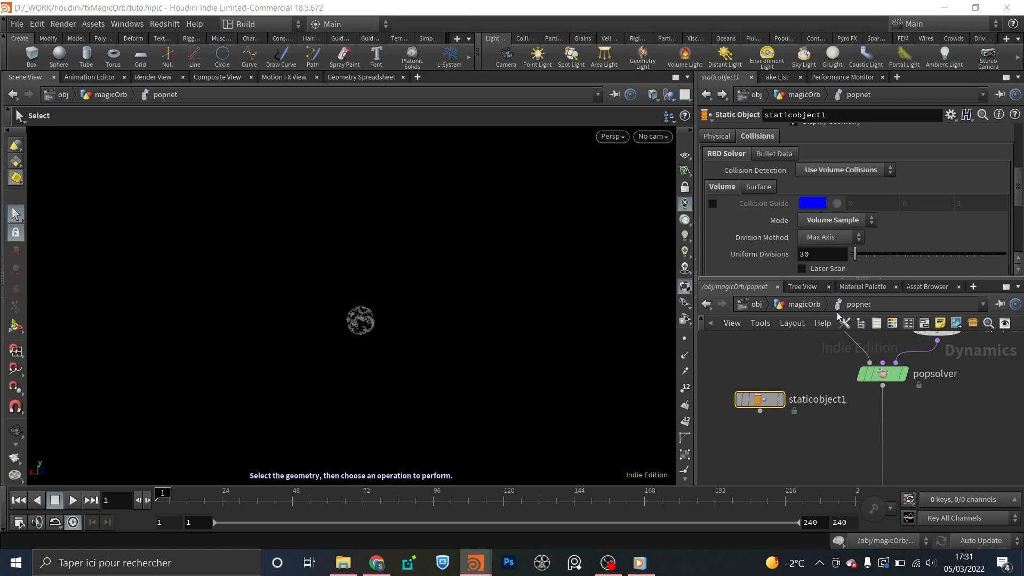
{"action": "left_click", "coordinate": [838, 238]}
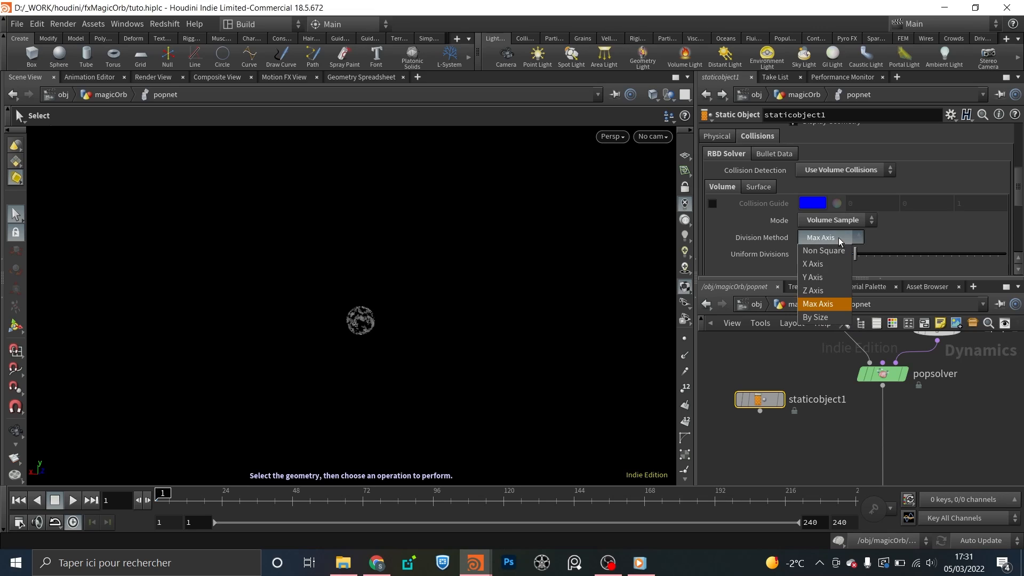
{"action": "left_click", "coordinate": [829, 317]}
- Assign /obj/magicOrb/OUT_Cld_SDF as the Proxy Volume of staticobject1
{"action": "scroll", "coordinate": [950, 241], "scroll_direction": "down", "scroll_amount": 5}
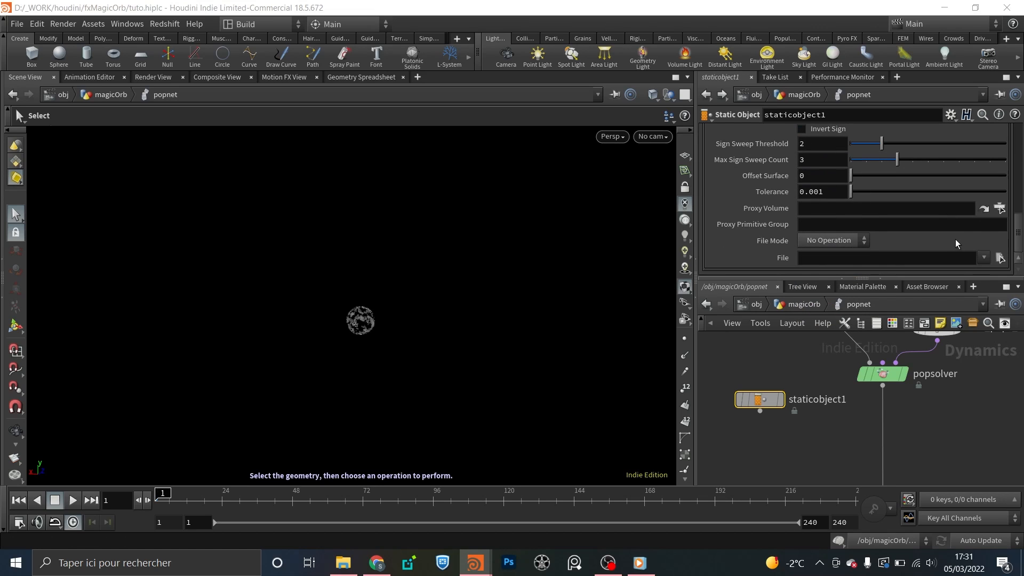
{"action": "left_click", "coordinate": [999, 209]}
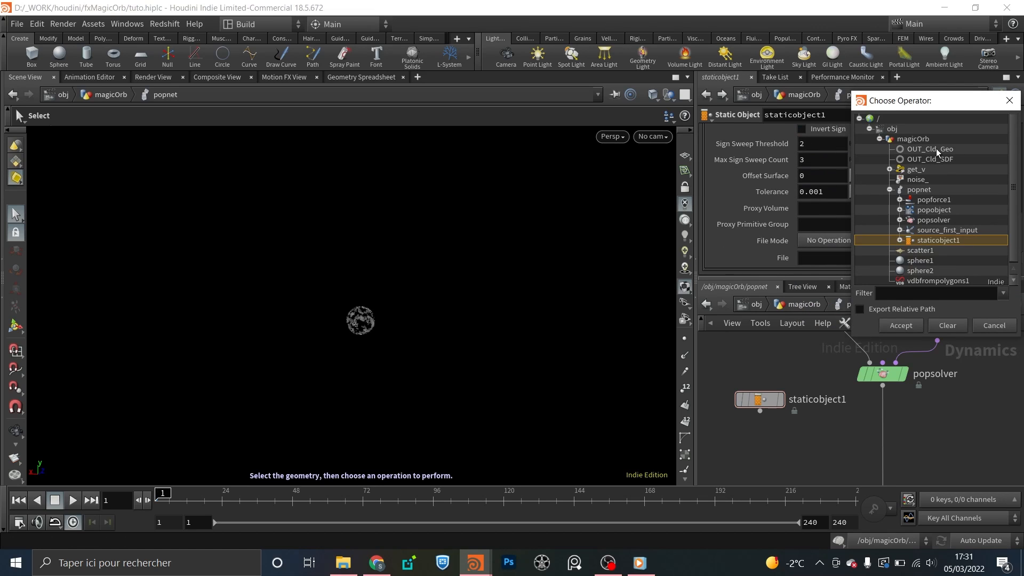
{"action": "left_click", "coordinate": [913, 160]}
{"action": "left_click", "coordinate": [908, 324]}
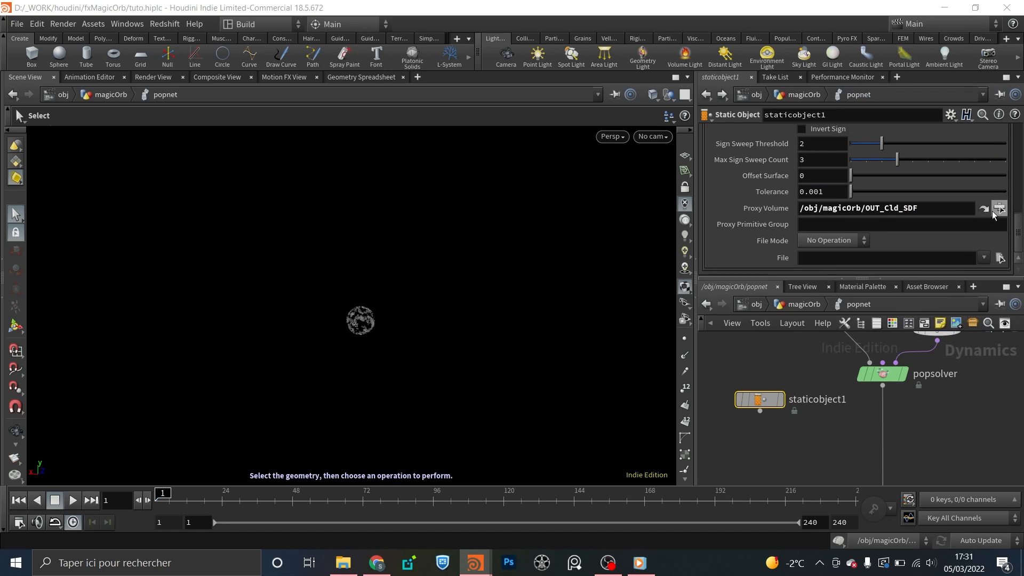
- Go to the OUT_Cld_SDF network and copy the Voxel Size parameter of vdbfrompolygons1
{"action": "left_click", "coordinate": [984, 208]}
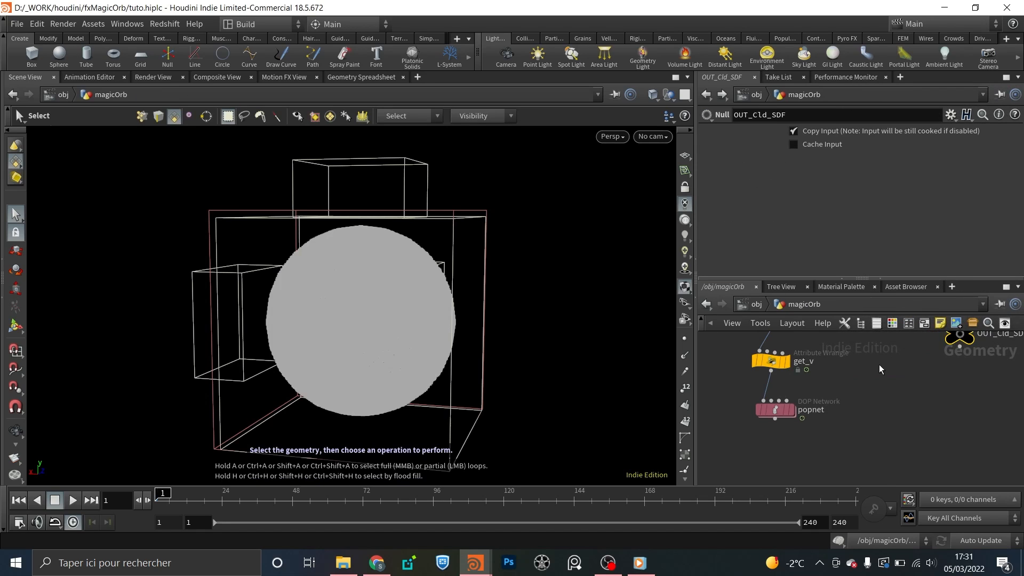
{"action": "scroll", "coordinate": [847, 423], "scroll_direction": "down", "scroll_amount": 2}
{"action": "scroll", "coordinate": [847, 423], "scroll_direction": "up", "scroll_amount": 3}
{"action": "left_click", "coordinate": [857, 399]}
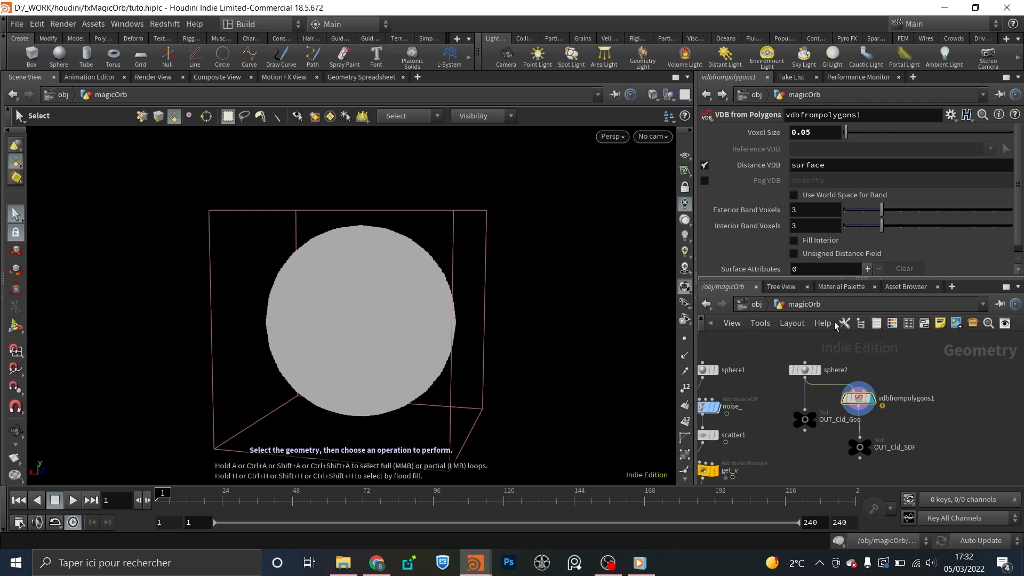
{"action": "right_click", "coordinate": [753, 134]}
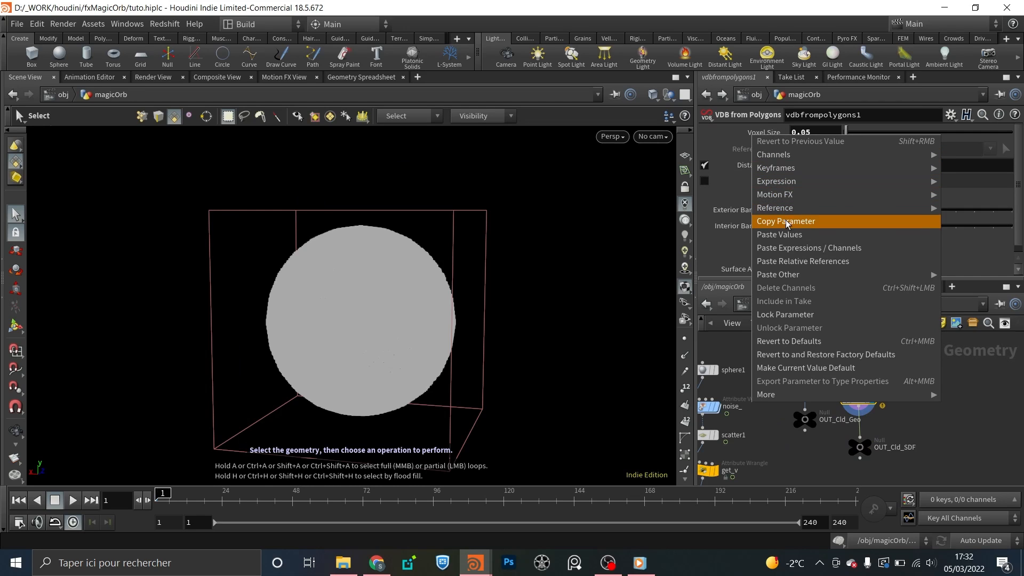
{"action": "left_click", "coordinate": [787, 224]}
- Return to staticobject1 and paste the copied voxel size into Division Size as a relative reference
{"action": "left_click", "coordinate": [705, 96]}
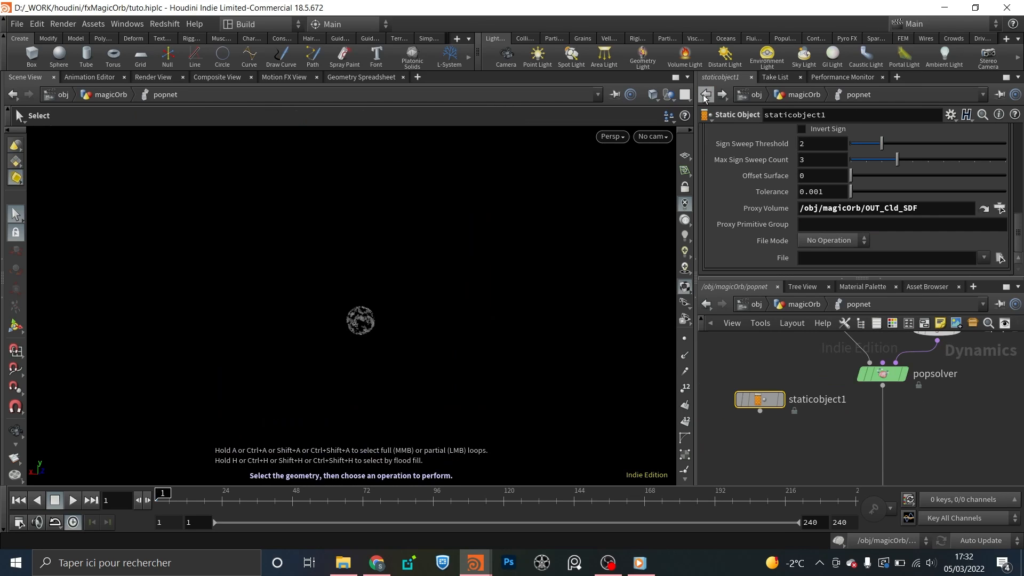
{"action": "scroll", "coordinate": [771, 213], "scroll_direction": "up", "scroll_amount": 4}
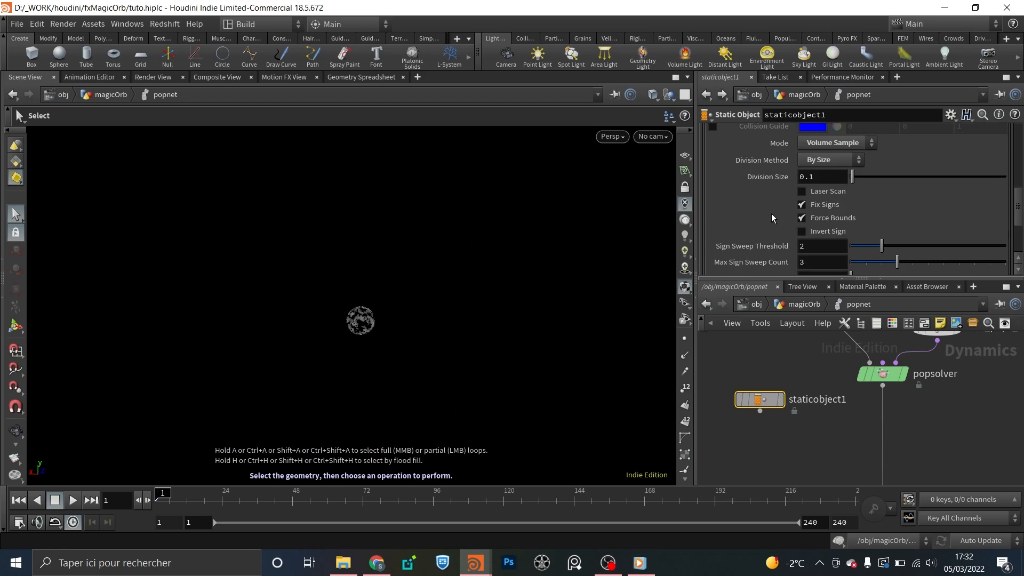
{"action": "right_click", "coordinate": [766, 177]}
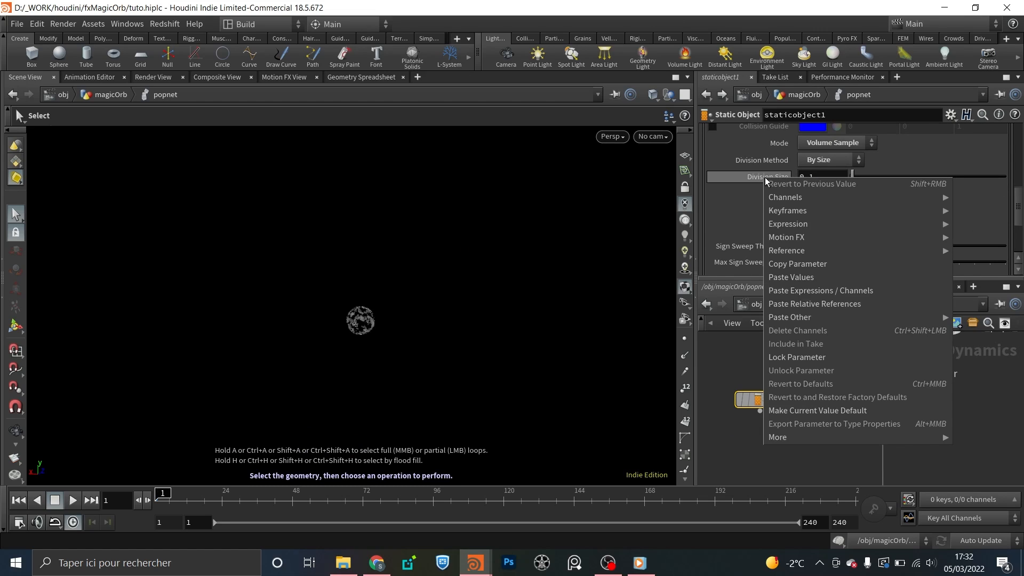
{"action": "left_click", "coordinate": [805, 301]}
{"action": "left_click", "coordinate": [772, 178]}
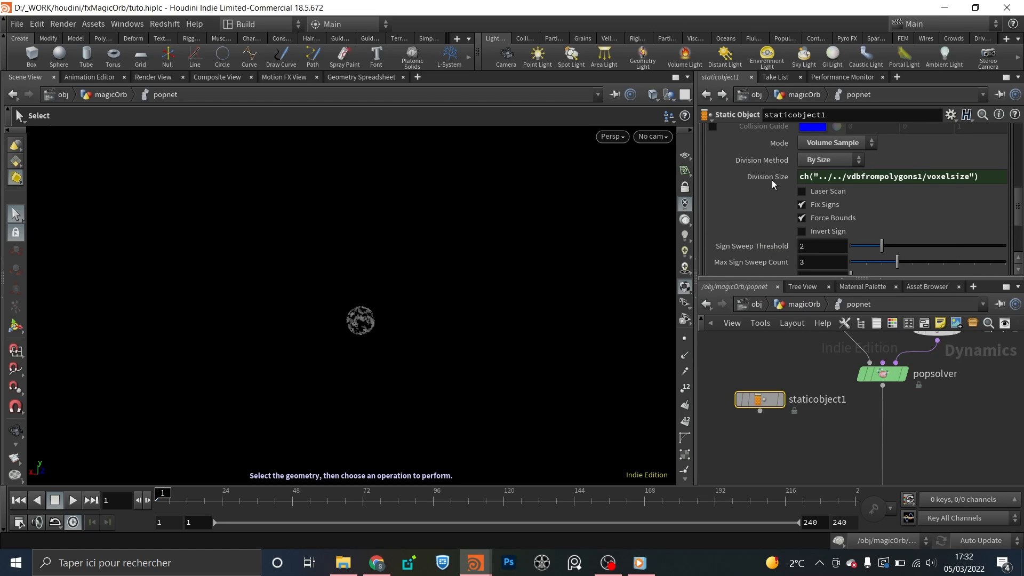
{"action": "scroll", "coordinate": [776, 186], "scroll_direction": "up", "scroll_amount": 5}
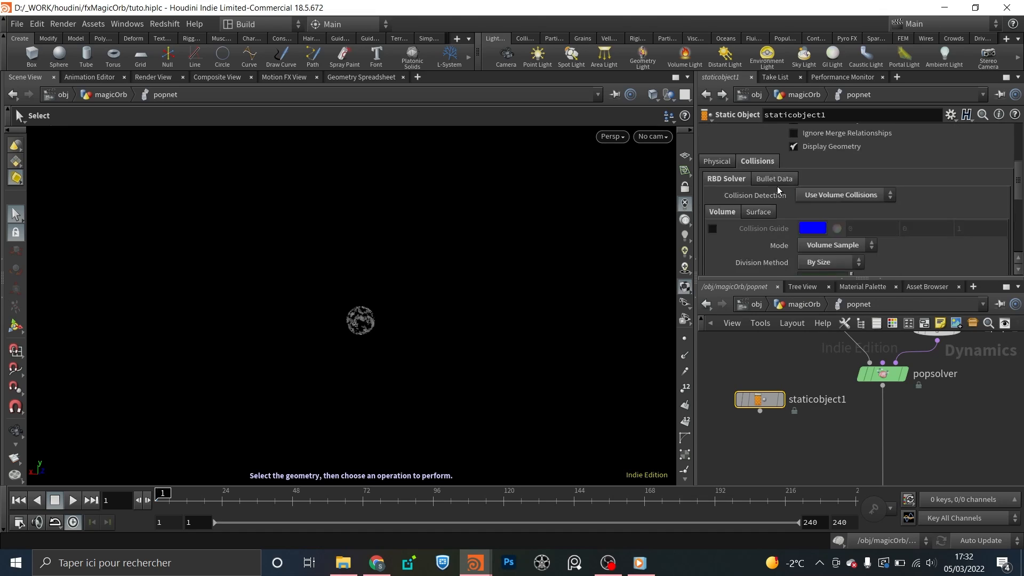
{"action": "scroll", "coordinate": [776, 187], "scroll_direction": "down", "scroll_amount": 3}
- Add a Merge node between staticobject1 and the output node in the popnet
{"action": "middle_click_drag", "start_coordinate": [819, 457], "coordinate": [846, 405]}
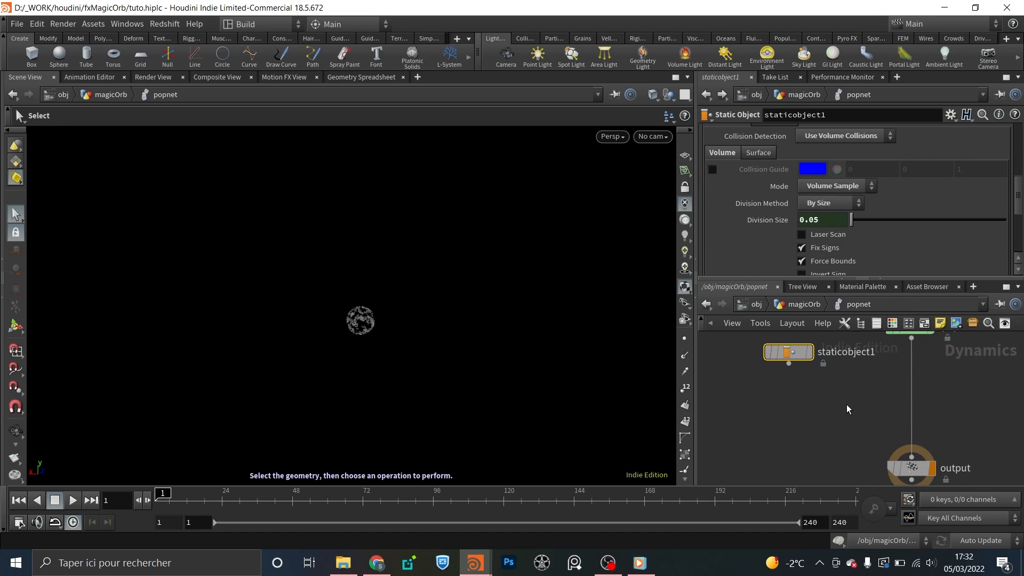
{"action": "key", "text": "Tab"}
{"action": "type", "text": "merge"}
{"action": "key", "text": "Return"}
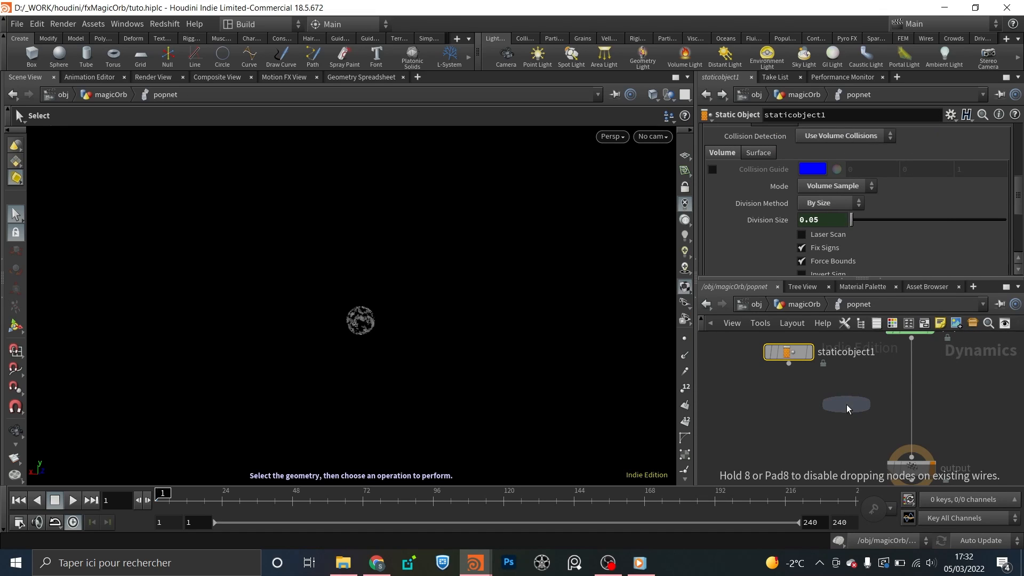
{"action": "left_click", "coordinate": [840, 403]}
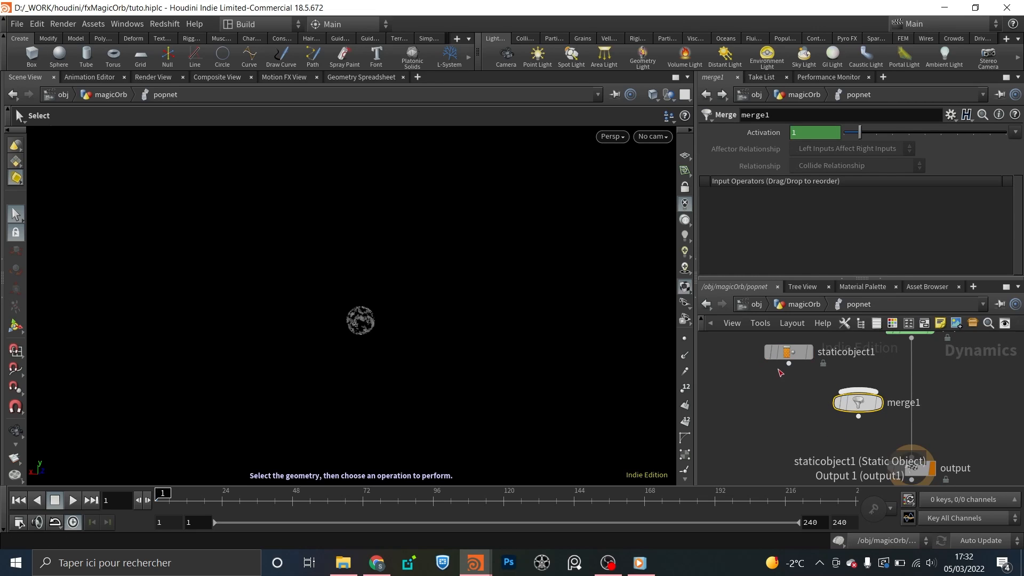
- Wire staticobject1 as the first input and popsolver as the second input of merge1
{"action": "scroll", "coordinate": [945, 388], "scroll_direction": "down", "scroll_amount": 3}
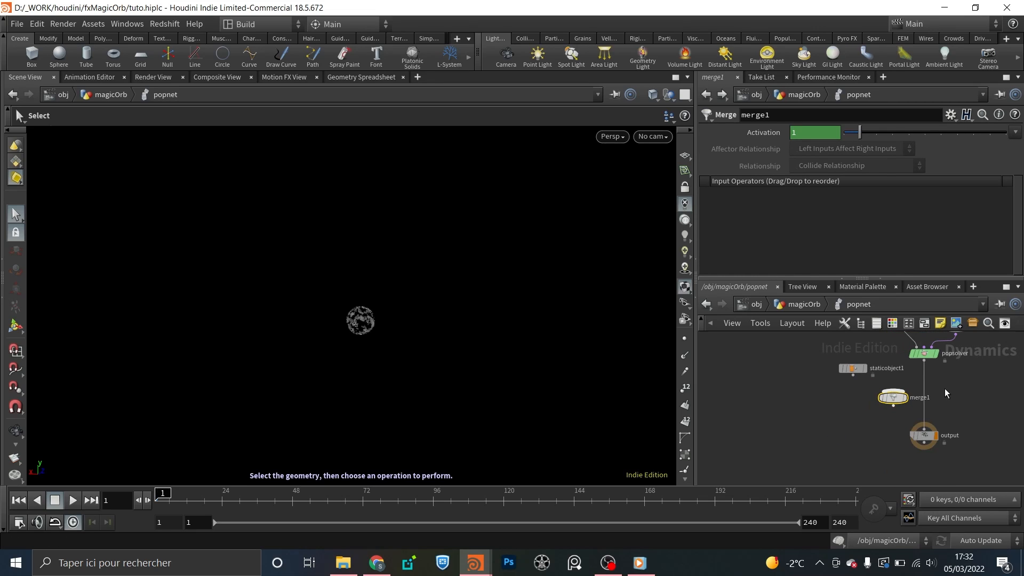
{"action": "scroll", "coordinate": [849, 369], "scroll_direction": "up", "scroll_amount": 2}
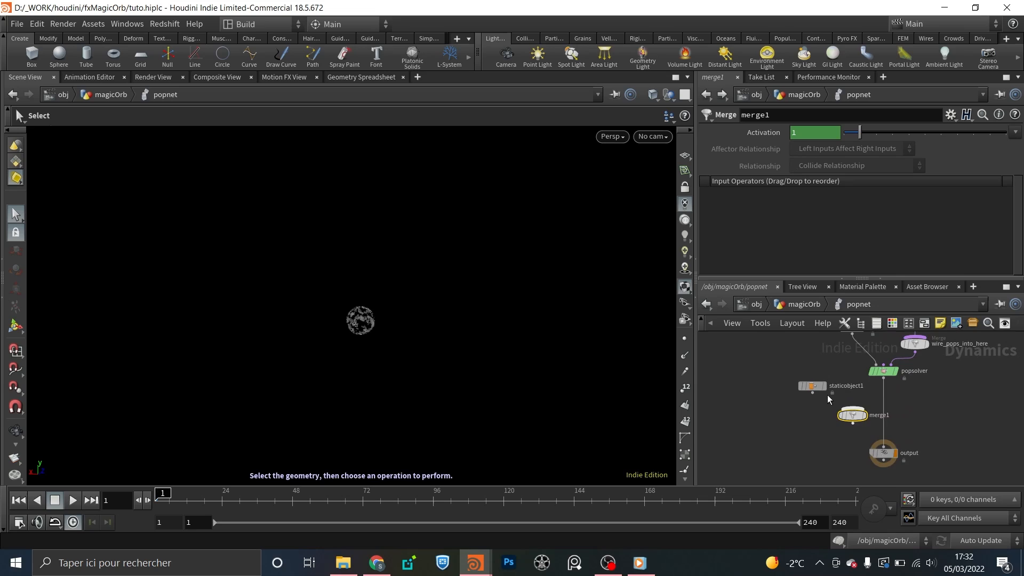
{"action": "left_click", "coordinate": [809, 393]}
{"action": "left_click", "coordinate": [853, 404]}
{"action": "left_click", "coordinate": [894, 376]}
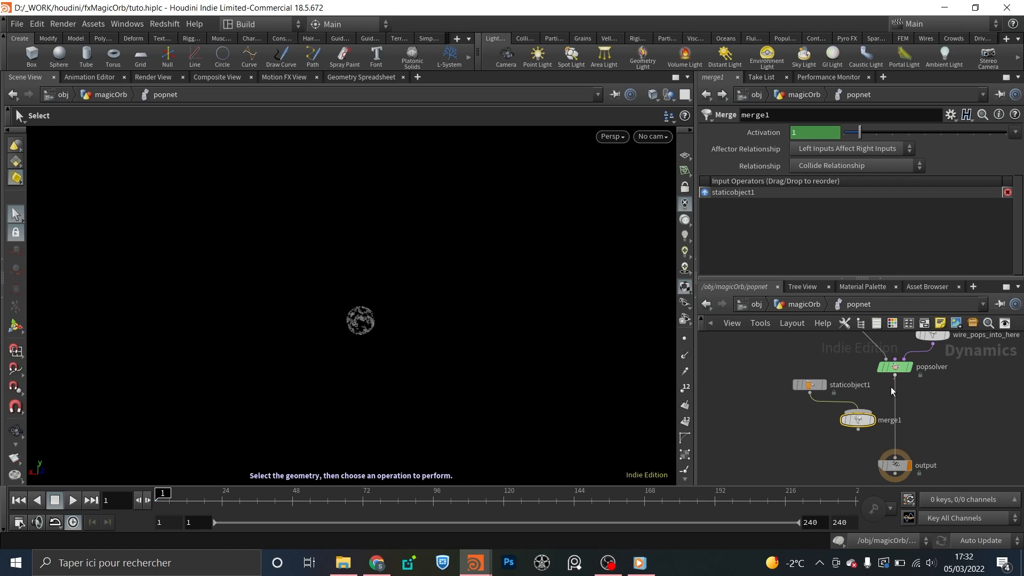
{"action": "left_click", "coordinate": [858, 412]}
- Wire merge1 into the output node and align it between popsolver and output
{"action": "left_click", "coordinate": [858, 429]}
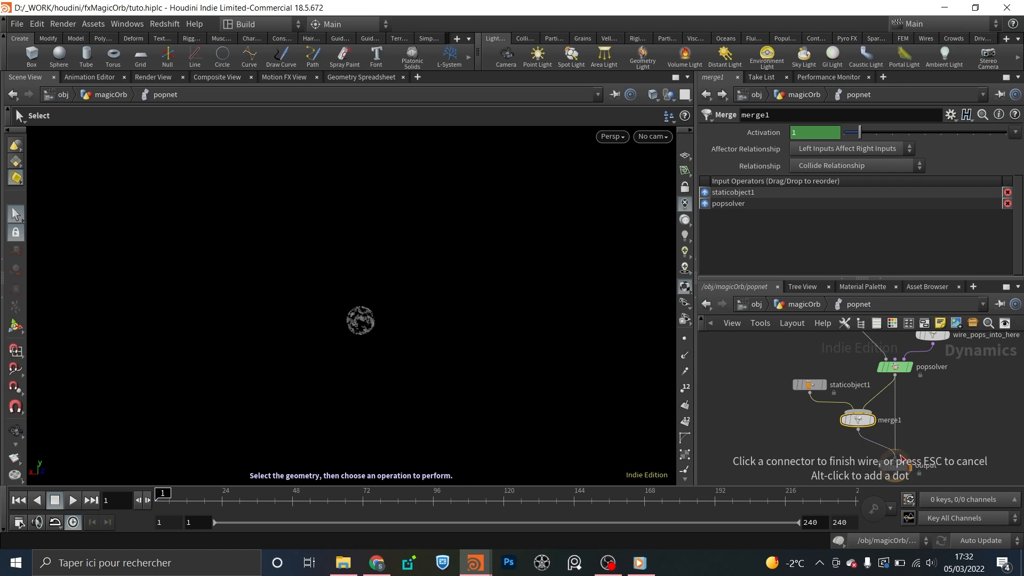
{"action": "left_click", "coordinate": [894, 453]}
{"action": "left_click_drag", "start_coordinate": [857, 420], "coordinate": [901, 411]}
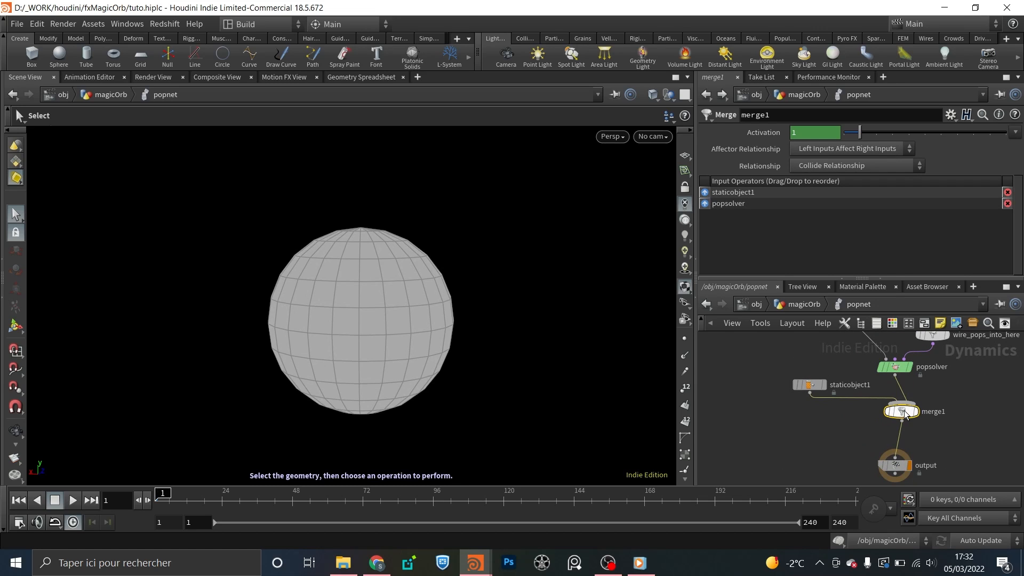
{"action": "left_click", "coordinate": [705, 204]}
{"action": "left_click", "coordinate": [705, 205]}
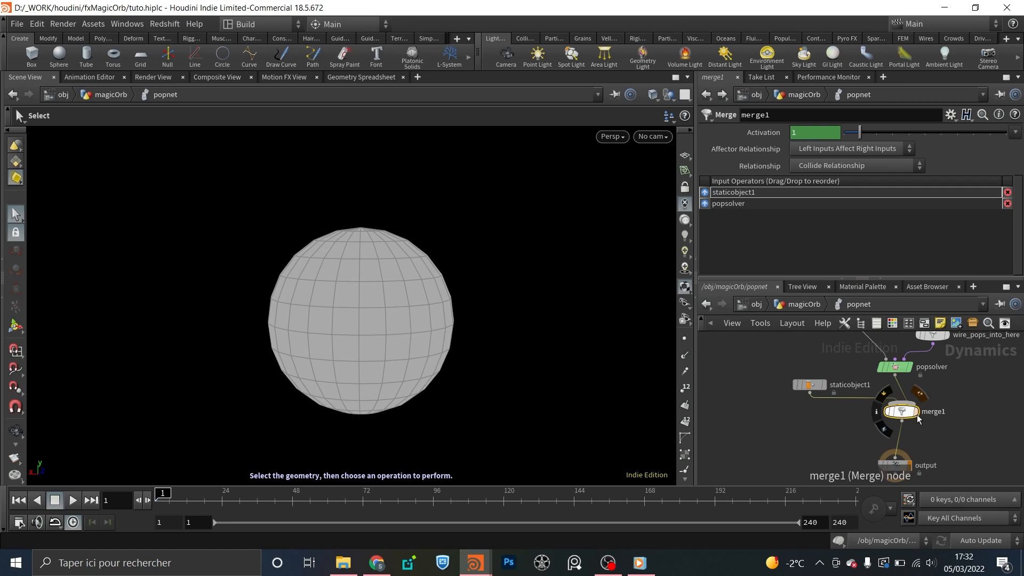
{"action": "left_click_drag", "start_coordinate": [906, 411], "coordinate": [900, 412]}
- Hide the staticobject1 geometry in the viewport and play the simulation from frame 1 to check the particle collisions
{"action": "mouse_move", "coordinate": [803, 385]}
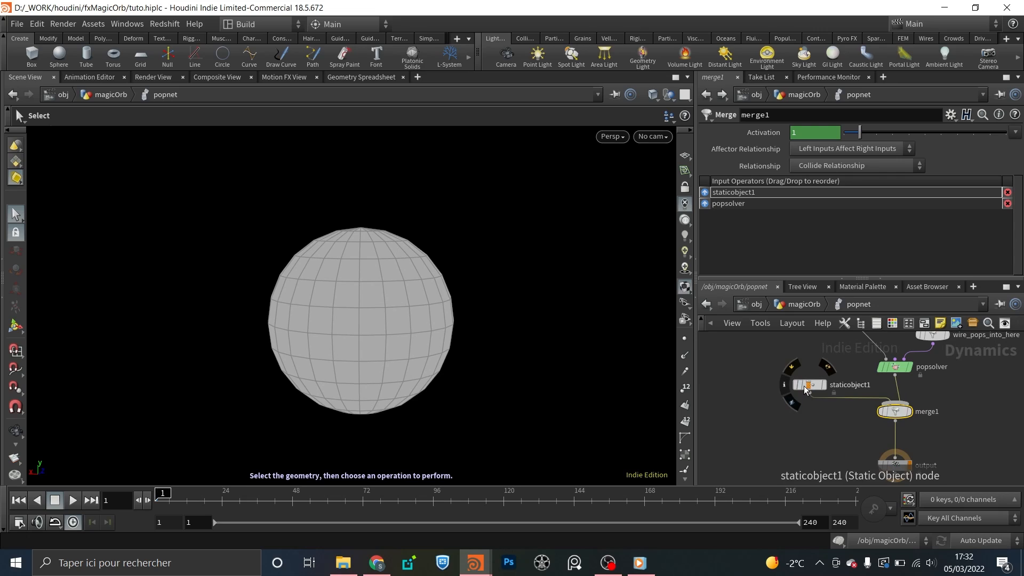
{"action": "left_click", "coordinate": [793, 403]}
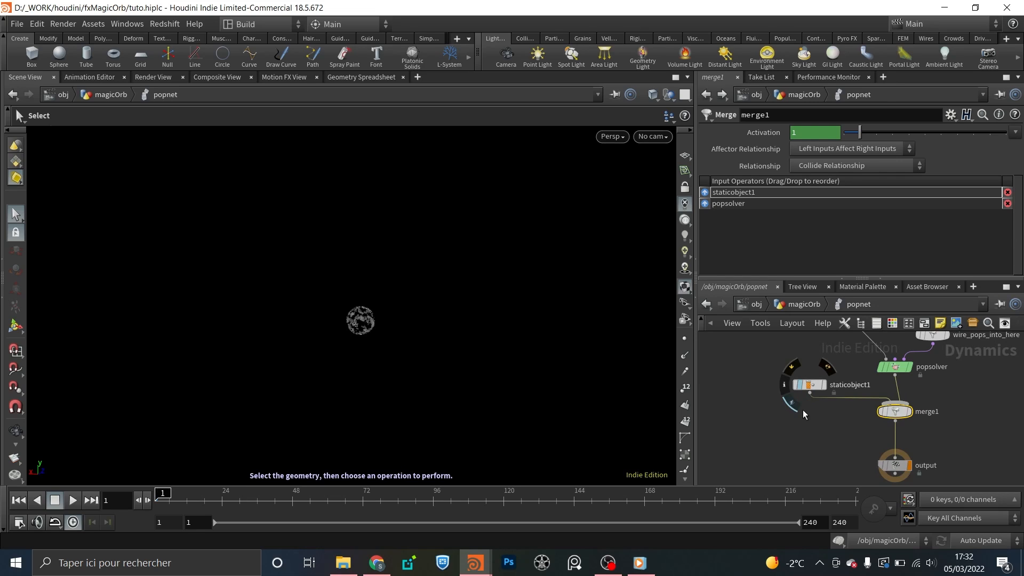
{"action": "scroll", "coordinate": [802, 410], "scroll_direction": "down", "scroll_amount": 3}
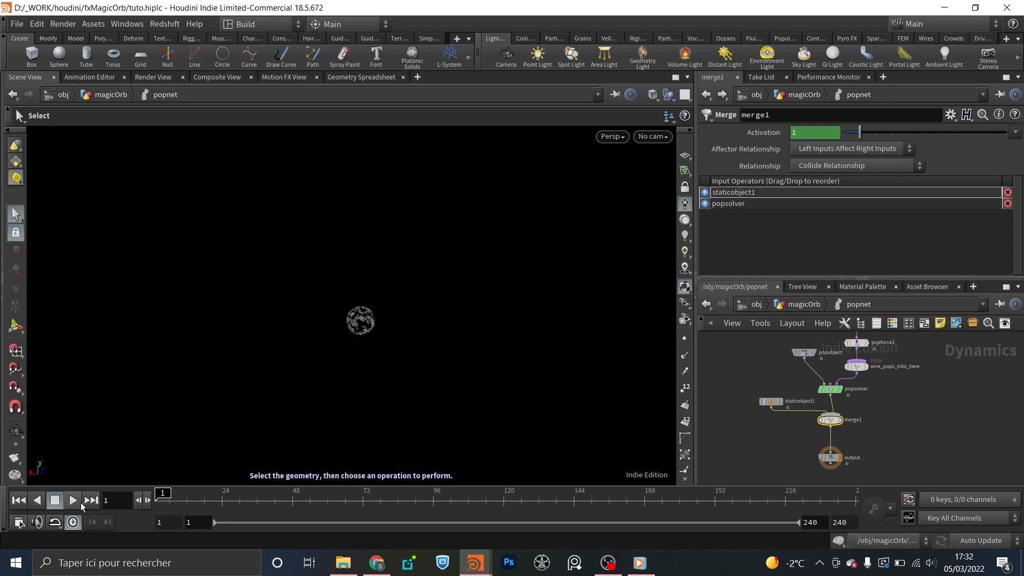
{"action": "left_click", "coordinate": [75, 504]}
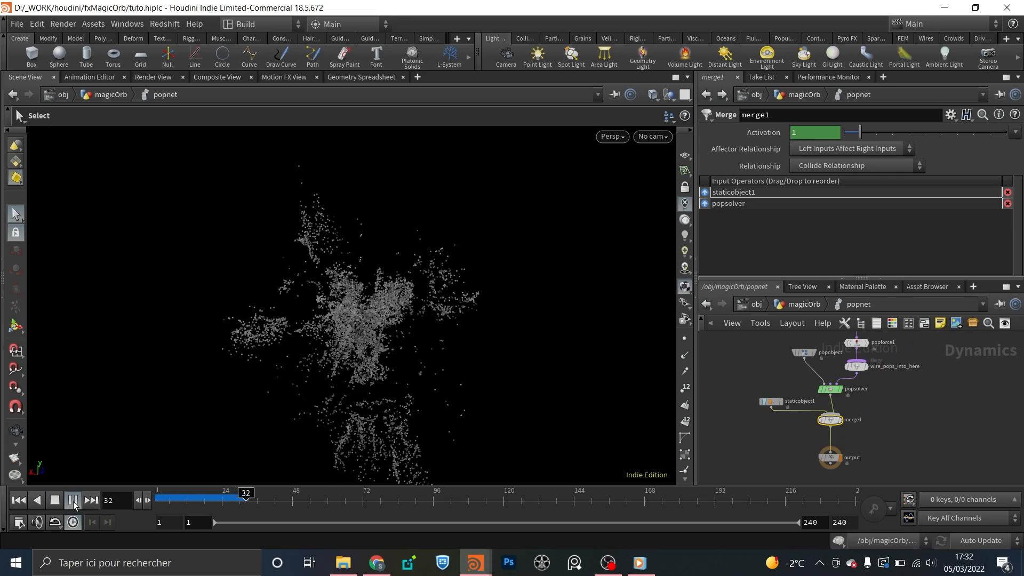
{"action": "left_click", "coordinate": [459, 343]}
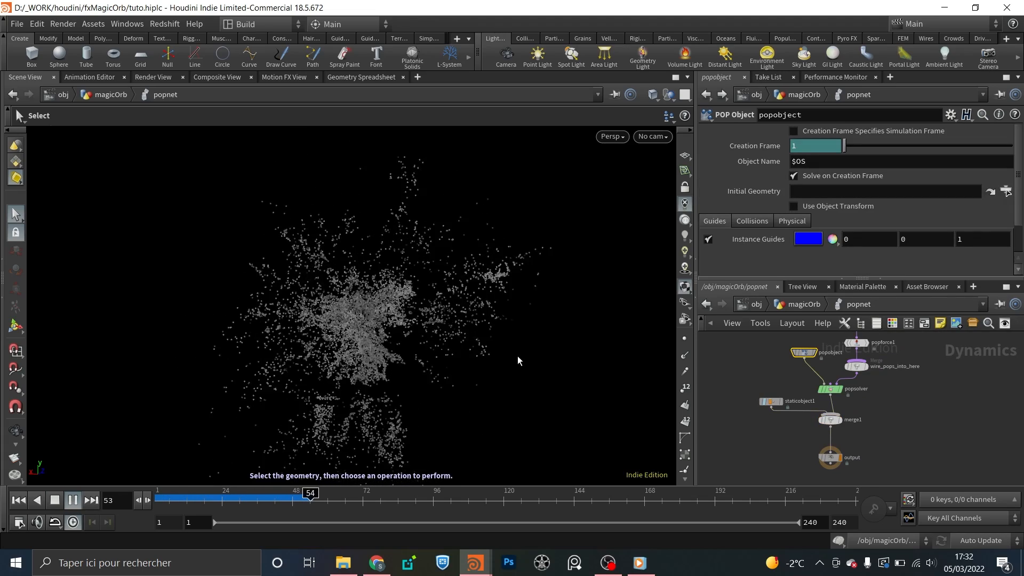
- Inspect the playing particle simulation from another angle, stop the playback and return to frame 1
{"action": "key", "text": "Escape"}
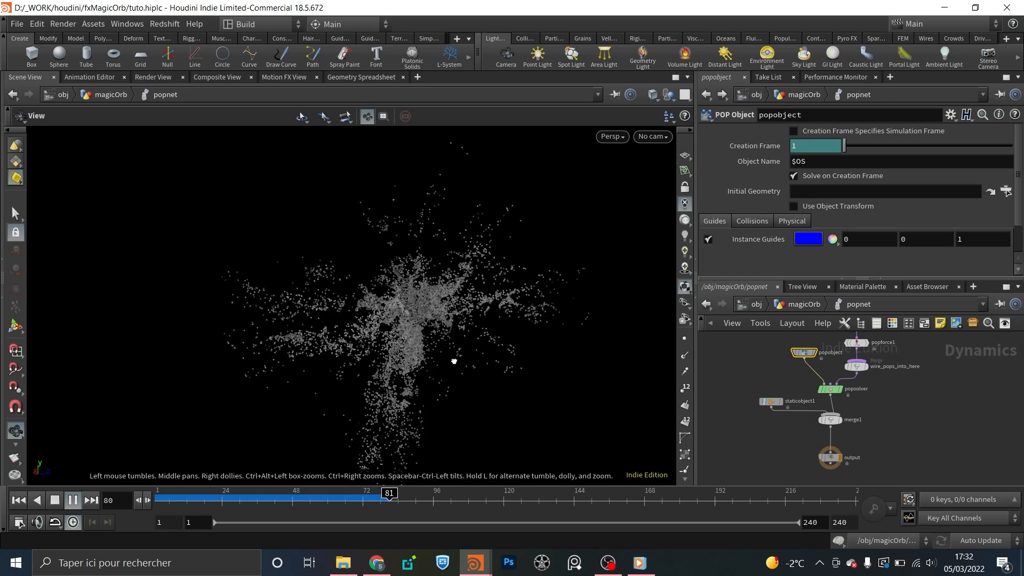
{"action": "left_click", "coordinate": [73, 500]}
{"action": "left_click", "coordinate": [19, 499]}
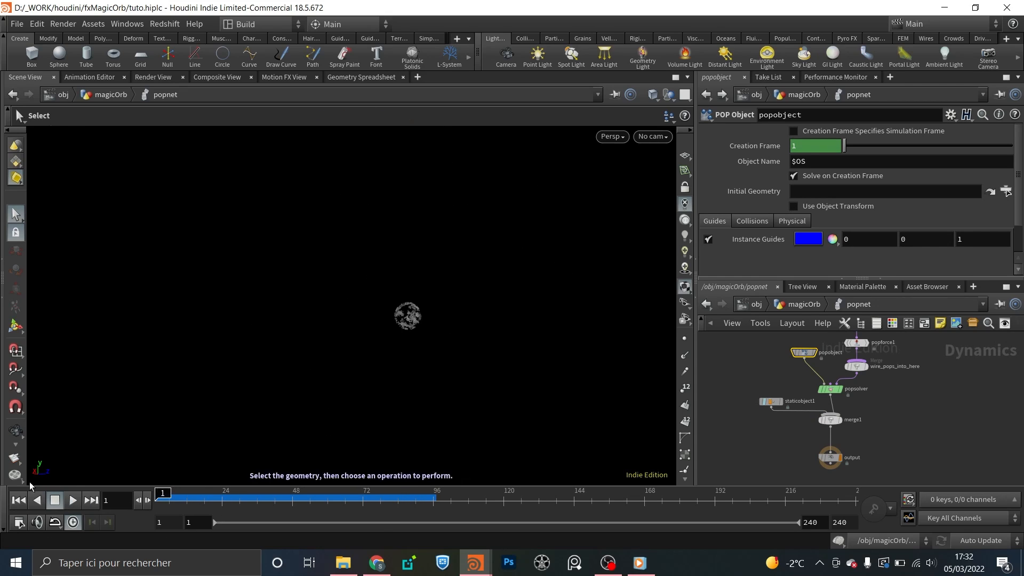
- Enable Invert Sign in the volume collision settings of staticobject1
{"action": "left_click", "coordinate": [773, 401]}
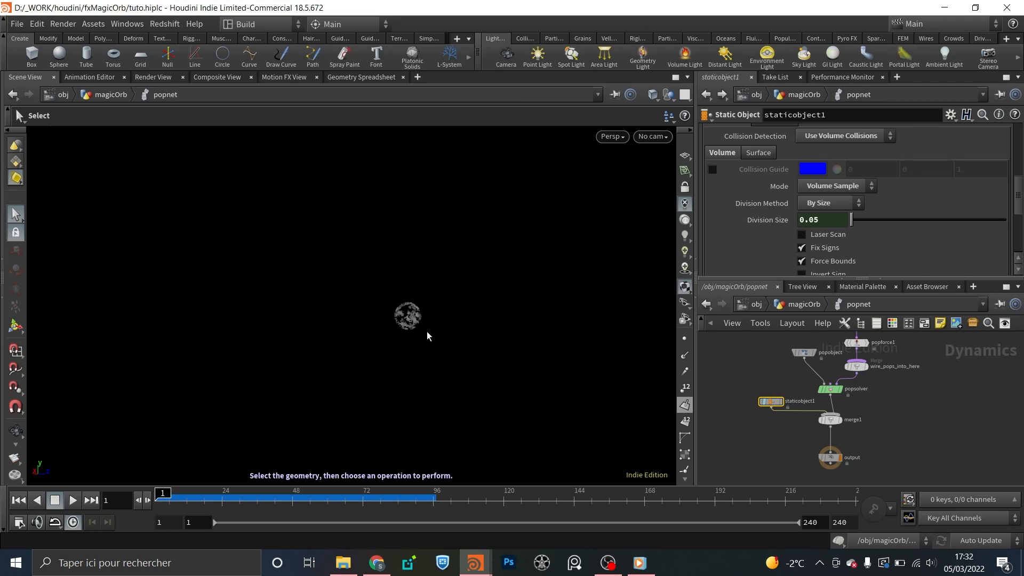
{"action": "scroll", "coordinate": [913, 202], "scroll_direction": "down", "scroll_amount": 1}
{"action": "left_click", "coordinate": [816, 241]}
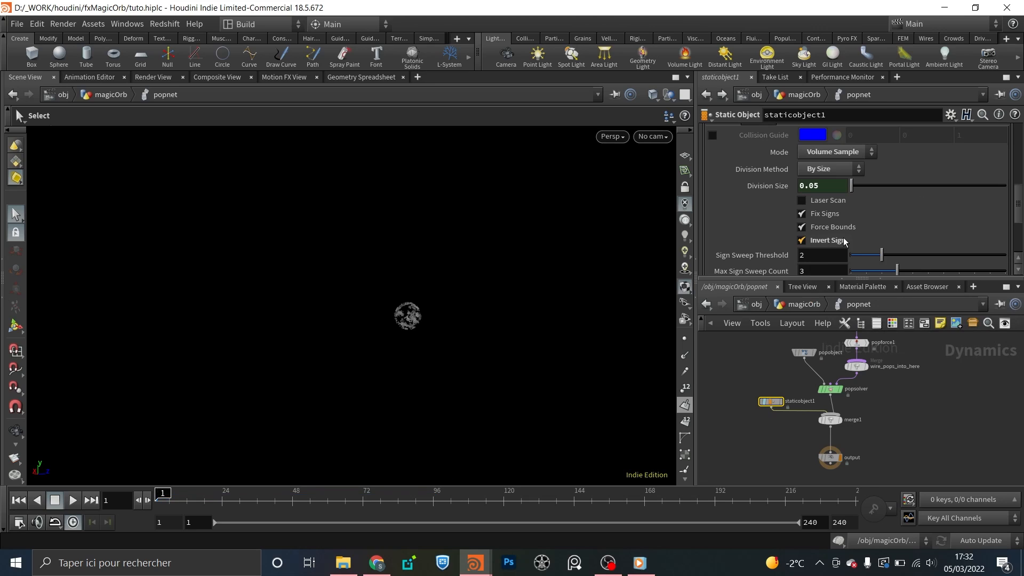
- Play the simulation from frame 1 to check the particles against the inverted collider, stop it and go to frame 108
{"action": "left_click", "coordinate": [73, 500]}
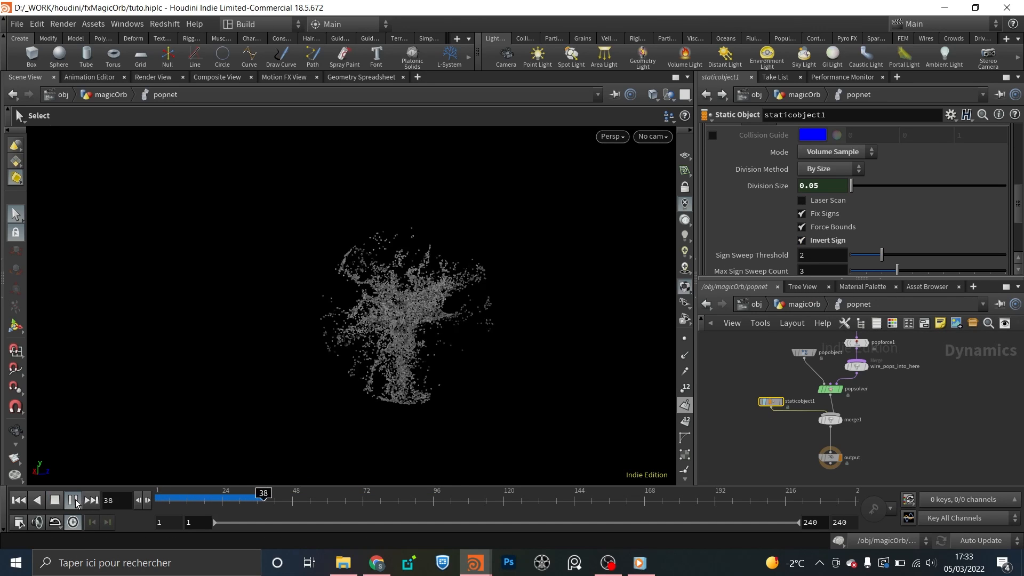
{"action": "key", "text": "Escape"}
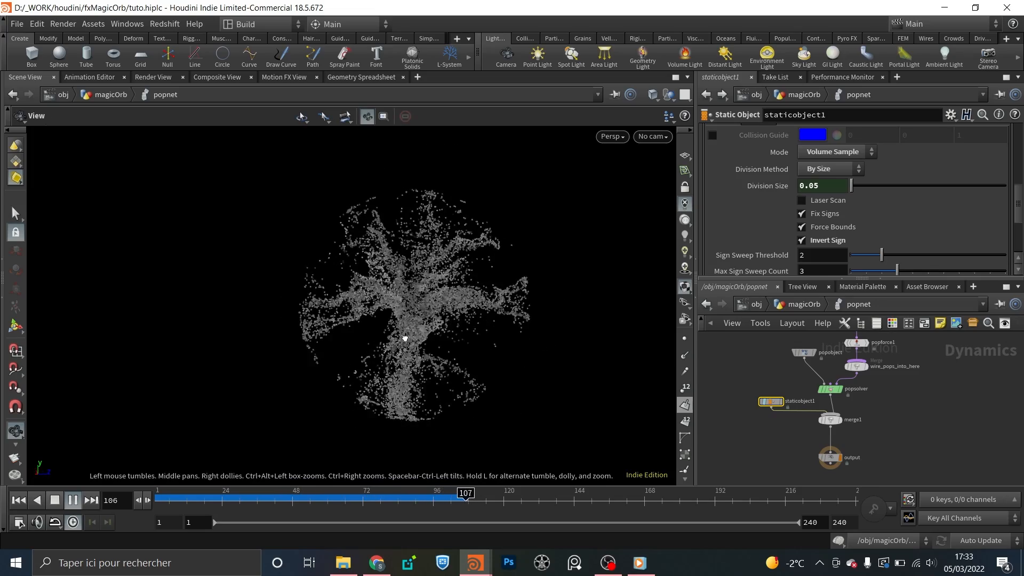
{"action": "key", "text": "s"}
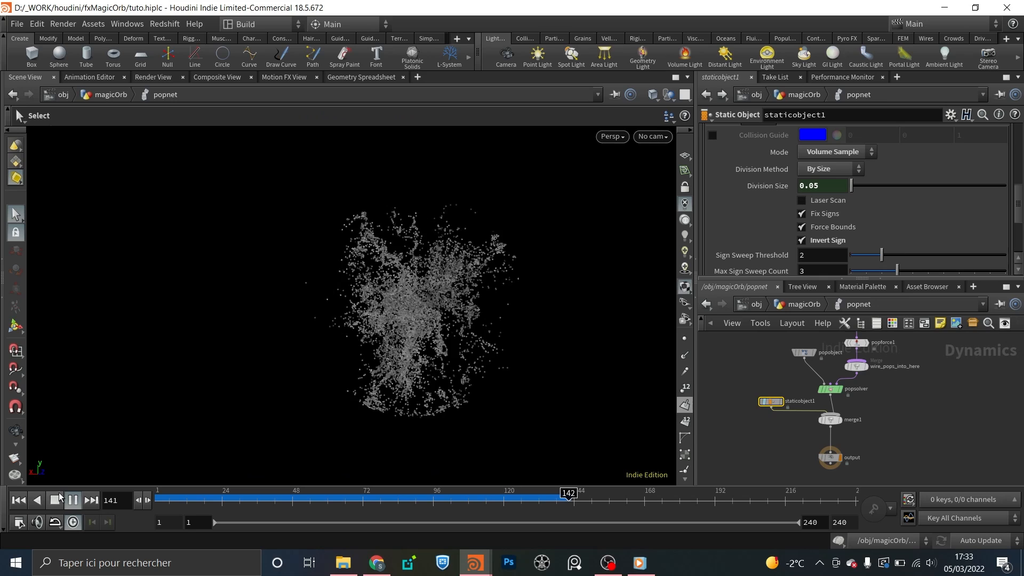
{"action": "left_click", "coordinate": [58, 499]}
{"action": "left_click", "coordinate": [193, 498]}
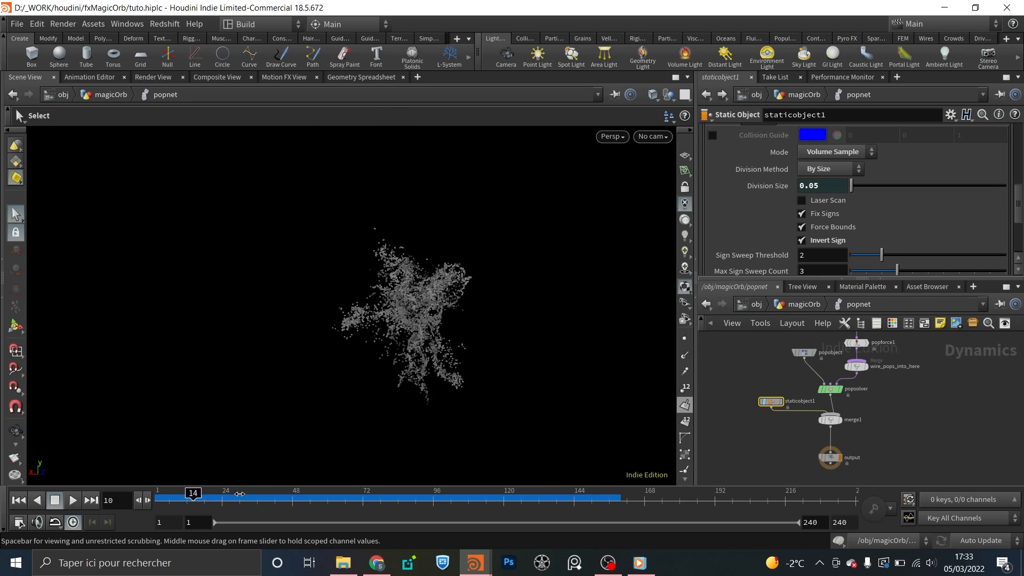
{"action": "left_click", "coordinate": [468, 498]}
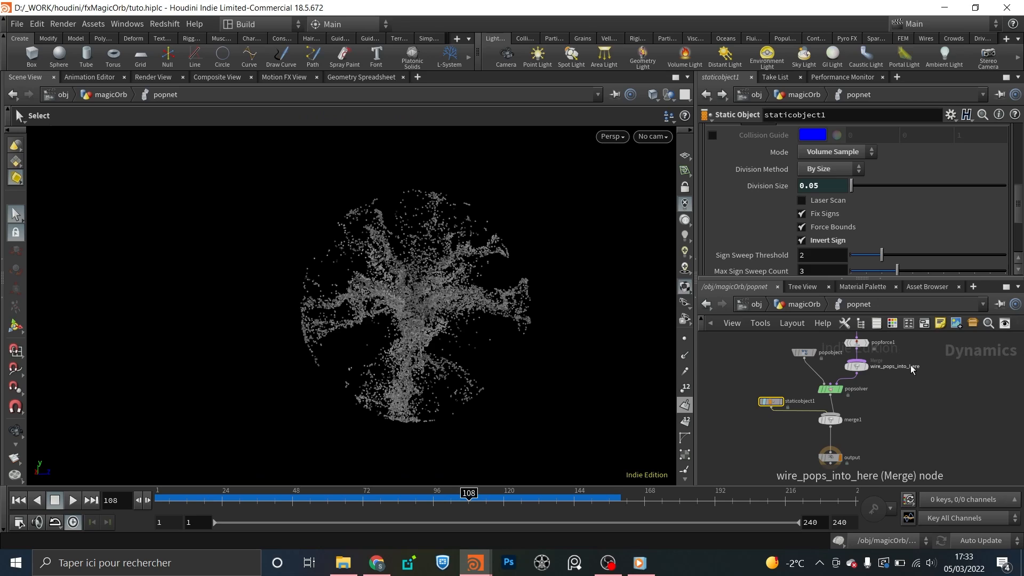
- Display the noise parameters of the popvop1 node in the popnet
{"action": "middle_click_drag", "start_coordinate": [930, 360], "coordinate": [903, 414]}
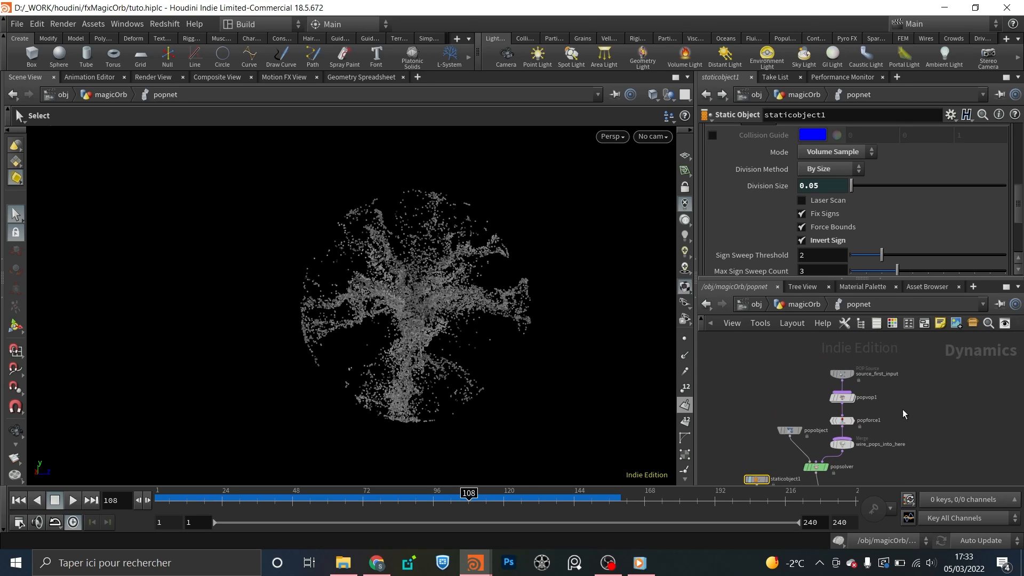
{"action": "left_click", "coordinate": [845, 399]}
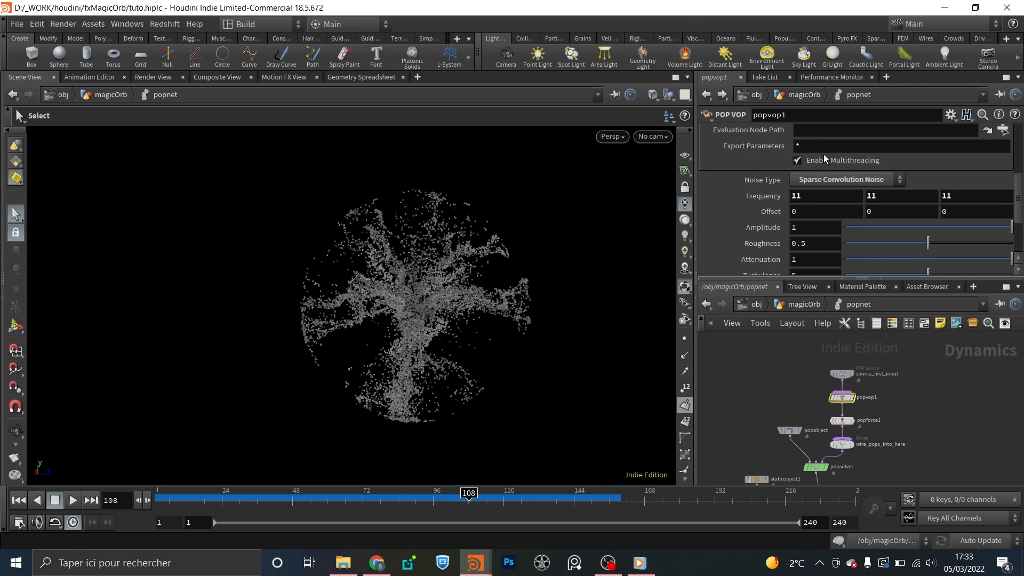
{"action": "scroll", "coordinate": [795, 211], "scroll_direction": "down", "scroll_amount": 2}
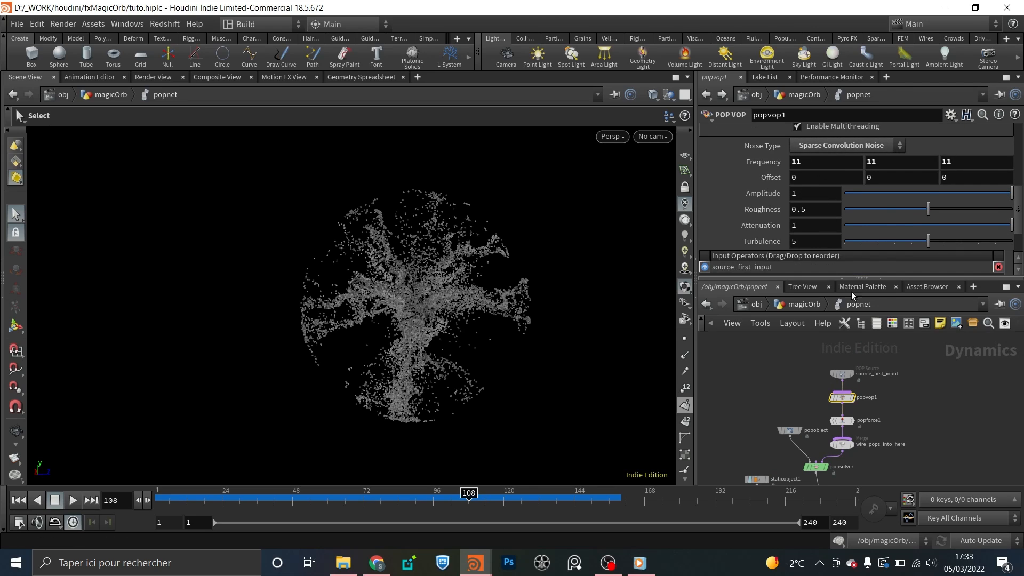
- Examine the Source and Birth settings of the source_first_input POP Source node
{"action": "scroll", "coordinate": [849, 364], "scroll_direction": "up", "scroll_amount": 2}
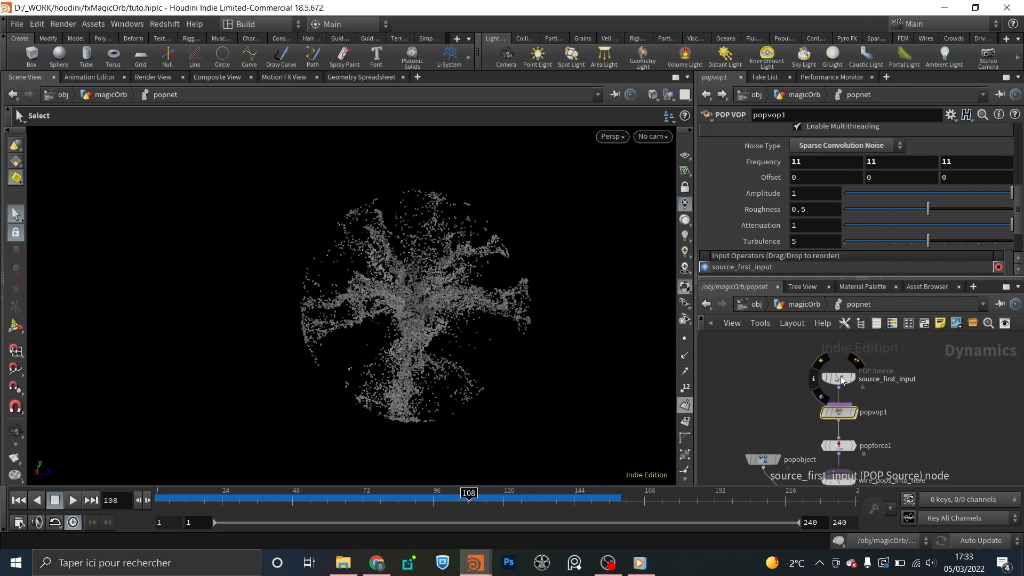
{"action": "left_click", "coordinate": [838, 378]}
{"action": "scroll", "coordinate": [754, 180], "scroll_direction": "up", "scroll_amount": 4}
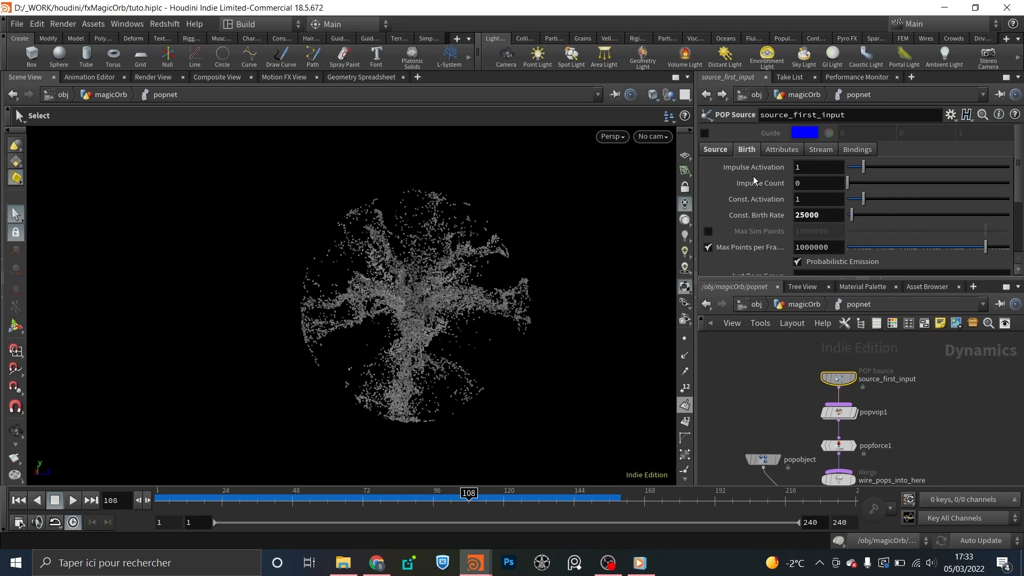
{"action": "left_click", "coordinate": [714, 150]}
{"action": "left_click", "coordinate": [739, 149]}
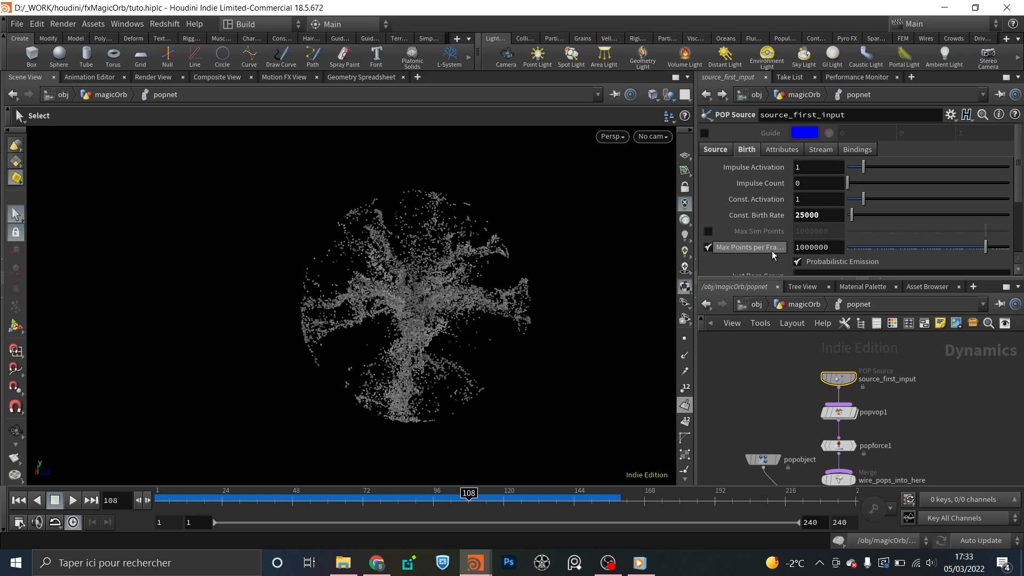
{"action": "scroll", "coordinate": [772, 252], "scroll_direction": "down", "scroll_amount": 4}
{"action": "scroll", "coordinate": [762, 251], "scroll_direction": "down", "scroll_amount": 2}
{"action": "scroll", "coordinate": [755, 227], "scroll_direction": "up", "scroll_amount": 5}
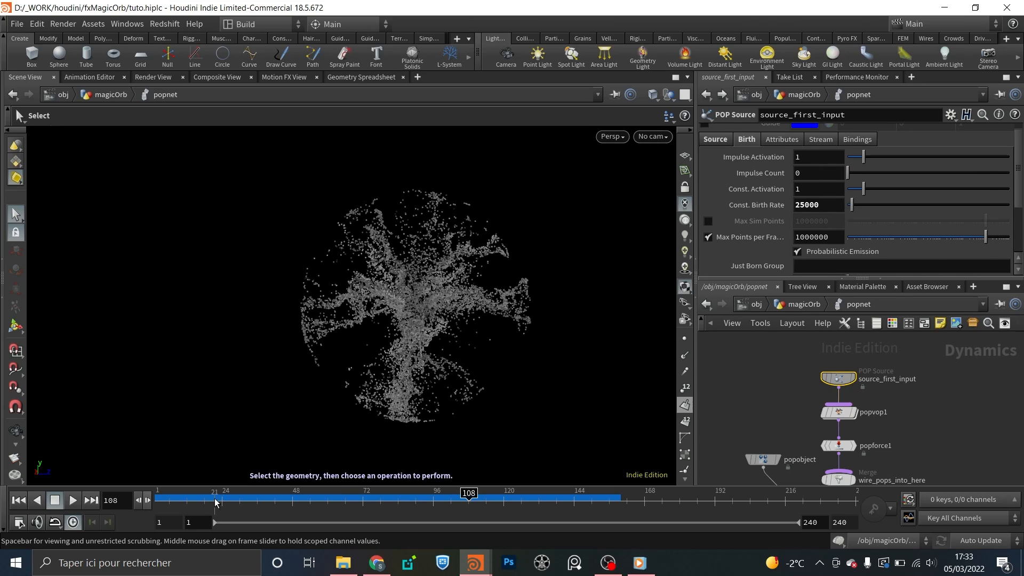
- Scrub and play back the particle simulation, viewing the particle shape from different angles
{"action": "left_click_drag", "start_coordinate": [217, 513], "coordinate": [533, 499]}
{"action": "key", "text": "Escape"}
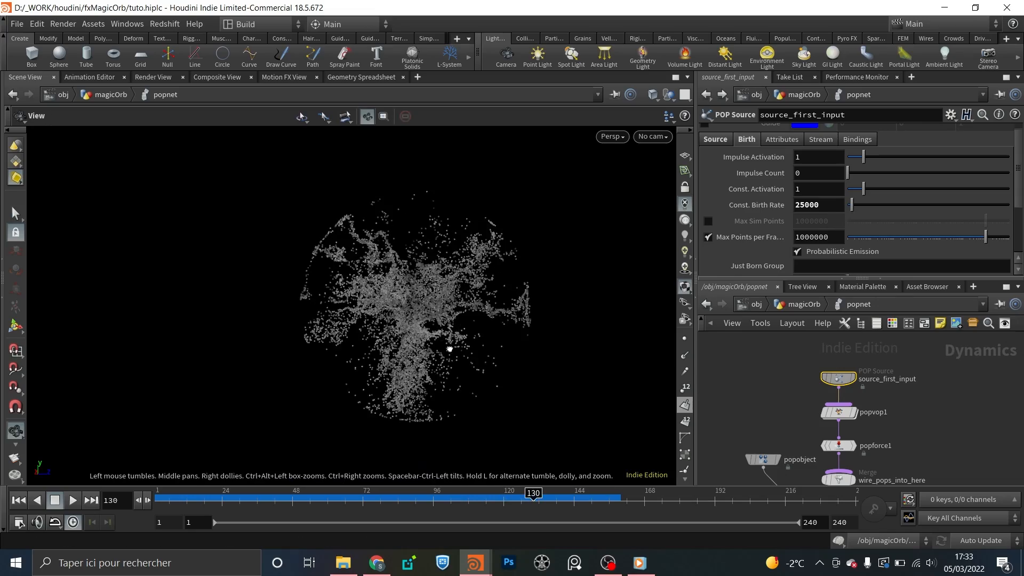
{"action": "left_click_drag", "start_coordinate": [646, 344], "coordinate": [298, 384]}
{"action": "key", "text": "s"}
{"action": "left_click_drag", "start_coordinate": [197, 499], "coordinate": [602, 499]}
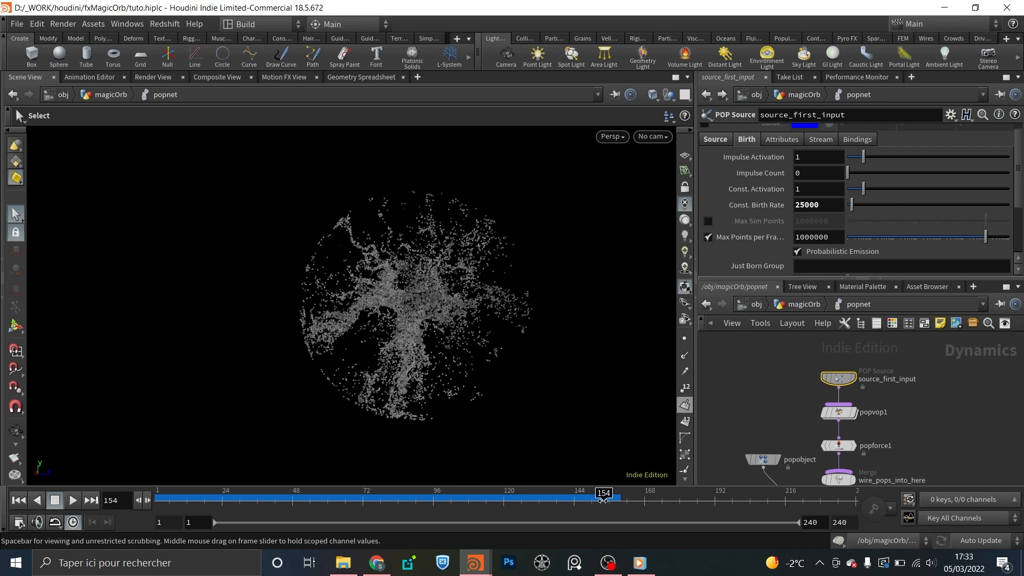
{"action": "left_click", "coordinate": [73, 500]}
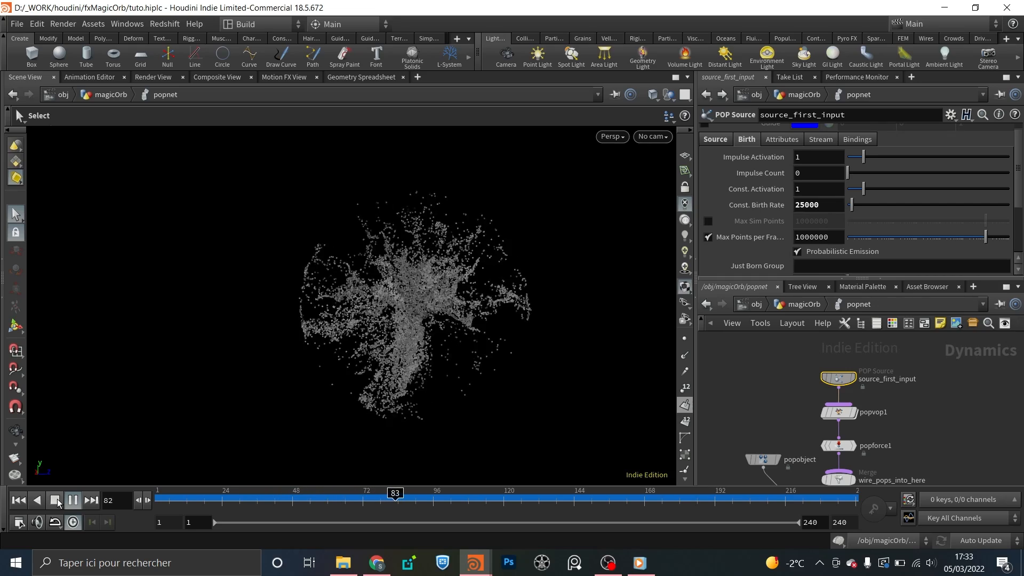
{"action": "left_click", "coordinate": [56, 500]}
{"action": "key", "text": "Escape"}
{"action": "left_click_drag", "start_coordinate": [400, 309], "coordinate": [444, 307]}
{"action": "key", "text": "s"}
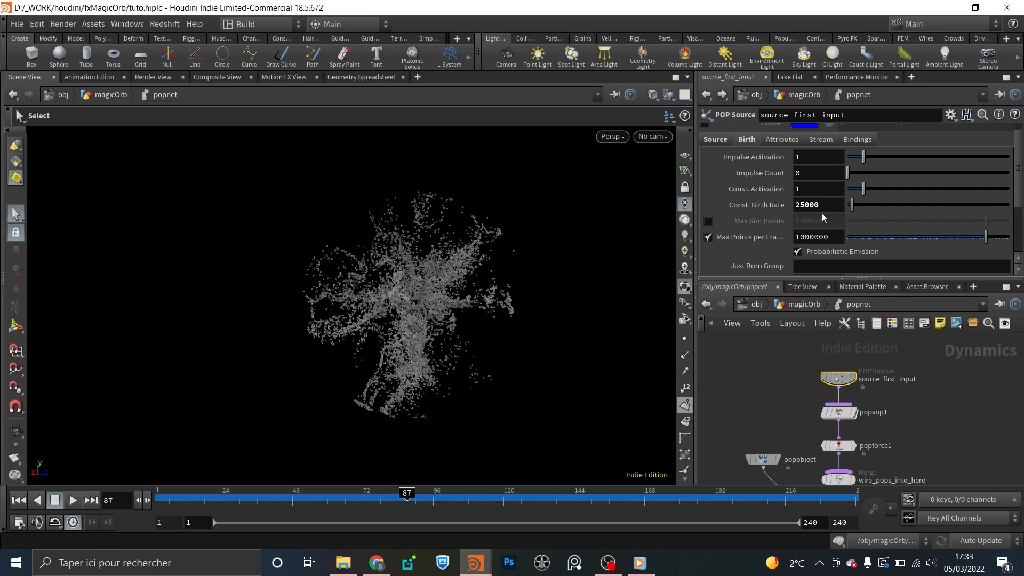
- Return to frame 1 and set the POP Source's constant birth rate to 100000
{"action": "key", "text": "Return"}
{"action": "left_click_drag", "start_coordinate": [179, 504], "coordinate": [157, 500]}
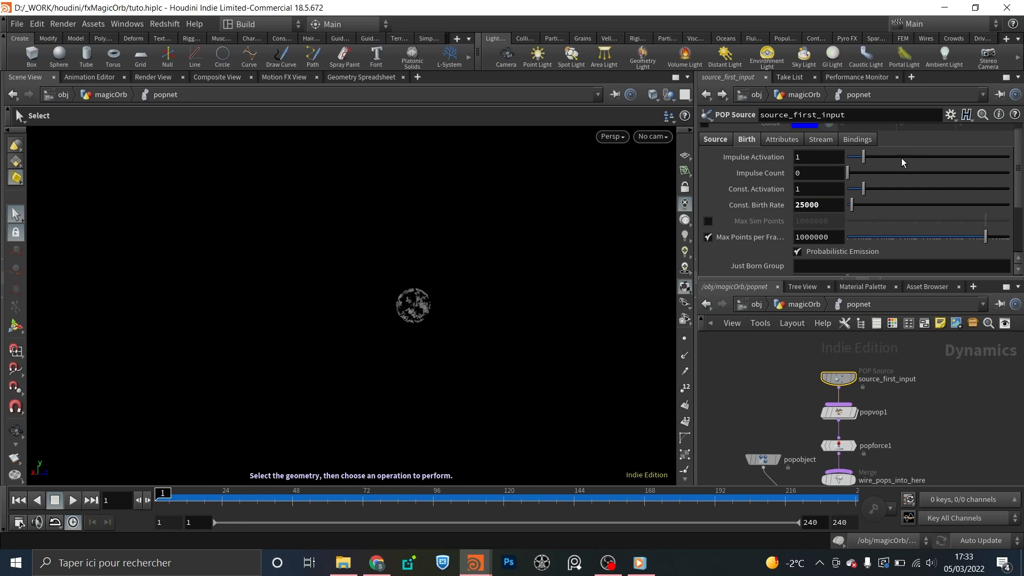
{"action": "type", "text": "10"}
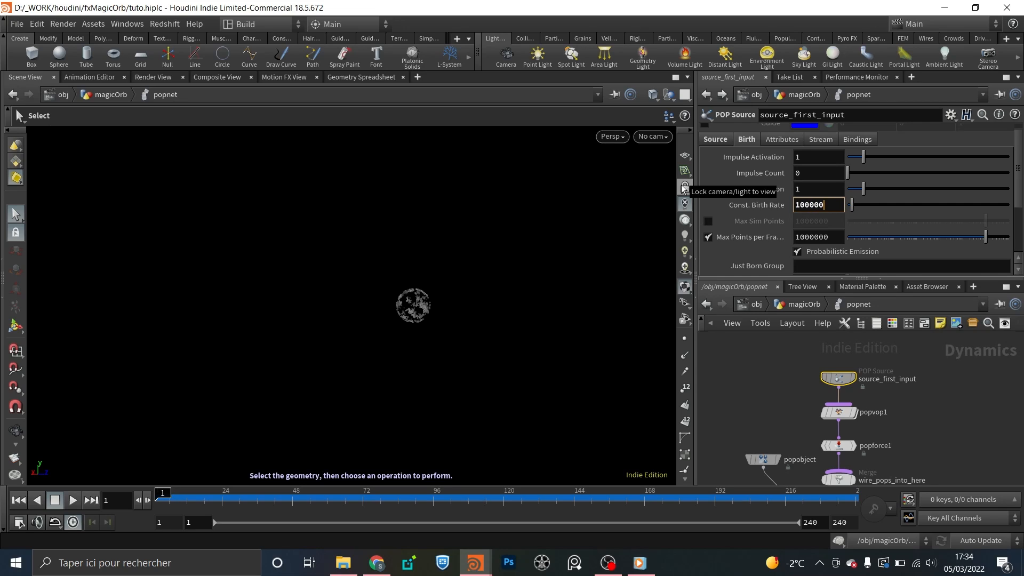
{"action": "key", "text": "Return"}
{"action": "scroll", "coordinate": [773, 240], "scroll_direction": "down", "scroll_amount": 3}
{"action": "scroll", "coordinate": [773, 240], "scroll_direction": "up", "scroll_amount": 3}
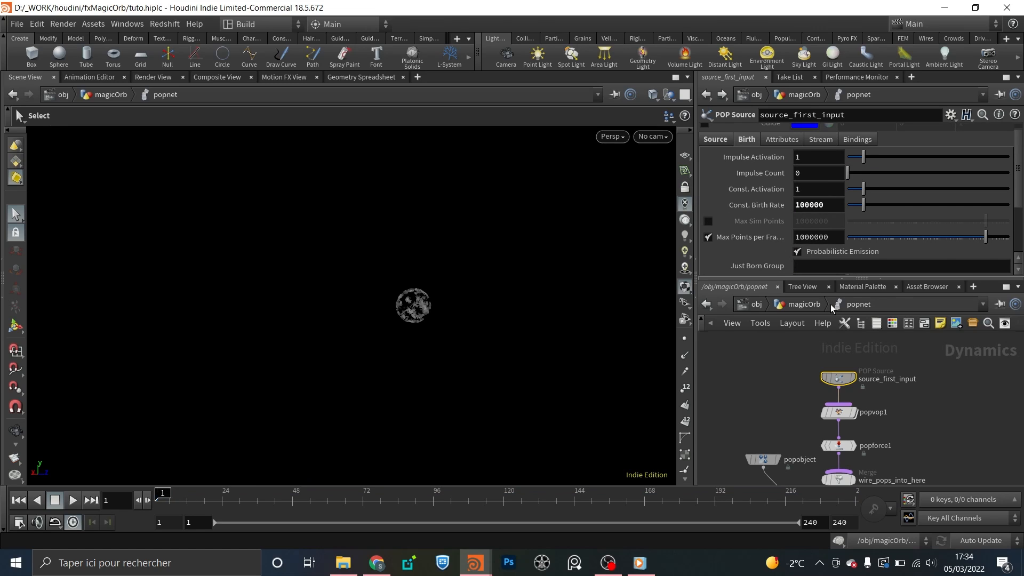
{"action": "scroll", "coordinate": [807, 220], "scroll_direction": "down", "scroll_amount": 2}
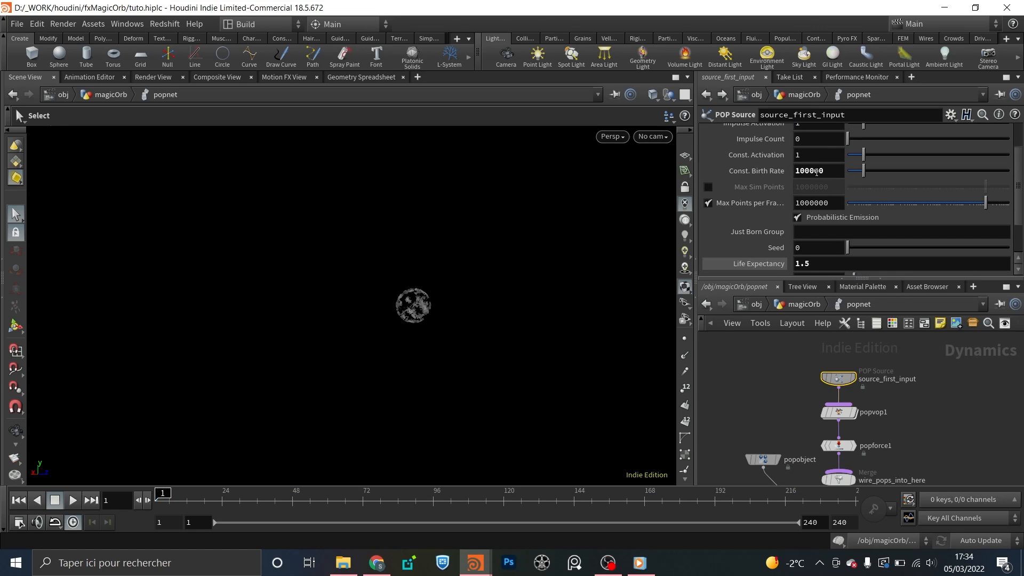
- Add a Dop I/O node in the magicOrb network and place it directly beneath popnet
{"action": "left_click", "coordinate": [803, 304]}
{"action": "middle_click_drag", "start_coordinate": [913, 450], "coordinate": [826, 427]}
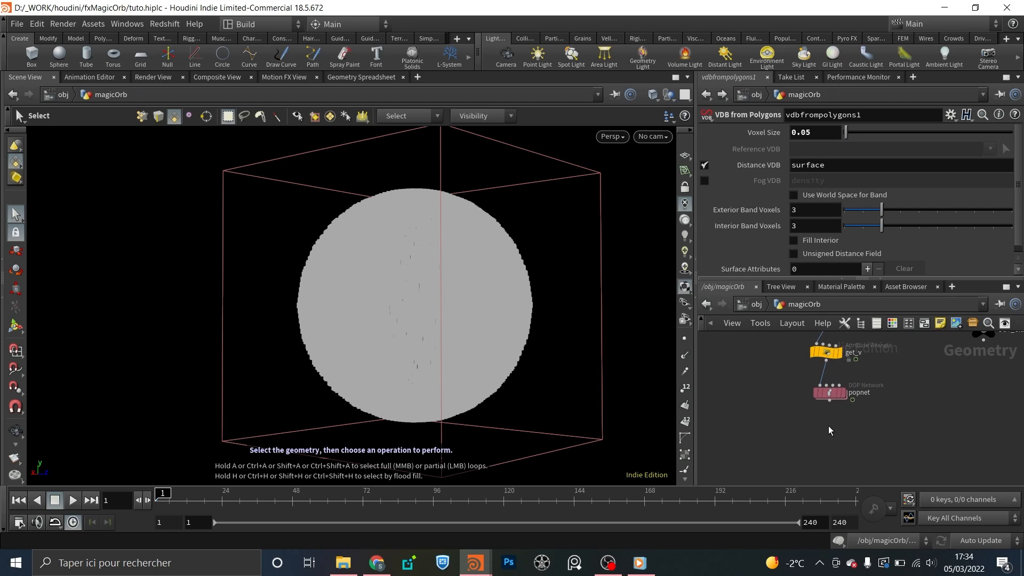
{"action": "key", "text": "Tab"}
{"action": "type", "text": "dopi"}
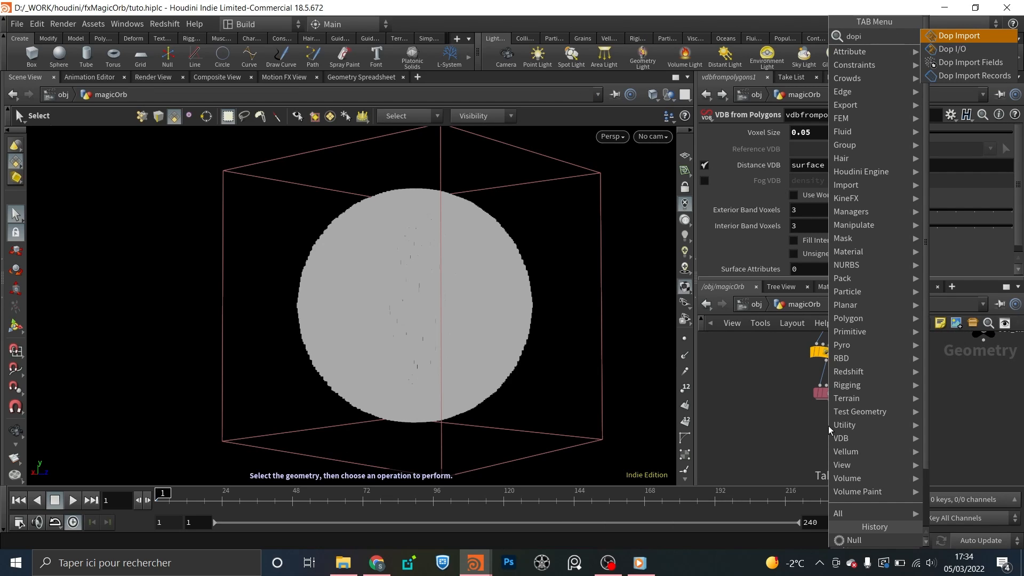
{"action": "key", "text": "Return"}
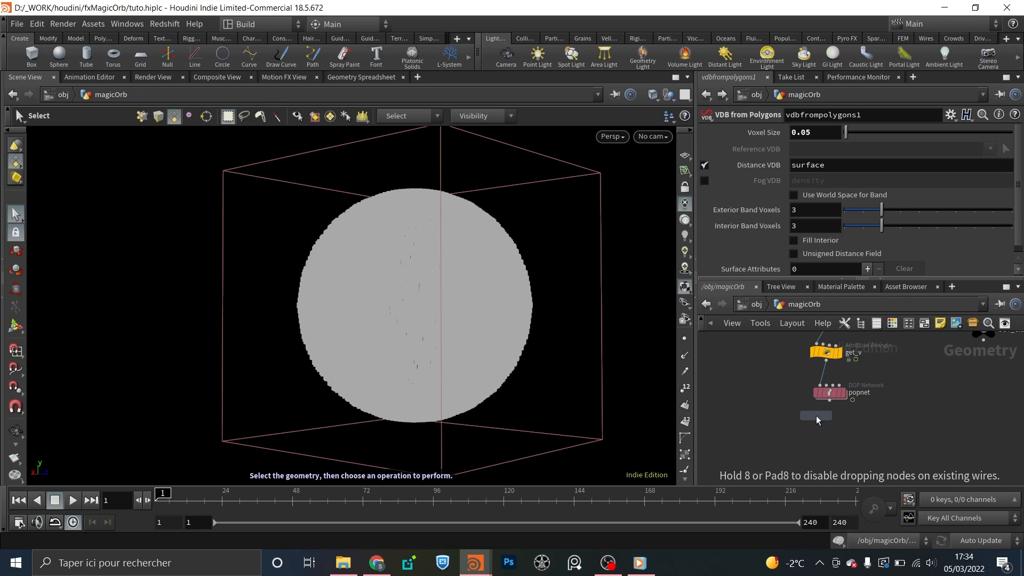
{"action": "left_click", "coordinate": [829, 429]}
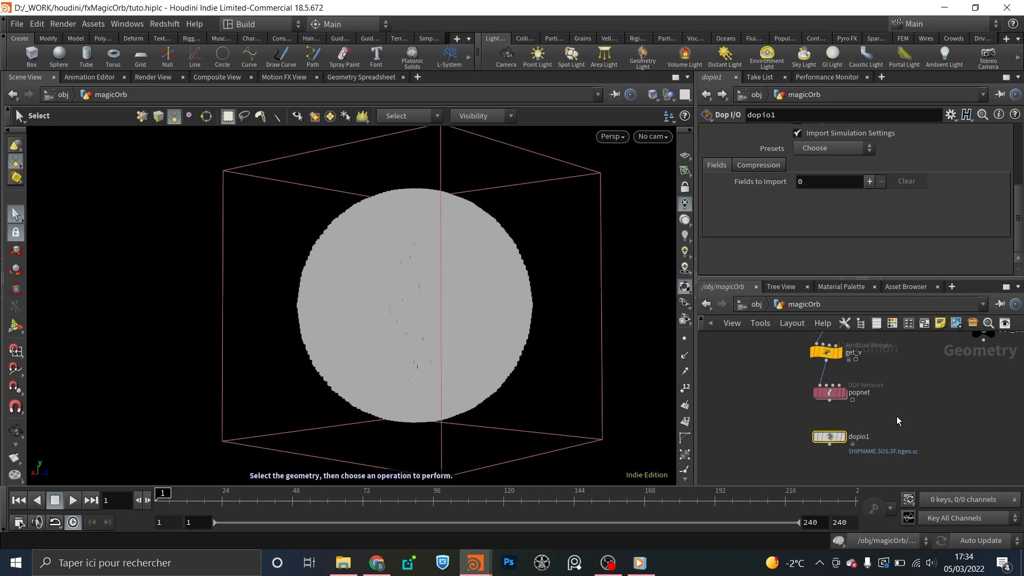
{"action": "scroll", "coordinate": [890, 251], "scroll_direction": "up", "scroll_amount": 3}
{"action": "scroll", "coordinate": [826, 205], "scroll_direction": "up", "scroll_amount": 2}
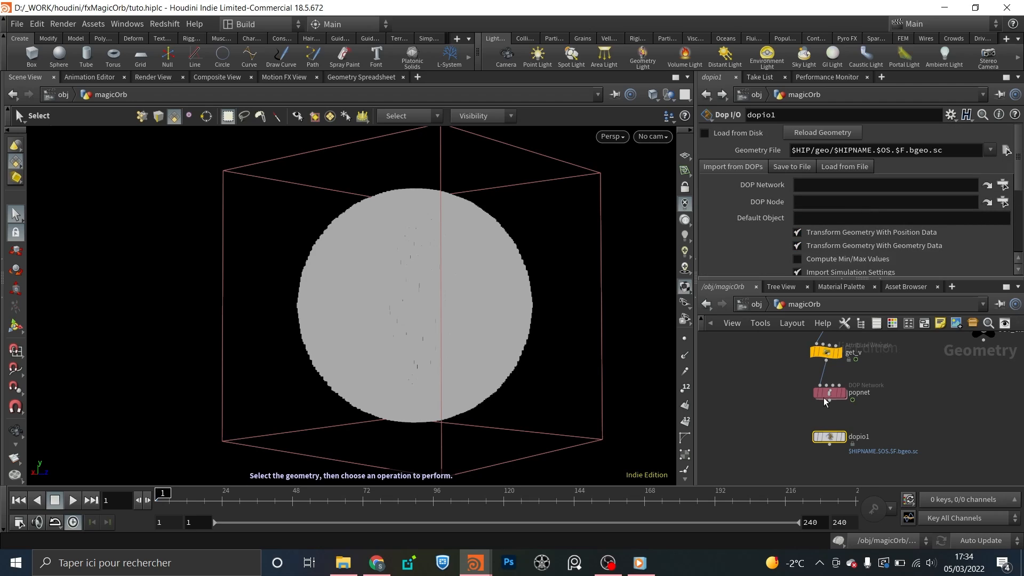
{"action": "mouse_move", "coordinate": [828, 438]}
{"action": "left_click_drag", "start_coordinate": [827, 436], "coordinate": [828, 428]}
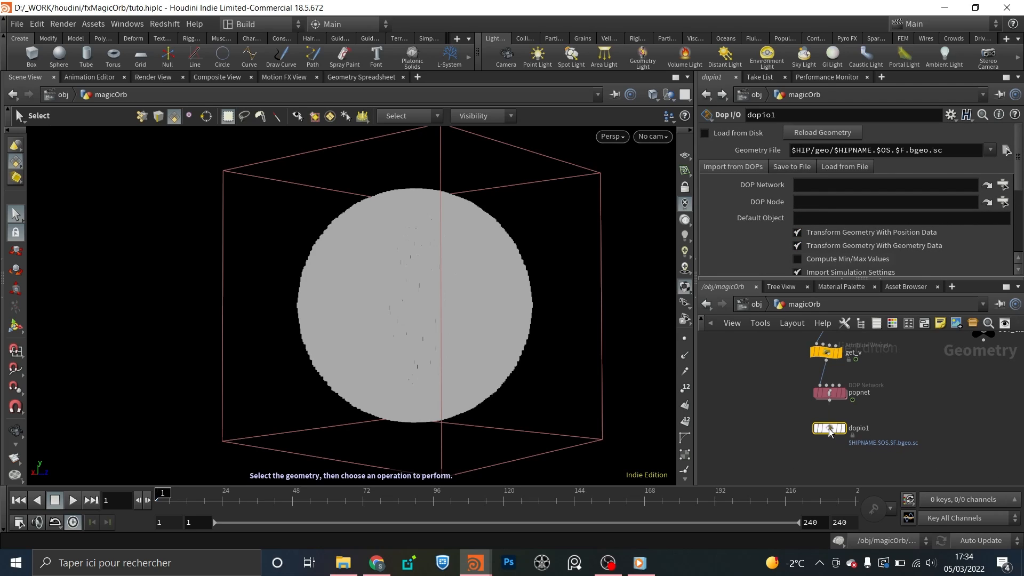
- Assign popnet as the Dop I/O's DOP network and apply the preset that imports a single Geometry field
{"action": "mouse_move", "coordinate": [828, 395]}
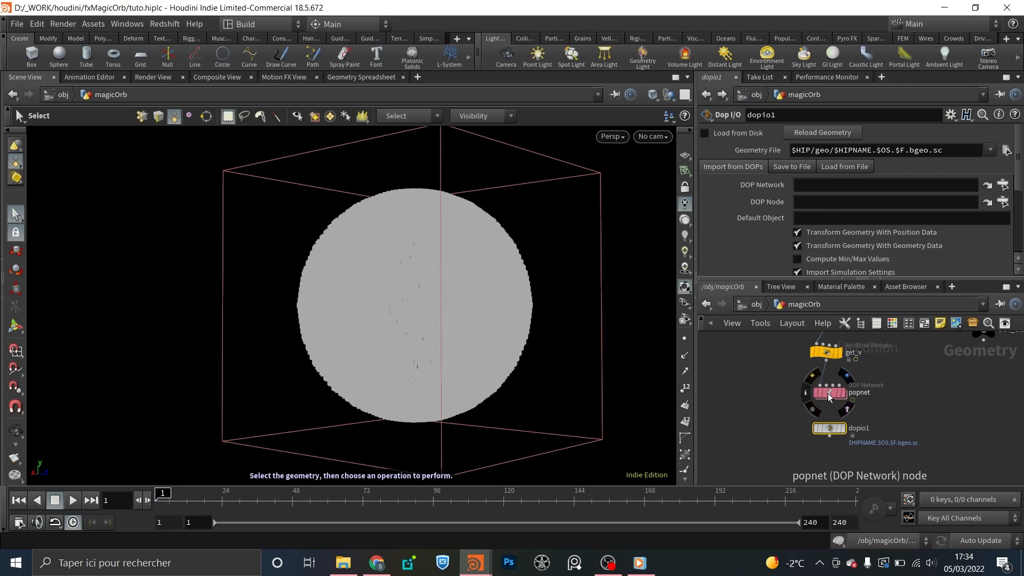
{"action": "left_click_drag", "start_coordinate": [828, 392], "coordinate": [817, 183]}
{"action": "scroll", "coordinate": [847, 215], "scroll_direction": "down", "scroll_amount": 3}
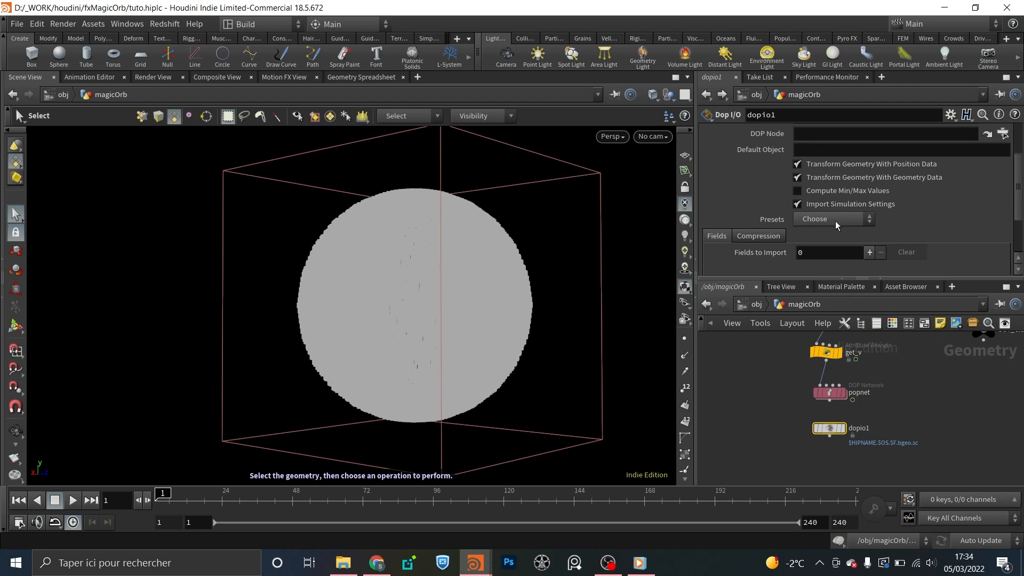
{"action": "left_click", "coordinate": [835, 221]}
{"action": "left_click", "coordinate": [817, 353]}
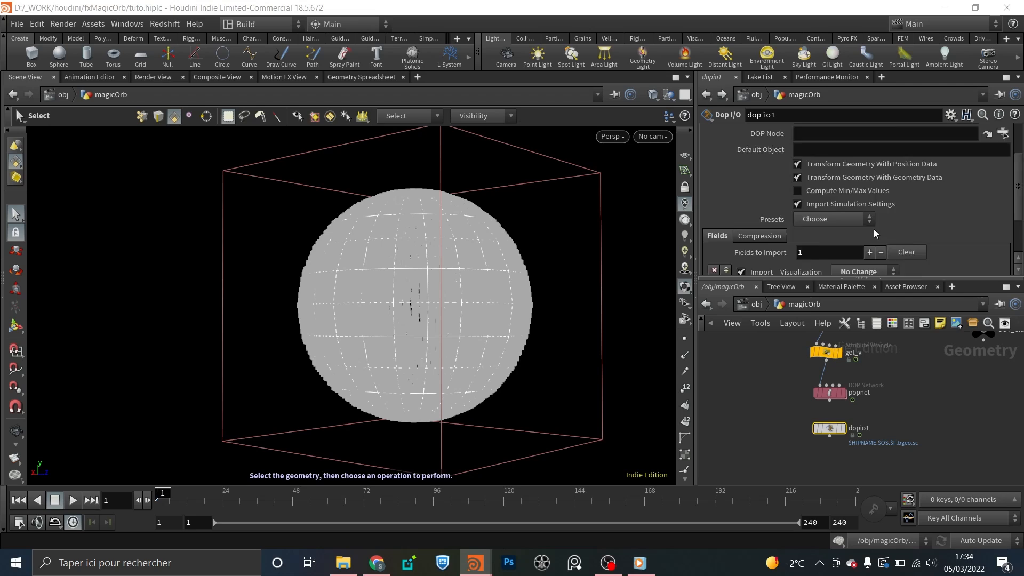
{"action": "scroll", "coordinate": [874, 229], "scroll_direction": "down", "scroll_amount": 3}
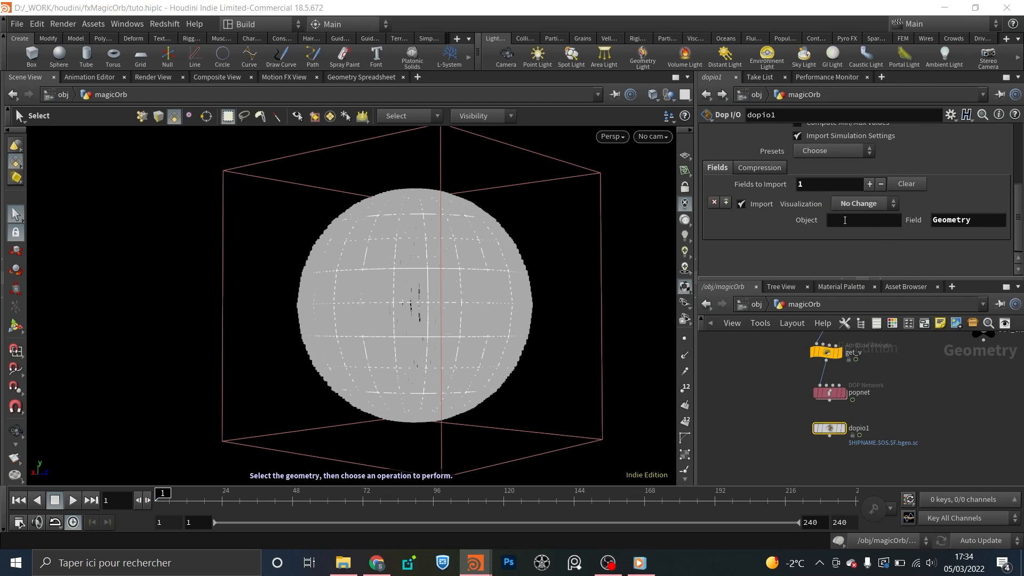
- Look up the POP object's name inside popnet, enter popobject as the Dop I/O's import object, and display dopio1
{"action": "double_click", "coordinate": [830, 394]}
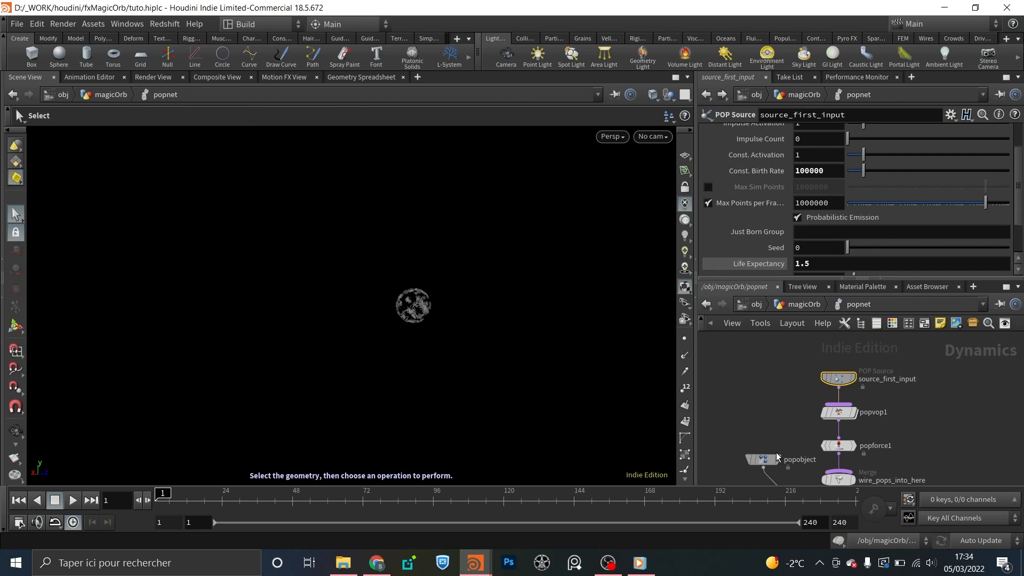
{"action": "double_click", "coordinate": [803, 460]}
{"action": "double_click", "coordinate": [803, 459]}
{"action": "middle_click_drag", "start_coordinate": [786, 431], "coordinate": [810, 341]}
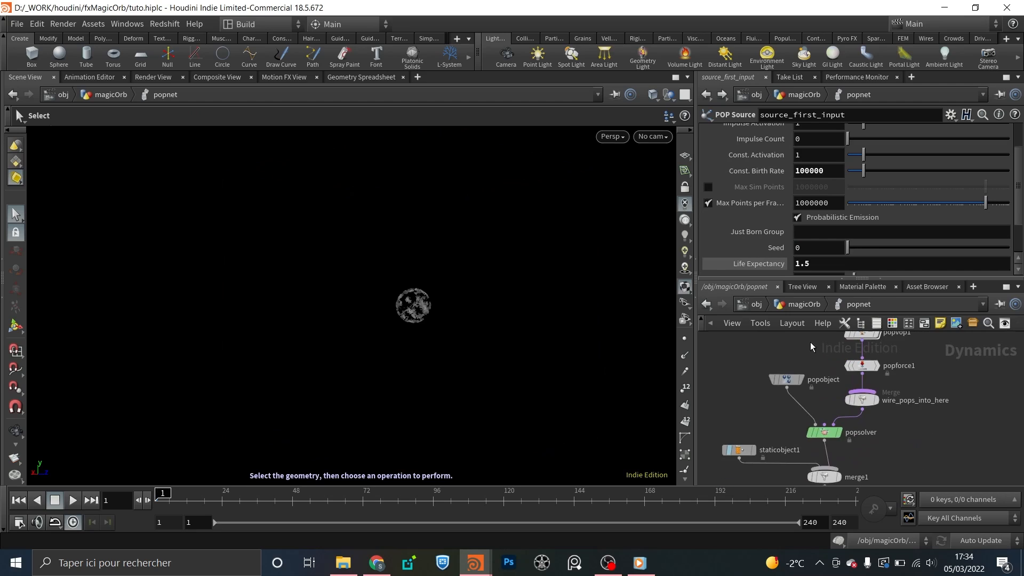
{"action": "left_click_drag", "start_coordinate": [797, 393], "coordinate": [771, 404]}
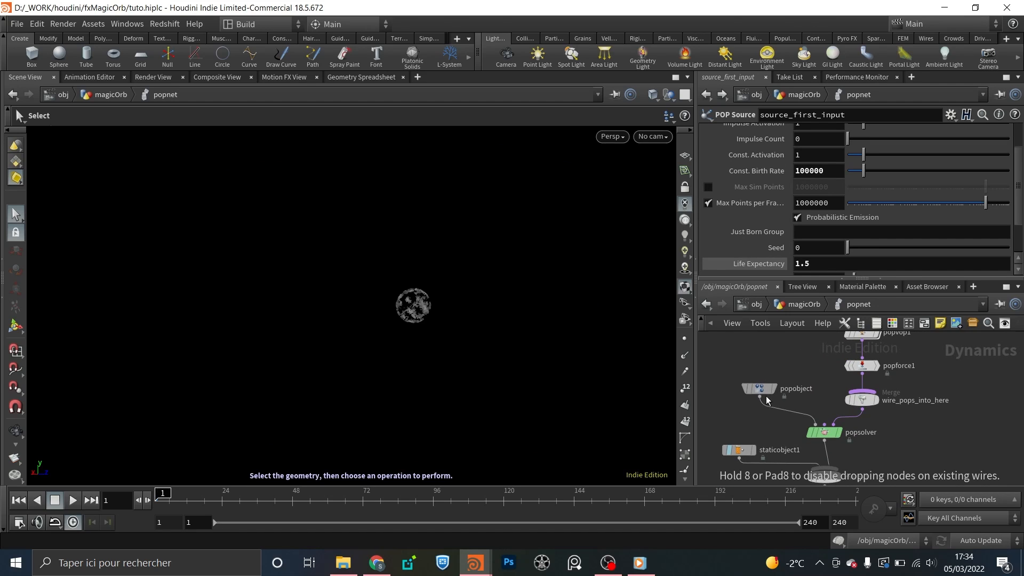
{"action": "left_click", "coordinate": [749, 385]}
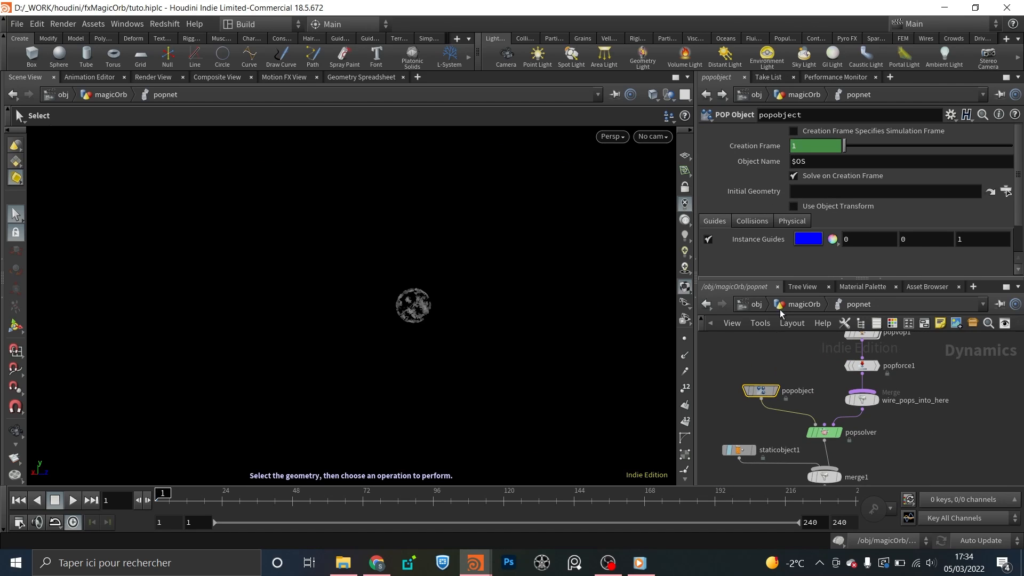
{"action": "left_click", "coordinate": [797, 304]}
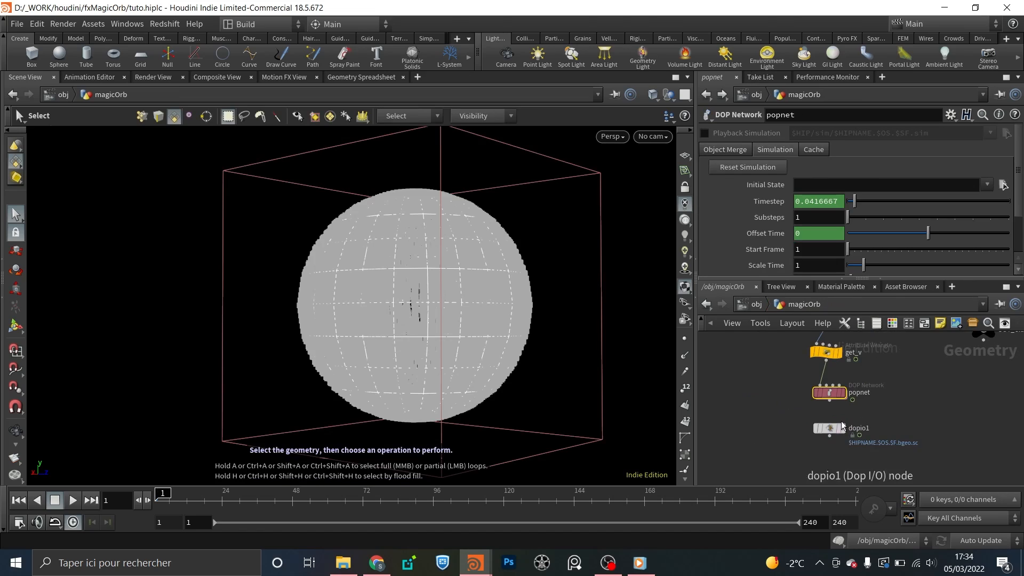
{"action": "left_click", "coordinate": [835, 428]}
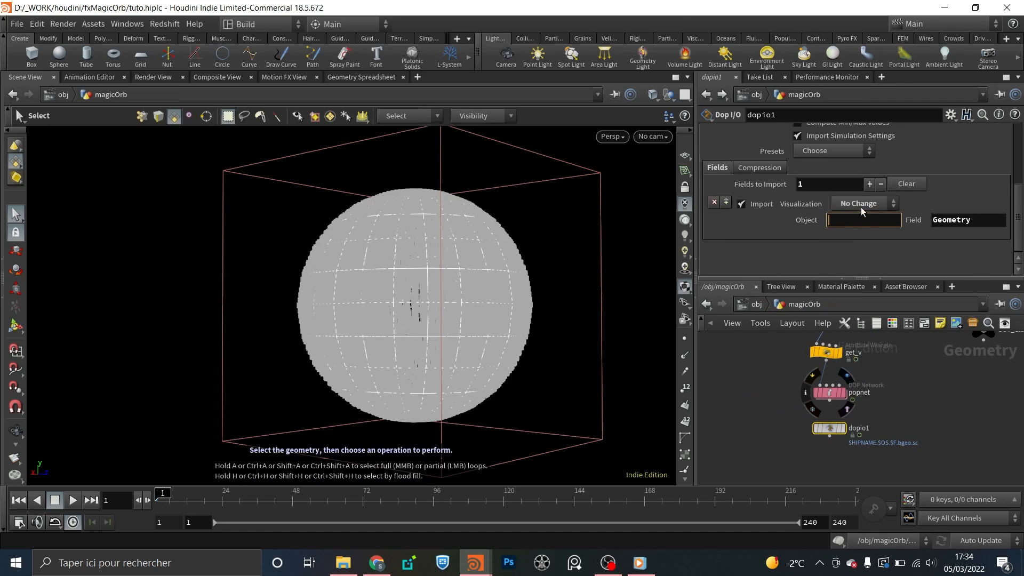
{"action": "left_click", "coordinate": [845, 426]}
{"action": "left_click", "coordinate": [829, 430]}
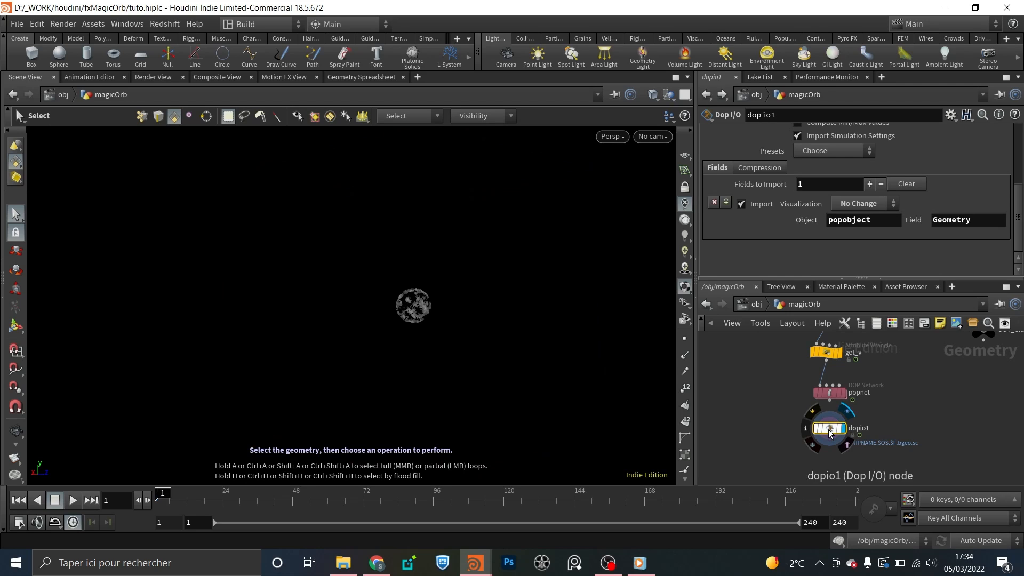
- Compare the output of popnet with that of dopio1 by switching the displayed node and back
{"action": "left_click", "coordinate": [842, 392]}
{"action": "left_click", "coordinate": [832, 391]}
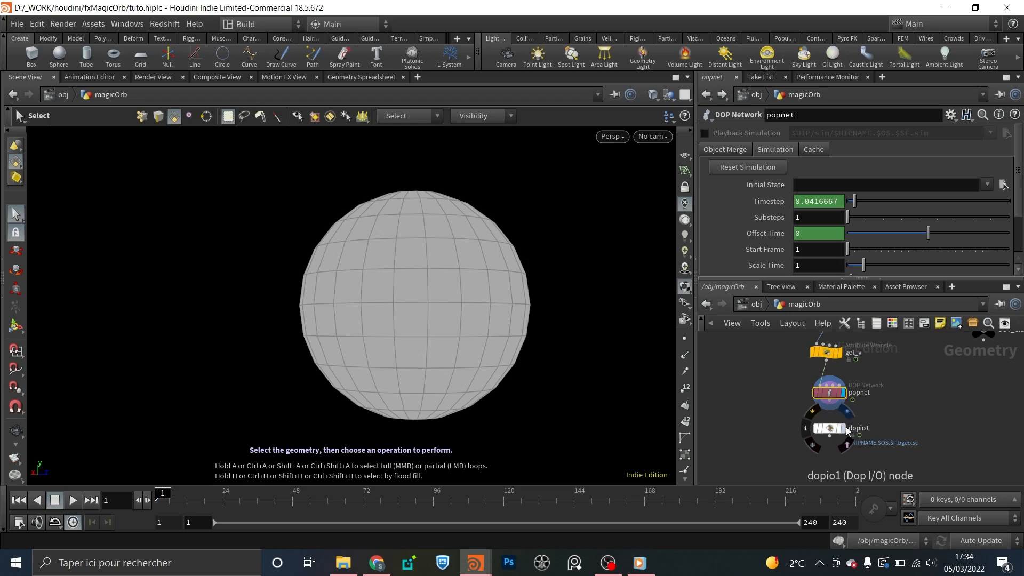
{"action": "left_click", "coordinate": [843, 428]}
{"action": "left_click", "coordinate": [830, 428]}
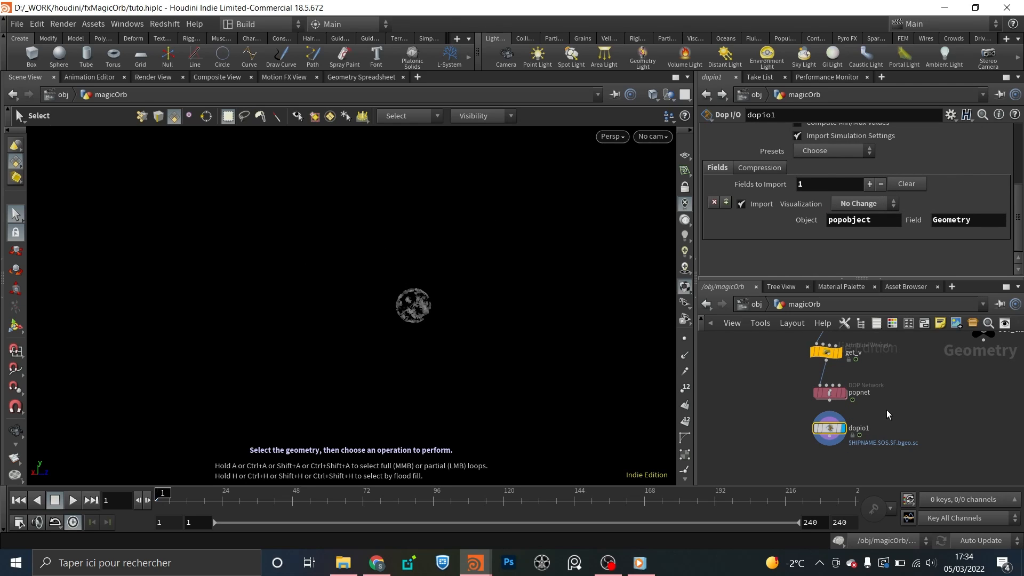
- Add an Attribute Delete node directly beneath dopio1
{"action": "middle_click_drag", "start_coordinate": [870, 375], "coordinate": [866, 342]}
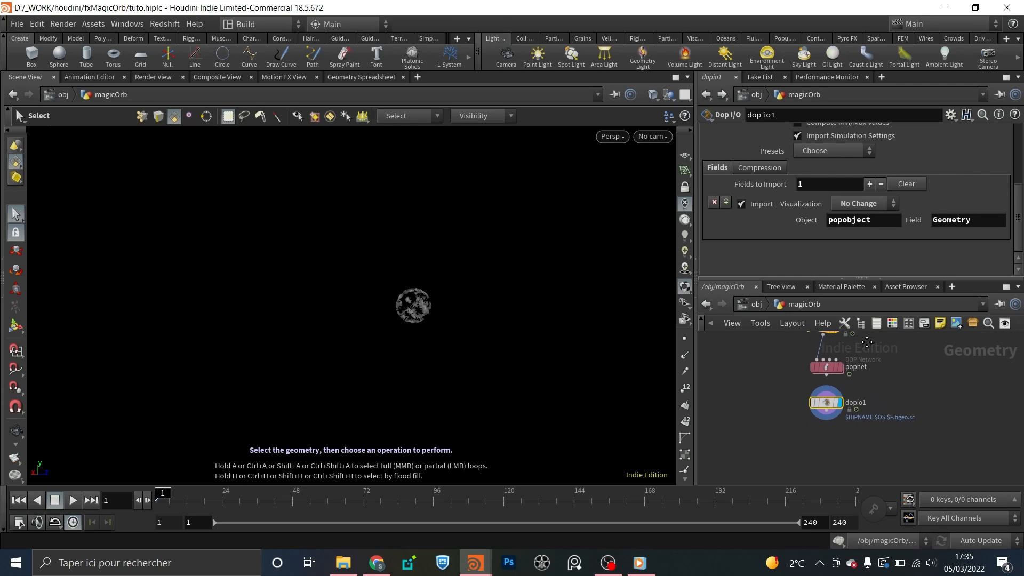
{"action": "key", "text": "Tab"}
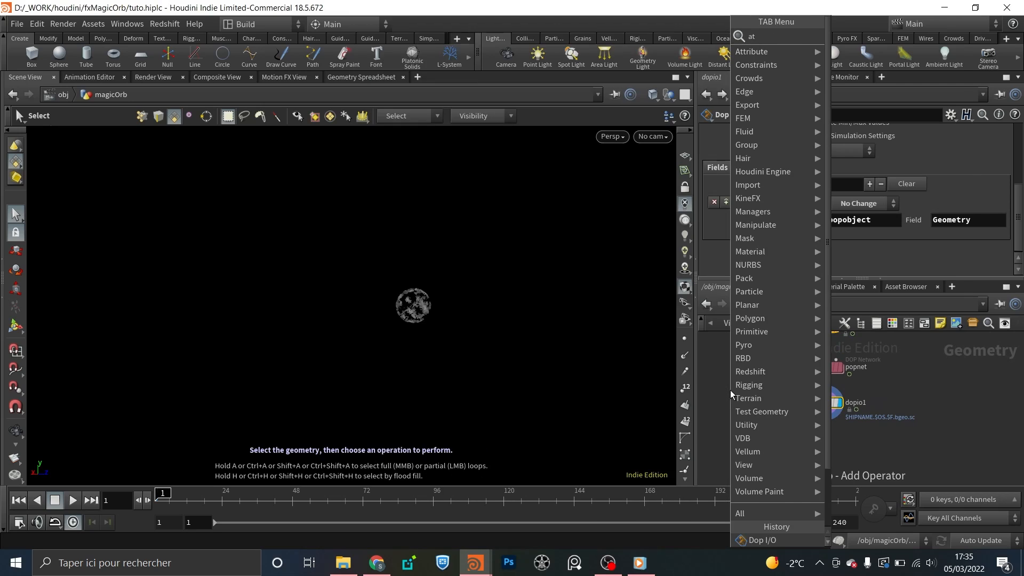
{"action": "type", "text": "attde"}
{"action": "key", "text": "Return"}
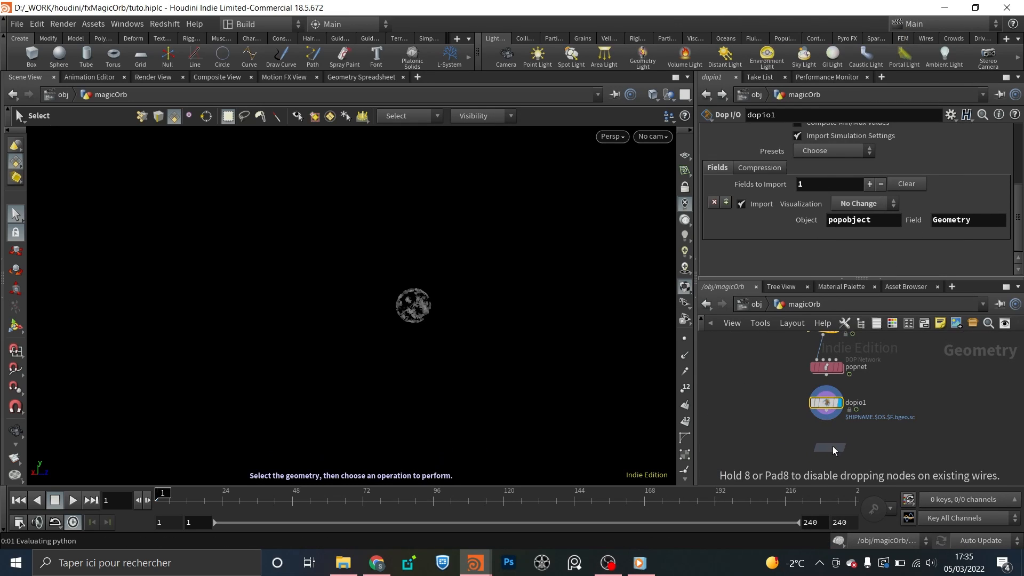
{"action": "left_click", "coordinate": [827, 431]}
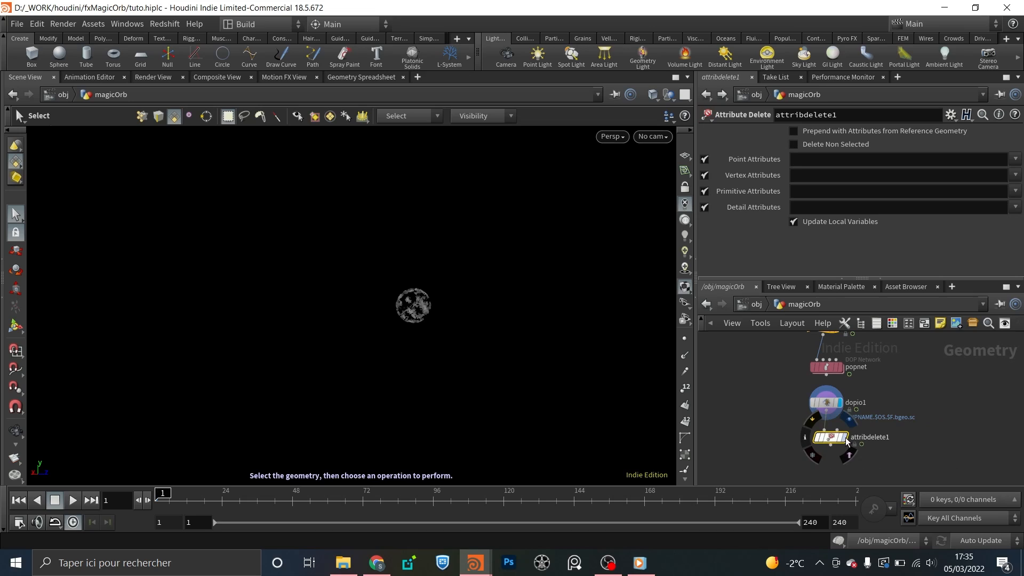
- Display attribdelete1, play the simulation to frame 17, and delete all point attributes except v, age, id and life
{"action": "left_click_drag", "start_coordinate": [830, 442], "coordinate": [834, 442]}
{"action": "left_click", "coordinate": [73, 499]}
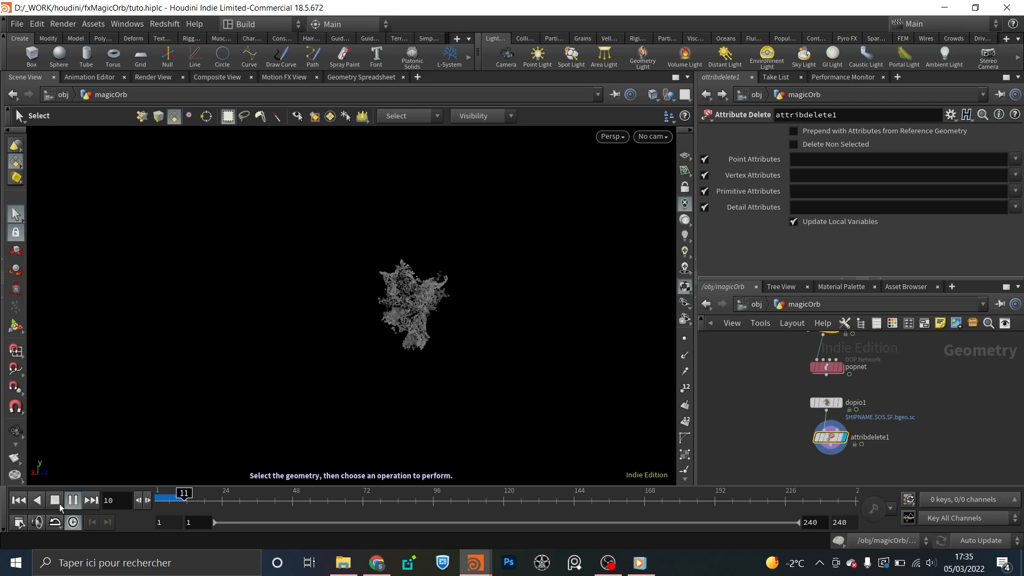
{"action": "left_click", "coordinate": [1013, 160]}
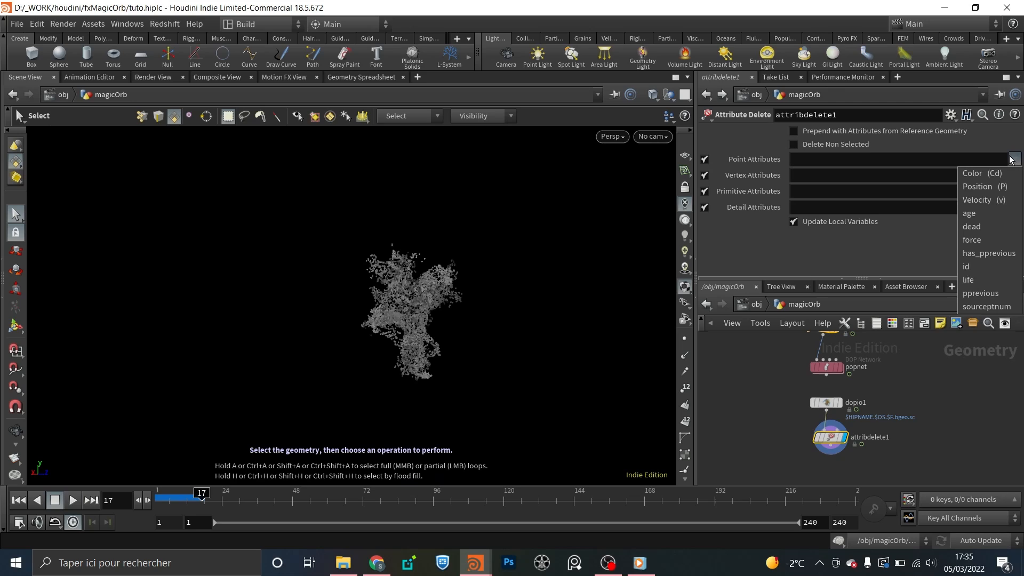
{"action": "left_click", "coordinate": [991, 199]}
{"action": "left_click", "coordinate": [1013, 160]}
{"action": "left_click", "coordinate": [990, 213]}
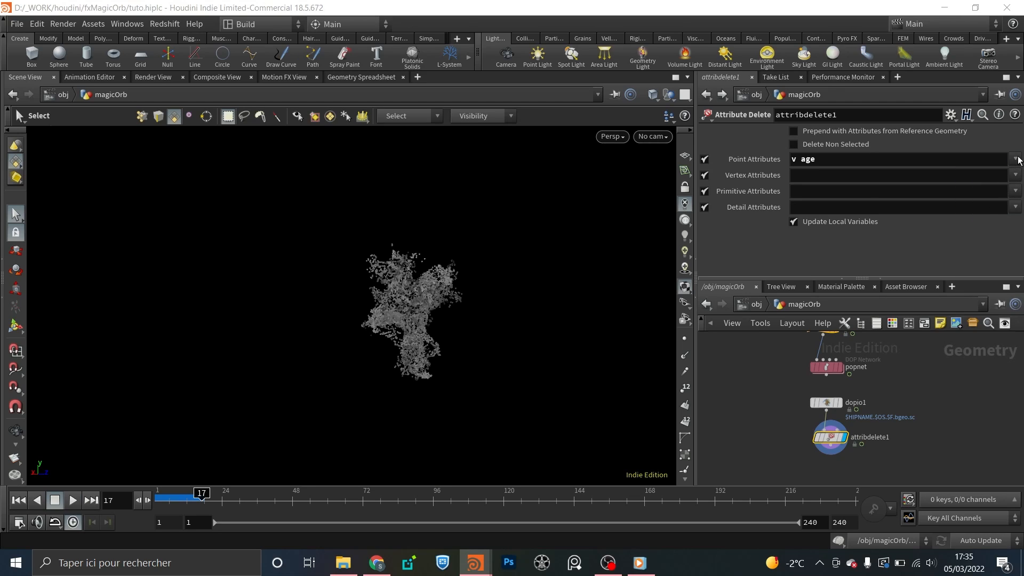
{"action": "left_click", "coordinate": [1013, 159]}
{"action": "left_click", "coordinate": [983, 269]}
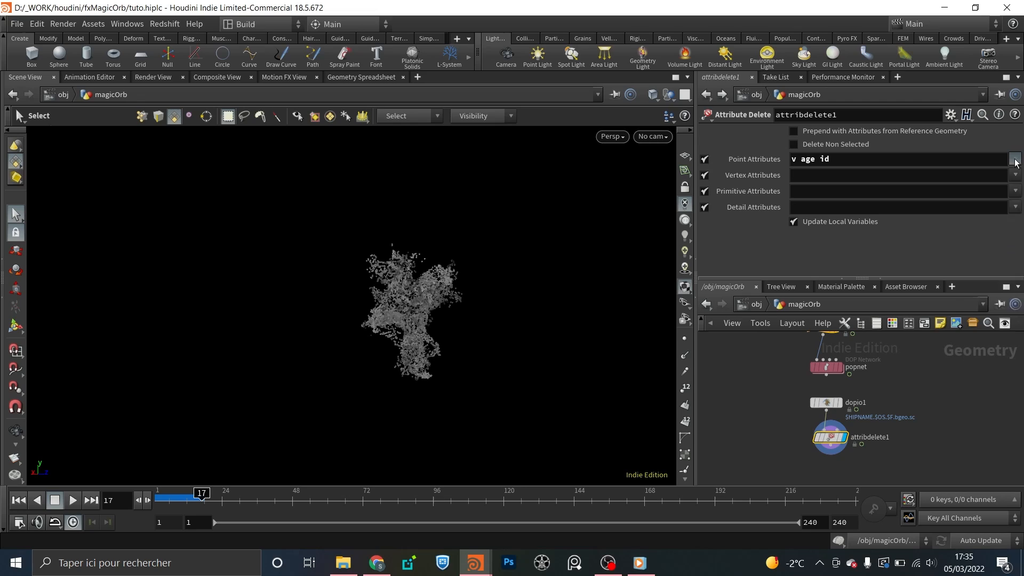
{"action": "left_click", "coordinate": [1013, 160]}
{"action": "left_click", "coordinate": [990, 277]}
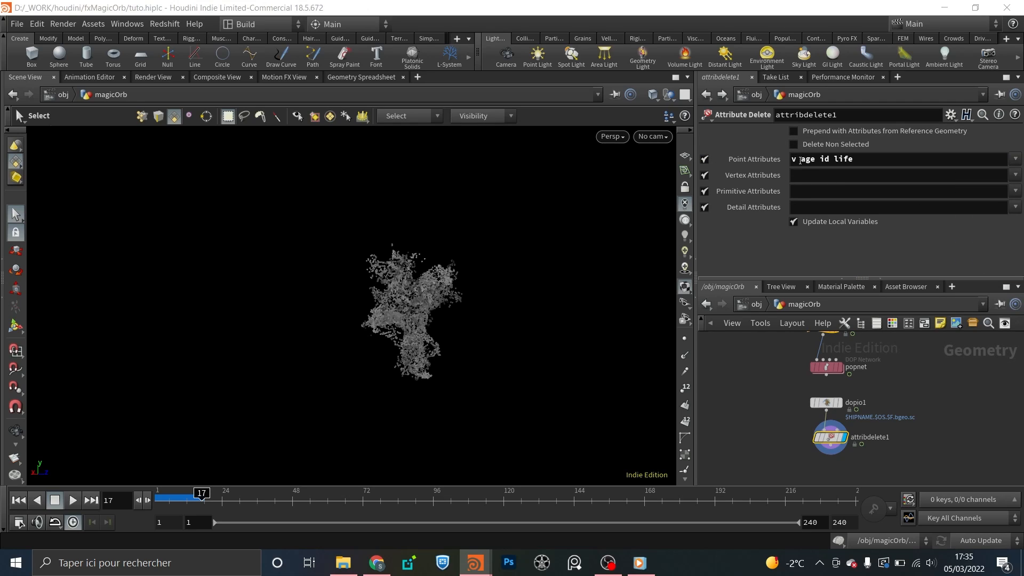
{"action": "left_click", "coordinate": [822, 143]}
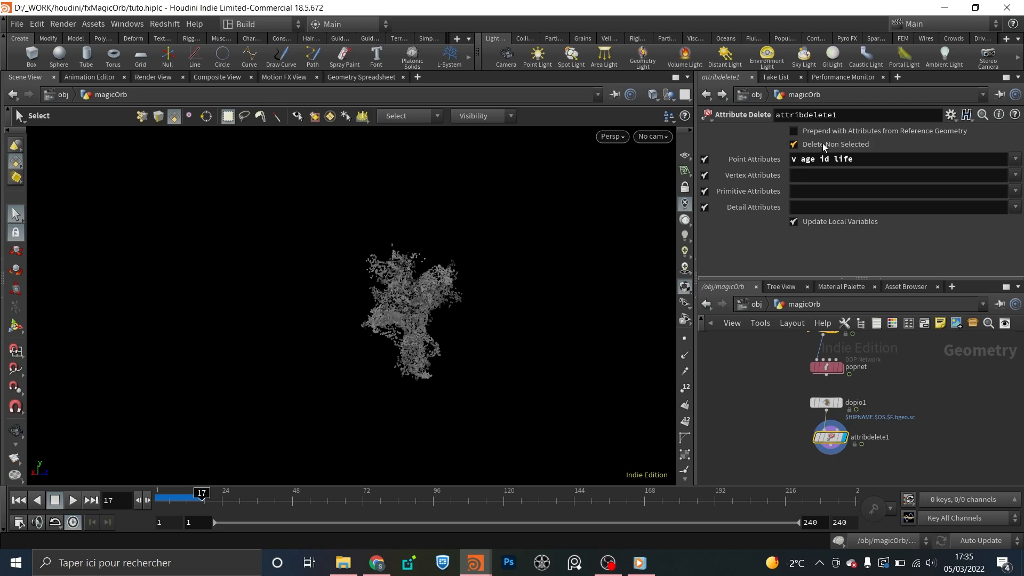
{"action": "middle_click", "coordinate": [829, 440]}
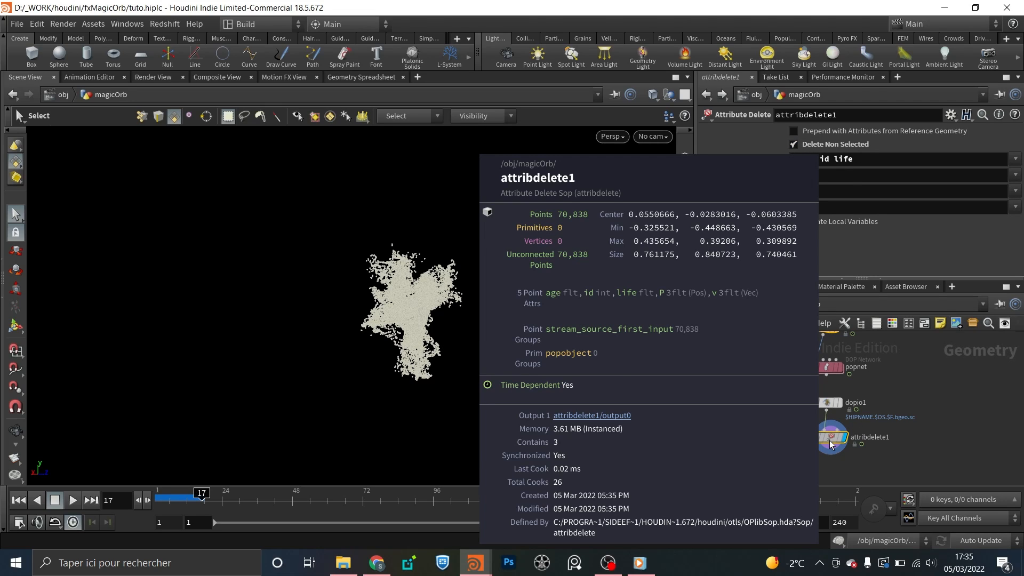
- Add a Group Delete node beneath attribdelete1, wire it to that node's output and display it
{"action": "middle_click_drag", "start_coordinate": [887, 453], "coordinate": [890, 411]}
{"action": "key", "text": "Tab"}
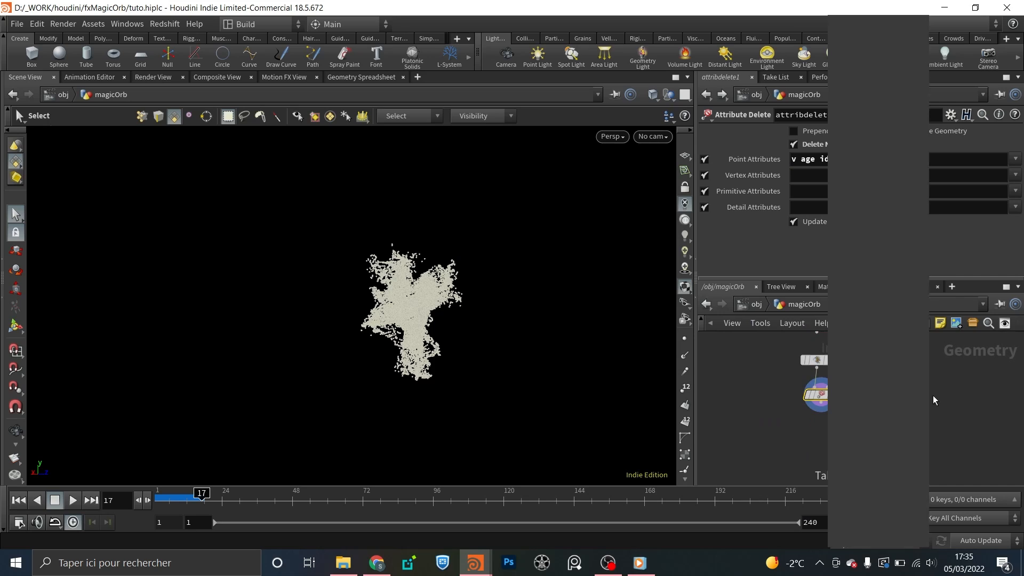
{"action": "type", "text": "groupd"}
{"action": "key", "text": "Return"}
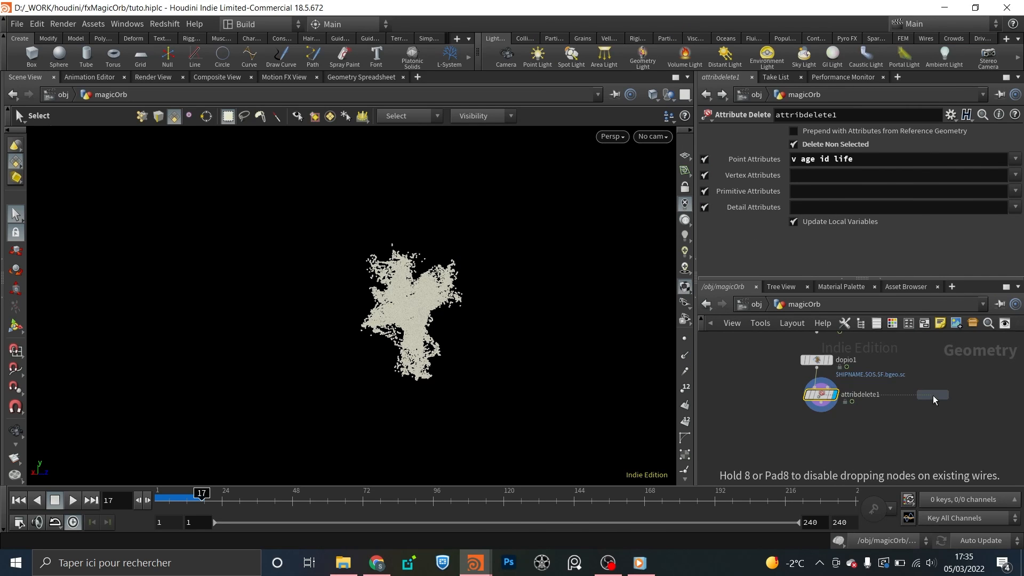
{"action": "left_click", "coordinate": [819, 434]}
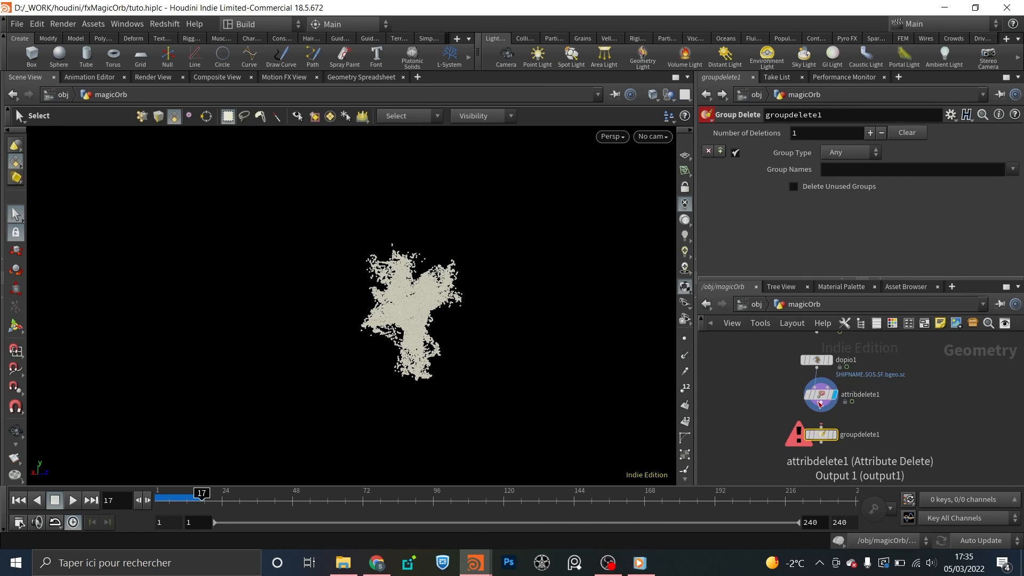
{"action": "left_click", "coordinate": [835, 436]}
- Set groupdelete1's group names to * to remove every group, and check the node's info
{"action": "left_click", "coordinate": [863, 169]}
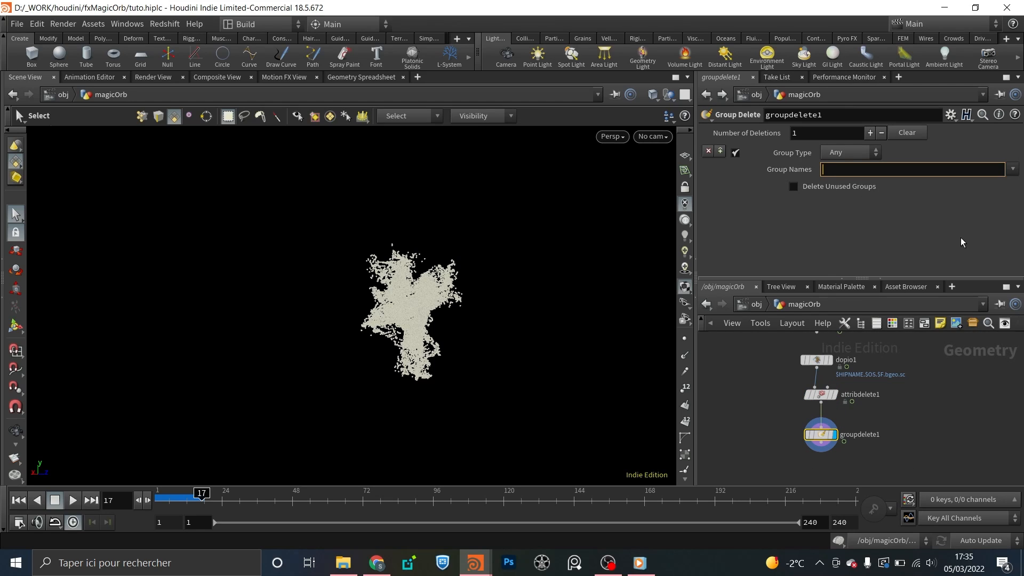
{"action": "type", "text": "*"}
{"action": "key", "text": "Return"}
{"action": "middle_click", "coordinate": [830, 436]}
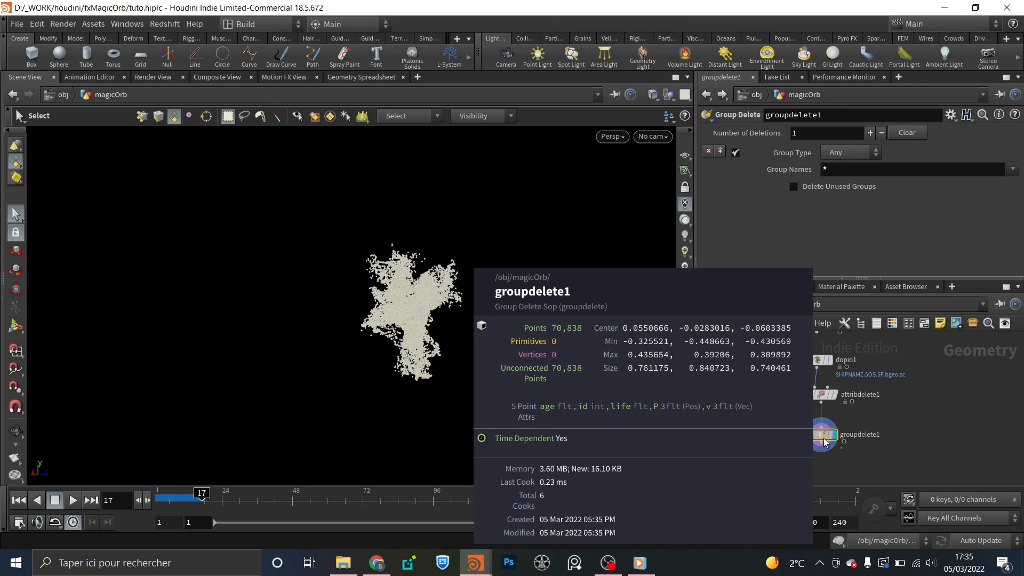
- Add a Null node connected beneath groupdelete1 and rename it OUT_Simulation
{"action": "key", "text": "Tab"}
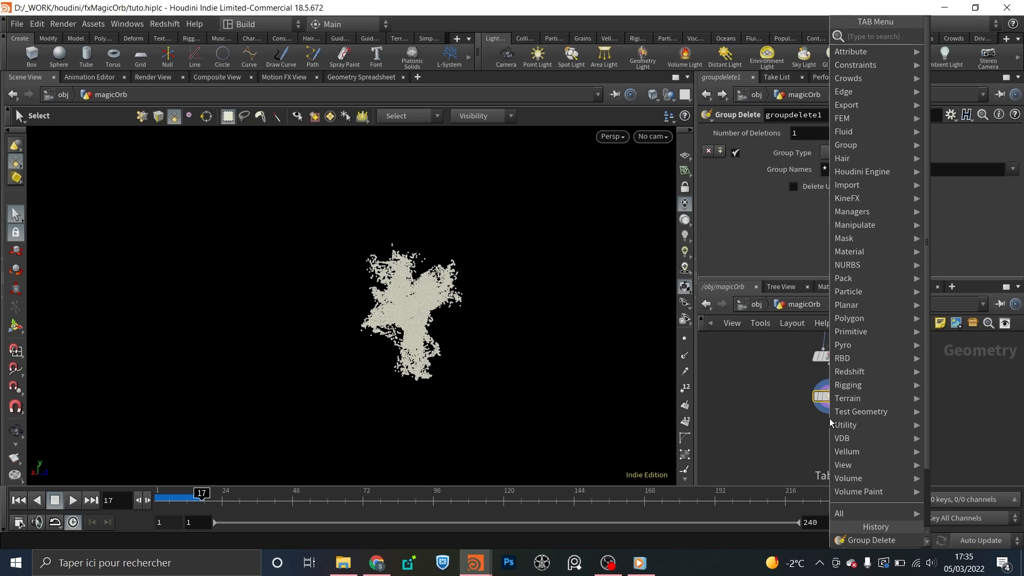
{"action": "type", "text": "nu"}
{"action": "key", "text": "Return"}
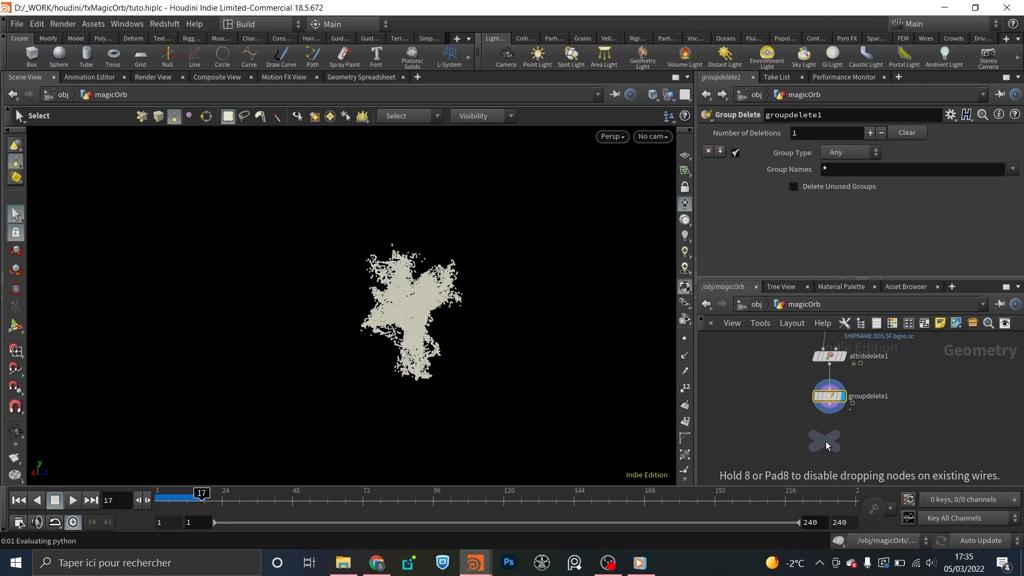
{"action": "left_click", "coordinate": [828, 442]}
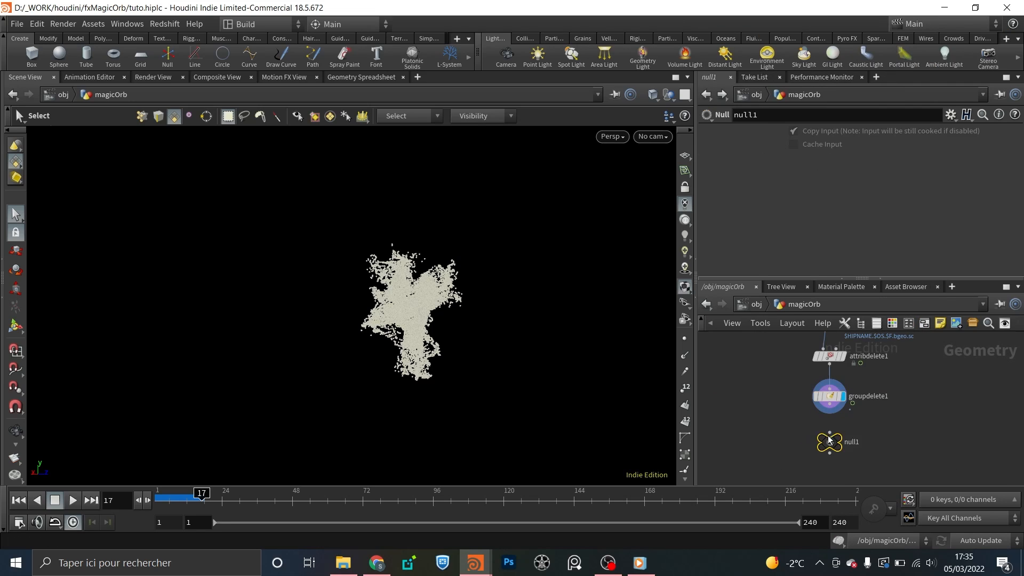
{"action": "double_click", "coordinate": [857, 441]}
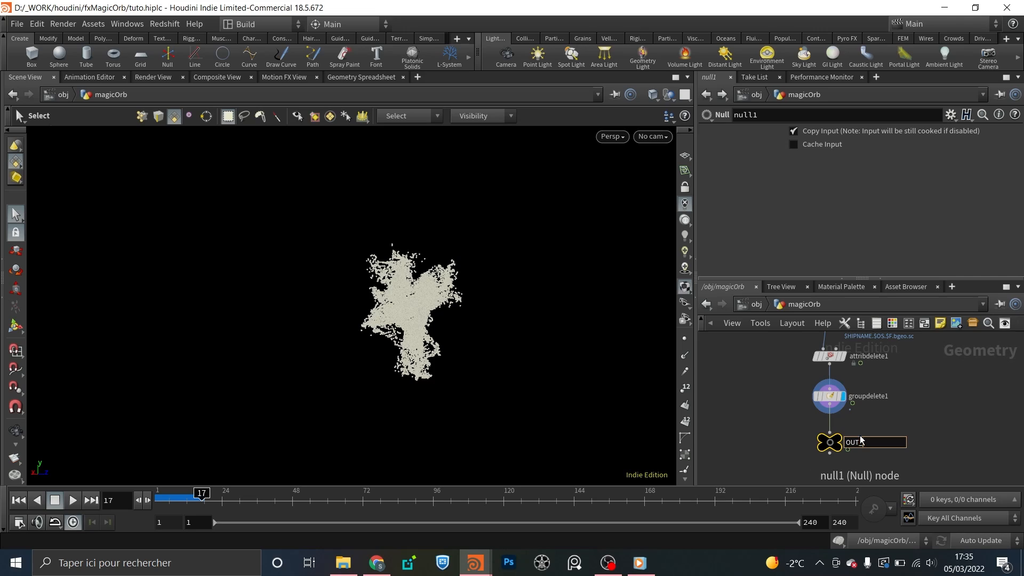
{"action": "type", "text": "OUT_Simulation"}
{"action": "key", "text": "Return"}
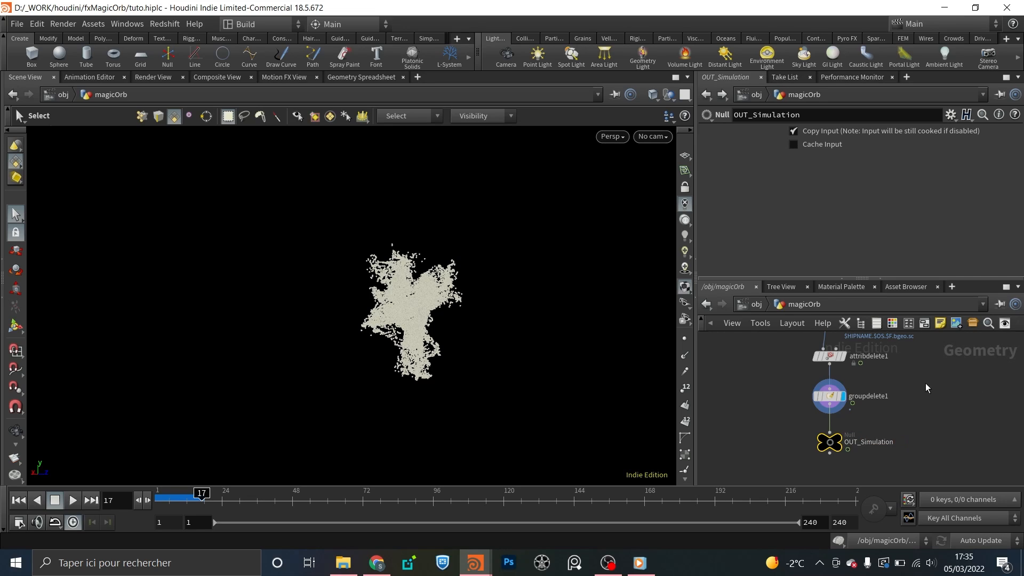
- Scrub the simulation, switch to the media player to review the fxMagicOrb_tuto_A02-orbRender reference video, and return to Houdini
{"action": "scroll", "coordinate": [897, 437], "scroll_direction": "down", "scroll_amount": 4}
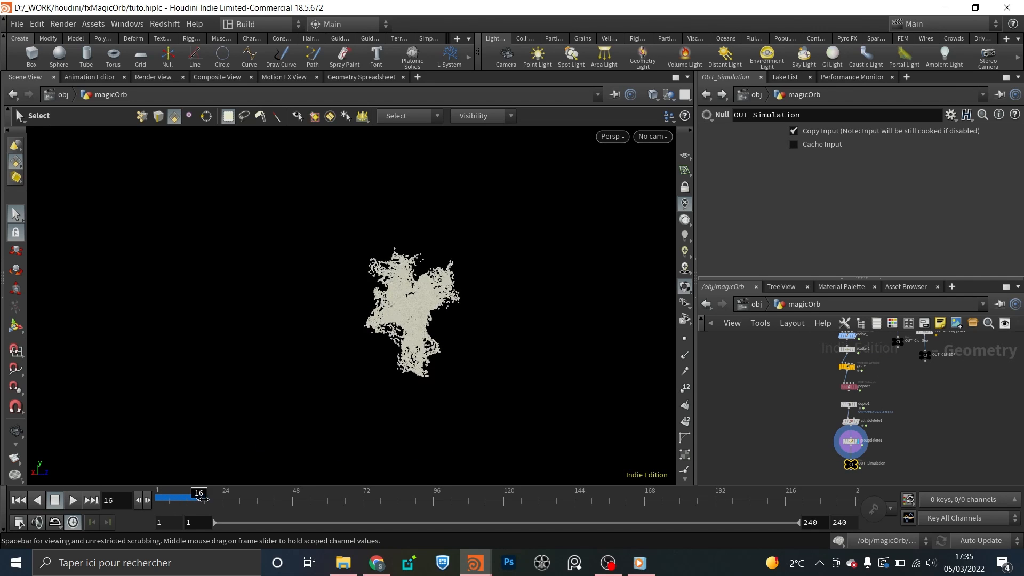
{"action": "left_click", "coordinate": [640, 562]}
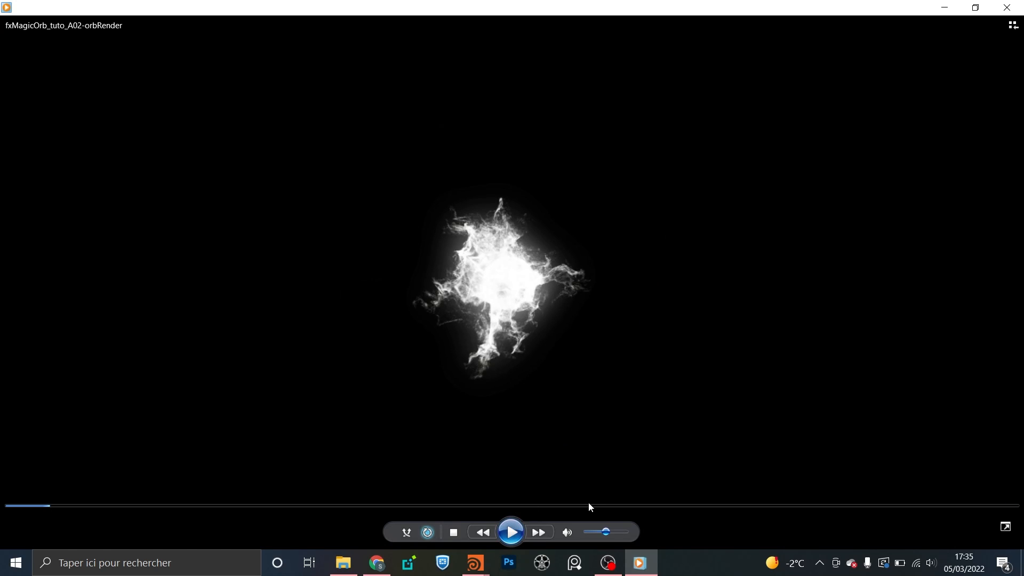
{"action": "left_click", "coordinate": [584, 505]}
{"action": "left_click", "coordinate": [502, 538]}
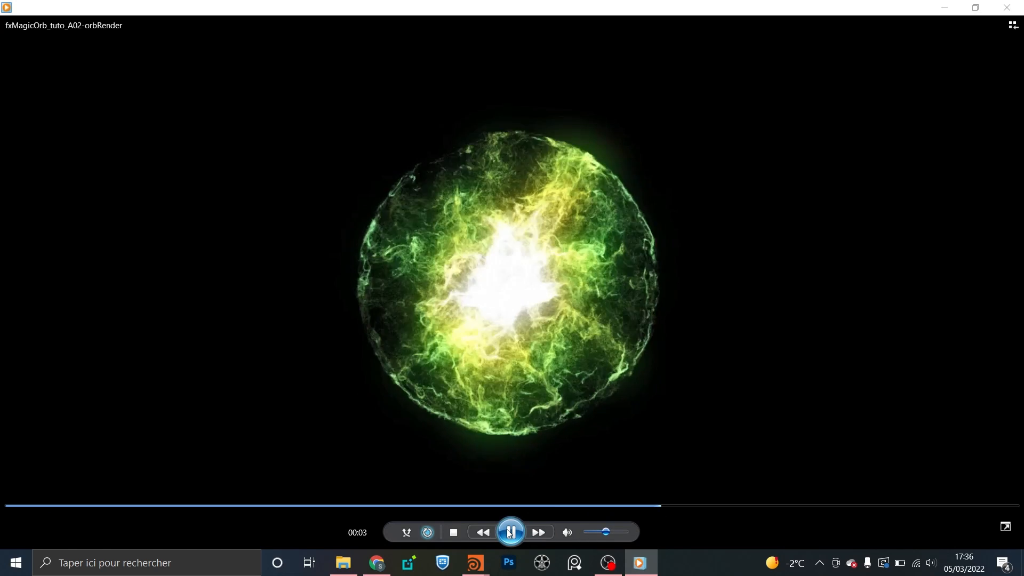
{"action": "left_click", "coordinate": [510, 529]}
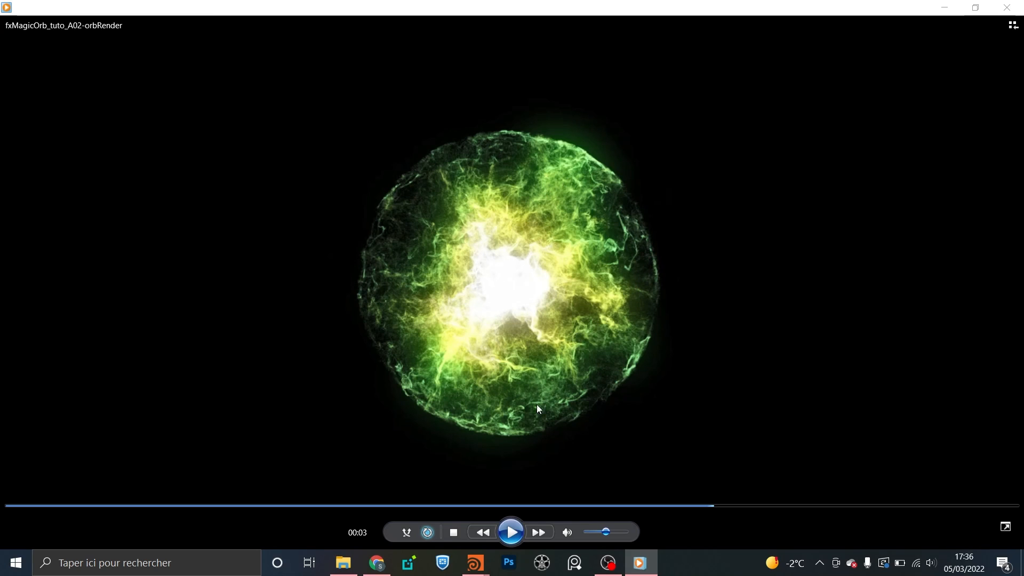
{"action": "mouse_move", "coordinate": [475, 562]}
{"action": "left_click", "coordinate": [501, 539]}
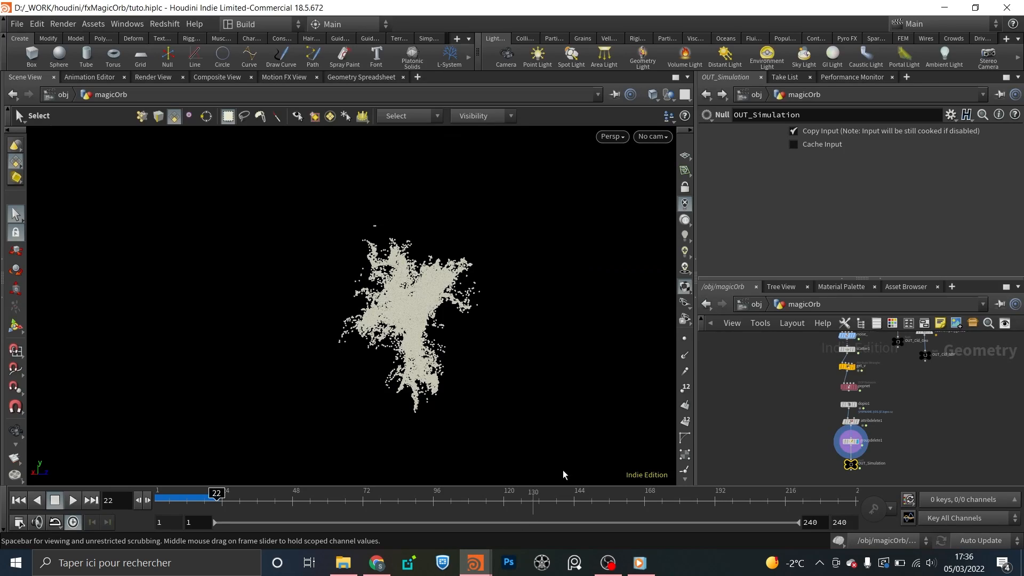
- Display the scatter1 node above get_v and examine its scattered points up close in the viewport
{"action": "scroll", "coordinate": [847, 422], "scroll_direction": "up", "scroll_amount": 2}
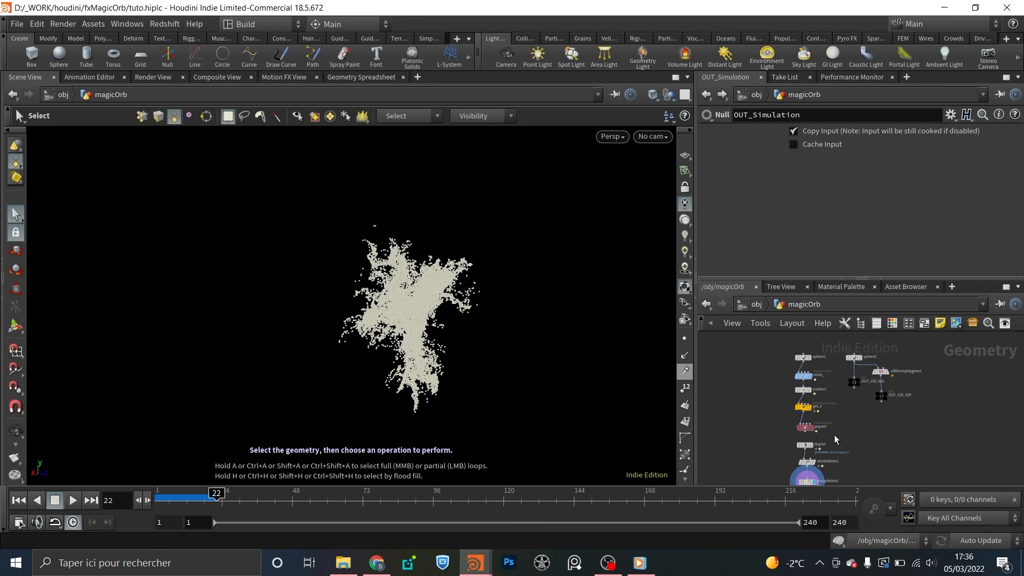
{"action": "scroll", "coordinate": [856, 435], "scroll_direction": "up", "scroll_amount": 3}
{"action": "mouse_move", "coordinate": [866, 454]}
{"action": "middle_mouse_down"}
{"action": "mouse_move", "coordinate": [861, 396]}
{"action": "mouse_move", "coordinate": [859, 452]}
{"action": "middle_mouse_up"}
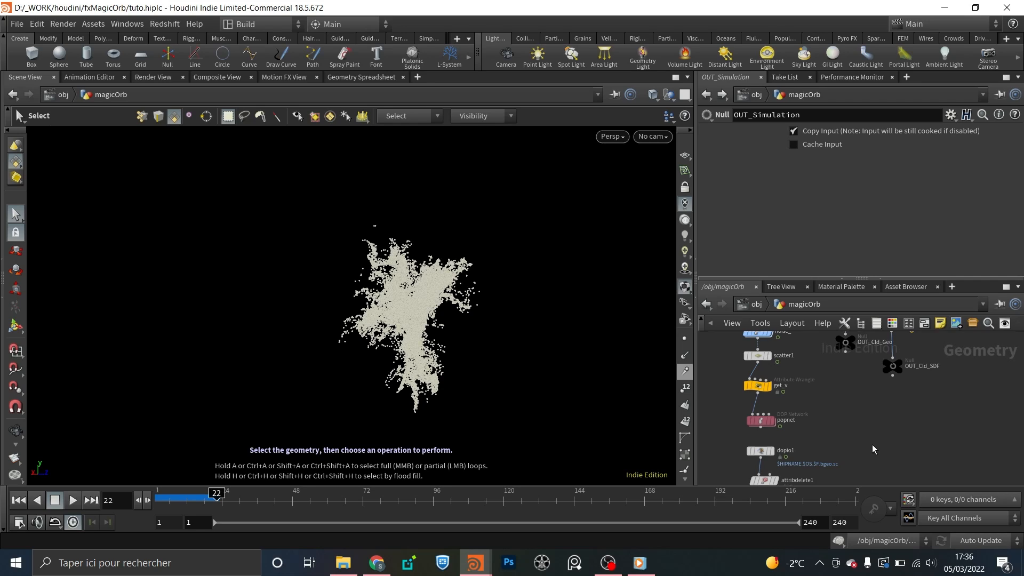
{"action": "middle_click_drag", "start_coordinate": [804, 444], "coordinate": [857, 445]}
{"action": "middle_click_drag", "start_coordinate": [820, 413], "coordinate": [815, 449]}
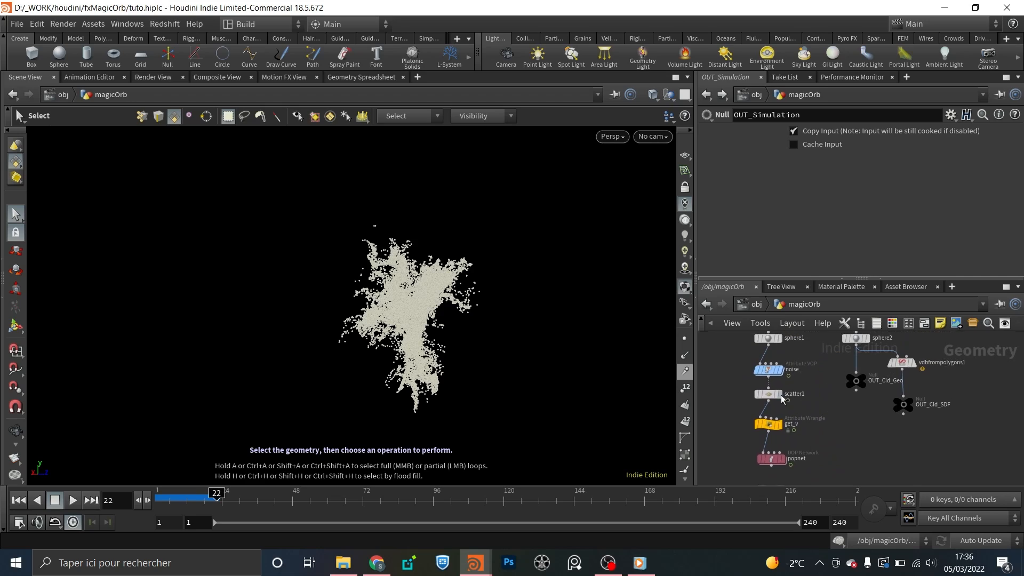
{"action": "scroll", "coordinate": [782, 396], "scroll_direction": "up", "scroll_amount": 2}
{"action": "left_click", "coordinate": [779, 395]}
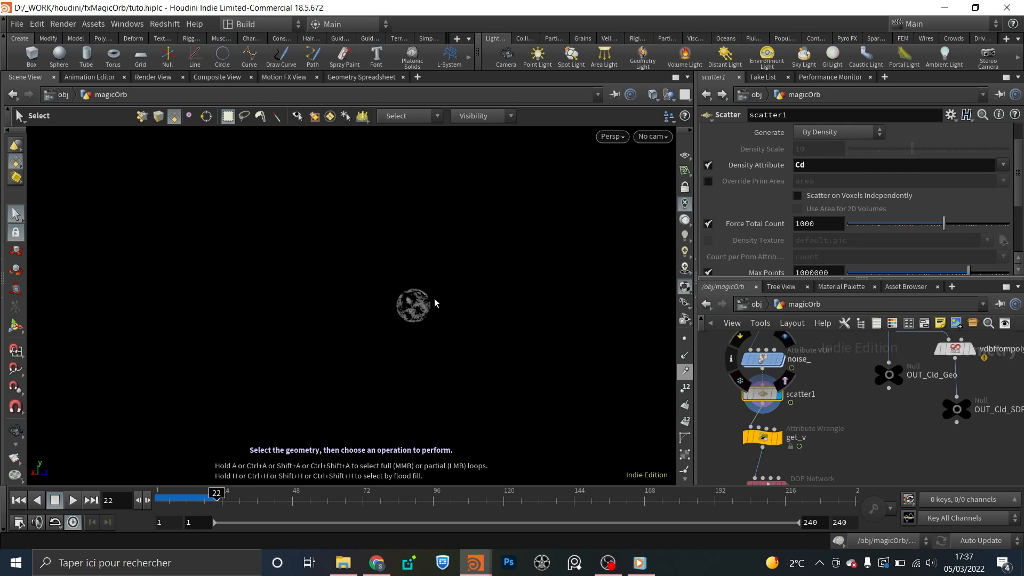
{"action": "key", "text": "Escape"}
{"action": "scroll", "coordinate": [427, 297], "scroll_direction": "up", "scroll_amount": 5}
{"action": "key", "text": "s"}
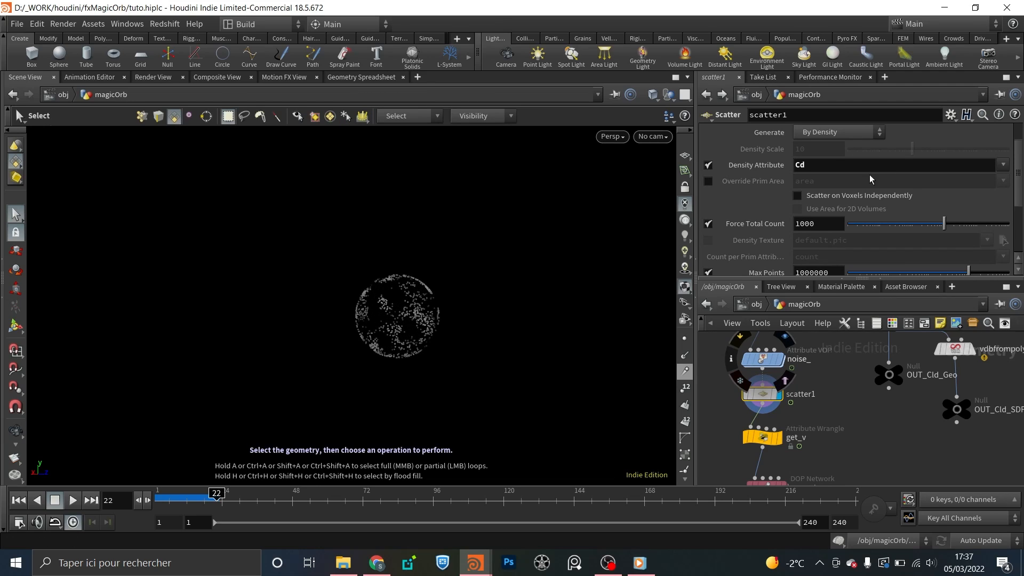
- Turn on point markers in the viewport and change scatter1's Global Seed to 1.66
{"action": "scroll", "coordinate": [878, 188], "scroll_direction": "down", "scroll_amount": 3}
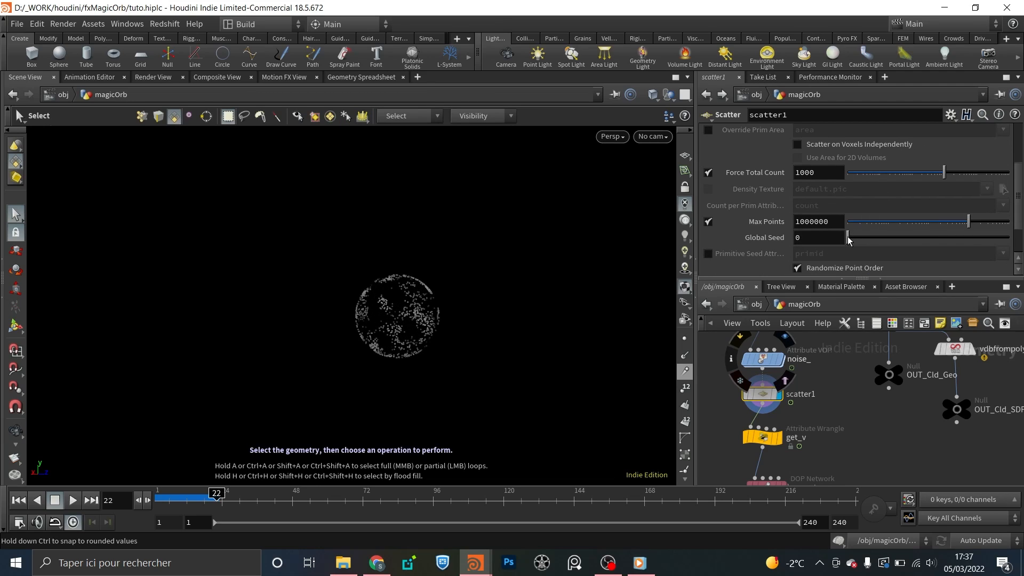
{"action": "left_click_drag", "start_coordinate": [849, 241], "coordinate": [868, 240]}
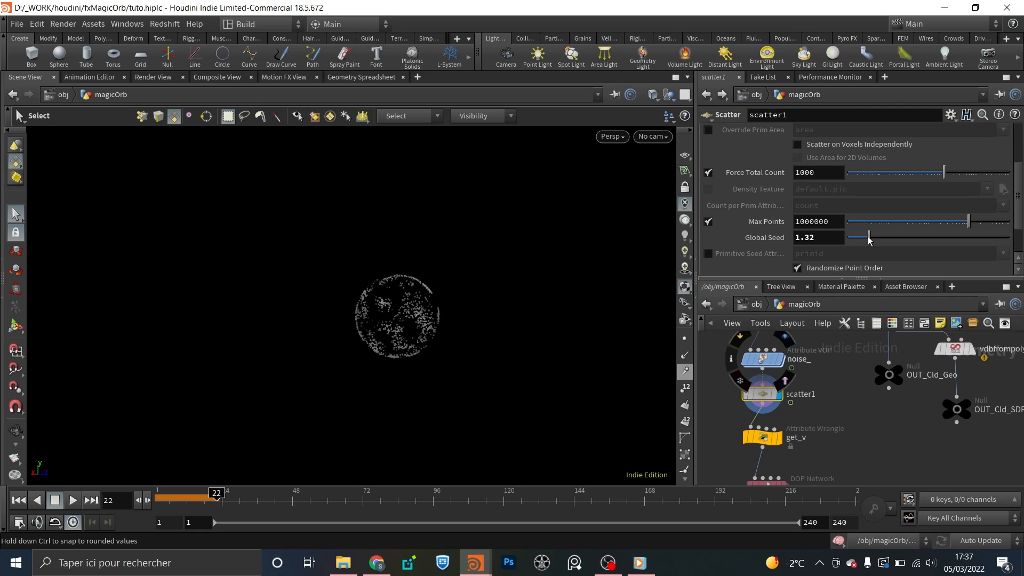
{"action": "key", "text": "Escape"}
{"action": "scroll", "coordinate": [388, 298], "scroll_direction": "up", "scroll_amount": 5}
{"action": "scroll", "coordinate": [389, 299], "scroll_direction": "up", "scroll_amount": 4}
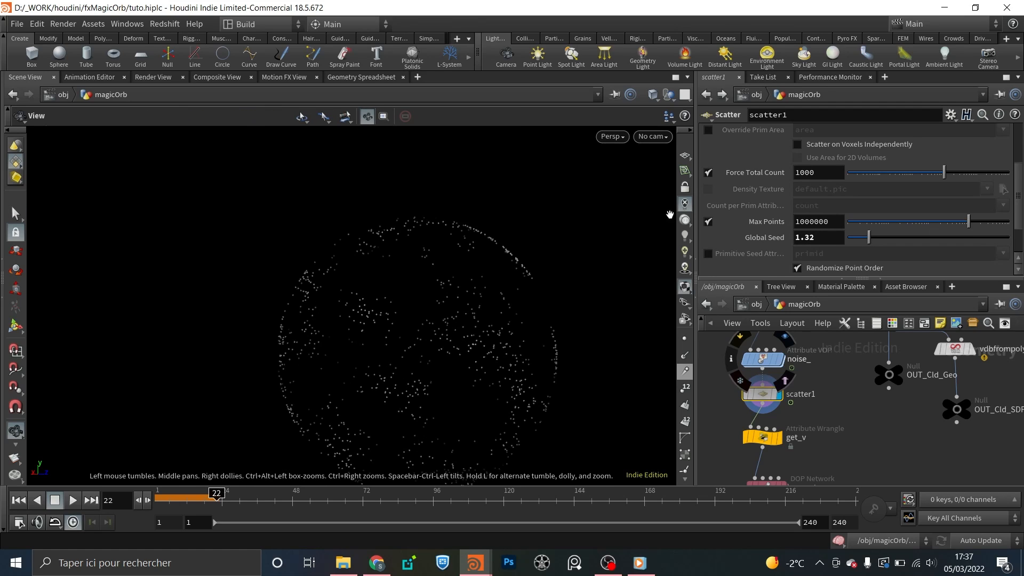
{"action": "key", "text": "s"}
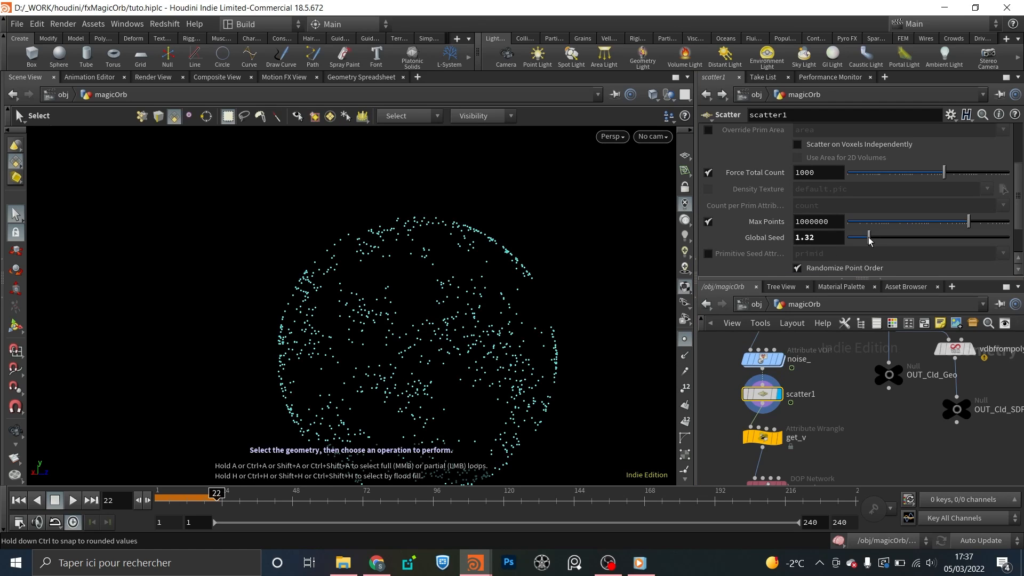
{"action": "left_click_drag", "start_coordinate": [869, 240], "coordinate": [874, 242]}
- Inspect the reseeded points around the sphere, return to frame 1 and turn off the point markers
{"action": "key", "text": "Escape"}
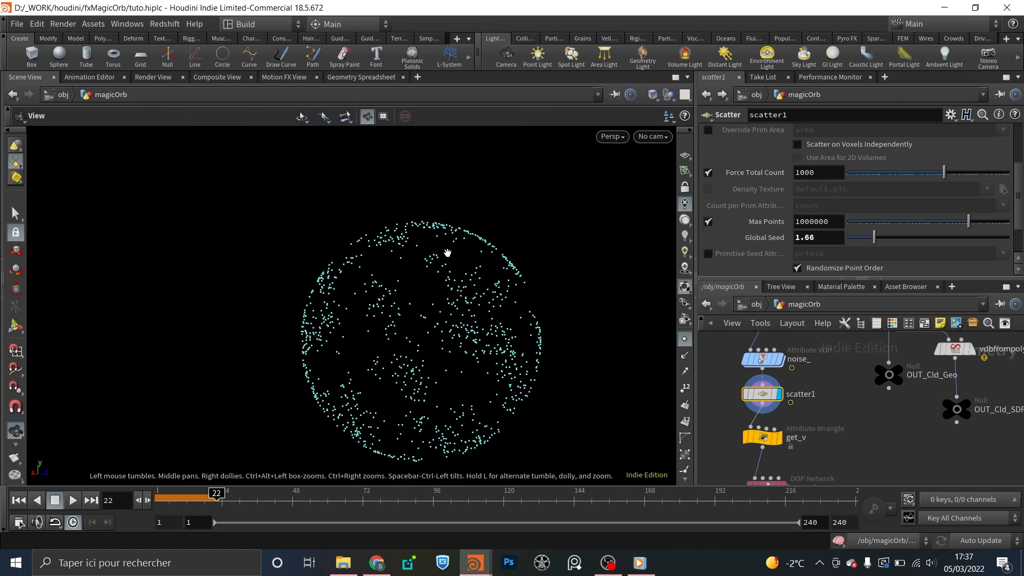
{"action": "scroll", "coordinate": [459, 258], "scroll_direction": "down", "scroll_amount": 4}
{"action": "left_click_drag", "start_coordinate": [459, 259], "coordinate": [519, 290]}
{"action": "key", "text": "s"}
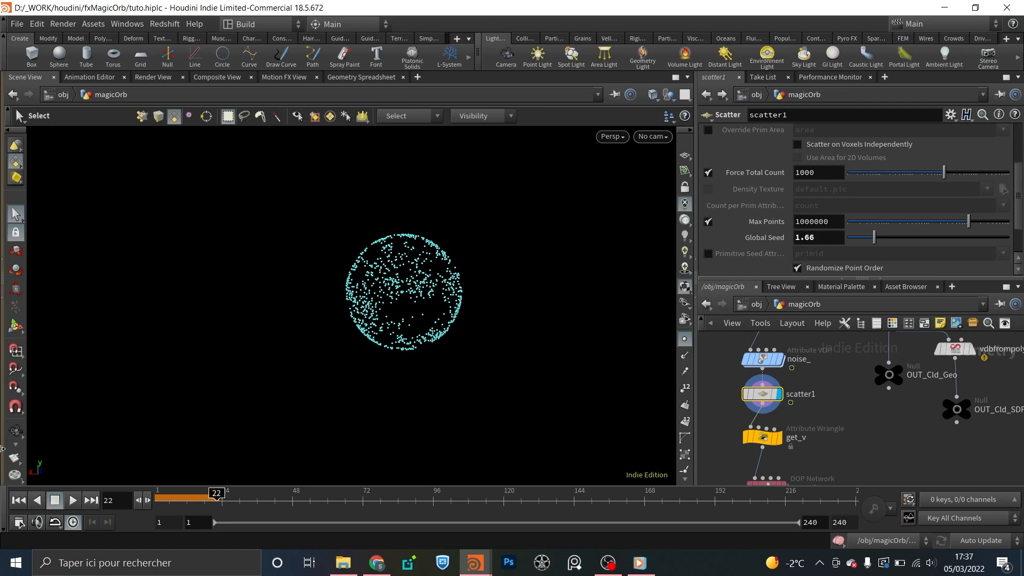
{"action": "left_click", "coordinate": [19, 499]}
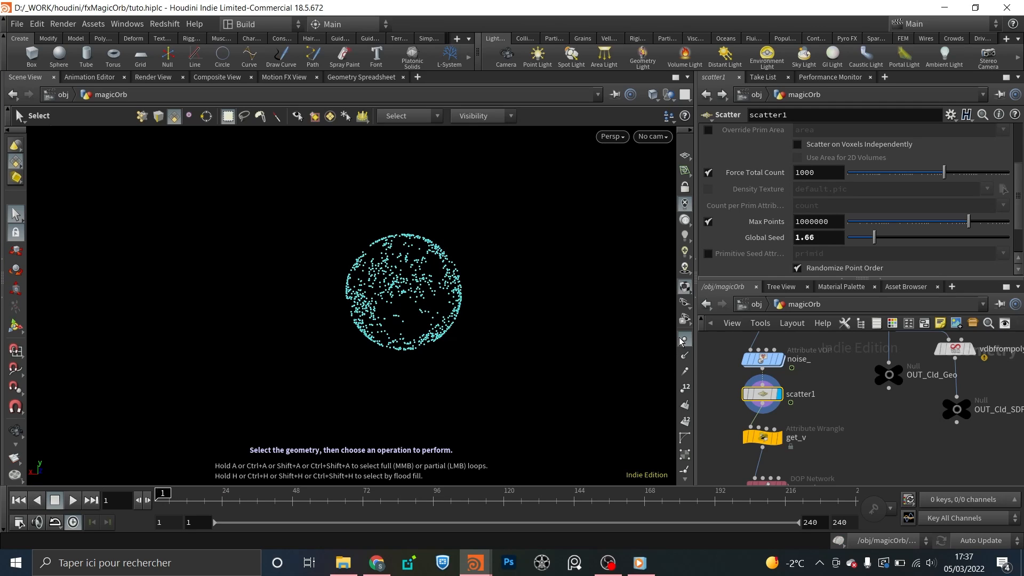
{"action": "left_click", "coordinate": [367, 280]}
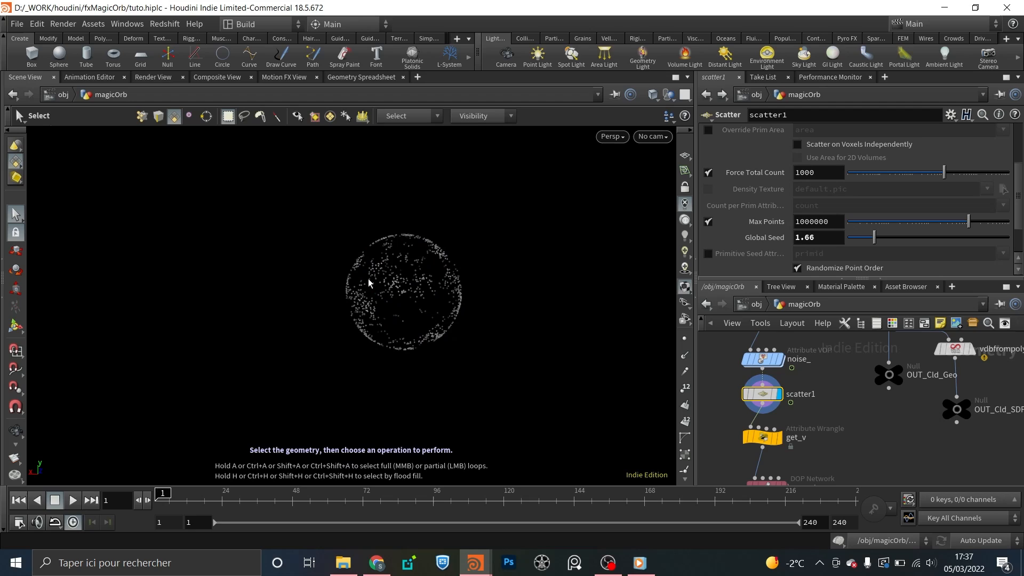
- Switch to the media player to review the orb render reference, and return to Houdini
{"action": "left_click", "coordinate": [639, 562]}
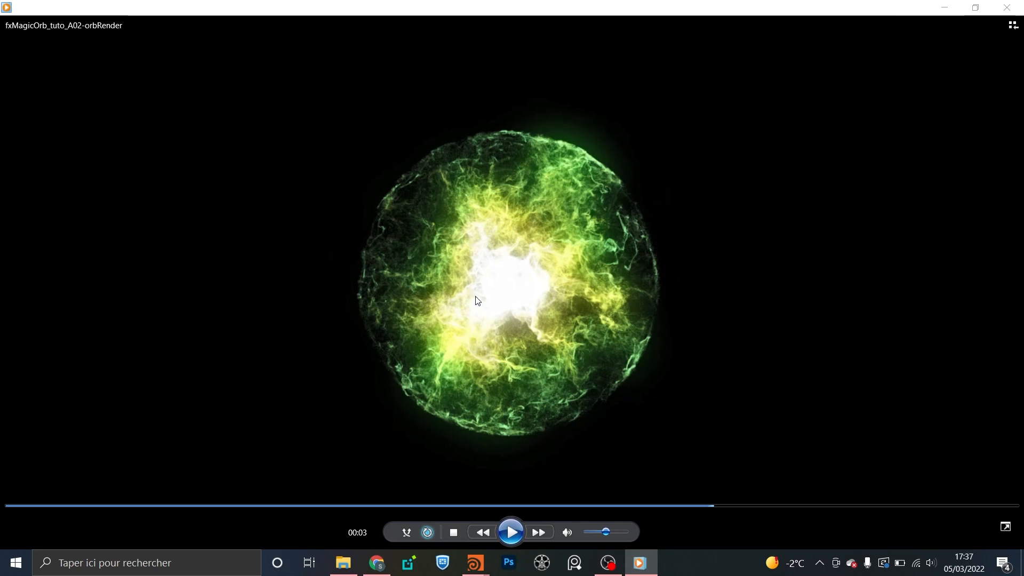
{"action": "mouse_move", "coordinate": [475, 562]}
{"action": "left_click", "coordinate": [522, 514]}
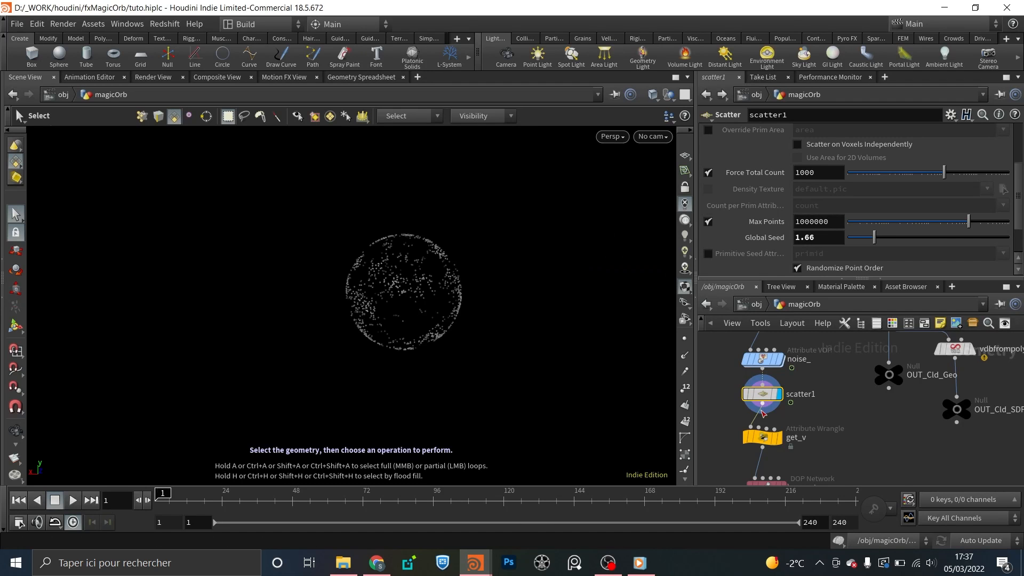
- Display the OUT_Simulation null at the end of the simulation chain and save the scene file
{"action": "scroll", "coordinate": [776, 421], "scroll_direction": "down", "scroll_amount": 4}
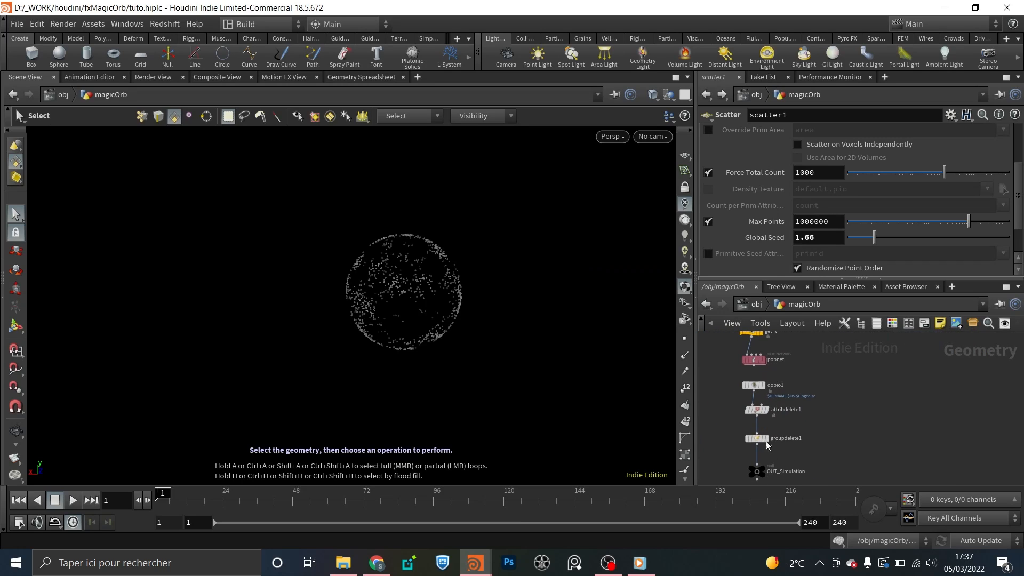
{"action": "left_click", "coordinate": [778, 417]}
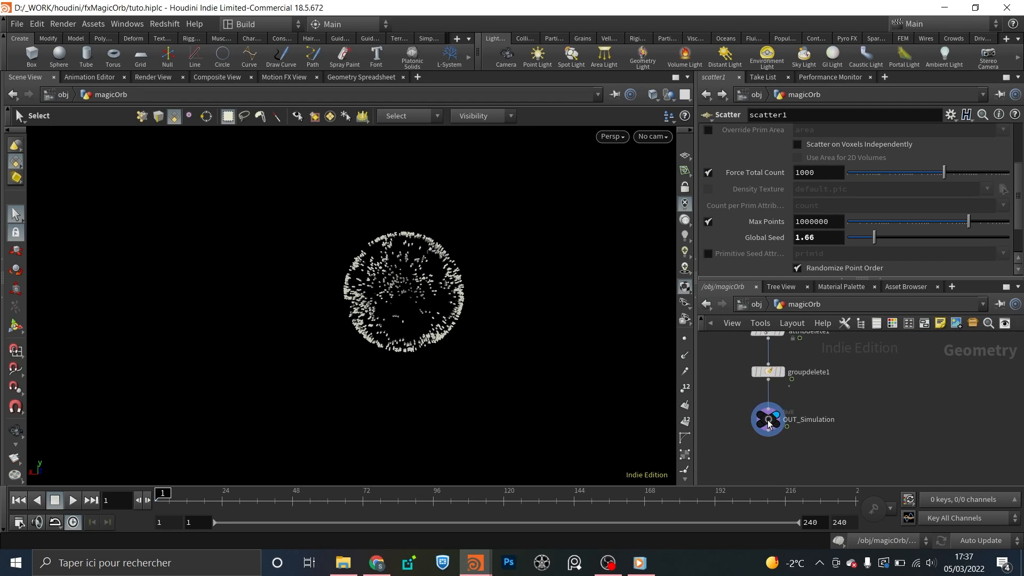
{"action": "scroll", "coordinate": [821, 421], "scroll_direction": "down", "scroll_amount": 4}
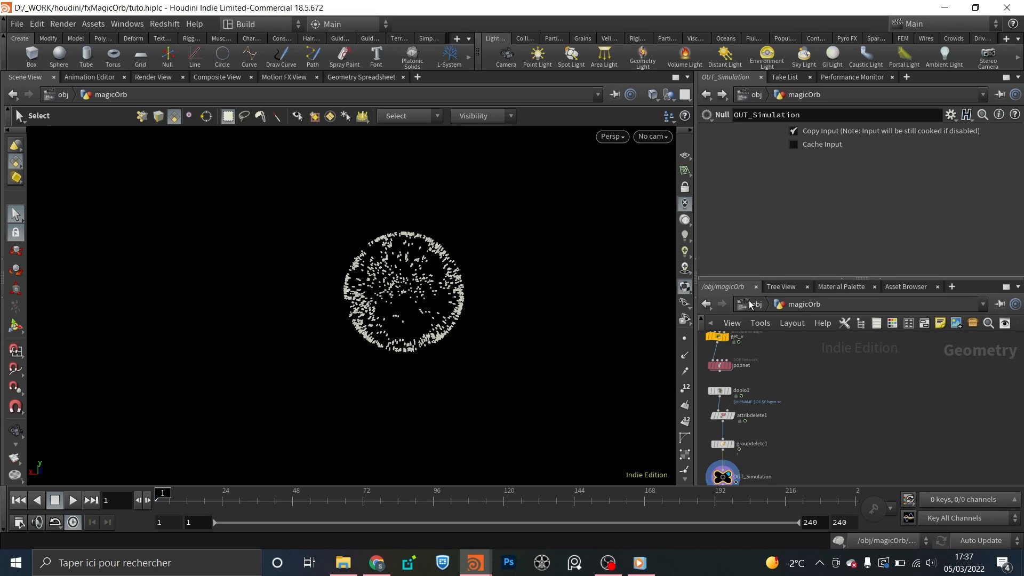
{"action": "middle_click_drag", "start_coordinate": [823, 414], "coordinate": [810, 430]}
{"action": "key", "text": "ctrl+s"}
- Add a TOP Network node inside magicOrb, in the empty space beside the popnet node
{"action": "key", "text": "Tab"}
{"action": "type", "text": "topn"}
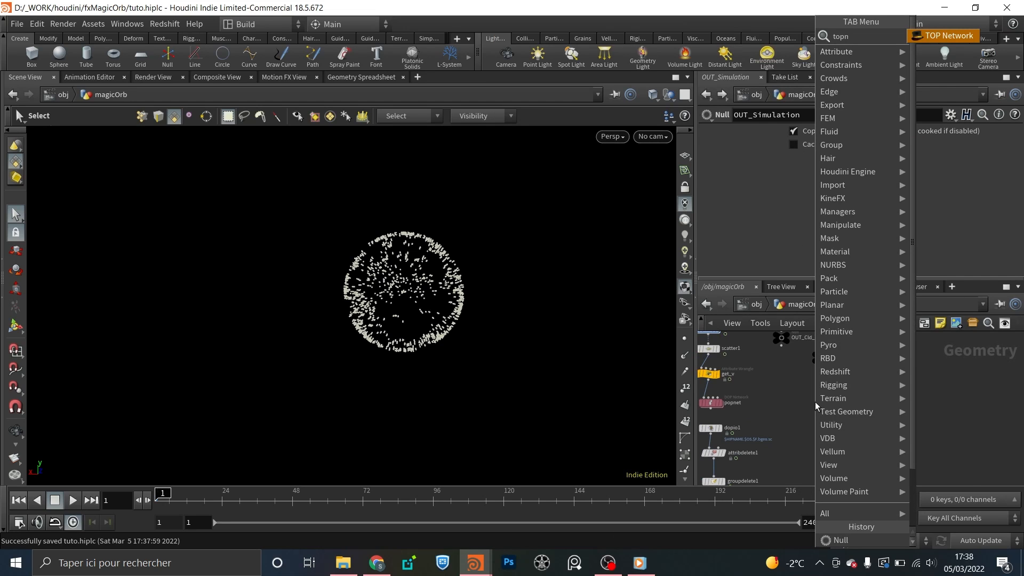
{"action": "key", "text": "Return"}
{"action": "left_click", "coordinate": [802, 400]}
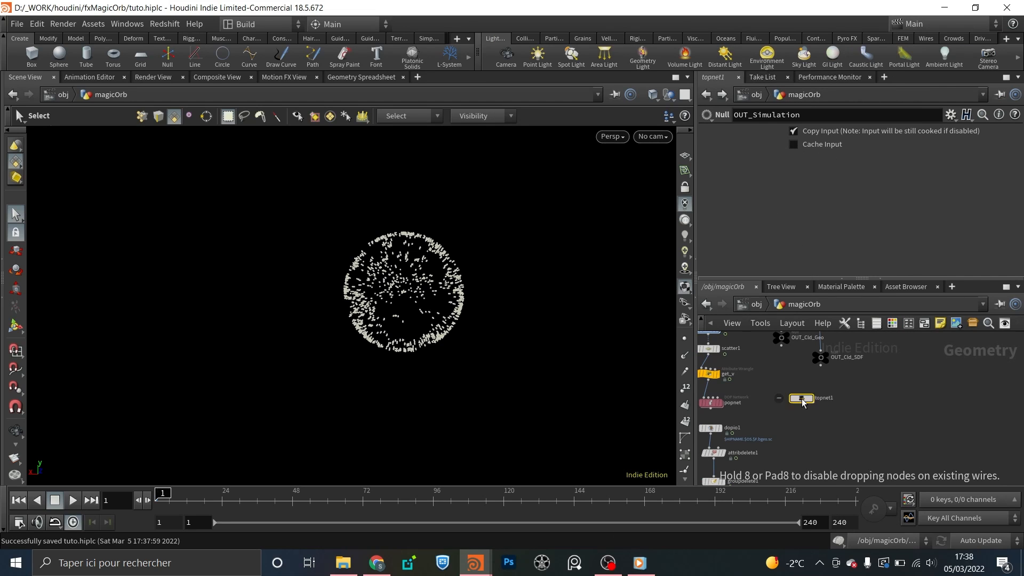
{"action": "scroll", "coordinate": [804, 400], "scroll_direction": "up", "scroll_amount": 2}
{"action": "left_click_drag", "start_coordinate": [803, 401], "coordinate": [815, 407]}
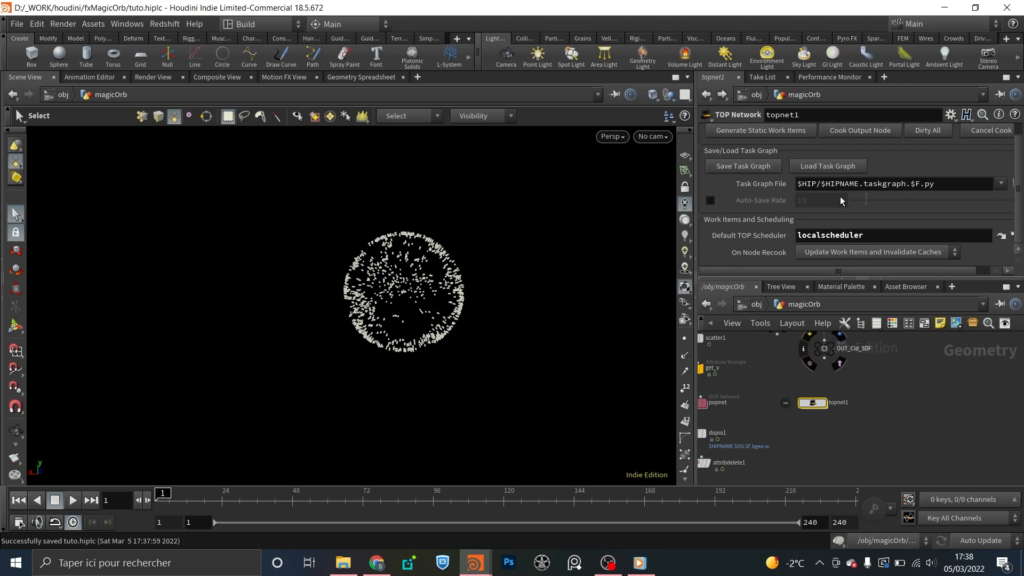
- Go inside topnet1 and add a Wedge node beside the local scheduler
{"action": "double_click", "coordinate": [819, 402]}
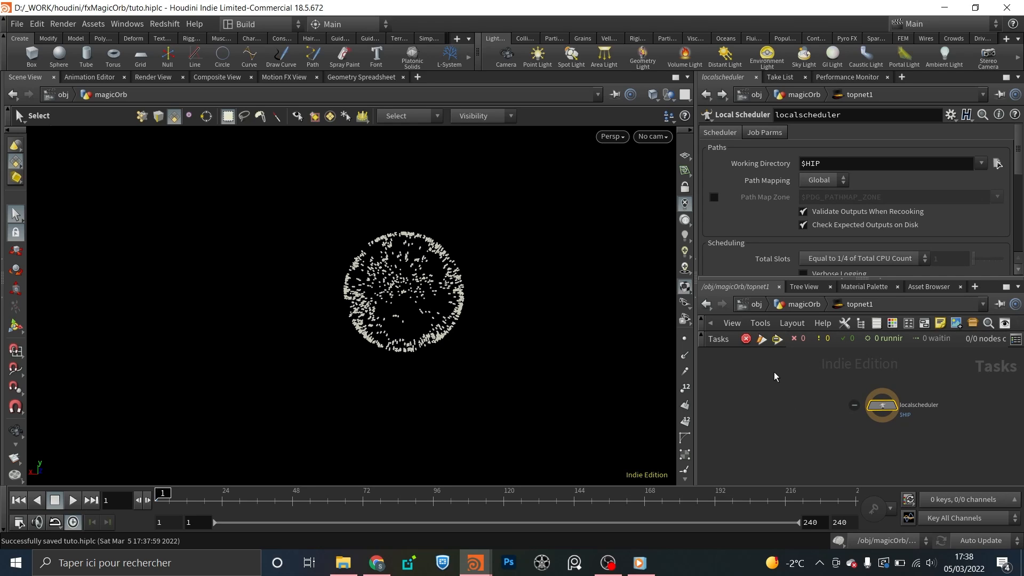
{"action": "key", "text": "Tab"}
{"action": "type", "text": "wedge"}
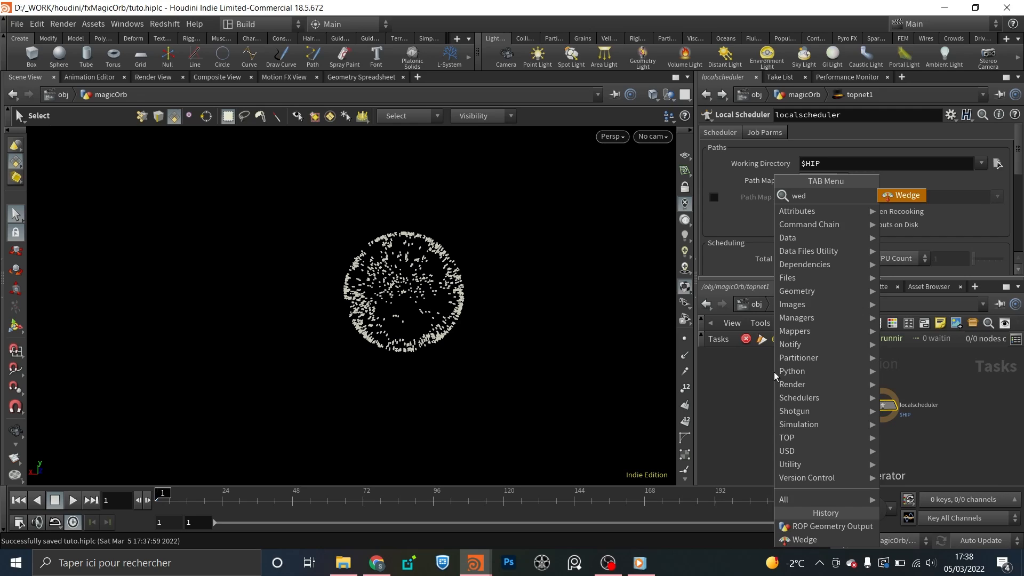
{"action": "key", "text": "Return"}
{"action": "left_click", "coordinate": [775, 392]}
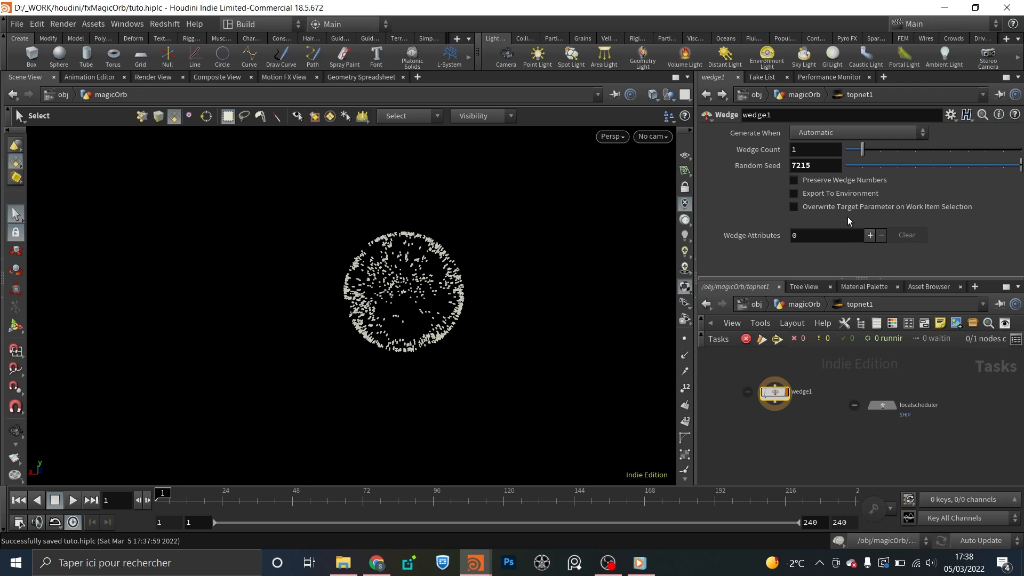
- Add one wedge attribute to wedge1 and enable Preserve Wedge Numbers
{"action": "left_click", "coordinate": [870, 235]}
{"action": "scroll", "coordinate": [893, 224], "scroll_direction": "down", "scroll_amount": 4}
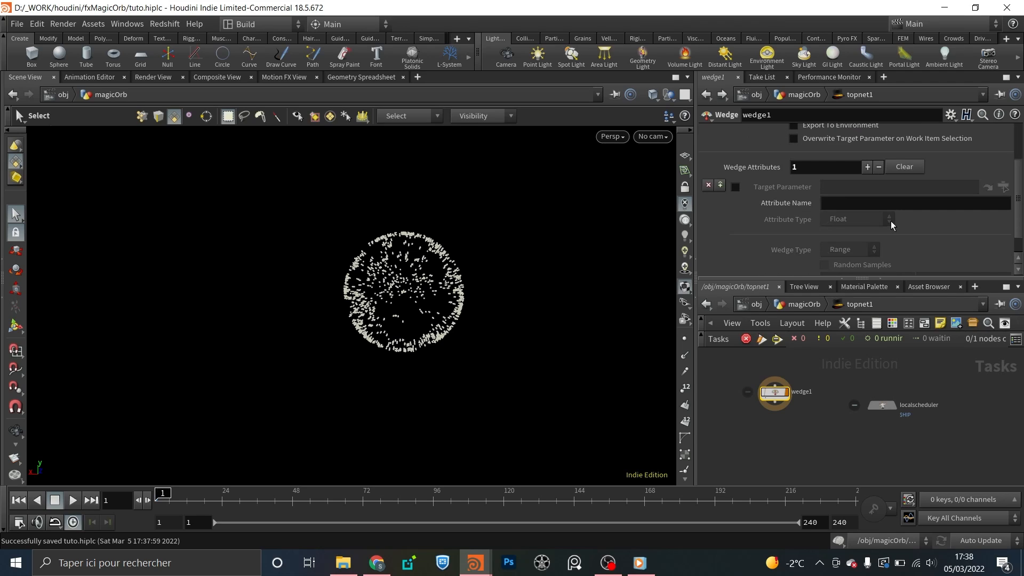
{"action": "scroll", "coordinate": [863, 184], "scroll_direction": "up", "scroll_amount": 3}
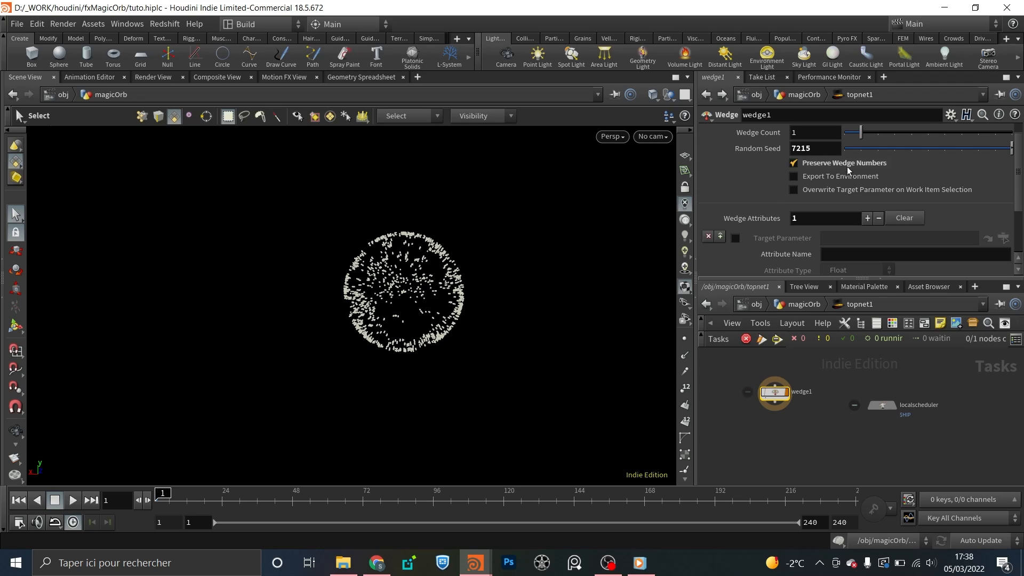
{"action": "scroll", "coordinate": [917, 241], "scroll_direction": "down", "scroll_amount": 3}
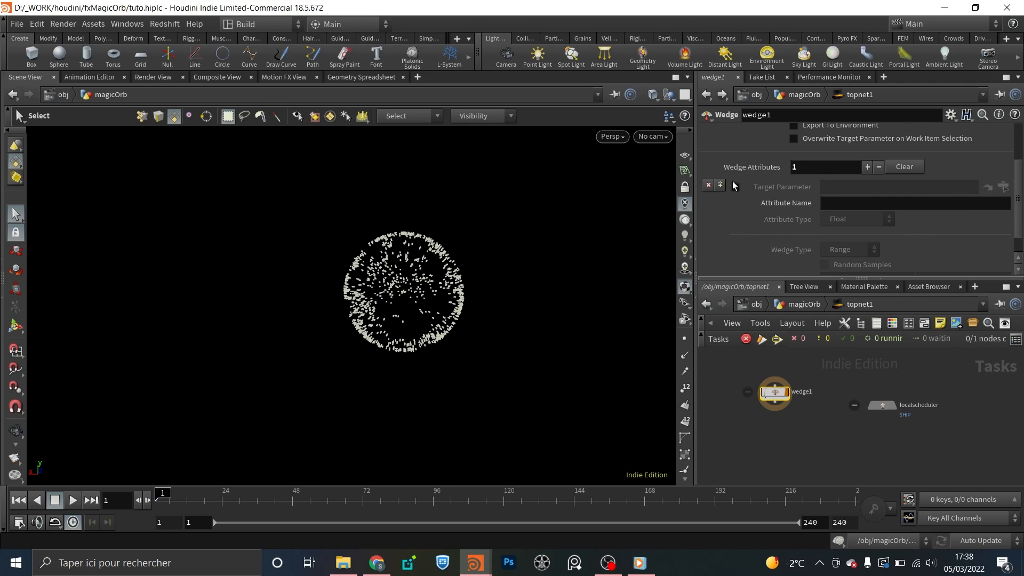
{"action": "scroll", "coordinate": [836, 220], "scroll_direction": "up", "scroll_amount": 1}
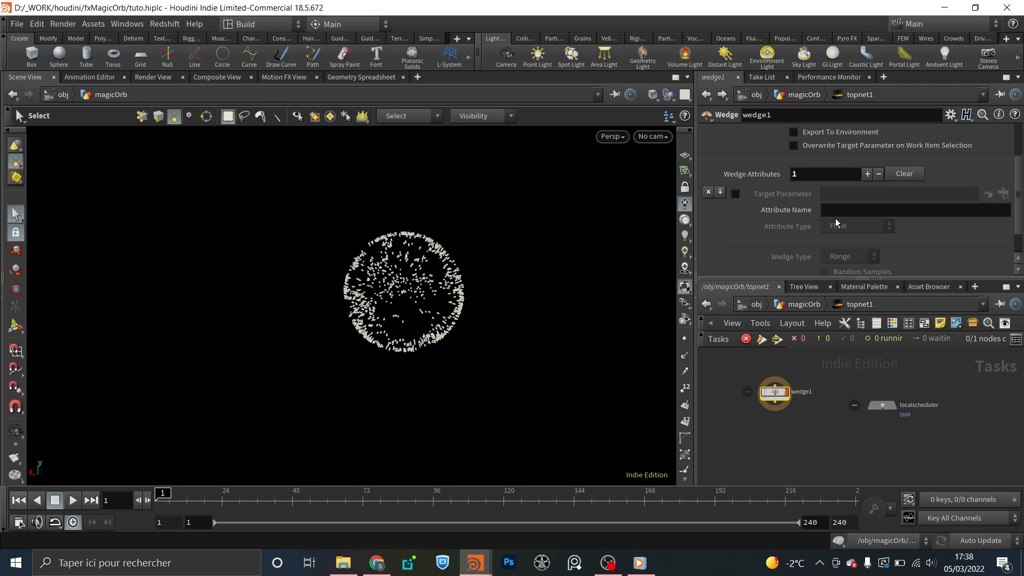
- Enable the wedge attribute's Target Parameter and point it to /obj/magicOrb/scatter1
{"action": "left_click", "coordinate": [736, 194]}
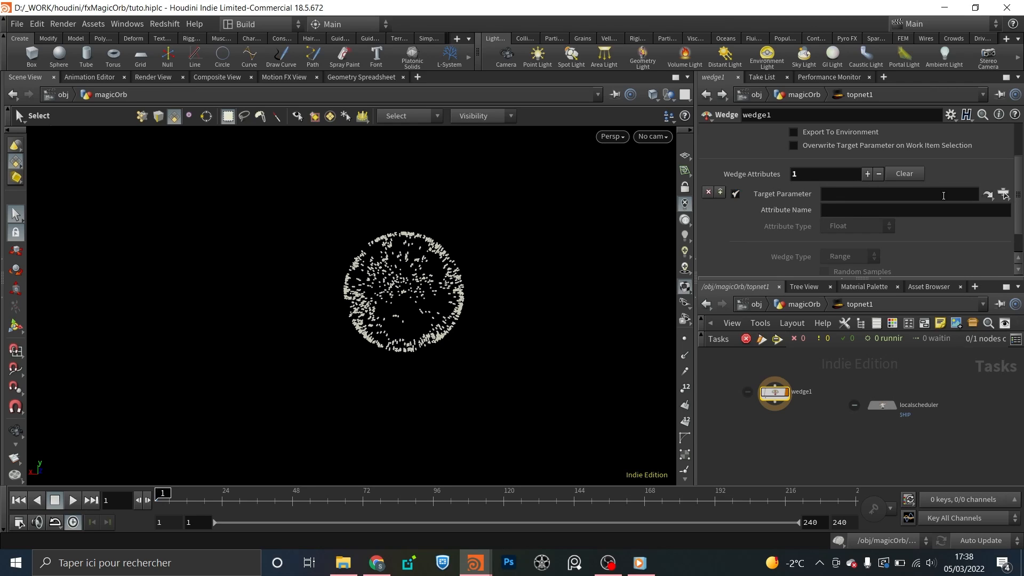
{"action": "left_click", "coordinate": [1003, 194]}
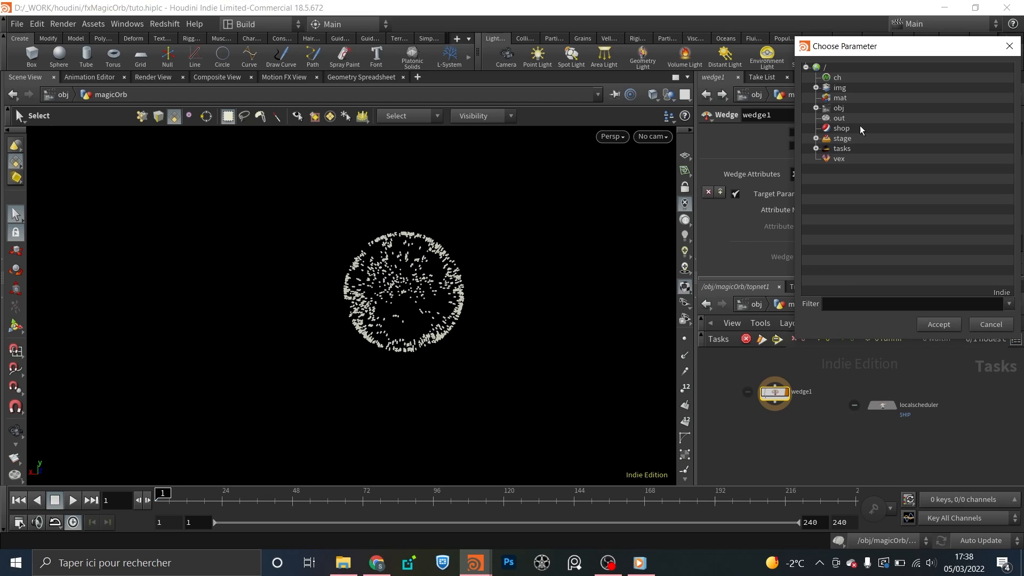
{"action": "left_click", "coordinate": [815, 108]}
{"action": "left_click", "coordinate": [825, 119]}
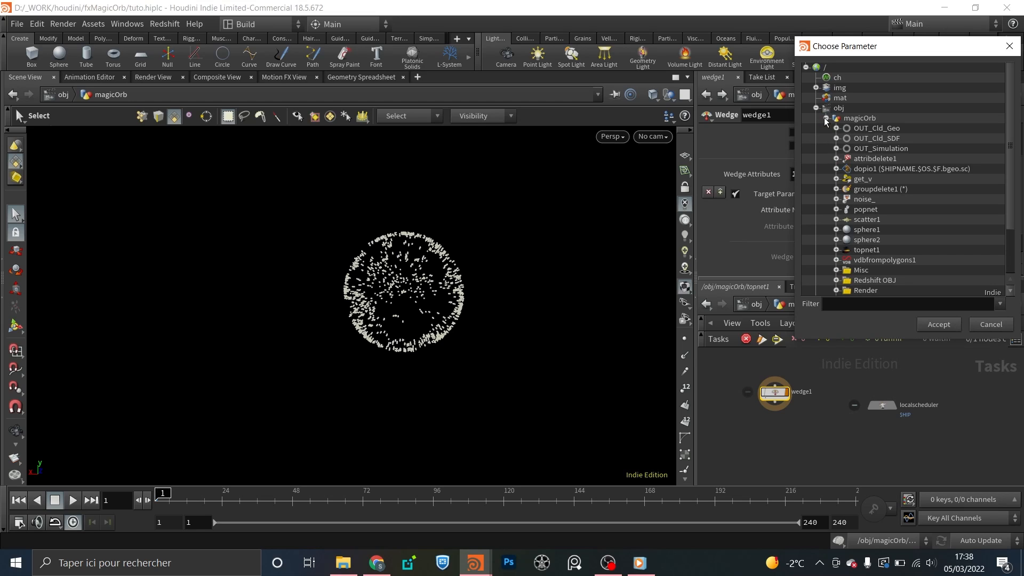
{"action": "left_click", "coordinate": [865, 220]}
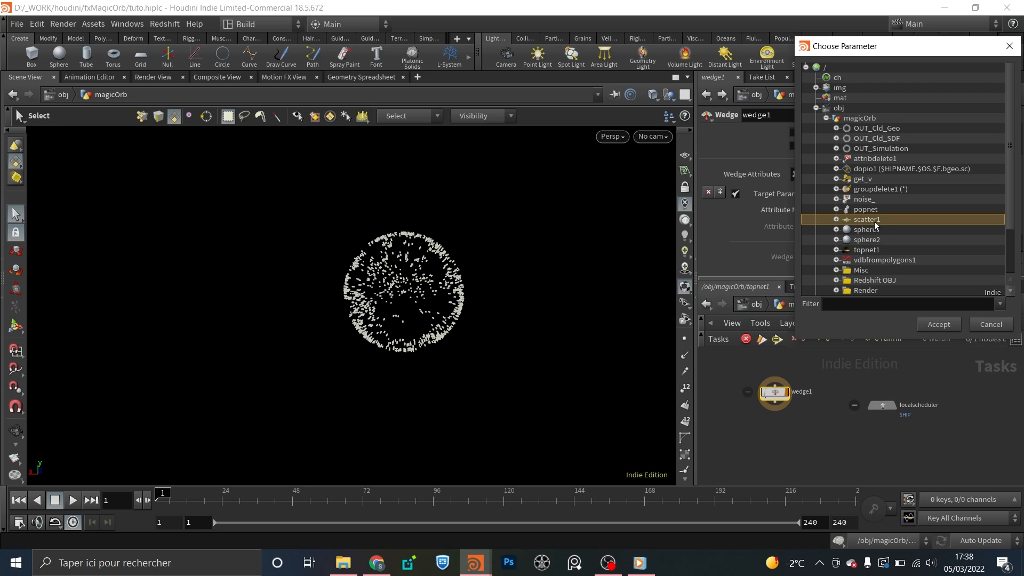
{"action": "left_click", "coordinate": [941, 326]}
{"action": "scroll", "coordinate": [843, 192], "scroll_direction": "down", "scroll_amount": 2}
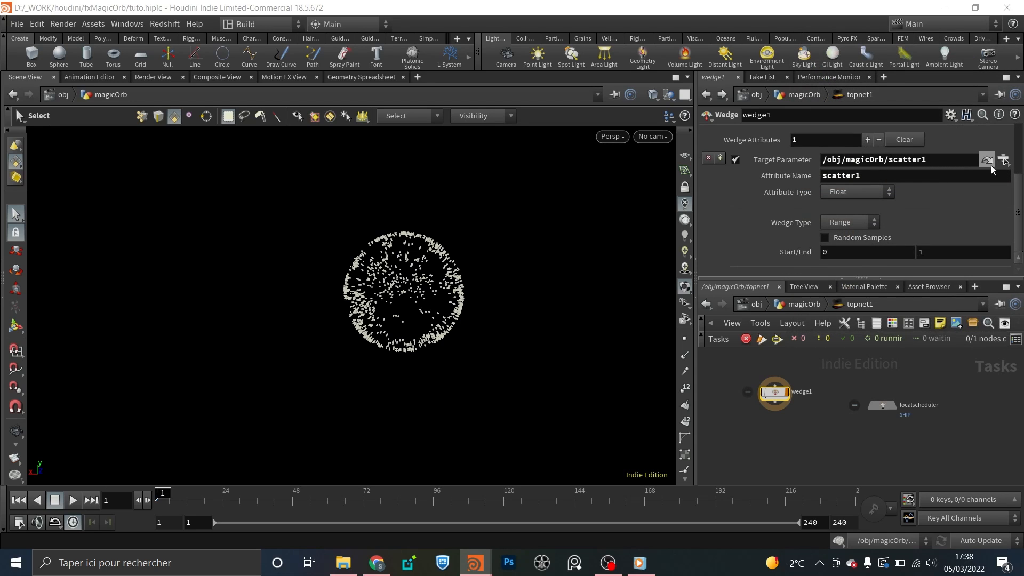
- Look up the parameter name of scatter1's Global Seed and set the wedge's Attribute Name to seed
{"action": "left_click", "coordinate": [797, 306]}
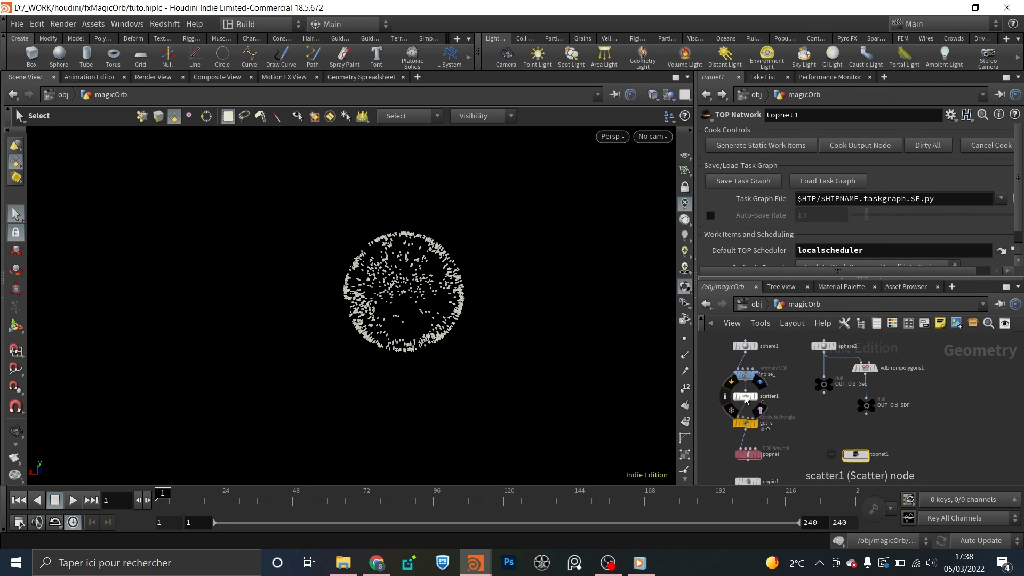
{"action": "left_click", "coordinate": [745, 396]}
{"action": "mouse_move", "coordinate": [759, 189]}
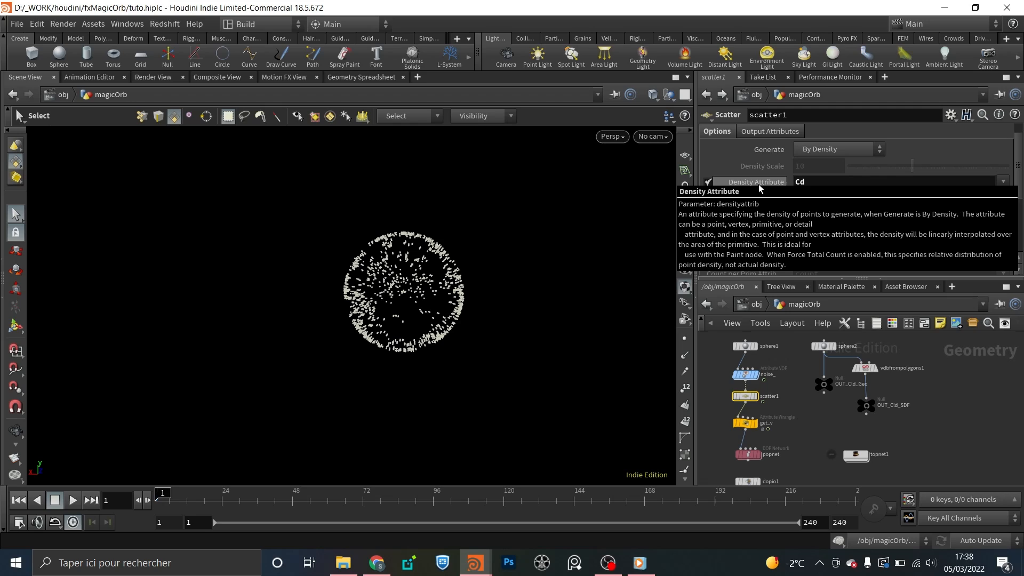
{"action": "scroll", "coordinate": [768, 224], "scroll_direction": "down", "scroll_amount": 5}
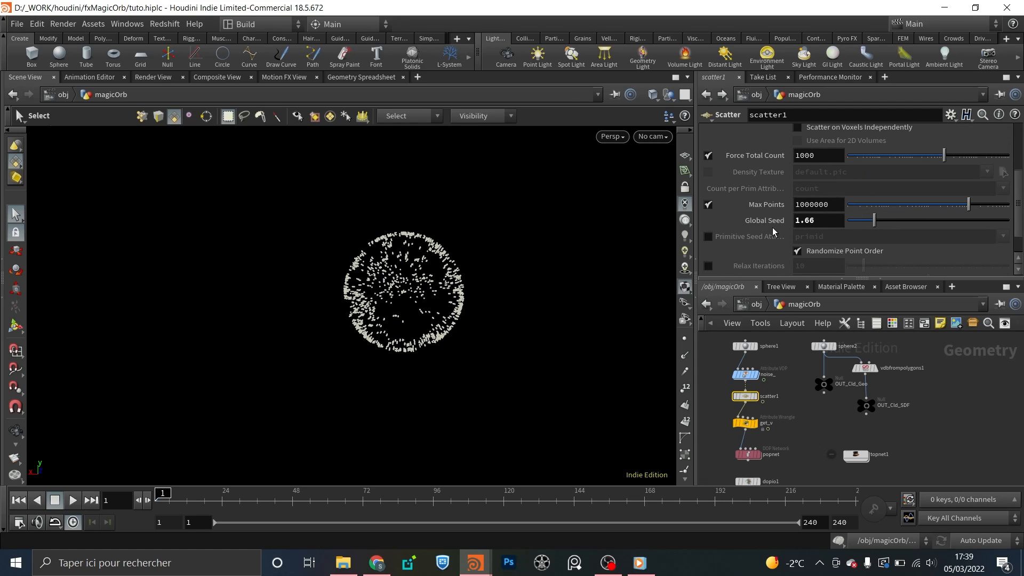
{"action": "mouse_move", "coordinate": [775, 223]}
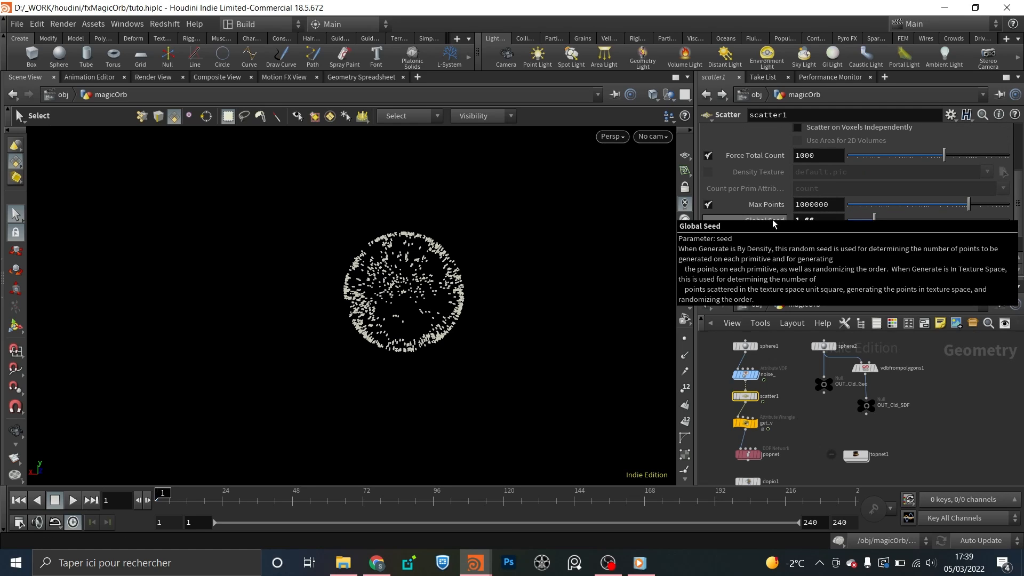
{"action": "double_click", "coordinate": [855, 453]}
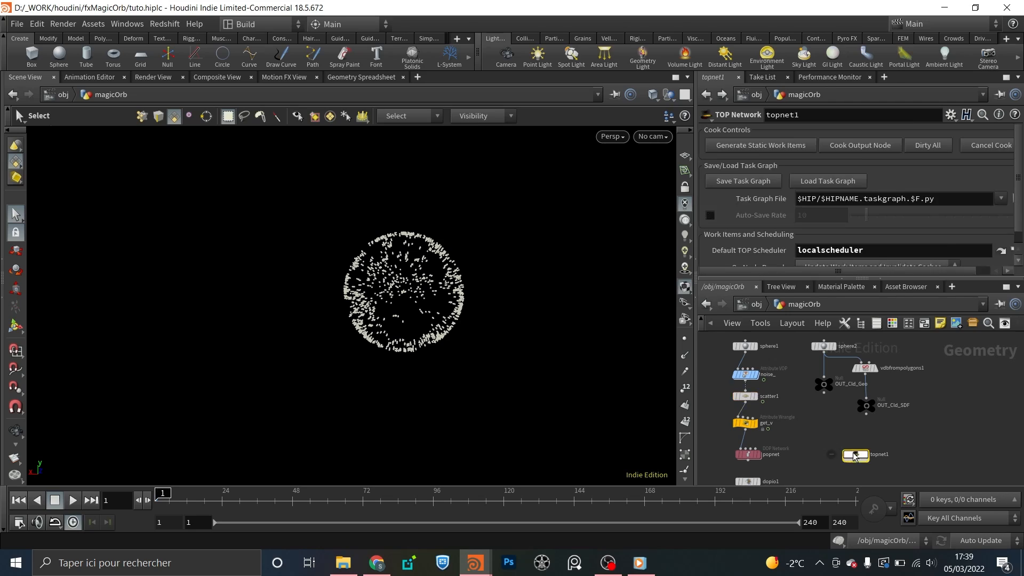
{"action": "left_click_drag", "start_coordinate": [872, 172], "coordinate": [749, 175]}
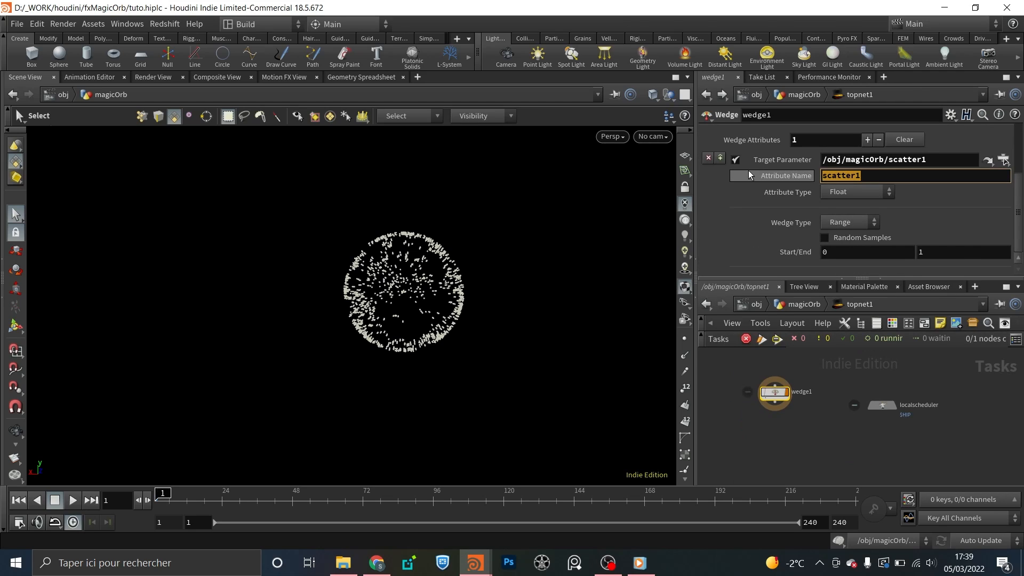
{"action": "type", "text": "seed"}
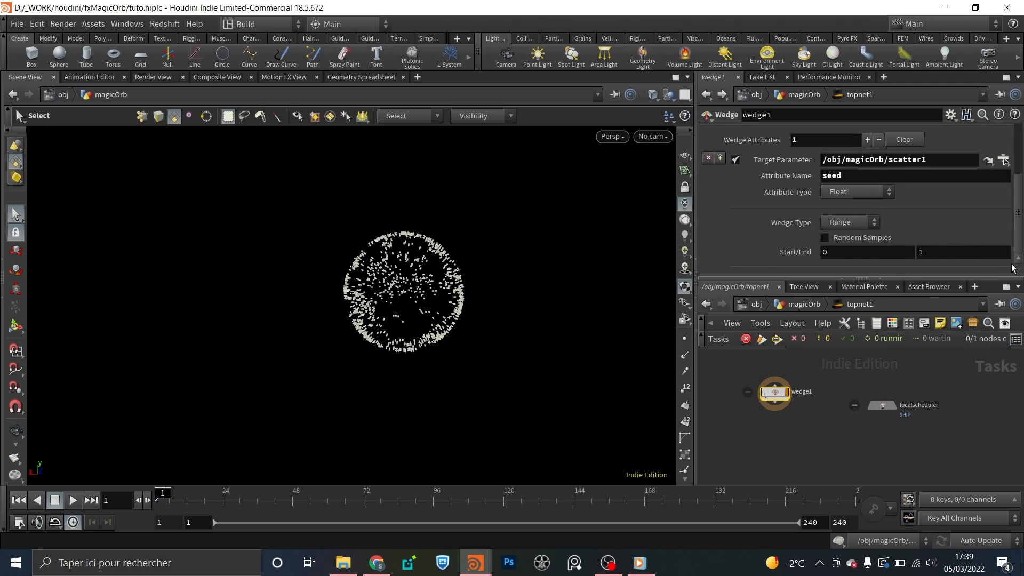
- Set wedge1's Wedge Count to 20
{"action": "scroll", "coordinate": [936, 225], "scroll_direction": "up", "scroll_amount": 3}
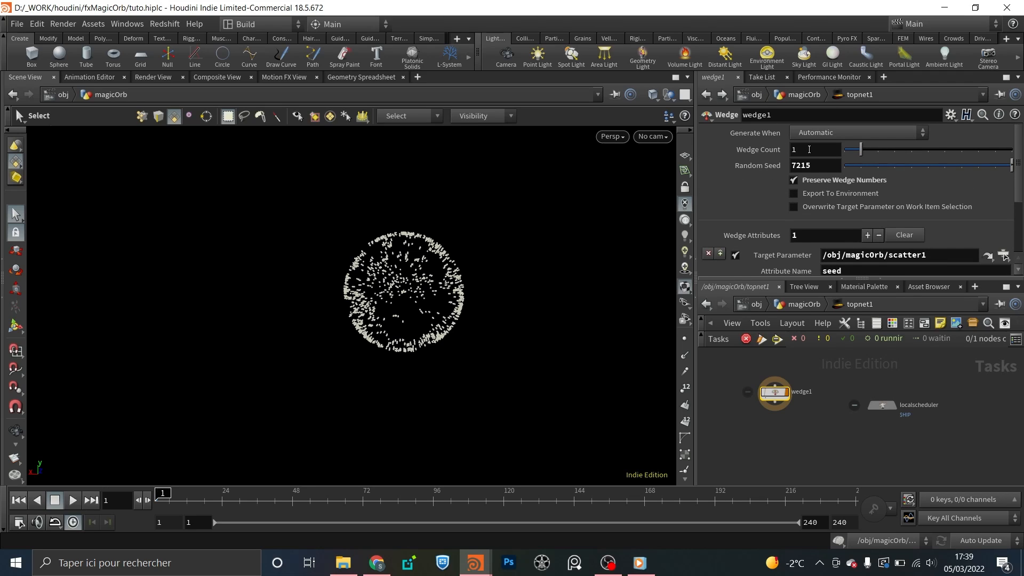
{"action": "left_click", "coordinate": [810, 150]}
{"action": "type", "text": "20"}
{"action": "key", "text": "Return"}
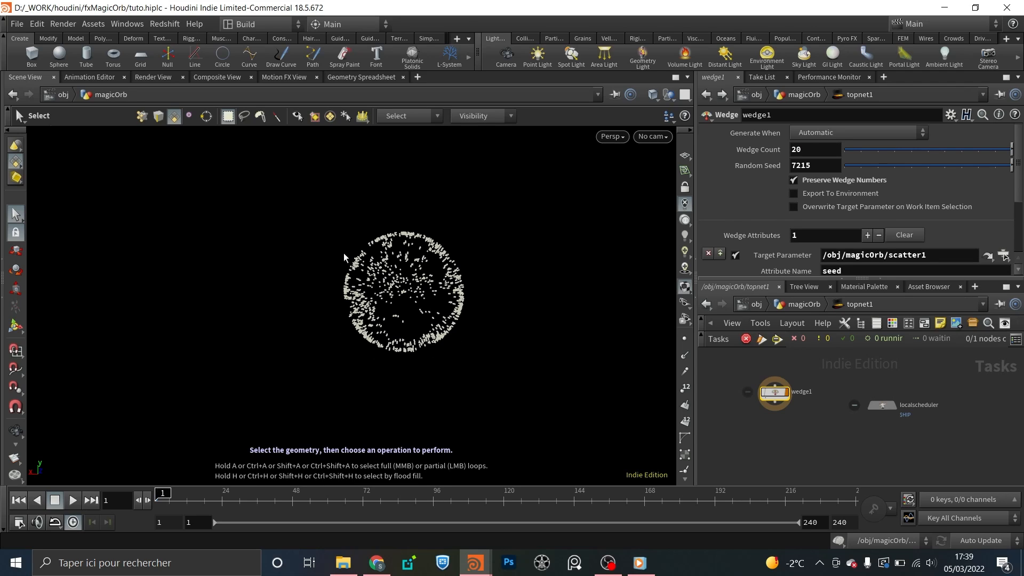
- Enable Random Samples for the seed wedge attribute
{"action": "scroll", "coordinate": [883, 236], "scroll_direction": "down", "scroll_amount": 1}
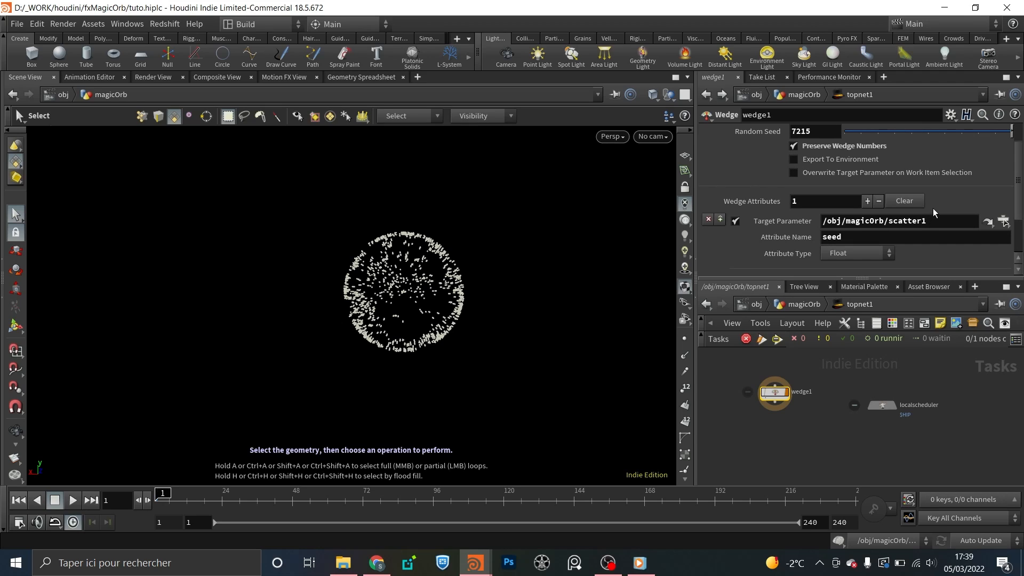
{"action": "scroll", "coordinate": [933, 208], "scroll_direction": "down", "scroll_amount": 2}
{"action": "scroll", "coordinate": [933, 208], "scroll_direction": "up", "scroll_amount": 2}
{"action": "scroll", "coordinate": [933, 208], "scroll_direction": "down", "scroll_amount": 2}
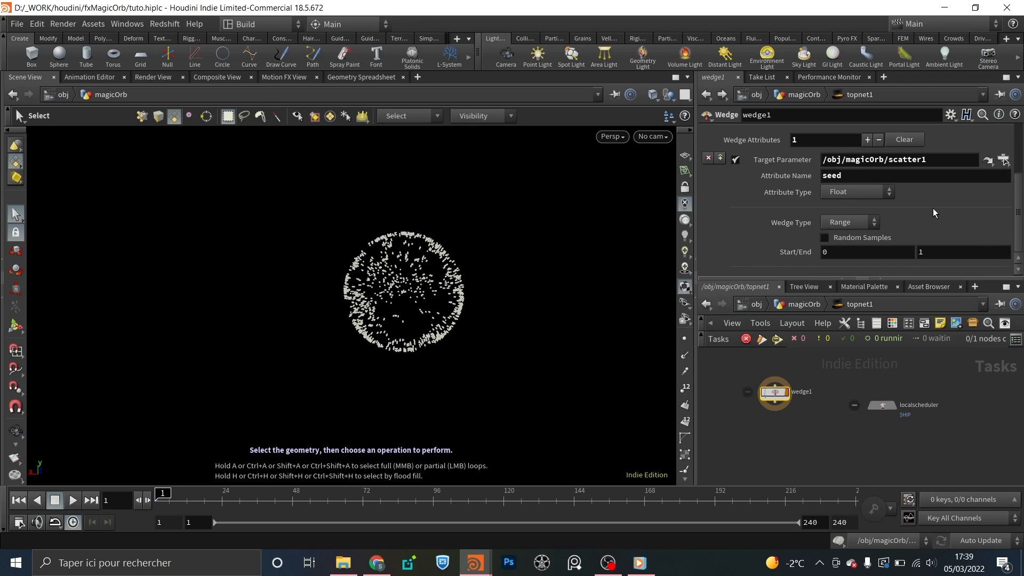
{"action": "left_click", "coordinate": [863, 239]}
{"action": "scroll", "coordinate": [872, 238], "scroll_direction": "up", "scroll_amount": 2}
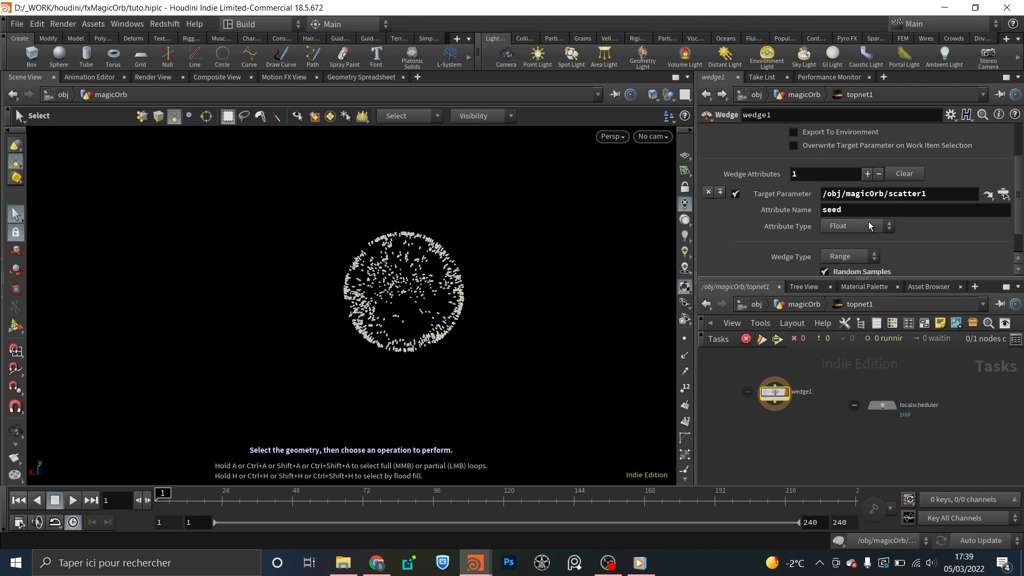
{"action": "scroll", "coordinate": [948, 196], "scroll_direction": "up", "scroll_amount": 2}
{"action": "scroll", "coordinate": [940, 226], "scroll_direction": "down", "scroll_amount": 3}
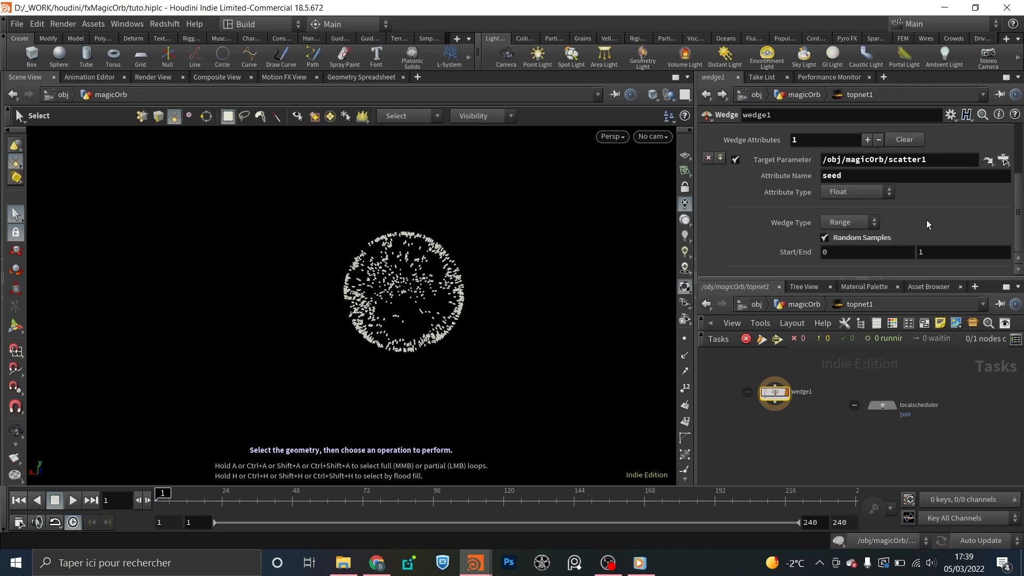
- Set the end value of the seed attribute's range to 1741572 and review the wedge settings
{"action": "left_click", "coordinate": [945, 249]}
{"action": "type", "text": "741572"}
{"action": "key", "text": "Return"}
{"action": "scroll", "coordinate": [910, 215], "scroll_direction": "up", "scroll_amount": 2}
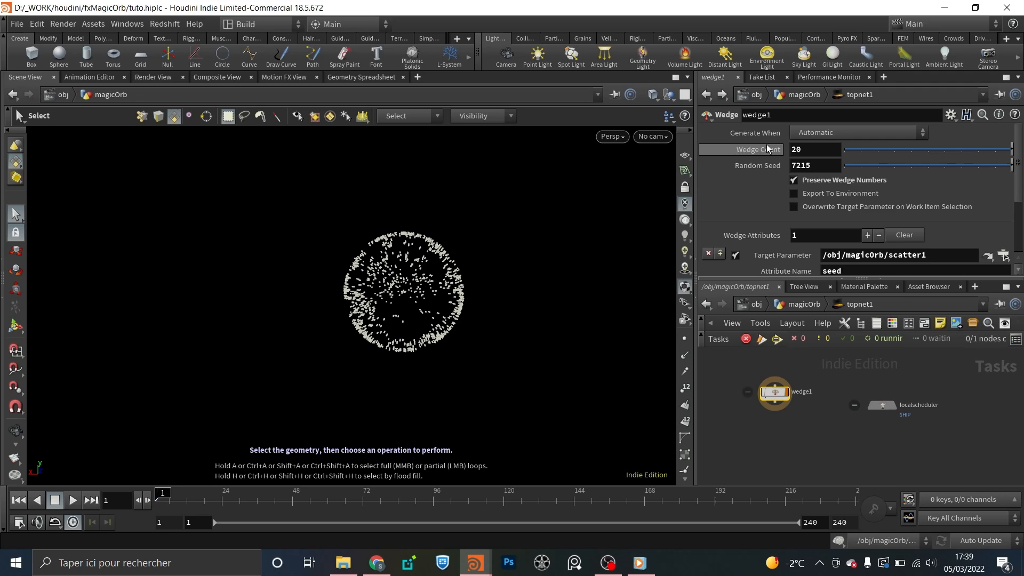
{"action": "scroll", "coordinate": [848, 200], "scroll_direction": "down", "scroll_amount": 2}
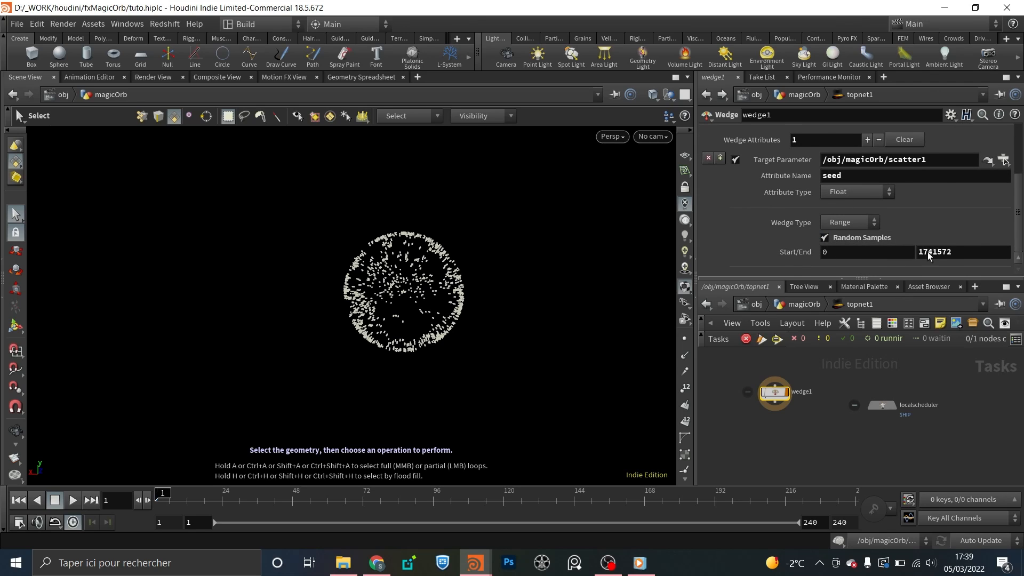
- Display the scatter1 node of magicOrb and set its Global Seed to 14
{"action": "scroll", "coordinate": [830, 127], "scroll_direction": "up", "scroll_amount": 1}
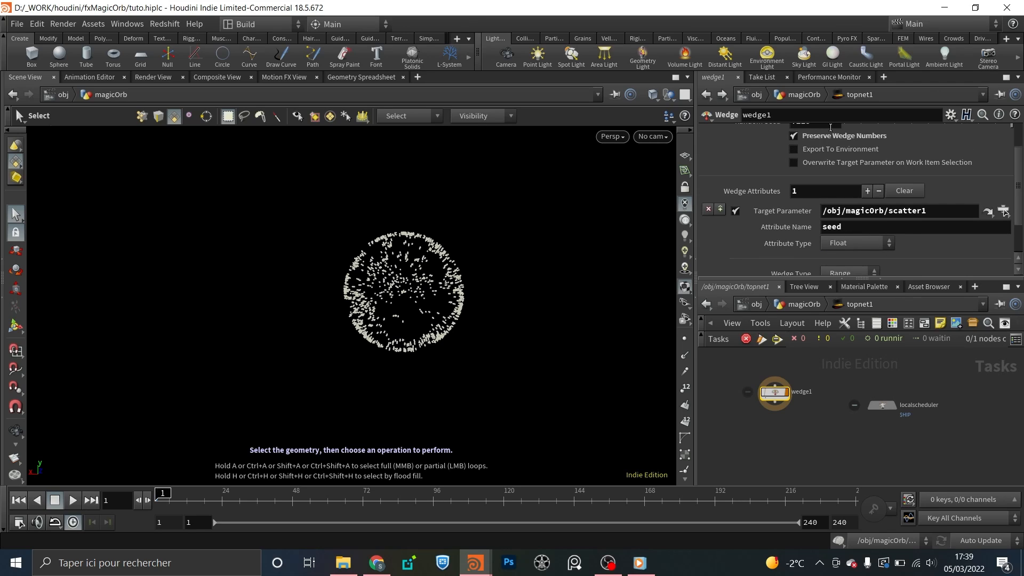
{"action": "left_click", "coordinate": [792, 307]}
{"action": "left_click", "coordinate": [759, 398]}
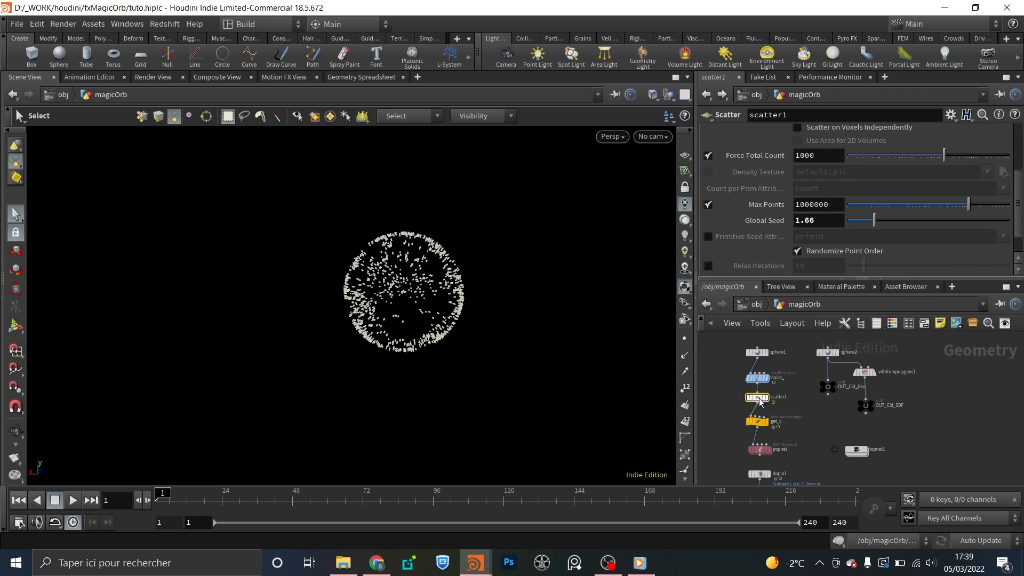
{"action": "left_click", "coordinate": [770, 400]}
{"action": "left_click_drag", "start_coordinate": [824, 219], "coordinate": [718, 203]}
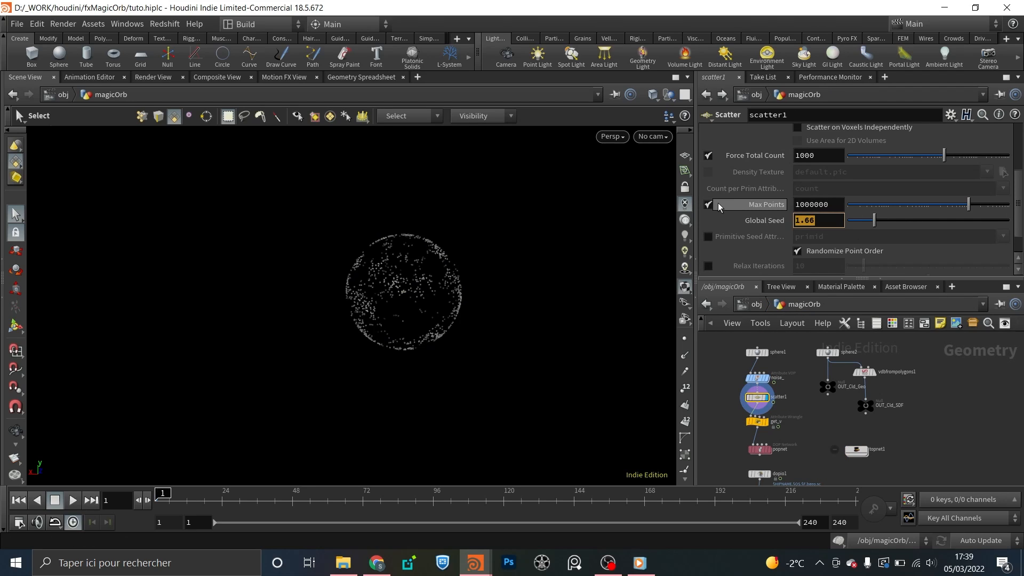
{"action": "type", "text": "14"}
{"action": "key", "text": "Return"}
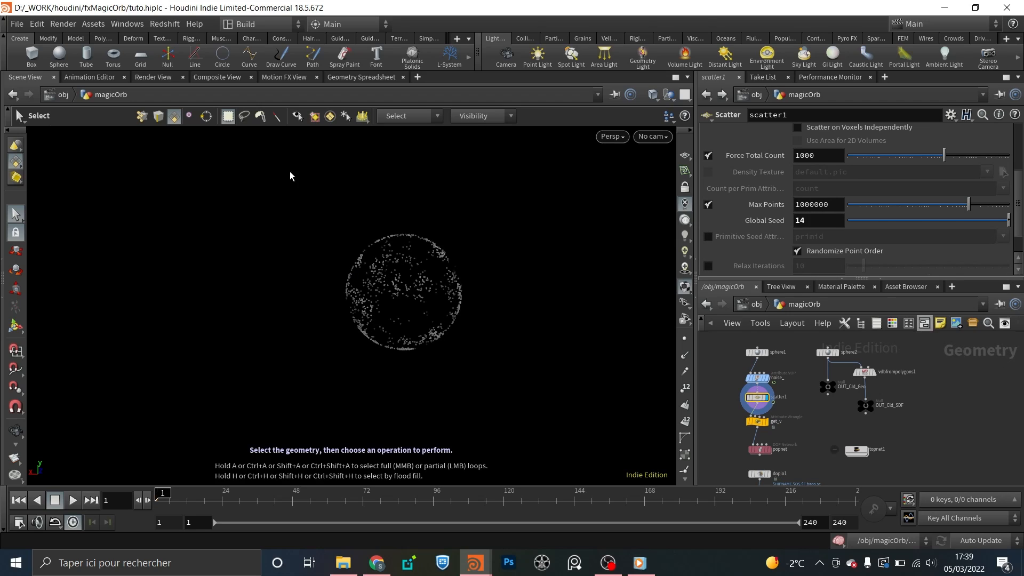
- Add a ROP Geometry Output node inside topnet1 and connect wedge1's output to it
{"action": "scroll", "coordinate": [824, 392], "scroll_direction": "up", "scroll_amount": 2}
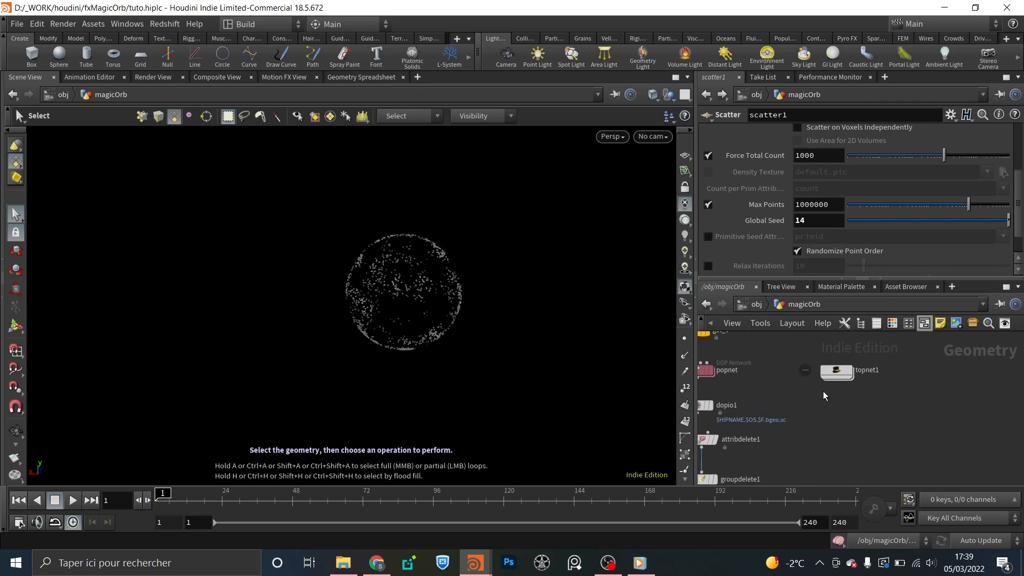
{"action": "double_click", "coordinate": [834, 369]}
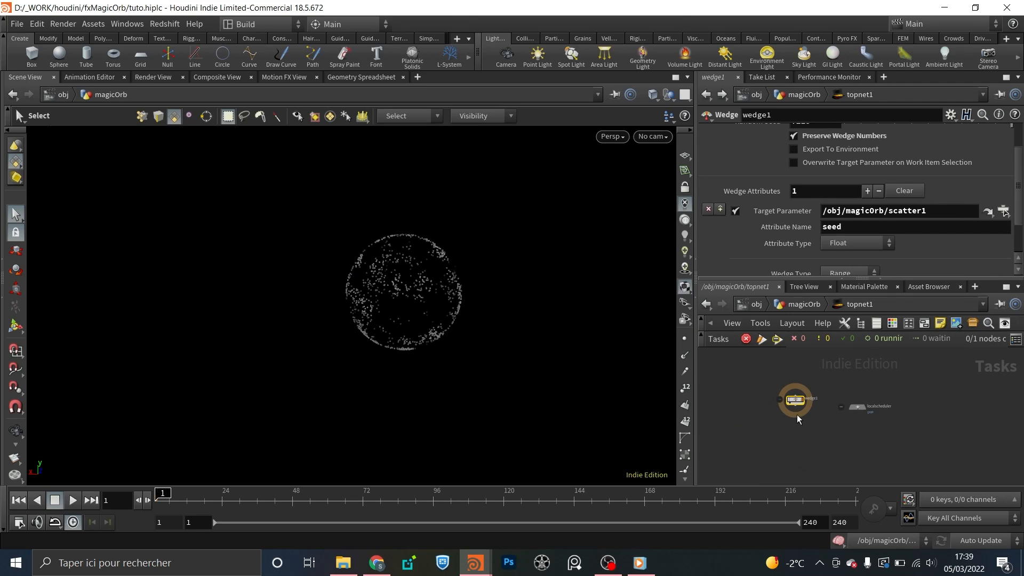
{"action": "key", "text": "u"}
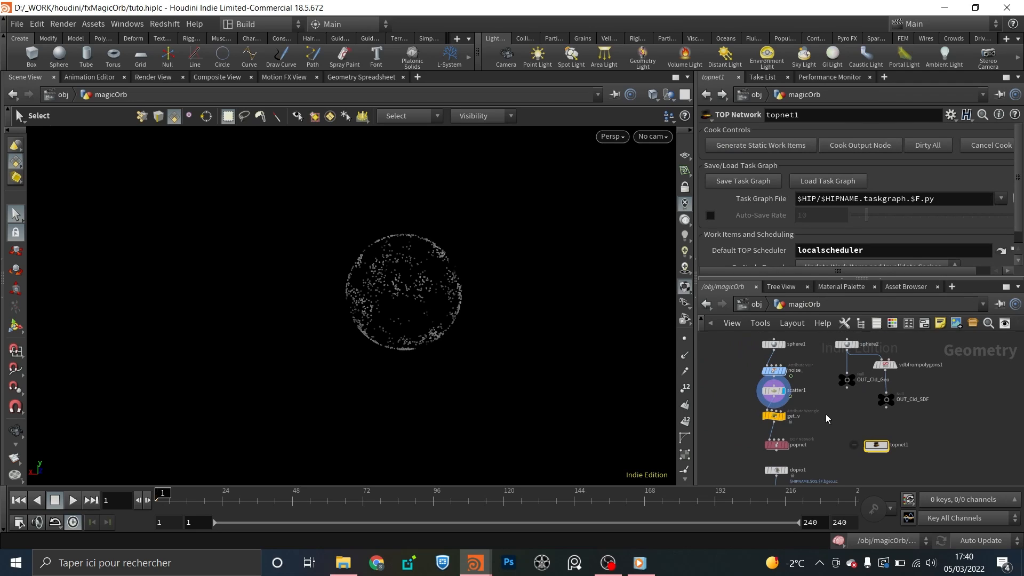
{"action": "scroll", "coordinate": [827, 415], "scroll_direction": "up", "scroll_amount": 3}
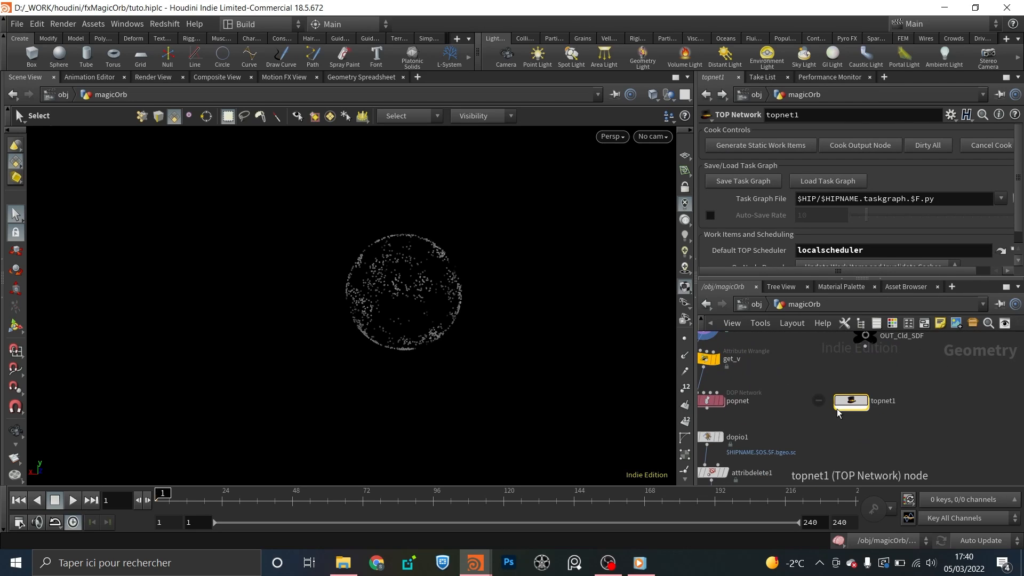
{"action": "double_click", "coordinate": [851, 402]}
{"action": "key", "text": "Tab"}
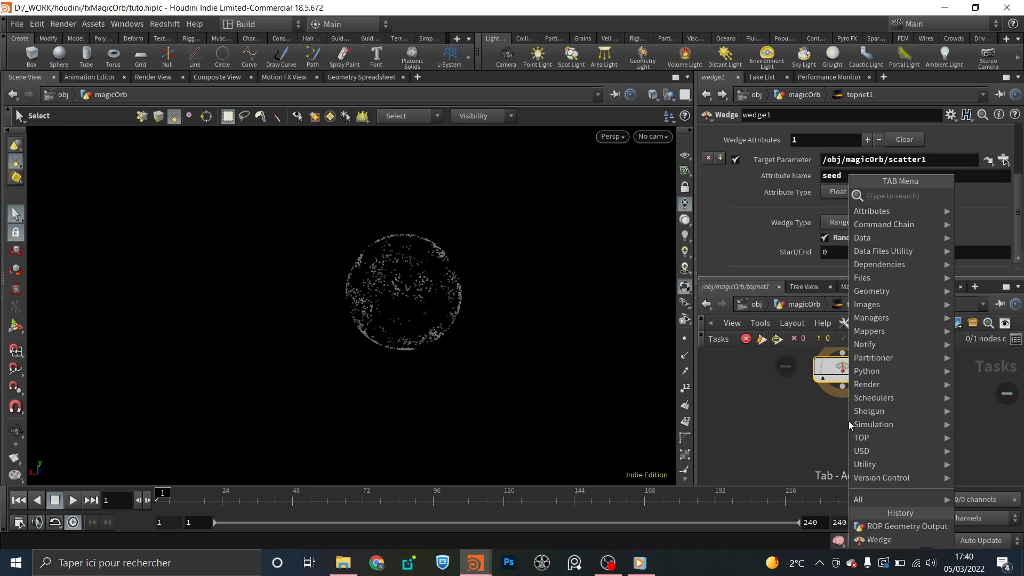
{"action": "type", "text": "rop"}
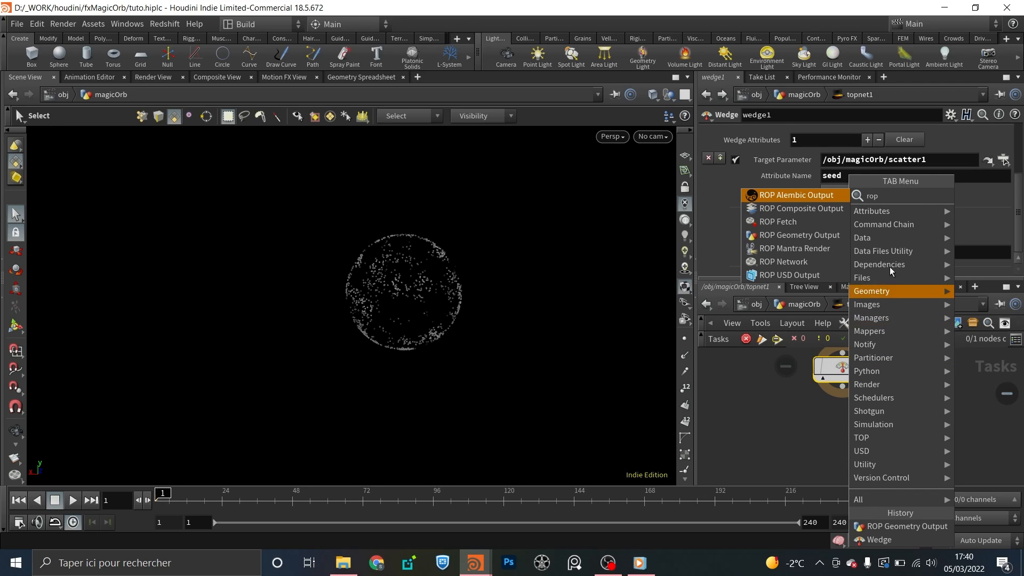
{"action": "left_click", "coordinate": [799, 235]}
{"action": "left_click", "coordinate": [841, 446]}
{"action": "left_click_drag", "start_coordinate": [842, 385], "coordinate": [841, 431]}
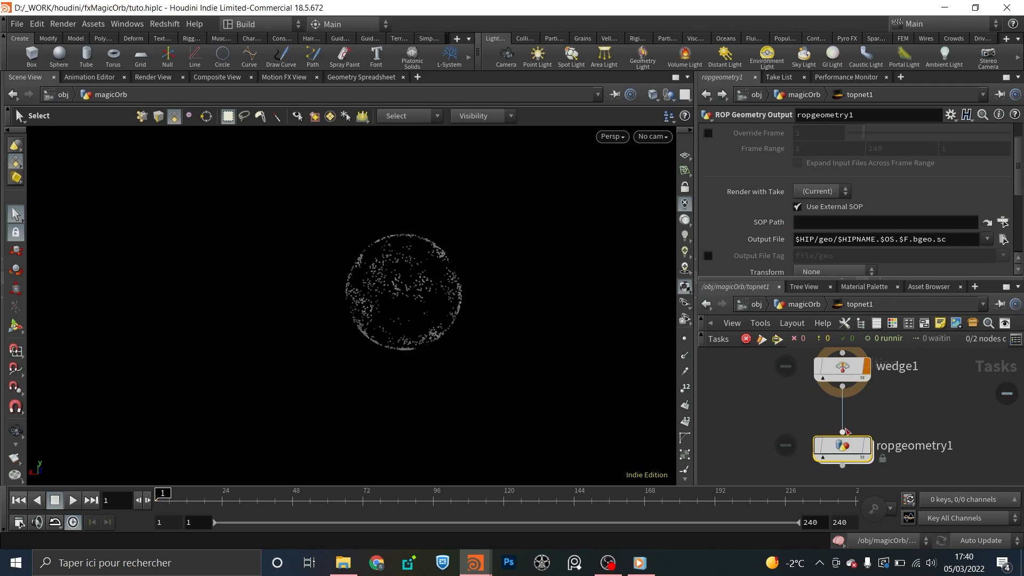
- Make ropgeometry1 the display node and set its SOP Path to /obj/magicOrb/OUT_Simulation
{"action": "scroll", "coordinate": [930, 180], "scroll_direction": "down", "scroll_amount": 2}
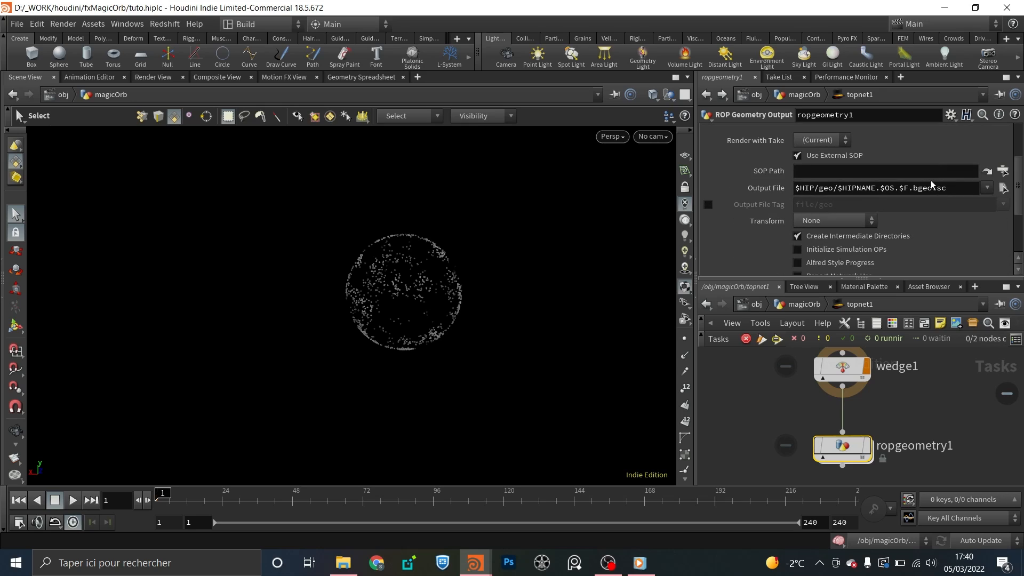
{"action": "mouse_move", "coordinate": [872, 446]}
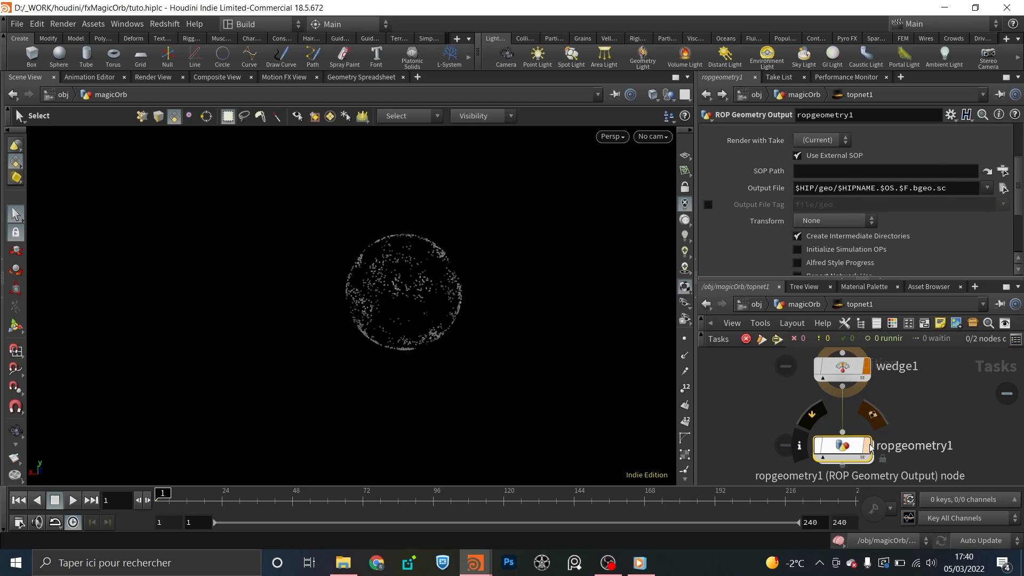
{"action": "left_click", "coordinate": [869, 445]}
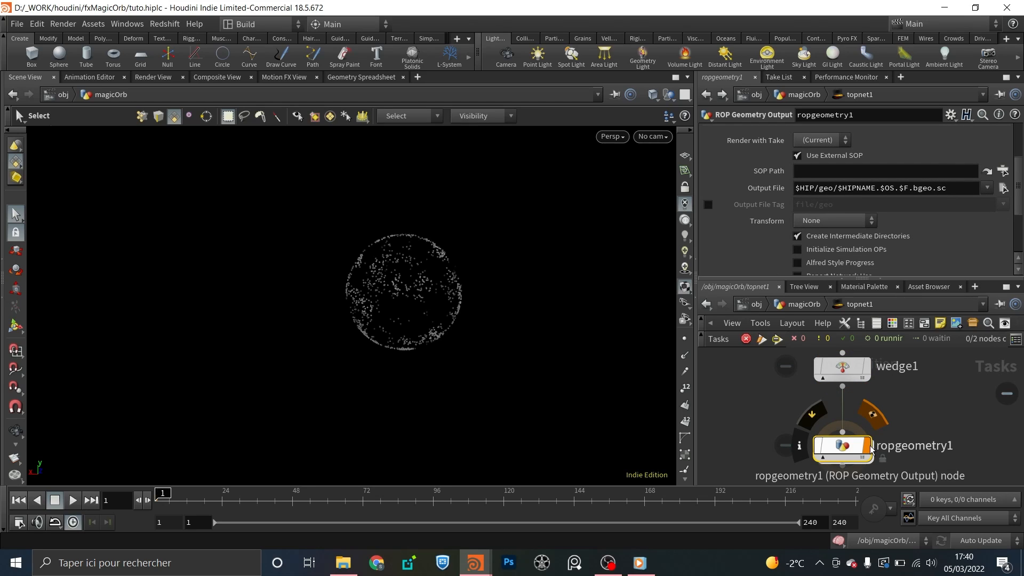
{"action": "left_click", "coordinate": [1002, 170]}
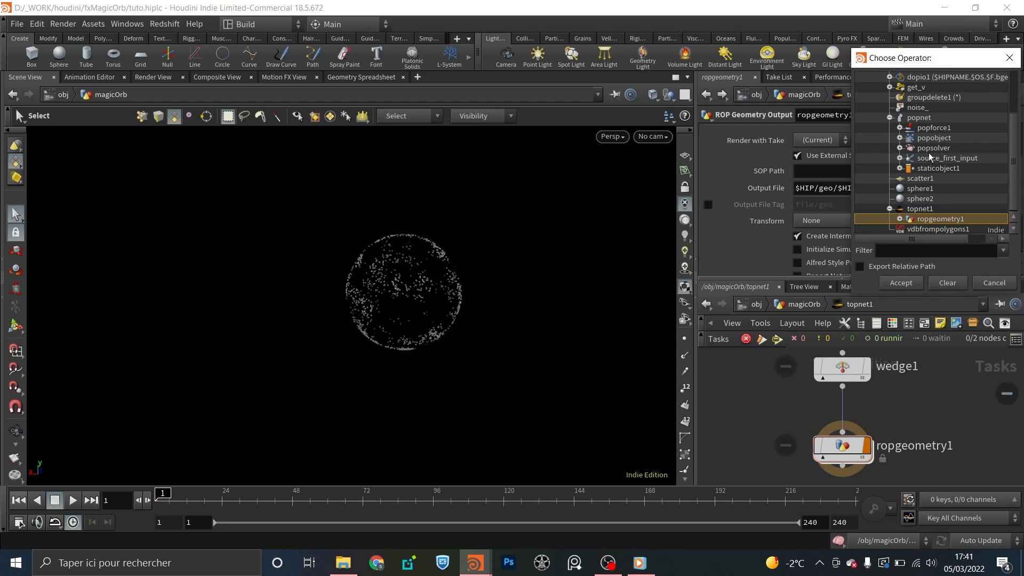
{"action": "scroll", "coordinate": [929, 155], "scroll_direction": "up", "scroll_amount": 3}
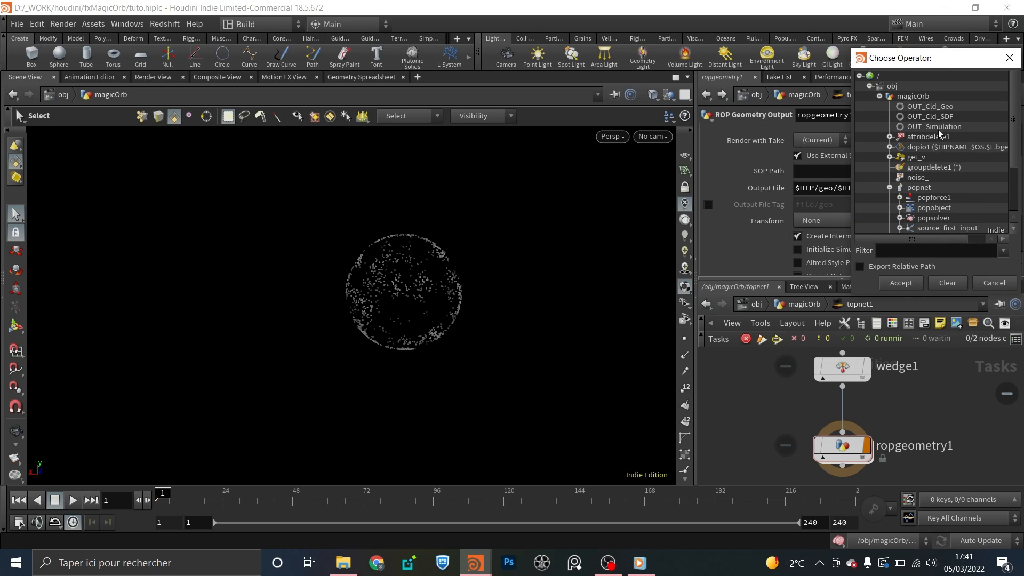
{"action": "double_click", "coordinate": [938, 130]}
{"action": "scroll", "coordinate": [903, 256], "scroll_direction": "down", "scroll_amount": 3}
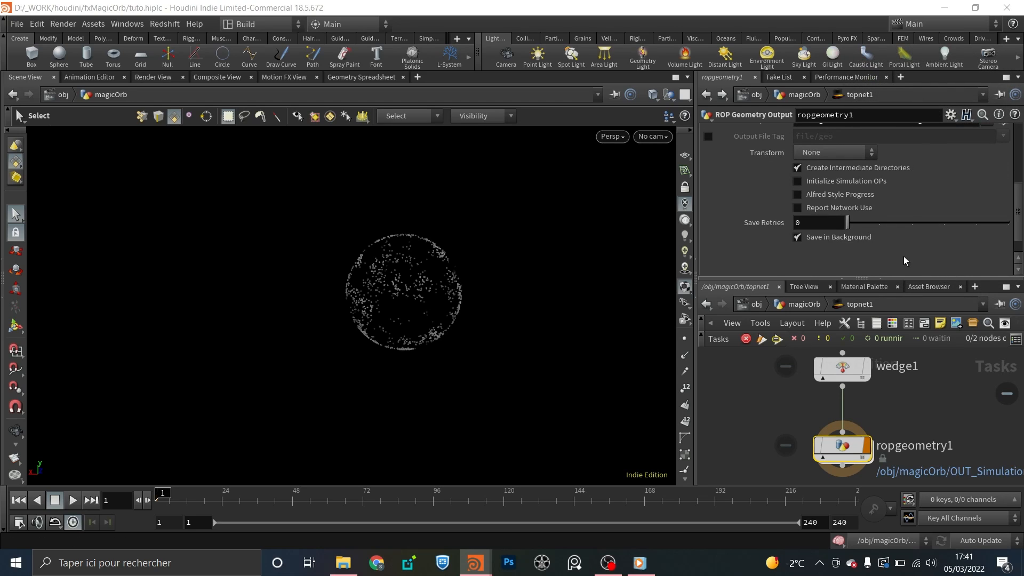
{"action": "scroll", "coordinate": [903, 256], "scroll_direction": "up", "scroll_amount": 5}
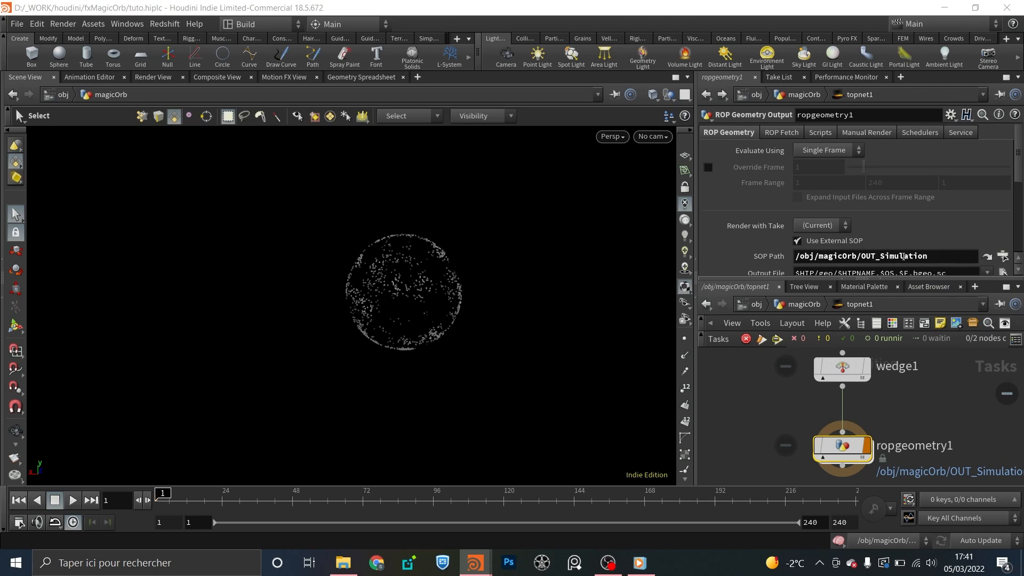
{"action": "scroll", "coordinate": [856, 205], "scroll_direction": "down", "scroll_amount": 2}
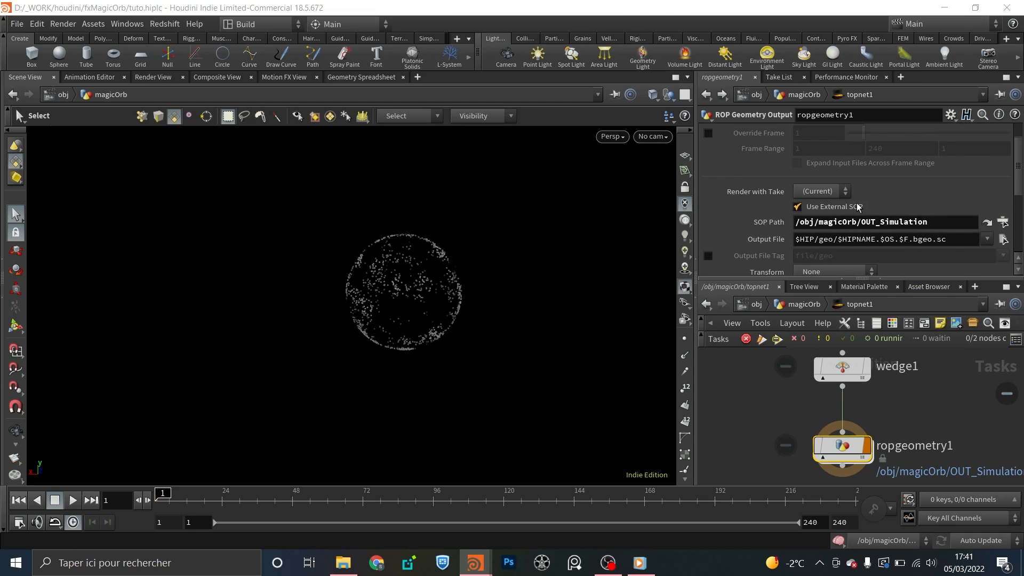
{"action": "scroll", "coordinate": [856, 204], "scroll_direction": "up", "scroll_amount": 2}
- Return to the magicOrb network and add a File Cache node beside topnet1
{"action": "left_click", "coordinate": [805, 306]}
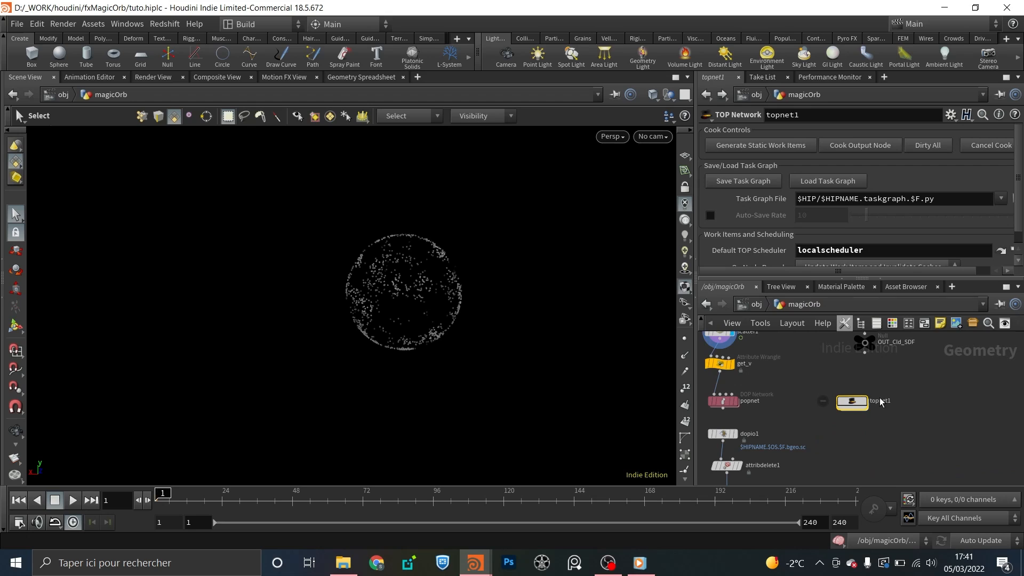
{"action": "key", "text": "Tab"}
{"action": "type", "text": "file"}
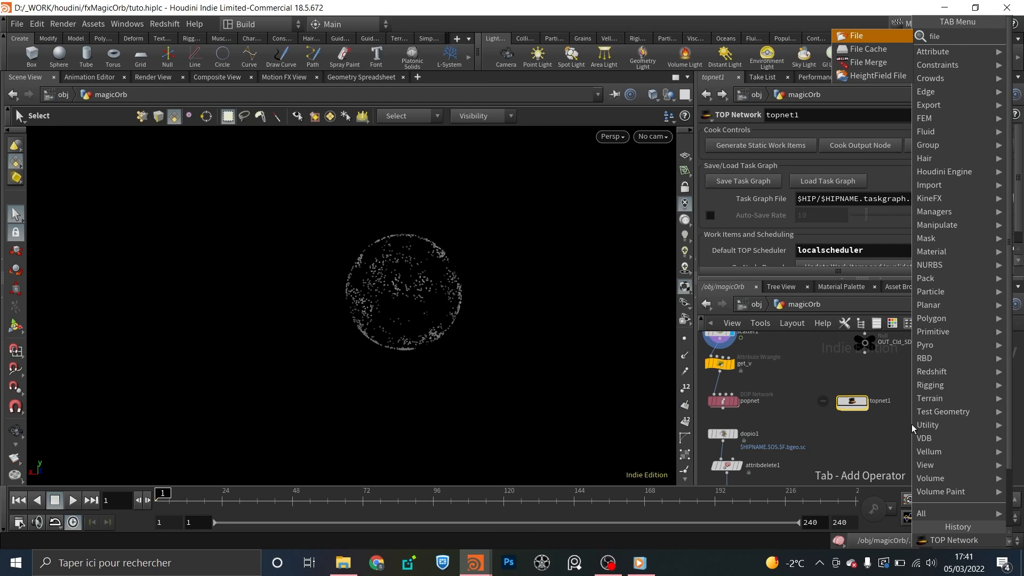
{"action": "key", "text": "Down"}
{"action": "key", "text": "Return"}
{"action": "left_click", "coordinate": [923, 421]}
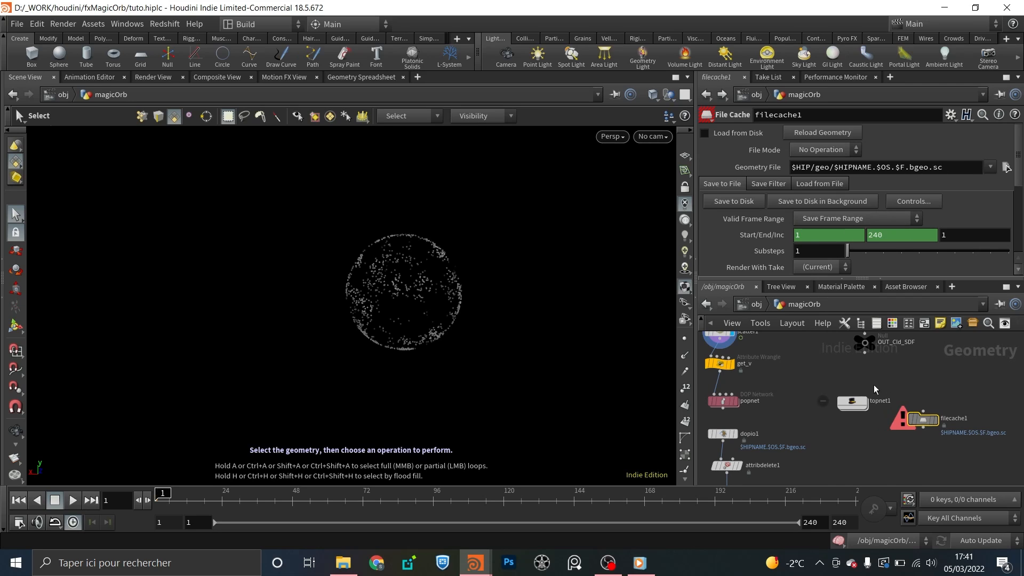
- Inside topnet1, set ropgeometry1 to evaluate using Frame Range and enable Initialize Simulation OPs
{"action": "double_click", "coordinate": [853, 403]}
{"action": "left_click", "coordinate": [840, 152]}
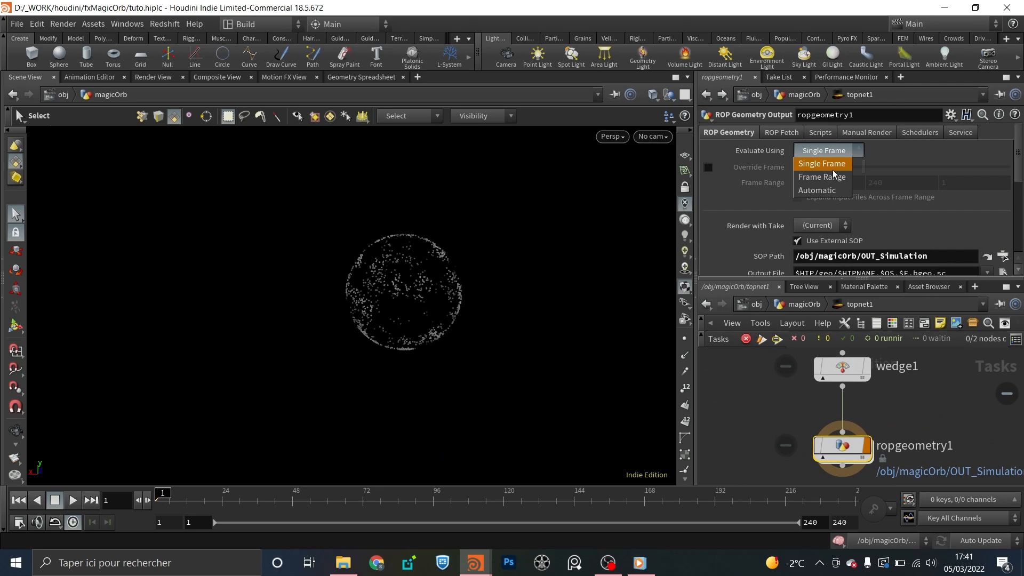
{"action": "left_click", "coordinate": [824, 178]}
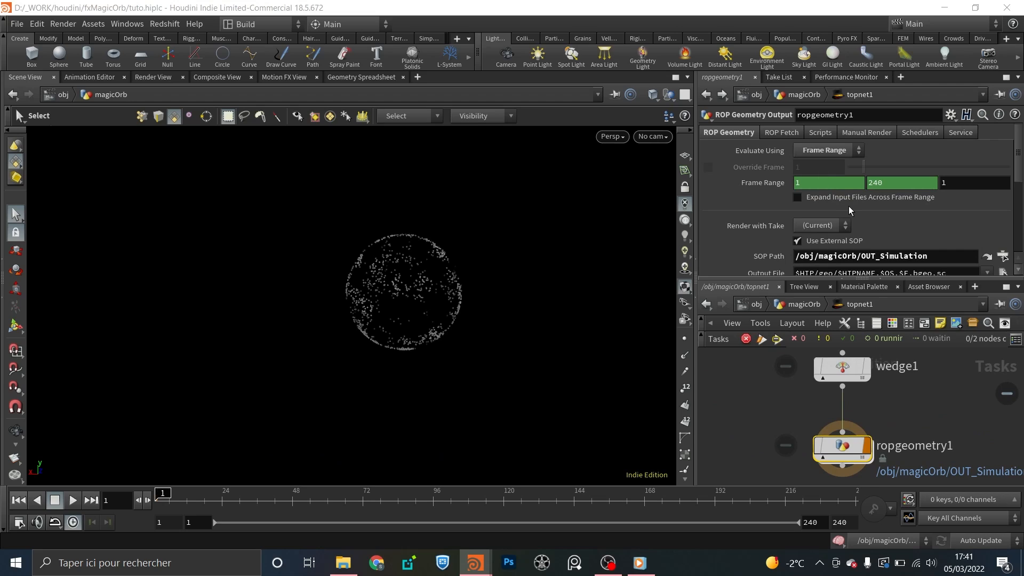
{"action": "scroll", "coordinate": [848, 206], "scroll_direction": "down", "scroll_amount": 8}
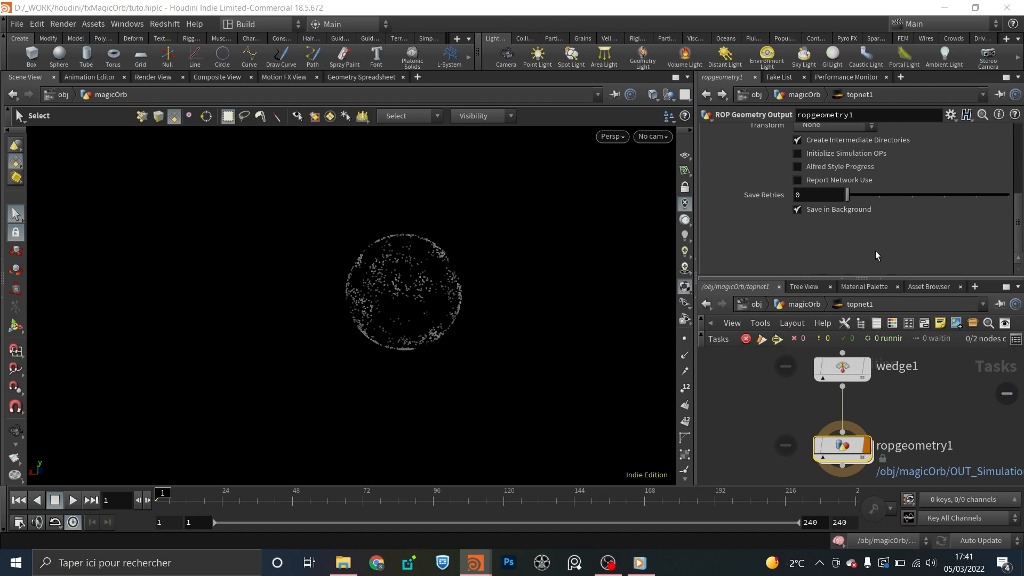
{"action": "scroll", "coordinate": [874, 251], "scroll_direction": "up", "scroll_amount": 6}
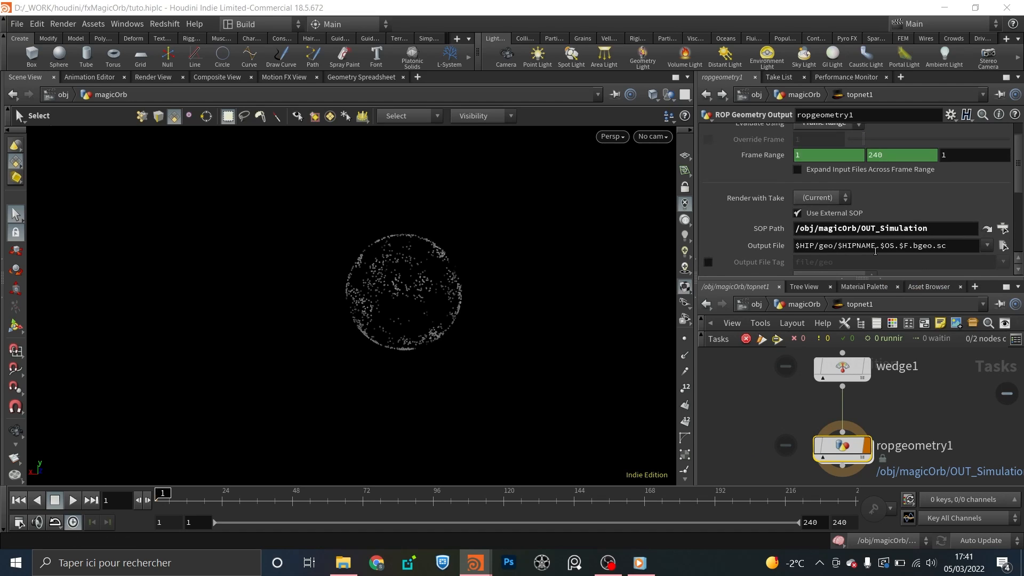
{"action": "scroll", "coordinate": [870, 238], "scroll_direction": "down", "scroll_amount": 4}
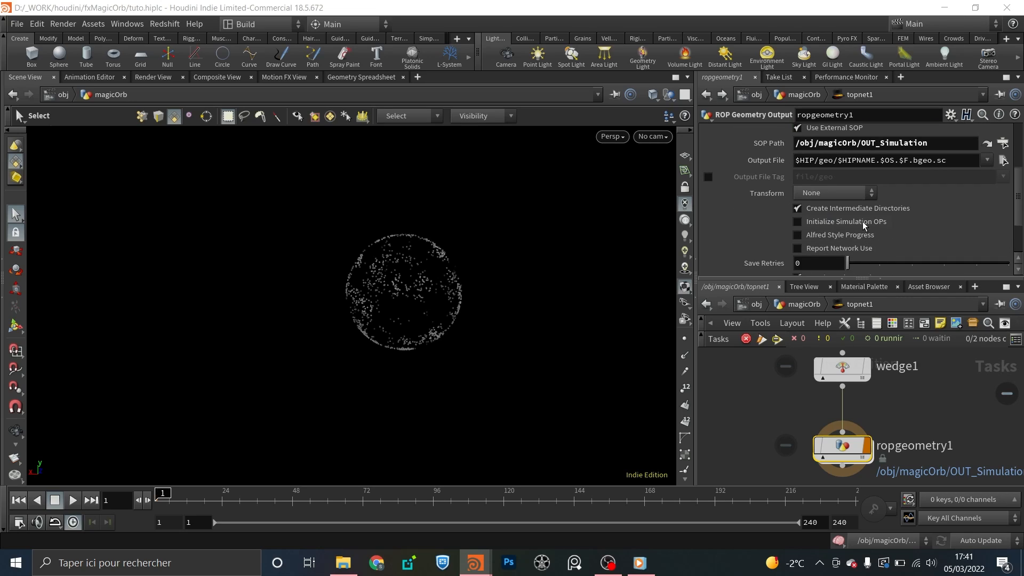
{"action": "left_click", "coordinate": [864, 223]}
{"action": "scroll", "coordinate": [945, 247], "scroll_direction": "up", "scroll_amount": 2}
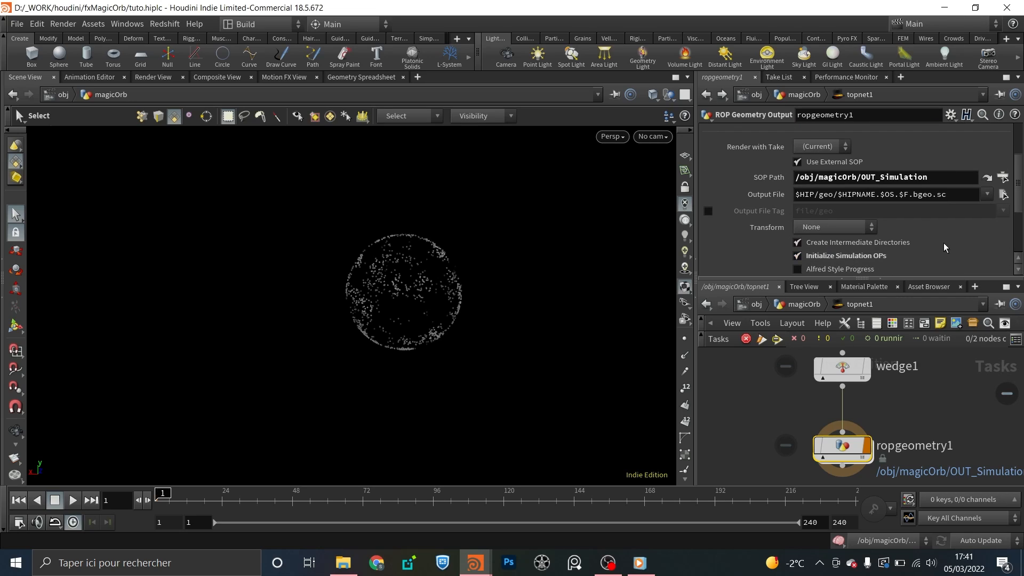
{"action": "scroll", "coordinate": [944, 247], "scroll_direction": "up", "scroll_amount": 3}
{"action": "left_click", "coordinate": [837, 245]}
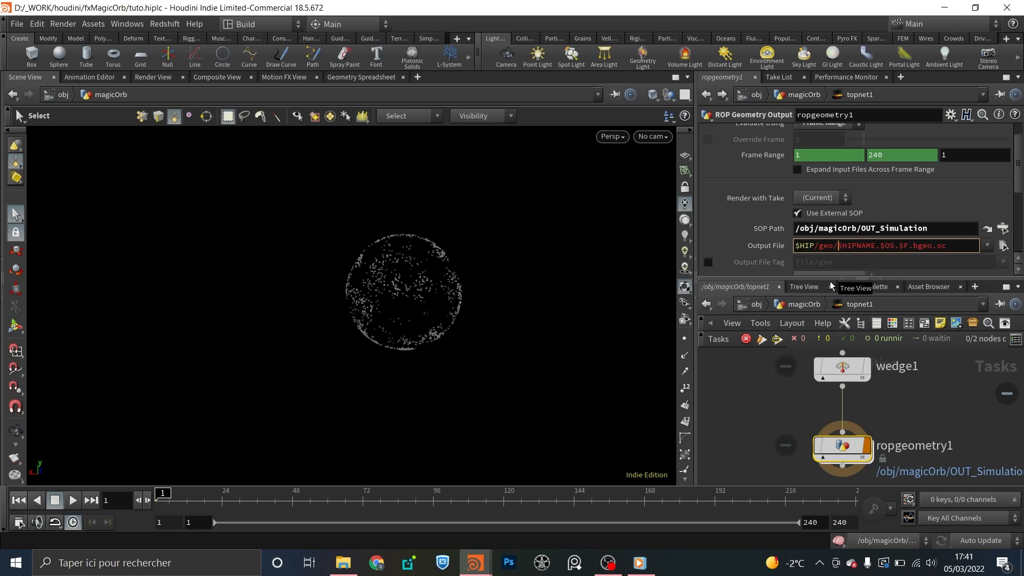
{"action": "type", "text": "`"}
{"action": "type", "text": "@wed"}
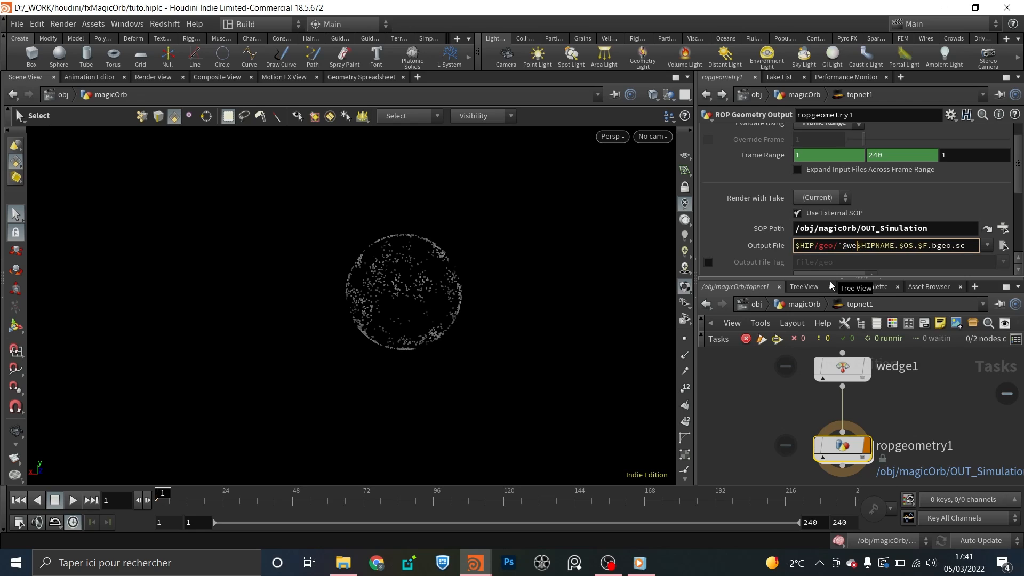
{"action": "type", "text": "geindex`/"}
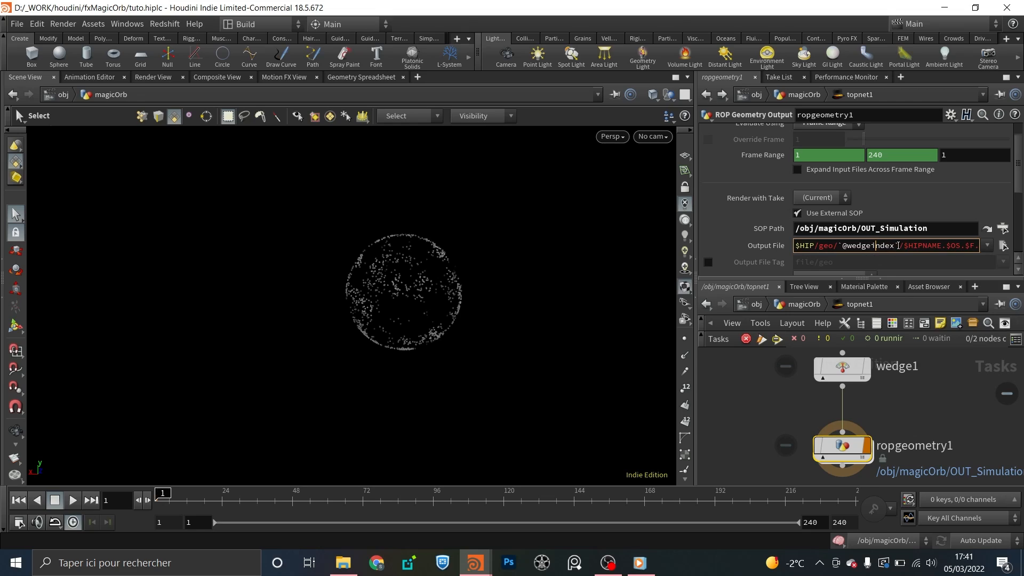
{"action": "left_click_drag", "start_coordinate": [899, 246], "coordinate": [837, 245]}
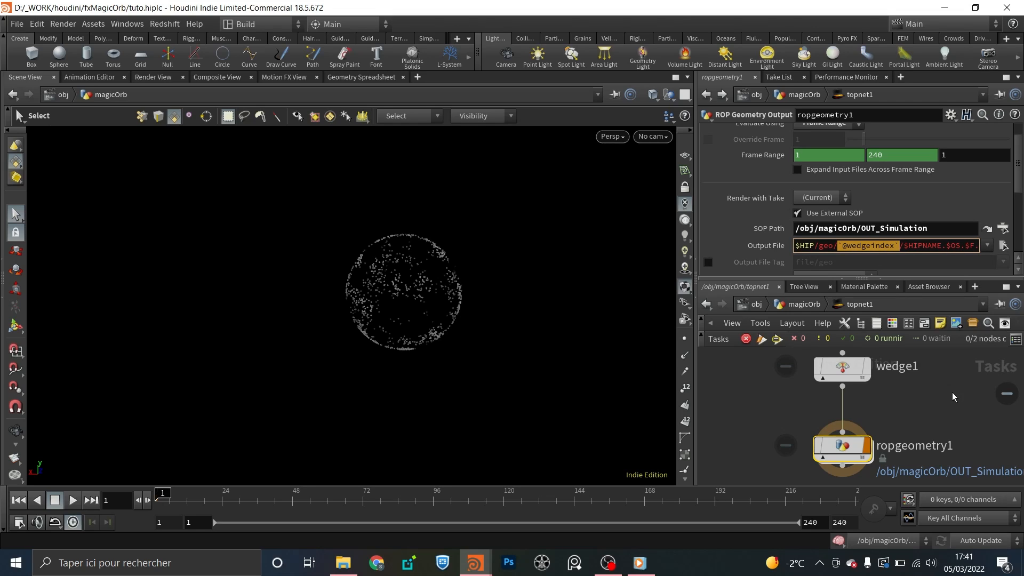
{"action": "left_click", "coordinate": [933, 395]}
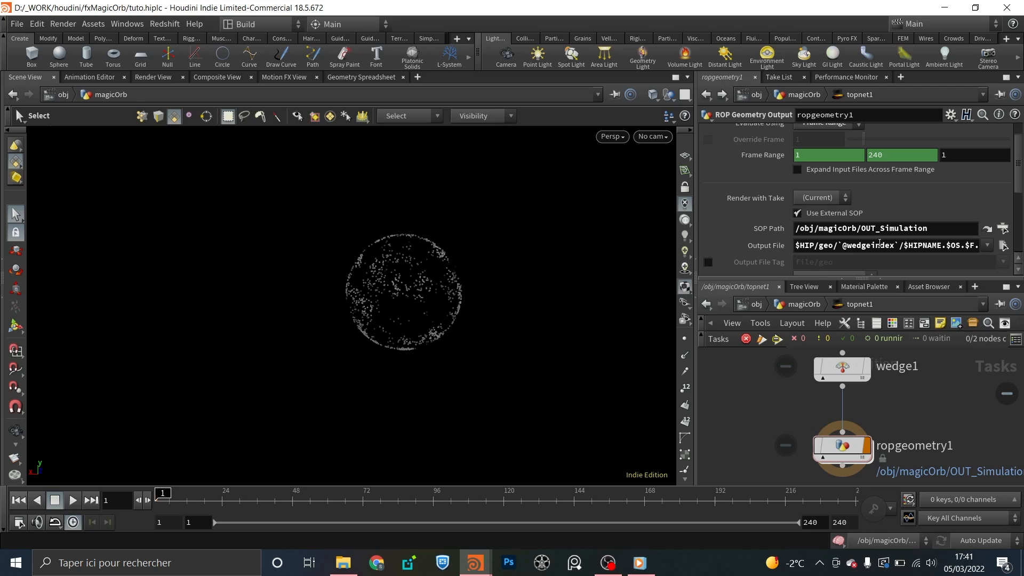
{"action": "left_click_drag", "start_coordinate": [863, 245], "coordinate": [1021, 243]}
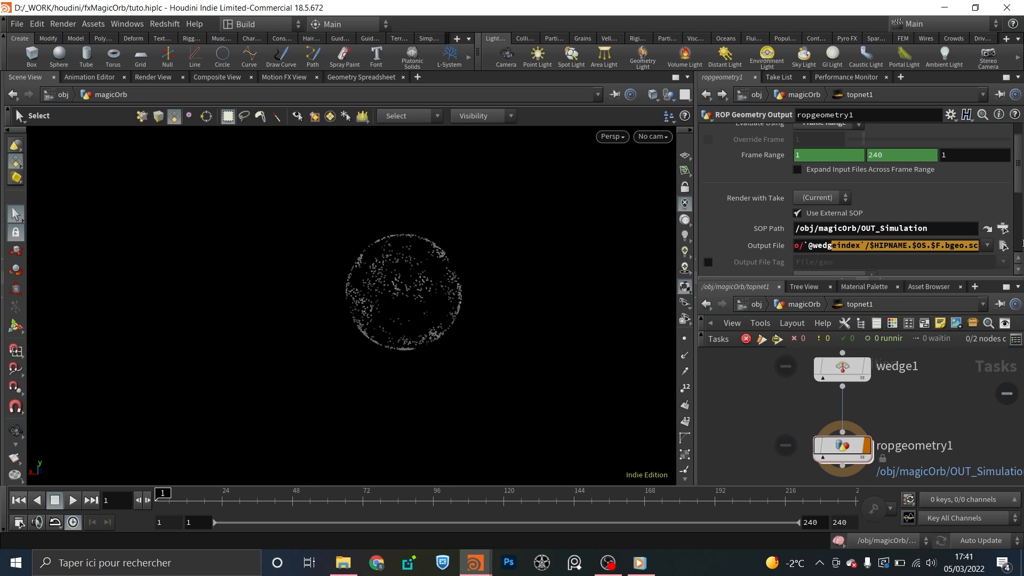
{"action": "scroll", "coordinate": [931, 384], "scroll_direction": "down", "scroll_amount": 4}
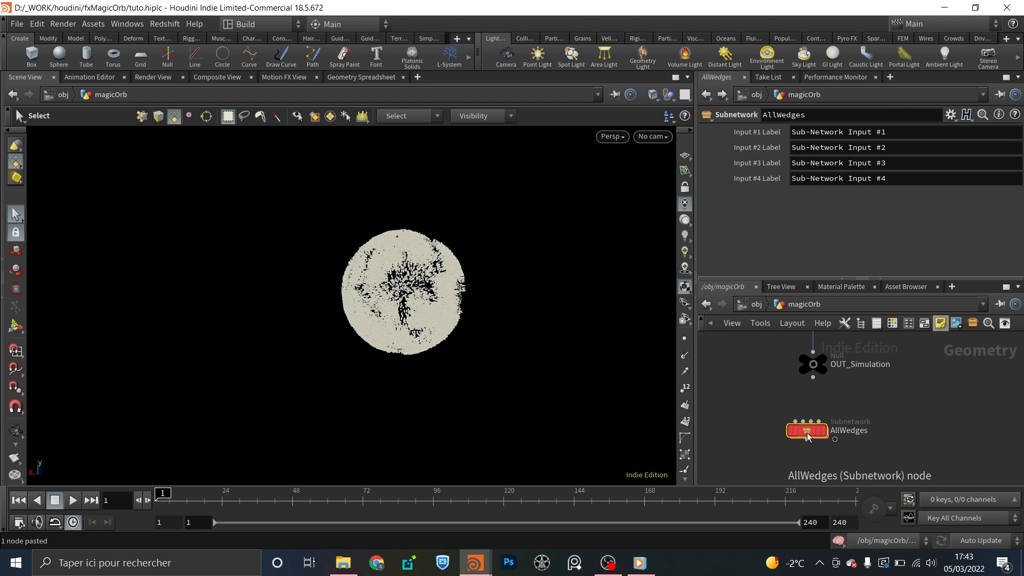
- Place the AllWedges subnetwork below OUT_Simulation, make it the display node and check its geometry info at frame 83
{"action": "left_click_drag", "start_coordinate": [807, 433], "coordinate": [814, 423]}
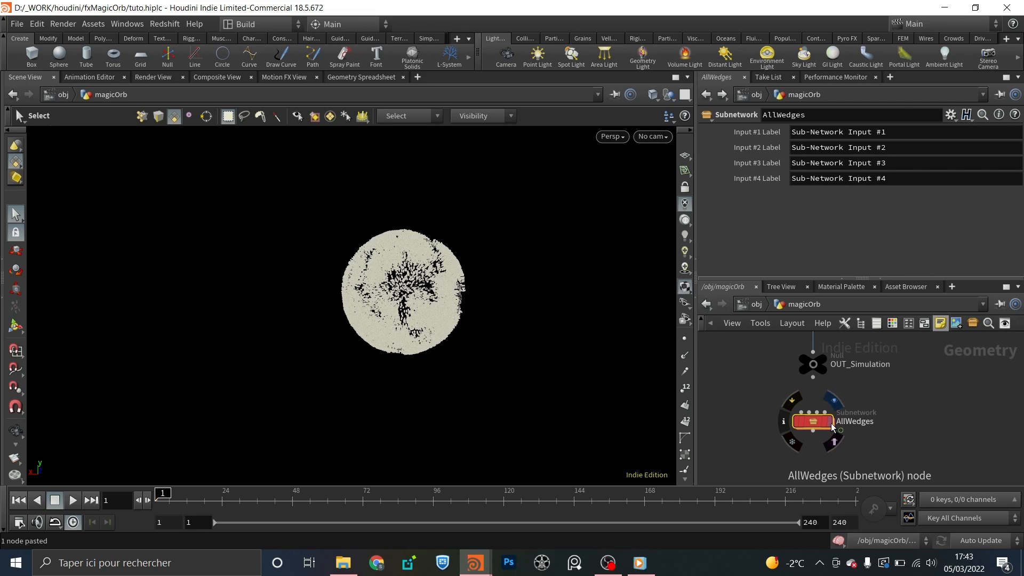
{"action": "left_click", "coordinate": [829, 422]}
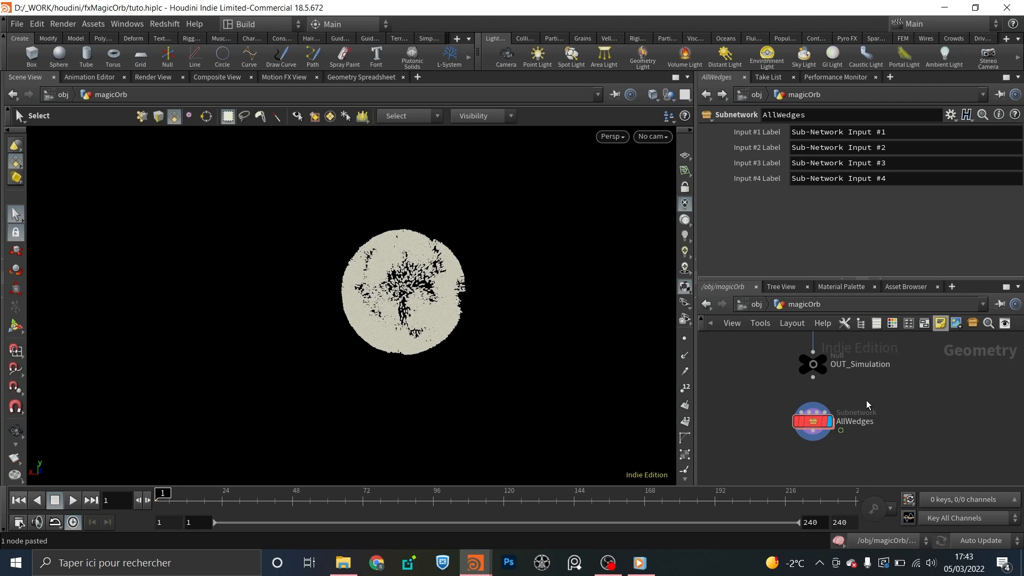
{"action": "double_click", "coordinate": [814, 421]}
{"action": "left_click", "coordinate": [792, 304]}
{"action": "left_click", "coordinate": [396, 494]}
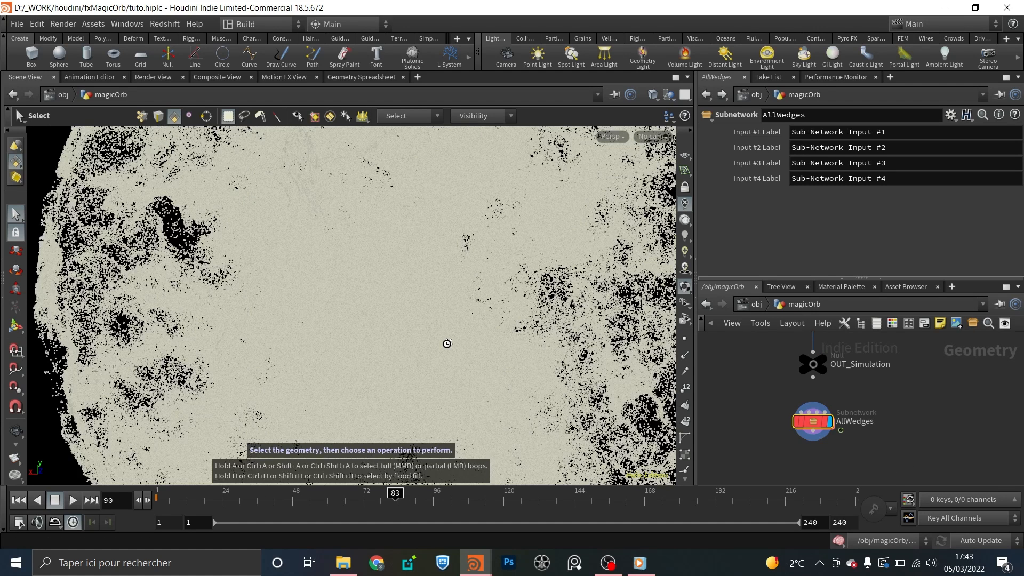
{"action": "key", "text": "f"}
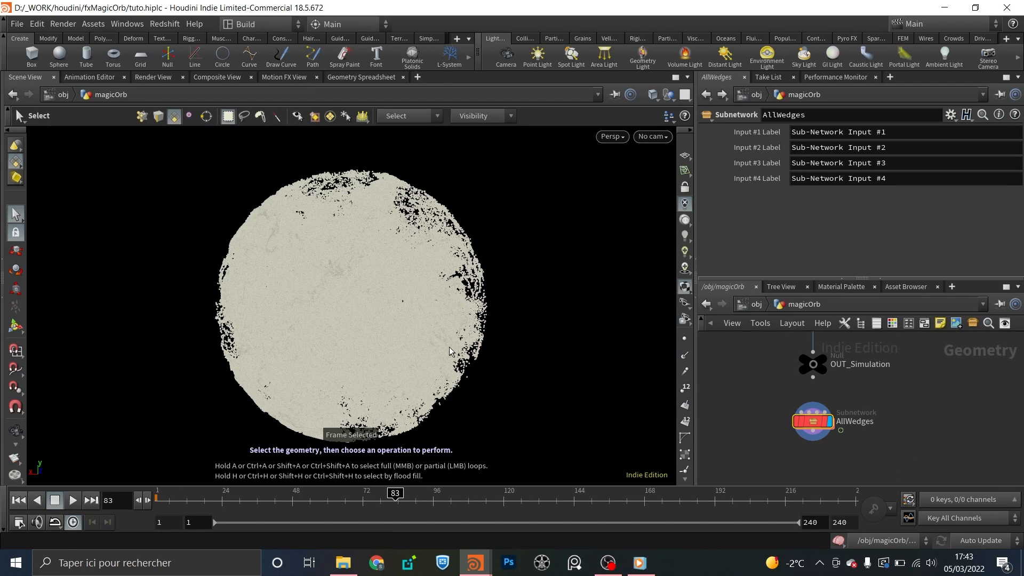
{"action": "middle_click", "coordinate": [814, 421]}
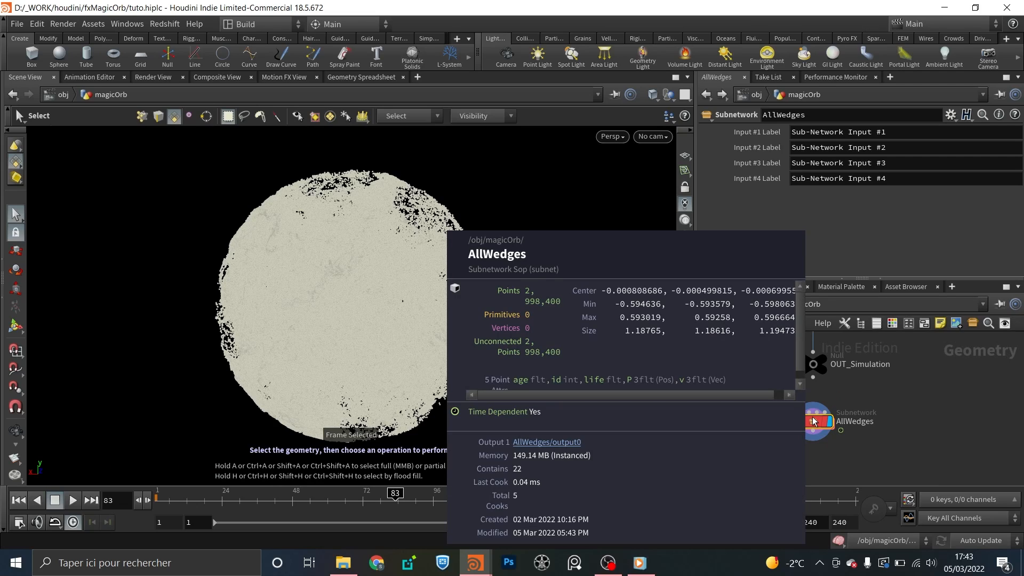
- Set the viewport's particle Point Size to 1 pixel in the geometry display options
{"action": "key", "text": "d"}
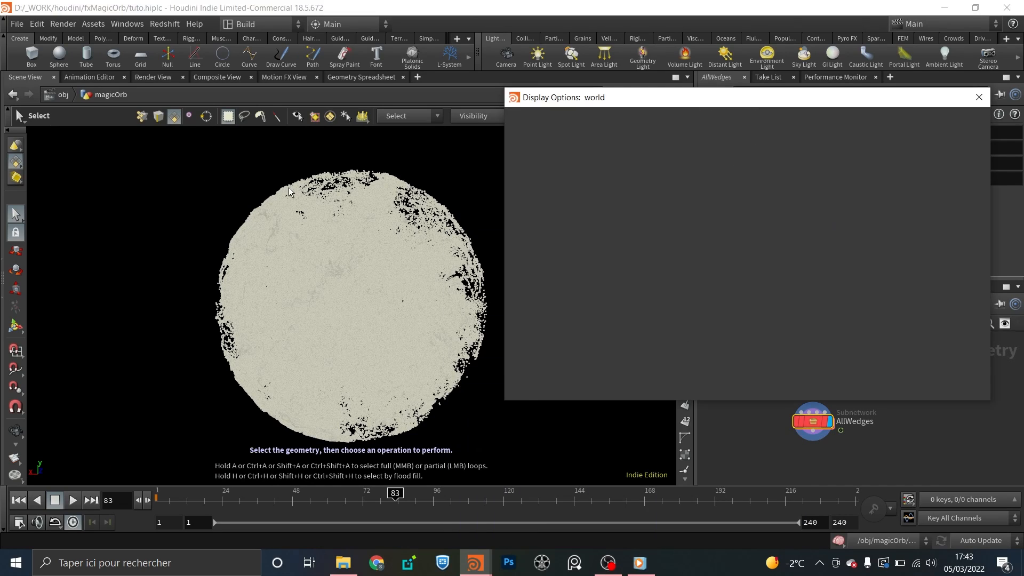
{"action": "left_click", "coordinate": [602, 118]}
{"action": "left_click", "coordinate": [635, 119]}
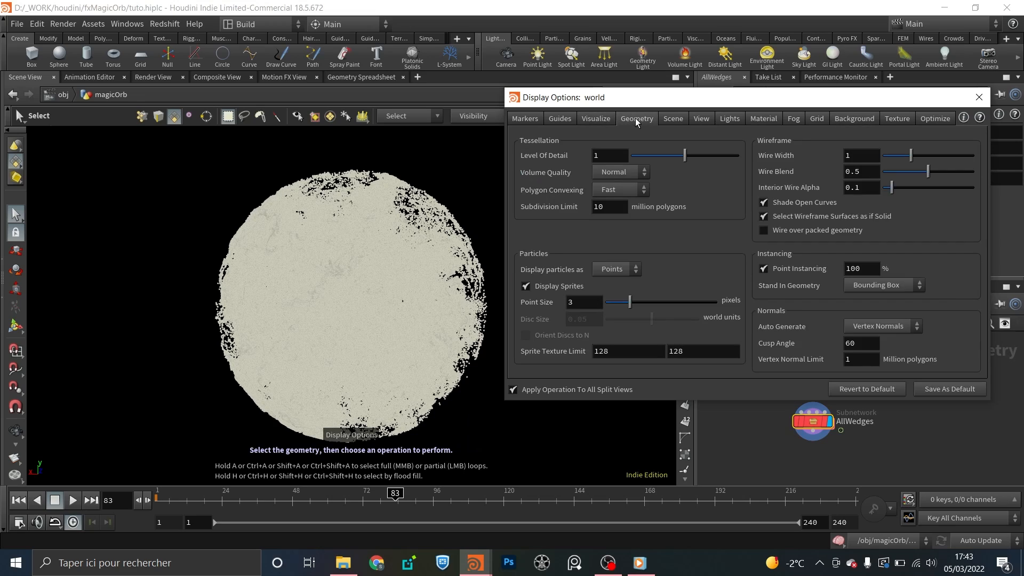
{"action": "double_click", "coordinate": [596, 303]}
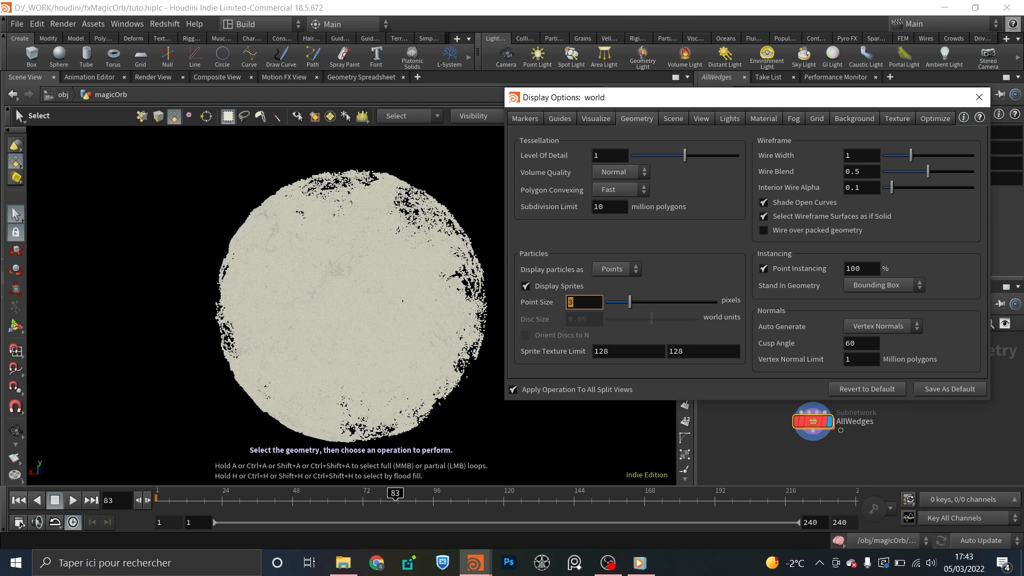
{"action": "left_click", "coordinate": [979, 99]}
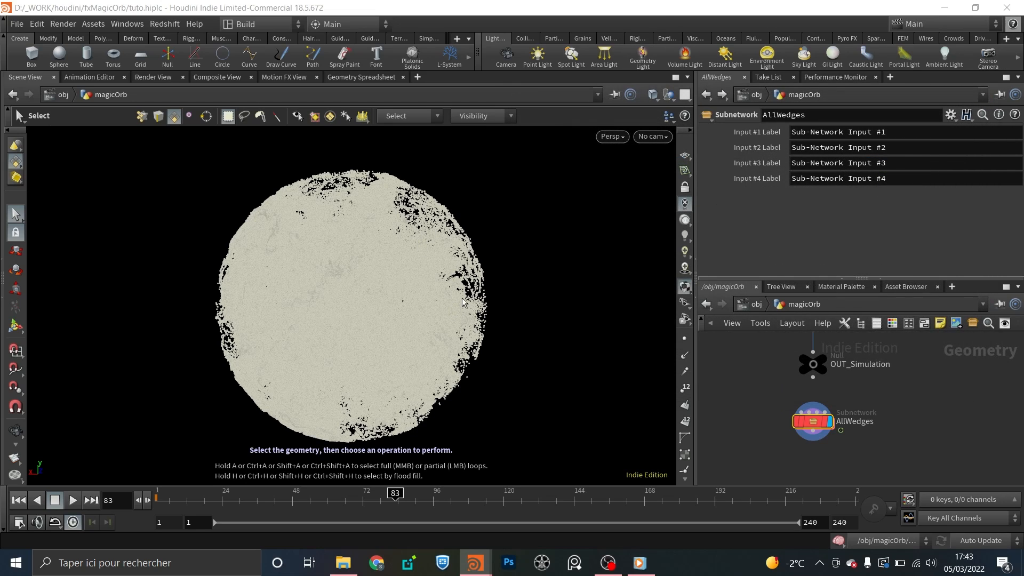
{"action": "key", "text": "d"}
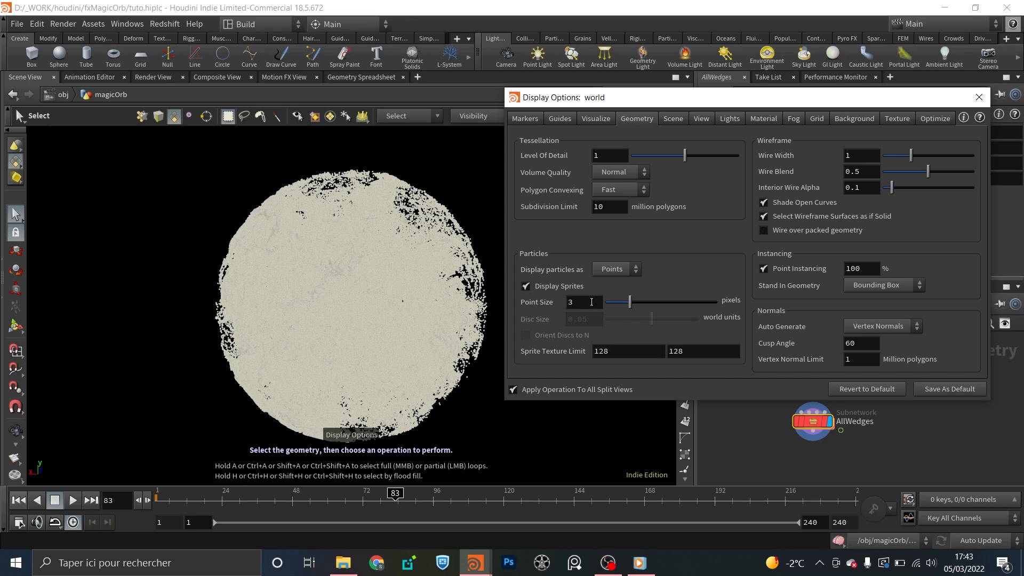
{"action": "left_click", "coordinate": [591, 302]}
{"action": "type", "text": "1"}
{"action": "key", "text": "Return"}
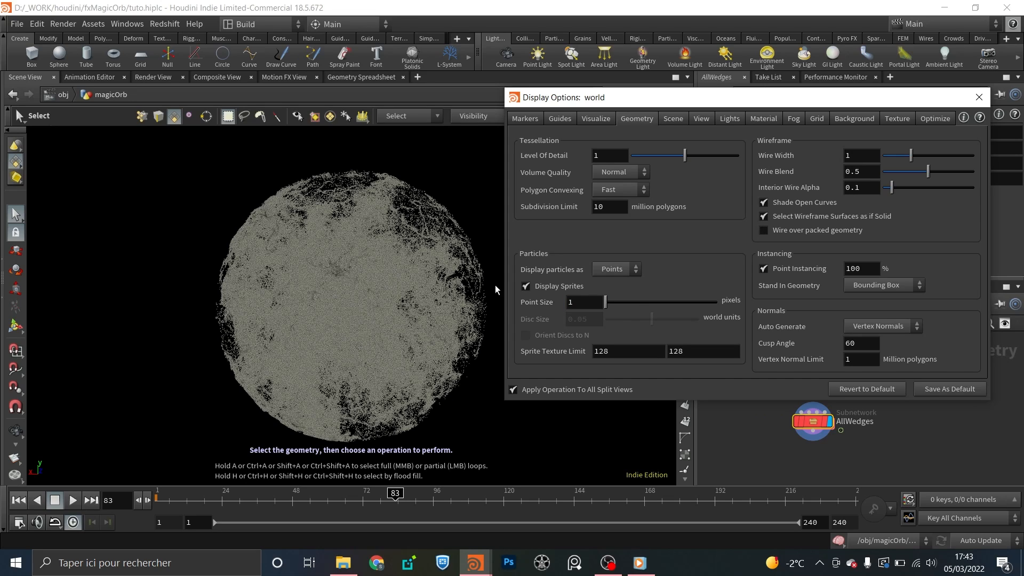
{"action": "left_click", "coordinate": [978, 97]}
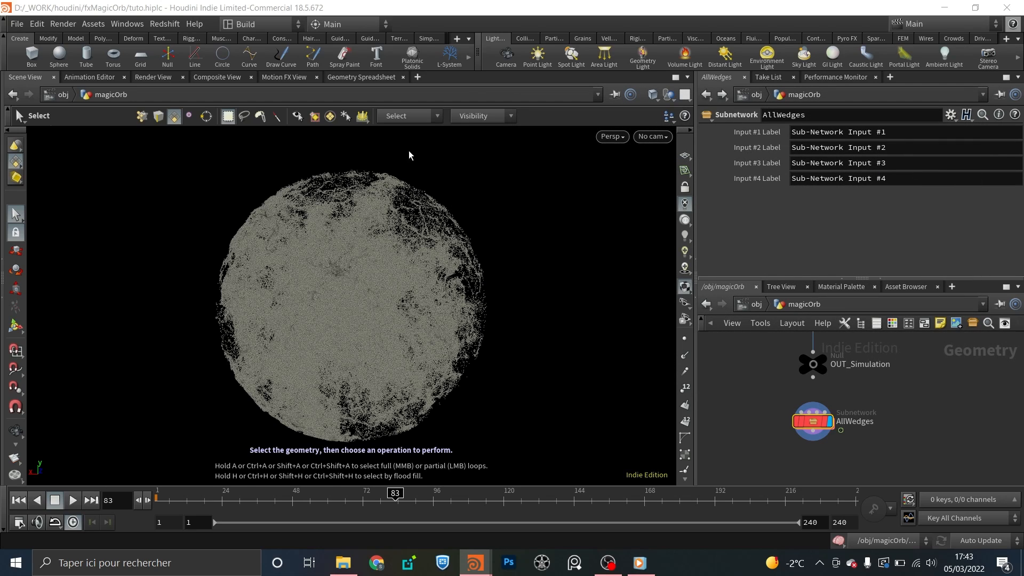
- Examine the particle orb's fine detail up close, then frame the whole orb centrally in the viewport
{"action": "key", "text": "Escape"}
{"action": "left_click_drag", "start_coordinate": [348, 304], "coordinate": [282, 241]}
{"action": "scroll", "coordinate": [270, 224], "scroll_direction": "up", "scroll_amount": 5}
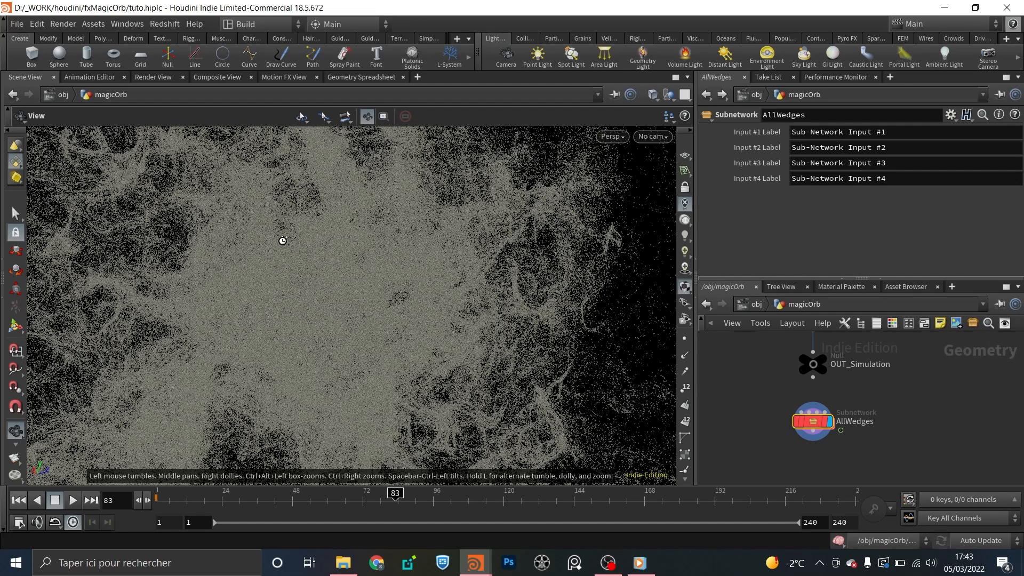
{"action": "key", "text": "h"}
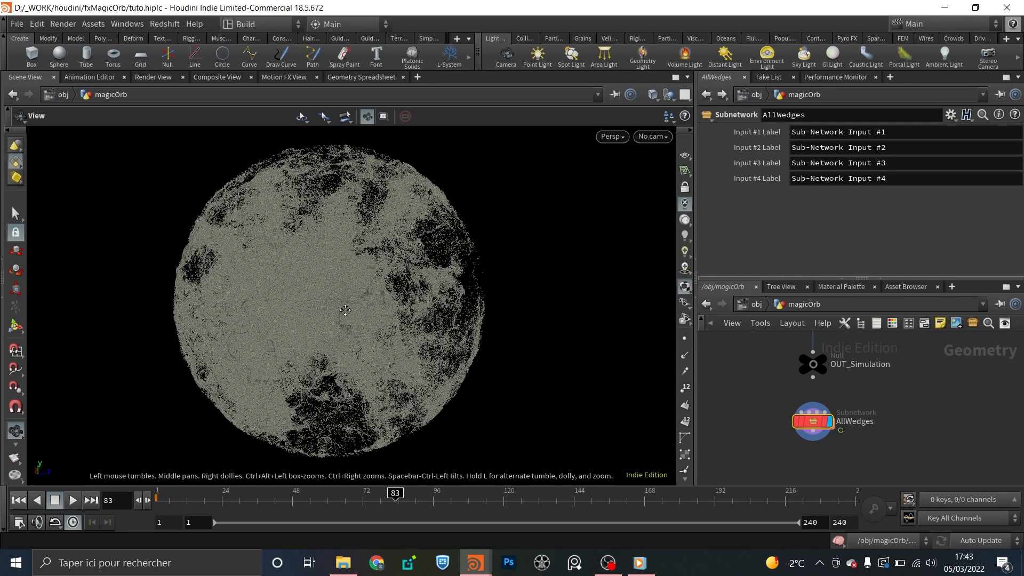
{"action": "scroll", "coordinate": [459, 291], "scroll_direction": "down", "scroll_amount": 3}
{"action": "left_click_drag", "start_coordinate": [441, 283], "coordinate": [434, 313]}
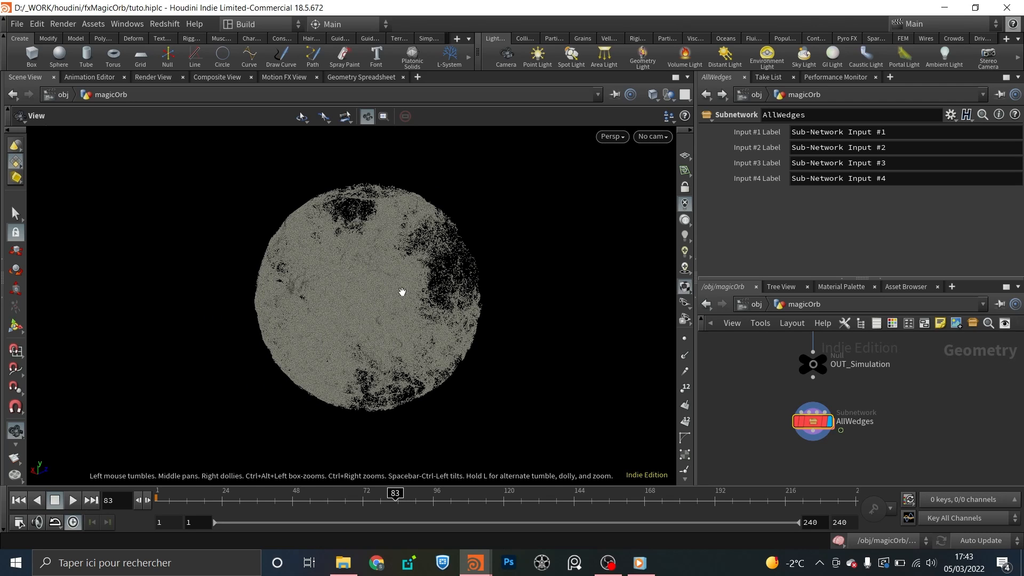
{"action": "middle_click_drag", "start_coordinate": [402, 292], "coordinate": [416, 317], "text": "alt"}
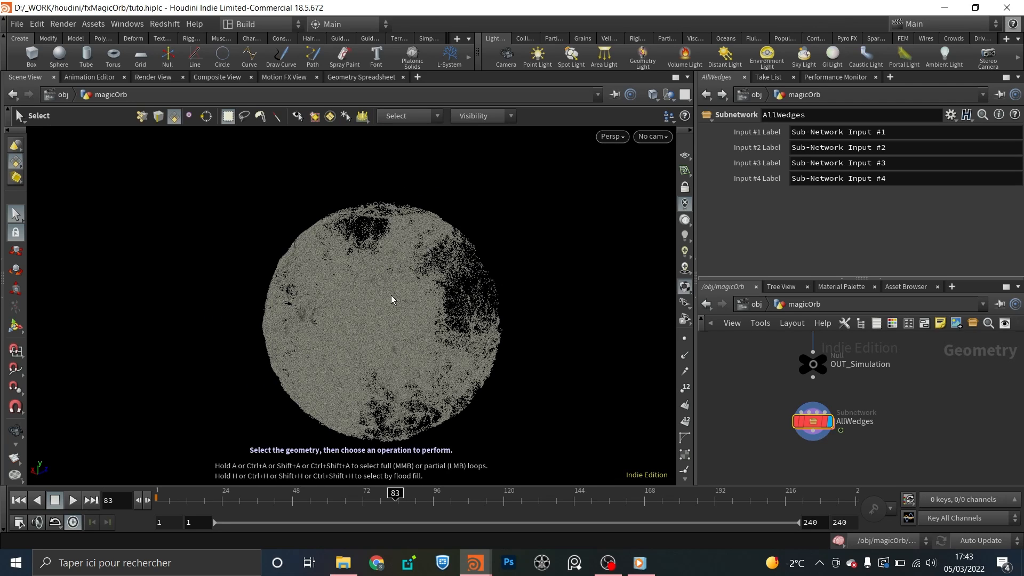
{"action": "mouse_move", "coordinate": [395, 281]}
{"action": "left_mouse_down"}
{"action": "mouse_move", "coordinate": [399, 266]}
{"action": "mouse_move", "coordinate": [398, 294]}
{"action": "mouse_move", "coordinate": [389, 274]}
{"action": "mouse_move", "coordinate": [304, 250]}
{"action": "mouse_move", "coordinate": [390, 278]}
{"action": "mouse_move", "coordinate": [373, 279]}
{"action": "mouse_move", "coordinate": [395, 269]}
{"action": "left_mouse_up"}
{"action": "key", "text": "space"}
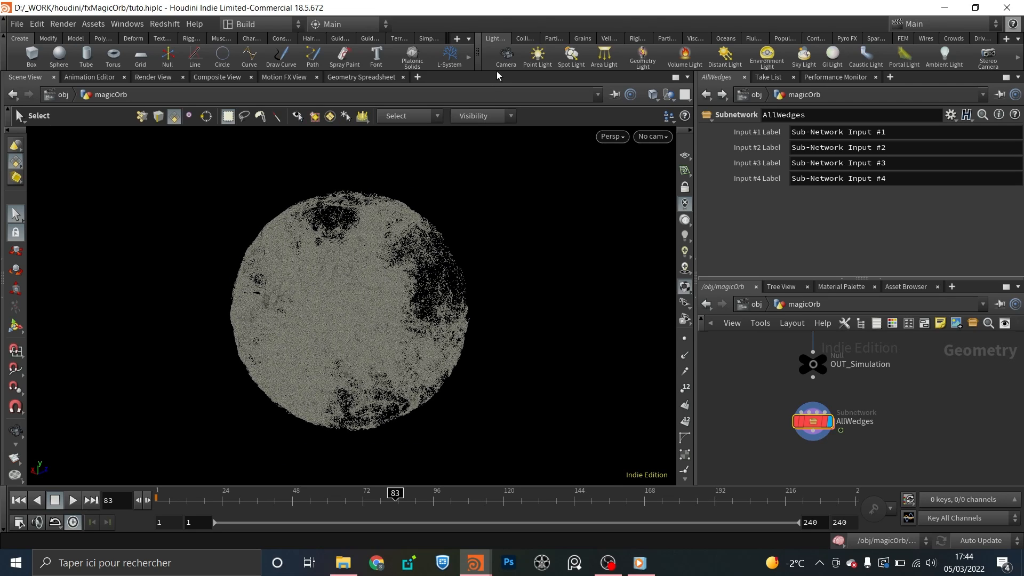
- Create a camera from the current view, rename it camRender and place it below magicOrb
{"action": "left_click", "coordinate": [506, 58]}
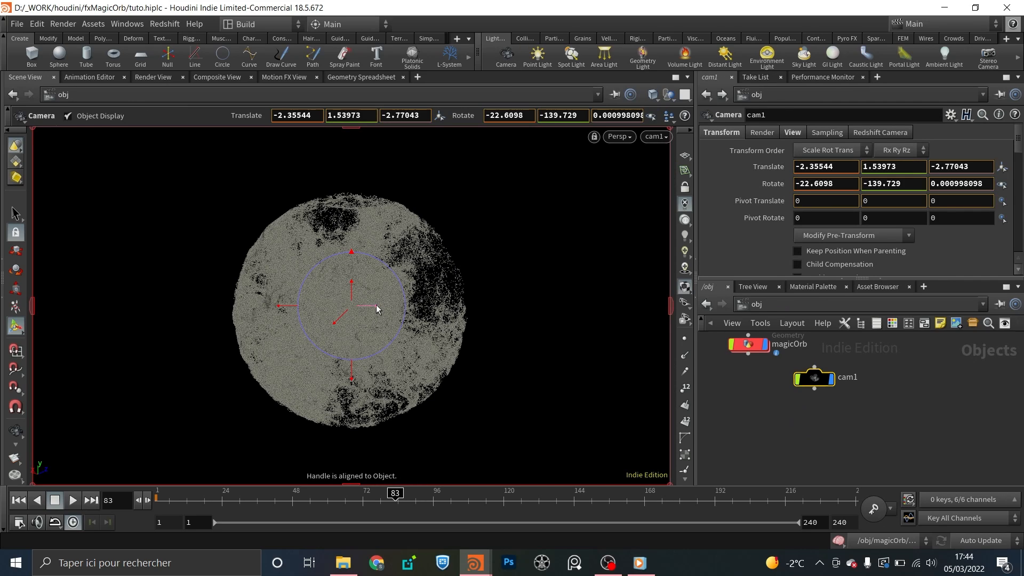
{"action": "double_click", "coordinate": [842, 377]}
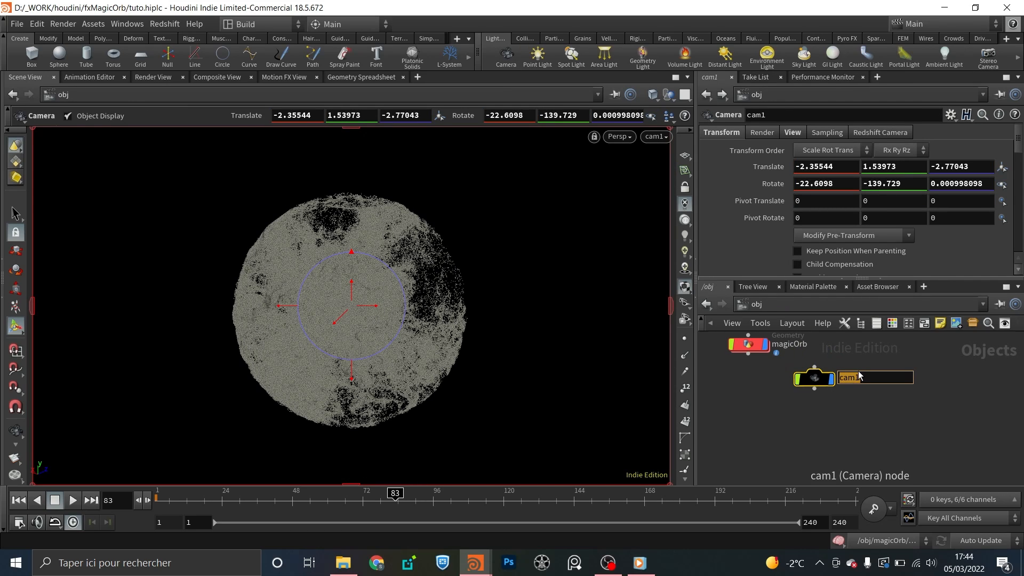
{"action": "type", "text": "camRender"}
{"action": "key", "text": "Return"}
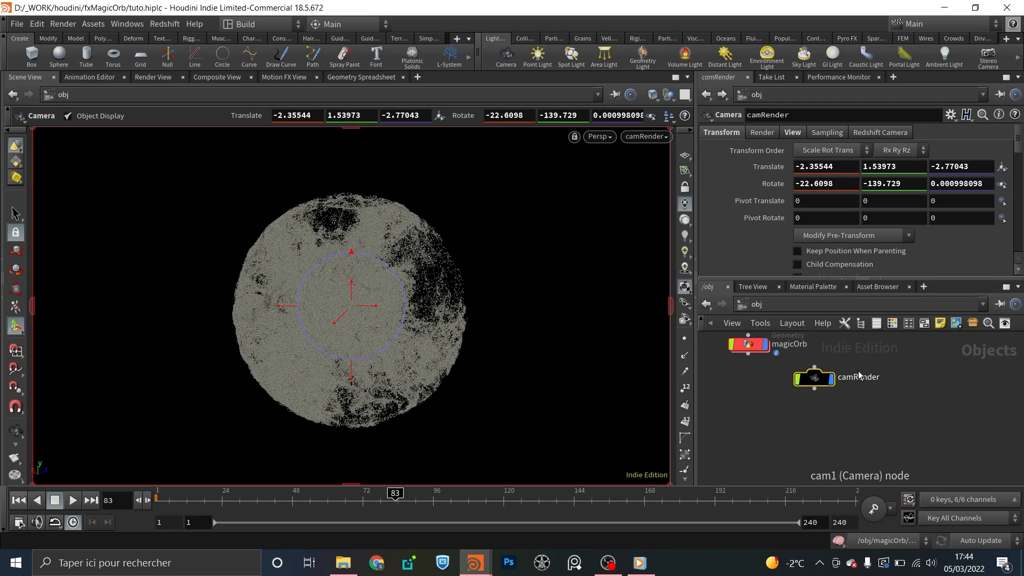
{"action": "left_click_drag", "start_coordinate": [814, 381], "coordinate": [748, 409]}
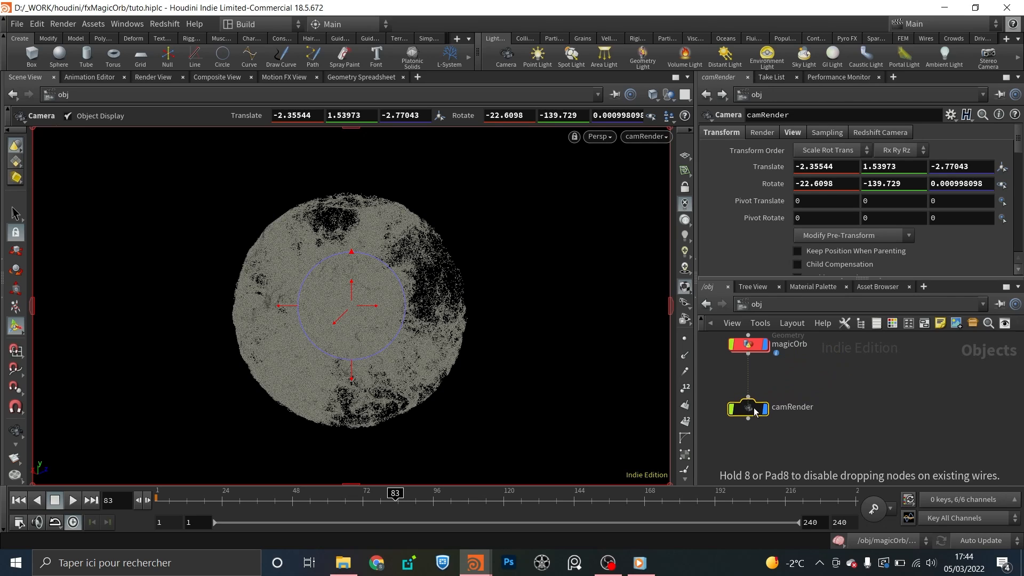
- Inside magicOrb, add an Attribute Wrangle below AllWedges and connect the AllWedges output to its first input
{"action": "left_click", "coordinate": [753, 345]}
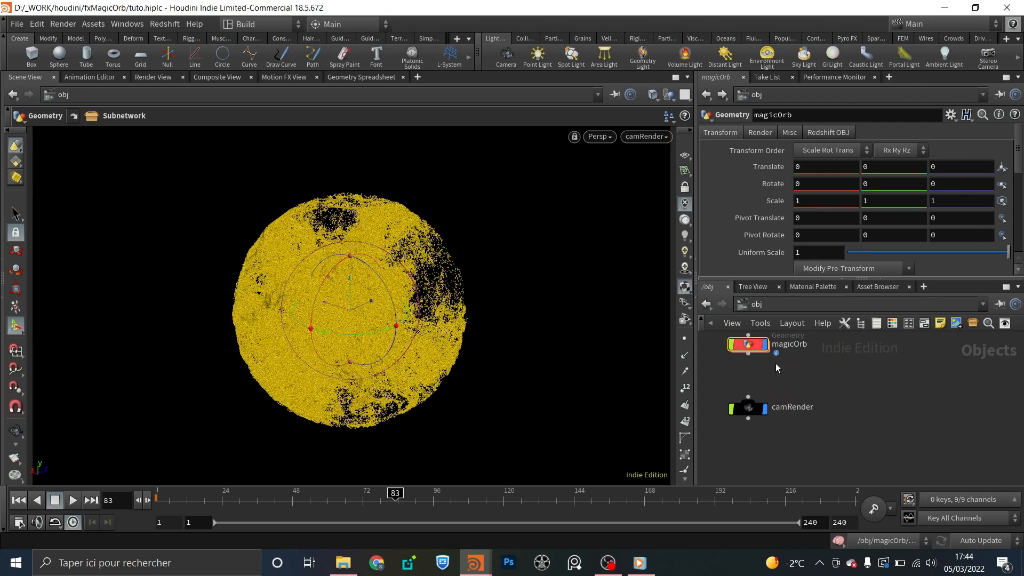
{"action": "double_click", "coordinate": [748, 344]}
{"action": "middle_click_drag", "start_coordinate": [904, 440], "coordinate": [917, 400]}
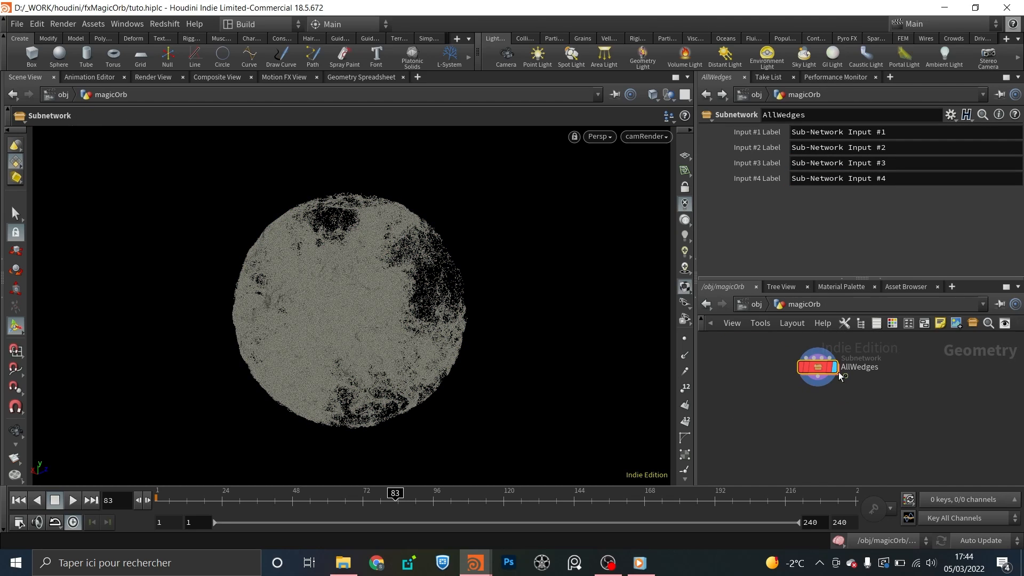
{"action": "middle_click", "coordinate": [826, 377]}
{"action": "key", "text": "Tab"}
{"action": "type", "text": "attwr"}
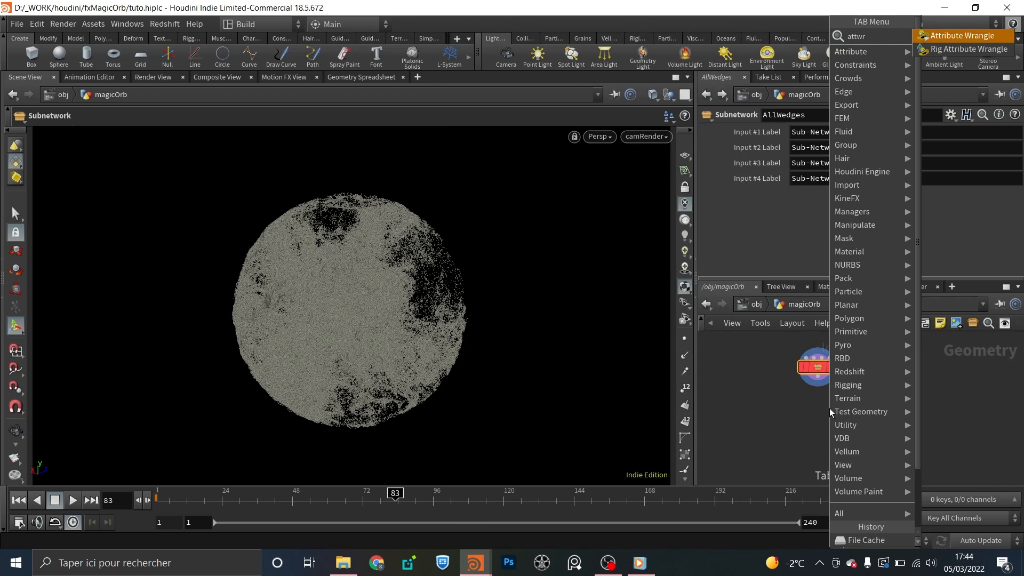
{"action": "key", "text": "Return"}
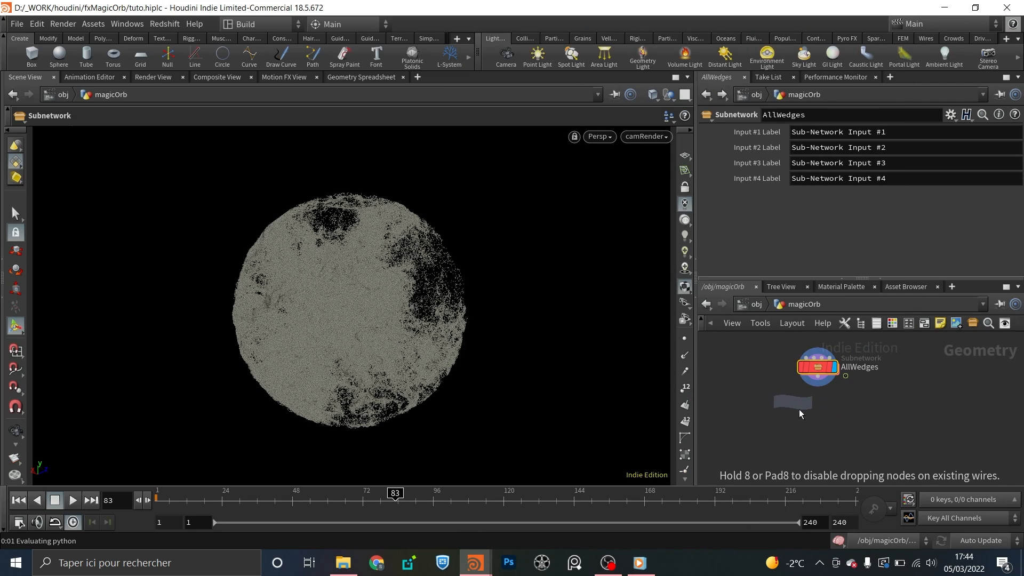
{"action": "left_click", "coordinate": [818, 423]}
{"action": "left_click", "coordinate": [817, 385]}
{"action": "left_click", "coordinate": [818, 414]}
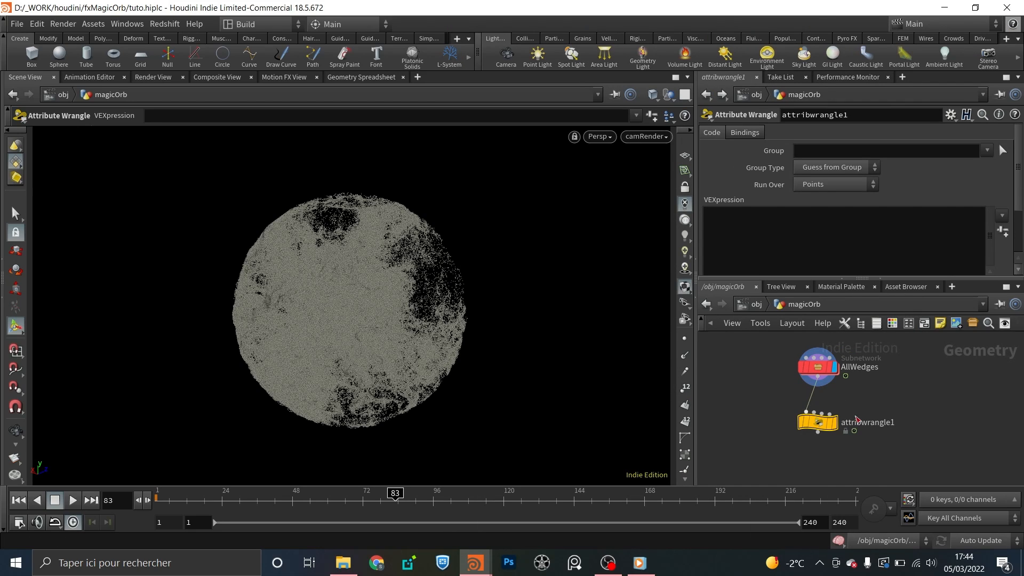
- Rename the new Attribute Wrangle setLook and make it the display node
{"action": "double_click", "coordinate": [873, 422]}
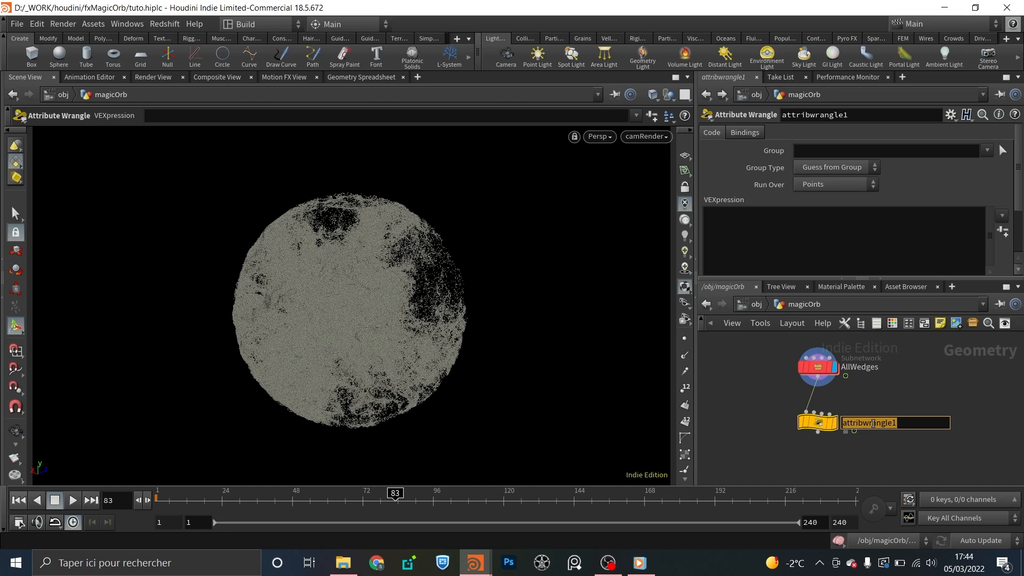
{"action": "type", "text": "setLook"}
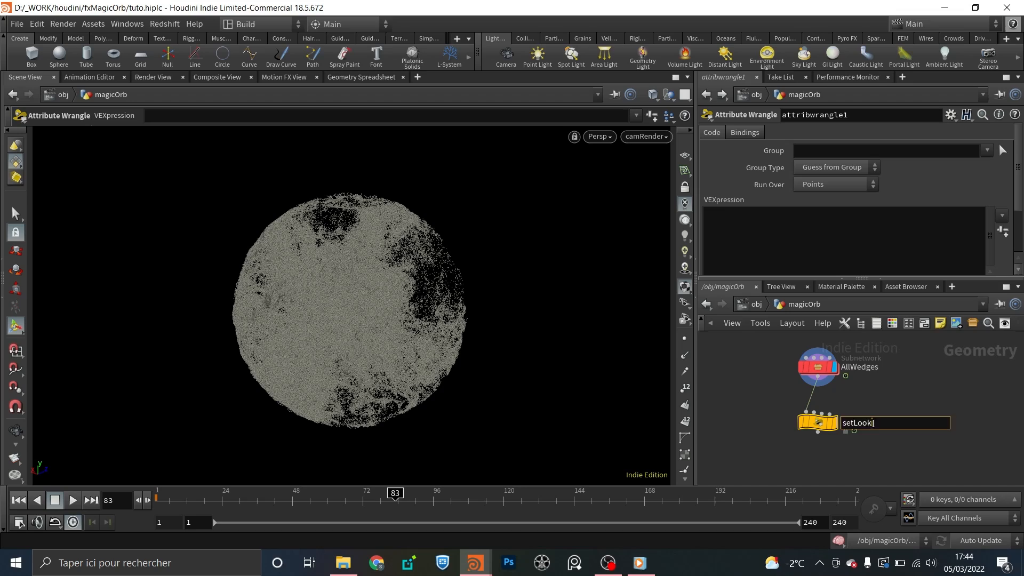
{"action": "key", "text": "Return"}
{"action": "mouse_move", "coordinate": [835, 424]}
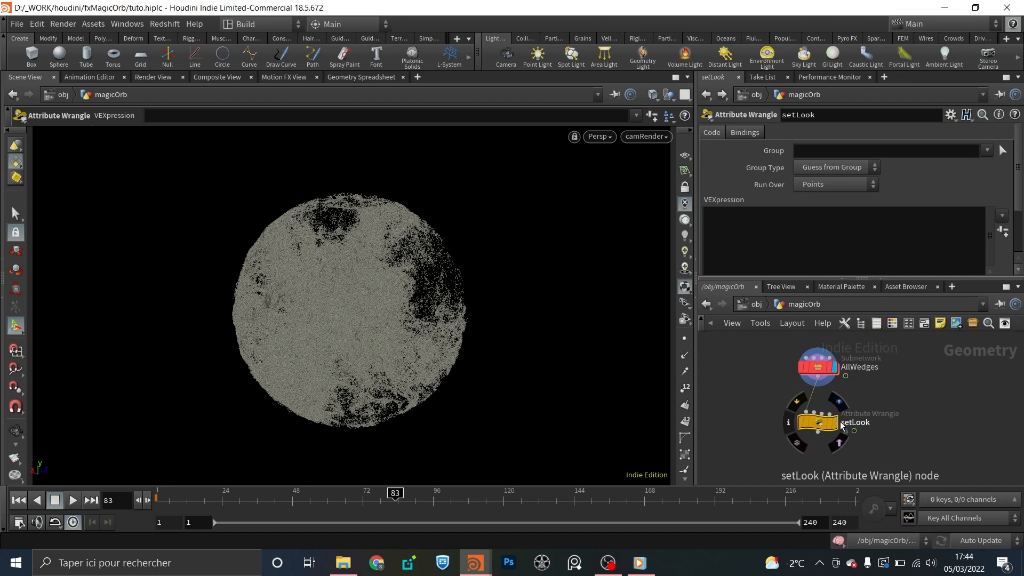
- Write the setLook expression v@Cd = chramp("rampCd", f@age/f@life); to color the particles by normalized age
{"action": "left_click", "coordinate": [835, 237]}
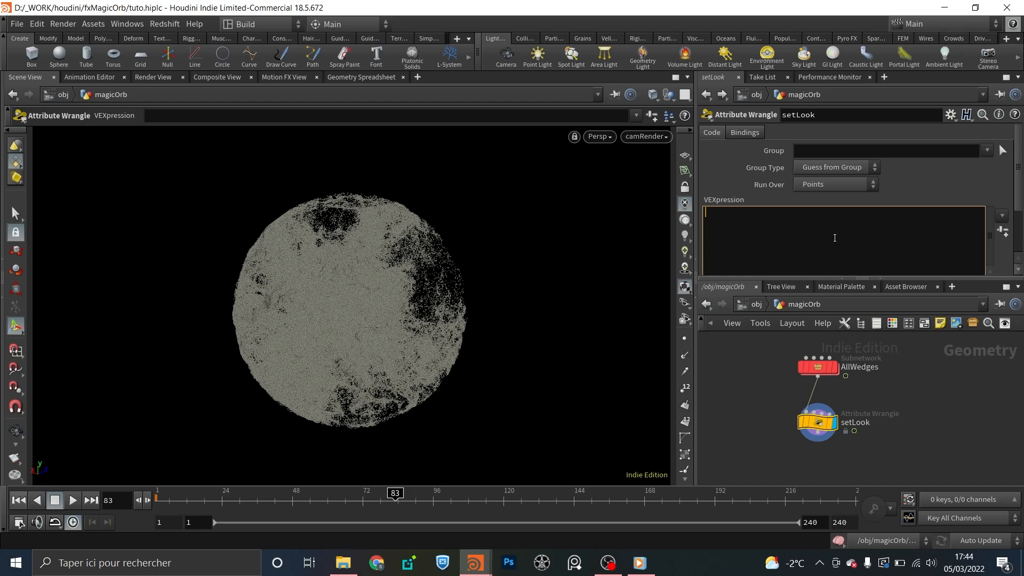
{"action": "type", "text": "v"}
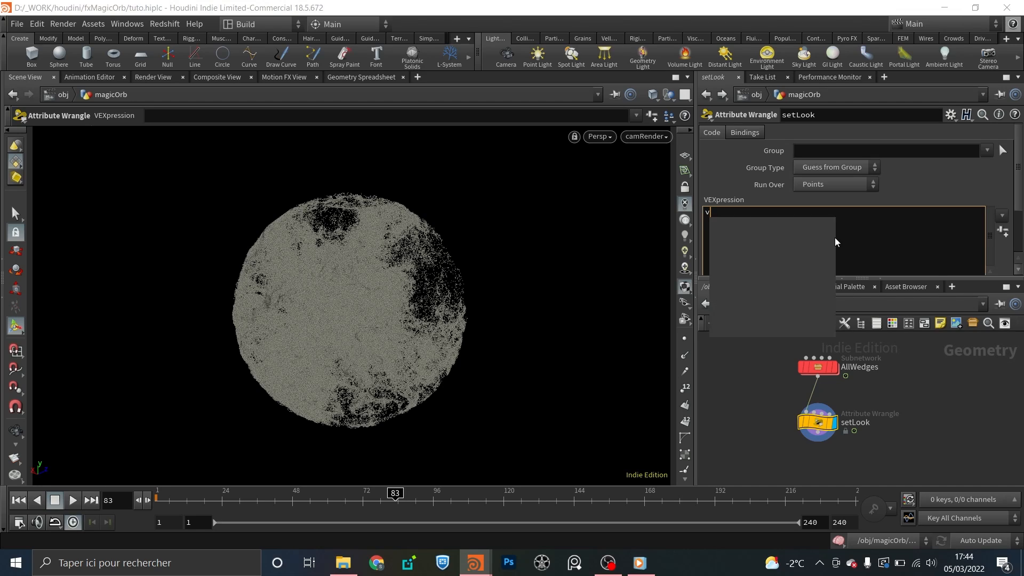
{"action": "type", "text": "@Cd "}
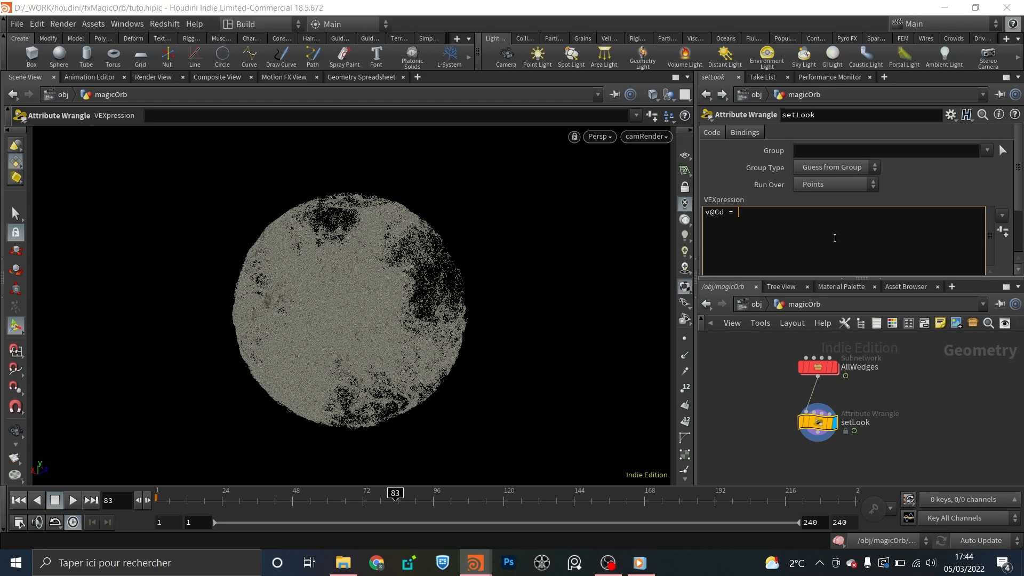
{"action": "type", "text": "= chram"}
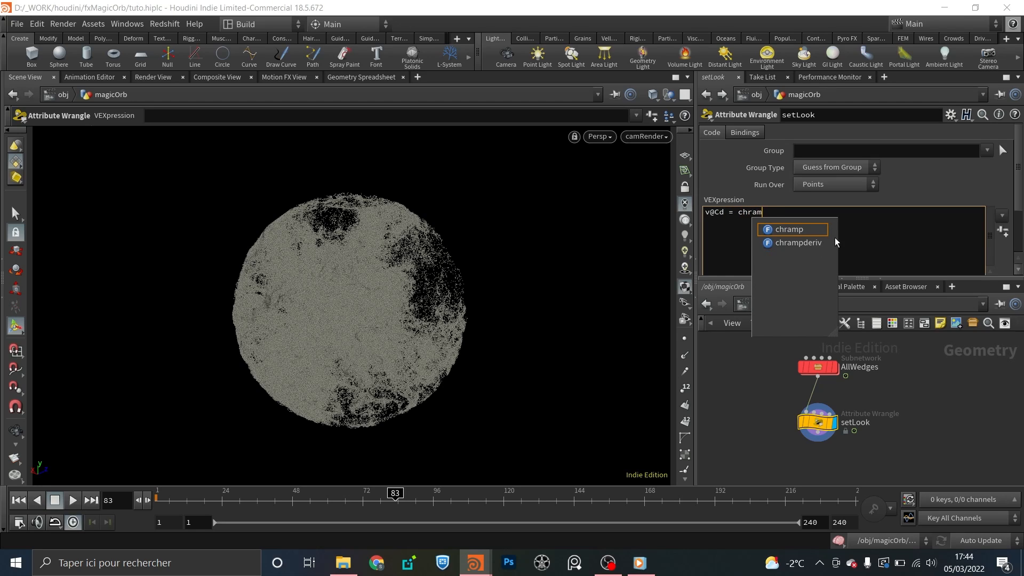
{"action": "type", "text": "p("}
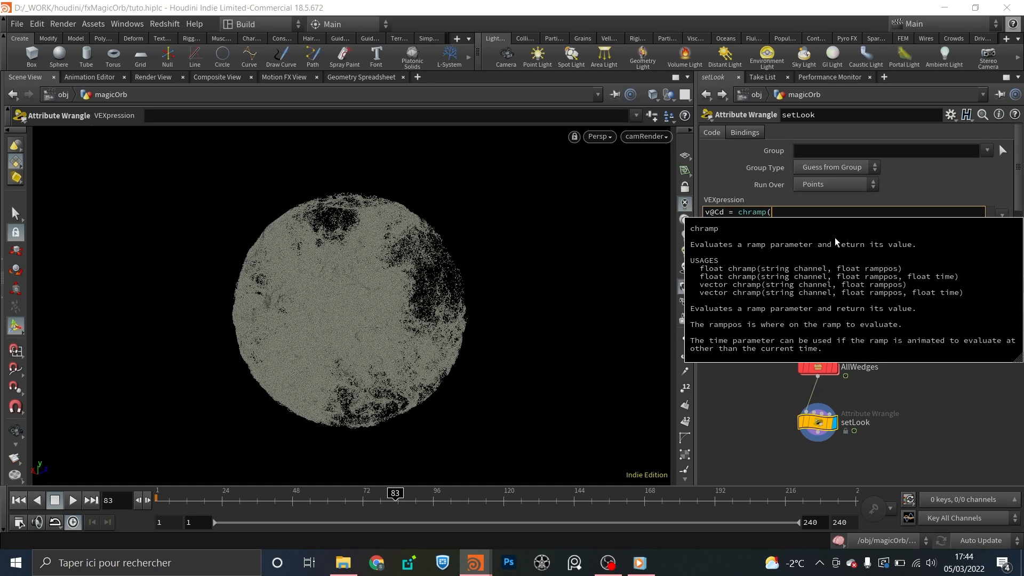
{"action": "type", "text": "\""}
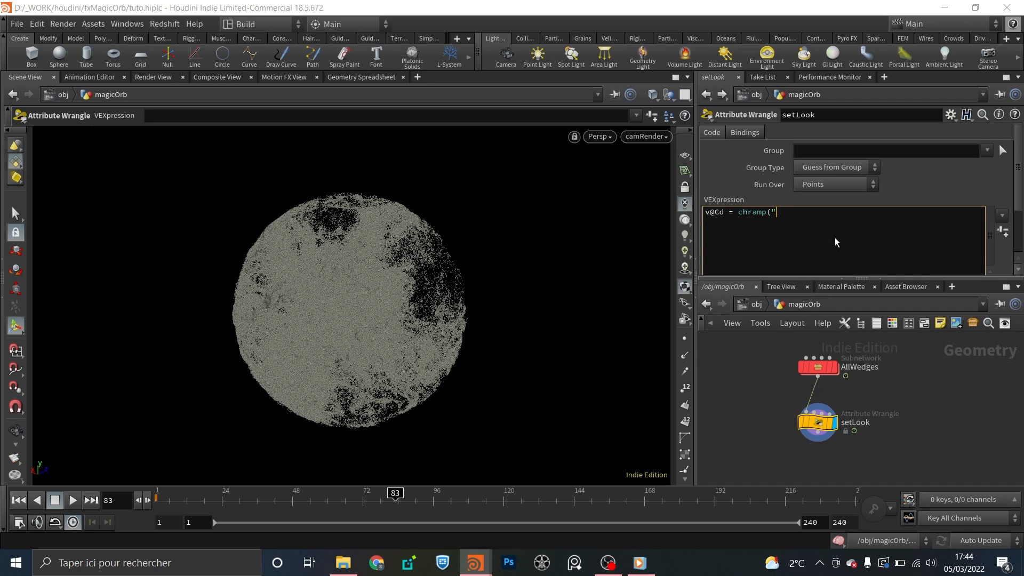
{"action": "type", "text": "rampCd\", f@age/f@life);"}
{"action": "left_click", "coordinate": [936, 450]}
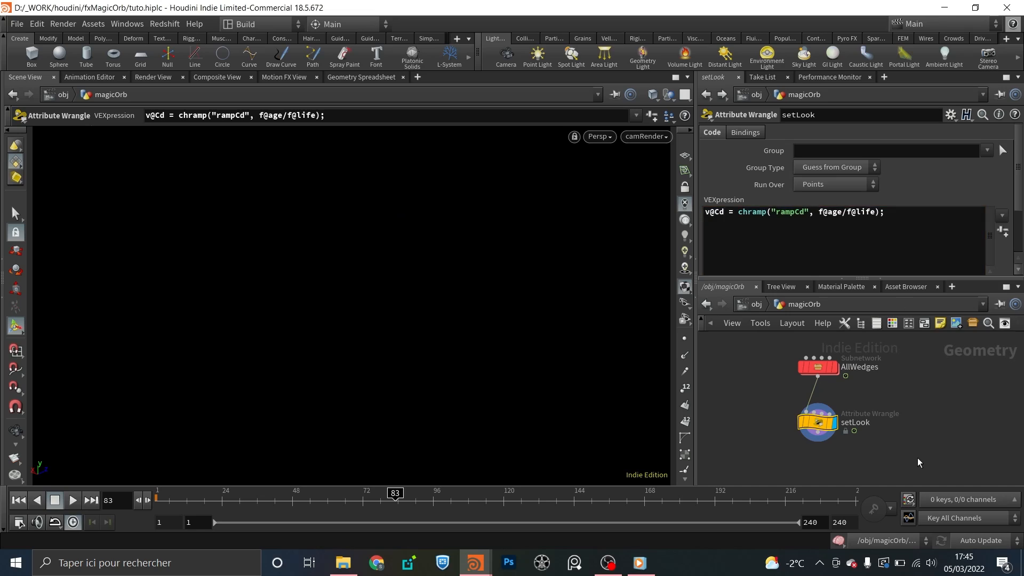
{"action": "left_click", "coordinate": [889, 212]}
{"action": "left_click_drag", "start_coordinate": [818, 212], "coordinate": [885, 212]}
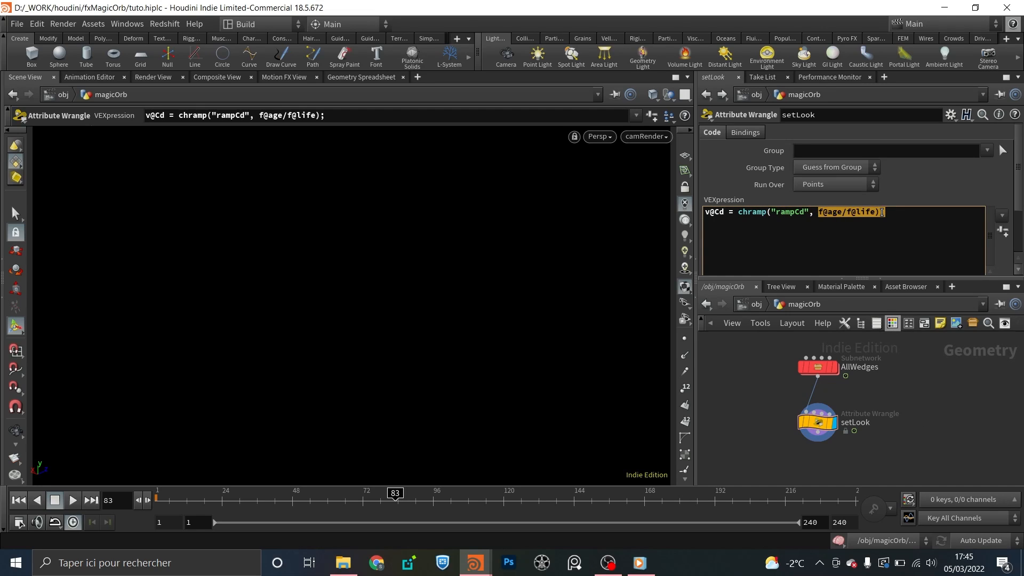
{"action": "left_click", "coordinate": [907, 219]}
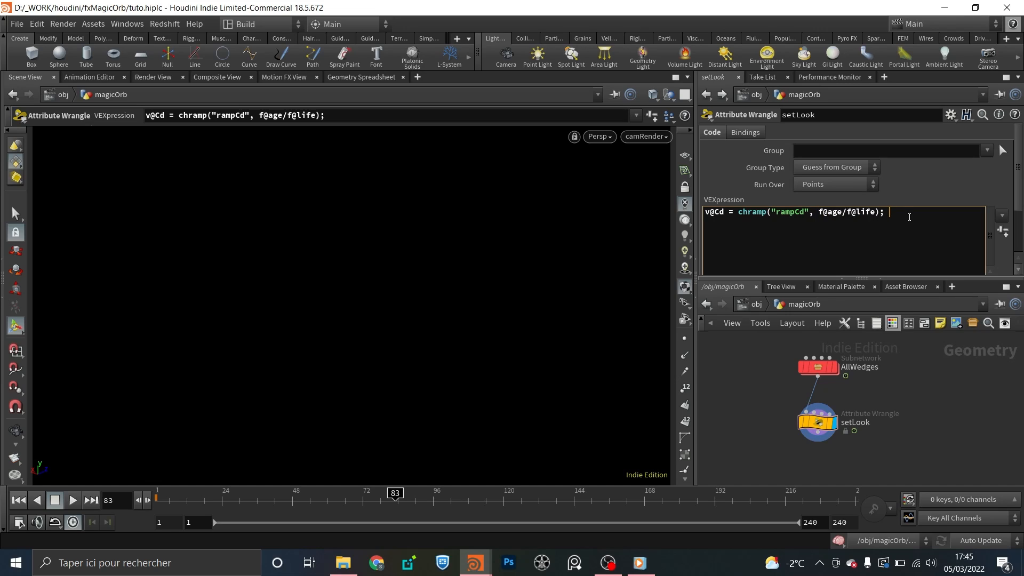
{"action": "left_click_drag", "start_coordinate": [877, 212], "coordinate": [818, 209]}
{"action": "key", "text": "ctrl+c"}
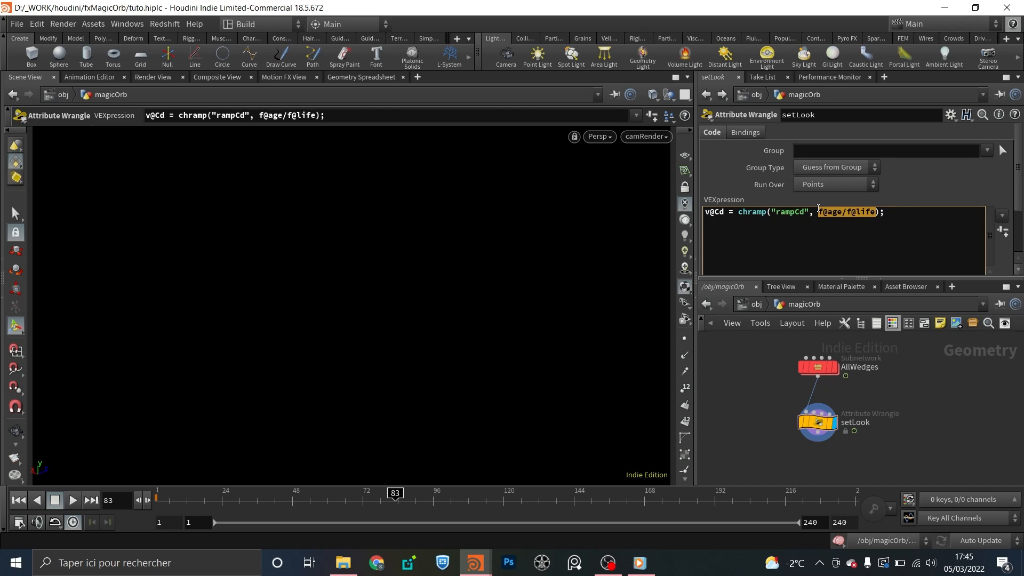
{"action": "key", "text": "BackSpace"}
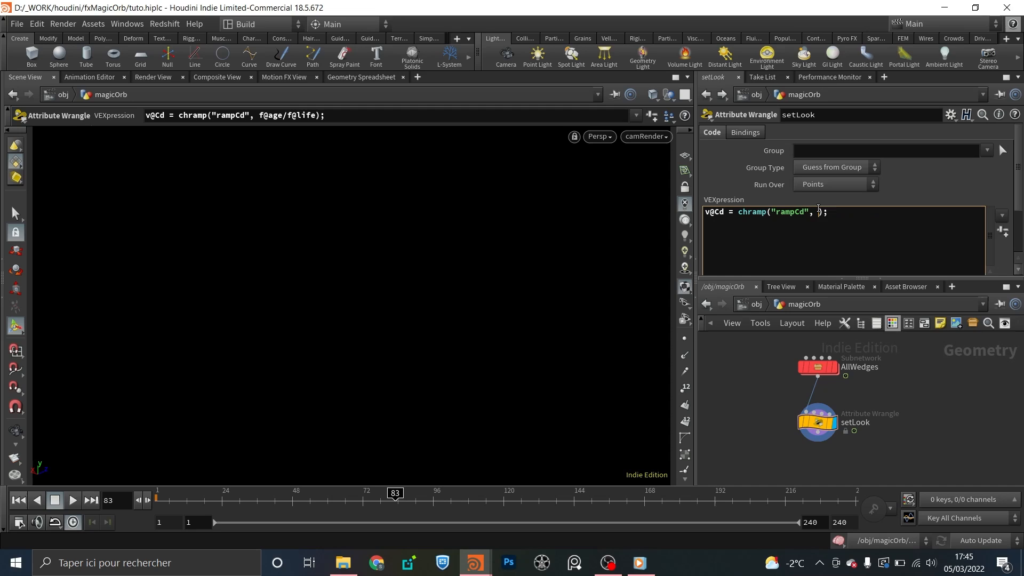
{"action": "type", "text": "fit(@"}
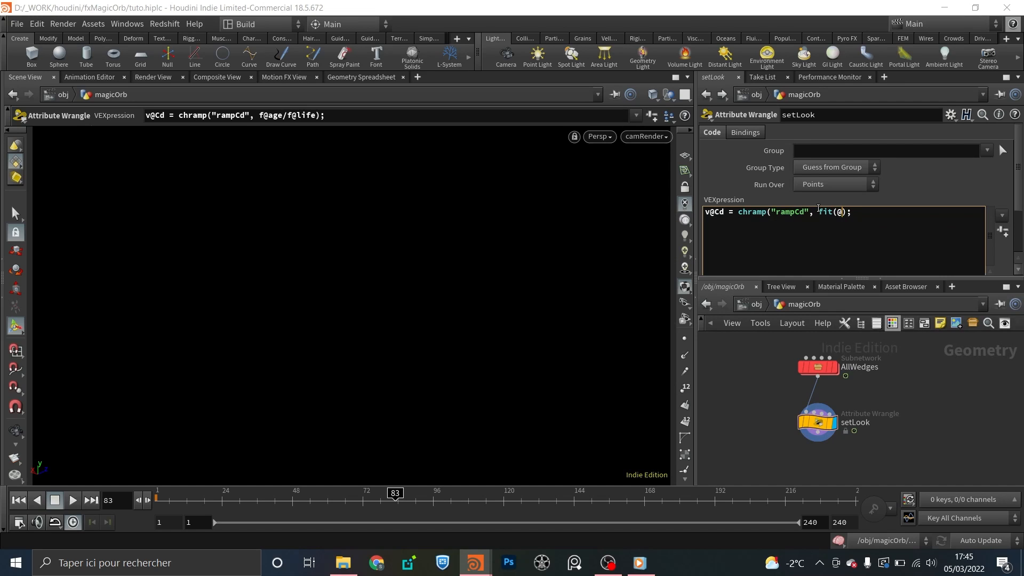
{"action": "type", "text": "age, 0, @life, 0, 1°"}
{"action": "key", "text": "BackSpace"}
{"action": "type", "text": ")"}
{"action": "left_click_drag", "start_coordinate": [818, 212], "coordinate": [937, 218]}
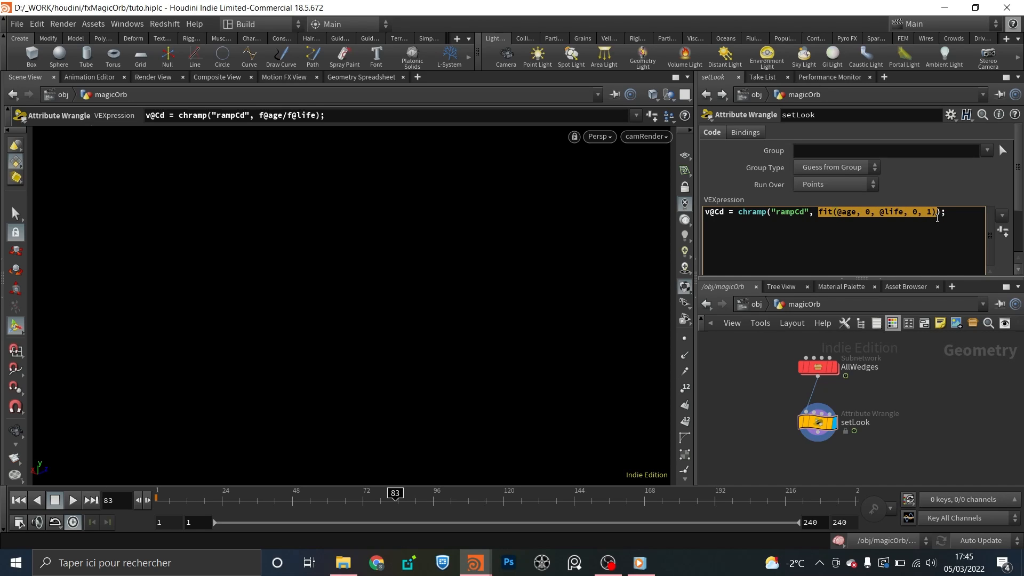
{"action": "key", "text": "ctrl+v"}
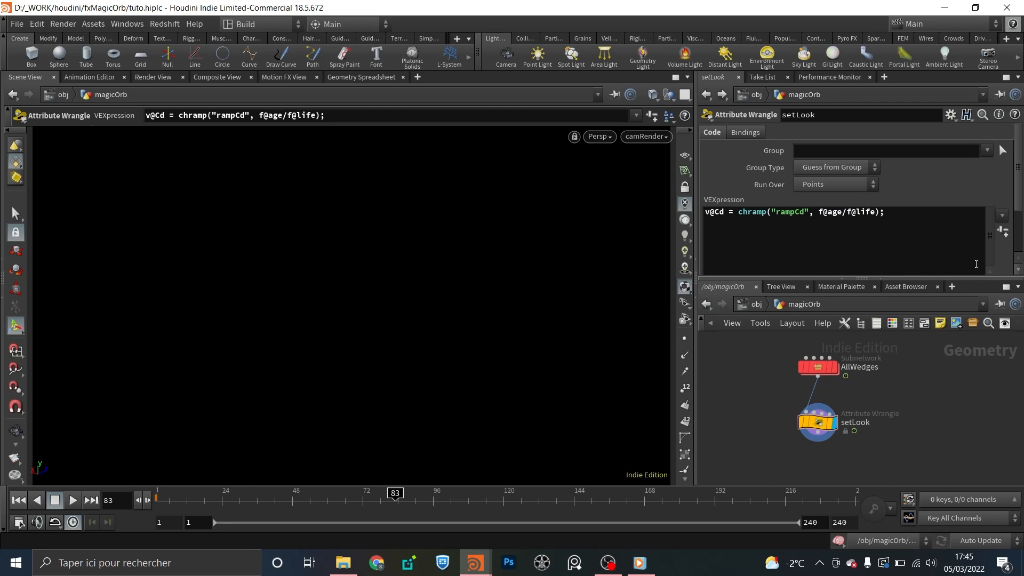
- Generate the rampCd ramp parameter on setLook from its VEX code
{"action": "left_click", "coordinate": [1006, 230]}
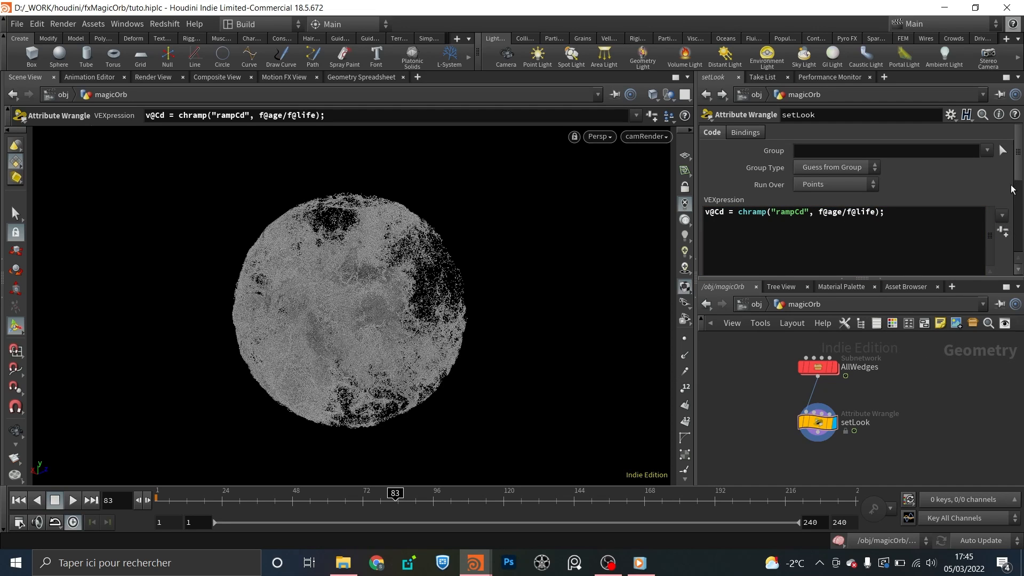
{"action": "left_click_drag", "start_coordinate": [1018, 141], "coordinate": [1018, 177]}
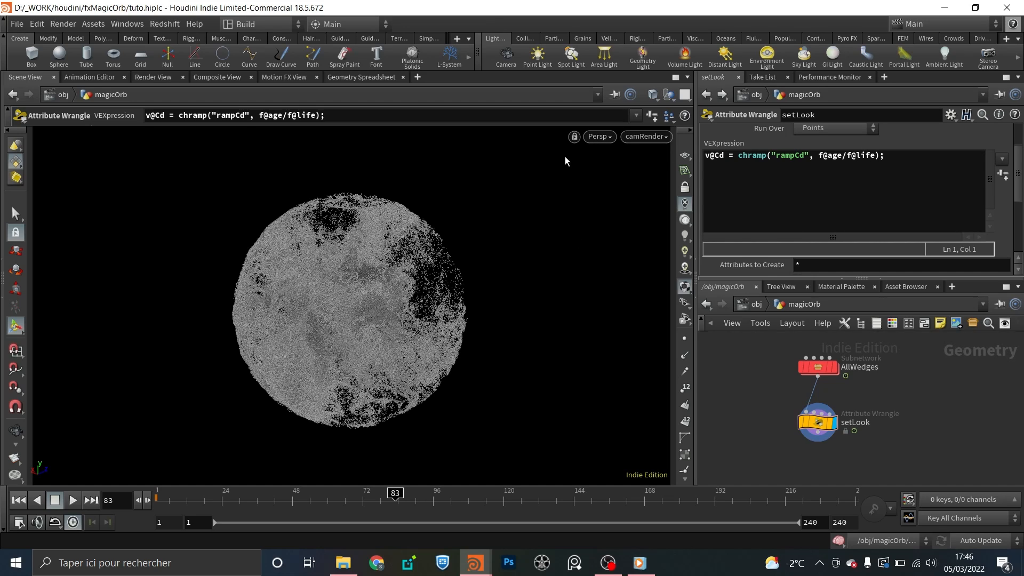
{"action": "key", "text": "Escape"}
{"action": "mouse_move", "coordinate": [459, 274]}
{"action": "left_mouse_down"}
{"action": "mouse_move", "coordinate": [338, 269]}
{"action": "mouse_move", "coordinate": [452, 258]}
{"action": "left_mouse_up"}
{"action": "key", "text": "Return"}
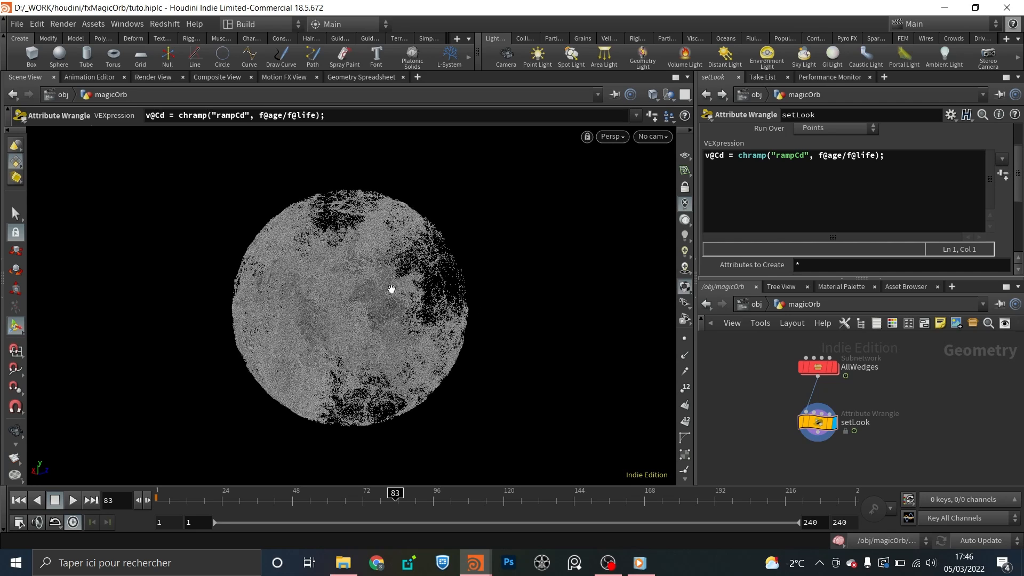
{"action": "key", "text": "Escape"}
{"action": "scroll", "coordinate": [395, 280], "scroll_direction": "up", "scroll_amount": 2}
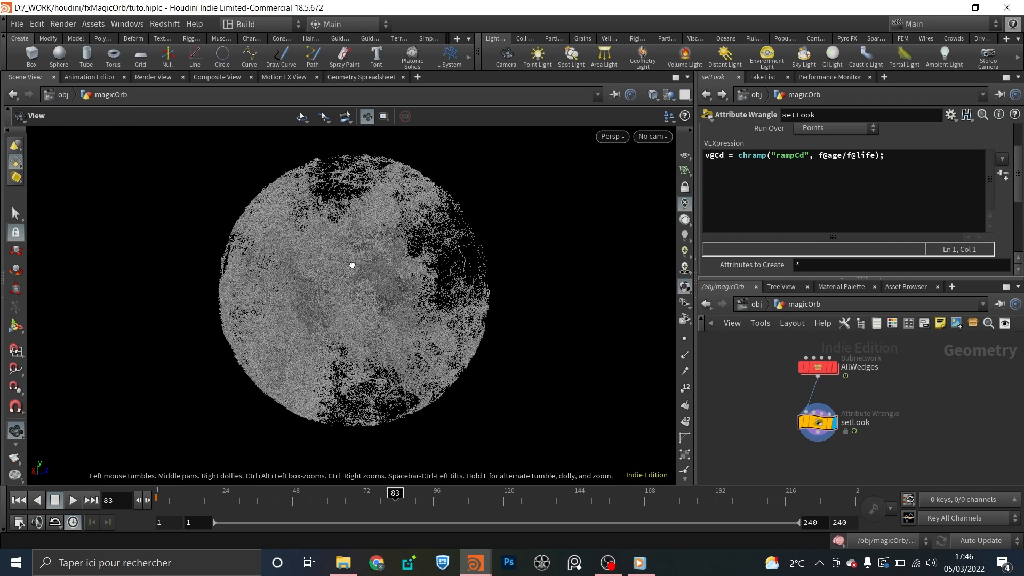
{"action": "left_click_drag", "start_coordinate": [351, 266], "coordinate": [352, 267]}
{"action": "key", "text": "Return"}
{"action": "scroll", "coordinate": [853, 213], "scroll_direction": "down", "scroll_amount": 5}
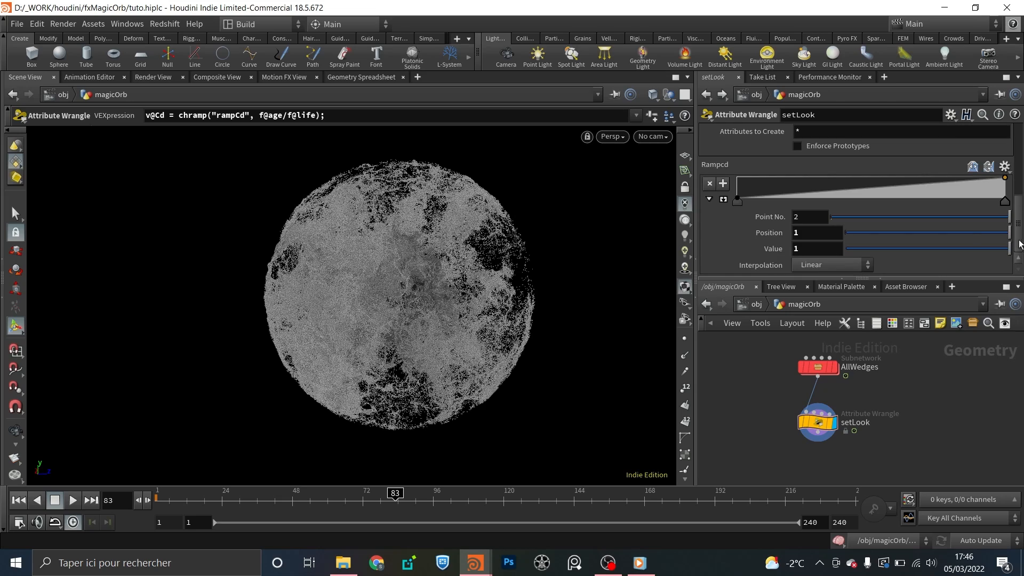
- Invert the rampCd float ramp by setting its first point's value to 1 and its last point's value to 0
{"action": "left_click", "coordinate": [737, 201]}
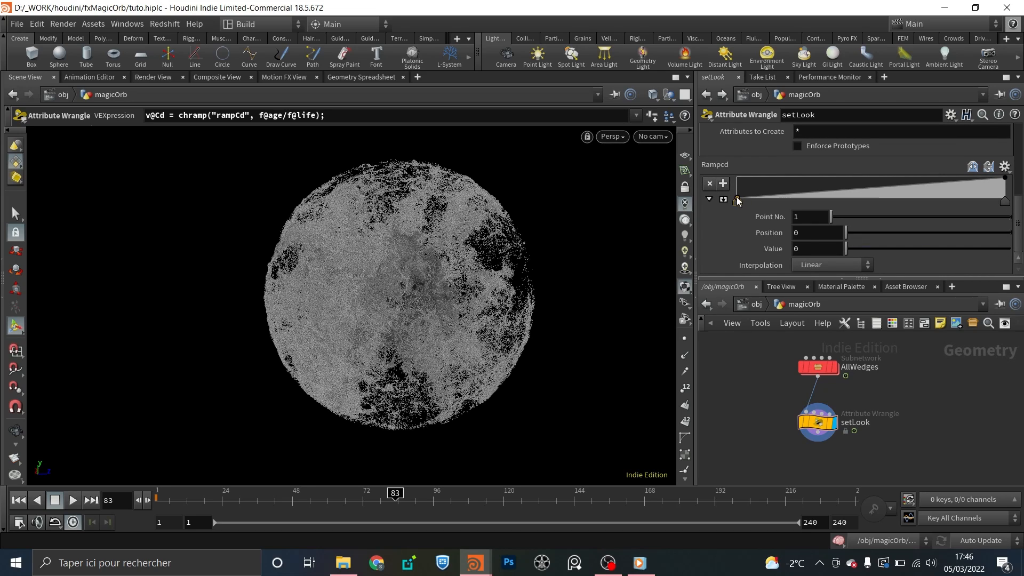
{"action": "left_click_drag", "start_coordinate": [736, 196], "coordinate": [734, 173]}
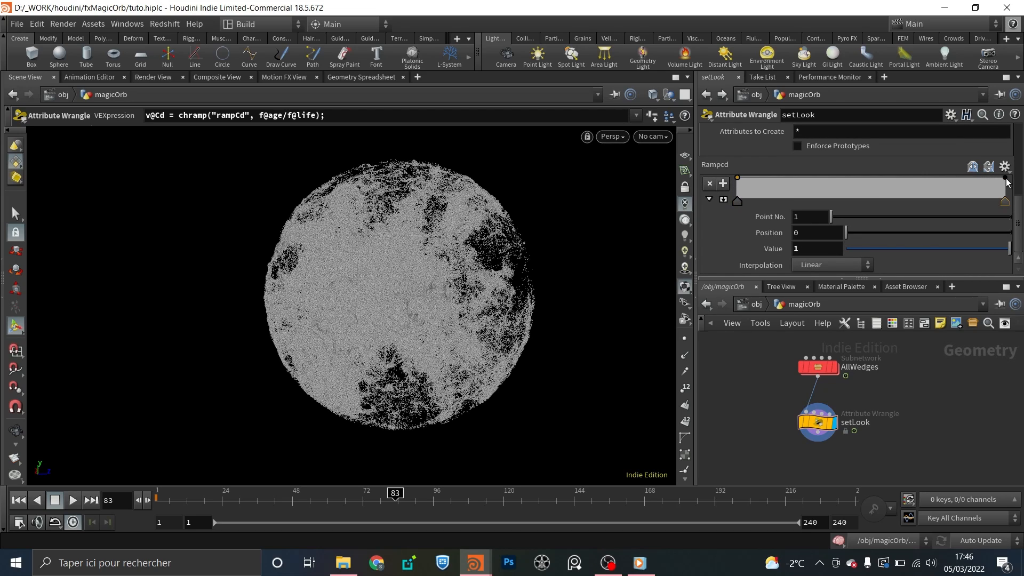
{"action": "left_click_drag", "start_coordinate": [1007, 183], "coordinate": [1008, 200]}
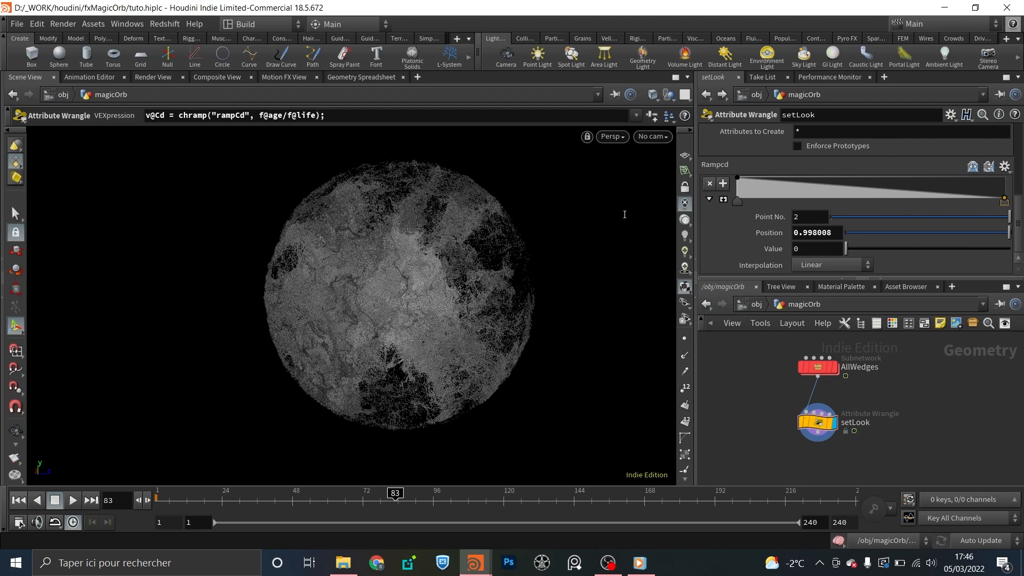
{"action": "scroll", "coordinate": [1018, 233], "scroll_direction": "up", "scroll_amount": 1}
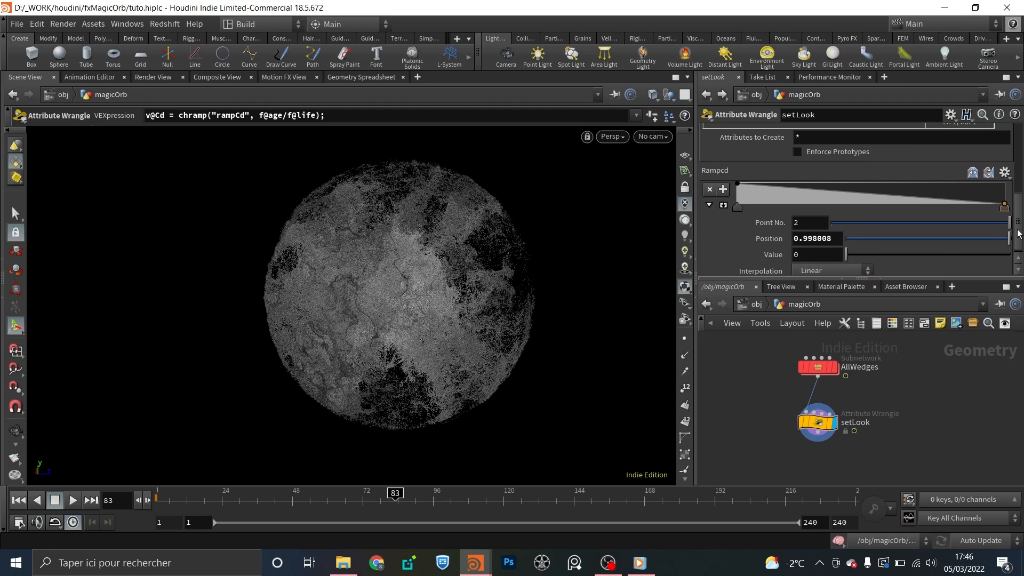
{"action": "key", "text": "Escape"}
{"action": "left_click_drag", "start_coordinate": [313, 261], "coordinate": [351, 267]}
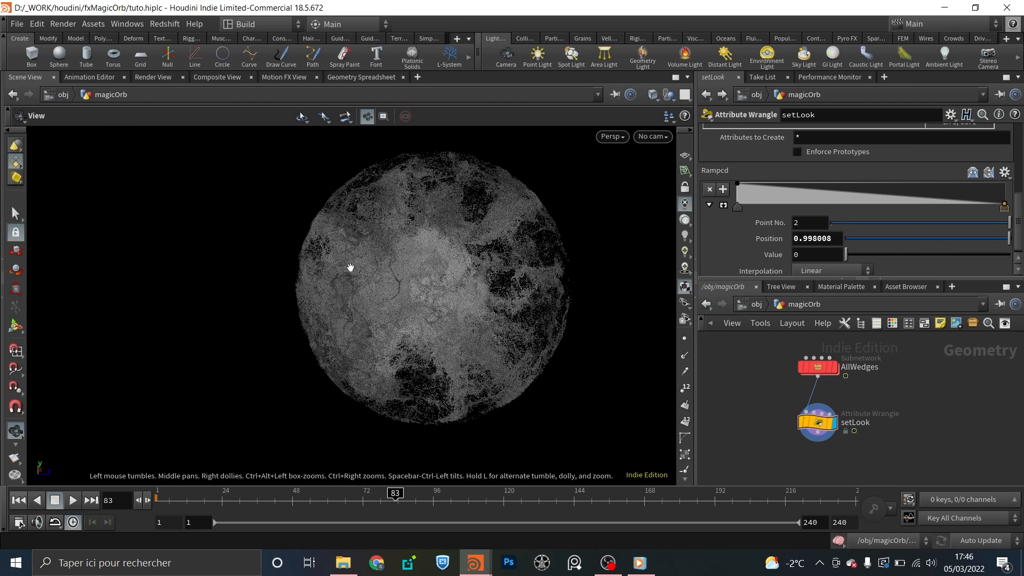
{"action": "key", "text": "Return"}
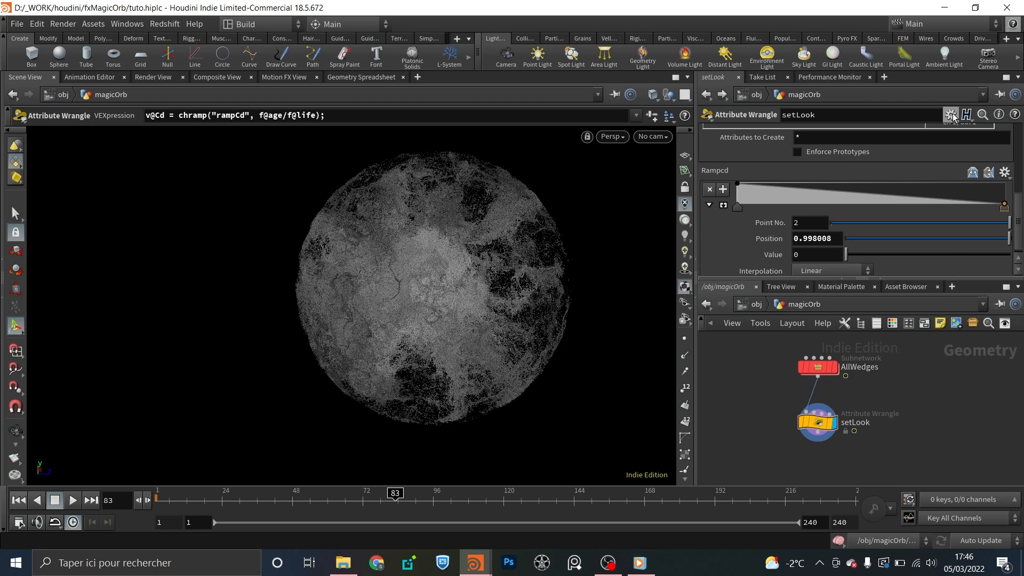
- In setLook's parameter interface, change the rampCd ramp type to Color and apply the change
{"action": "left_click", "coordinate": [951, 115]}
{"action": "left_click", "coordinate": [863, 132]}
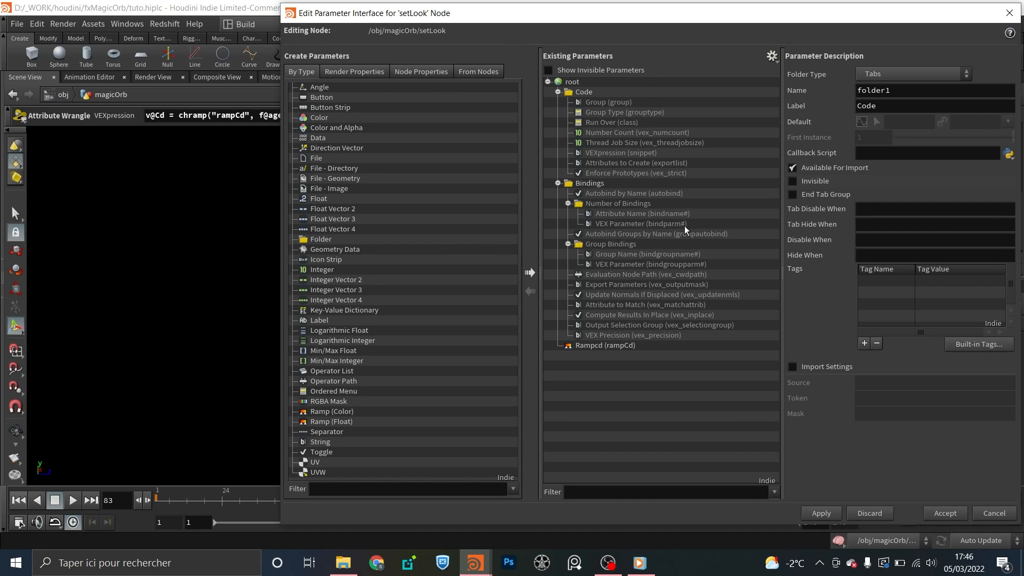
{"action": "left_click", "coordinate": [626, 344]}
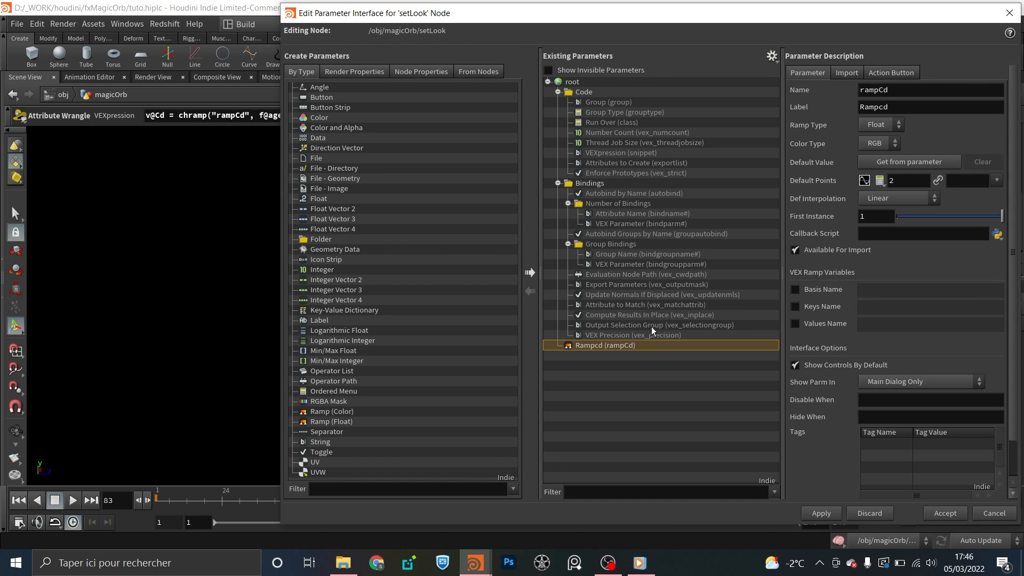
{"action": "left_click", "coordinate": [869, 126]}
{"action": "left_click", "coordinate": [878, 154]}
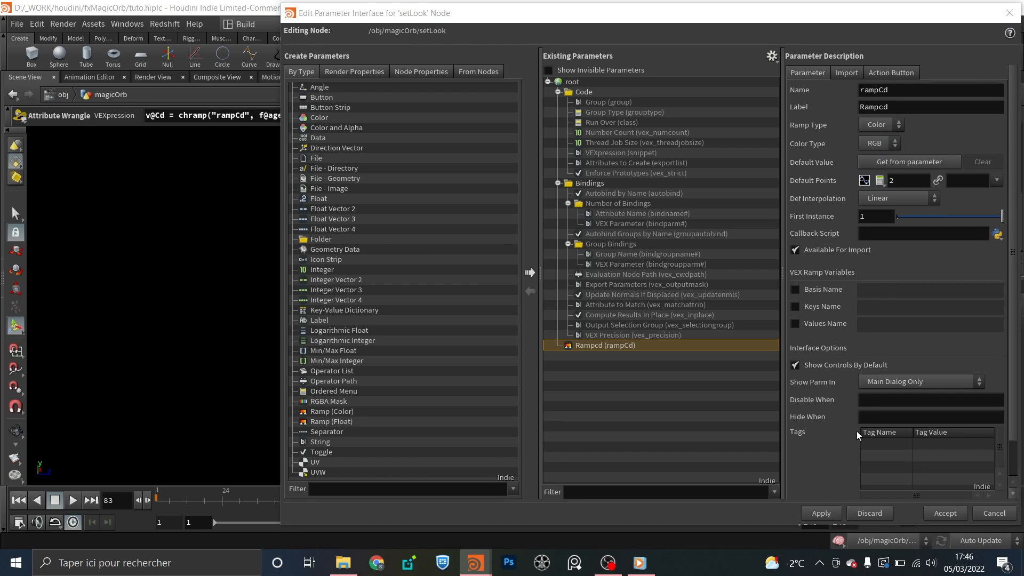
{"action": "left_click", "coordinate": [819, 512]}
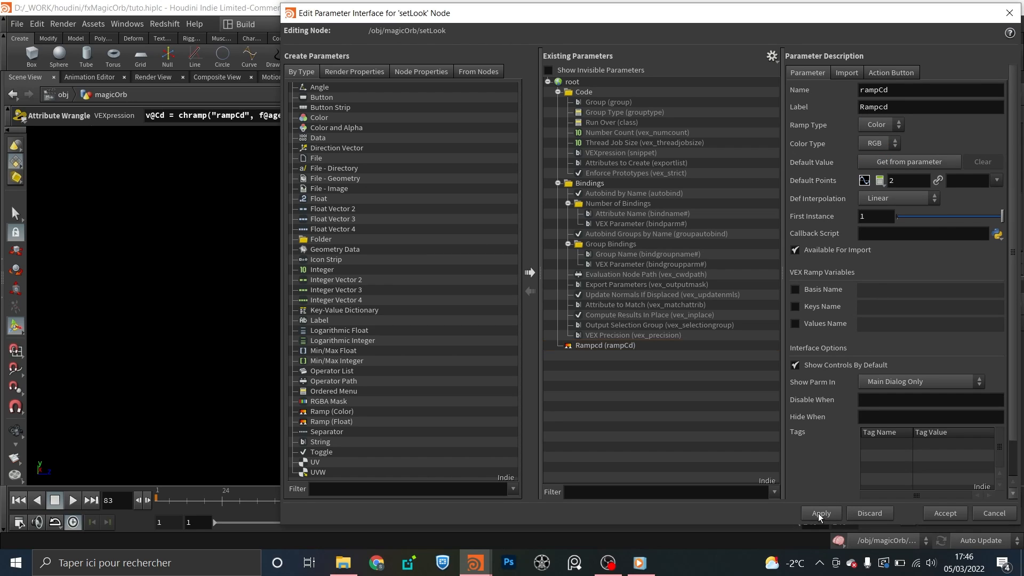
{"action": "left_click", "coordinate": [1010, 20]}
- Color the ramp's first point white and move the black end point to position about 0.95
{"action": "left_click_drag", "start_coordinate": [1016, 151], "coordinate": [1020, 238]}
{"action": "left_click", "coordinate": [735, 201]}
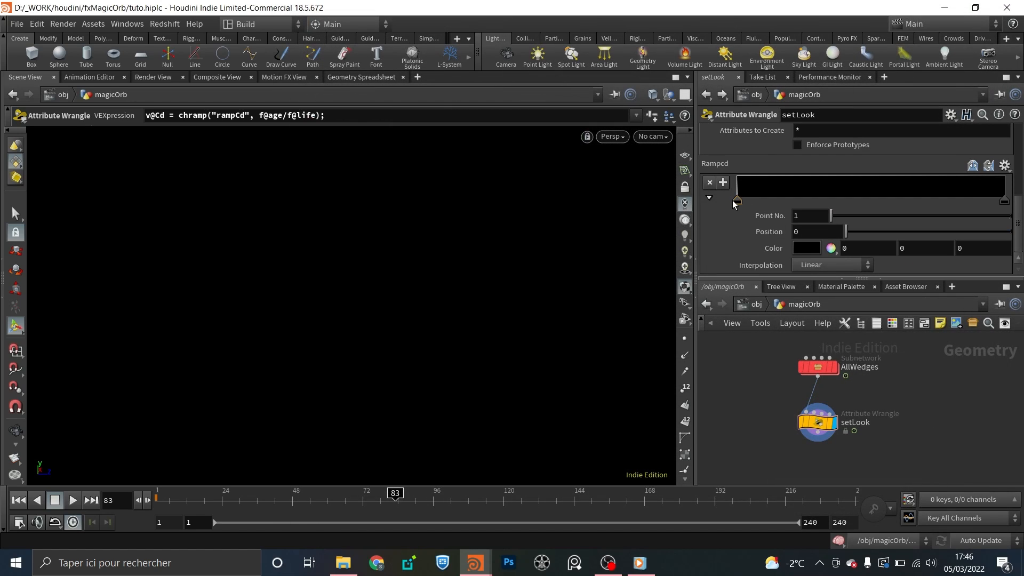
{"action": "left_click", "coordinate": [807, 248]}
{"action": "left_click", "coordinate": [916, 173]}
{"action": "left_click", "coordinate": [923, 67]}
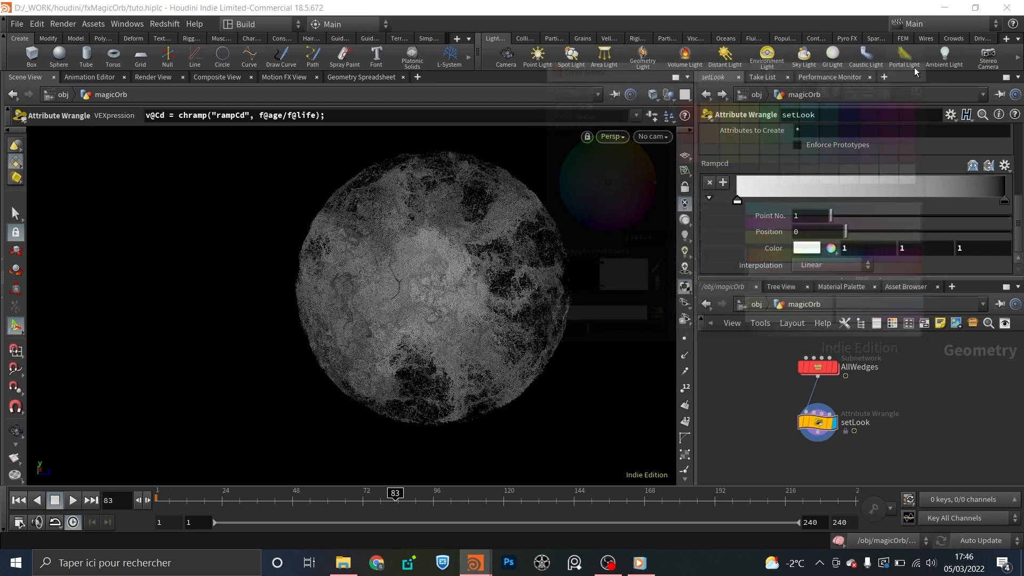
{"action": "mouse_move", "coordinate": [1004, 201]}
{"action": "left_mouse_down"}
{"action": "mouse_move", "coordinate": [905, 196]}
{"action": "mouse_move", "coordinate": [990, 193]}
{"action": "left_mouse_up"}
- Add a middle ramp point at position about 0.48 and color it yellow-green (0.535, 1, 0)
{"action": "left_click", "coordinate": [865, 192]}
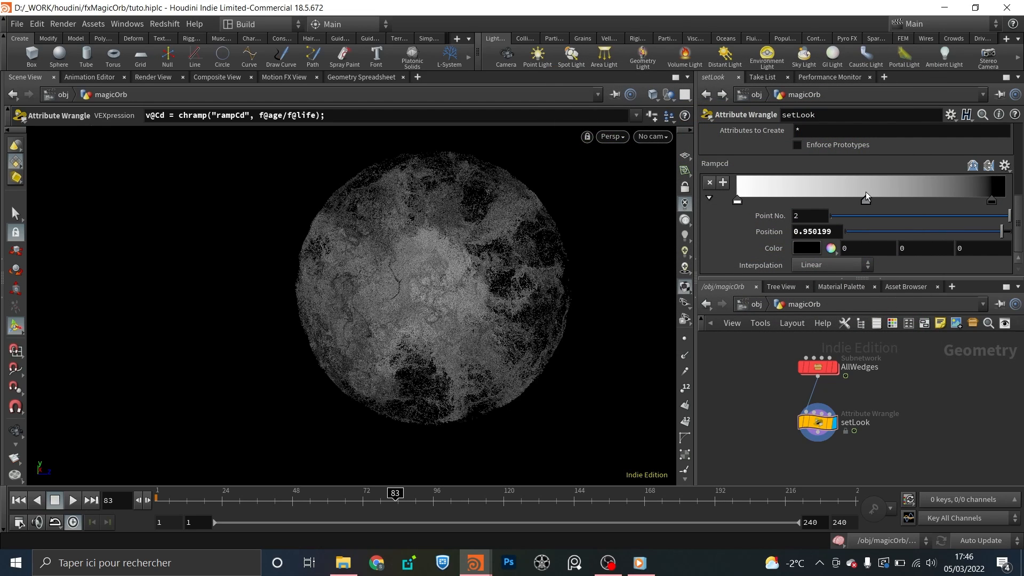
{"action": "left_click", "coordinate": [805, 248]}
{"action": "left_click", "coordinate": [766, 116]}
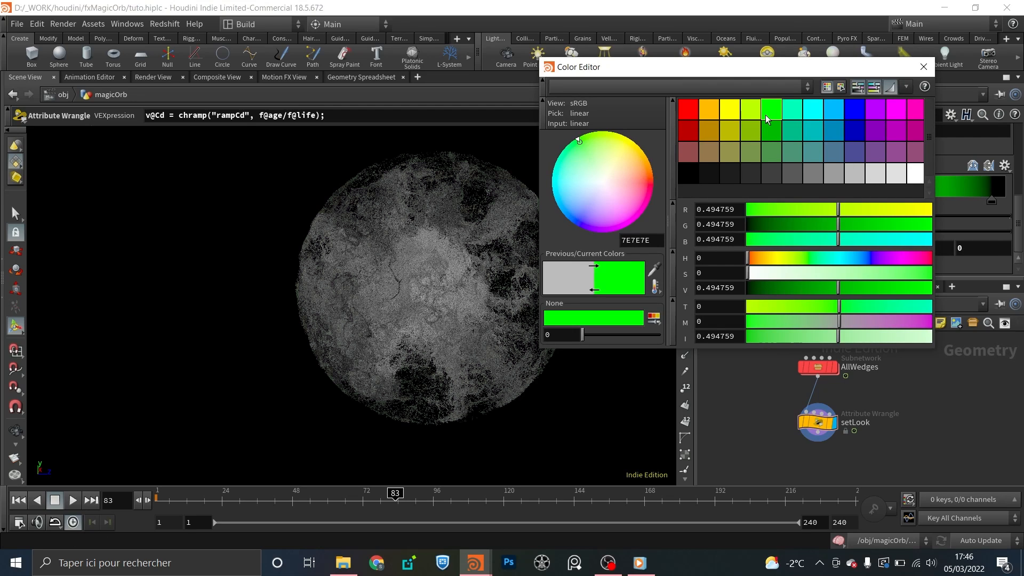
{"action": "left_click", "coordinate": [826, 210]}
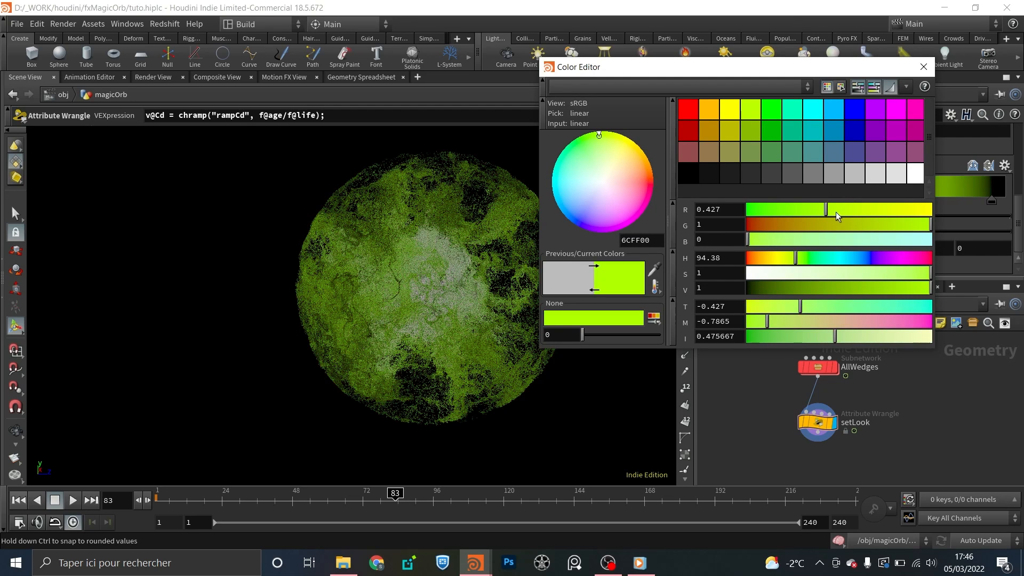
{"action": "left_click_drag", "start_coordinate": [840, 214], "coordinate": [844, 213]}
{"action": "left_click", "coordinate": [923, 66]}
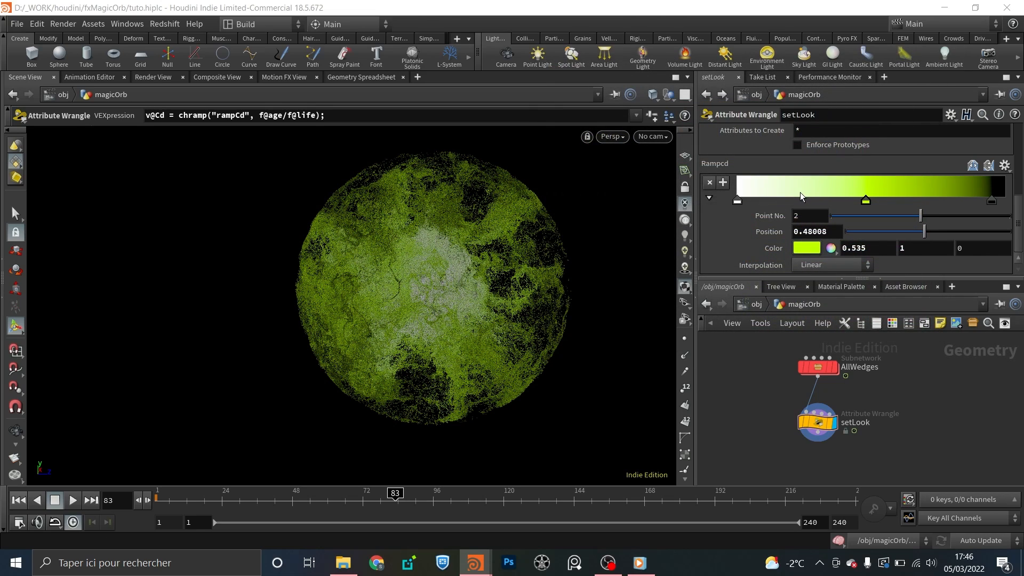
- Add a yellow (1, 1, 0) point to the rampCd ramp at position about 0.235 and move the yellow-green point to about 0.54
{"action": "left_click", "coordinate": [806, 247]}
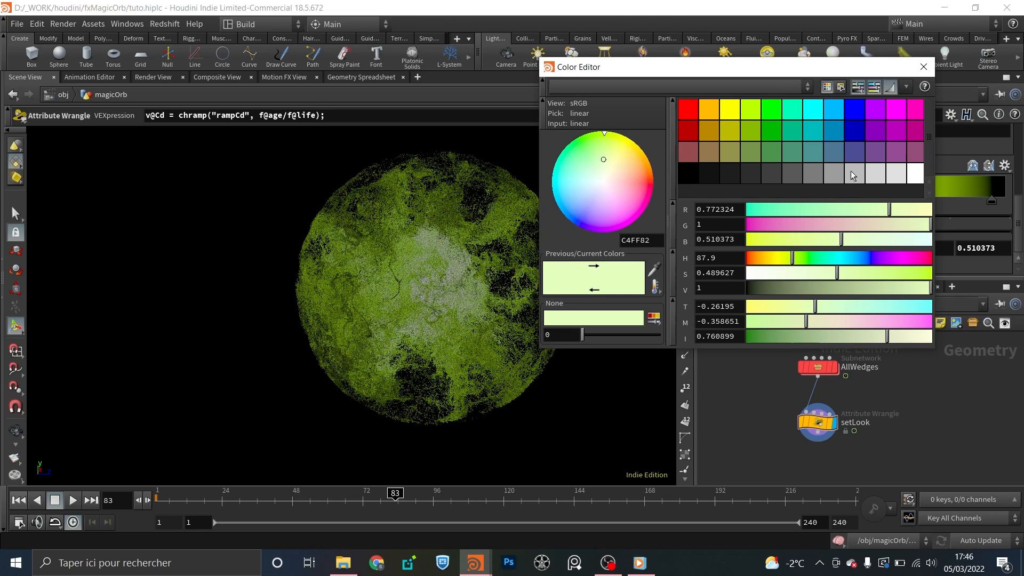
{"action": "left_click", "coordinate": [731, 112]}
{"action": "left_click", "coordinate": [921, 68]}
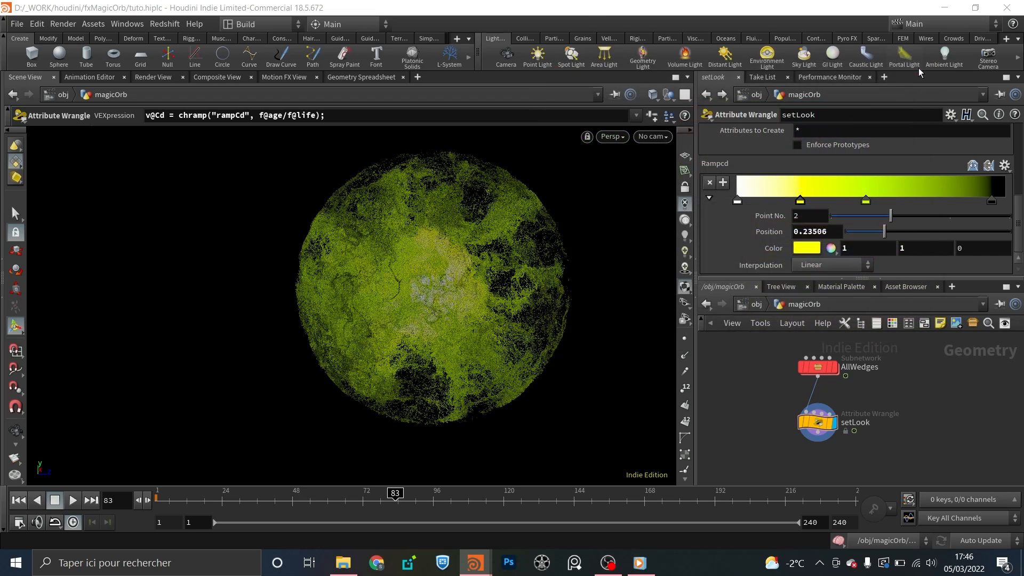
{"action": "left_click_drag", "start_coordinate": [865, 199], "coordinate": [881, 199]}
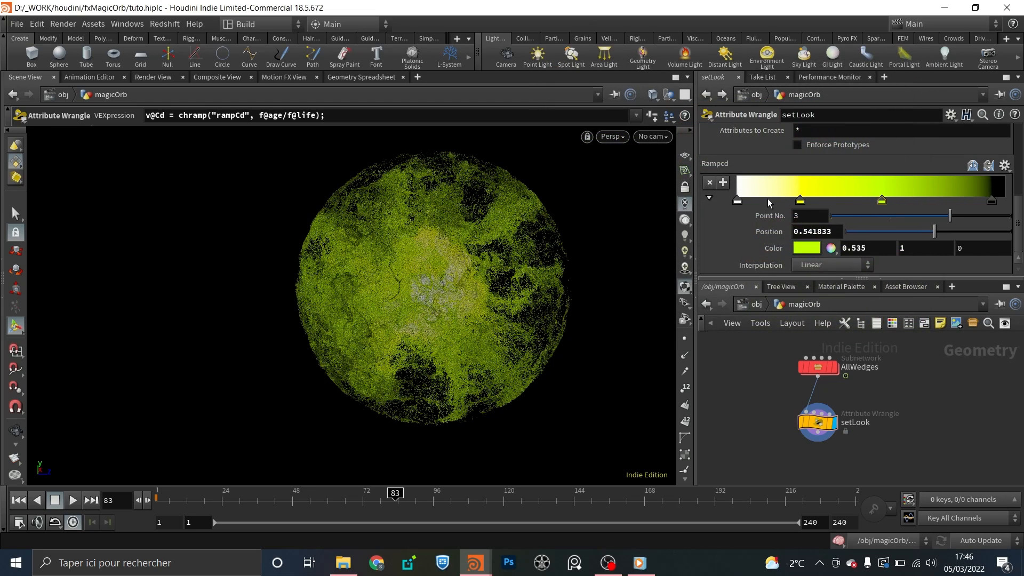
- Set the color of rampCd's first point to an overbright white of 2, 2, 2
{"action": "left_click", "coordinate": [737, 200]}
{"action": "double_click", "coordinate": [865, 249]}
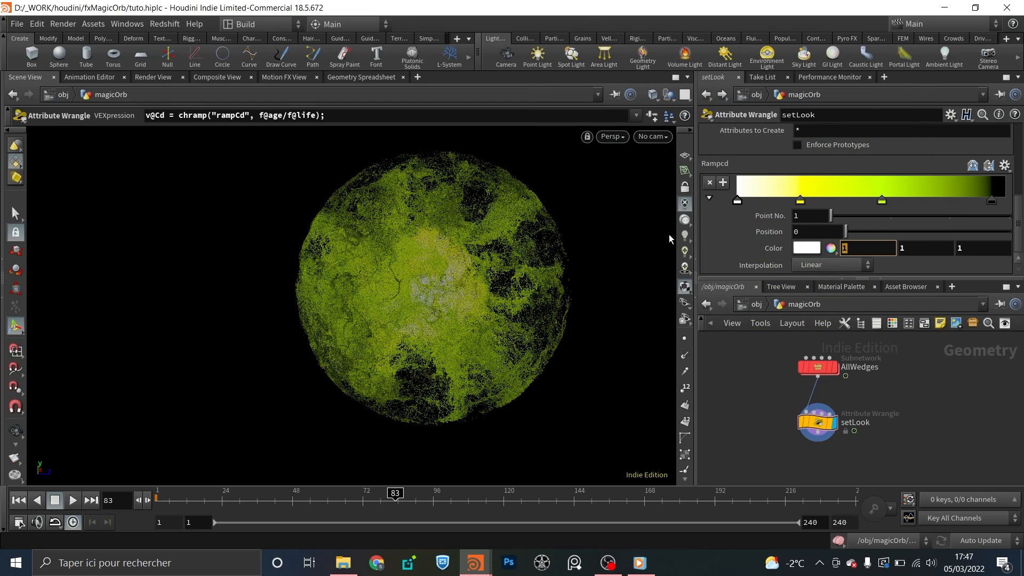
{"action": "type", "text": "2"}
{"action": "key", "text": "Tab"}
{"action": "type", "text": "2"}
{"action": "key", "text": "Tab"}
{"action": "type", "text": "2"}
{"action": "key", "text": "Return"}
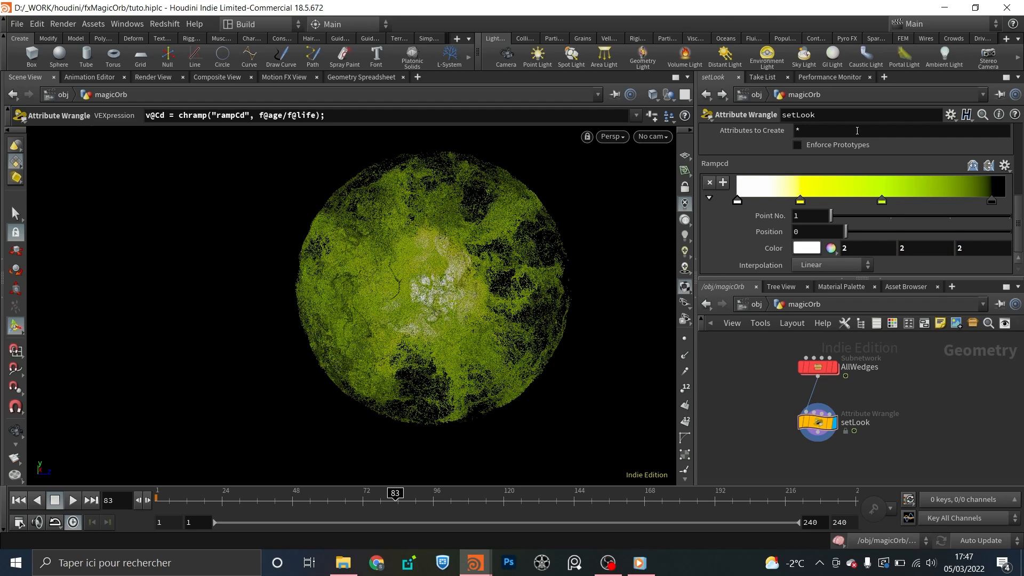
- Shift rampCd's yellow-green point to about 0.60, the yellow point closer to it, and the black end point to about 0.88
{"action": "left_click_drag", "start_coordinate": [884, 201], "coordinate": [898, 200]}
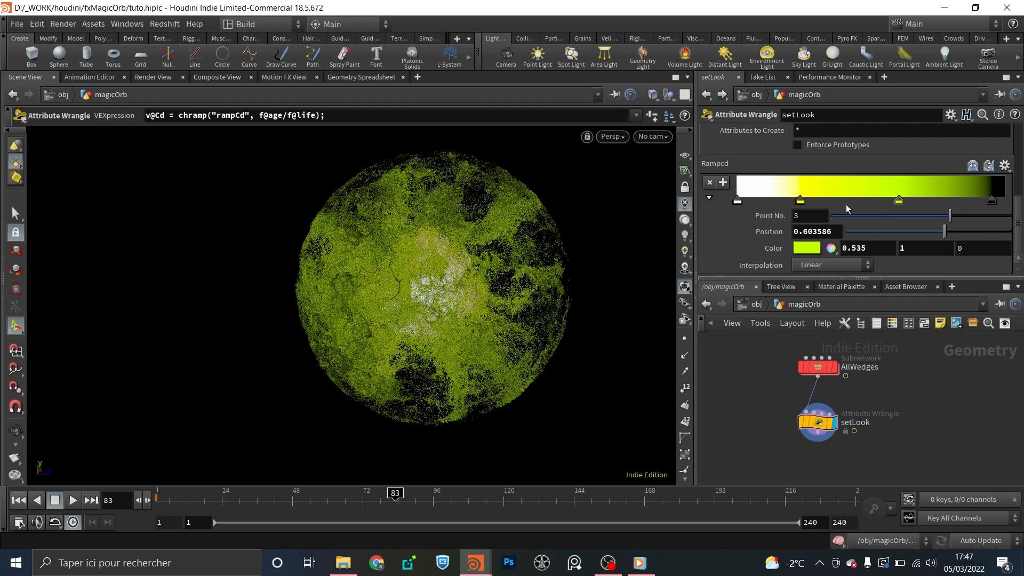
{"action": "left_click_drag", "start_coordinate": [801, 199], "coordinate": [839, 200]}
{"action": "key", "text": "space"}
{"action": "mouse_move", "coordinate": [453, 271]}
{"action": "left_mouse_down"}
{"action": "mouse_move", "coordinate": [404, 272]}
{"action": "mouse_move", "coordinate": [480, 268]}
{"action": "mouse_move", "coordinate": [454, 272]}
{"action": "left_mouse_up"}
{"action": "left_click", "coordinate": [736, 201]}
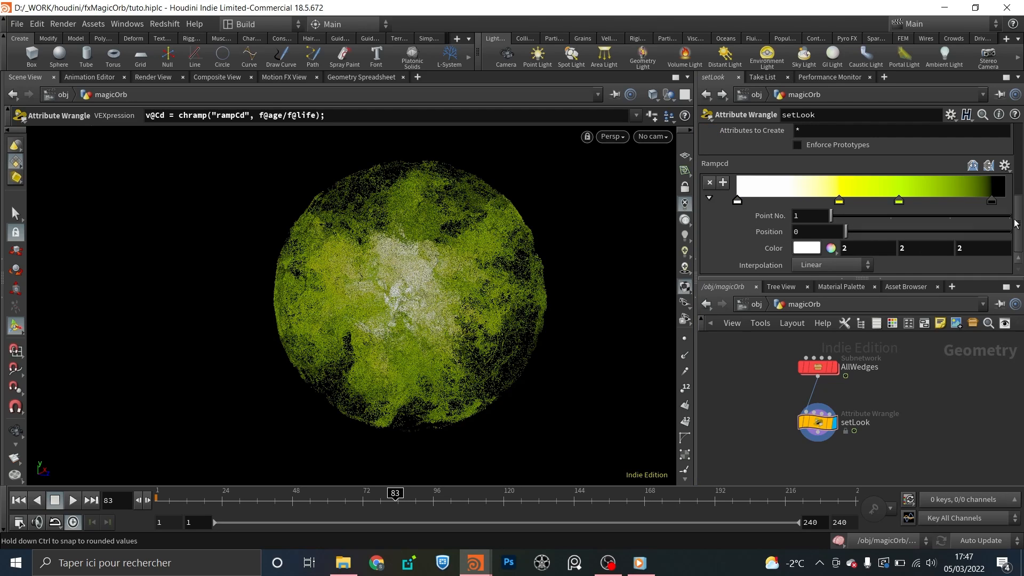
{"action": "left_click_drag", "start_coordinate": [1017, 242], "coordinate": [1016, 184]}
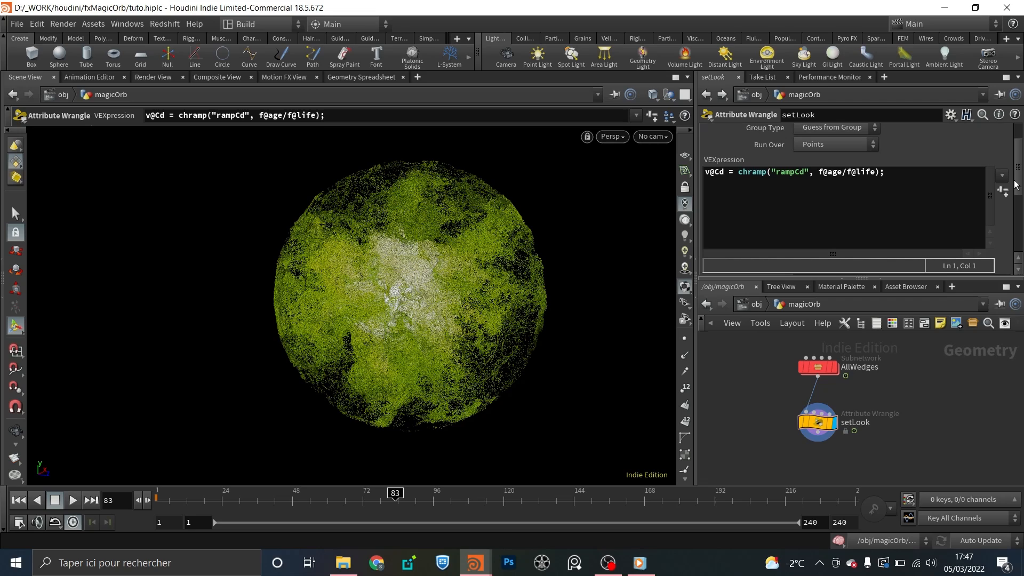
{"action": "scroll", "coordinate": [1016, 176], "scroll_direction": "down", "scroll_amount": 5}
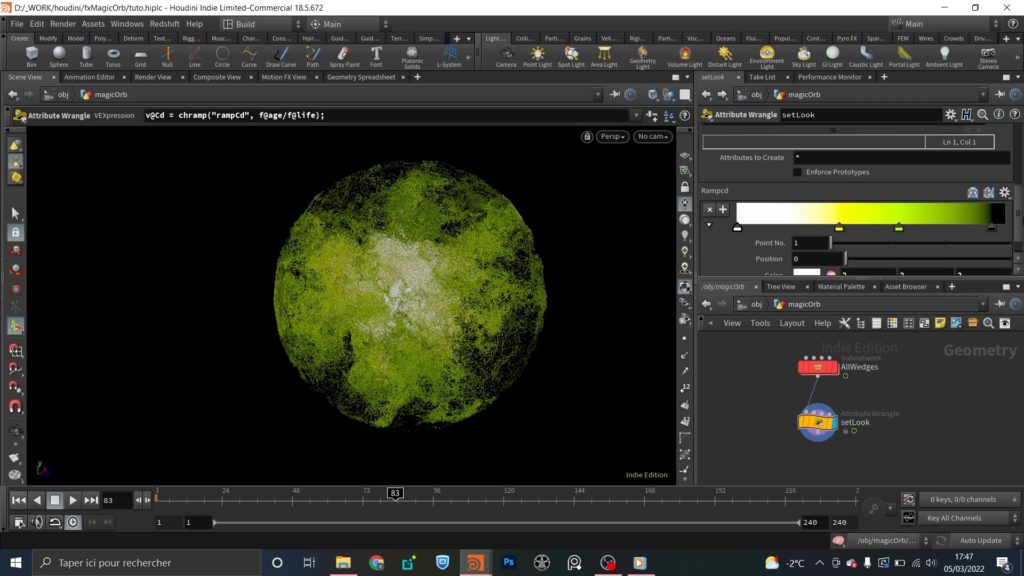
{"action": "left_click_drag", "start_coordinate": [991, 230], "coordinate": [973, 233]}
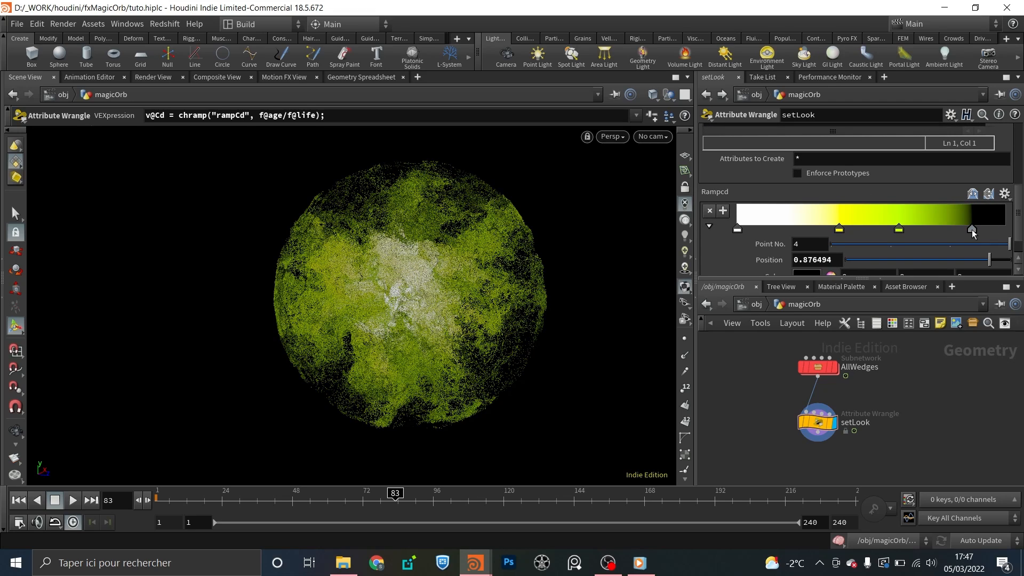
- Add the line f@Alpha = chramp("rampAlpha", f@age/f@life); to setLook's VEX code and create its ramp parameter
{"action": "scroll", "coordinate": [954, 203], "scroll_direction": "up", "scroll_amount": 5}
{"action": "left_click", "coordinate": [927, 164]}
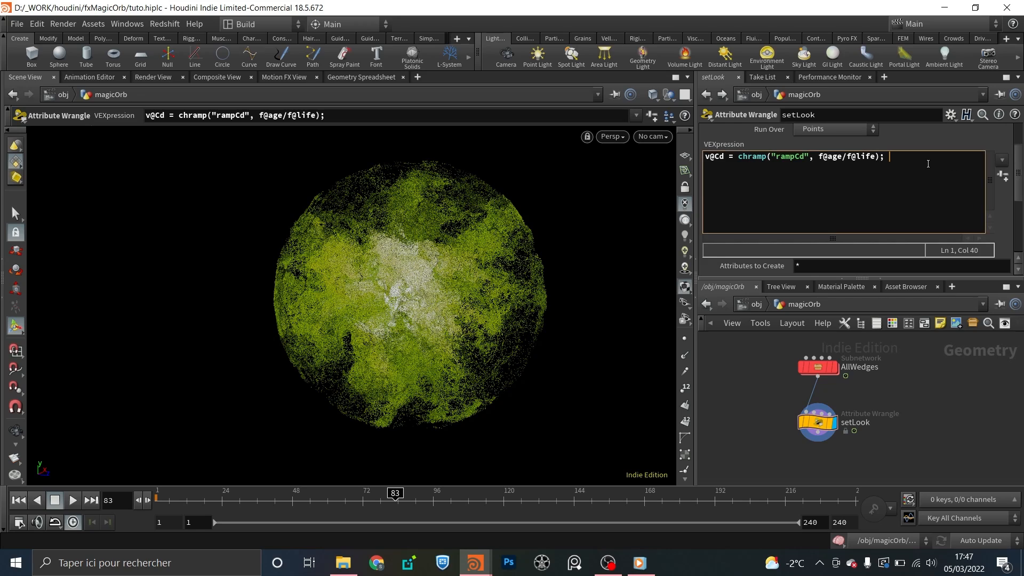
{"action": "key", "text": "Return"}
{"action": "type", "text": "f@"}
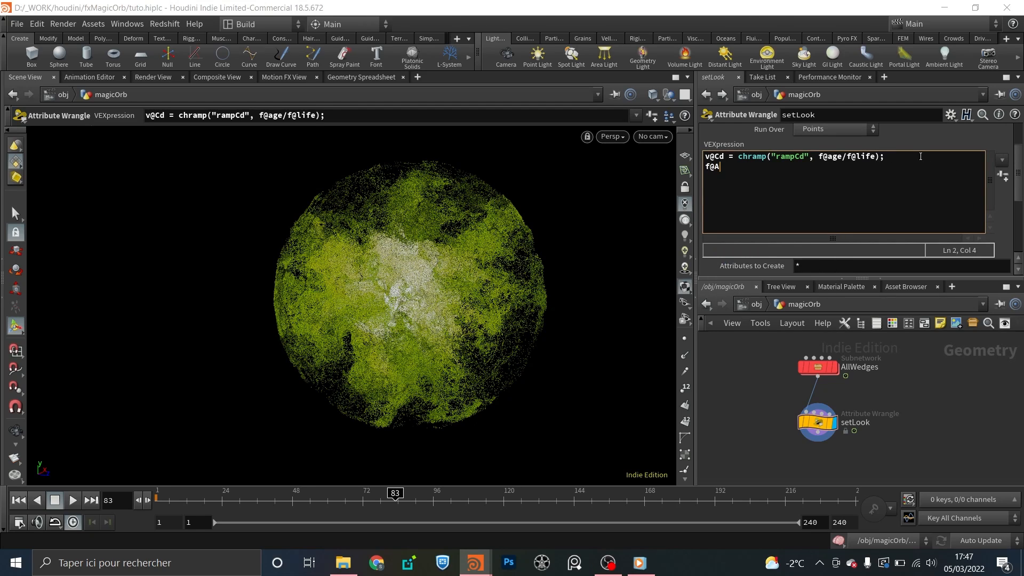
{"action": "type", "text": "Alpha = chramp("}
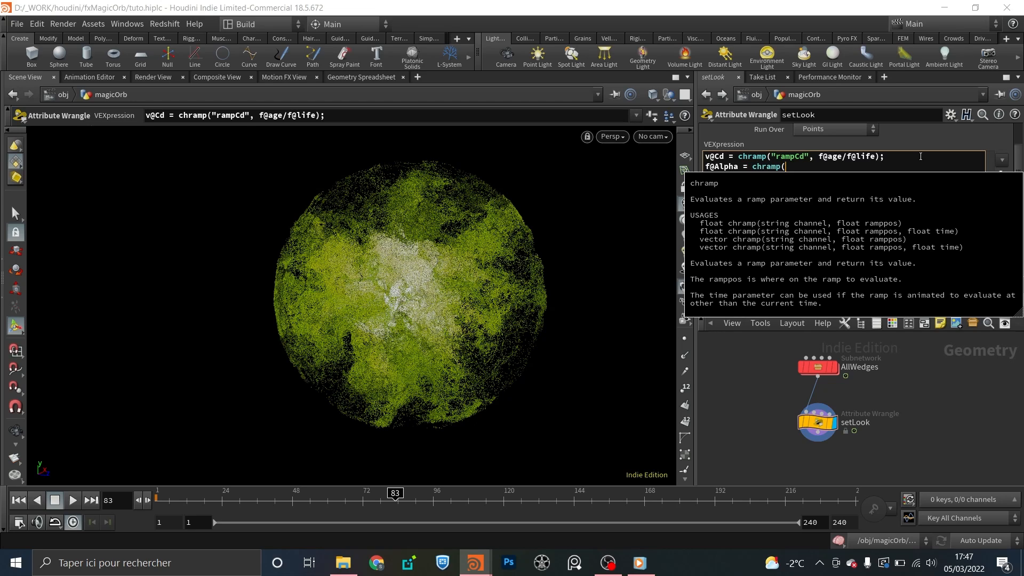
{"action": "type", "text": "\"rampAlp"}
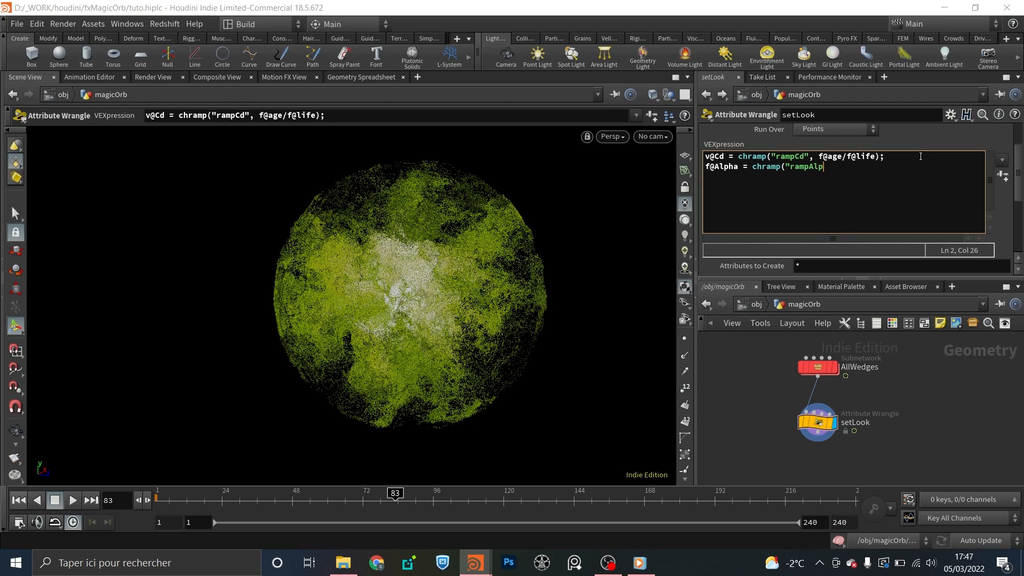
{"action": "type", "text": "ha\", f"}
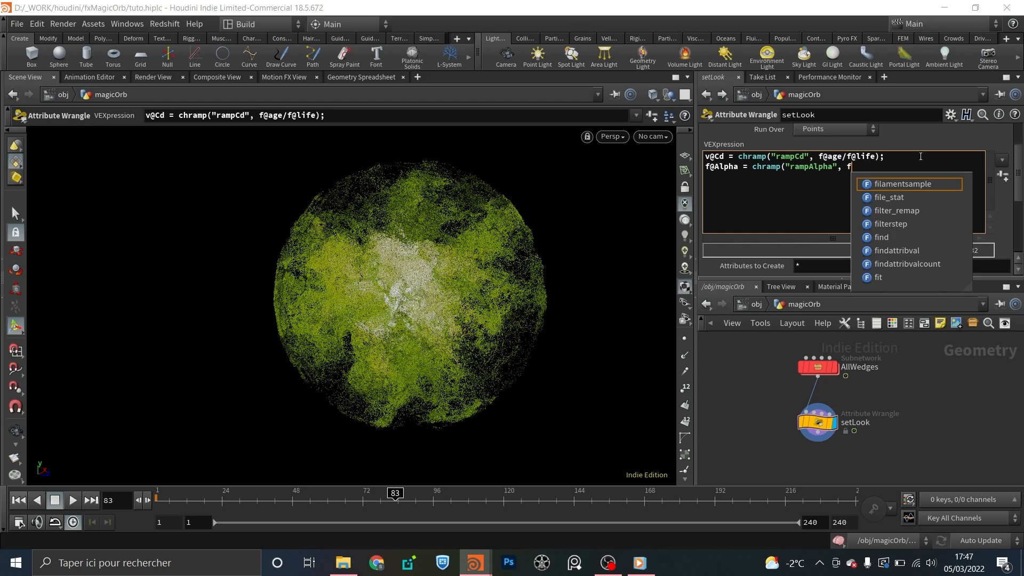
{"action": "type", "text": "@age/f"}
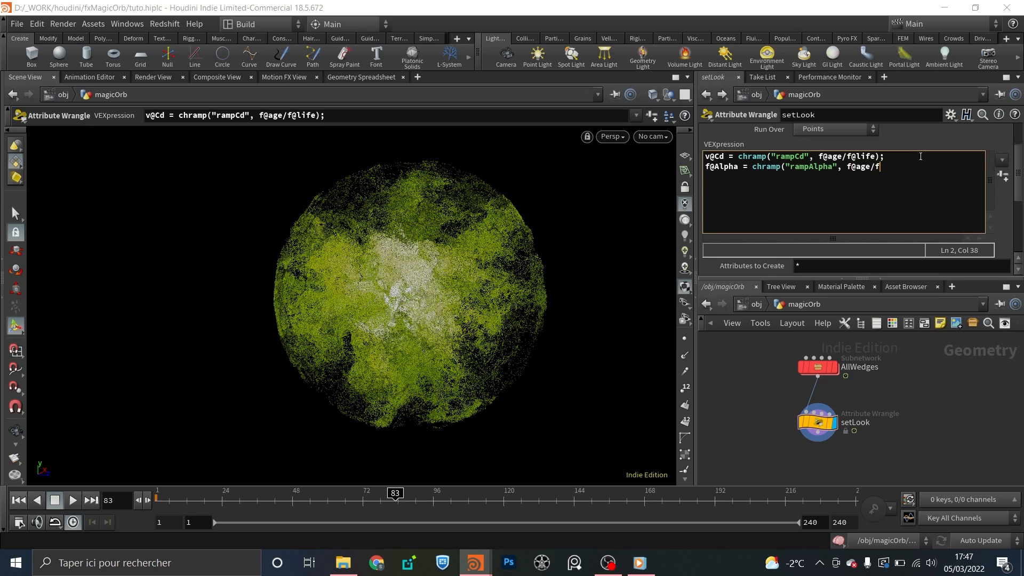
{"action": "type", "text": "@life);"}
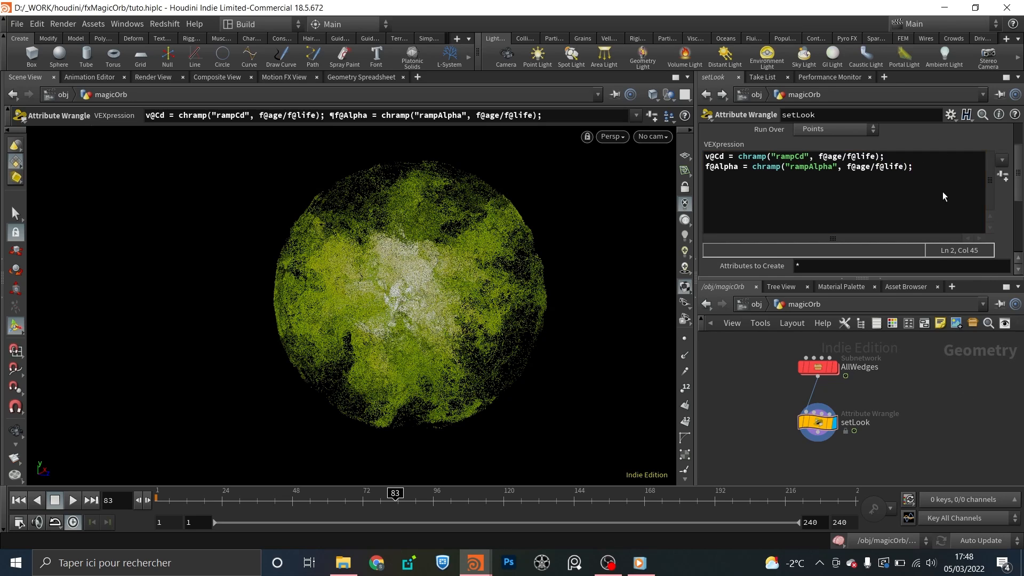
{"action": "scroll", "coordinate": [1008, 169], "scroll_direction": "up", "scroll_amount": 1}
{"action": "left_click", "coordinate": [1003, 206]}
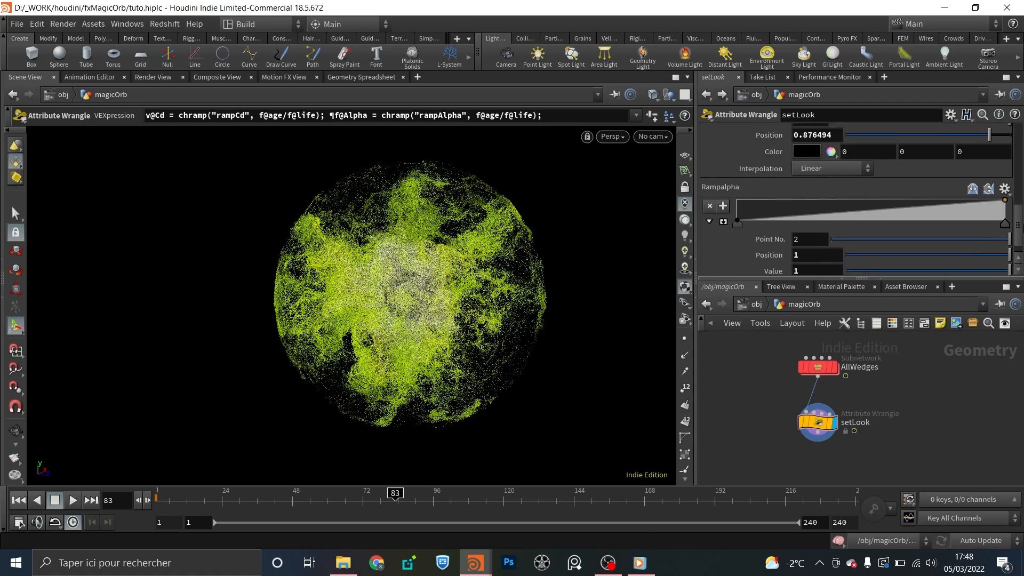
- Shape rampAlpha with a first point of value 1, a middle point at about 0.35 with value 0.92, and a last point of value 0 at about 0.99
{"action": "scroll", "coordinate": [800, 214], "scroll_direction": "down", "scroll_amount": 2}
{"action": "left_click_drag", "start_coordinate": [735, 196], "coordinate": [733, 176]}
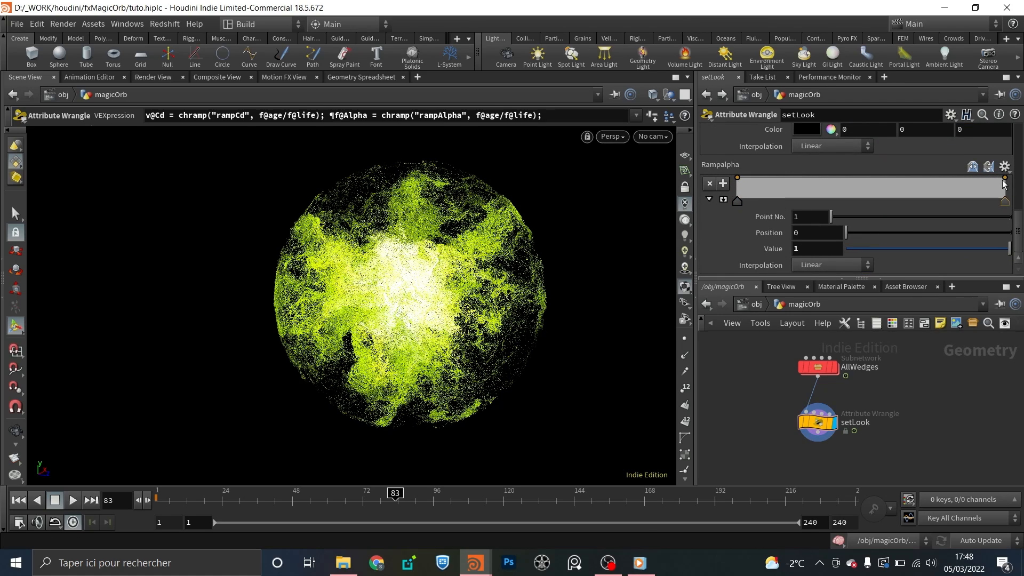
{"action": "left_click_drag", "start_coordinate": [1006, 183], "coordinate": [1002, 203]}
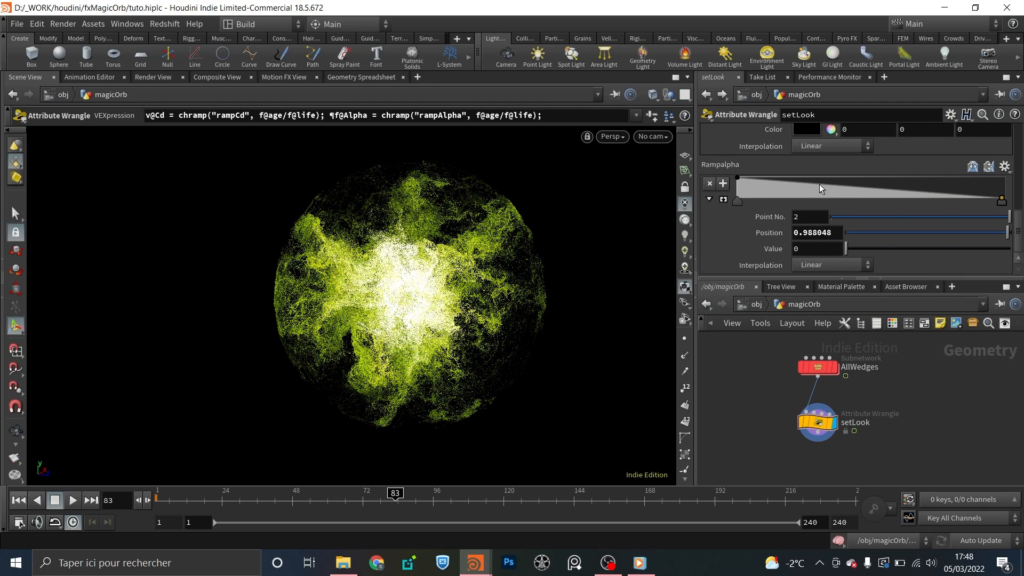
{"action": "left_click_drag", "start_coordinate": [826, 187], "coordinate": [829, 179]}
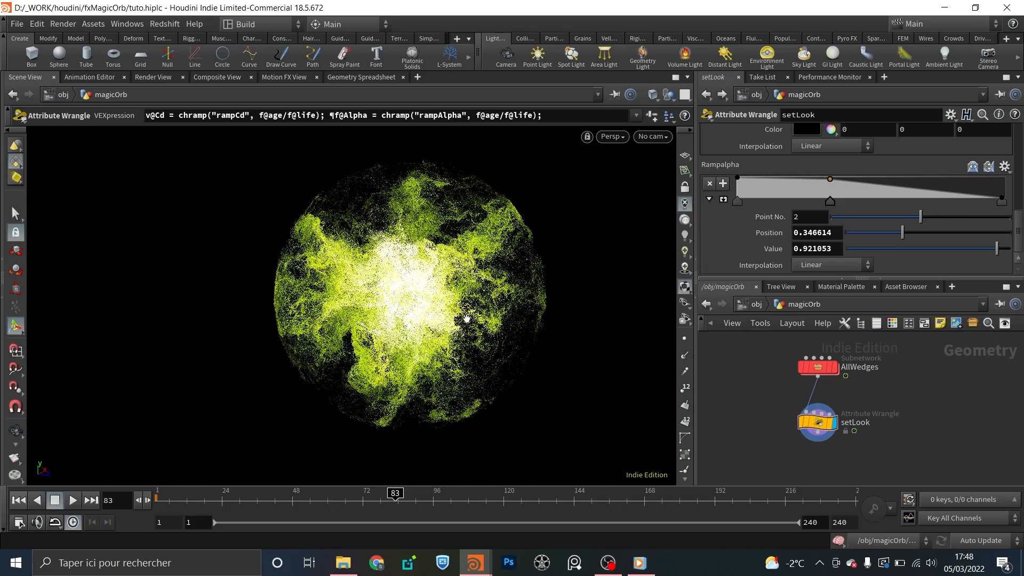
- Examine the orb's particles up close and switch the viewport to the camRender camera
{"action": "key", "text": "Escape"}
{"action": "scroll", "coordinate": [468, 318], "scroll_direction": "up", "scroll_amount": 3}
{"action": "scroll", "coordinate": [467, 319], "scroll_direction": "up", "scroll_amount": 6}
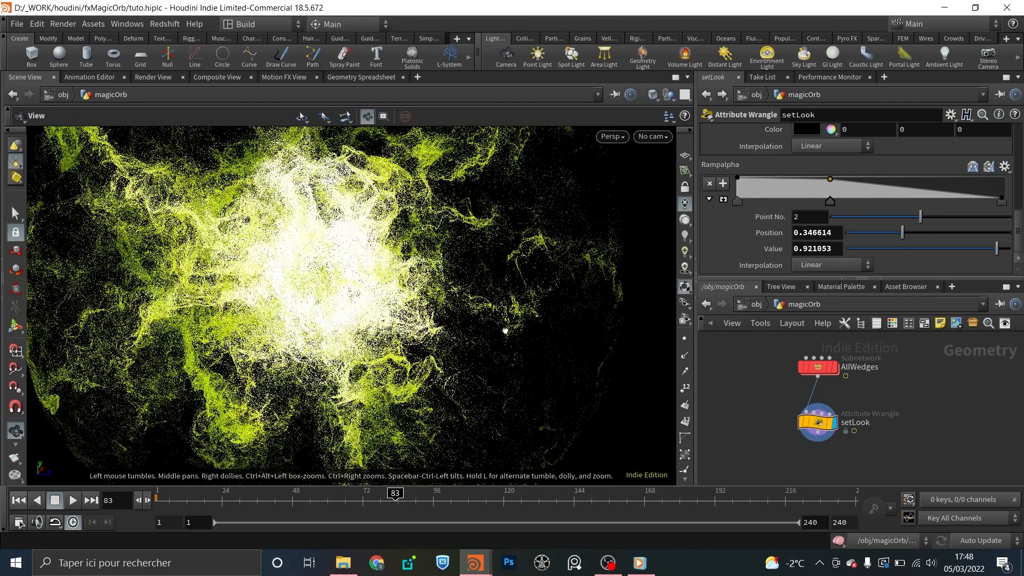
{"action": "scroll", "coordinate": [488, 297], "scroll_direction": "up", "scroll_amount": 3}
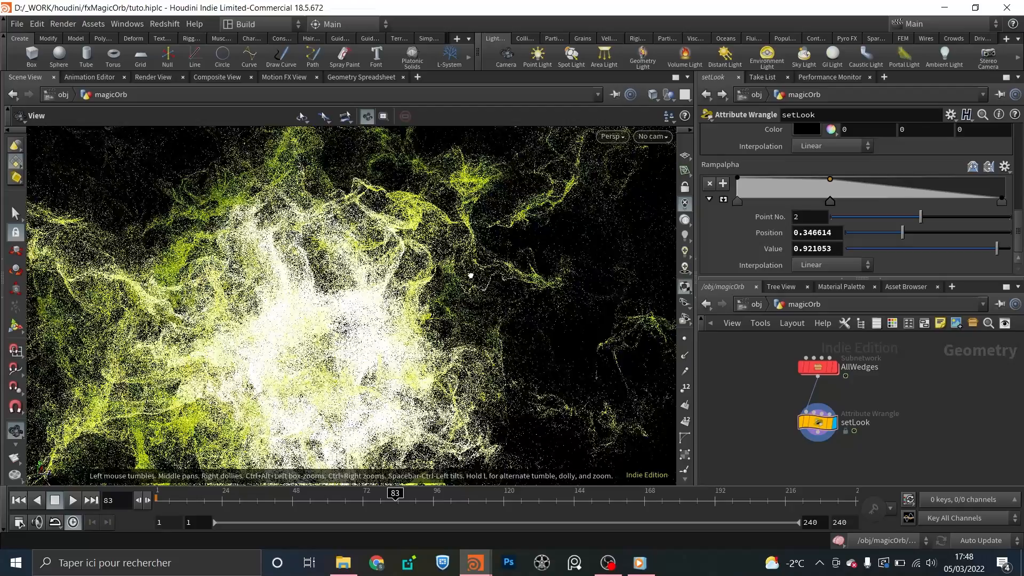
{"action": "left_click_drag", "start_coordinate": [468, 272], "coordinate": [410, 282]}
{"action": "key", "text": "Return"}
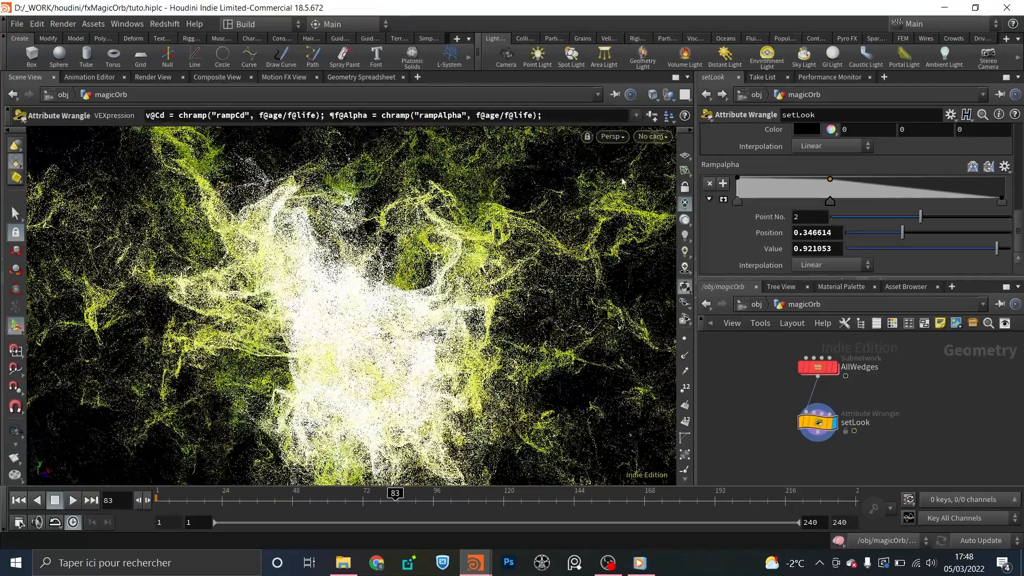
{"action": "left_click", "coordinate": [651, 137]}
{"action": "left_click", "coordinate": [673, 199]}
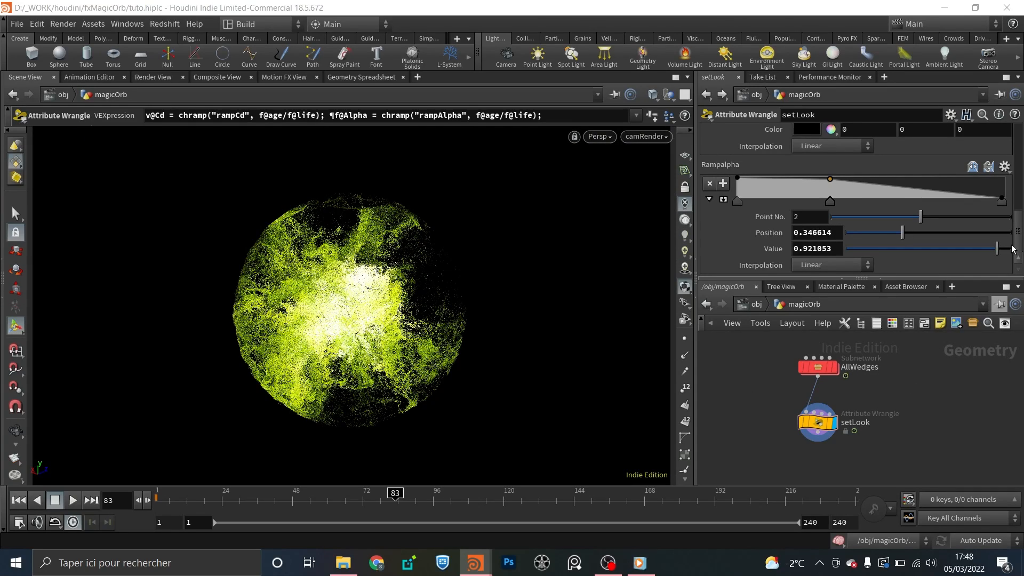
- Add the line f@pscale = chf("pscaleValue"); to setLook's VEX code and create its parameter
{"action": "scroll", "coordinate": [1012, 177], "scroll_direction": "up", "scroll_amount": 5}
{"action": "scroll", "coordinate": [1013, 177], "scroll_direction": "up", "scroll_amount": 2}
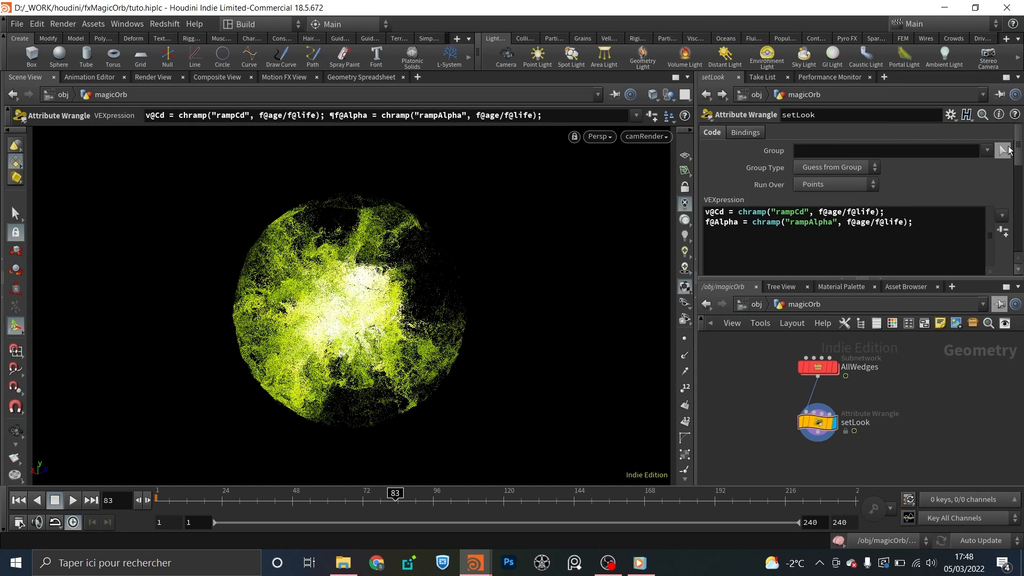
{"action": "scroll", "coordinate": [1016, 214], "scroll_direction": "down", "scroll_amount": 6}
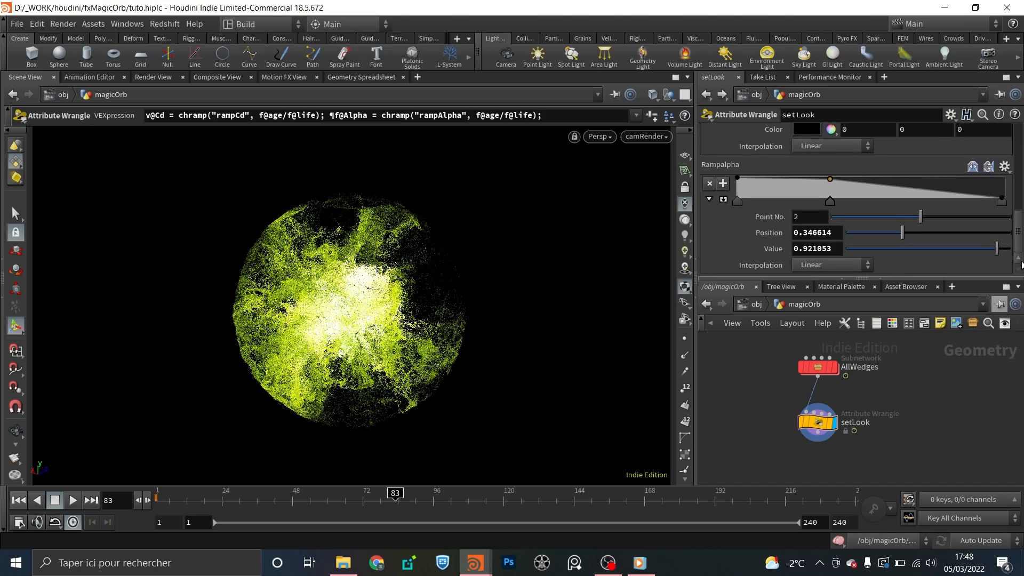
{"action": "scroll", "coordinate": [1018, 240], "scroll_direction": "up", "scroll_amount": 5}
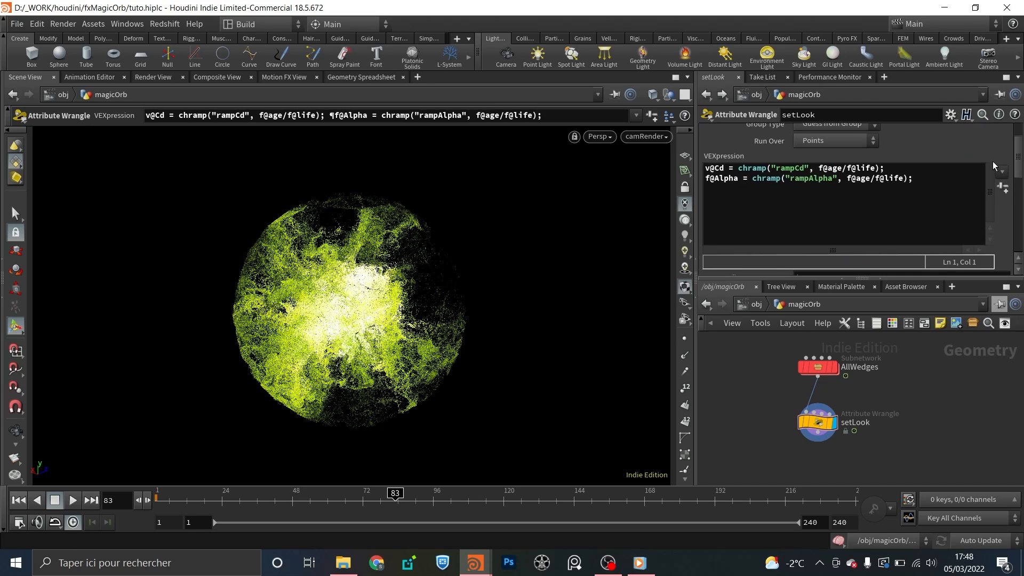
{"action": "left_click", "coordinate": [909, 224]}
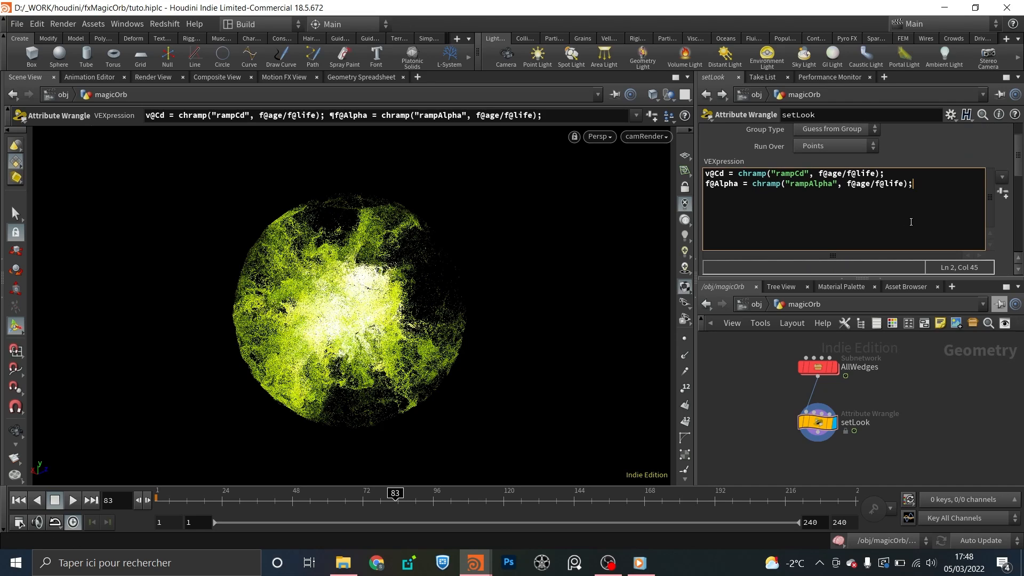
{"action": "key", "text": "Return"}
{"action": "key", "text": "Return"}
{"action": "type", "text": "f"}
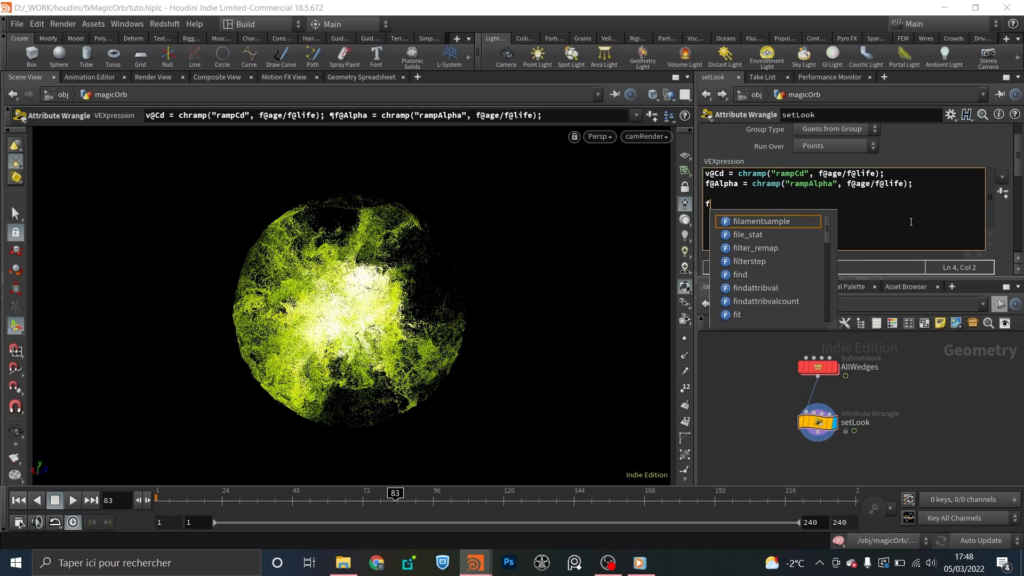
{"action": "type", "text": "@pscale = "}
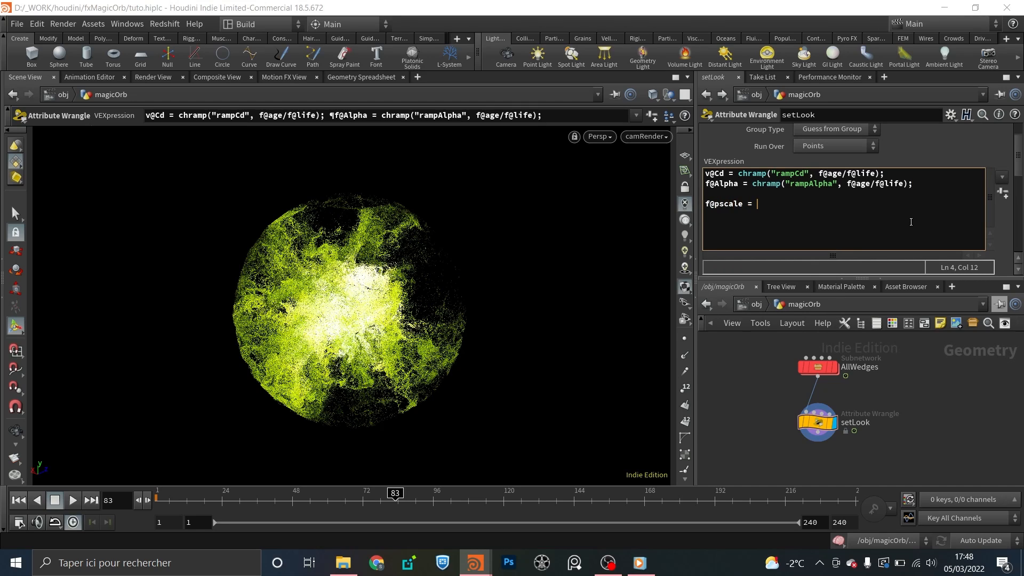
{"action": "type", "text": "ch"}
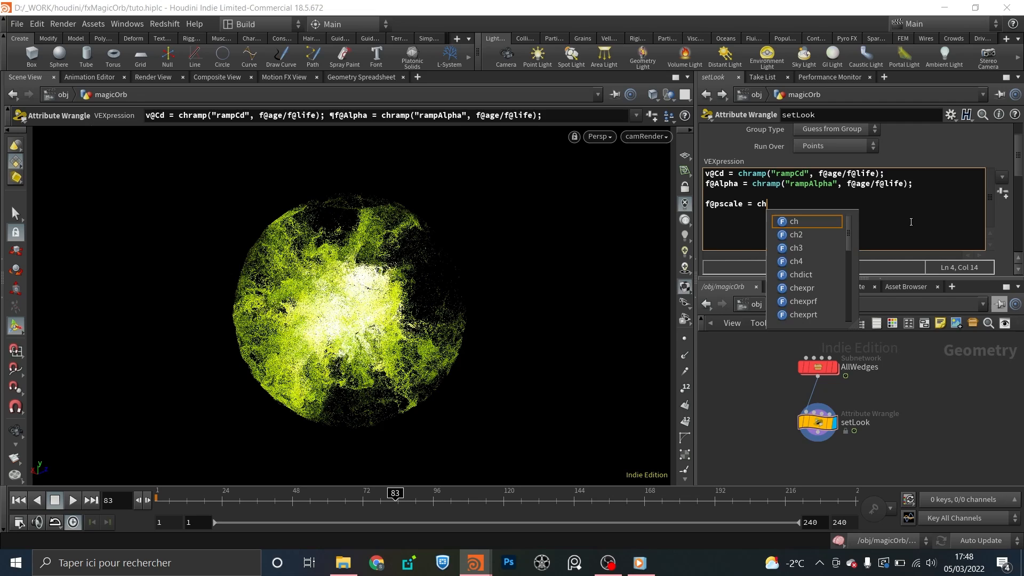
{"action": "type", "text": "f(\""}
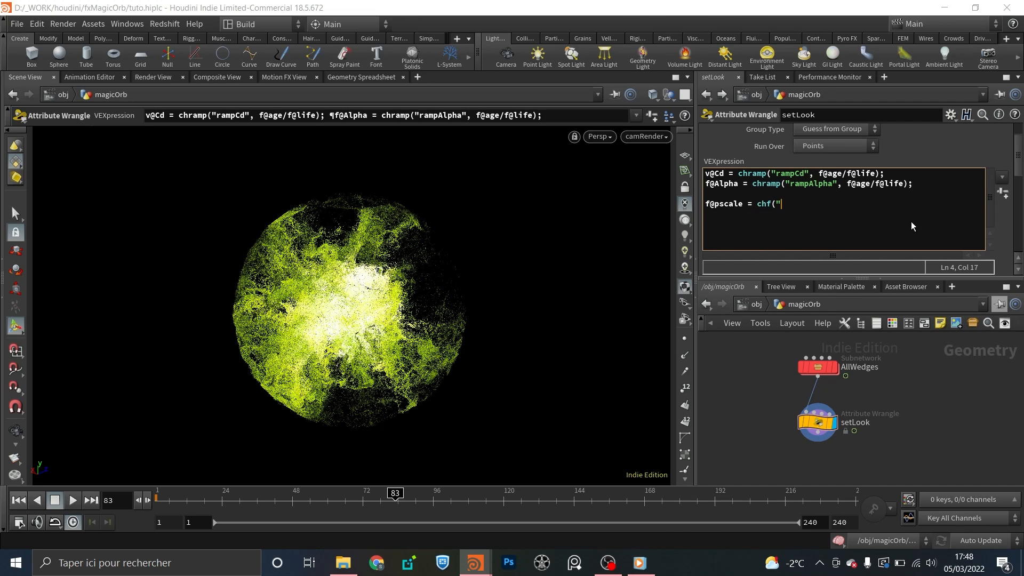
{"action": "type", "text": "pscalev"}
{"action": "key", "text": "BackSpace"}
{"action": "type", "text": "Value\");"}
{"action": "left_click", "coordinate": [1002, 193]}
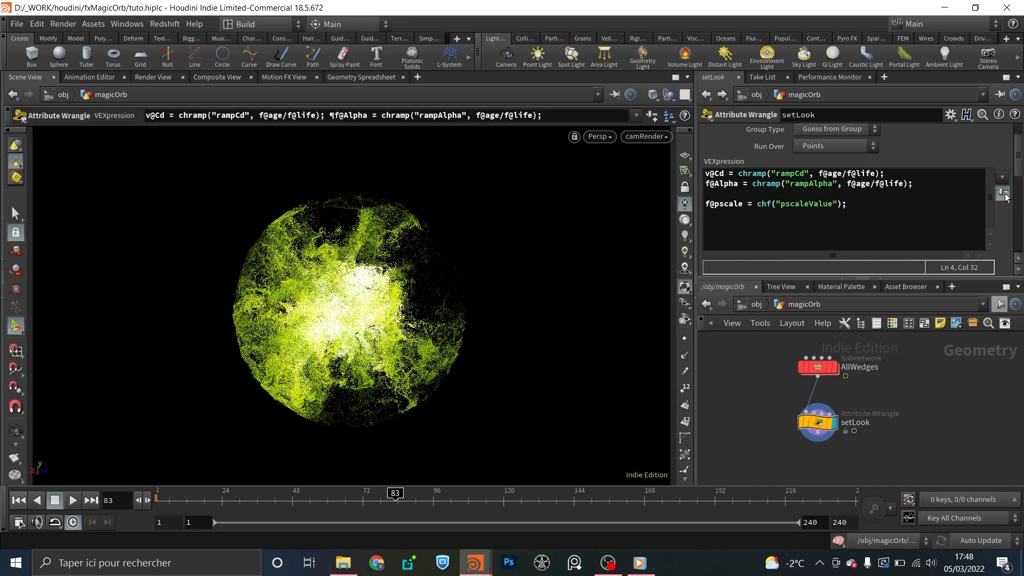
{"action": "scroll", "coordinate": [860, 276], "scroll_direction": "down", "scroll_amount": 3}
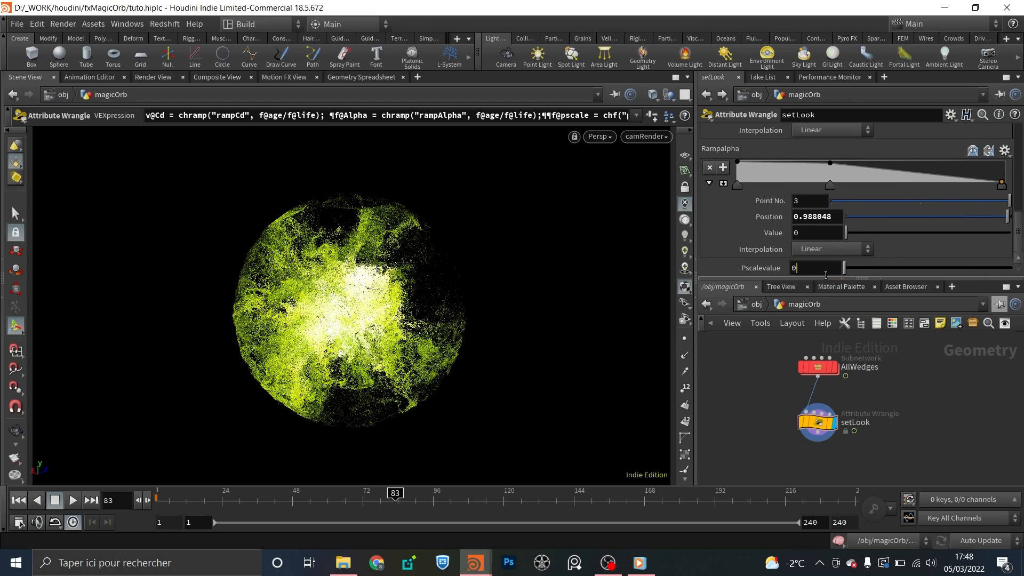
- Set setLook's Pscalevalue parameter to 0.001
{"action": "left_click", "coordinate": [819, 268]}
{"action": "type", "text": ".0"}
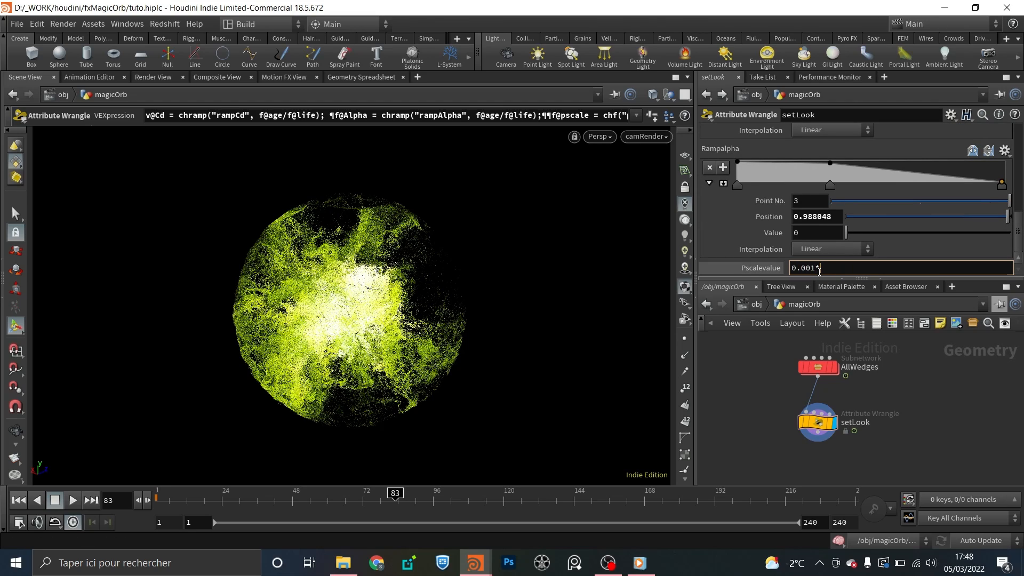
{"action": "type", "text": "01"}
{"action": "key", "text": "Return"}
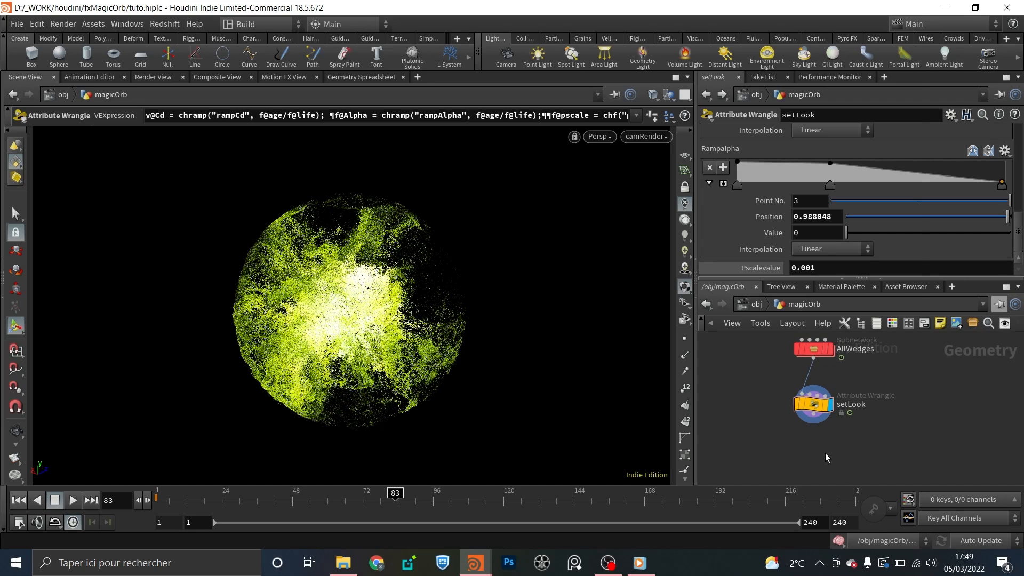
- Add a Null node below setLook, wire setLook's output into it, and rename it OUT
{"action": "key", "text": "Tab"}
{"action": "type", "text": "null"}
{"action": "key", "text": "Return"}
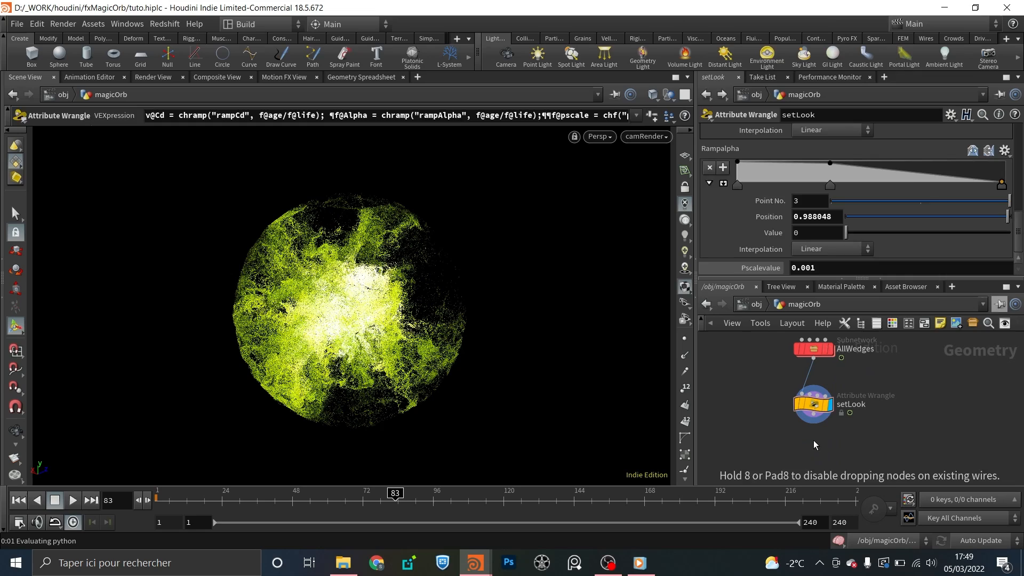
{"action": "left_click", "coordinate": [813, 449]}
{"action": "left_click", "coordinate": [813, 424]}
{"action": "left_click", "coordinate": [813, 438]}
{"action": "double_click", "coordinate": [839, 450]}
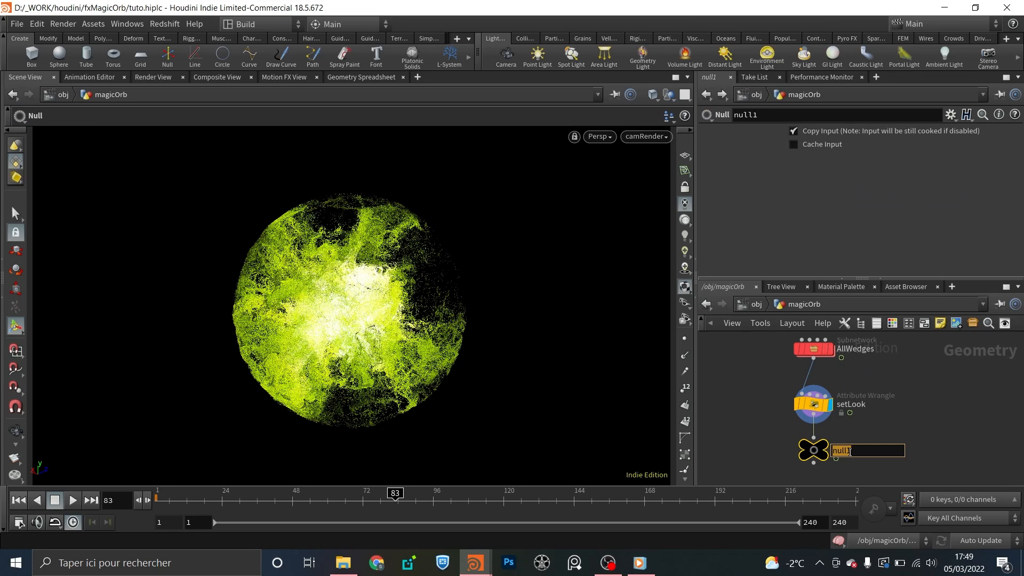
{"action": "type", "text": "OUT"}
{"action": "key", "text": "Return"}
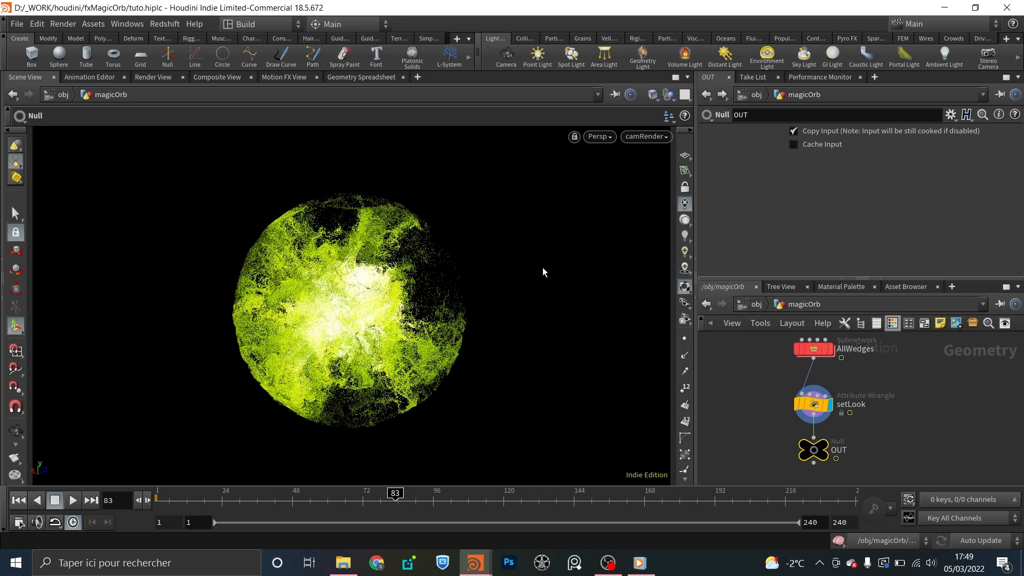
- Return to the object level and add the Glow utility material to /mat
{"action": "left_click", "coordinate": [760, 308]}
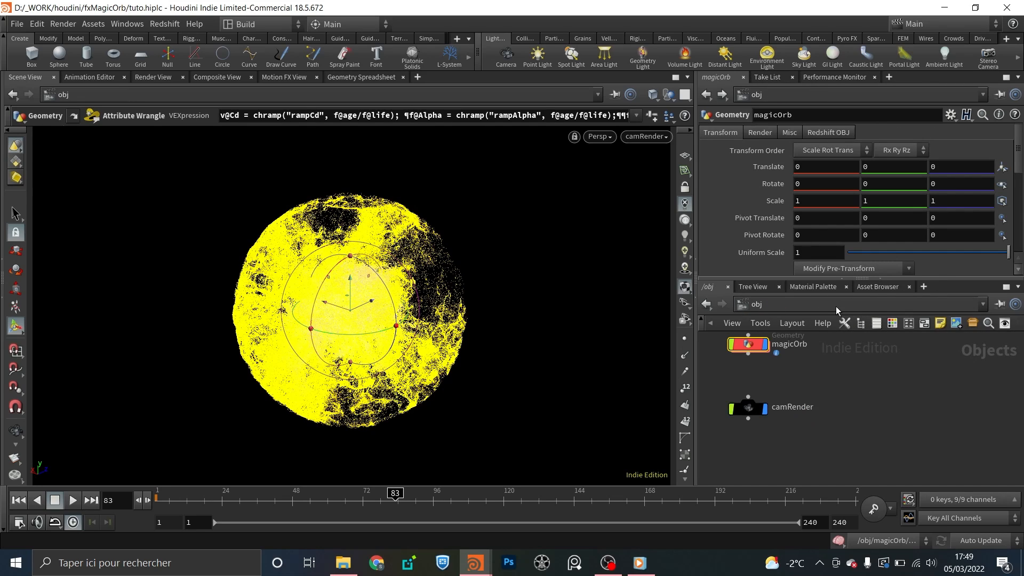
{"action": "left_click", "coordinate": [813, 286]}
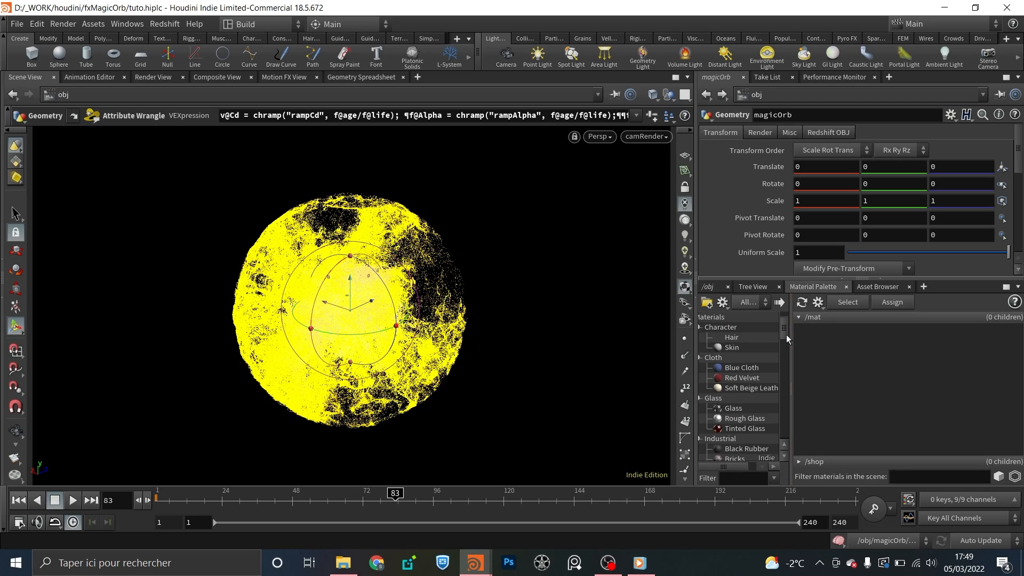
{"action": "left_click_drag", "start_coordinate": [782, 330], "coordinate": [789, 424]}
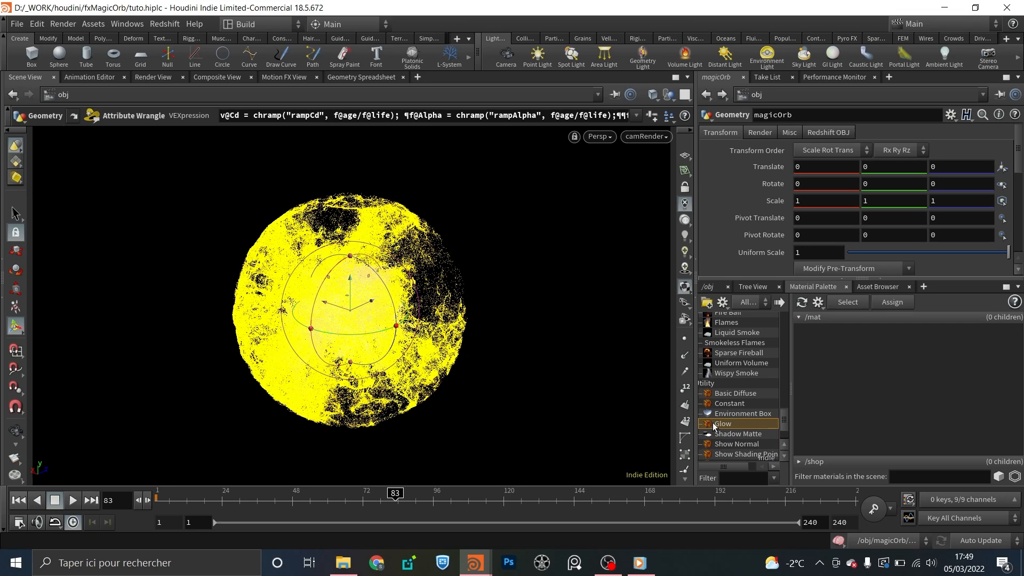
{"action": "left_click", "coordinate": [780, 302]}
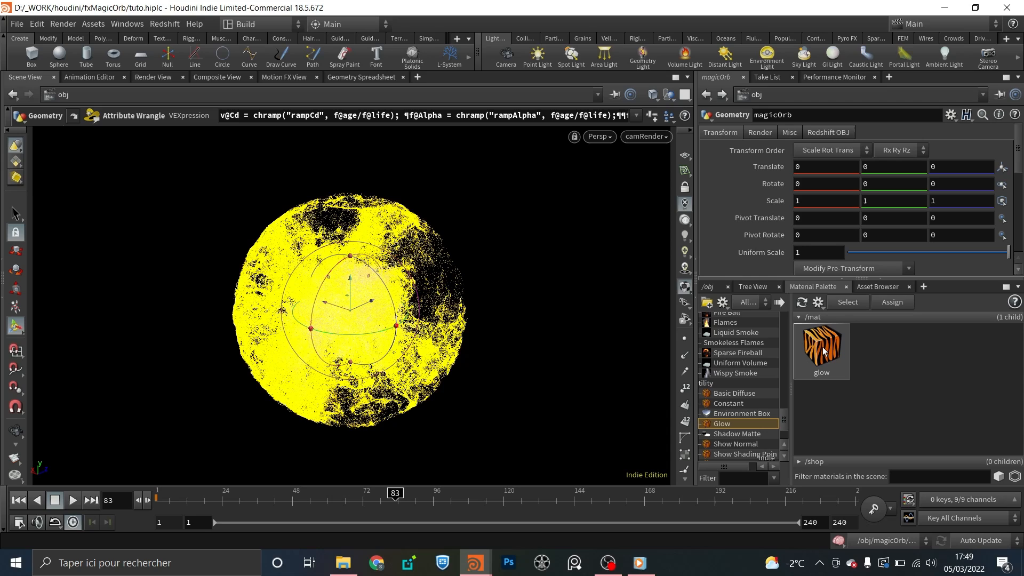
- Assign the /mat/glow material to the magicOrb geometry object's render settings
{"action": "left_click", "coordinate": [714, 286]}
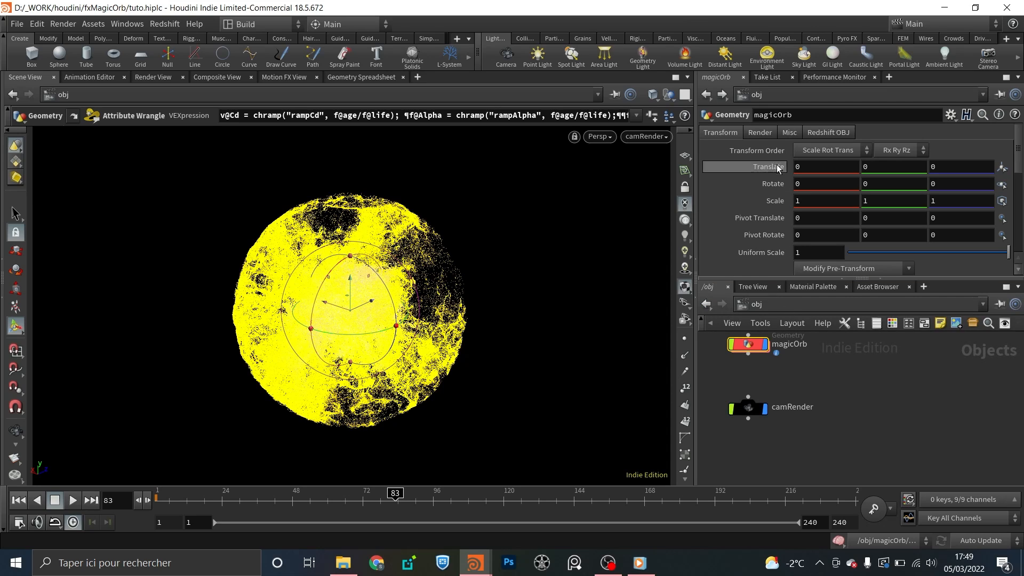
{"action": "left_click", "coordinate": [763, 132]}
{"action": "left_click", "coordinate": [812, 287]}
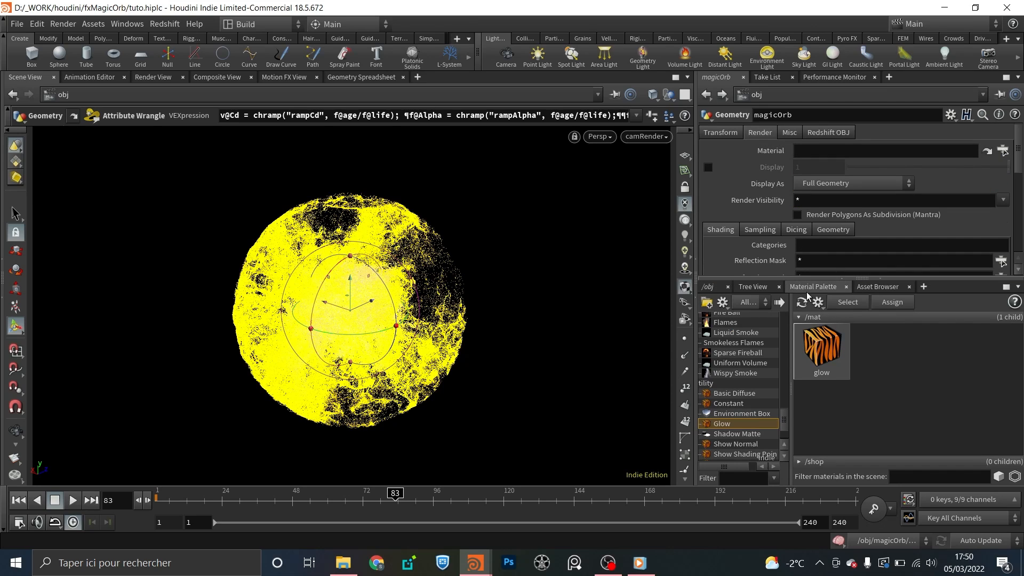
{"action": "left_click", "coordinate": [821, 349]}
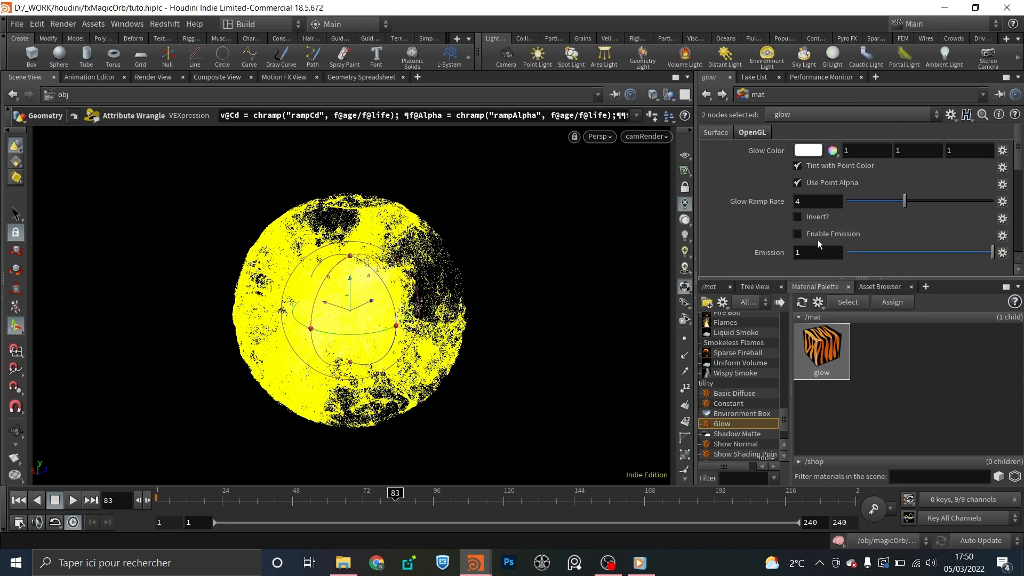
{"action": "left_click", "coordinate": [712, 286]}
{"action": "left_click", "coordinate": [787, 305]}
{"action": "left_click", "coordinate": [806, 356]}
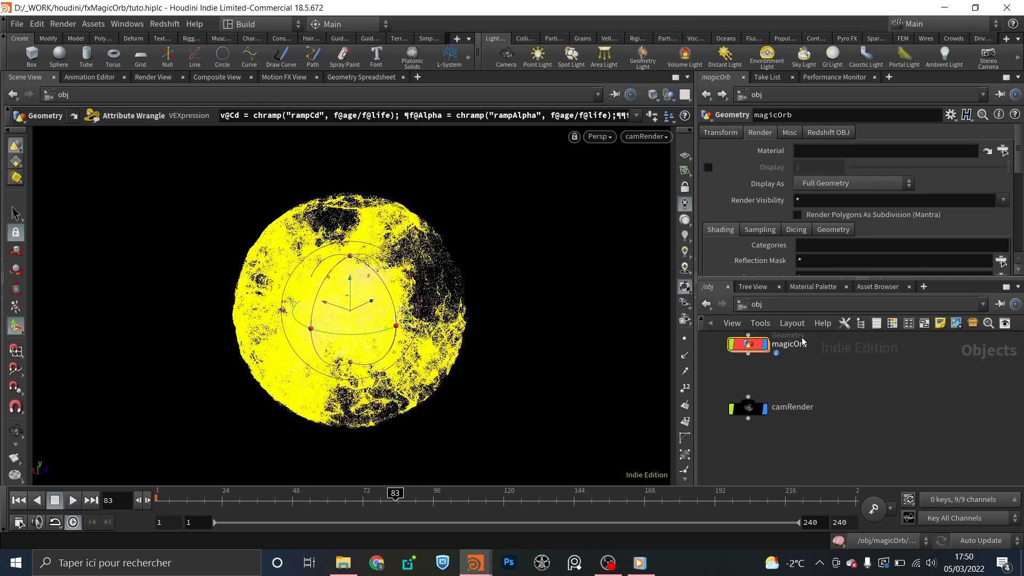
{"action": "left_click", "coordinate": [1002, 151]}
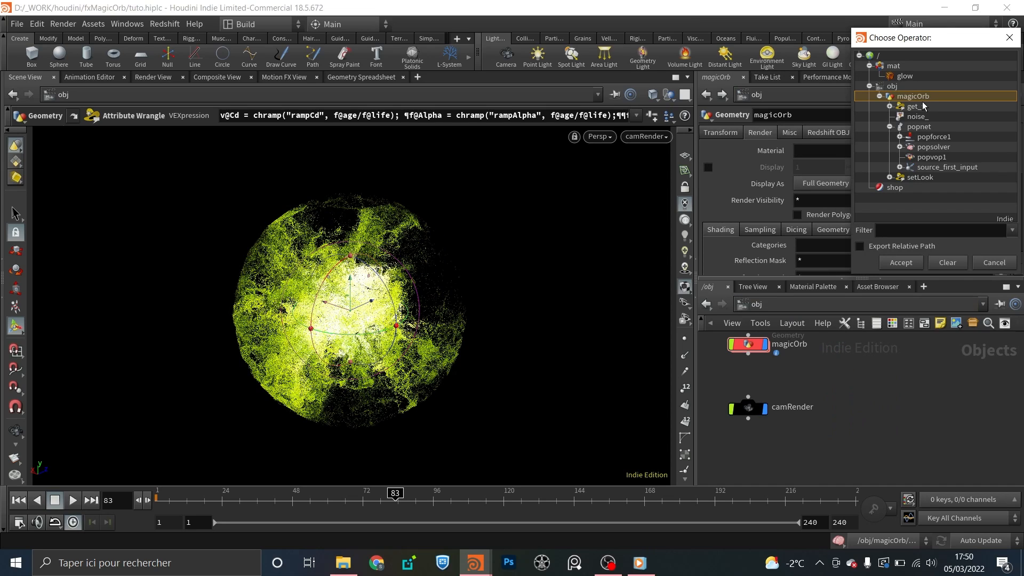
{"action": "left_click", "coordinate": [904, 76]}
{"action": "left_click", "coordinate": [900, 262]}
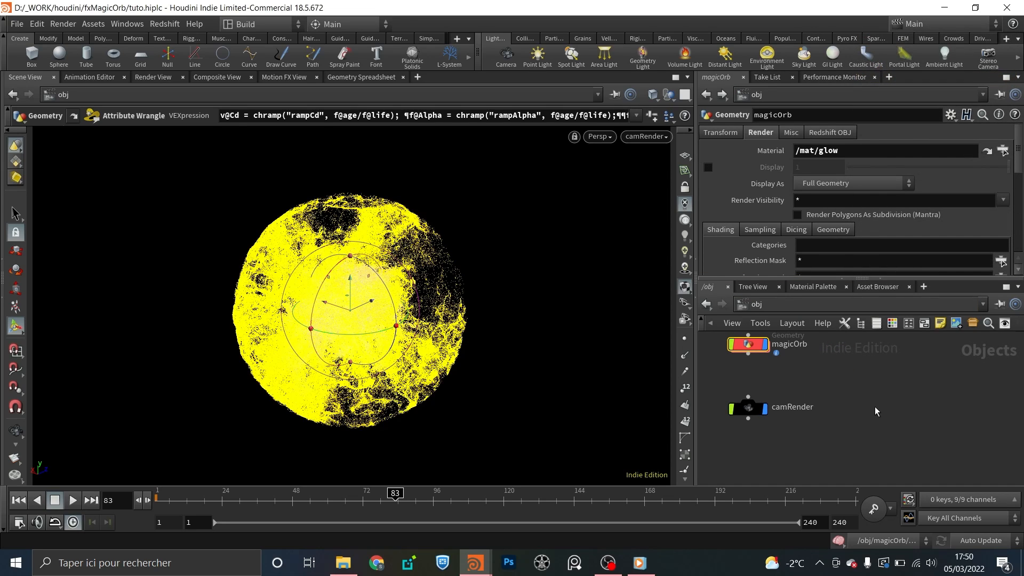
- Add a Null object above magicOrb and connect it as magicOrb's parent
{"action": "middle_click_drag", "start_coordinate": [841, 382], "coordinate": [907, 461]}
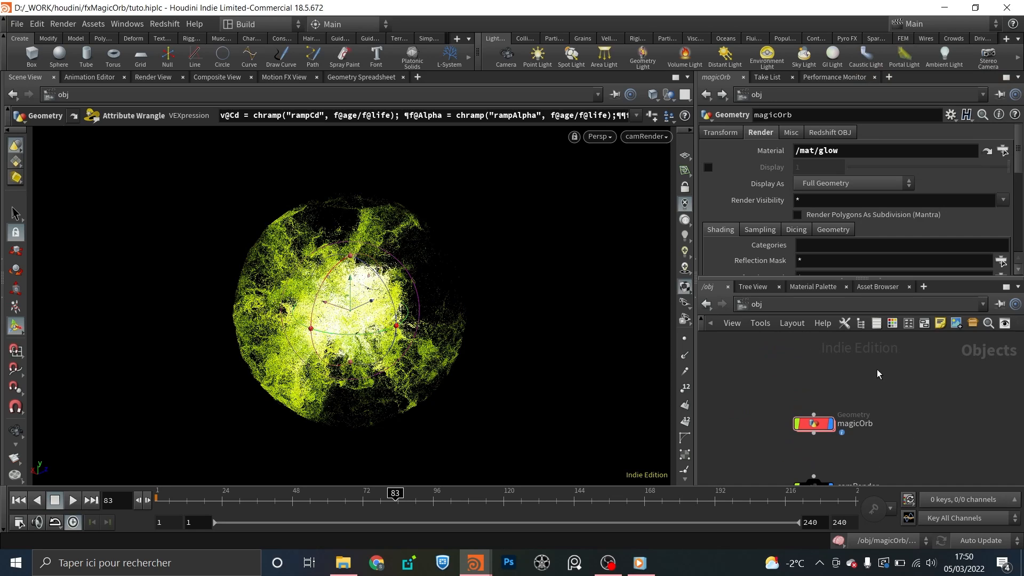
{"action": "middle_click_drag", "start_coordinate": [815, 380], "coordinate": [787, 362]}
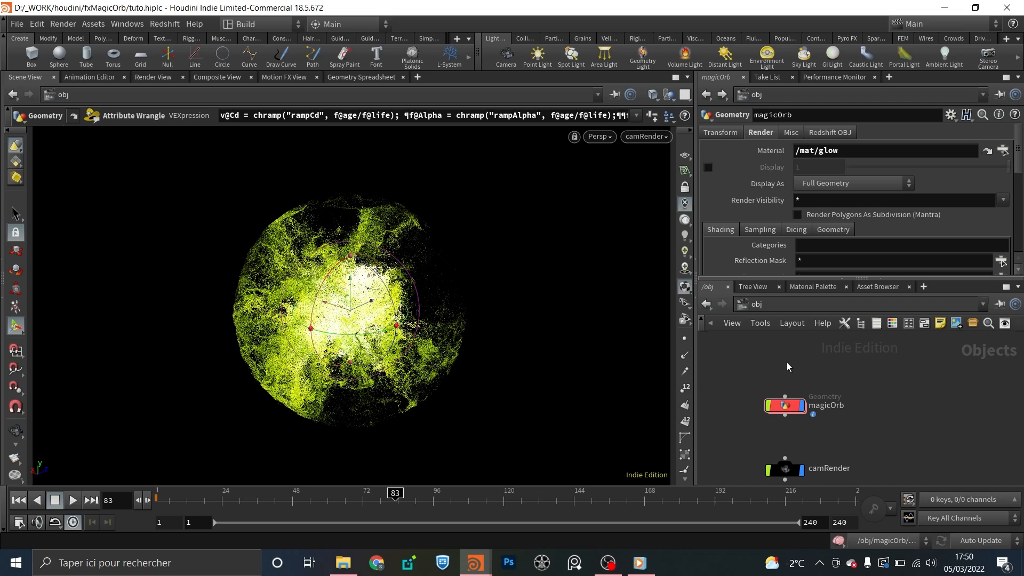
{"action": "key", "text": "Tab"}
{"action": "type", "text": "null"}
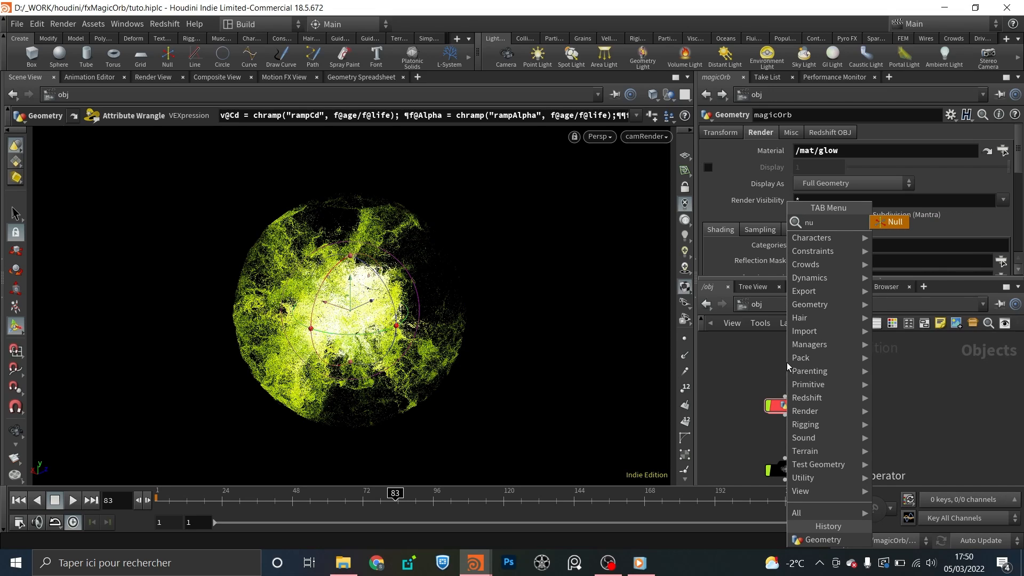
{"action": "key", "text": "Return"}
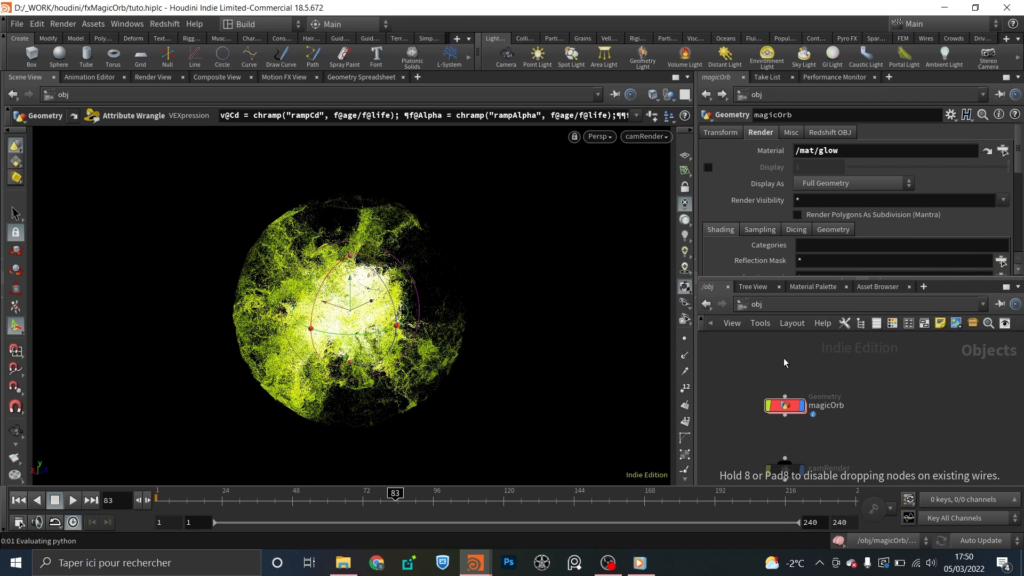
{"action": "left_click", "coordinate": [783, 356]}
{"action": "left_click", "coordinate": [791, 394]}
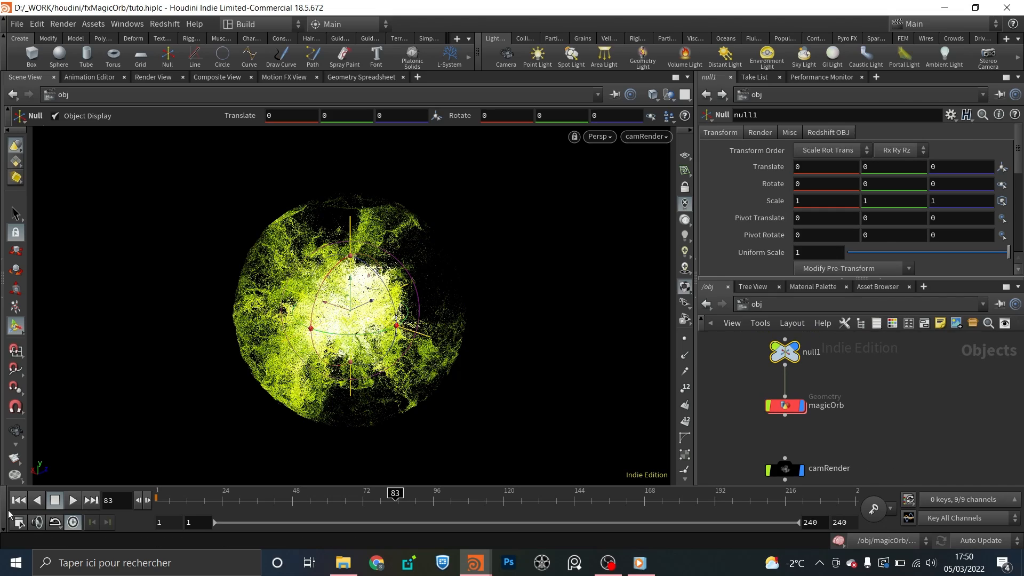
- Keyframe the null's rotation at frame 1 and set the timeline's end frame to 150
{"action": "left_click", "coordinate": [155, 496]}
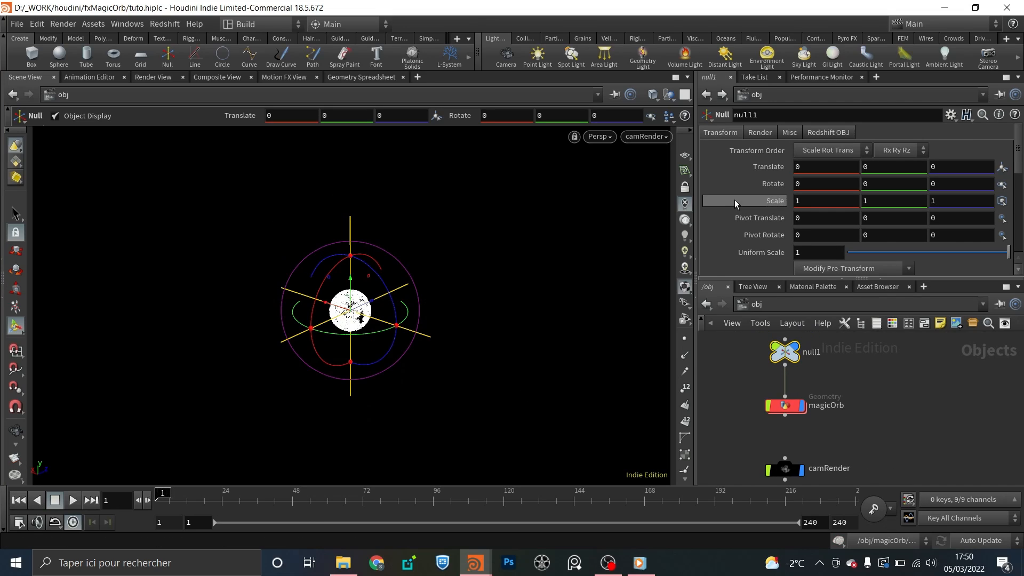
{"action": "left_click", "coordinate": [773, 183], "text": "alt"}
{"action": "left_click", "coordinate": [845, 500]}
{"action": "left_click_drag", "start_coordinate": [845, 500], "coordinate": [606, 498]}
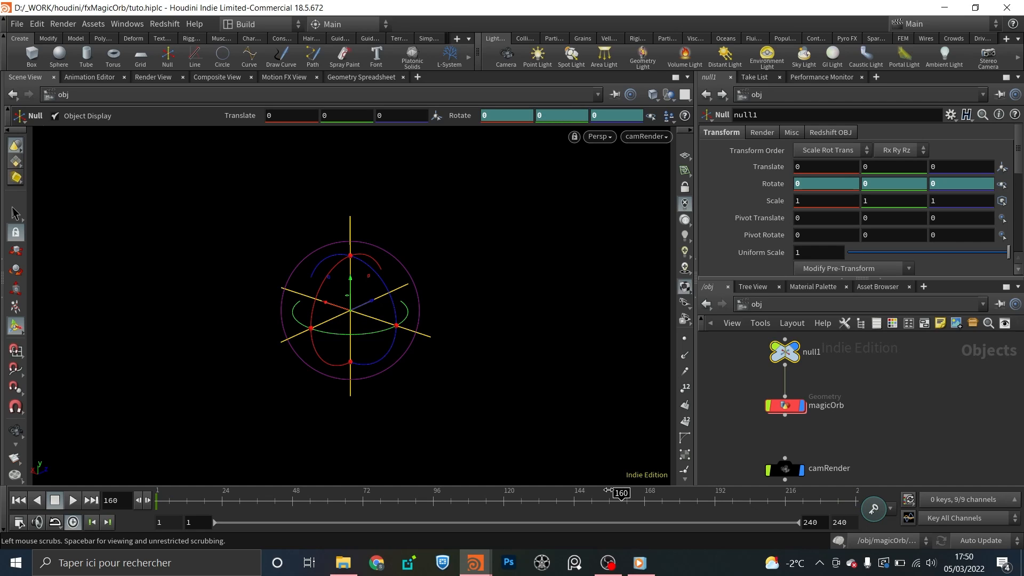
{"action": "left_click", "coordinate": [850, 523]}
{"action": "type", "text": "150"}
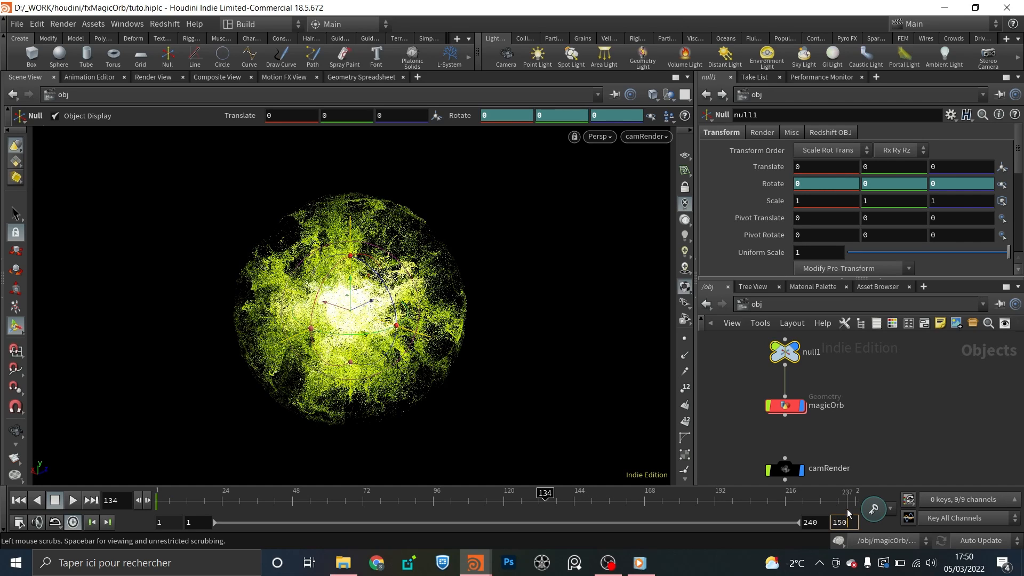
{"action": "key", "text": "Return"}
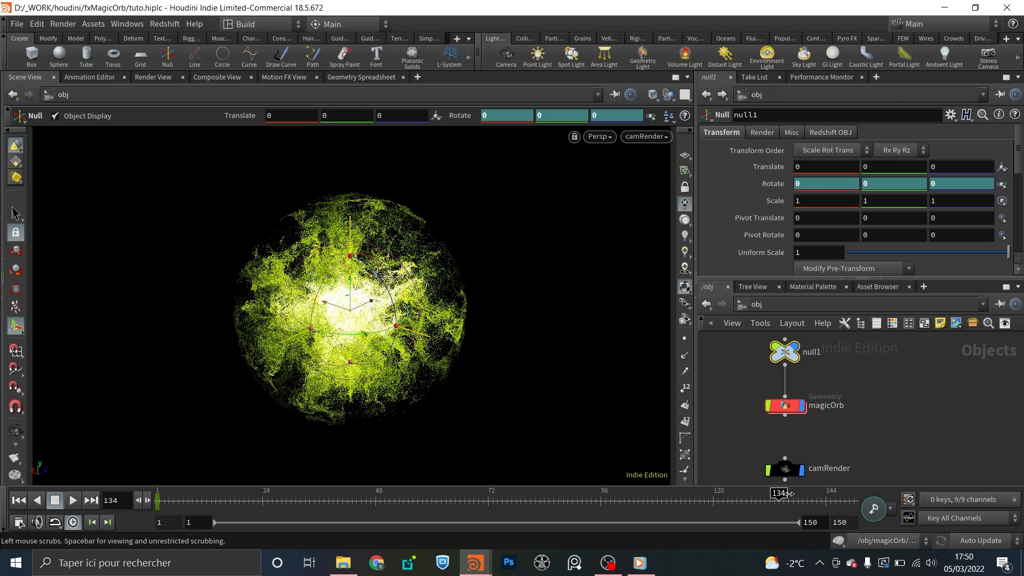
- At frame 150, set the null's Y rotation to 102 and keyframe its rotation
{"action": "left_click", "coordinate": [846, 510]}
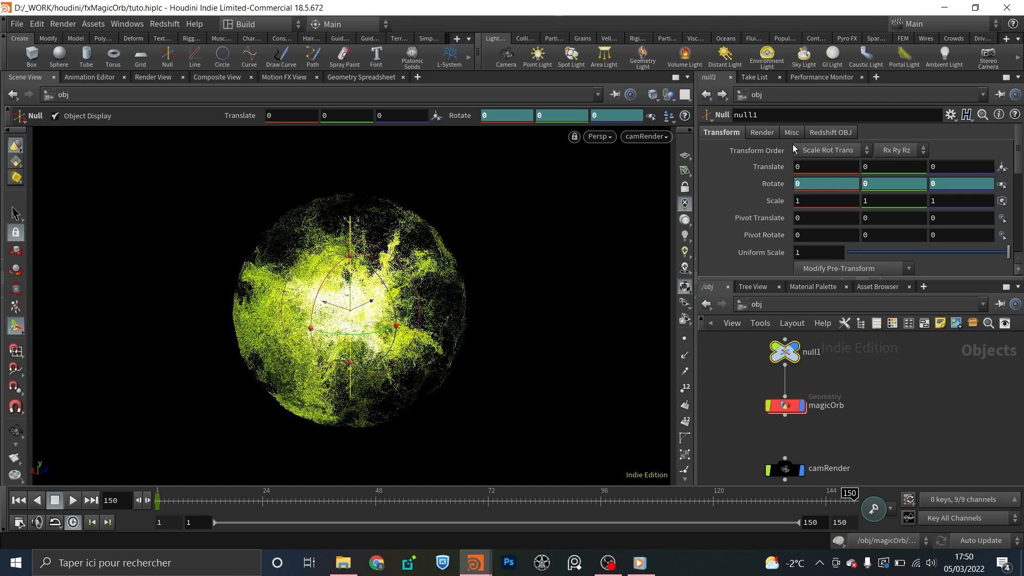
{"action": "middle_click", "coordinate": [873, 185]}
{"action": "middle_click_drag", "start_coordinate": [874, 185], "coordinate": [443, 195]}
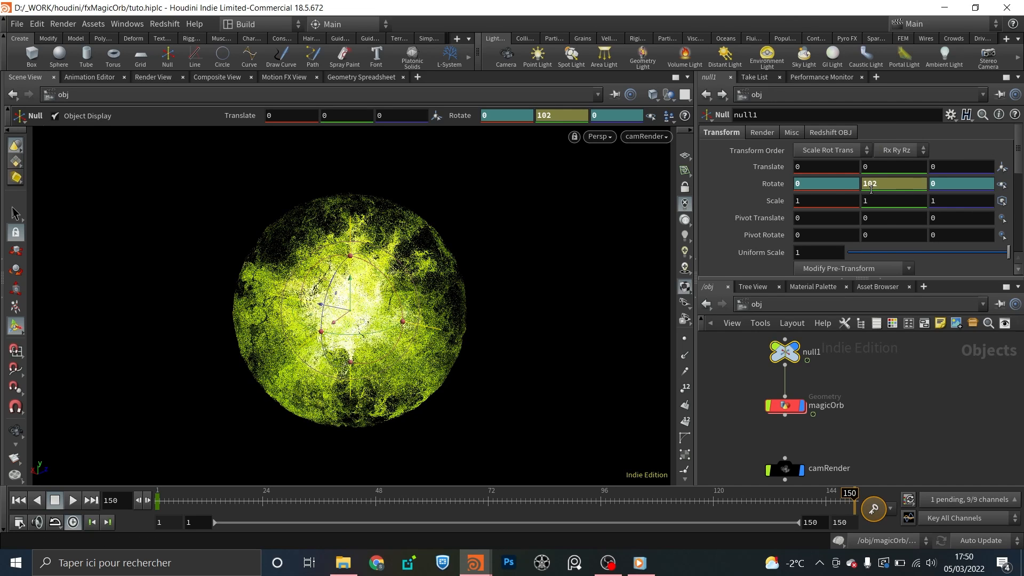
{"action": "left_click", "coordinate": [776, 184], "text": "alt"}
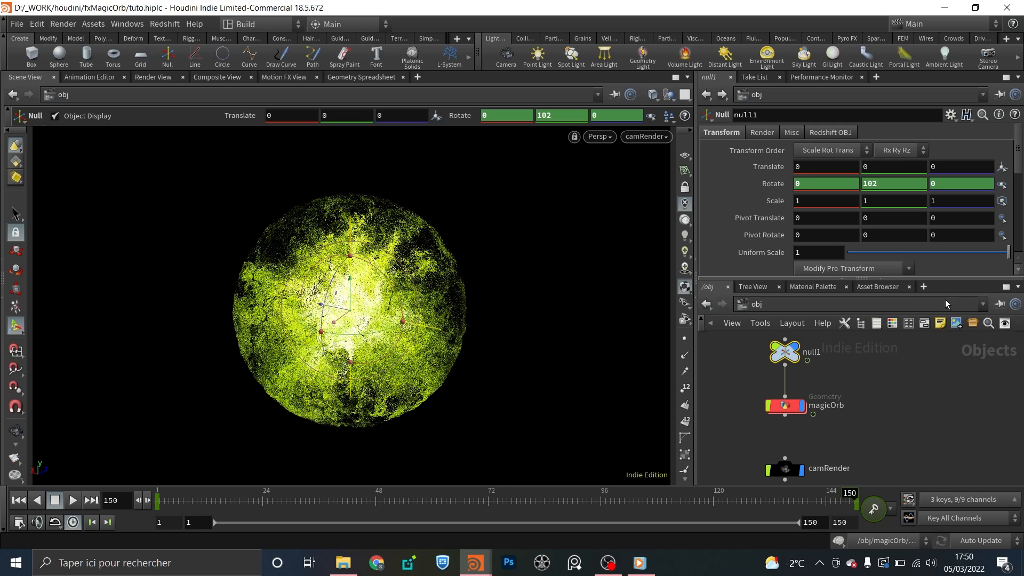
- Make the null's rotation curves linear between frames 1 and 150 and return to the scene view
{"action": "left_click", "coordinate": [98, 79]}
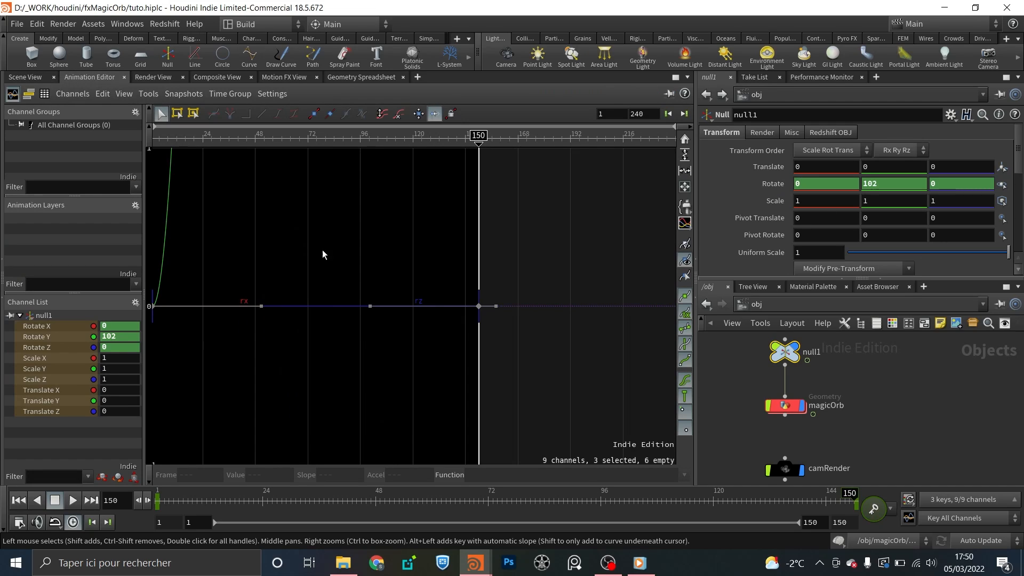
{"action": "key", "text": "h"}
{"action": "scroll", "coordinate": [360, 249], "scroll_direction": "down", "scroll_amount": 3}
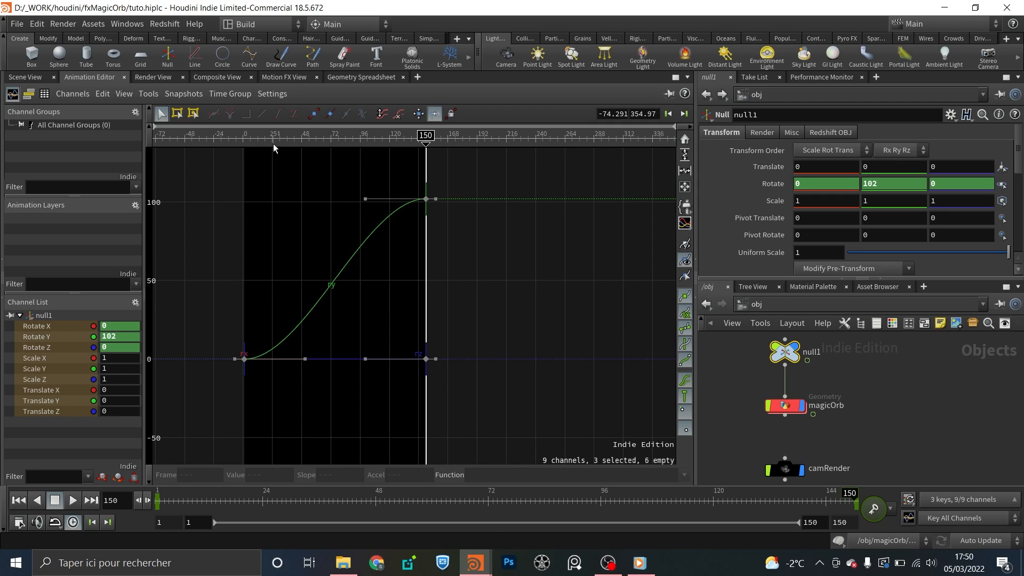
{"action": "left_click_drag", "start_coordinate": [189, 173], "coordinate": [495, 424]}
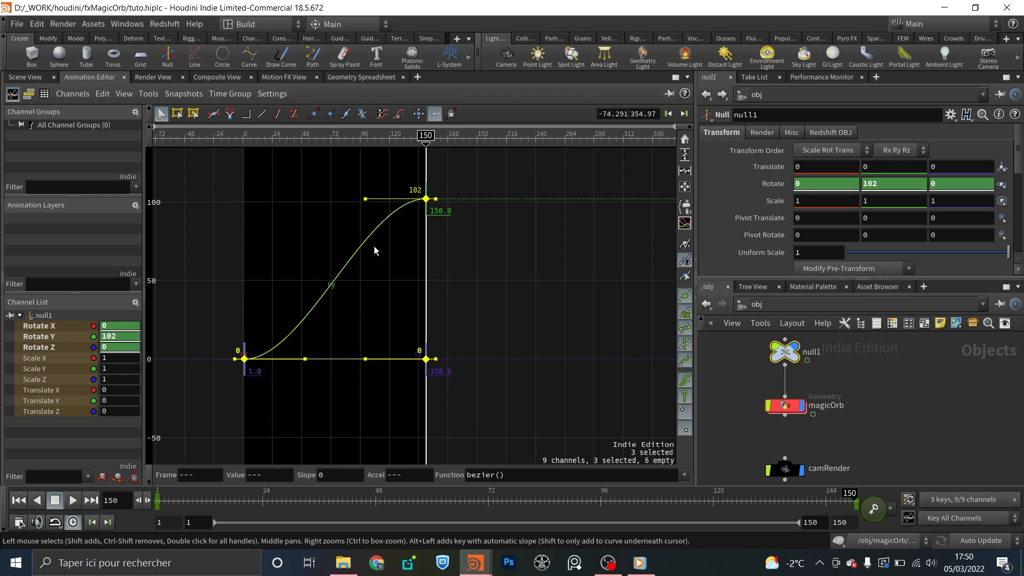
{"action": "left_click", "coordinate": [259, 114]}
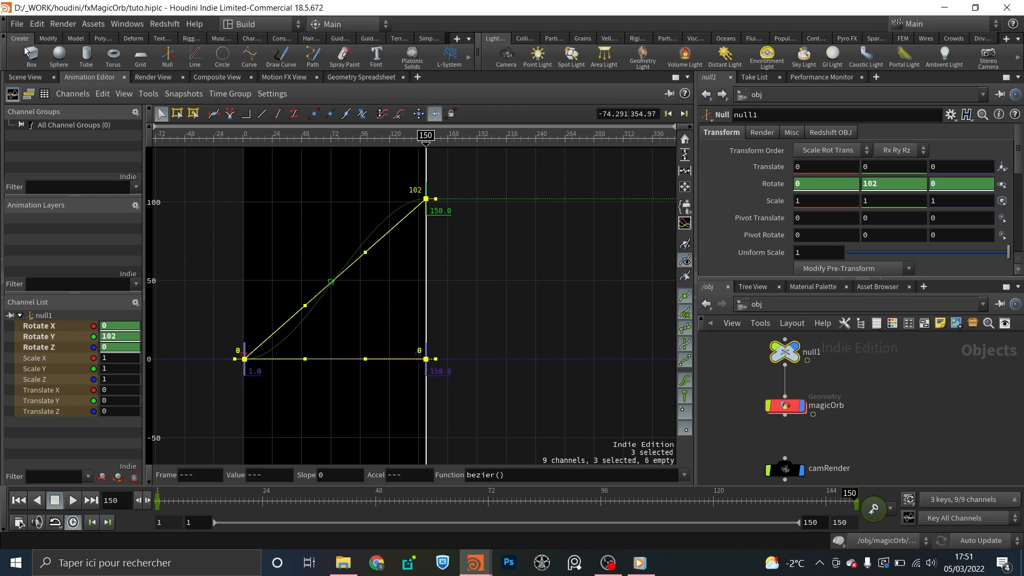
{"action": "left_click", "coordinate": [30, 78]}
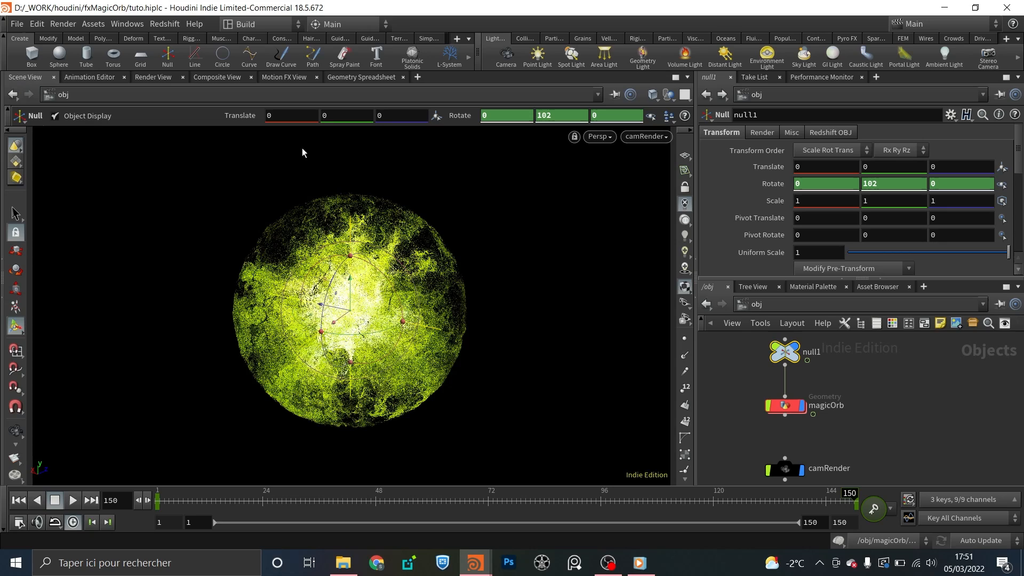
- Add a Mantra render node to the /out network
{"action": "left_click", "coordinate": [880, 390]}
{"action": "middle_click_drag", "start_coordinate": [891, 392], "coordinate": [895, 363]}
{"action": "left_click", "coordinate": [773, 302]}
{"action": "left_click", "coordinate": [796, 375]}
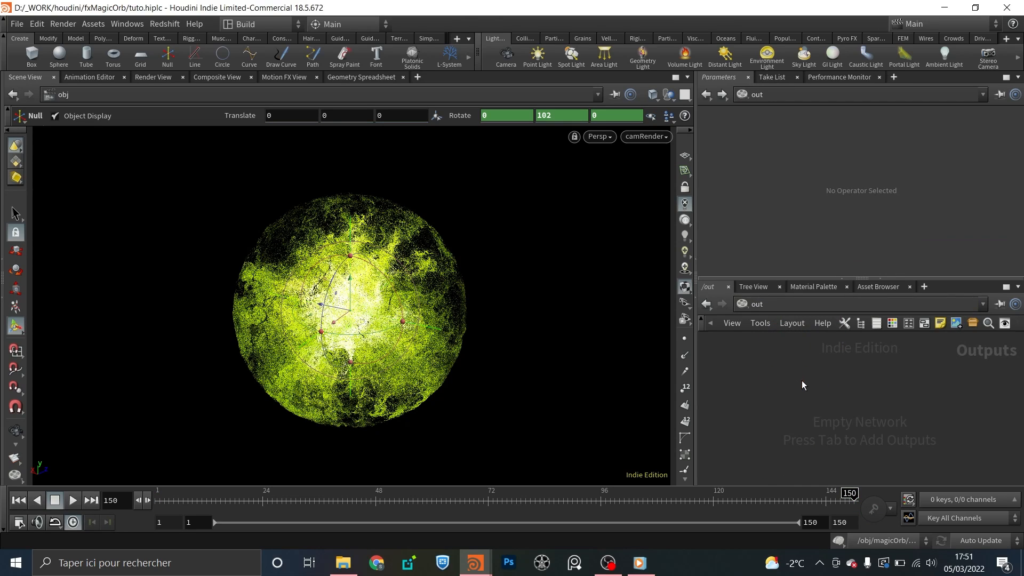
{"action": "key", "text": "Tab"}
{"action": "type", "text": "man"}
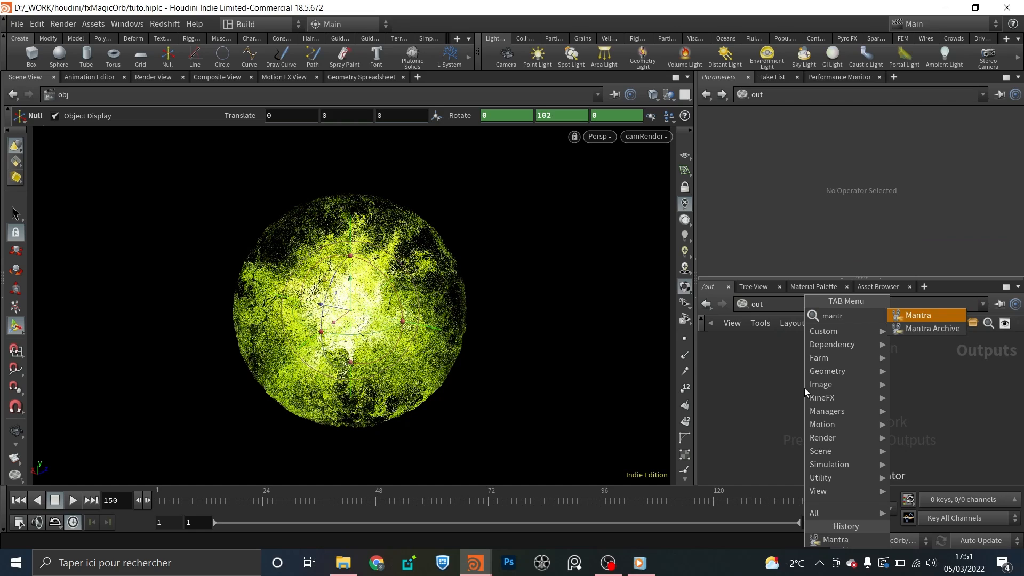
{"action": "key", "text": "Return"}
{"action": "left_click", "coordinate": [785, 387]}
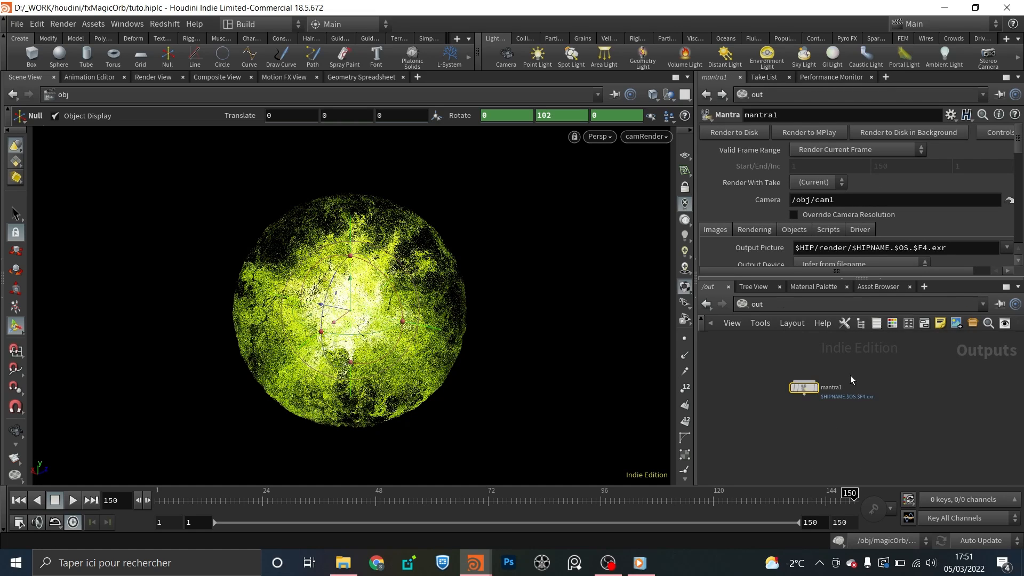
- Rename the Mantra node to magicOrb
{"action": "double_click", "coordinate": [825, 387]}
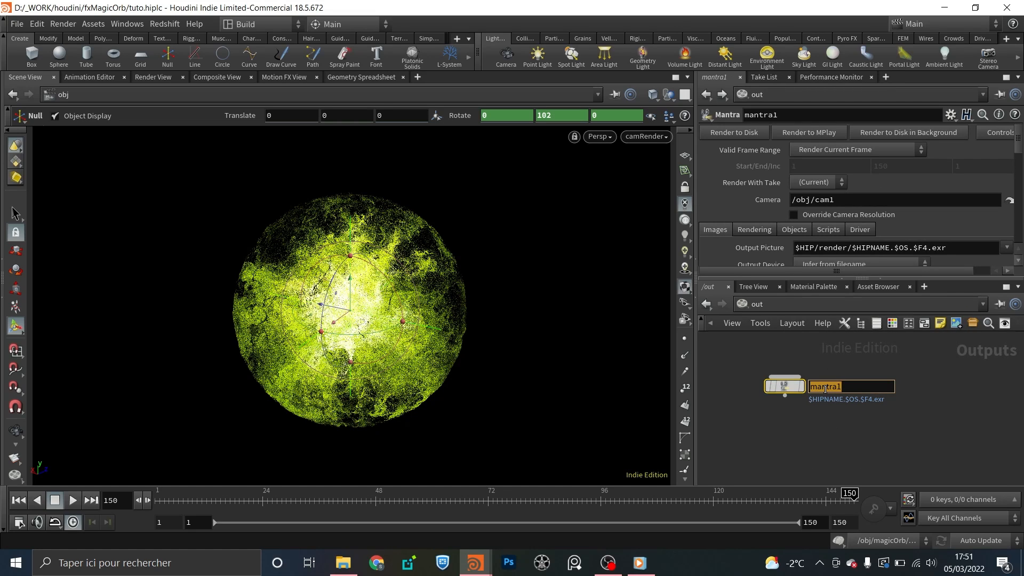
{"action": "type", "text": "magicOrb"}
{"action": "key", "text": "Return"}
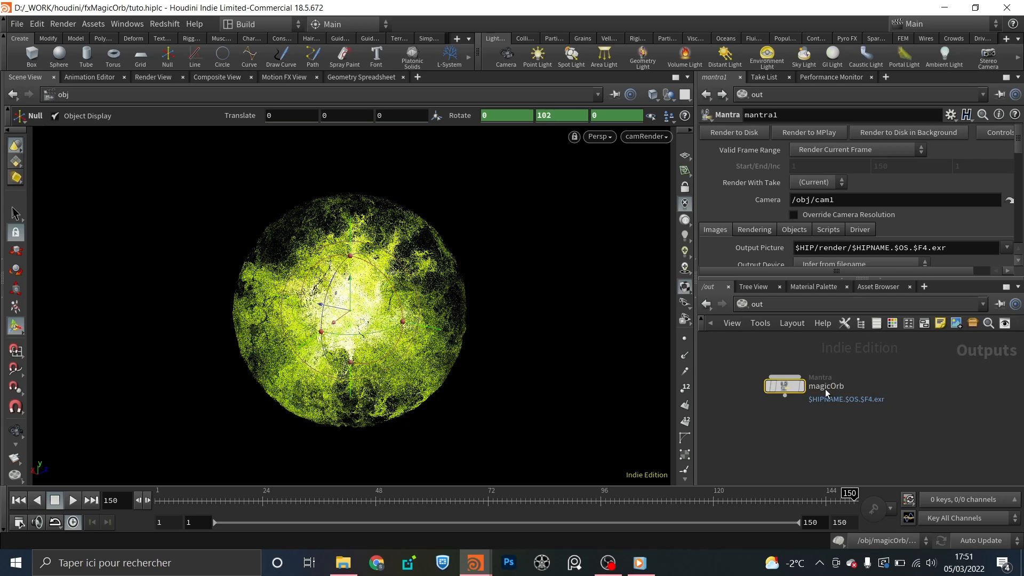
- Set the Mantra node's valid frame range to Render Frame Range Only (Strict) and its camera to /obj/camRender
{"action": "left_click", "coordinate": [835, 150]}
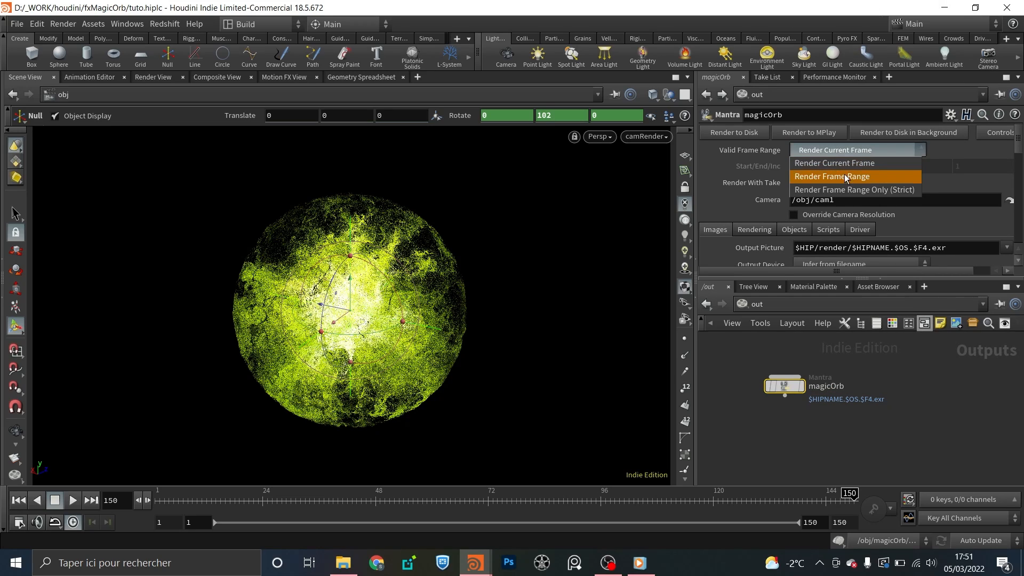
{"action": "left_click", "coordinate": [844, 188]}
{"action": "left_click_drag", "start_coordinate": [900, 270], "coordinate": [1011, 276]}
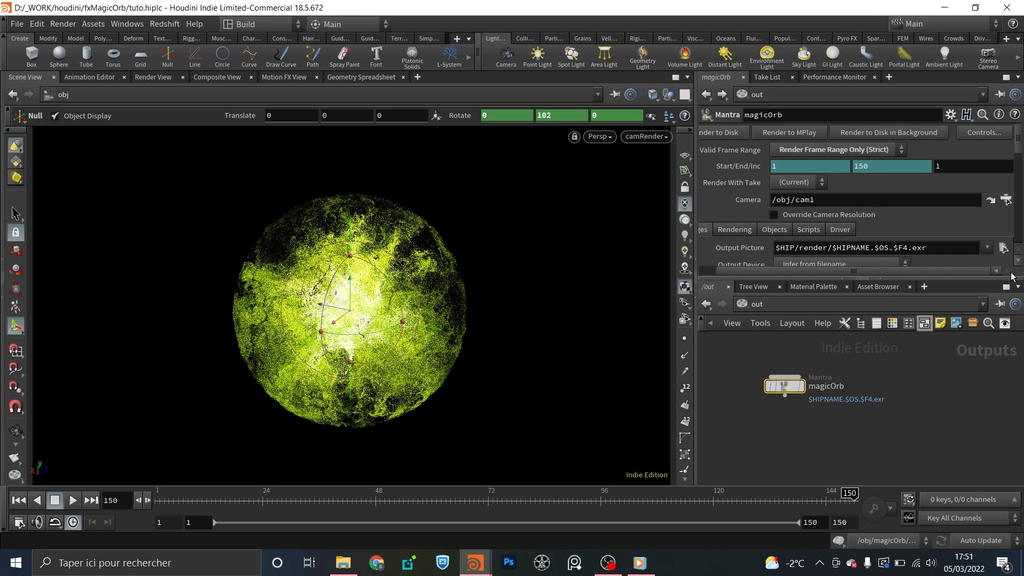
{"action": "left_click", "coordinate": [1004, 200]}
{"action": "left_click", "coordinate": [915, 126]}
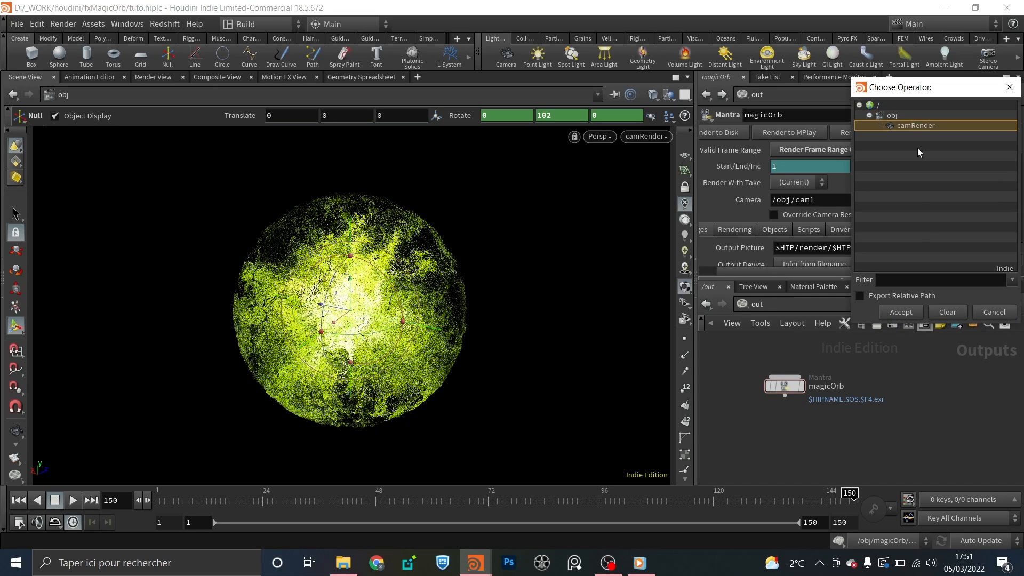
{"action": "left_click", "coordinate": [900, 312]}
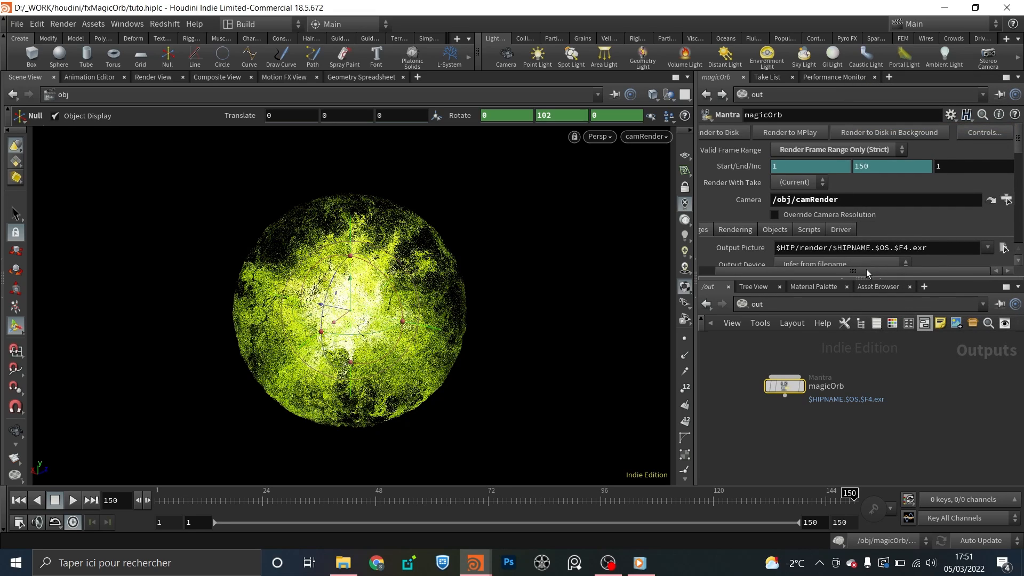
- In the Mantra node's object settings, clear the candidate objects and set magicOrb as the forced object
{"action": "scroll", "coordinate": [756, 186], "scroll_direction": "down", "scroll_amount": 2}
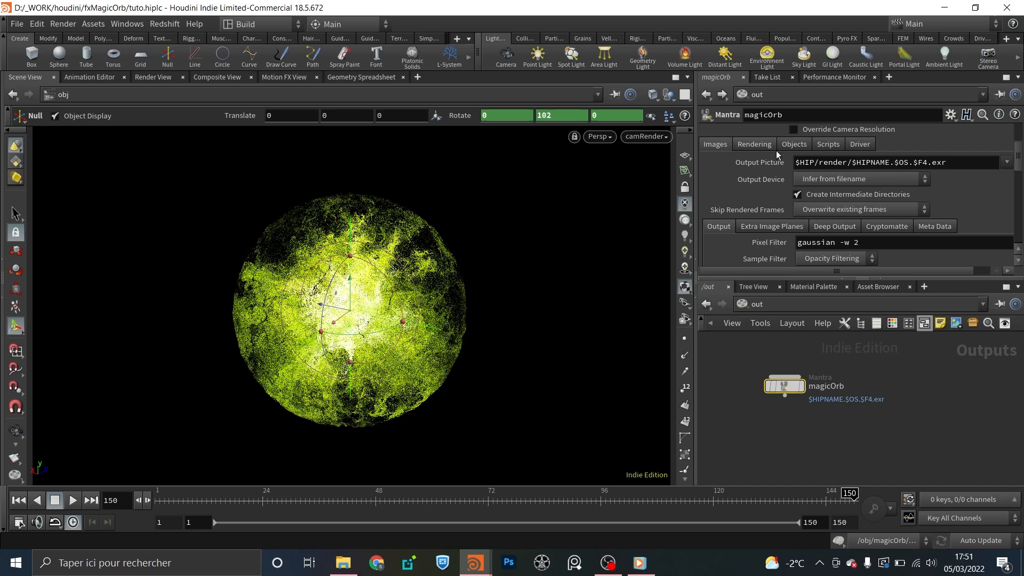
{"action": "left_click", "coordinate": [773, 144]}
{"action": "left_click", "coordinate": [790, 143]}
{"action": "left_click", "coordinate": [831, 160]}
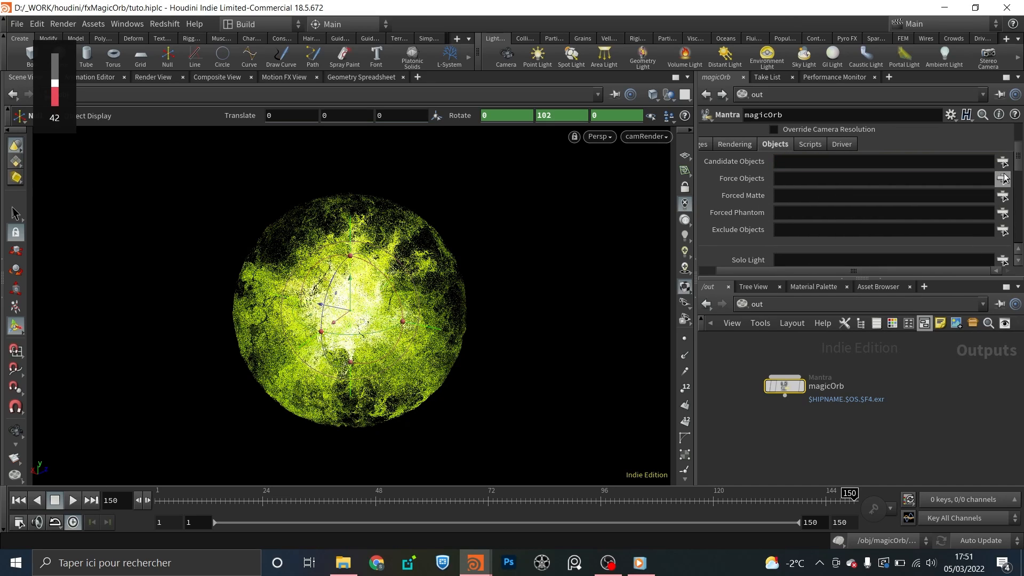
{"action": "left_click", "coordinate": [1003, 176]}
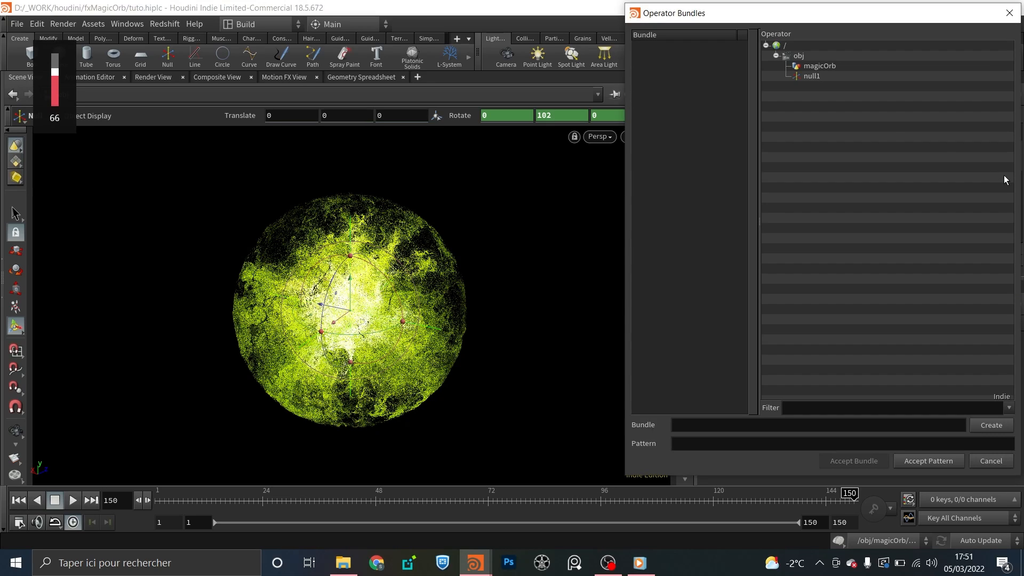
{"action": "left_click", "coordinate": [828, 65]}
{"action": "left_click", "coordinate": [921, 460]}
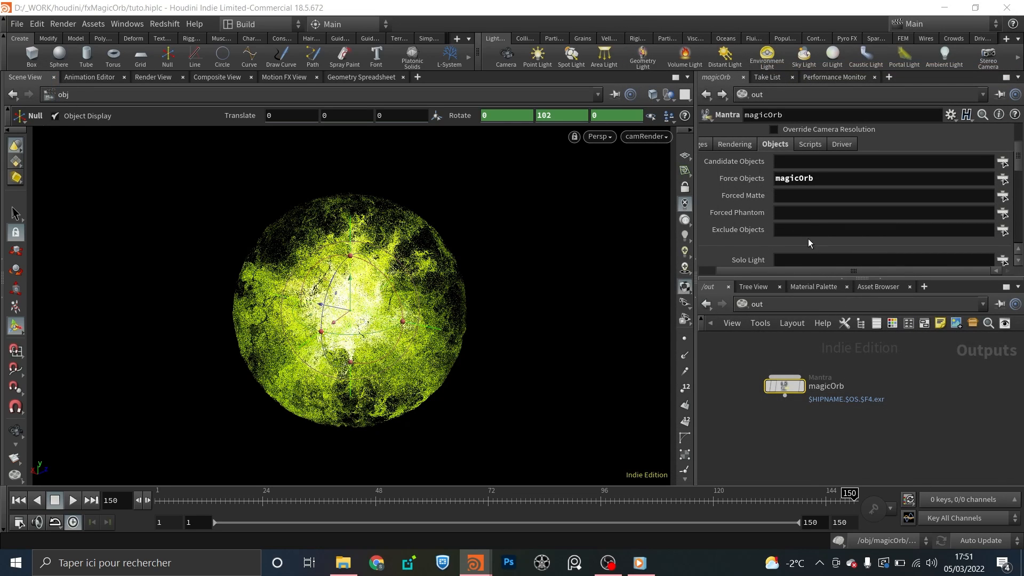
- Review the Mantra node's light options, output image settings and extra image planes
{"action": "scroll", "coordinate": [792, 199], "scroll_direction": "down", "scroll_amount": 3}
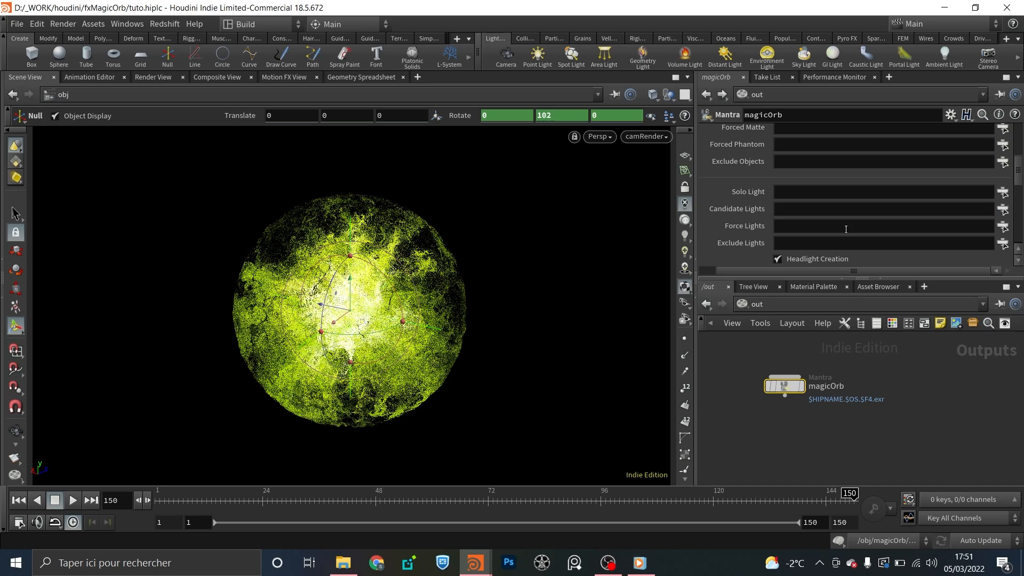
{"action": "left_click_drag", "start_coordinate": [699, 350], "coordinate": [670, 347]}
{"action": "scroll", "coordinate": [725, 200], "scroll_direction": "up", "scroll_amount": 6}
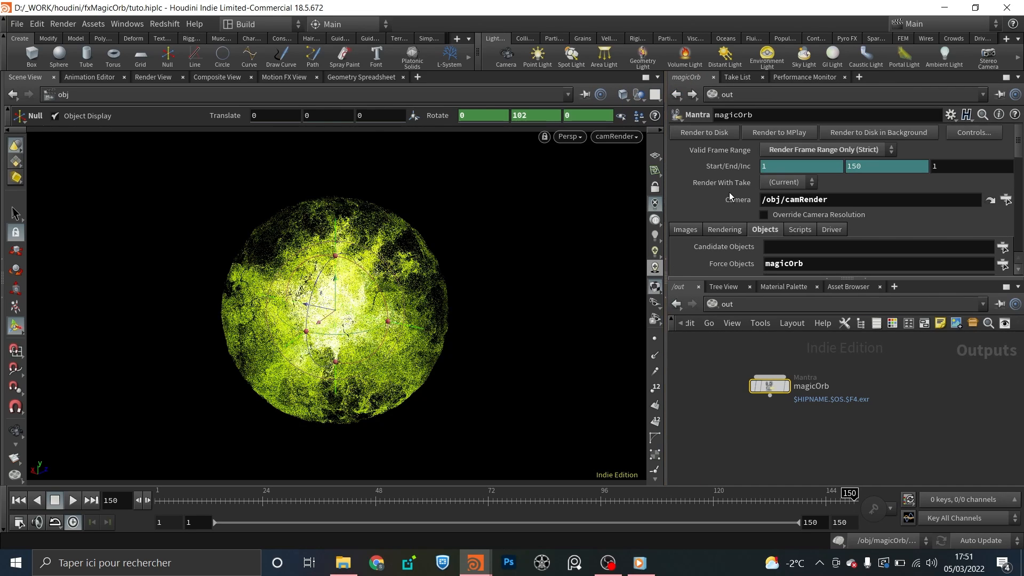
{"action": "left_click", "coordinate": [690, 233]}
{"action": "scroll", "coordinate": [767, 188], "scroll_direction": "down", "scroll_amount": 2}
{"action": "scroll", "coordinate": [772, 185], "scroll_direction": "down", "scroll_amount": 3}
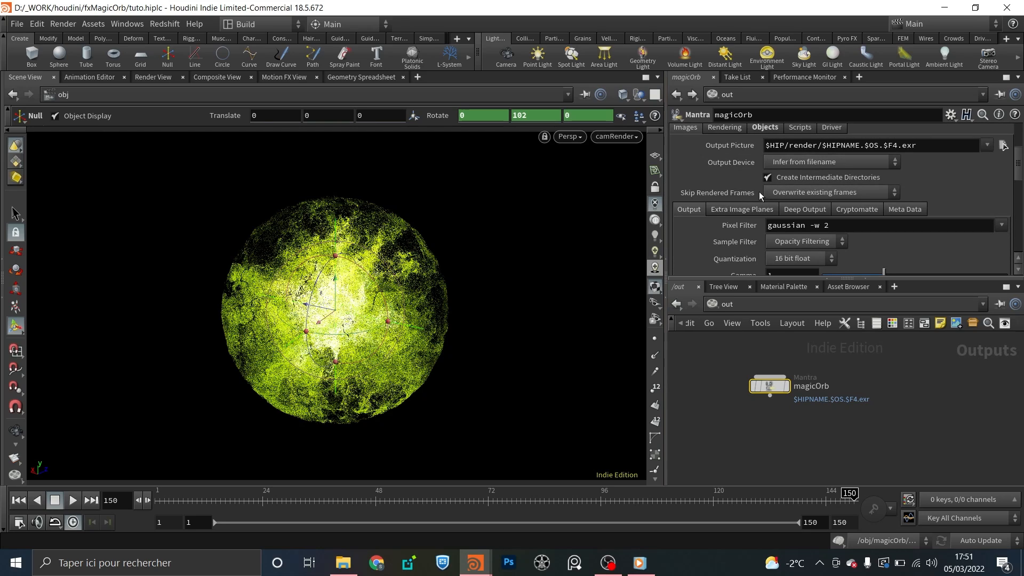
{"action": "scroll", "coordinate": [759, 191], "scroll_direction": "up", "scroll_amount": 2}
{"action": "scroll", "coordinate": [730, 165], "scroll_direction": "down", "scroll_amount": 2}
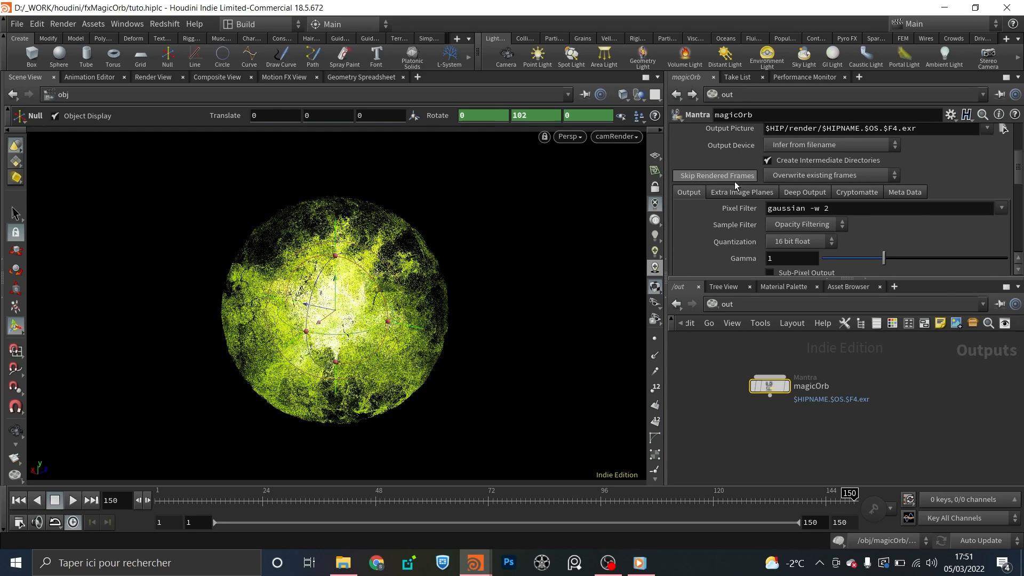
{"action": "left_click", "coordinate": [735, 190]}
{"action": "scroll", "coordinate": [730, 170], "scroll_direction": "up", "scroll_amount": 2}
- Set the Mantra node's rendering engine to Micropolygon Rendering
{"action": "left_click", "coordinate": [723, 146]}
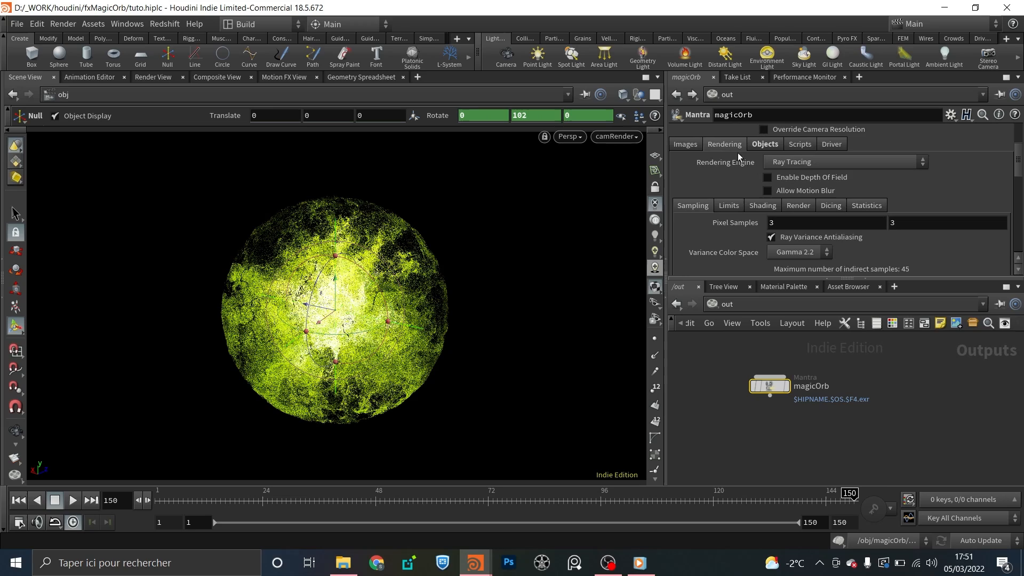
{"action": "left_click", "coordinate": [774, 162]}
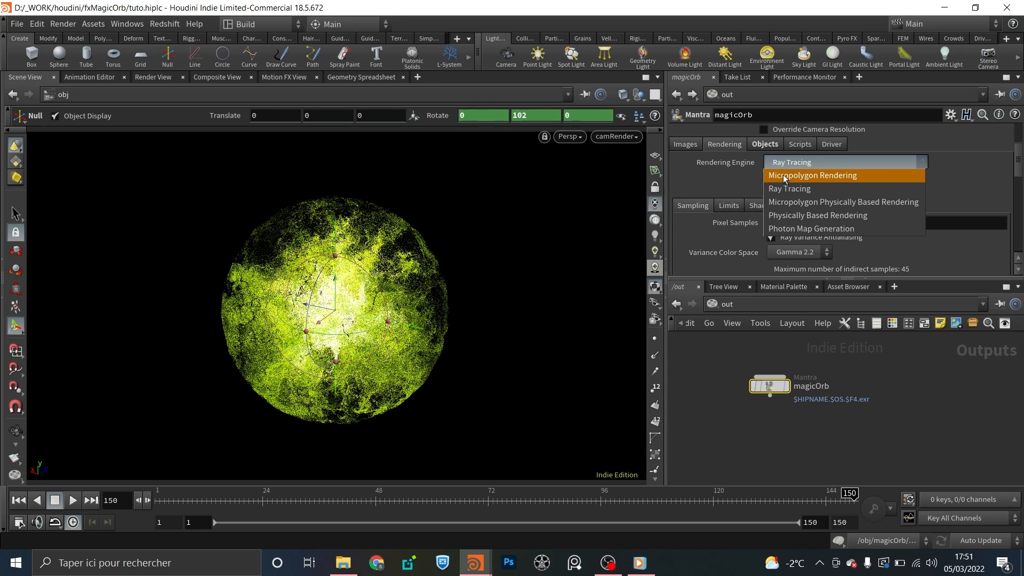
{"action": "left_click", "coordinate": [784, 177]}
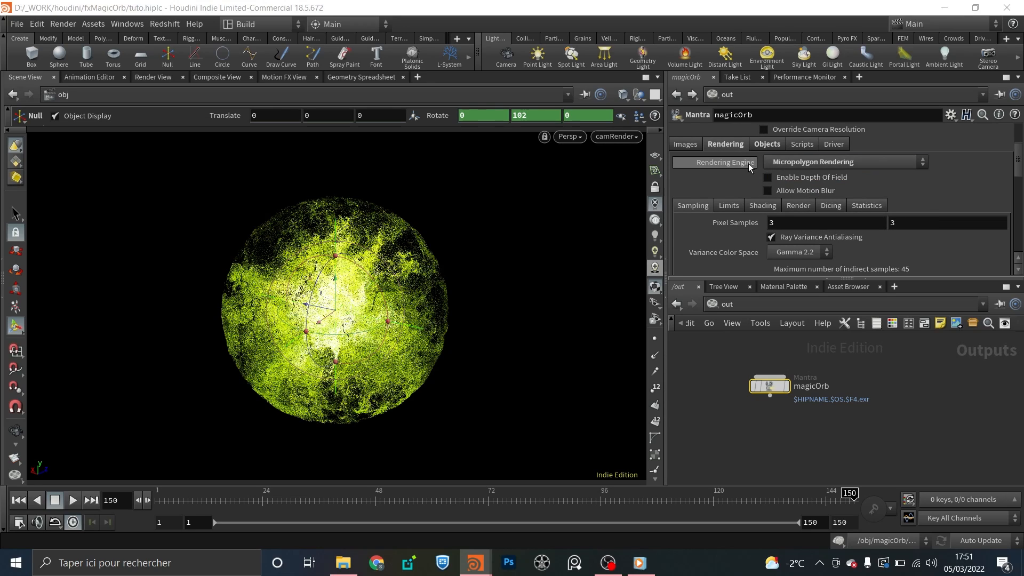
- Set the Mantra pixel samples to 9 by 9 and allow motion blur
{"action": "double_click", "coordinate": [818, 228]}
{"action": "type", "text": "9"}
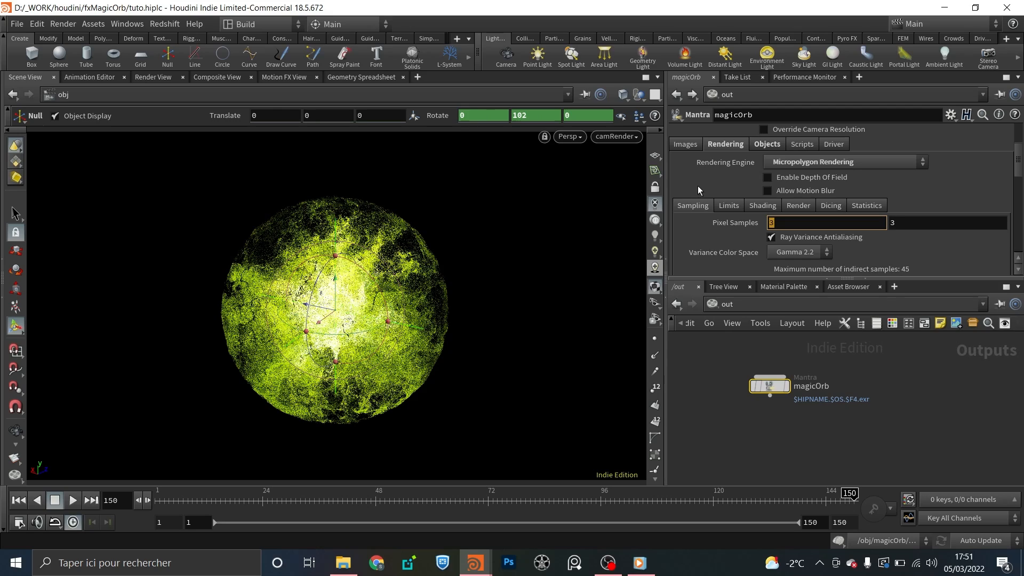
{"action": "key", "text": "Tab"}
{"action": "type", "text": "9"}
{"action": "key", "text": "Return"}
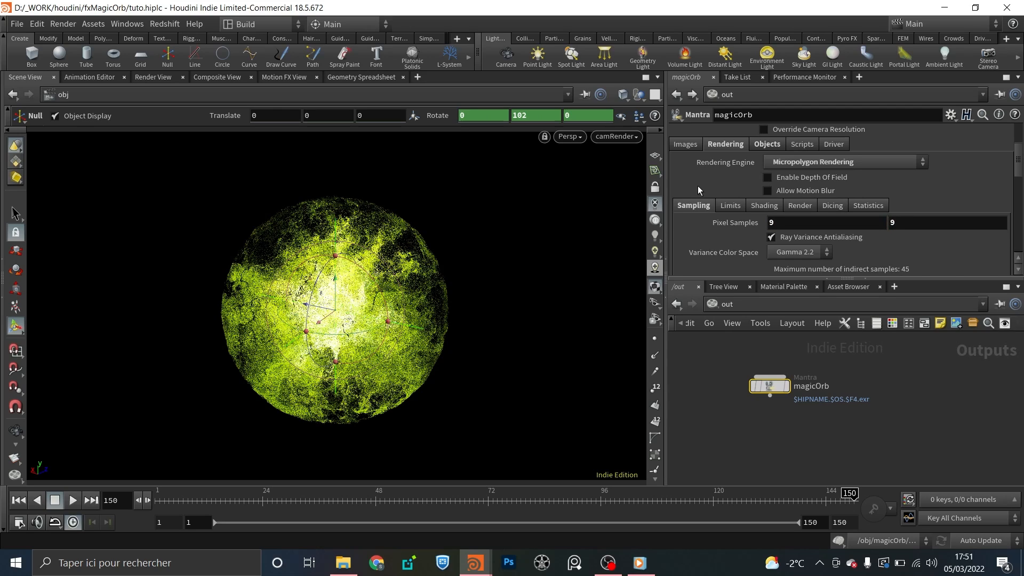
{"action": "left_click", "coordinate": [767, 191]}
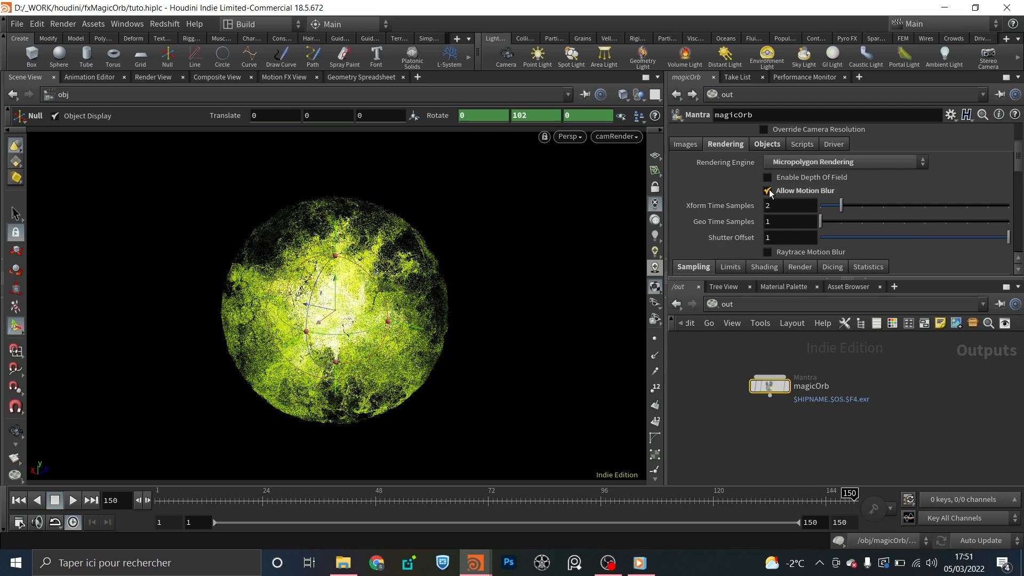
- Return to the /obj network and choose the Geometry Velocity Blur mode in the magicOrb object's render sampling settings
{"action": "left_click", "coordinate": [747, 306]}
{"action": "left_click", "coordinate": [757, 362]}
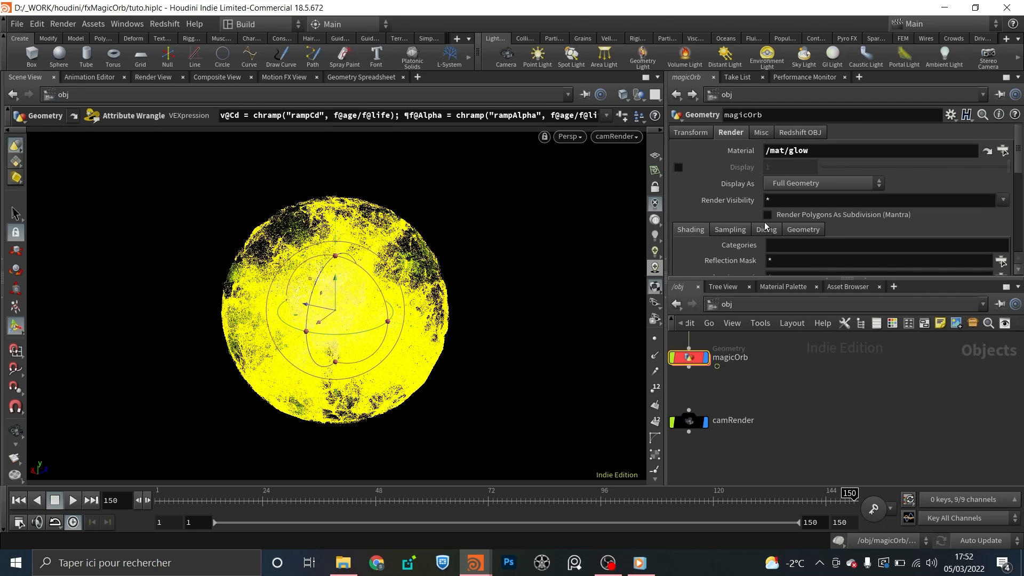
{"action": "left_click", "coordinate": [728, 228]}
{"action": "left_click", "coordinate": [794, 248]}
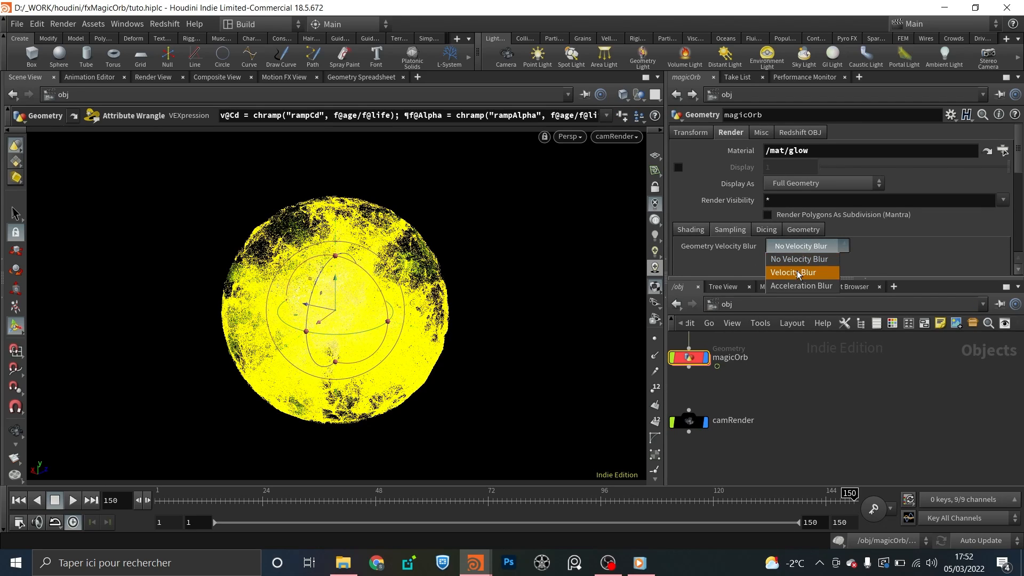
{"action": "left_click", "coordinate": [796, 257]}
- Enter the magicOrb geometry network and examine the node chain from OUT_Simulation down to OUT
{"action": "middle_click_drag", "start_coordinate": [776, 380], "coordinate": [846, 455]}
{"action": "double_click", "coordinate": [759, 362]}
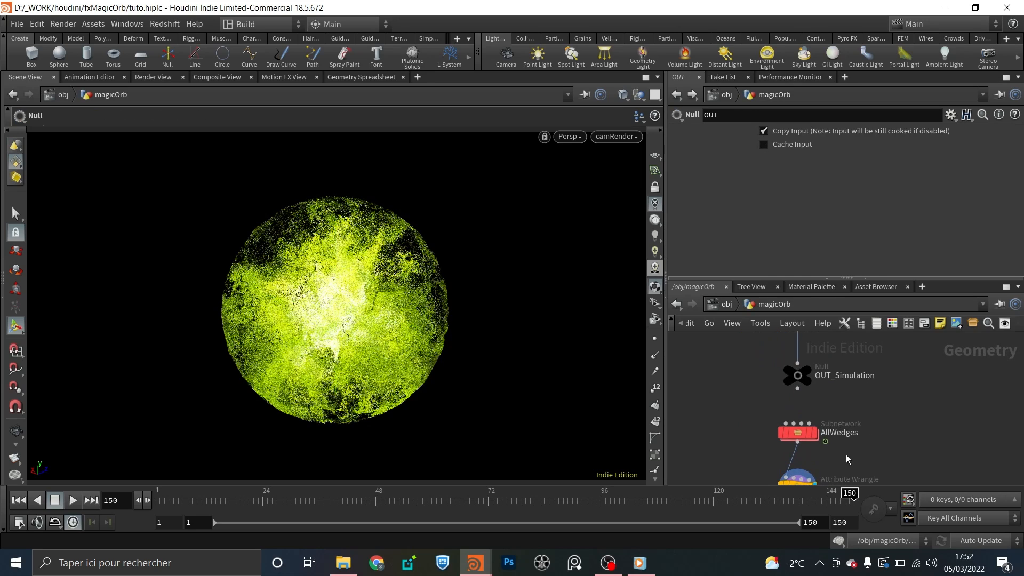
{"action": "scroll", "coordinate": [845, 455], "scroll_direction": "down", "scroll_amount": 3}
{"action": "middle_click_drag", "start_coordinate": [865, 377], "coordinate": [841, 349]}
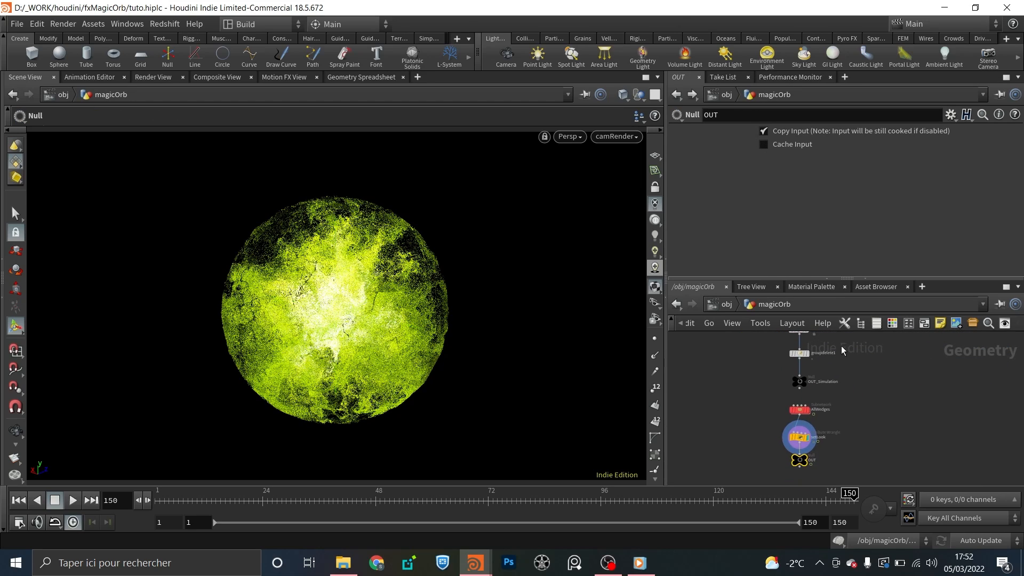
{"action": "scroll", "coordinate": [840, 352], "scroll_direction": "down", "scroll_amount": 2}
{"action": "left_click_drag", "start_coordinate": [851, 454], "coordinate": [774, 362]}
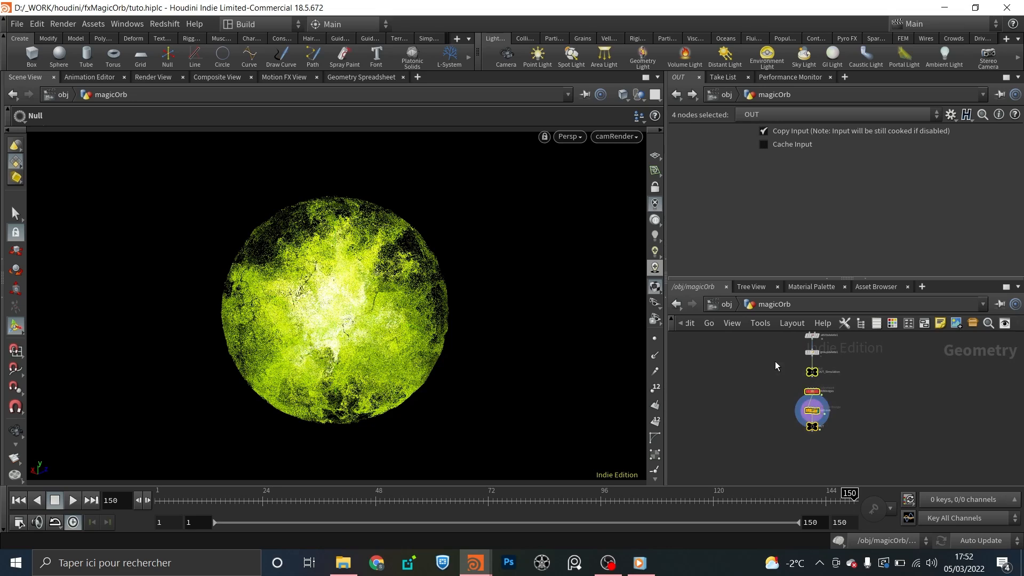
{"action": "middle_click_drag", "start_coordinate": [774, 361], "coordinate": [772, 379]}
{"action": "scroll", "coordinate": [816, 424], "scroll_direction": "up", "scroll_amount": 3}
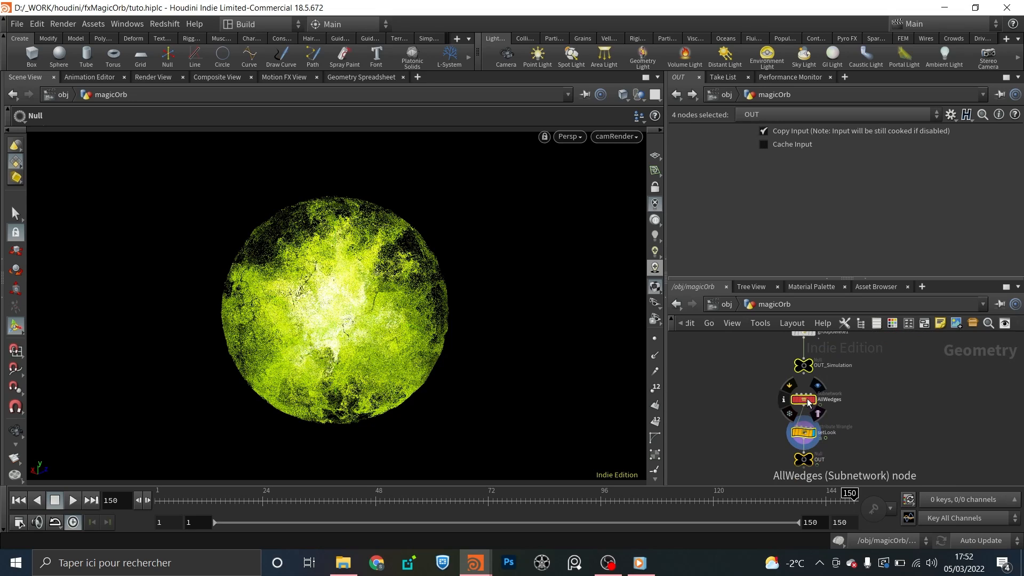
- Insert a Trail node into the wire directly above attribdelete1
{"action": "scroll", "coordinate": [873, 432], "scroll_direction": "down", "scroll_amount": 3}
{"action": "left_click_drag", "start_coordinate": [877, 464], "coordinate": [827, 388]}
{"action": "left_click", "coordinate": [843, 360]}
{"action": "scroll", "coordinate": [826, 356], "scroll_direction": "up", "scroll_amount": 4}
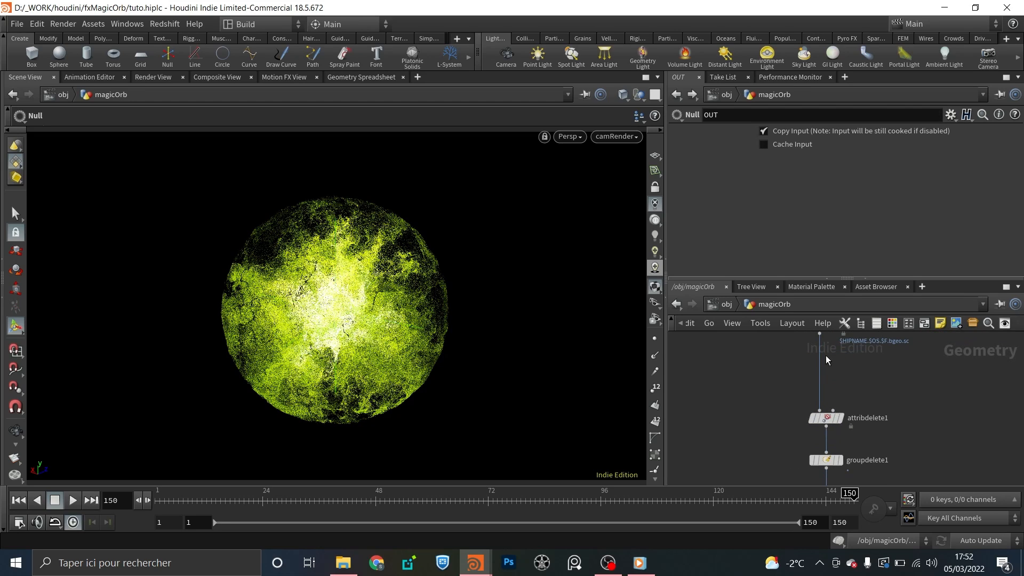
{"action": "key", "text": "Tab"}
{"action": "type", "text": "trail"}
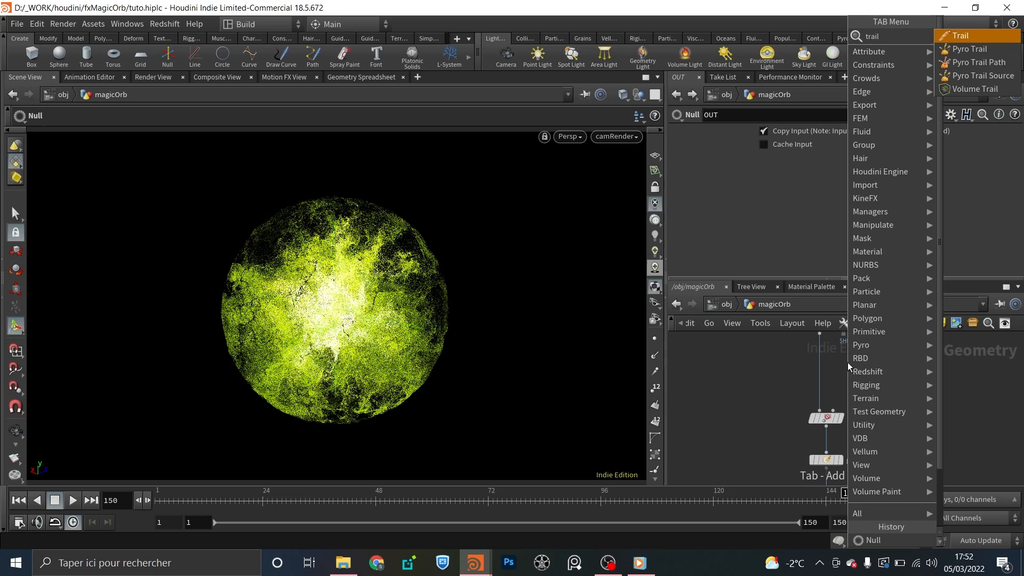
{"action": "key", "text": "Return"}
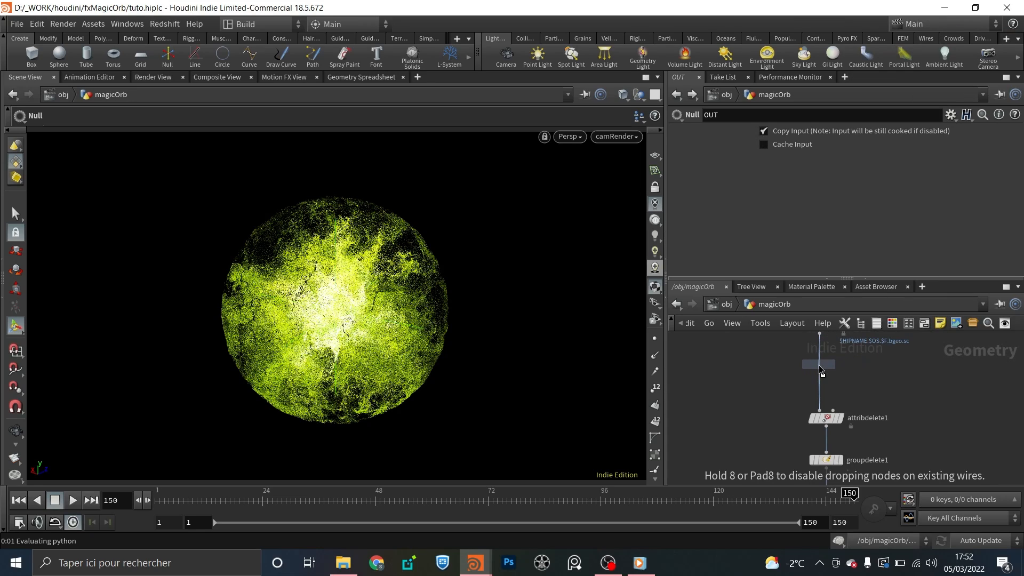
{"action": "left_click", "coordinate": [820, 369]}
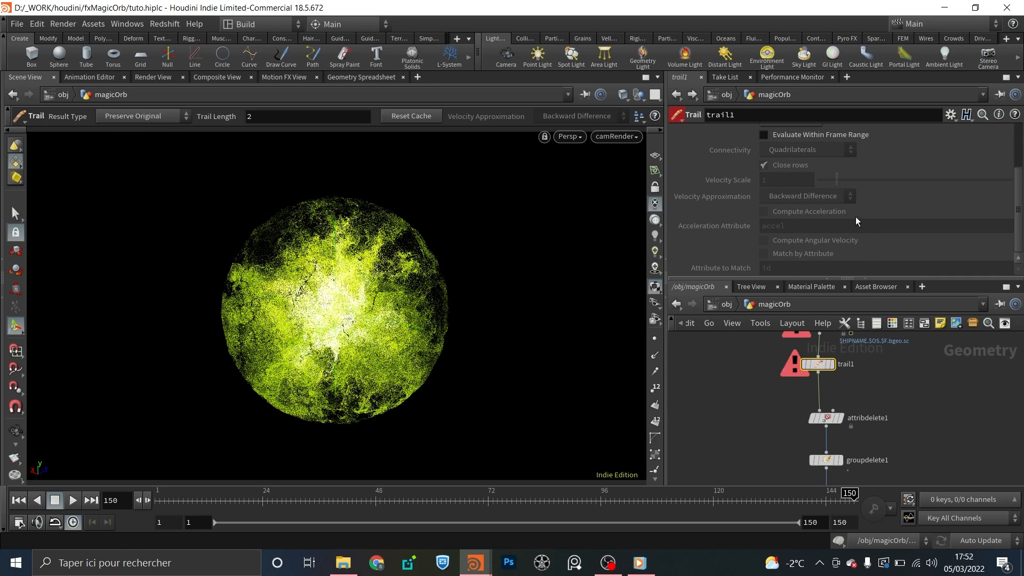
- Switch the scene's cook update mode to Manual
{"action": "scroll", "coordinate": [856, 221], "scroll_direction": "up", "scroll_amount": 3}
{"action": "left_click", "coordinate": [972, 540]}
{"action": "left_click", "coordinate": [972, 530]}
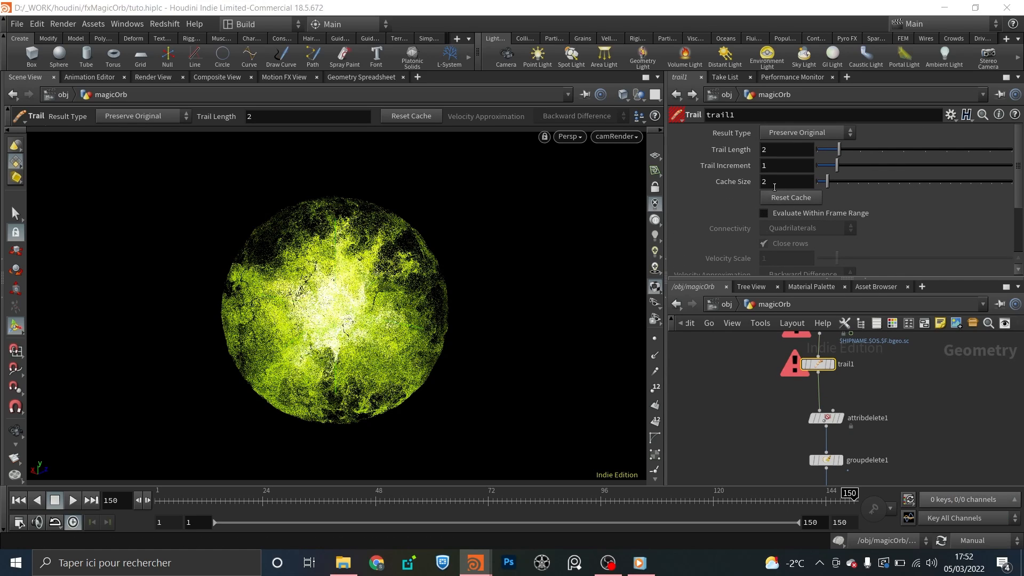
- Set the Trail node's result type to Compute Velocity and enable matching by attribute with id
{"action": "left_click", "coordinate": [806, 132]}
{"action": "left_click", "coordinate": [795, 185]}
{"action": "scroll", "coordinate": [791, 240], "scroll_direction": "down", "scroll_amount": 3}
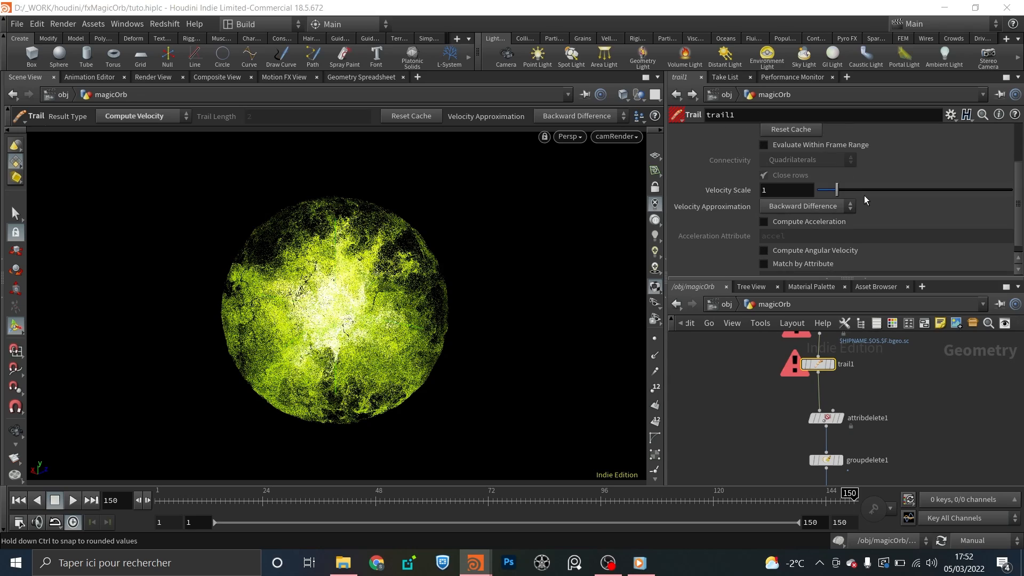
{"action": "left_click", "coordinate": [763, 254]}
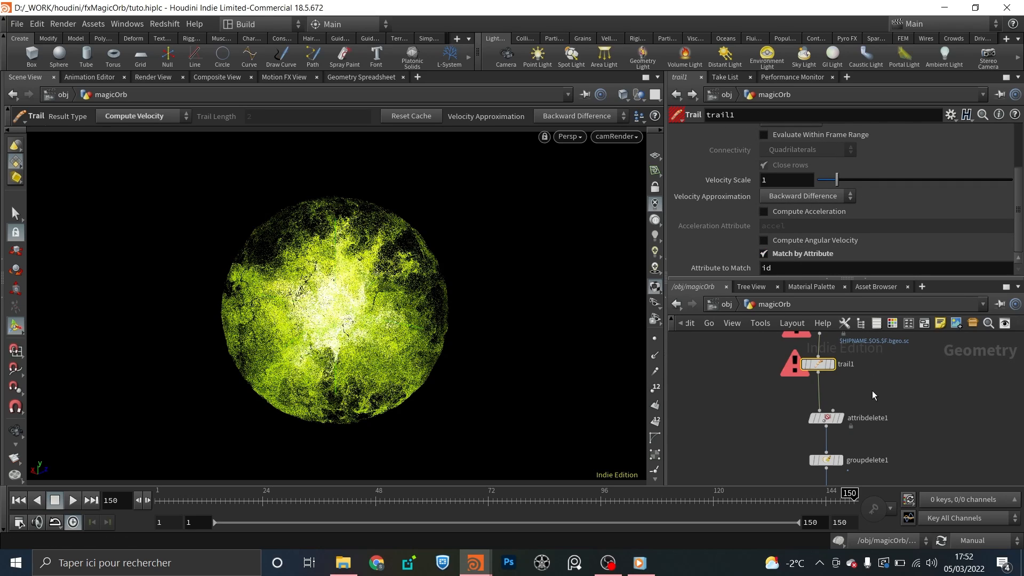
{"action": "scroll", "coordinate": [873, 395], "scroll_direction": "down", "scroll_amount": 4}
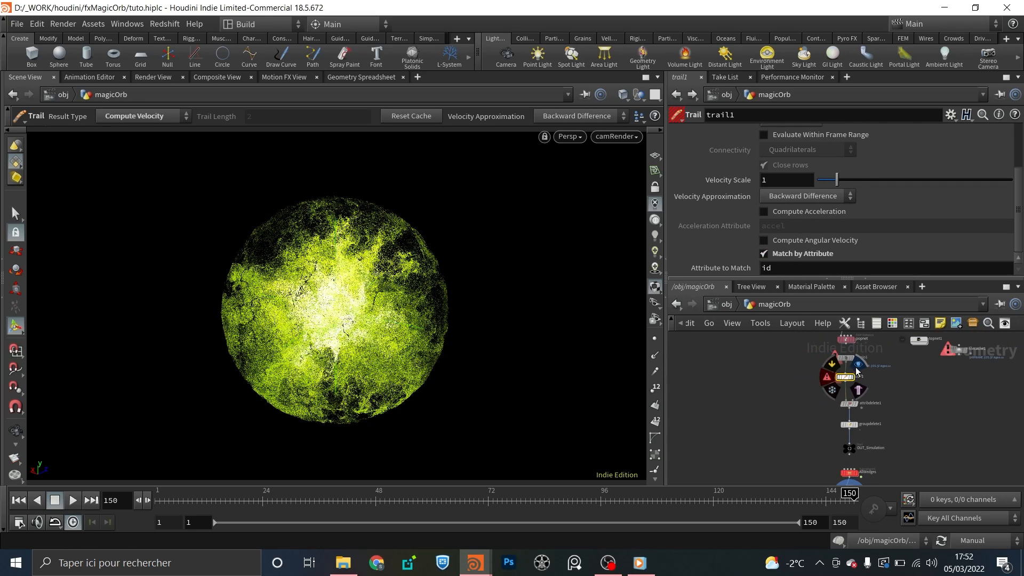
{"action": "mouse_move", "coordinate": [850, 383]}
{"action": "scroll", "coordinate": [851, 395], "scroll_direction": "up", "scroll_amount": 5}
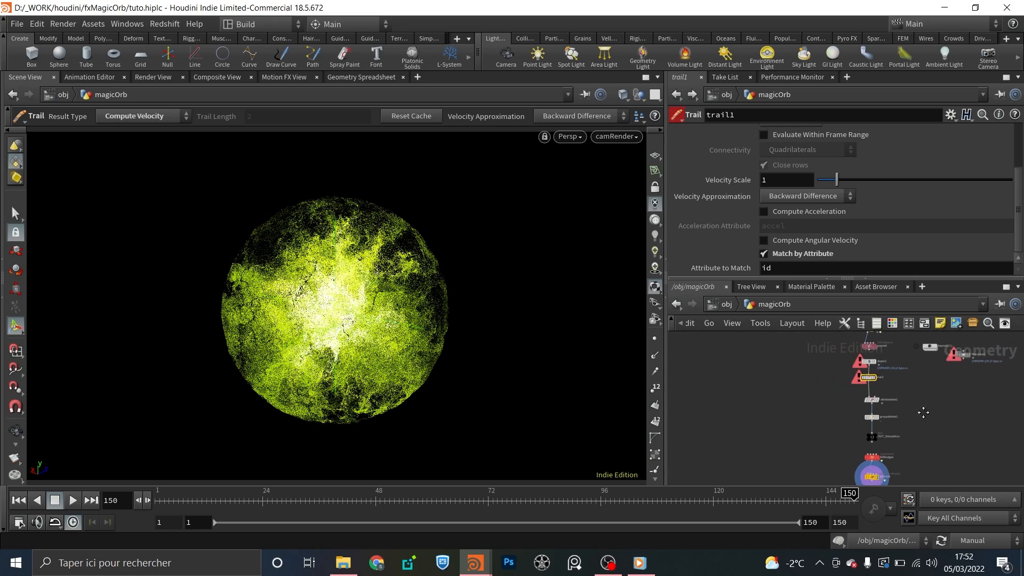
- Review trail1's velocity and attribute-matching settings and the node chain from dopio1 down to setLook and OUT
{"action": "mouse_move", "coordinate": [869, 408]}
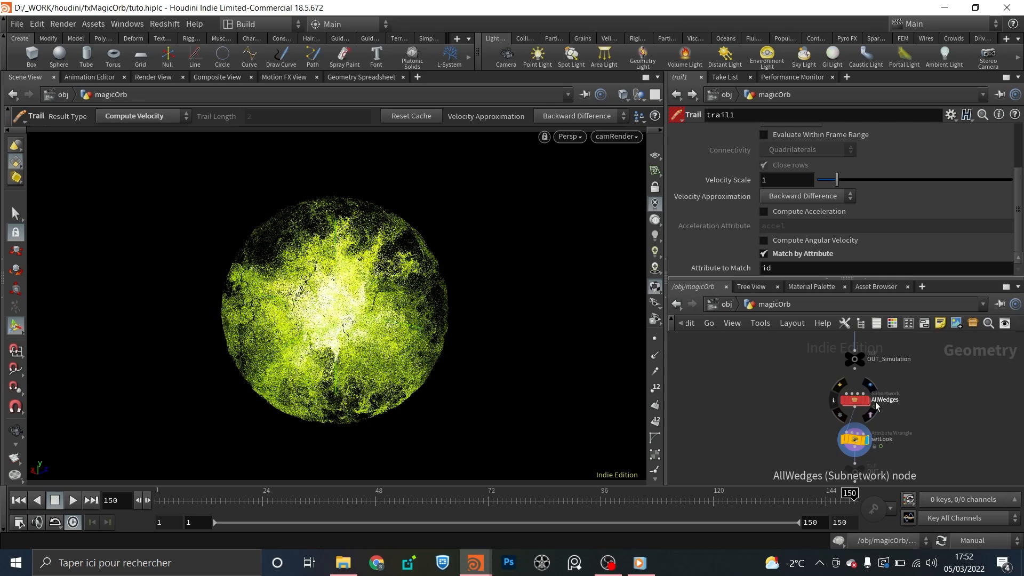
{"action": "middle_click_drag", "start_coordinate": [876, 406], "coordinate": [857, 447]}
{"action": "scroll", "coordinate": [764, 211], "scroll_direction": "up", "scroll_amount": 3}
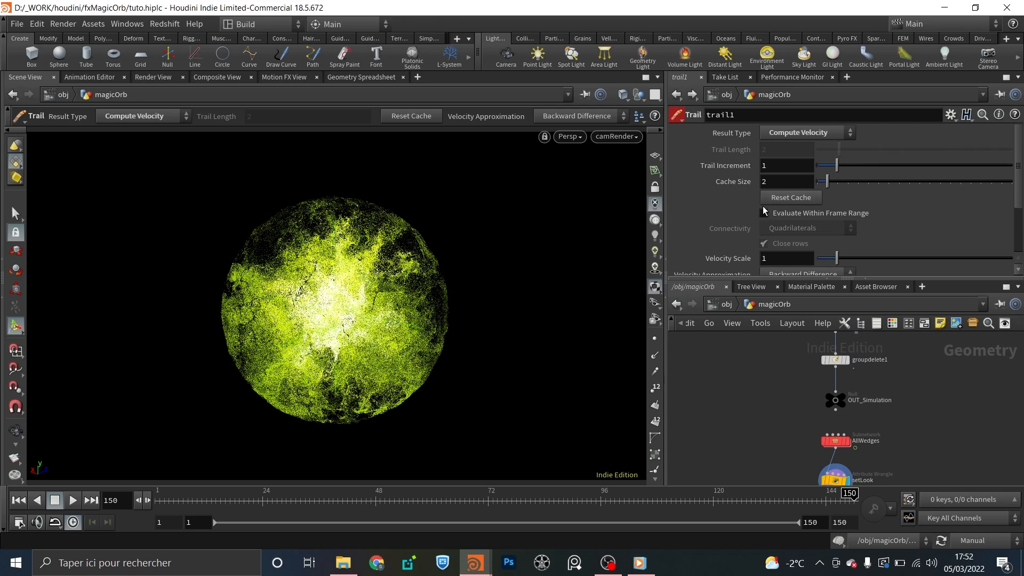
{"action": "scroll", "coordinate": [727, 235], "scroll_direction": "down", "scroll_amount": 3}
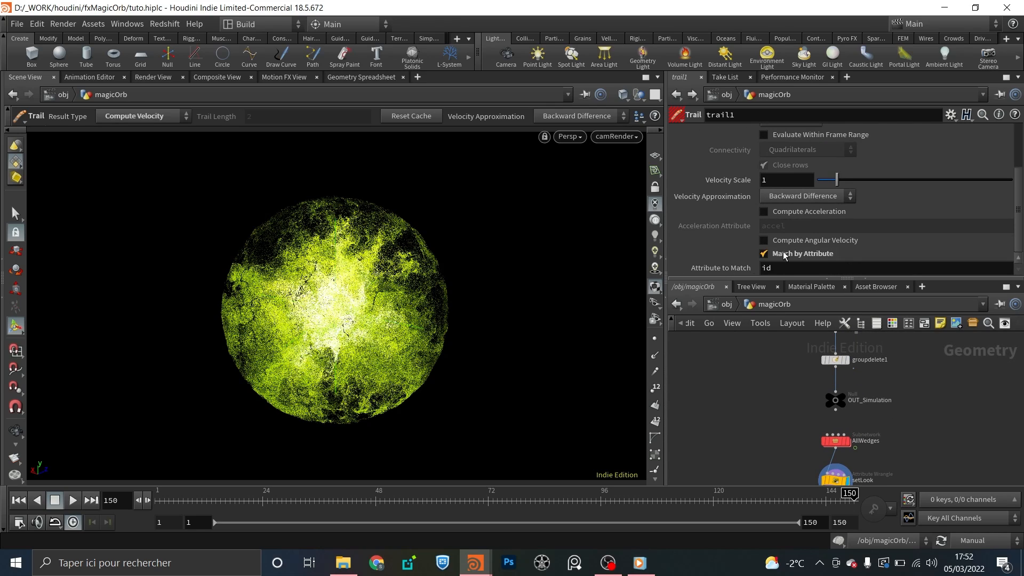
{"action": "scroll", "coordinate": [792, 395], "scroll_direction": "down", "scroll_amount": 3}
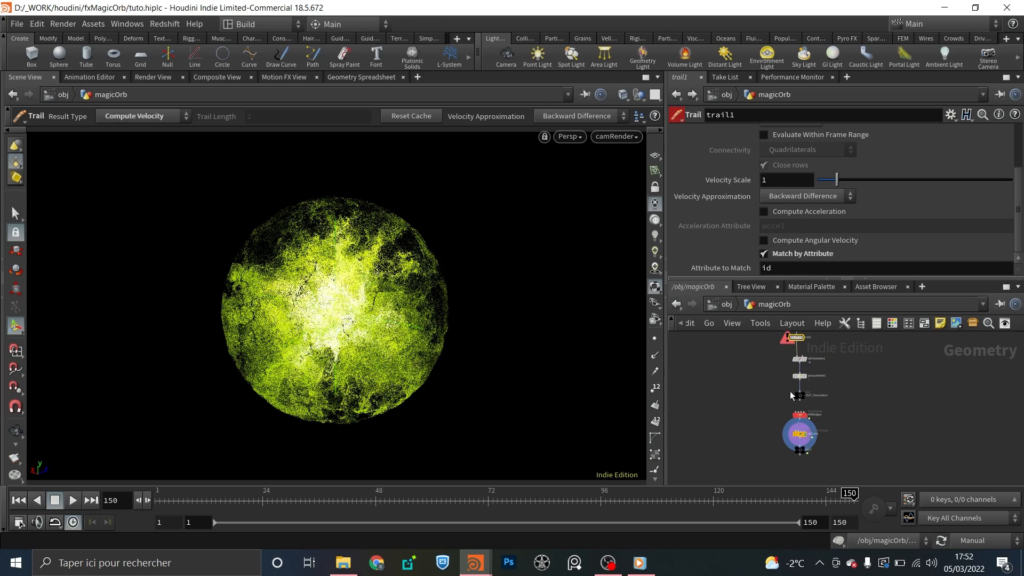
{"action": "scroll", "coordinate": [768, 393], "scroll_direction": "up", "scroll_amount": 3}
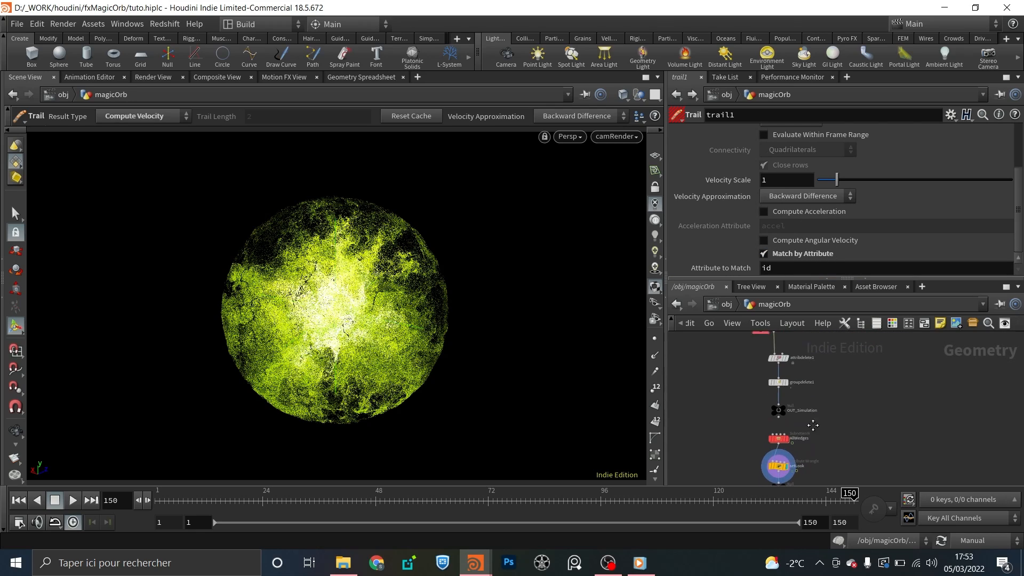
{"action": "scroll", "coordinate": [757, 418], "scroll_direction": "up", "scroll_amount": 2}
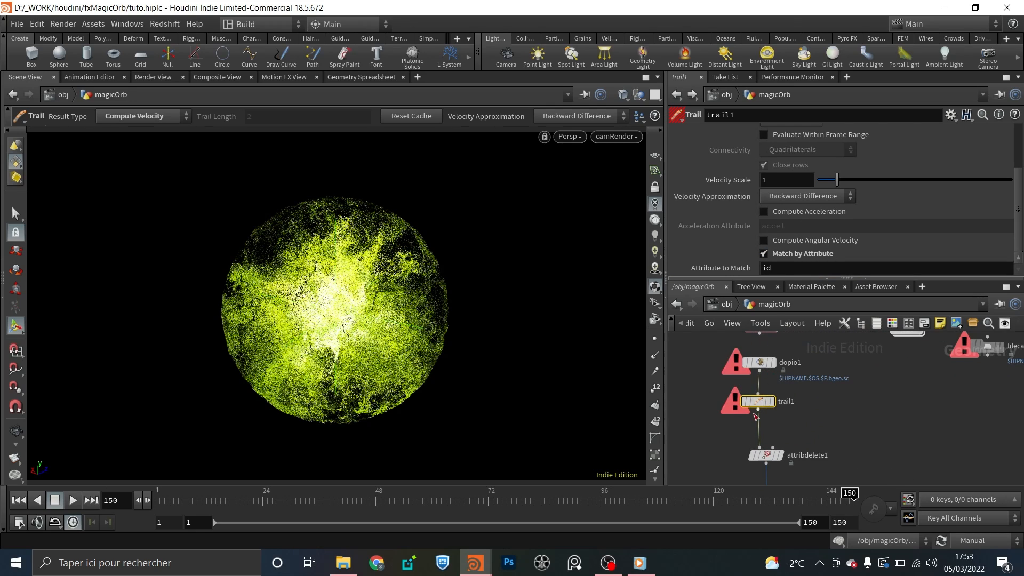
{"action": "middle_click_drag", "start_coordinate": [791, 439], "coordinate": [763, 393]}
{"action": "left_click", "coordinate": [761, 393]}
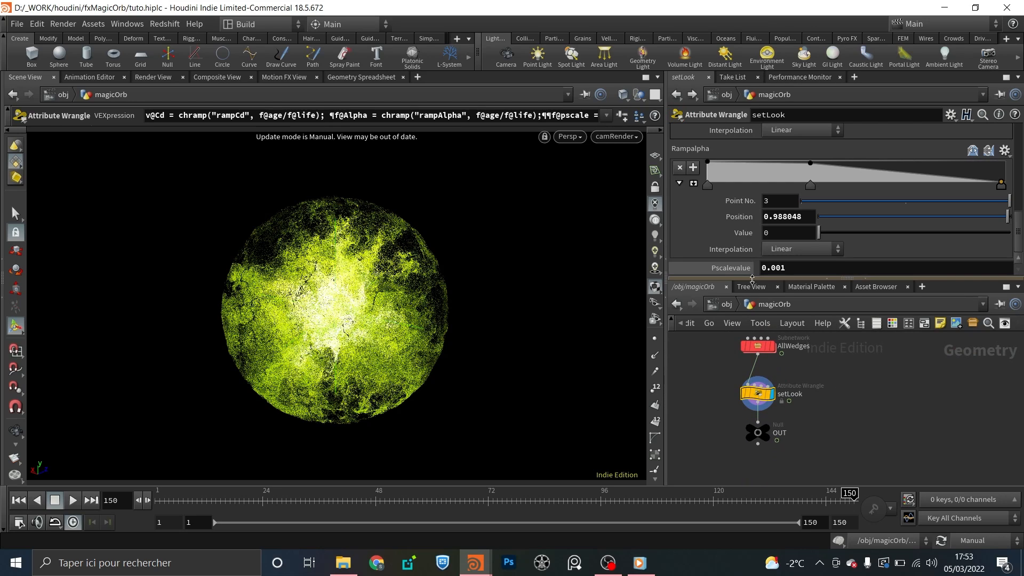
- Return to the object level and switch the scene's cook update mode to Auto Update
{"action": "left_click", "coordinate": [724, 304]}
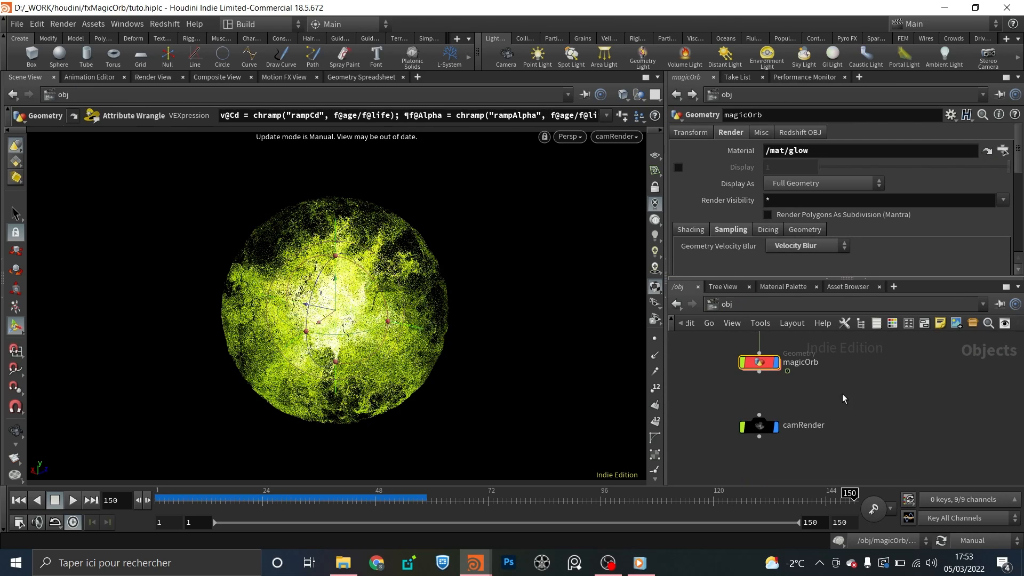
{"action": "left_click", "coordinate": [972, 540]}
{"action": "left_click", "coordinate": [965, 499]}
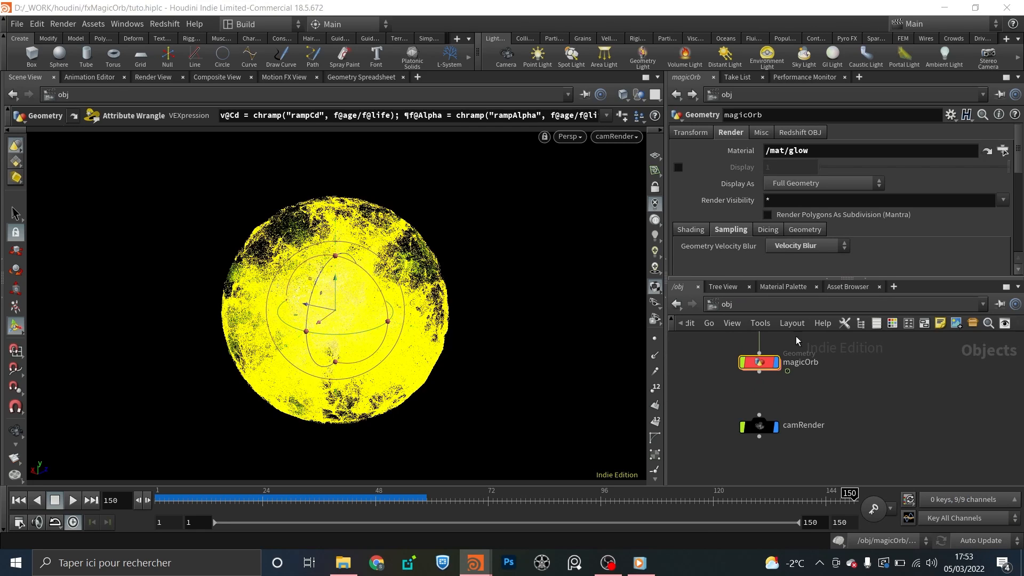
{"action": "left_click", "coordinate": [829, 399]}
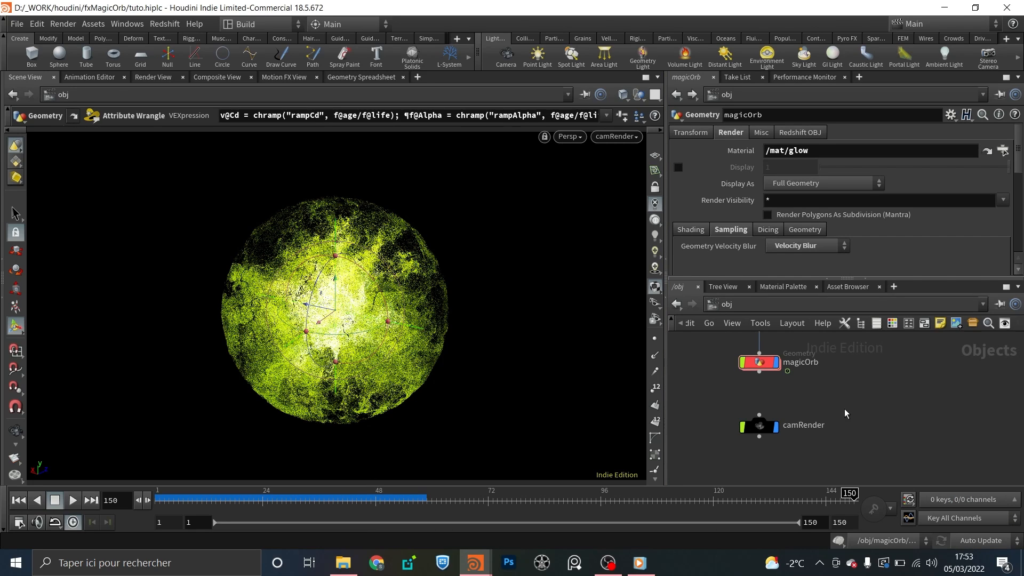
- Go to frame 96 and start a test render of /out/magicOrb in the Render View
{"action": "key", "text": "h"}
{"action": "left_click", "coordinate": [600, 498]}
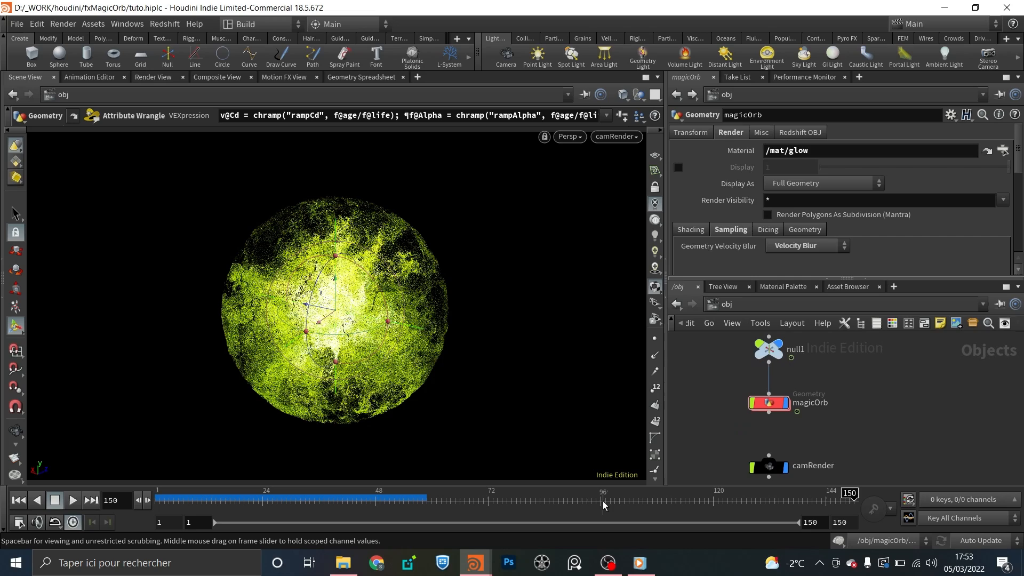
{"action": "left_click", "coordinate": [154, 78]}
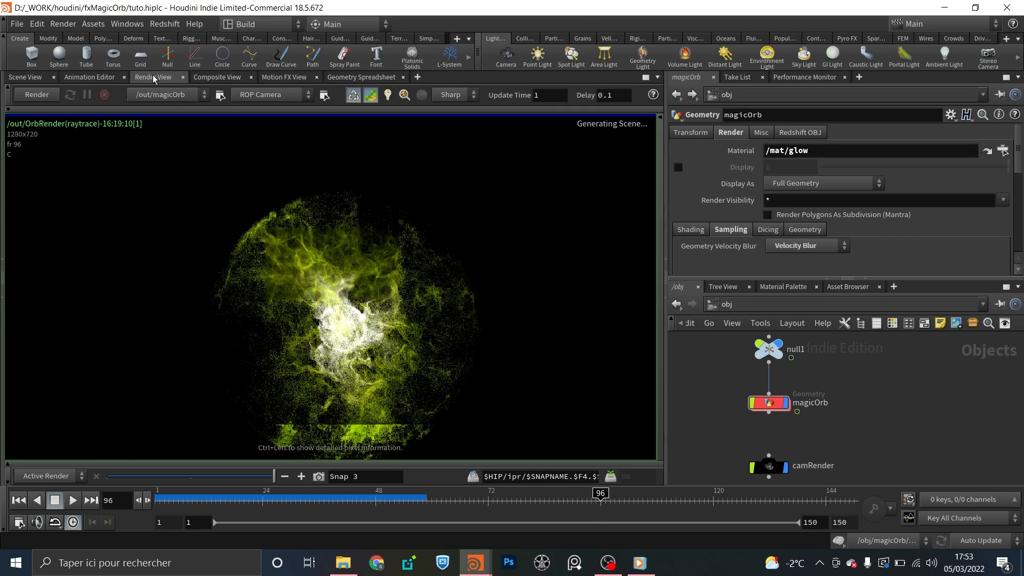
{"action": "left_click", "coordinate": [42, 98]}
{"action": "middle_click_drag", "start_coordinate": [355, 322], "coordinate": [356, 292]}
{"action": "scroll", "coordinate": [355, 292], "scroll_direction": "down", "scroll_amount": 2}
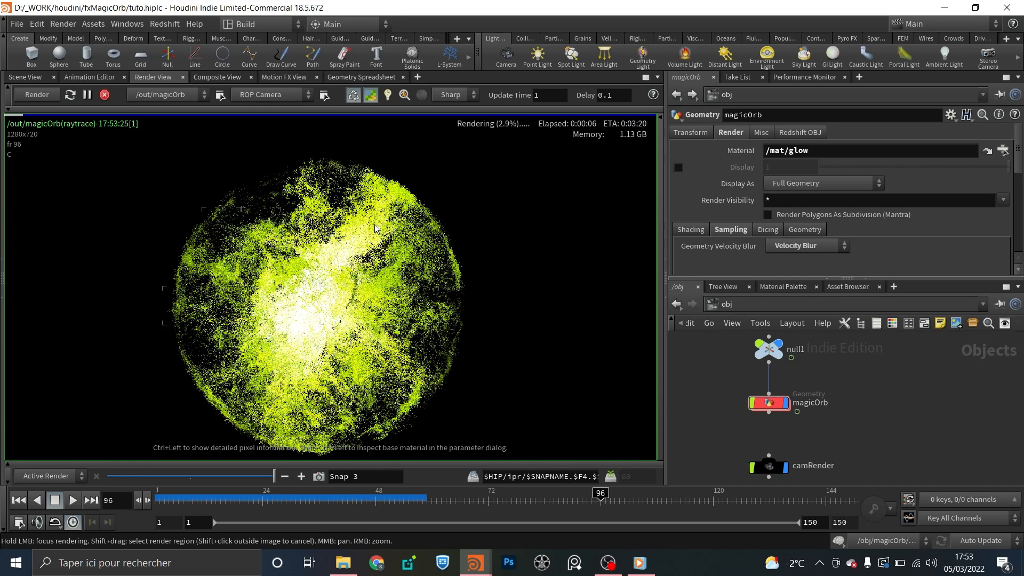
- Limit the render to a region over the orb's right side and inspect the particles there
{"action": "left_click_drag", "start_coordinate": [355, 204], "coordinate": [467, 353], "text": "shift"}
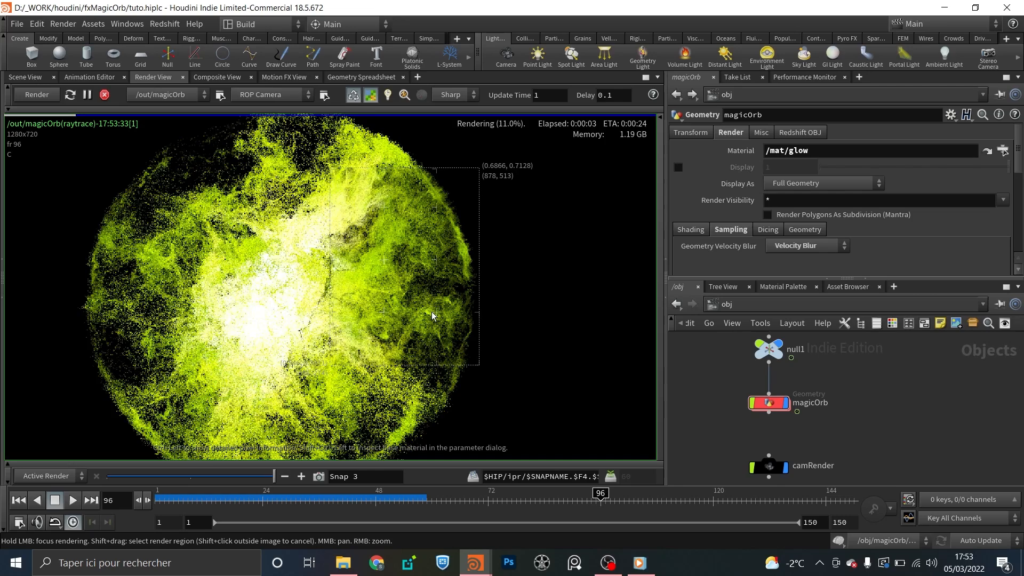
{"action": "scroll", "coordinate": [431, 311], "scroll_direction": "up", "scroll_amount": 1}
{"action": "scroll", "coordinate": [431, 311], "scroll_direction": "down", "scroll_amount": 1}
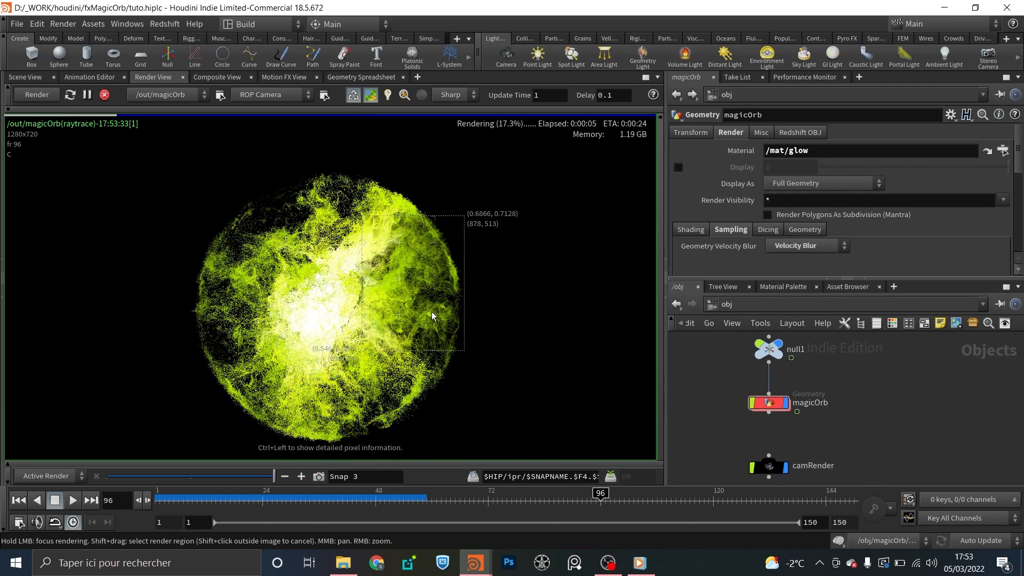
{"action": "scroll", "coordinate": [420, 280], "scroll_direction": "up", "scroll_amount": 1}
{"action": "scroll", "coordinate": [421, 276], "scroll_direction": "down", "scroll_amount": 1}
- Set the Pscalevalue of magicOrb's setLook wrangle to 0.0005 and check the re-rendered region
{"action": "double_click", "coordinate": [771, 404]}
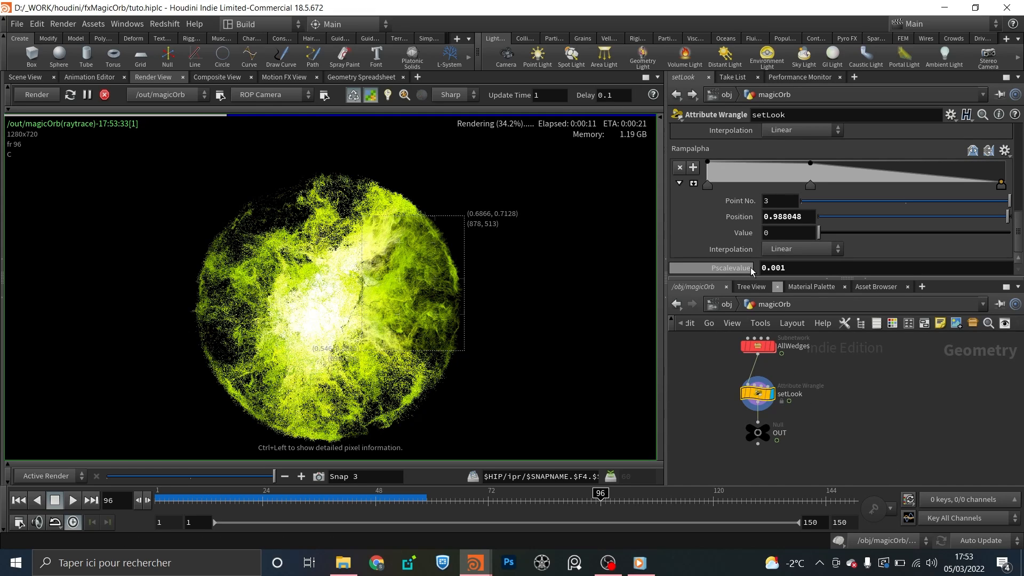
{"action": "left_click", "coordinate": [805, 271]}
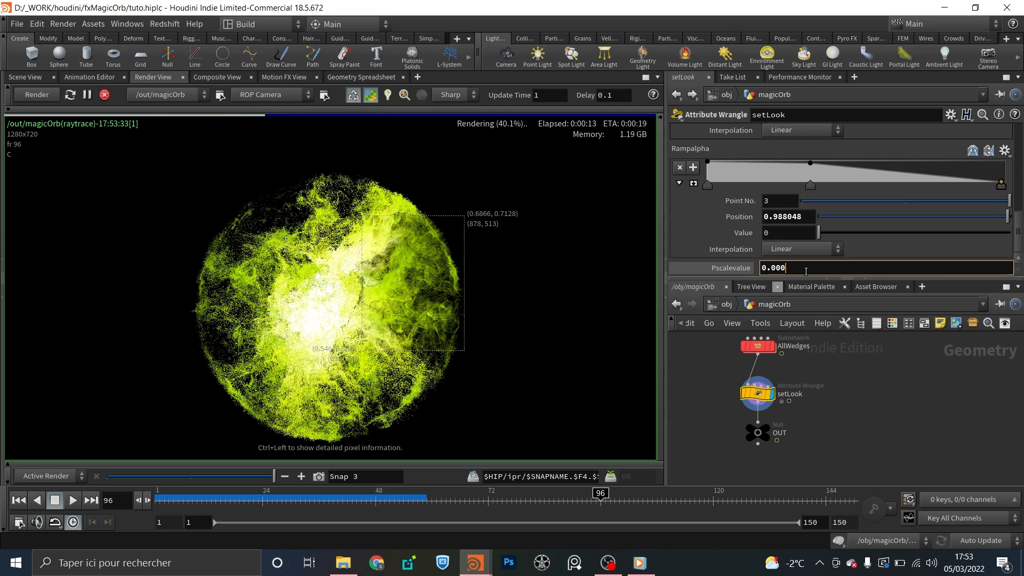
{"action": "type", "text": "5"}
{"action": "key", "text": "Return"}
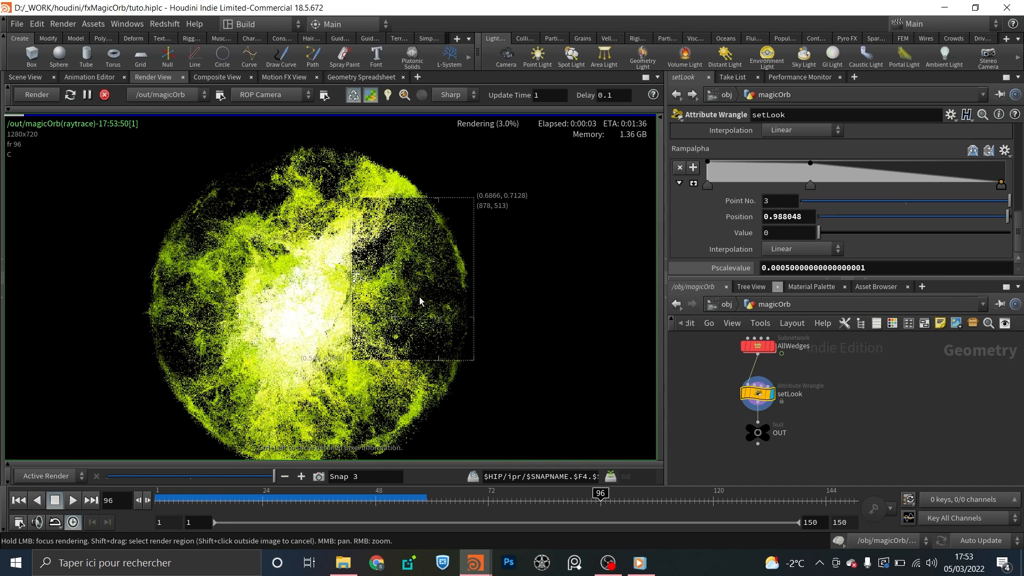
{"action": "scroll", "coordinate": [420, 300], "scroll_direction": "down", "scroll_amount": 2}
{"action": "scroll", "coordinate": [419, 300], "scroll_direction": "up", "scroll_amount": 2}
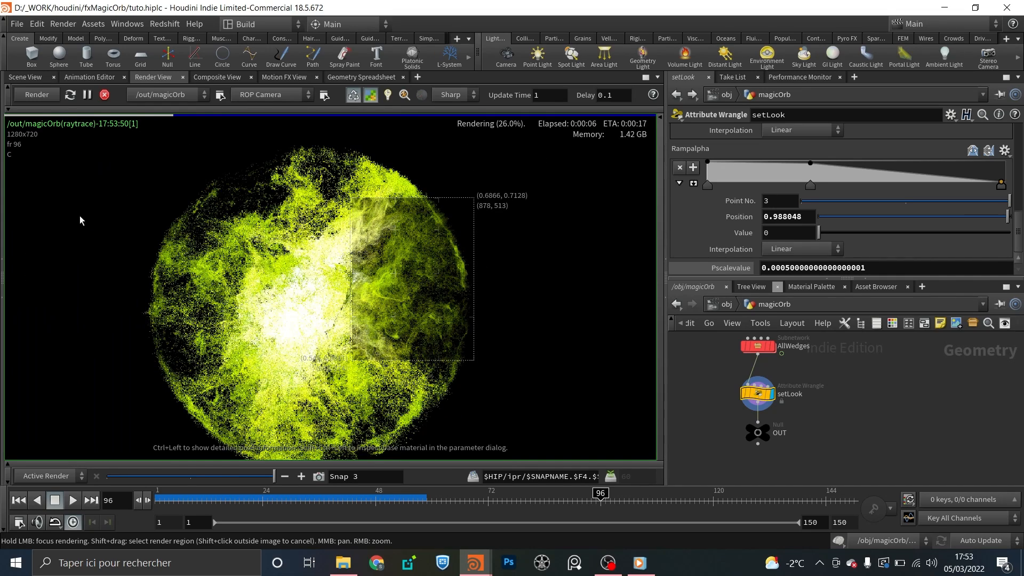
- Render a region over the orb's left side and another across its upper half to compare the particle size
{"action": "left_click_drag", "start_coordinate": [111, 206], "coordinate": [288, 344], "text": "shift"}
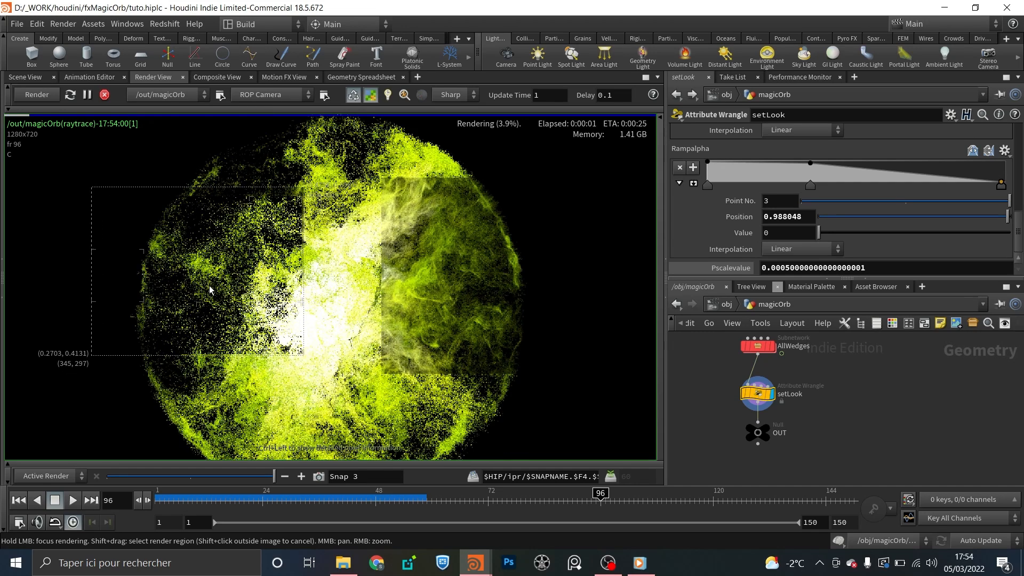
{"action": "scroll", "coordinate": [209, 288], "scroll_direction": "down", "scroll_amount": 1}
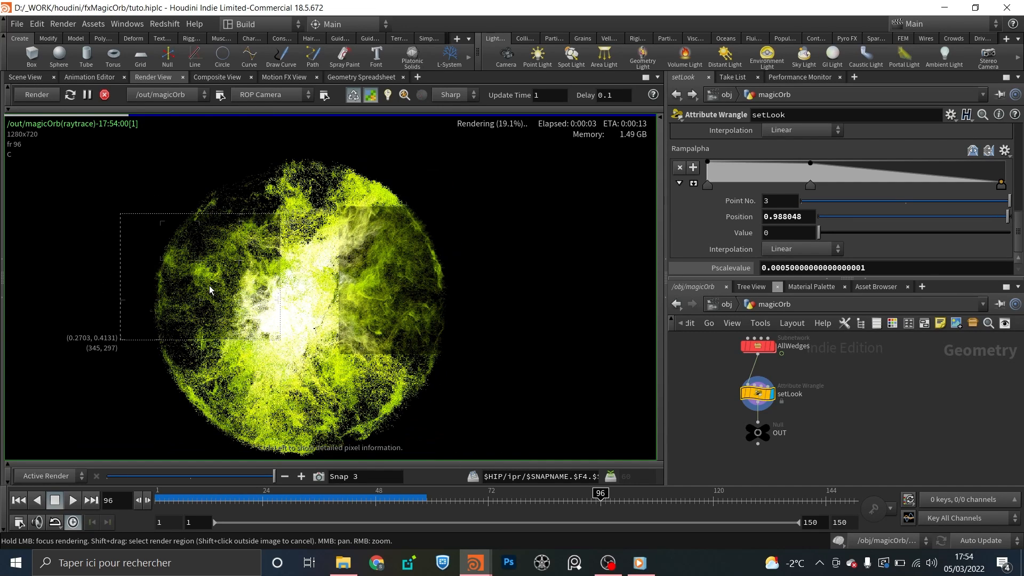
{"action": "scroll", "coordinate": [209, 288], "scroll_direction": "up", "scroll_amount": 1}
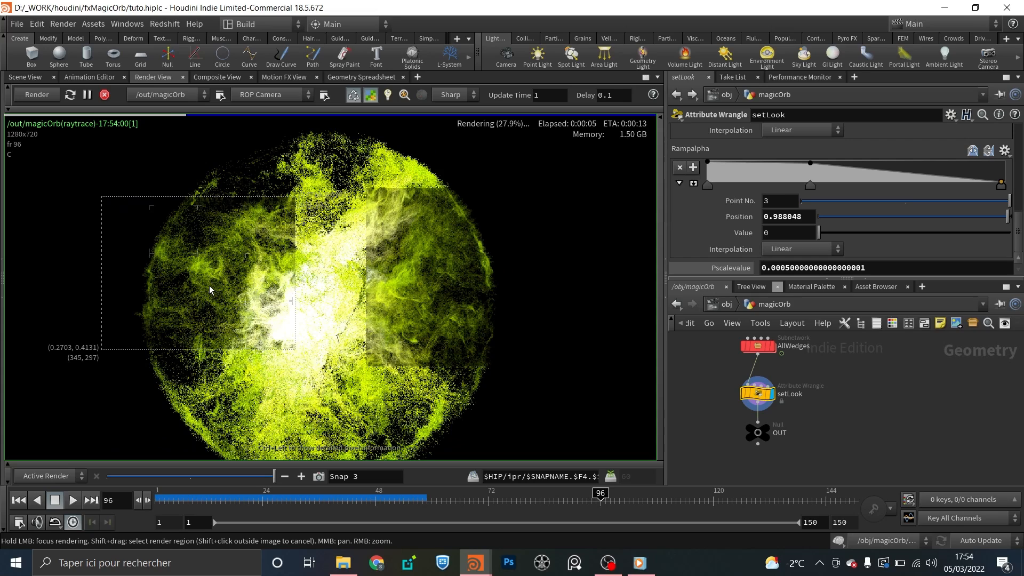
{"action": "scroll", "coordinate": [210, 288], "scroll_direction": "down", "scroll_amount": 1}
{"action": "scroll", "coordinate": [209, 286], "scroll_direction": "down", "scroll_amount": 1}
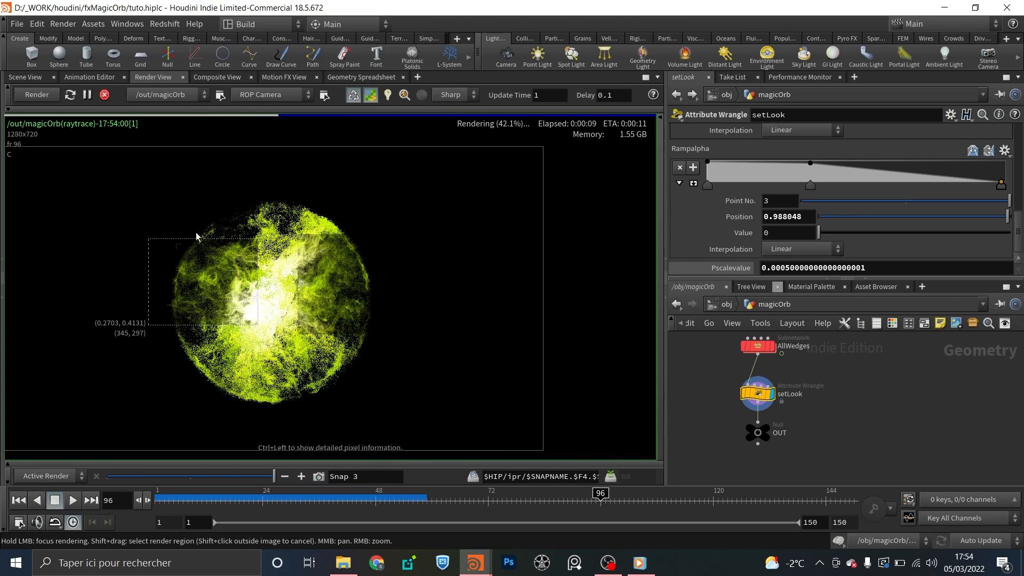
{"action": "left_click_drag", "start_coordinate": [149, 198], "coordinate": [366, 322], "text": "shift"}
{"action": "scroll", "coordinate": [287, 245], "scroll_direction": "up", "scroll_amount": 3}
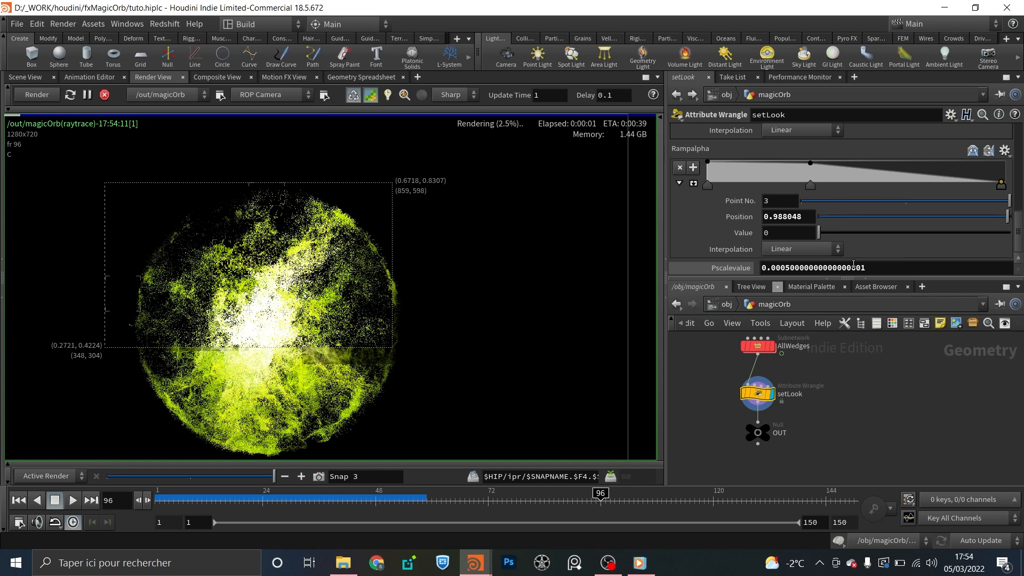
- Set setLook's Pscalevalue to 0.00025 and return to the object level
{"action": "left_click", "coordinate": [792, 268]}
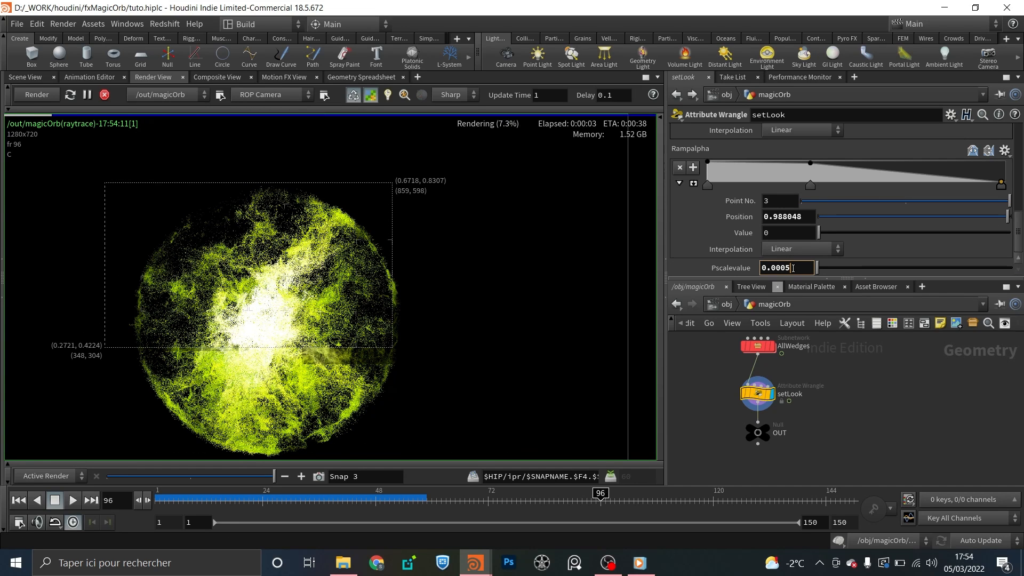
{"action": "key", "text": "BackSpace"}
{"action": "type", "text": "25"}
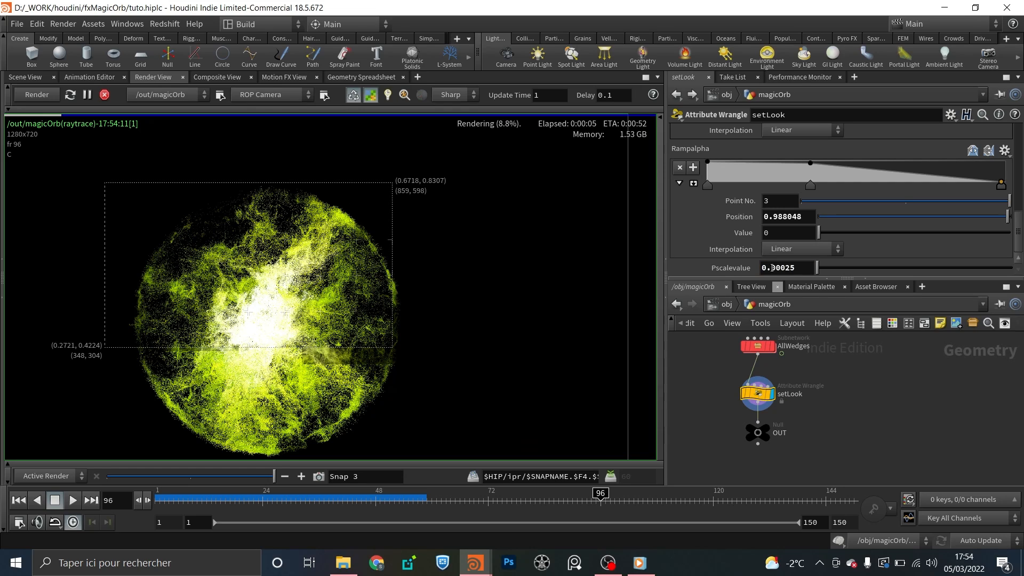
{"action": "left_click", "coordinate": [726, 305]}
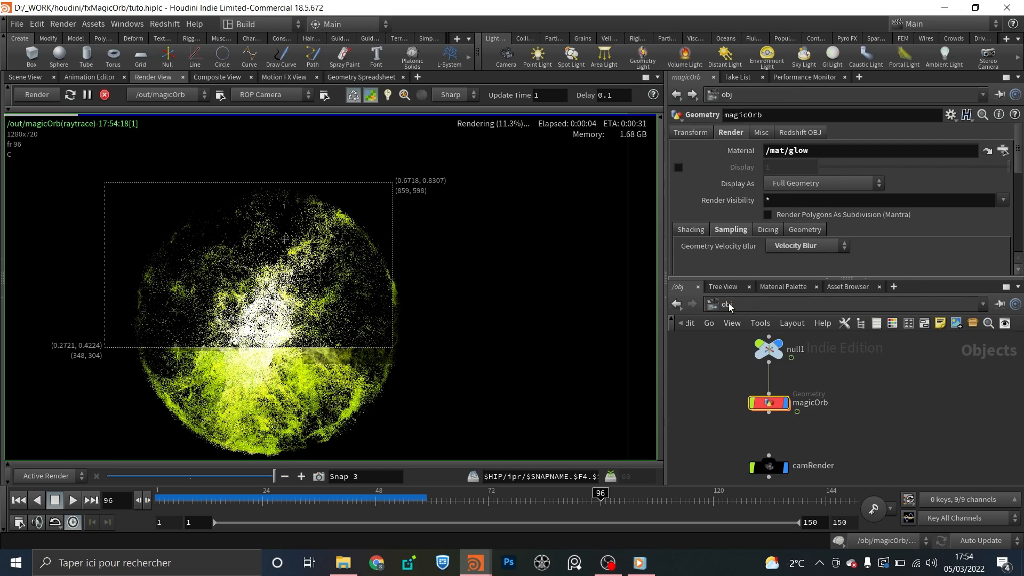
- Examine the fine particle detail in the orb's upper half as the region render refines
{"action": "scroll", "coordinate": [299, 274], "scroll_direction": "up", "scroll_amount": 2}
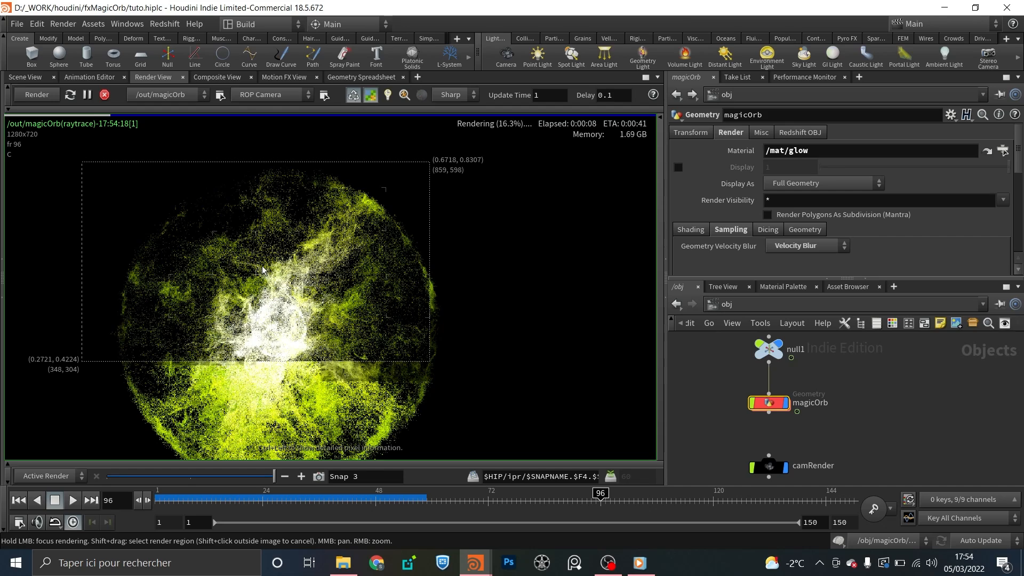
{"action": "scroll", "coordinate": [266, 251], "scroll_direction": "down", "scroll_amount": 3}
{"action": "scroll", "coordinate": [304, 235], "scroll_direction": "up", "scroll_amount": 2}
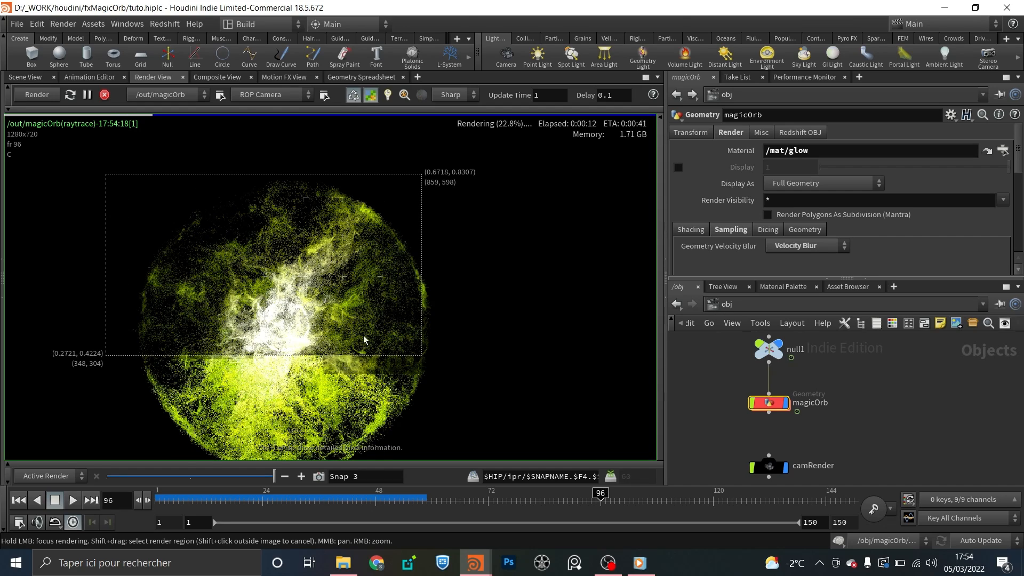
{"action": "scroll", "coordinate": [346, 268], "scroll_direction": "up", "scroll_amount": 1}
{"action": "scroll", "coordinate": [338, 255], "scroll_direction": "down", "scroll_amount": 3}
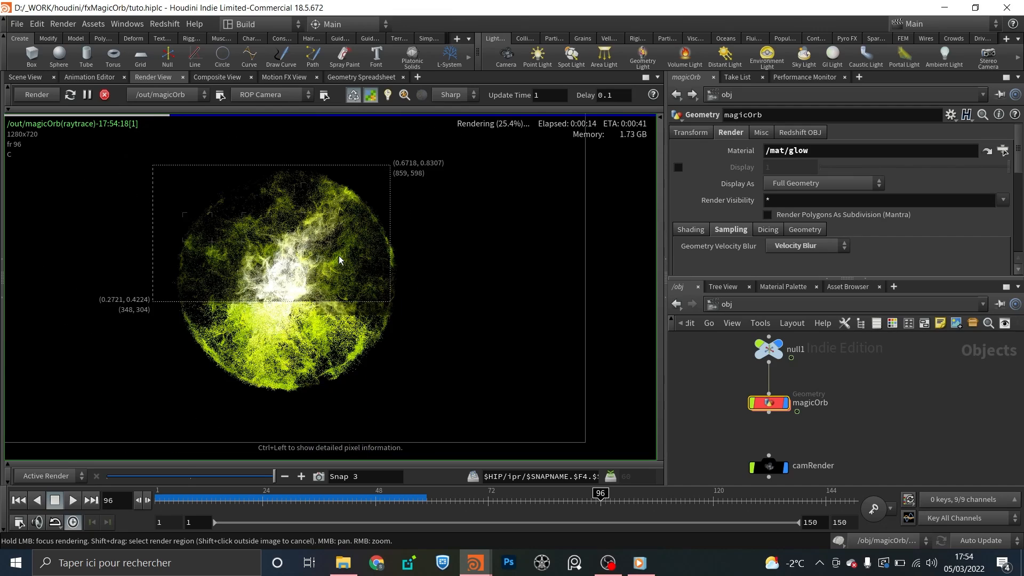
{"action": "scroll", "coordinate": [338, 255], "scroll_direction": "up", "scroll_amount": 2}
{"action": "scroll", "coordinate": [338, 256], "scroll_direction": "down", "scroll_amount": 3}
{"action": "middle_click_drag", "start_coordinate": [348, 238], "coordinate": [335, 259]}
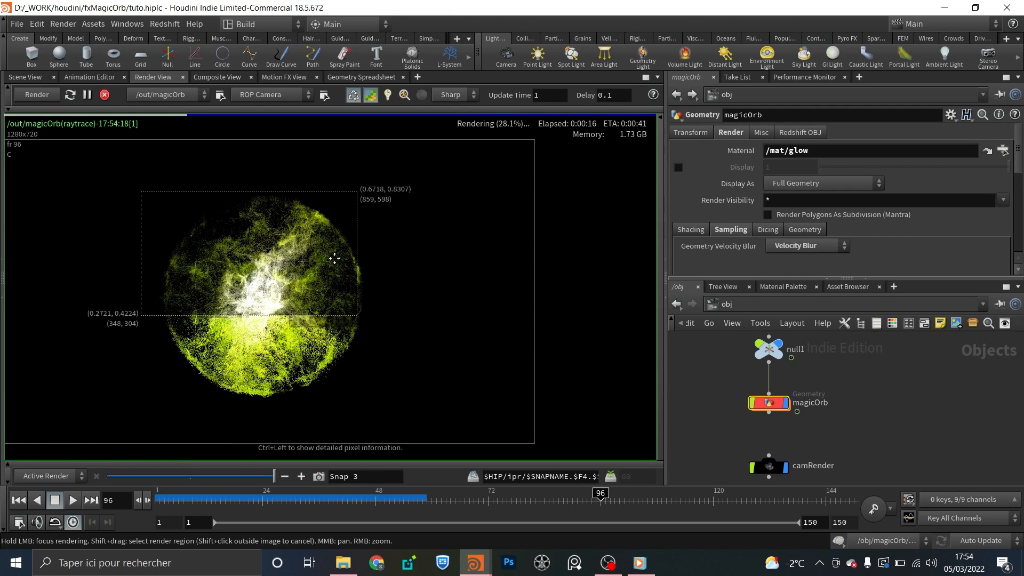
{"action": "scroll", "coordinate": [324, 262], "scroll_direction": "up", "scroll_amount": 2}
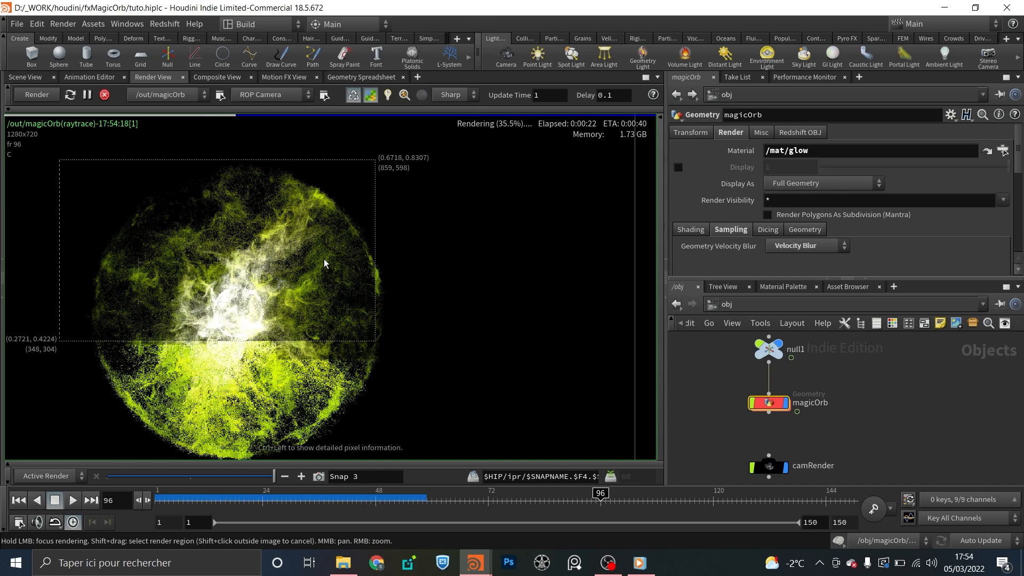
{"action": "scroll", "coordinate": [324, 258], "scroll_direction": "up", "scroll_amount": 2}
{"action": "middle_click_drag", "start_coordinate": [318, 241], "coordinate": [393, 270]}
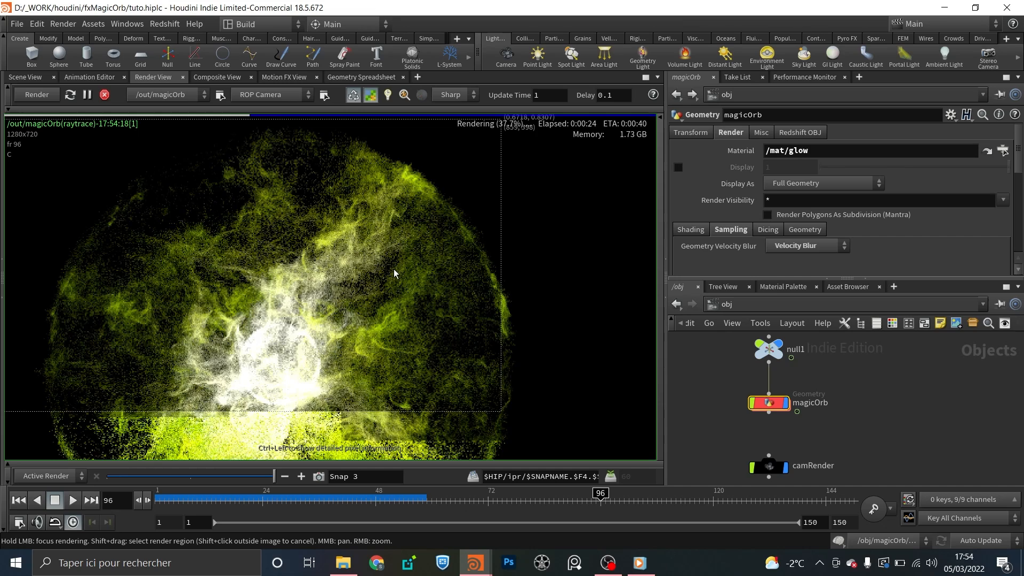
{"action": "scroll", "coordinate": [393, 270], "scroll_direction": "down", "scroll_amount": 1}
- Render a smaller region over the orb's upper right and inspect its detail
{"action": "left_click_drag", "start_coordinate": [324, 202], "coordinate": [421, 314], "text": "shift"}
{"action": "scroll", "coordinate": [375, 247], "scroll_direction": "up", "scroll_amount": 2}
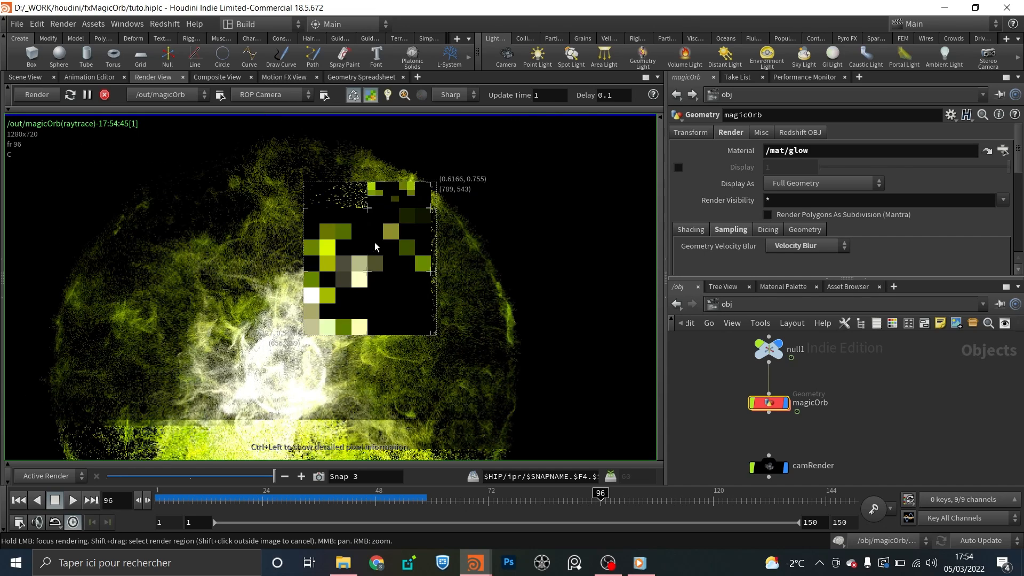
{"action": "scroll", "coordinate": [376, 246], "scroll_direction": "down", "scroll_amount": 2}
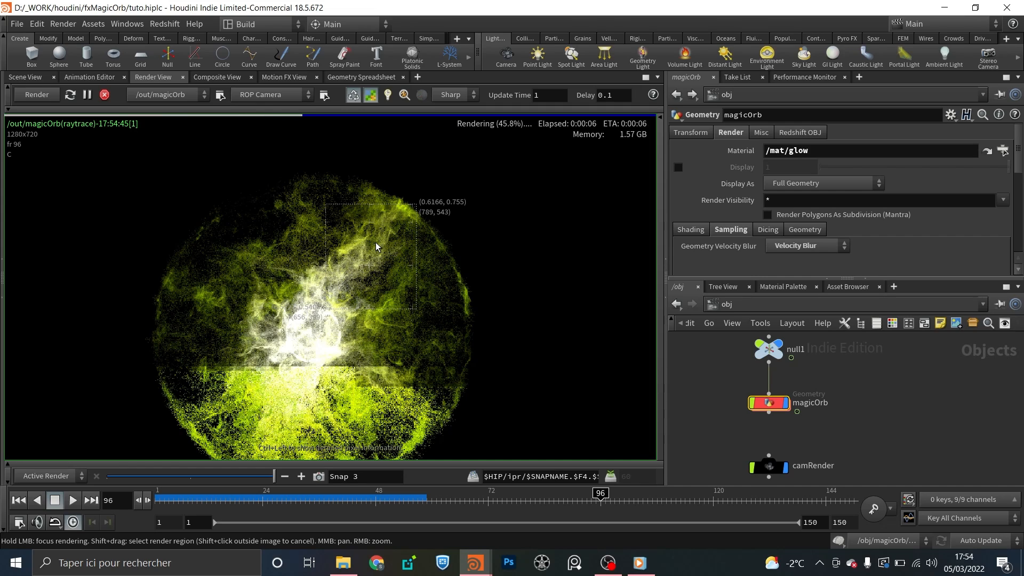
- Enter the magicOrb geometry and review setLook's VEXpression, color ramp and alpha ramp against the rendered orb's particle detail
{"action": "double_click", "coordinate": [769, 404]}
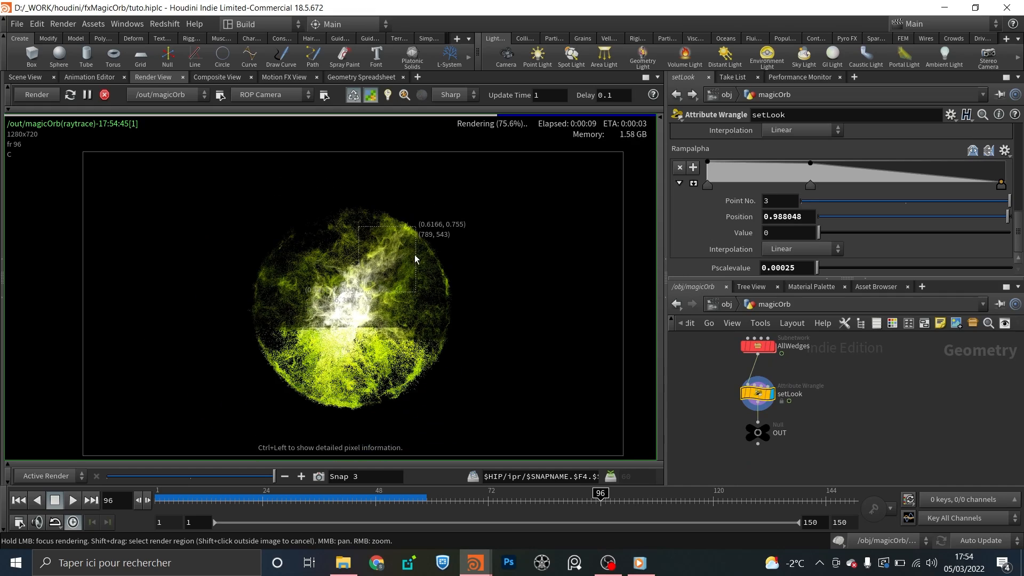
{"action": "scroll", "coordinate": [415, 255], "scroll_direction": "up", "scroll_amount": 2}
{"action": "scroll", "coordinate": [393, 248], "scroll_direction": "up", "scroll_amount": 1}
{"action": "scroll", "coordinate": [400, 265], "scroll_direction": "down", "scroll_amount": 2}
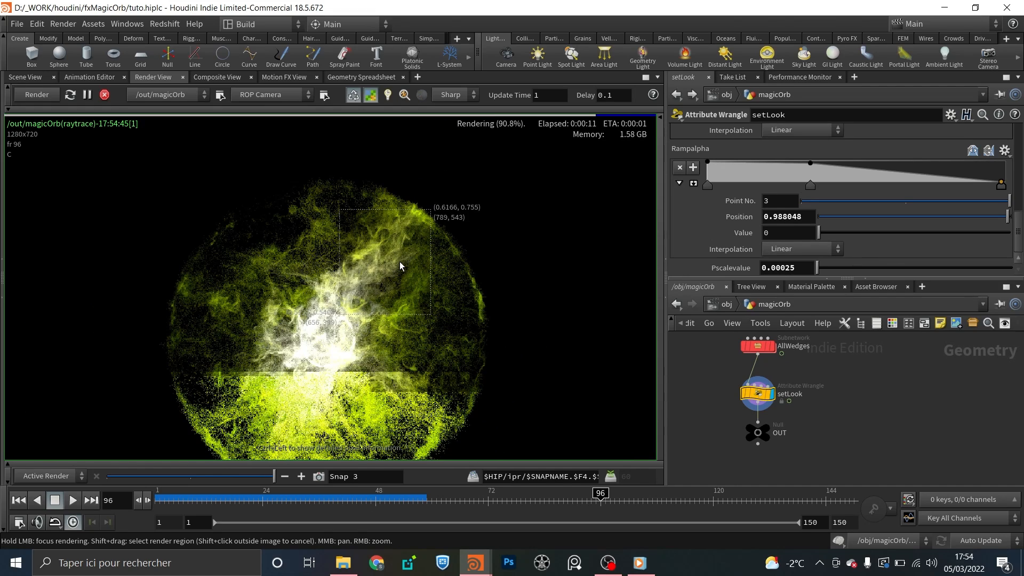
{"action": "key", "text": "a"}
{"action": "key", "text": "c"}
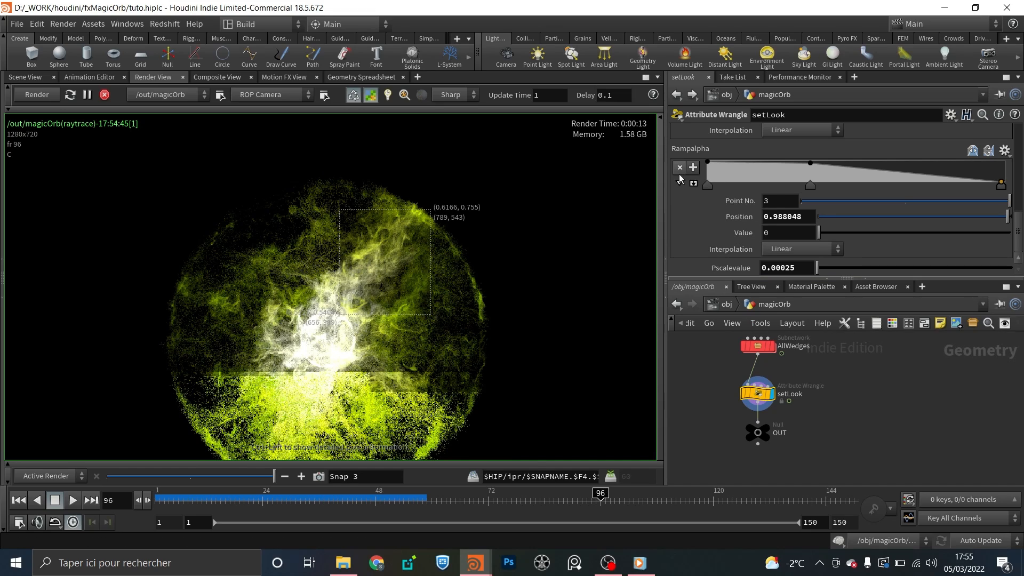
{"action": "scroll", "coordinate": [765, 237], "scroll_direction": "up", "scroll_amount": 8}
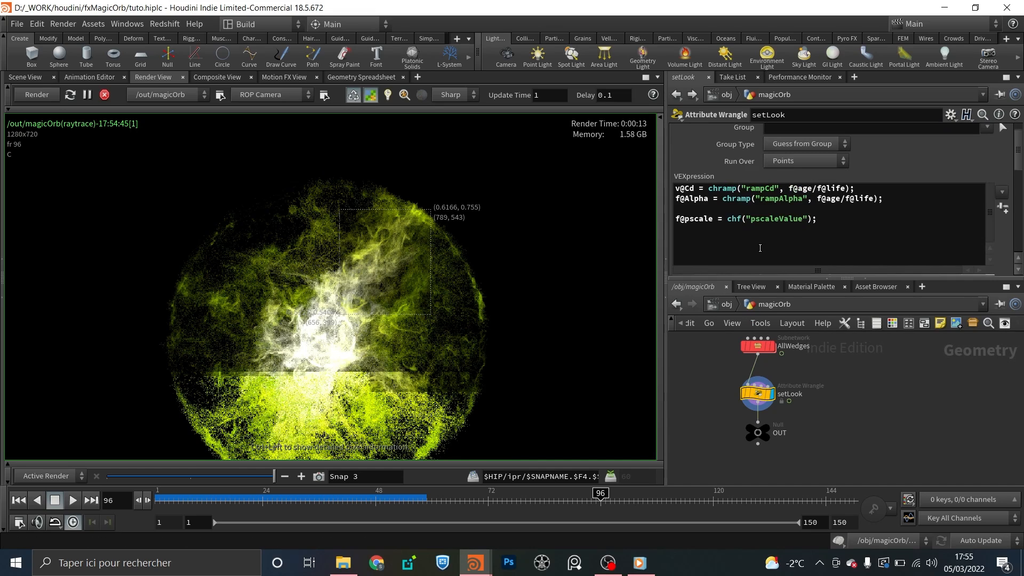
{"action": "scroll", "coordinate": [1020, 161], "scroll_direction": "down", "scroll_amount": 6}
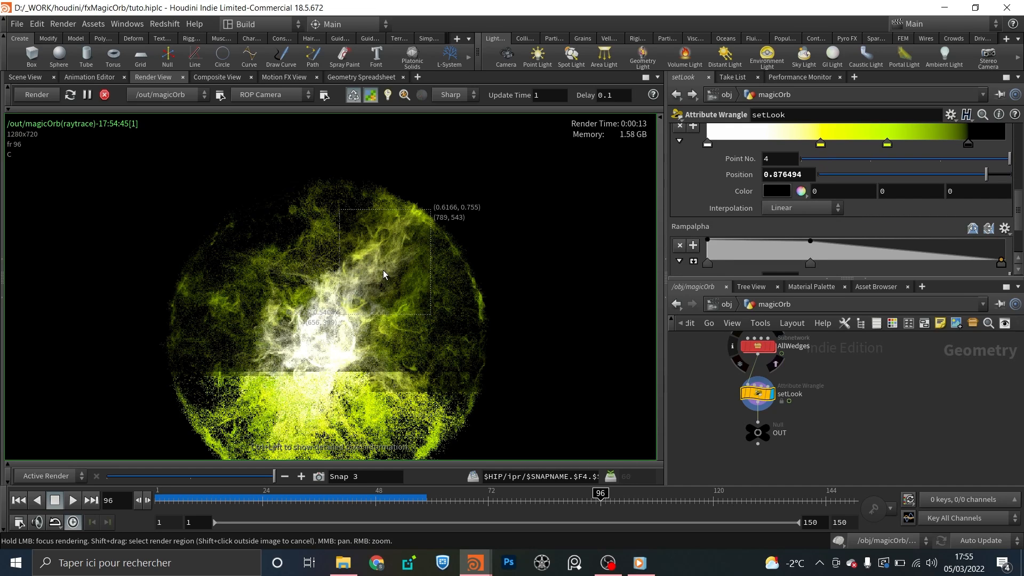
{"action": "scroll", "coordinate": [372, 328], "scroll_direction": "down", "scroll_amount": 3}
{"action": "scroll", "coordinate": [373, 328], "scroll_direction": "up", "scroll_amount": 2}
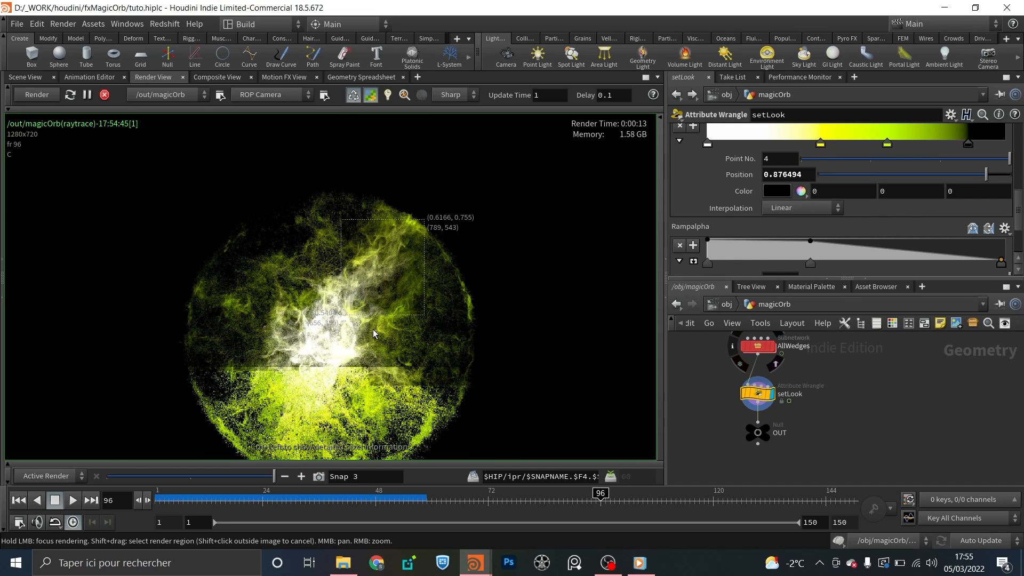
{"action": "scroll", "coordinate": [350, 245], "scroll_direction": "down", "scroll_amount": 2}
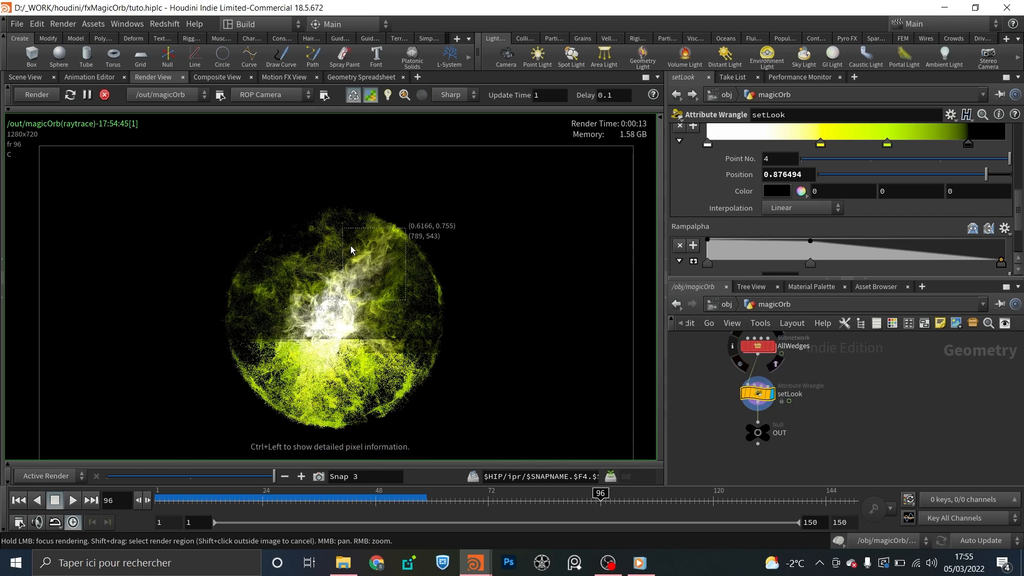
{"action": "scroll", "coordinate": [350, 245], "scroll_direction": "up", "scroll_amount": 2}
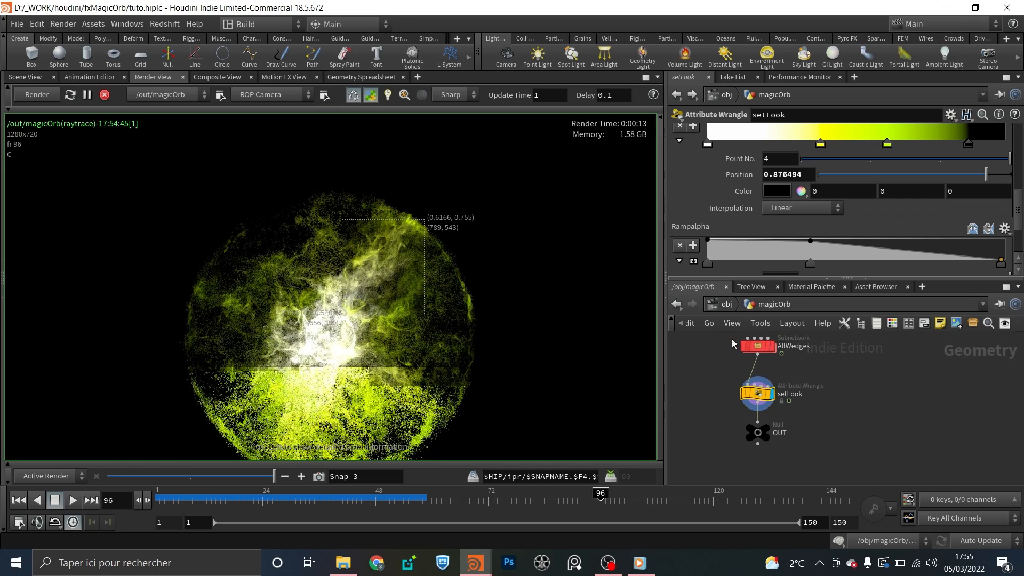
- Go back up to the object level and switch the network view to the out network
{"action": "left_click", "coordinate": [727, 308]}
{"action": "left_click", "coordinate": [750, 304]}
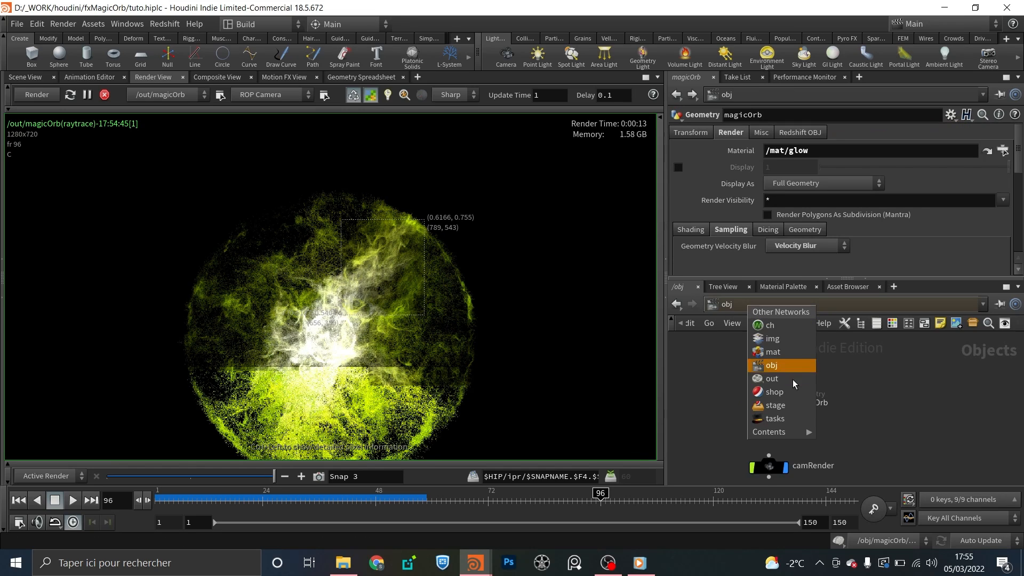
{"action": "left_click", "coordinate": [792, 379]}
- Switch to Windows Media Player and play the finished fxMagicOrb_tuto_A02-orbRender video
{"action": "left_click", "coordinate": [640, 563]}
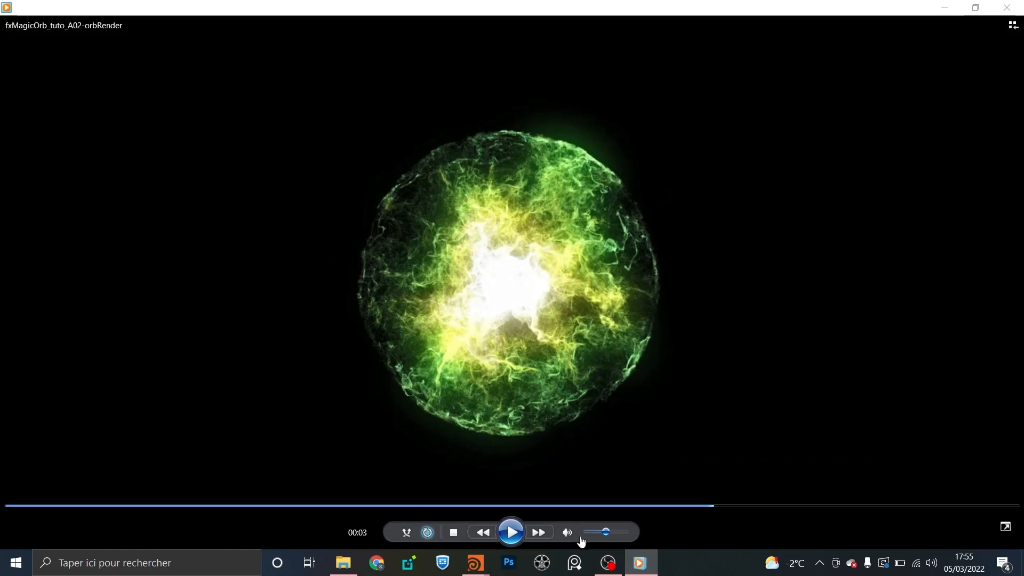
{"action": "left_click", "coordinate": [512, 532]}
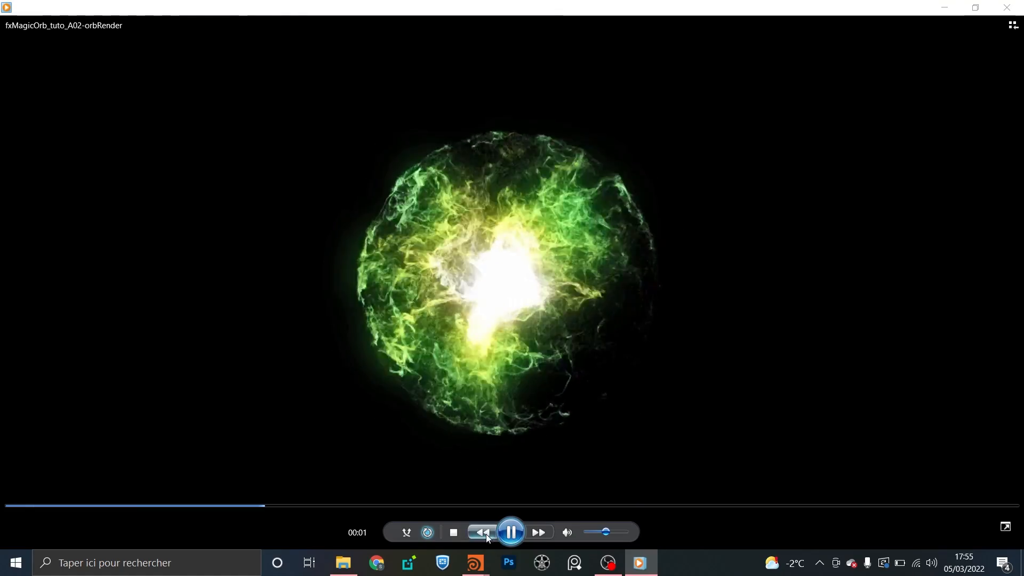
- Switch to File Explorer and open the orbContactSheet video from the out folder with Lecteur Windows Media
{"action": "key", "text": "alt+Tab"}
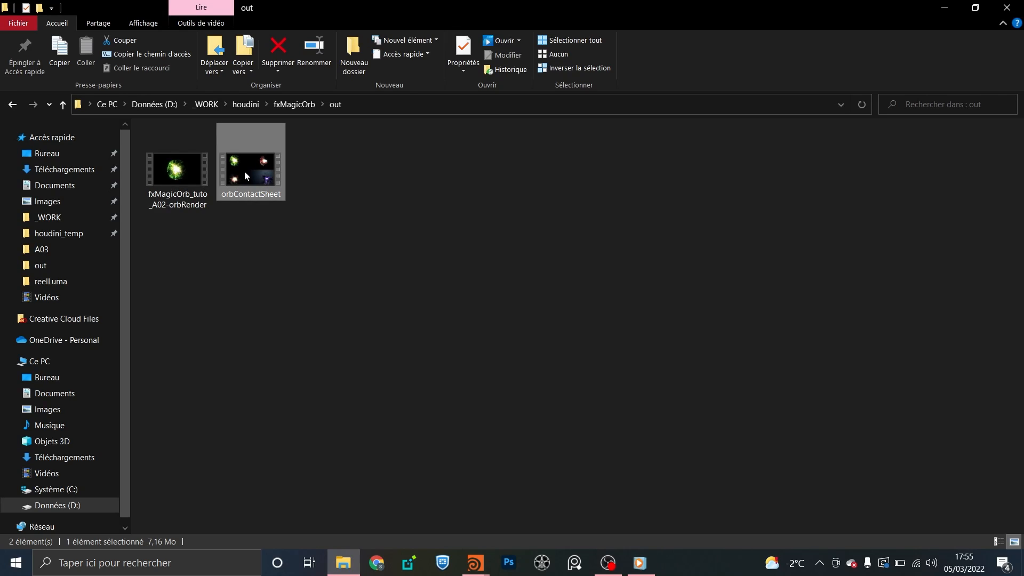
{"action": "double_click", "coordinate": [248, 171]}
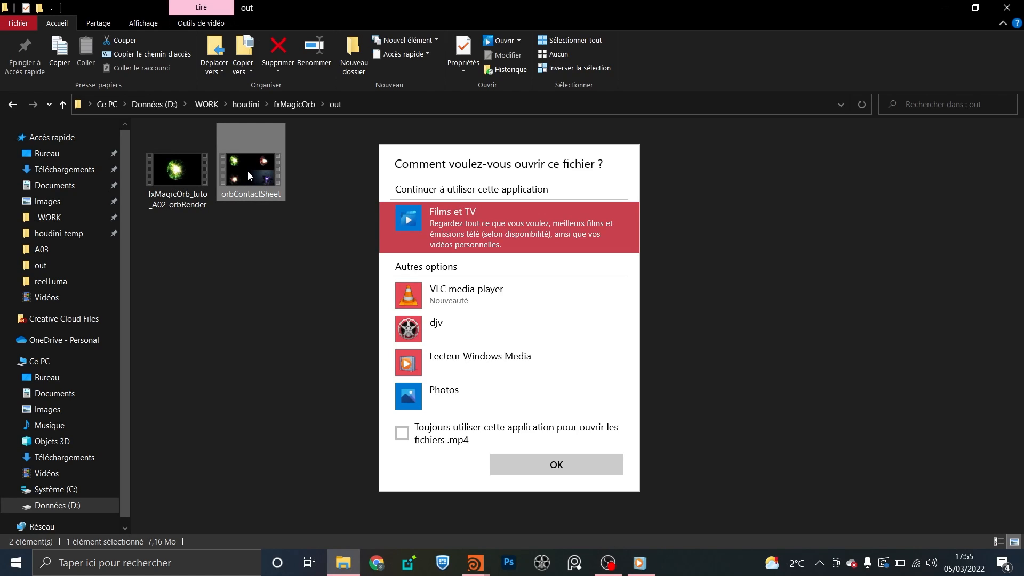
{"action": "left_click", "coordinate": [511, 362]}
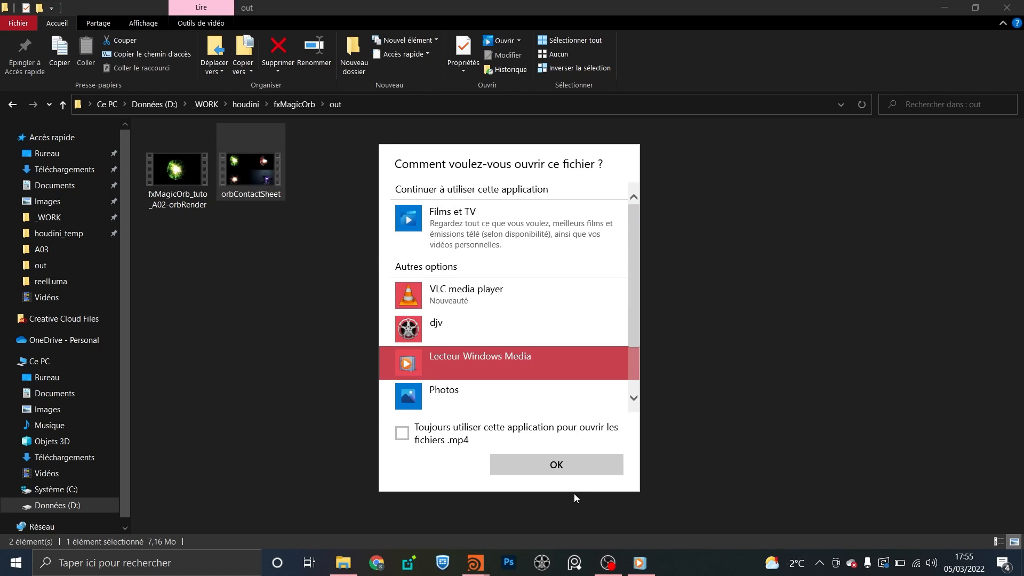
{"action": "left_click", "coordinate": [568, 471]}
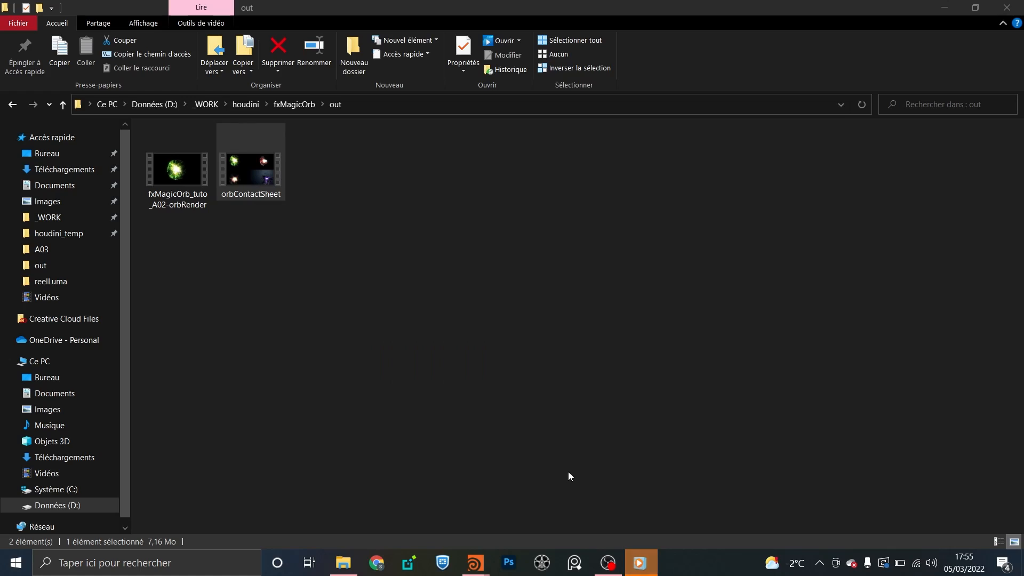